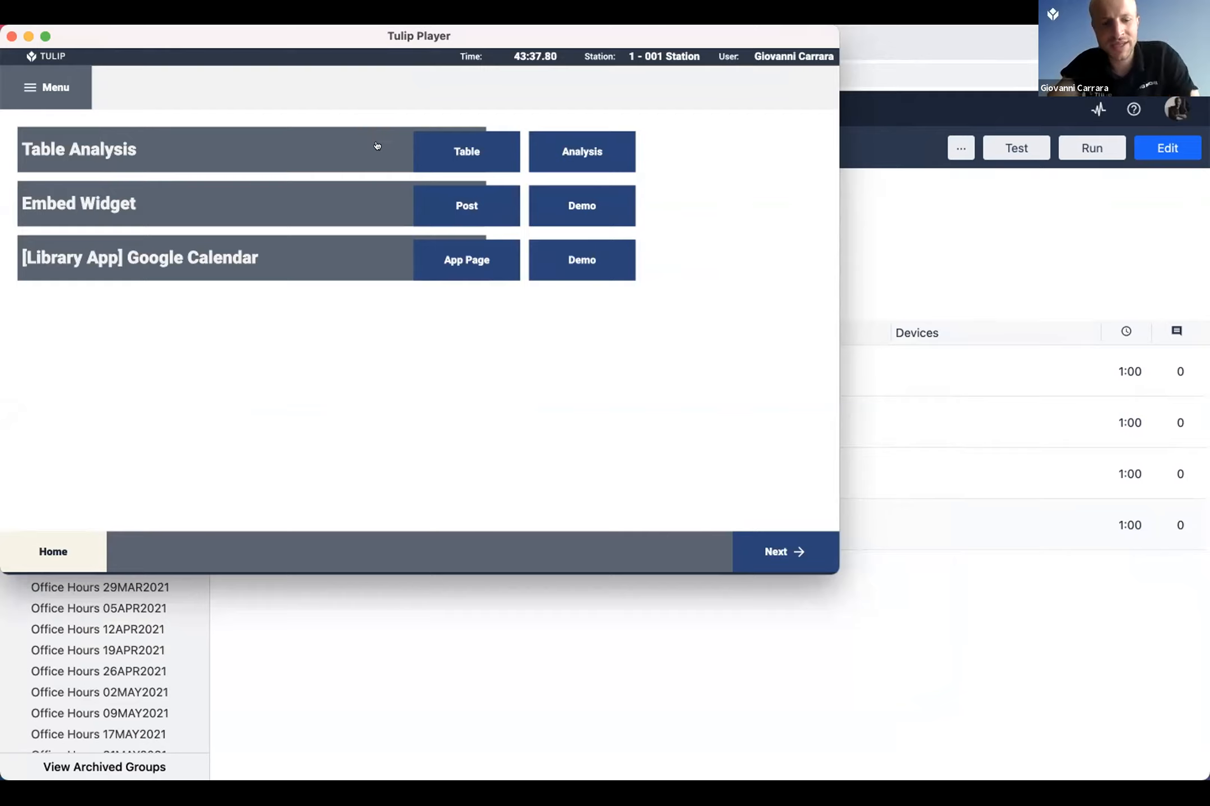
Step: Open the Work Orders table from the Table Analysis row and look over all of its columns
click(466, 151)
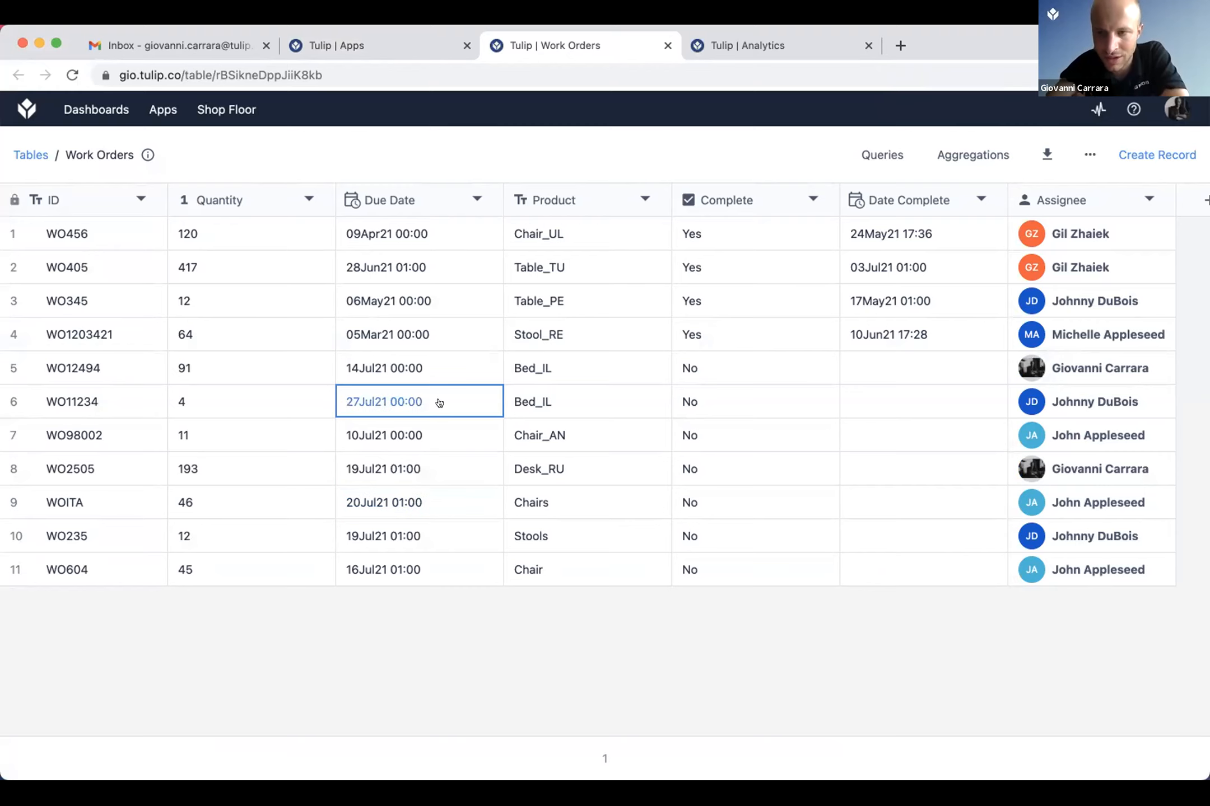
scroll(431, 408, right, 1)
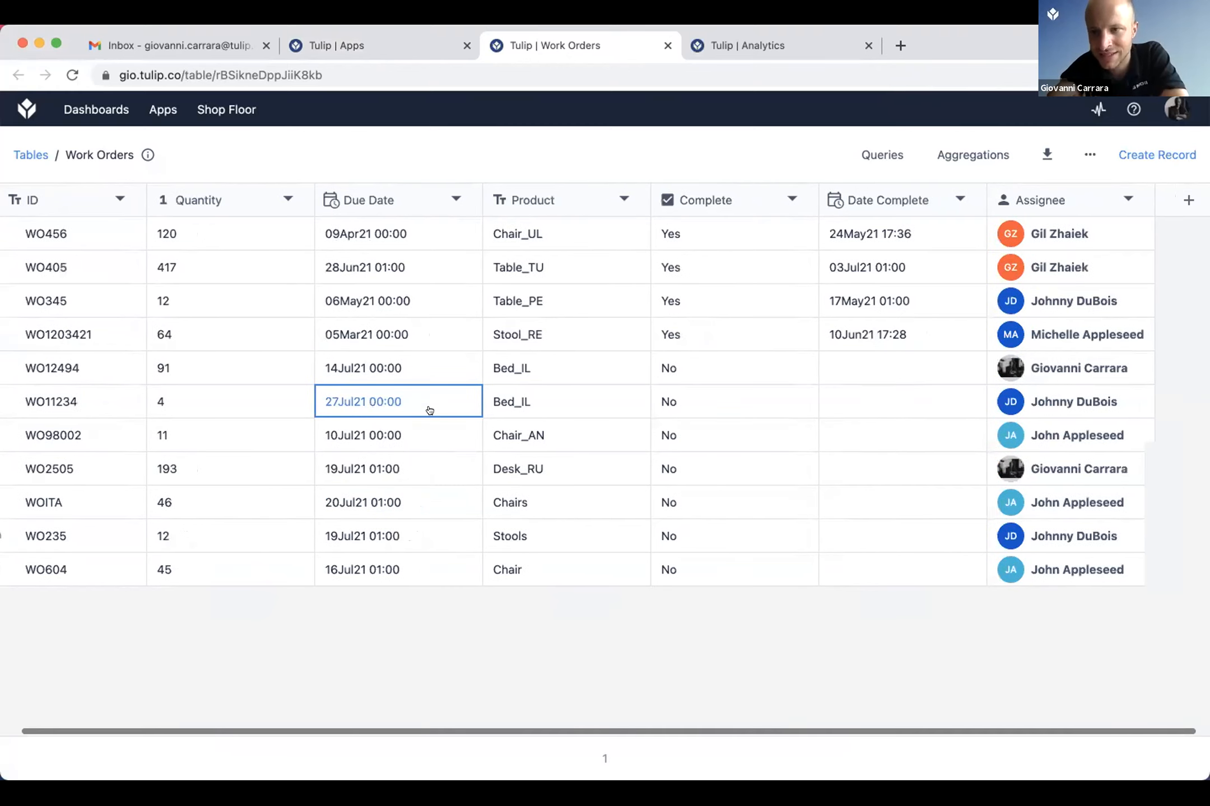
scroll(430, 410, left, 1)
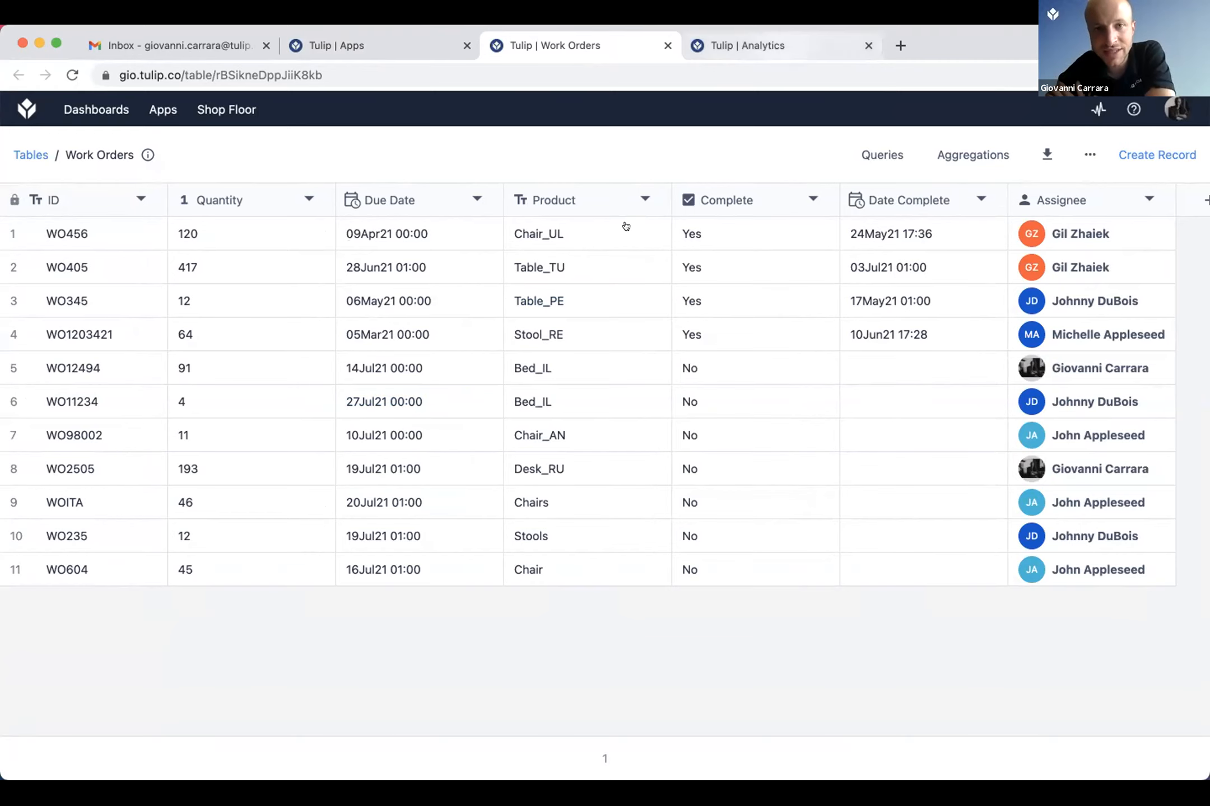
Step: Review the table, X axis, Y axis, comparison and date range settings of the Quantity by ID by Week analysis
key(ctrl+Tab)
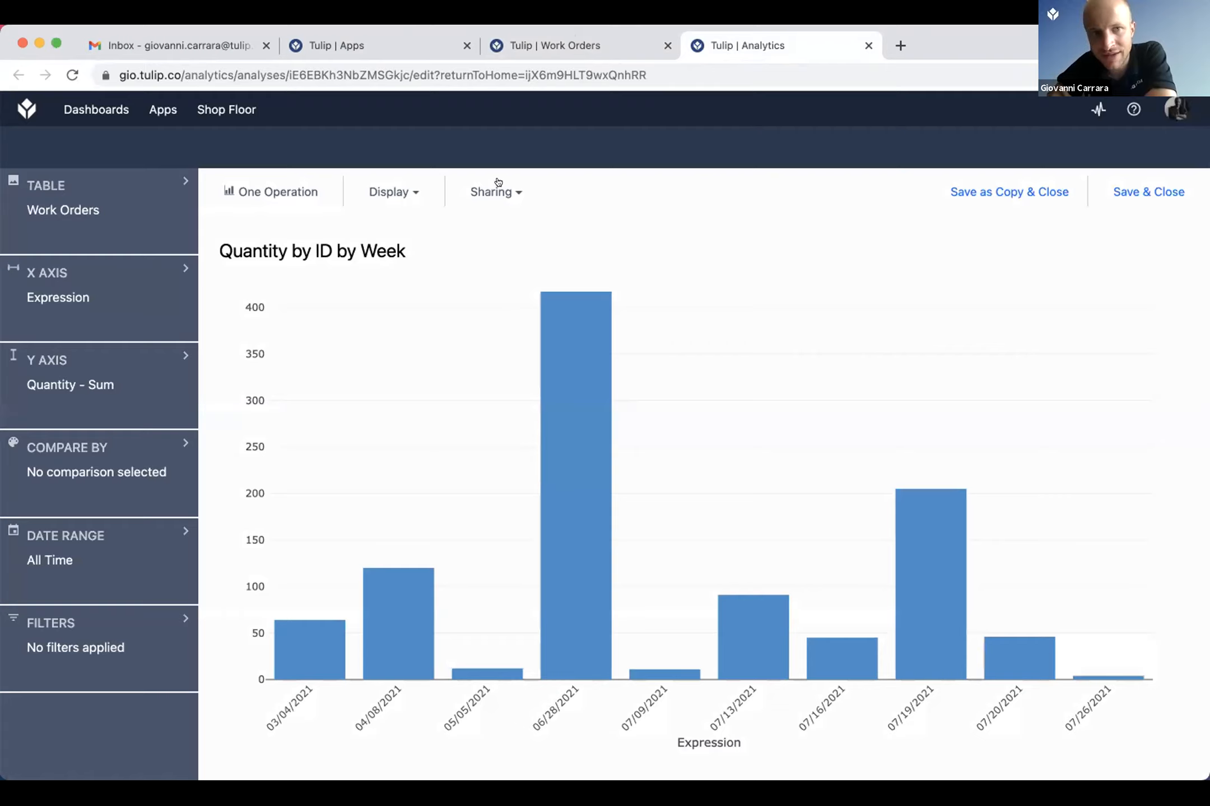
click(781, 42)
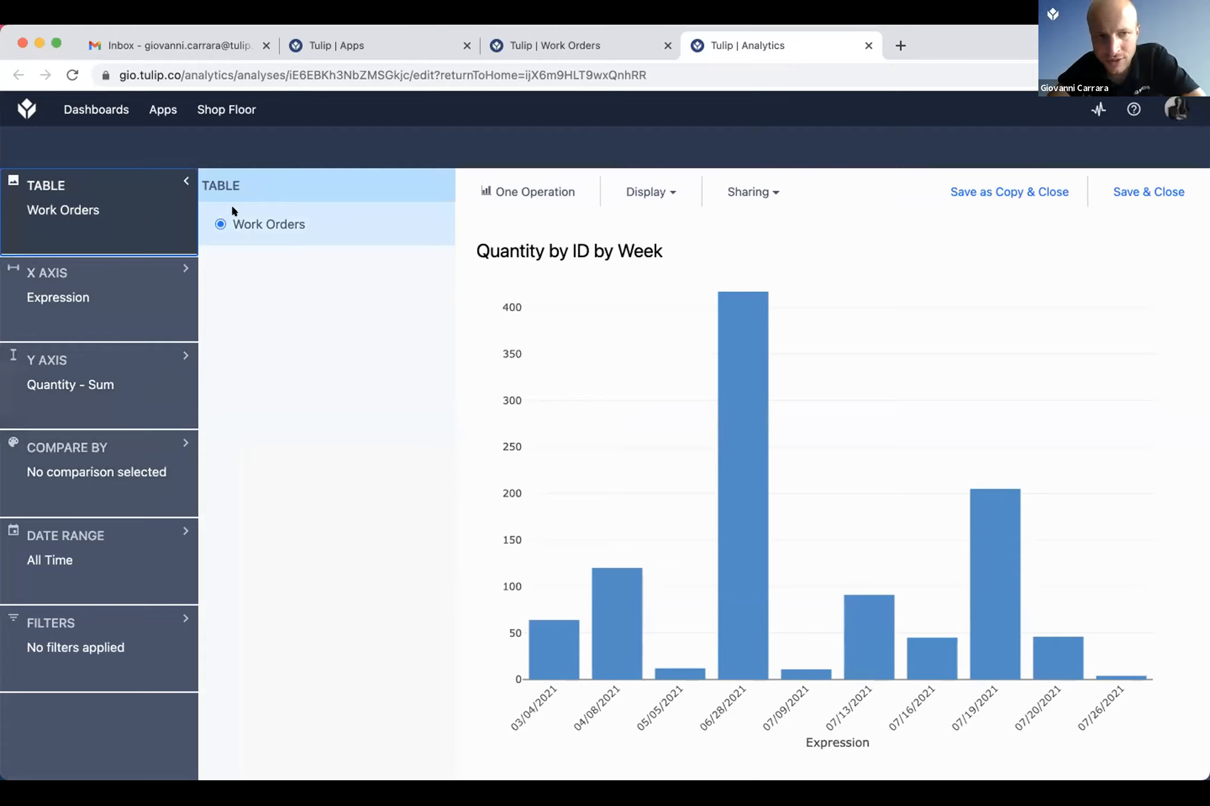
click(132, 328)
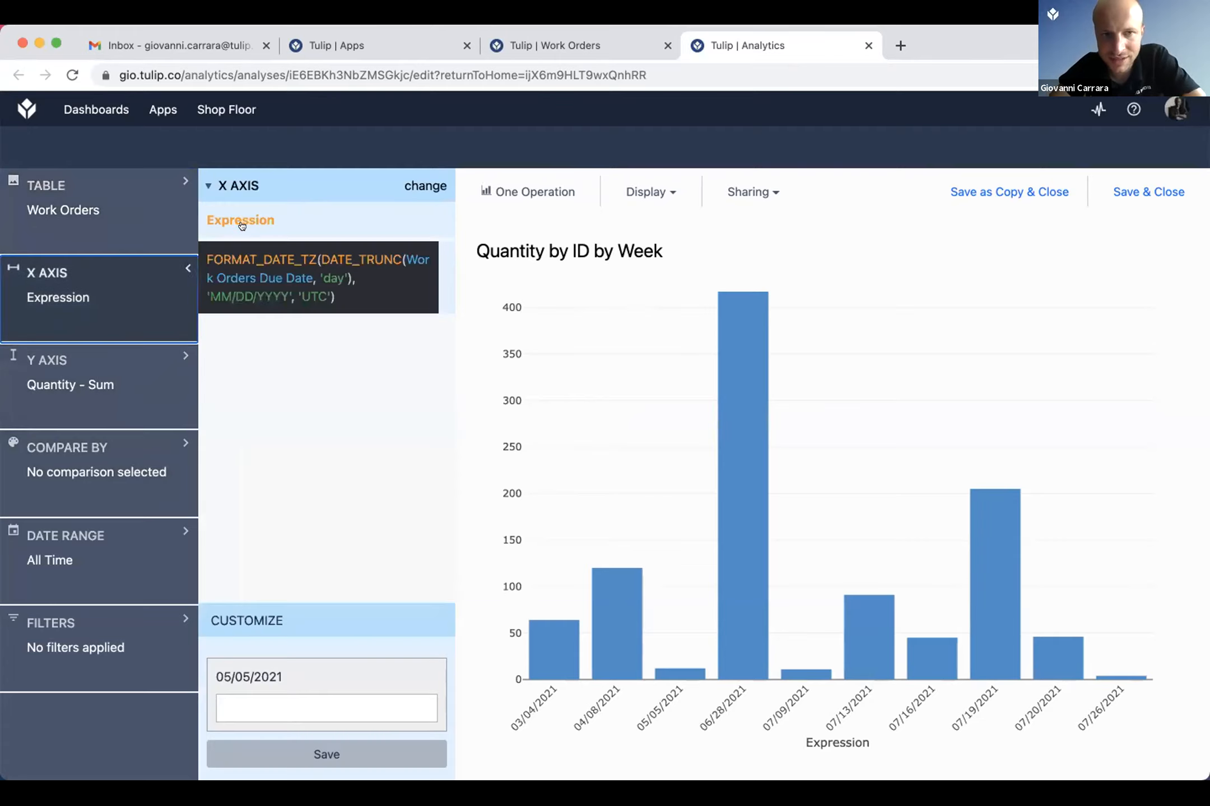
click(106, 381)
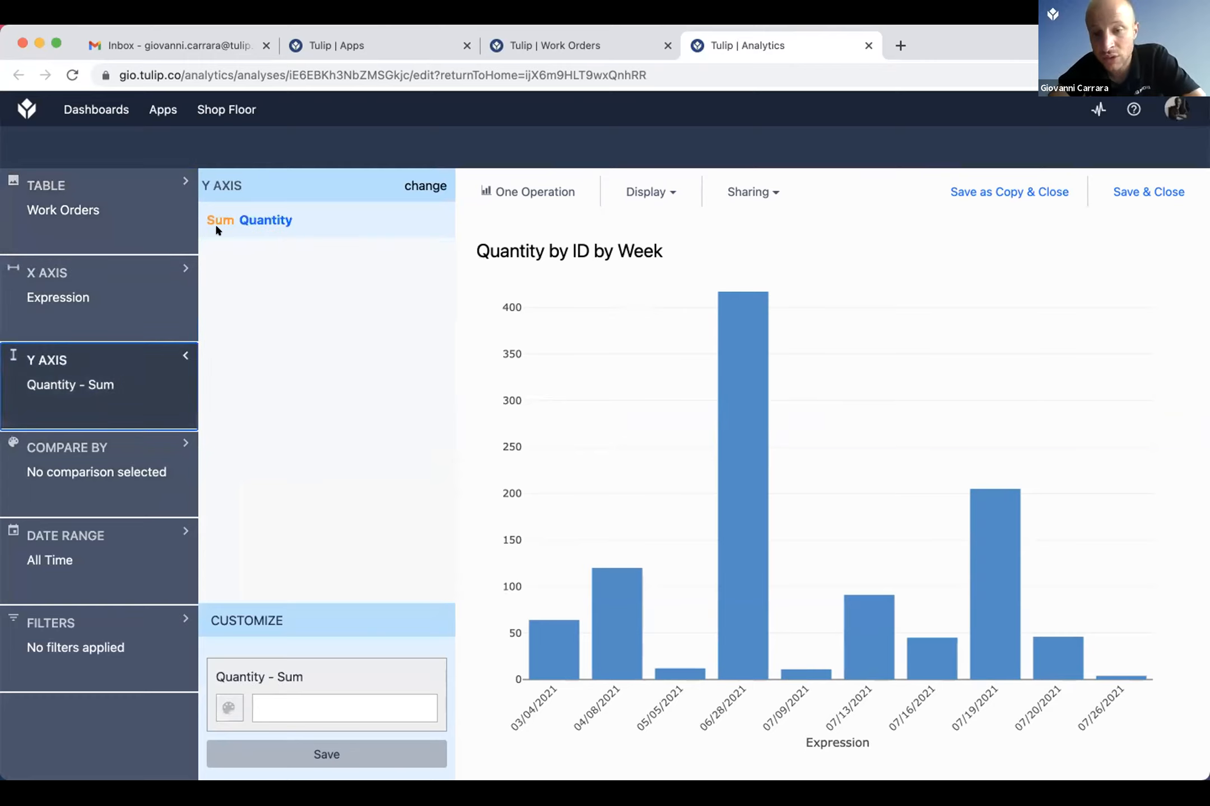
click(119, 493)
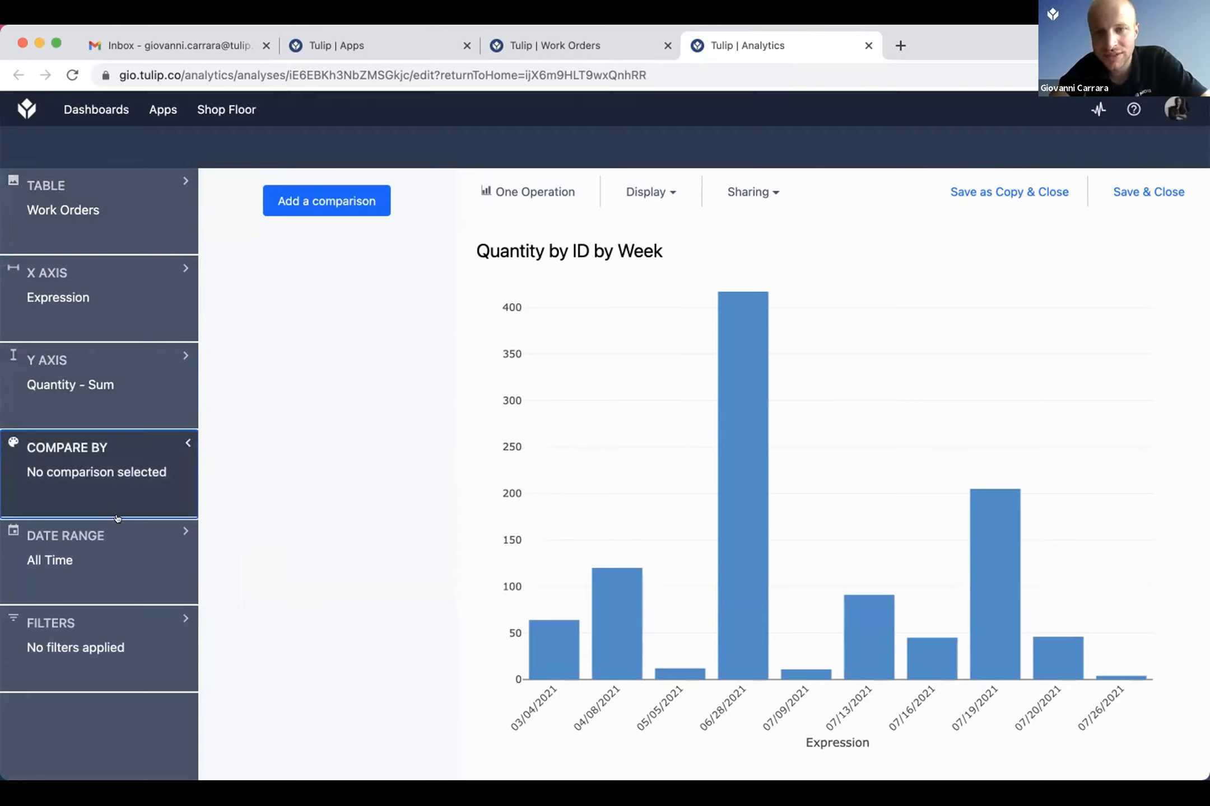
click(118, 540)
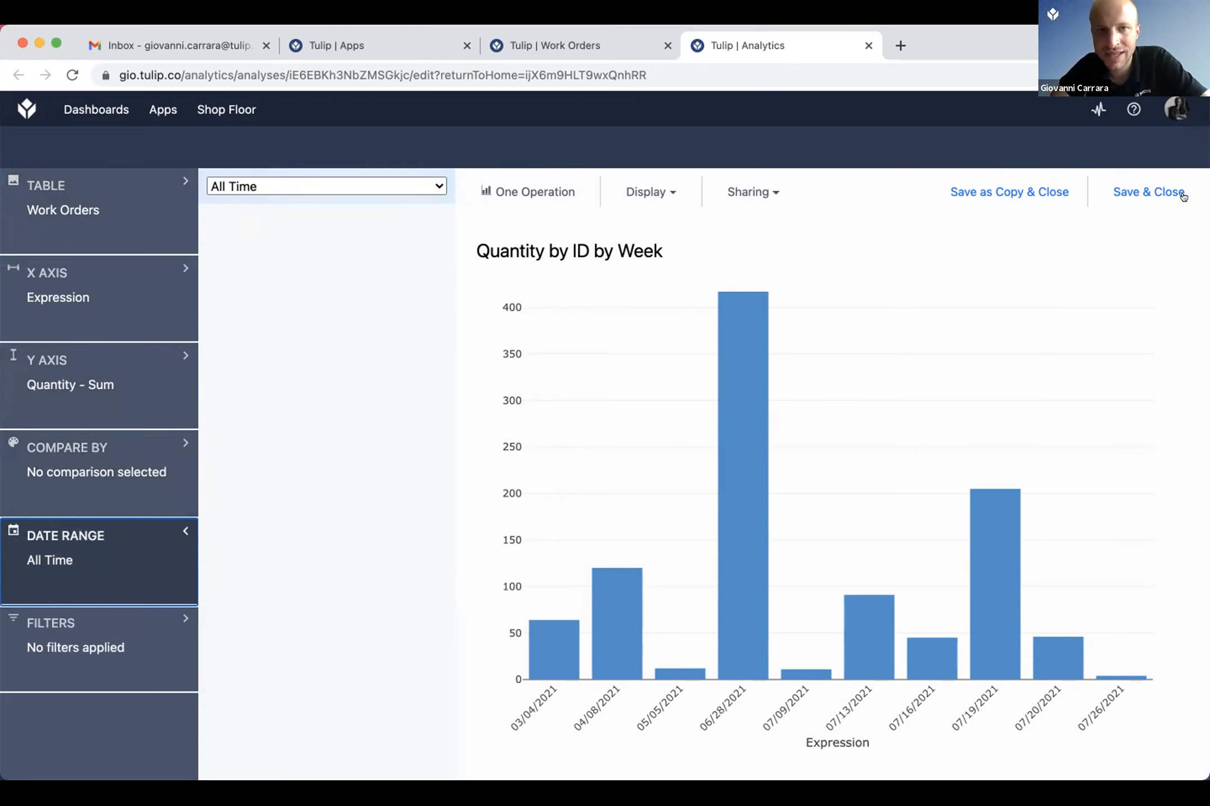
Step: Show the Date Created and Date Updated columns in the Work Orders table, and open the Machines dashboard in place of the analysis
click(572, 47)
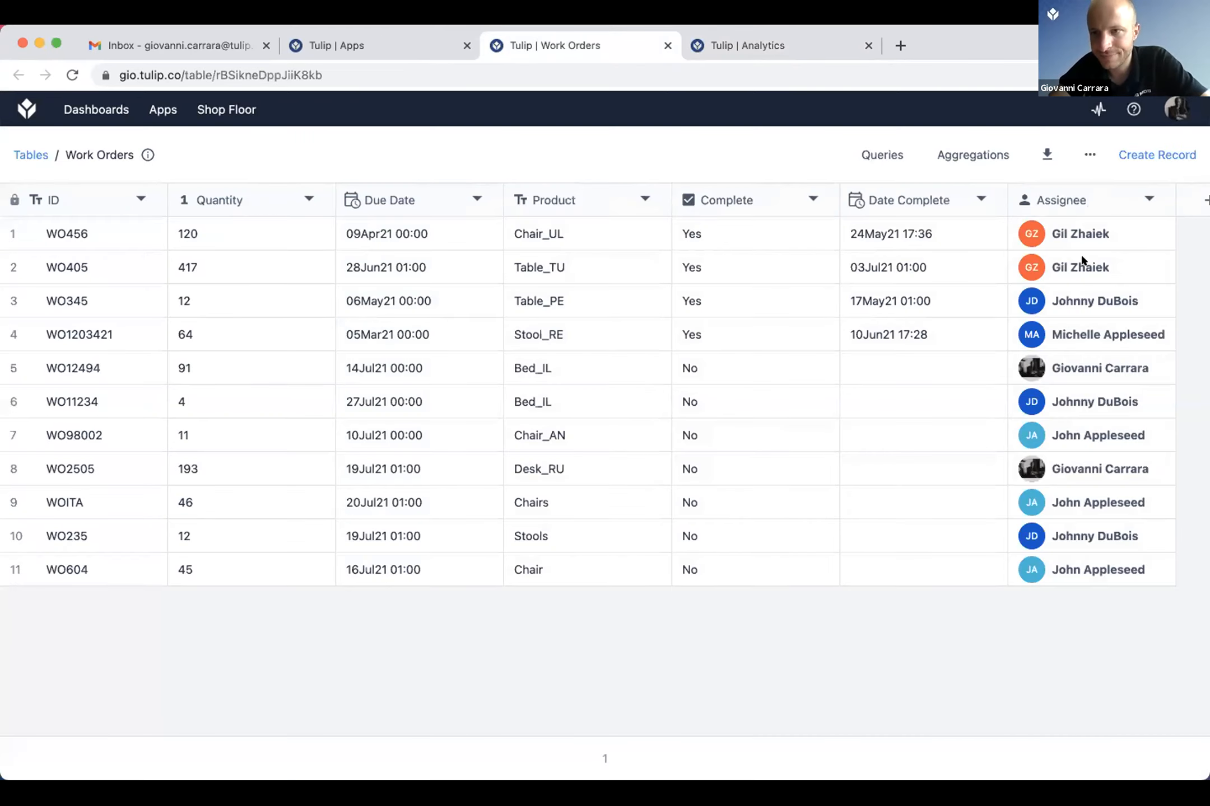
click(1089, 155)
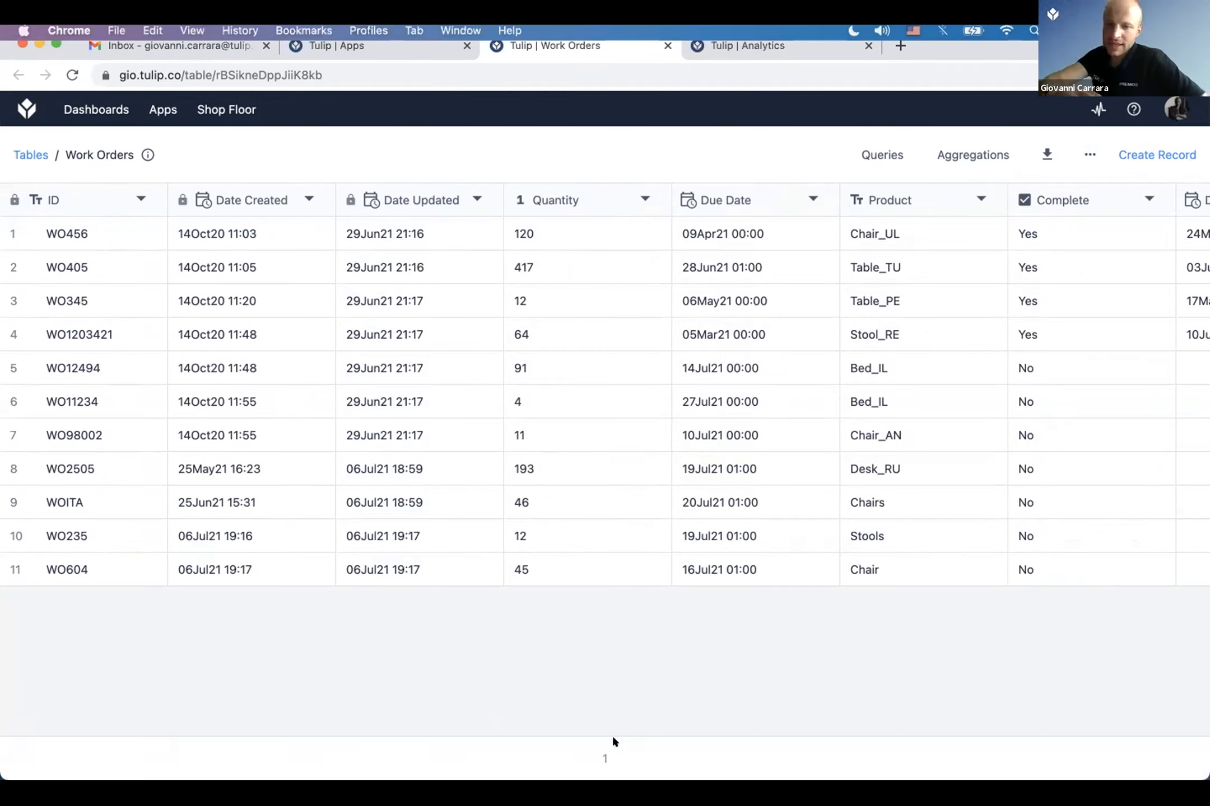
key(ctrl+Tab)
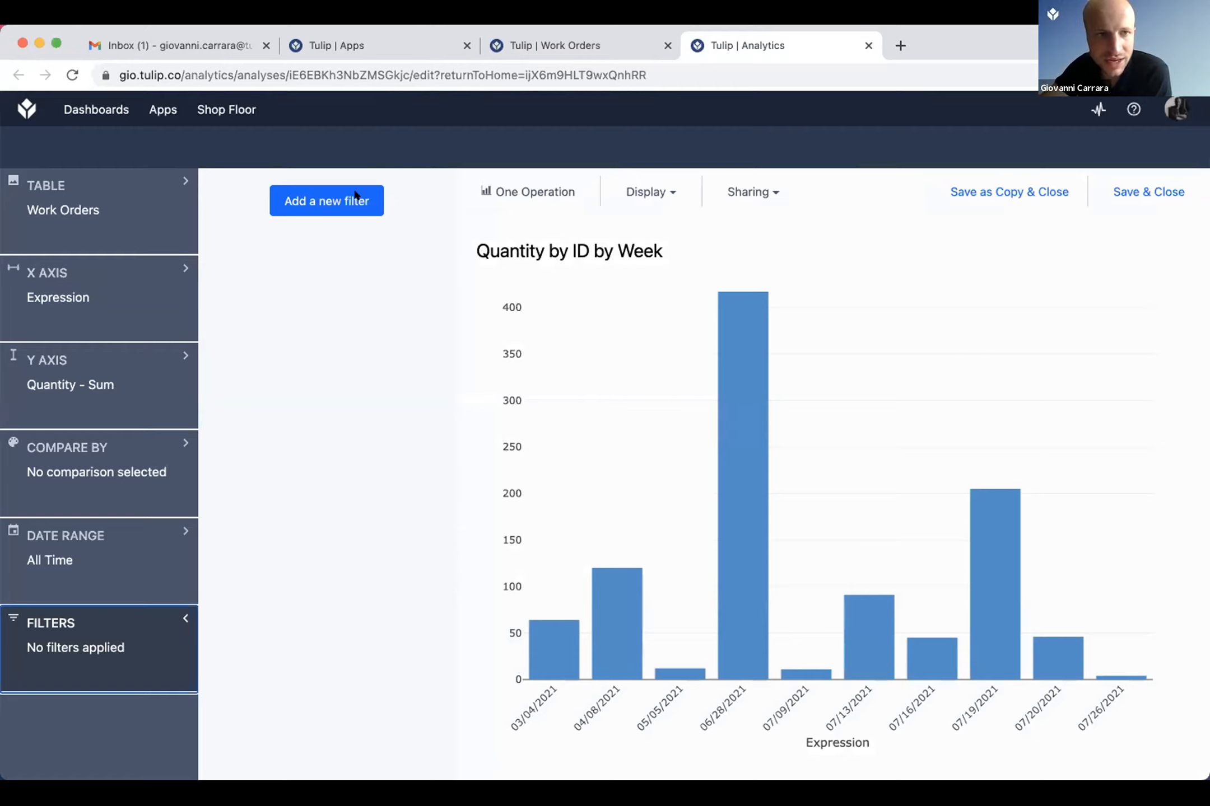
click(96, 110)
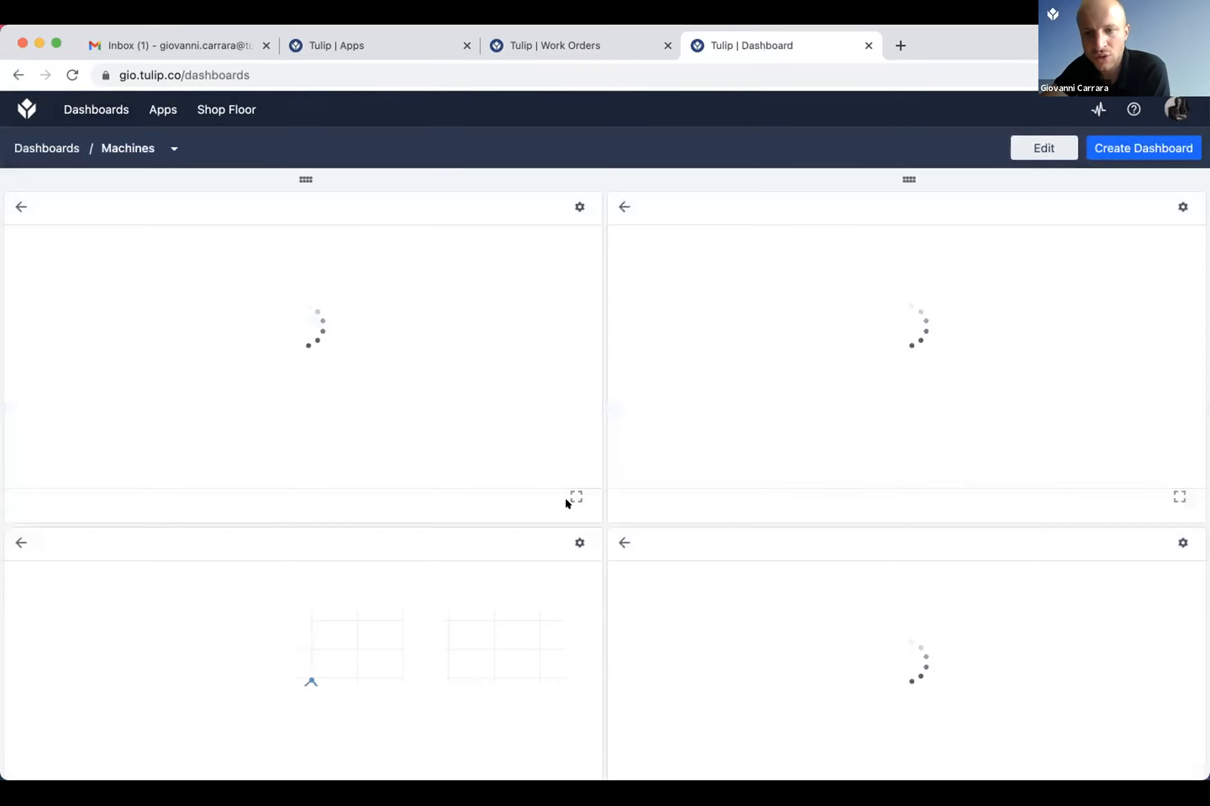
scroll(888, 399, down, 4)
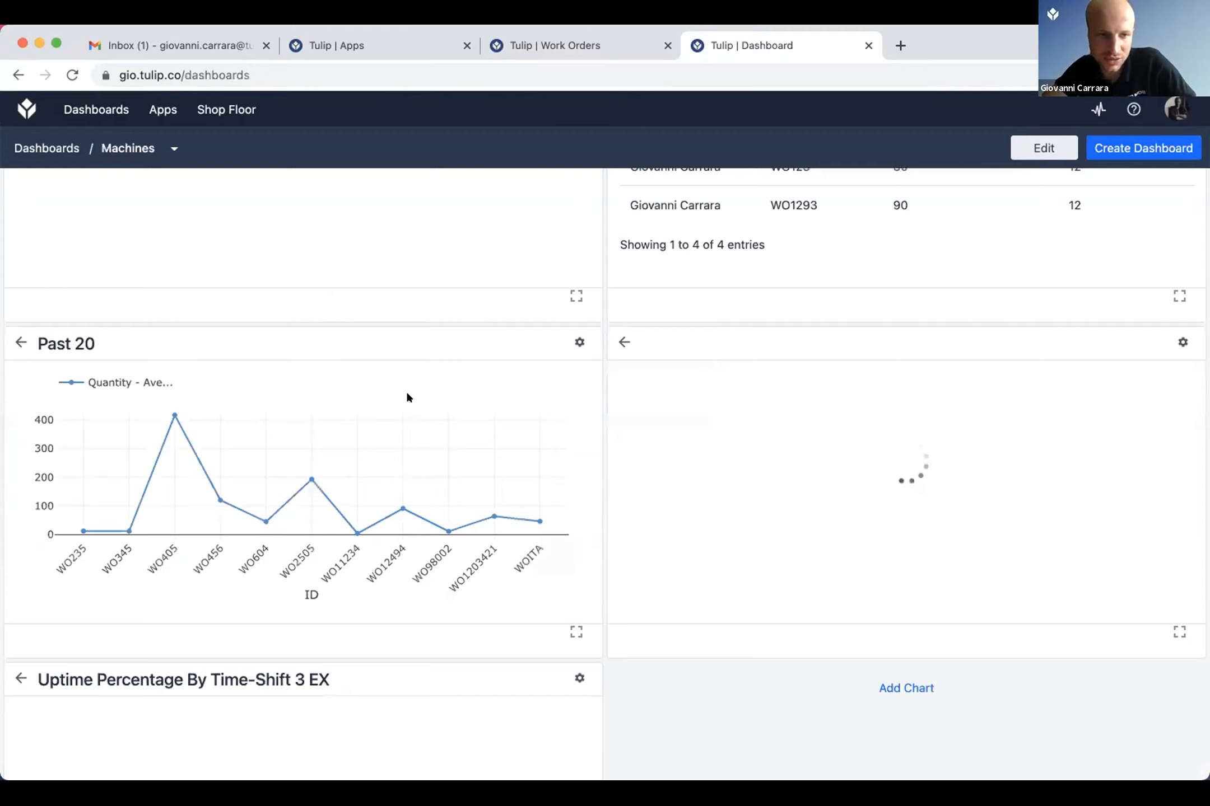
scroll(410, 398, down, 5)
click(907, 403)
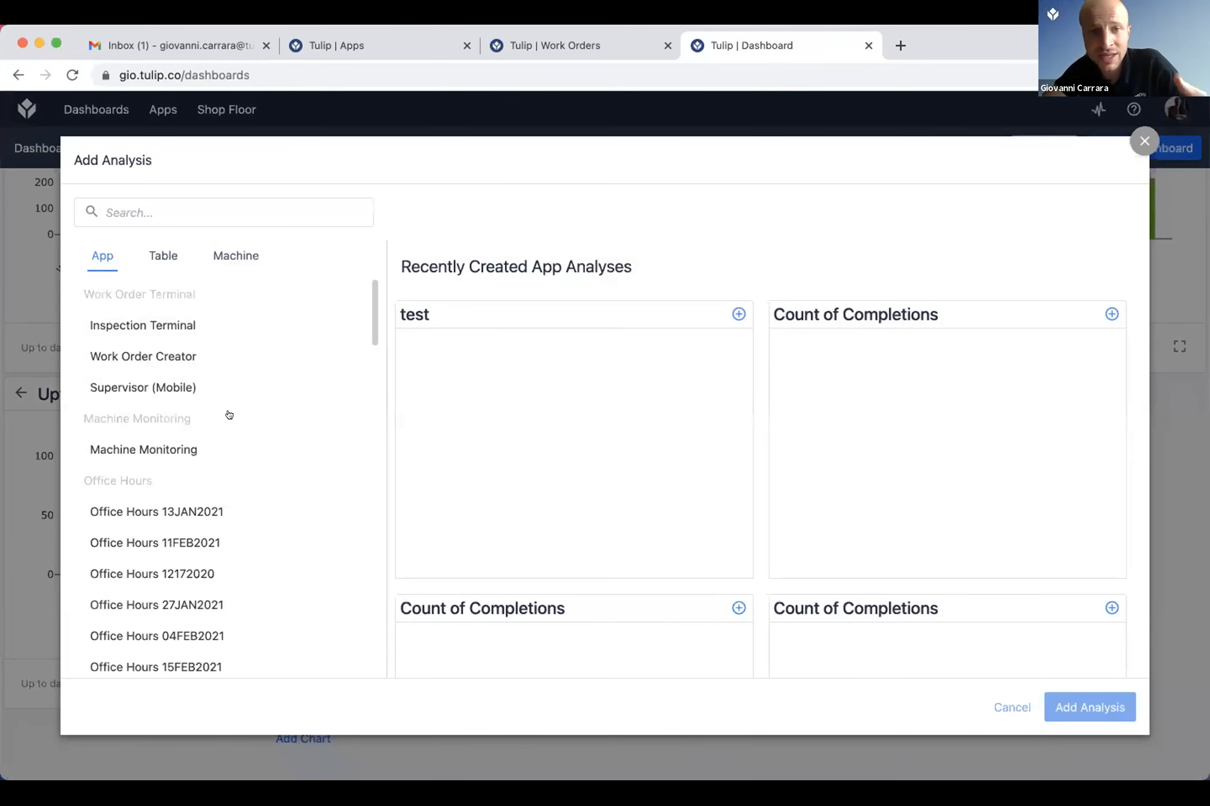
click(808, 525)
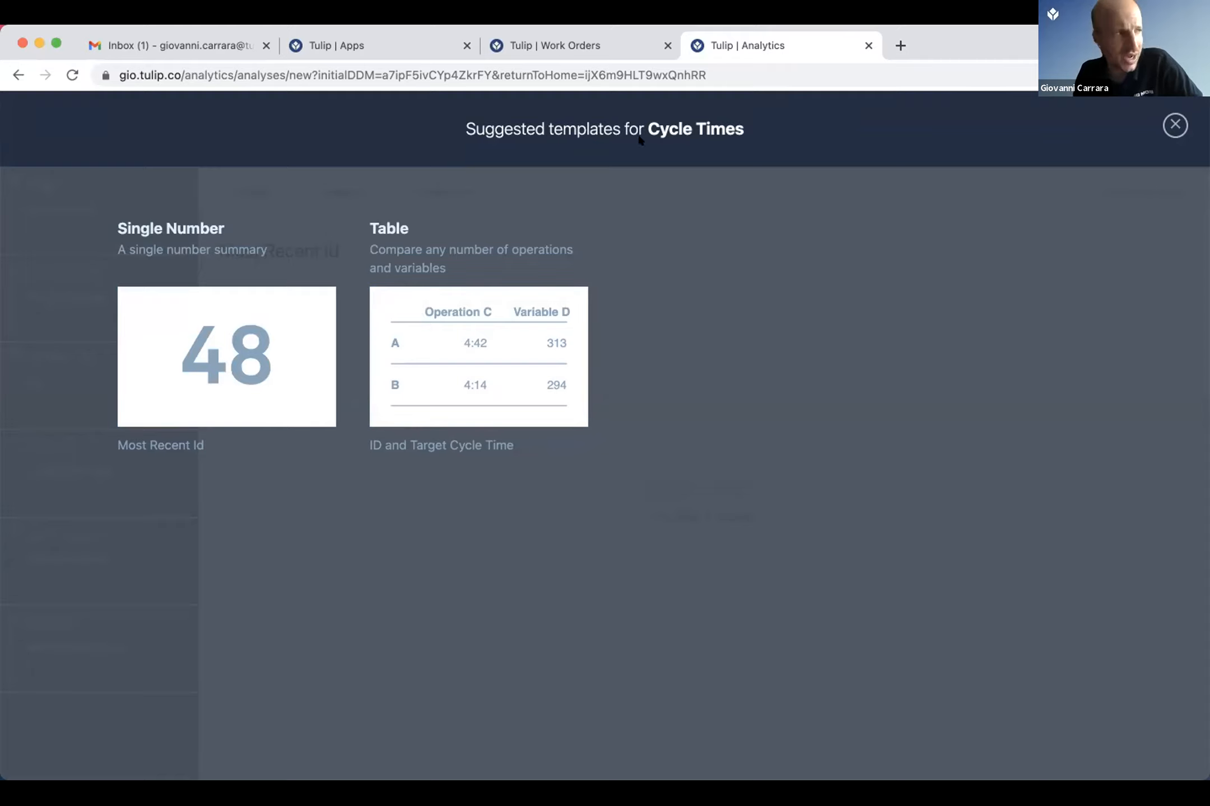
key(super+Left)
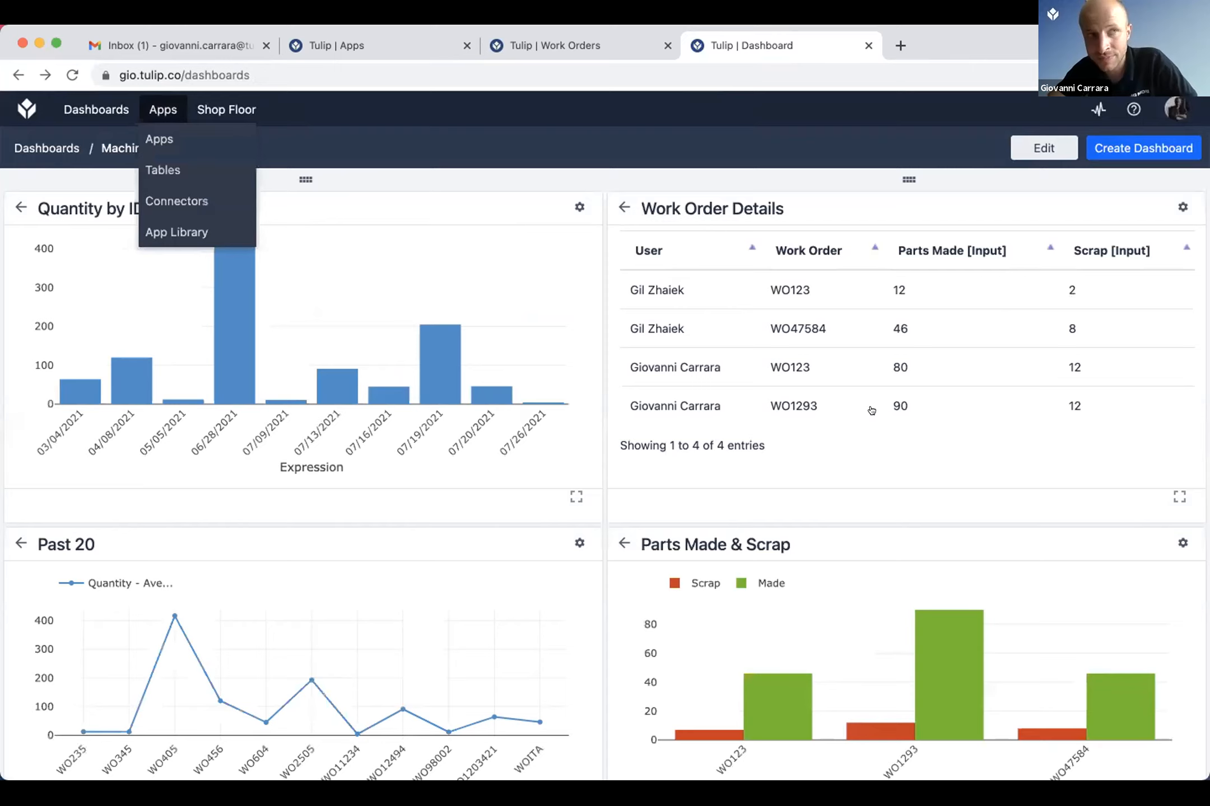
Step: Start a new Work Orders table analysis of average quantity by ID from the Machines dashboard and set its date range to All Time
scroll(325, 292, down, 8)
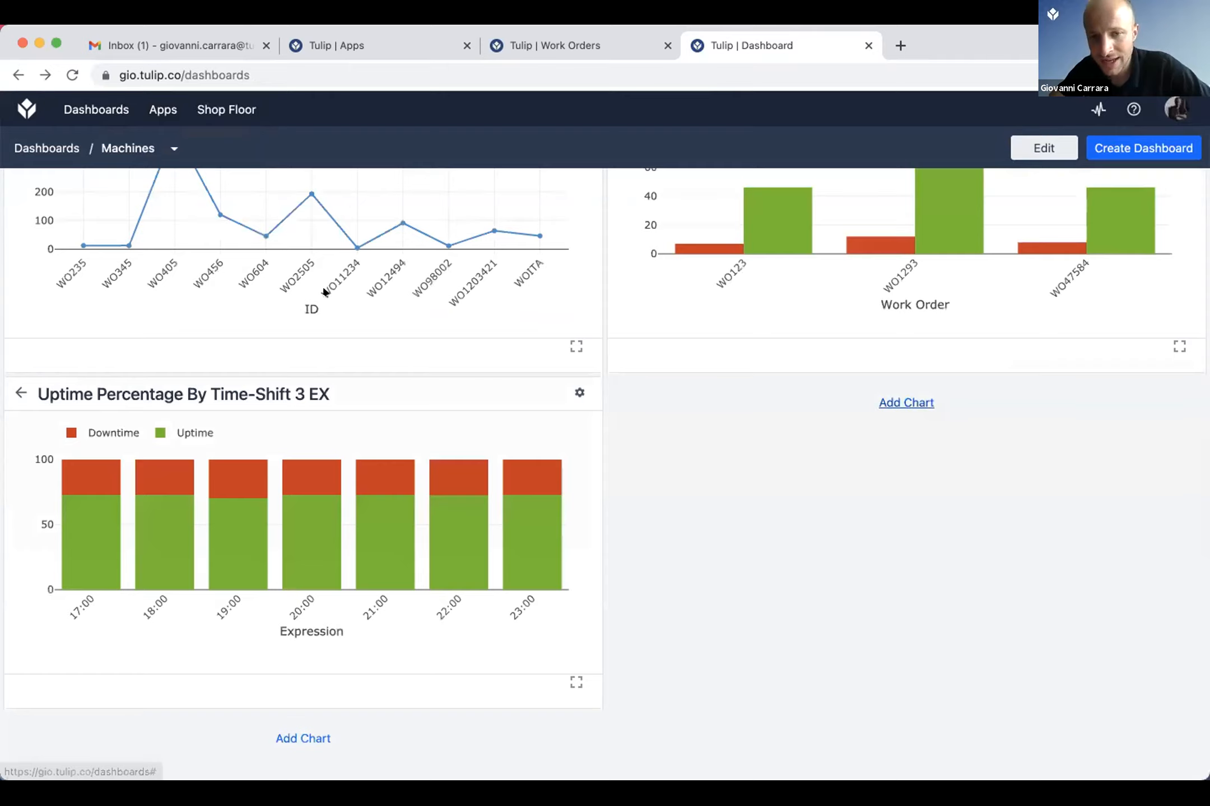
click(906, 403)
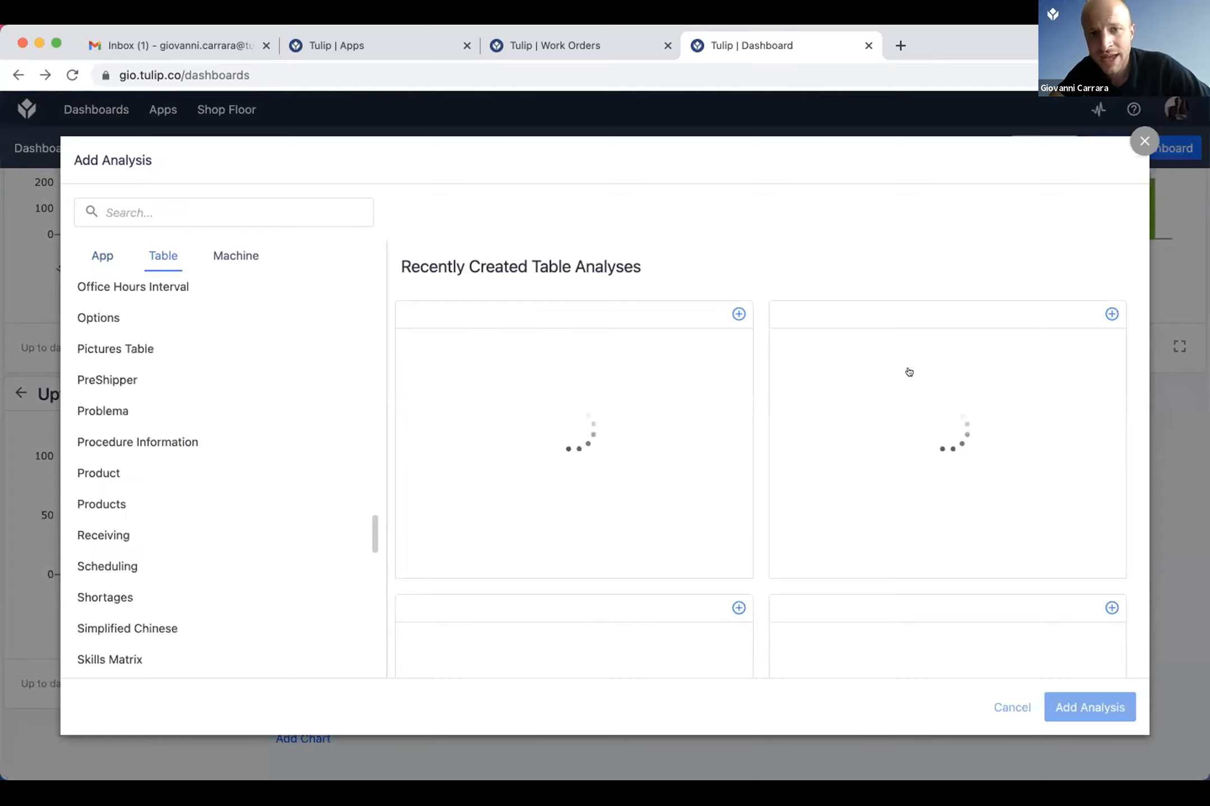
click(616, 396)
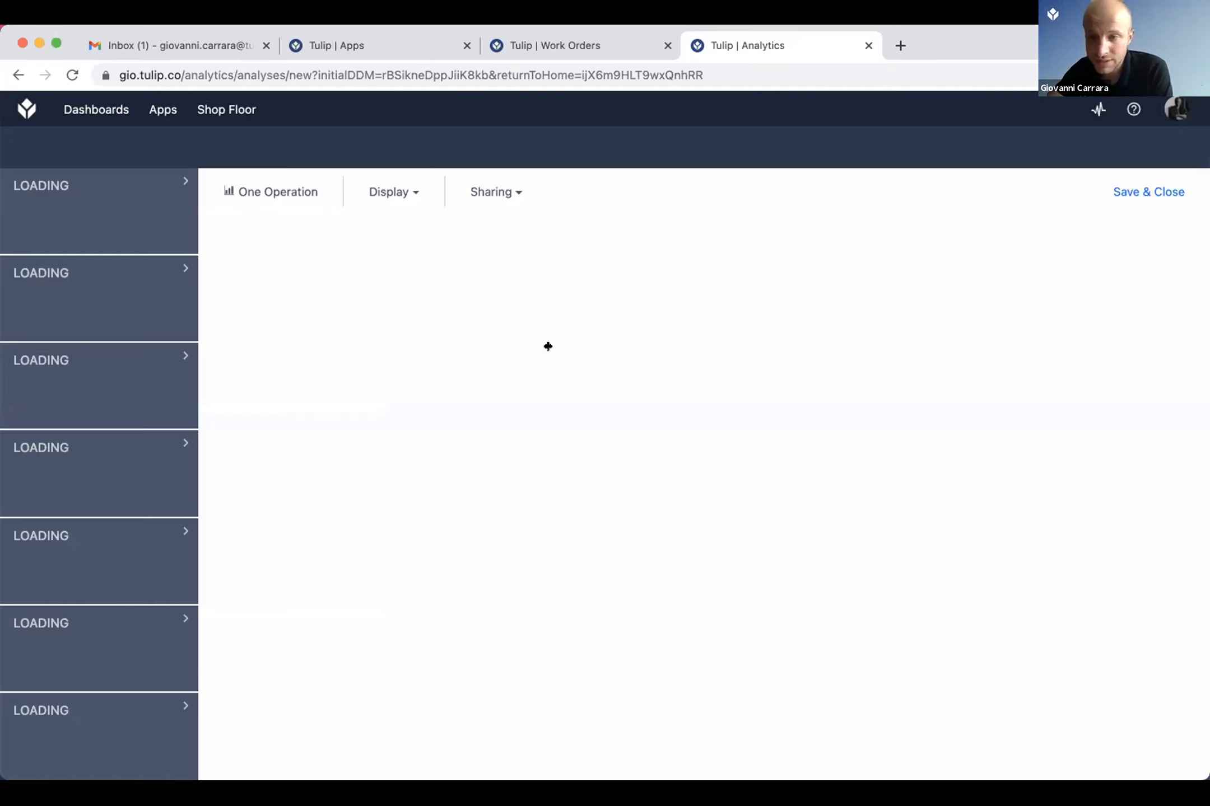
key(ctrl+shift+Tab)
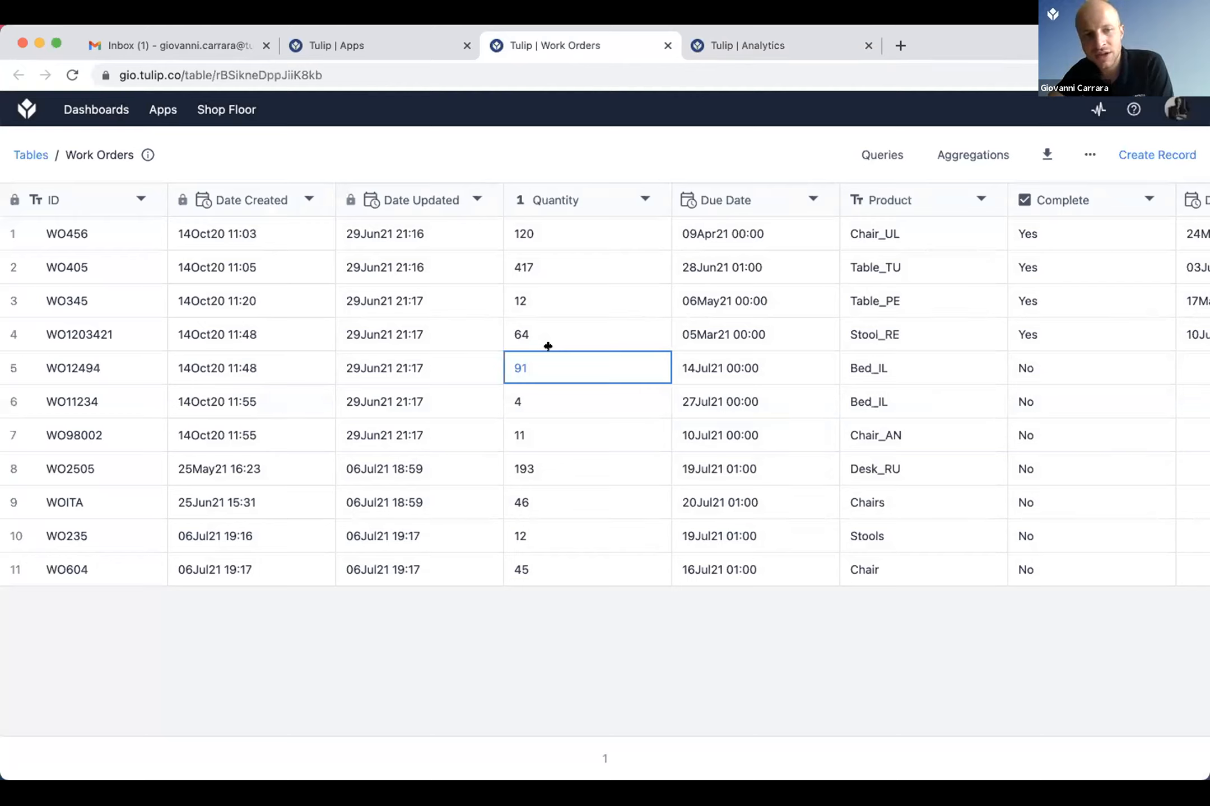
key(ctrl+Tab)
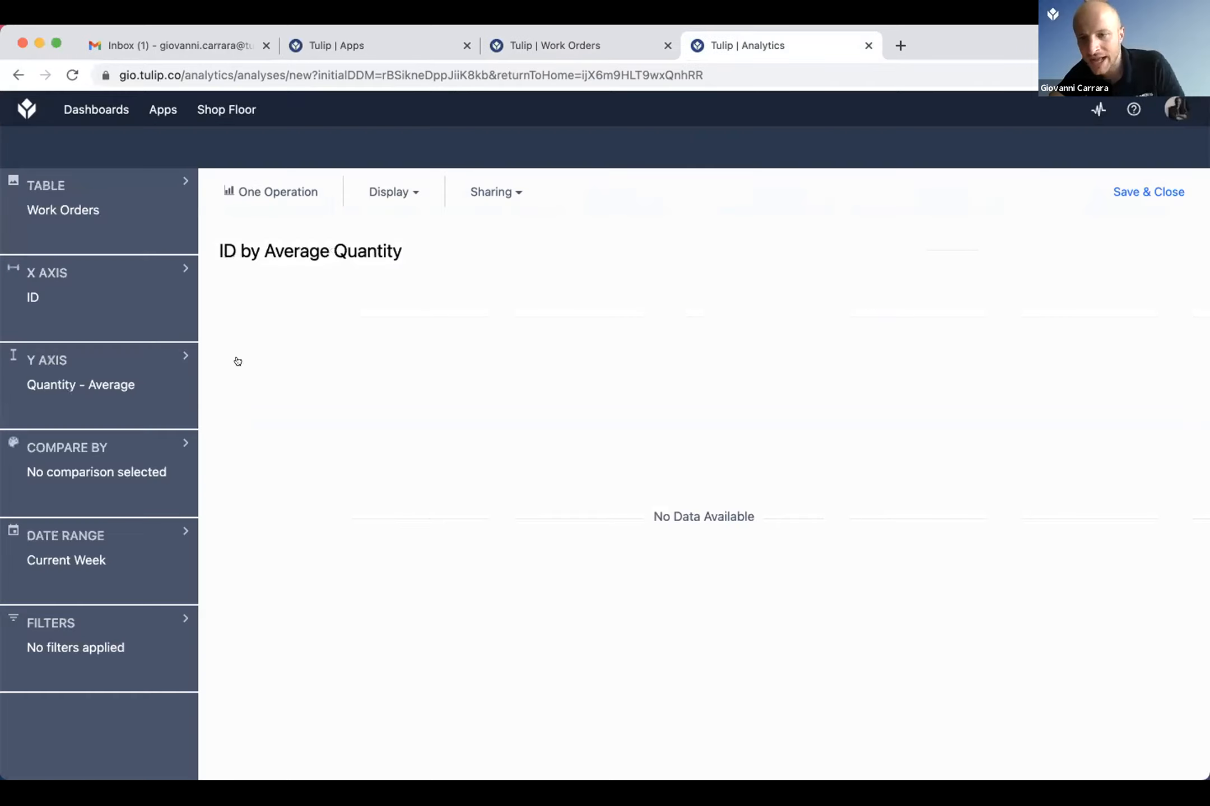
click(186, 526)
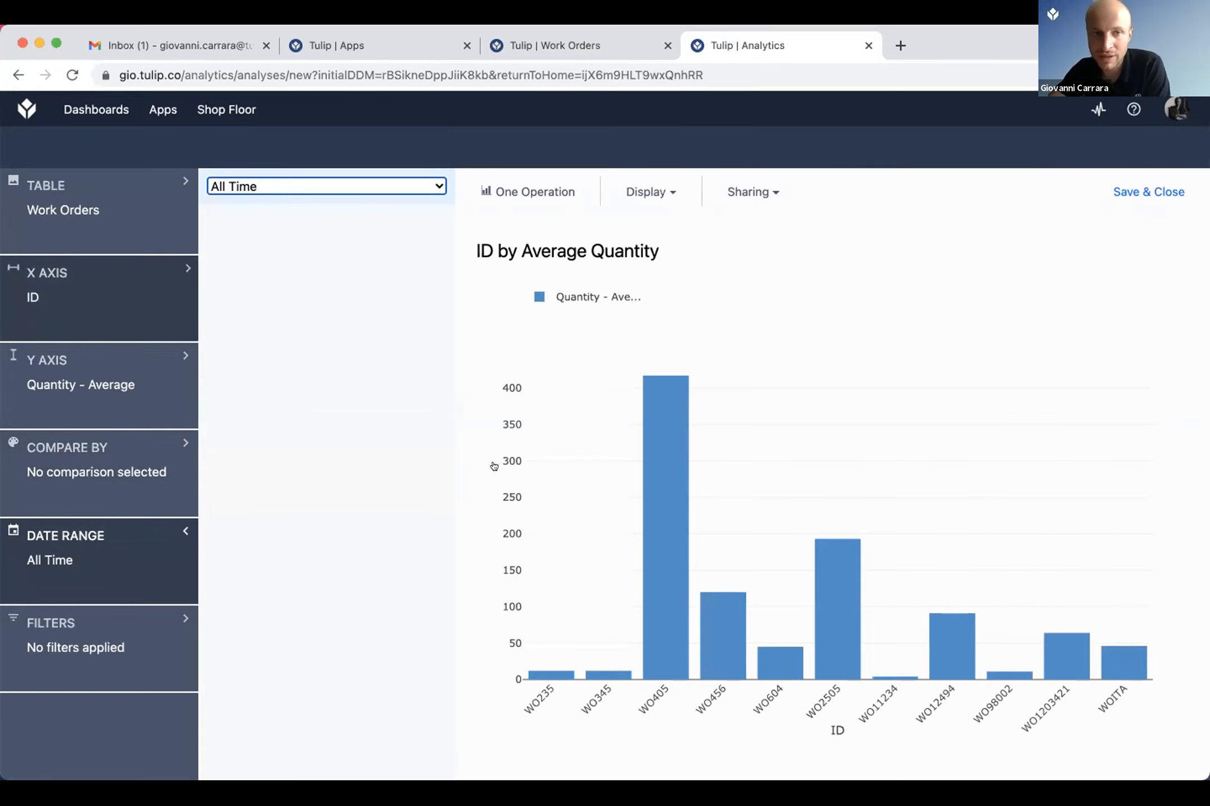
Step: Look through the Work Orders table's columns again, from the record IDs to the assignees
key(ctrl+shift+Tab)
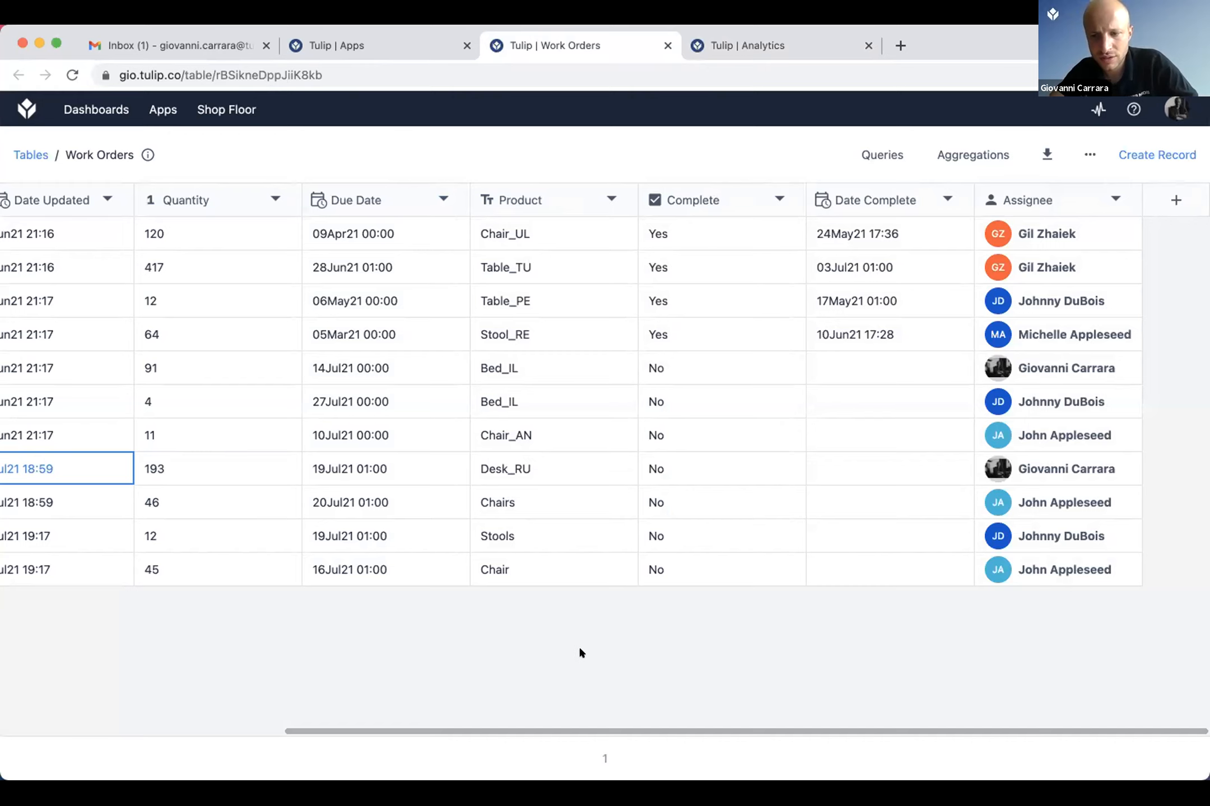
scroll(580, 651, left, 8)
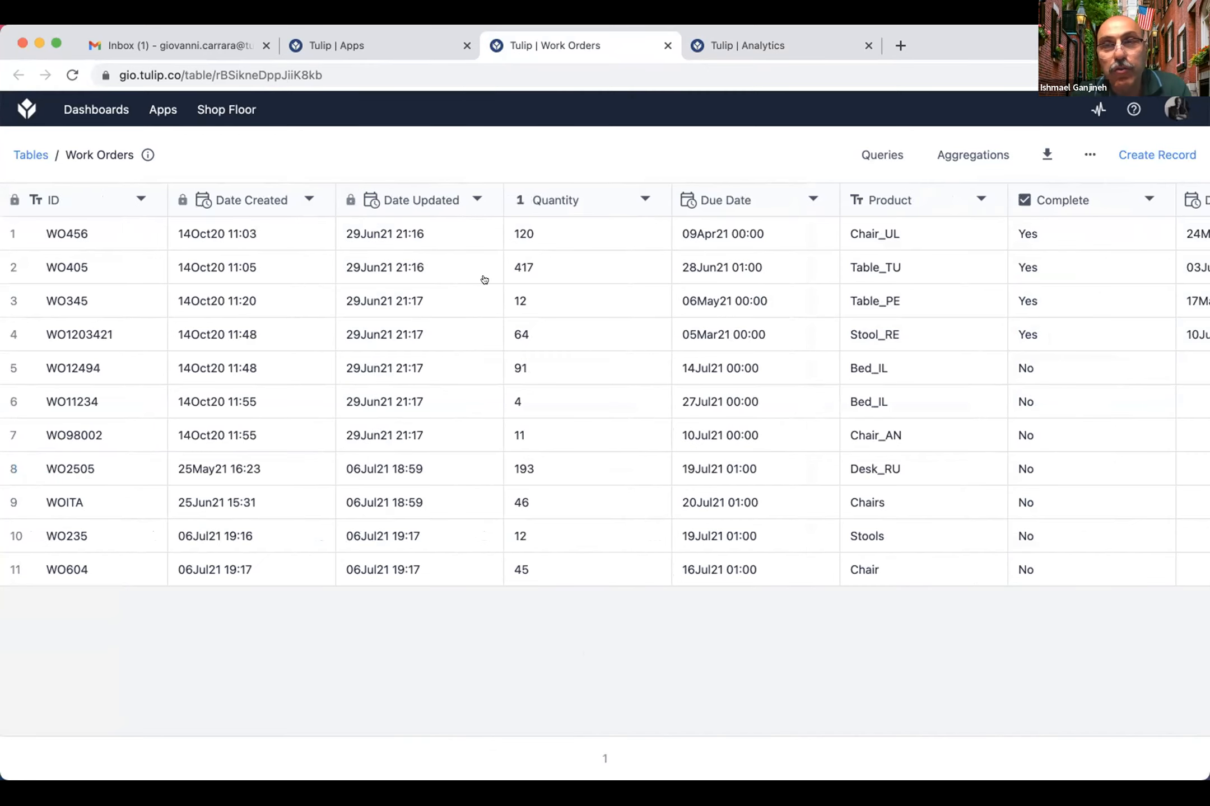
key(super+Tab)
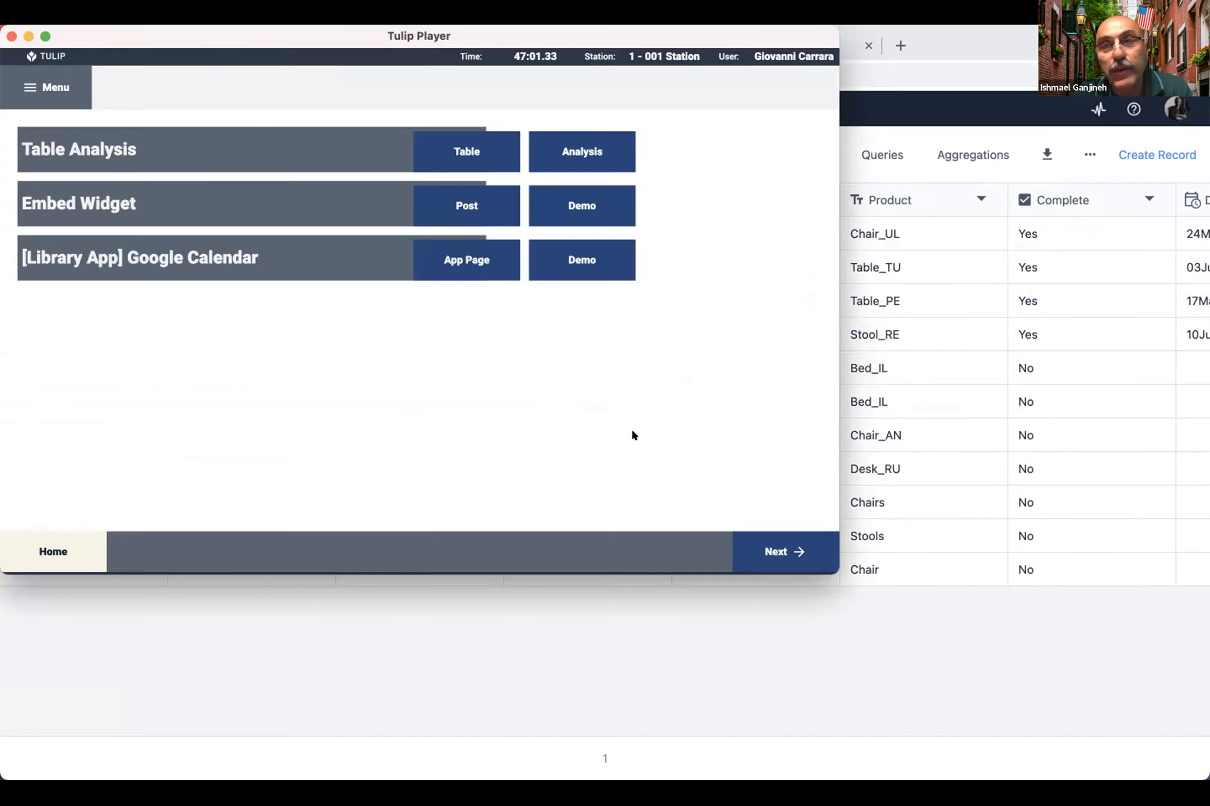
key(super+Tab)
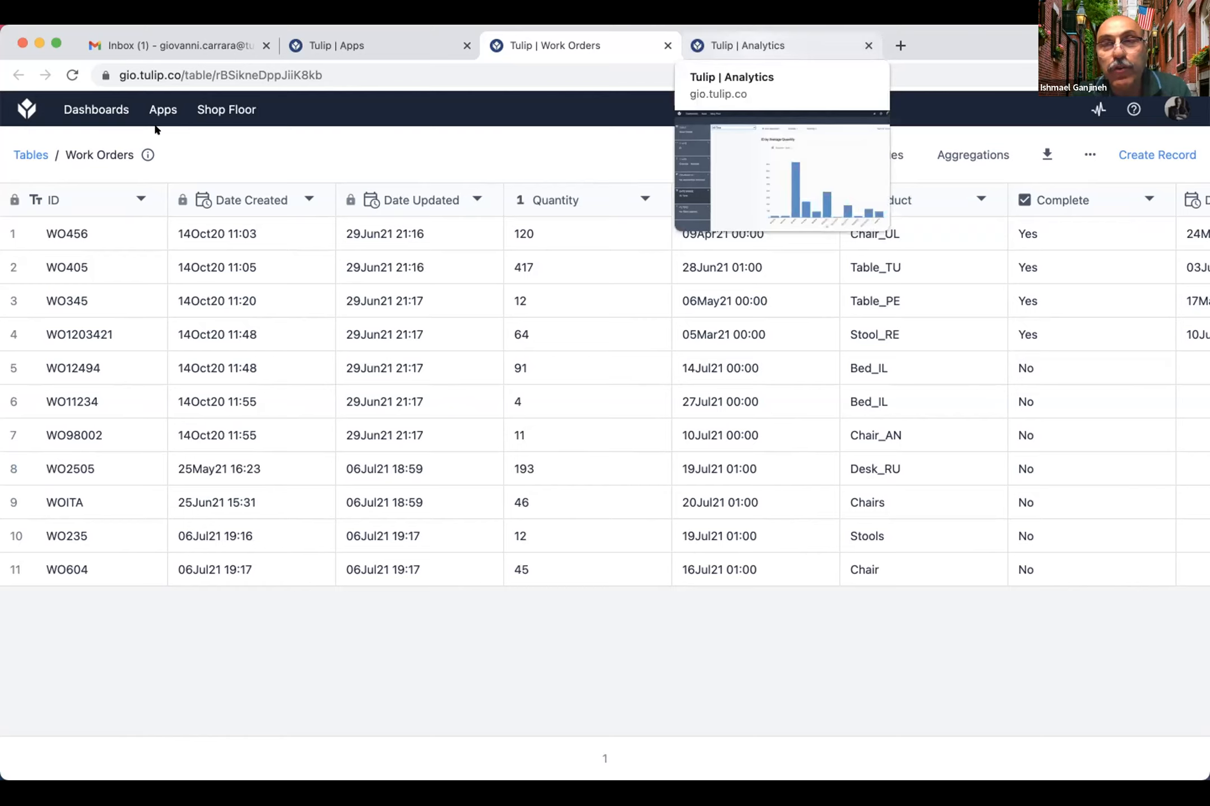
Step: Duplicate the Office Hours 09AUG2021 app and open the analytics of the copy
key(ctrl+Tab)
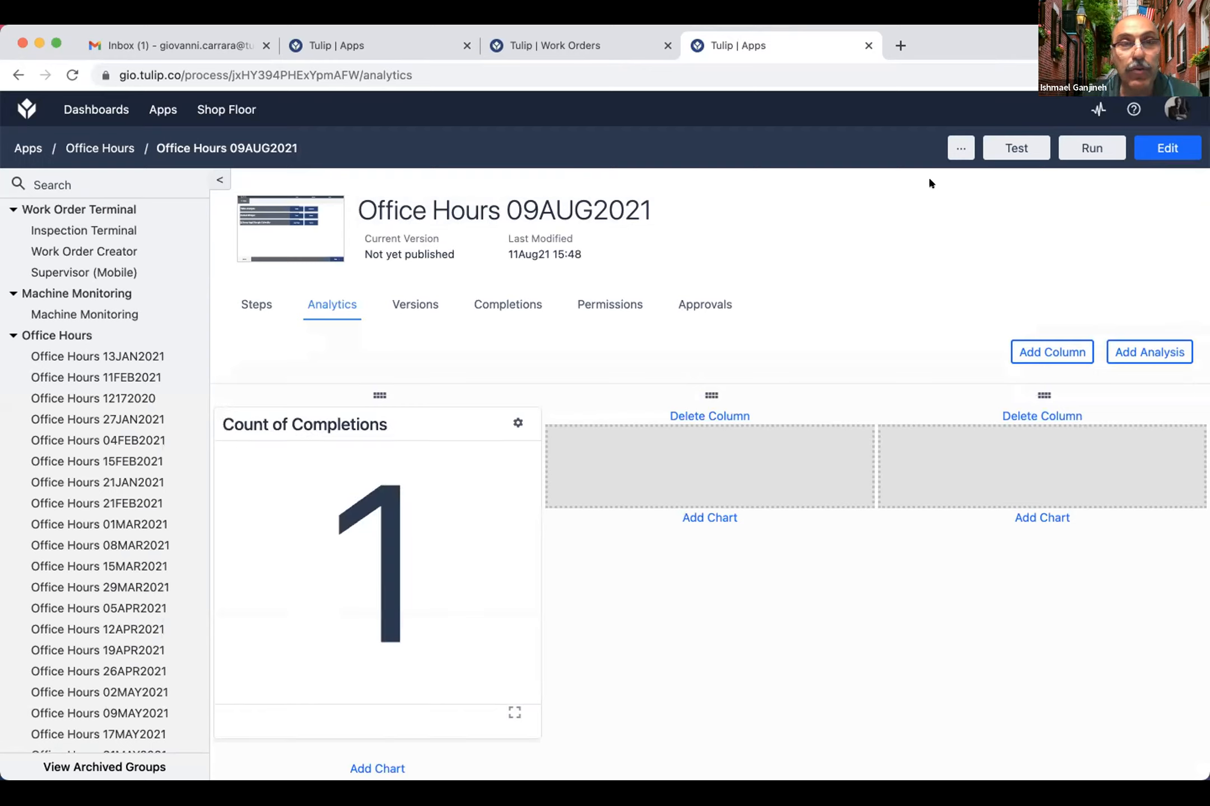
scroll(117, 548, down, 7)
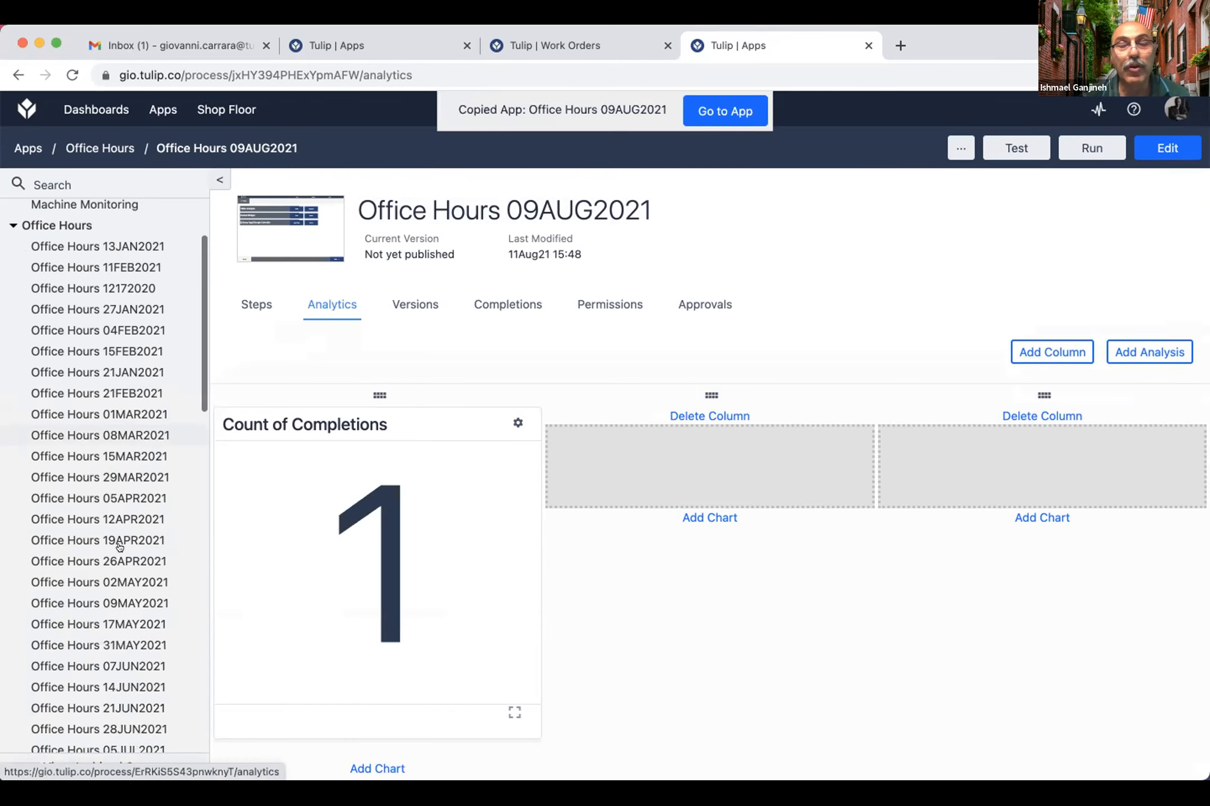
click(134, 543)
click(134, 542)
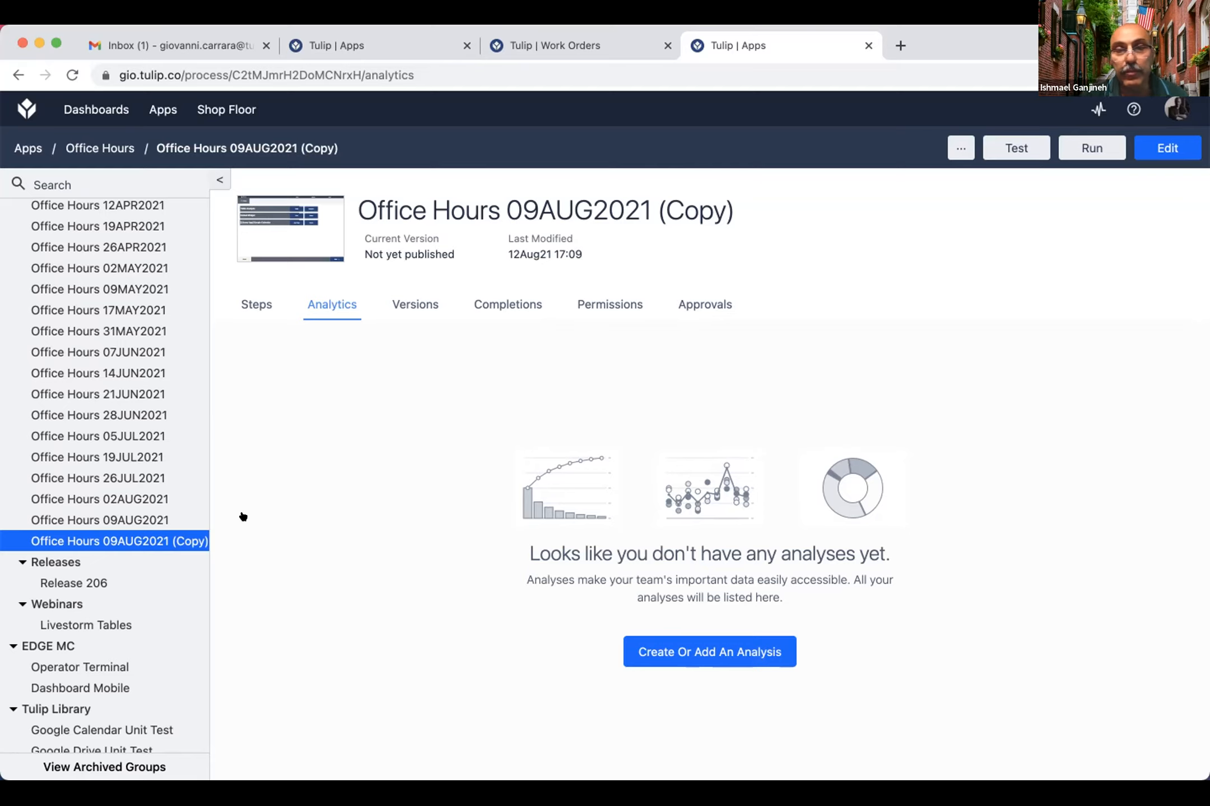
Step: Read the community.tulip.co post "Importing Analytics when Migrating Apps to a different server", close it and switch to Tulip Player
key(super+t)
text(c)
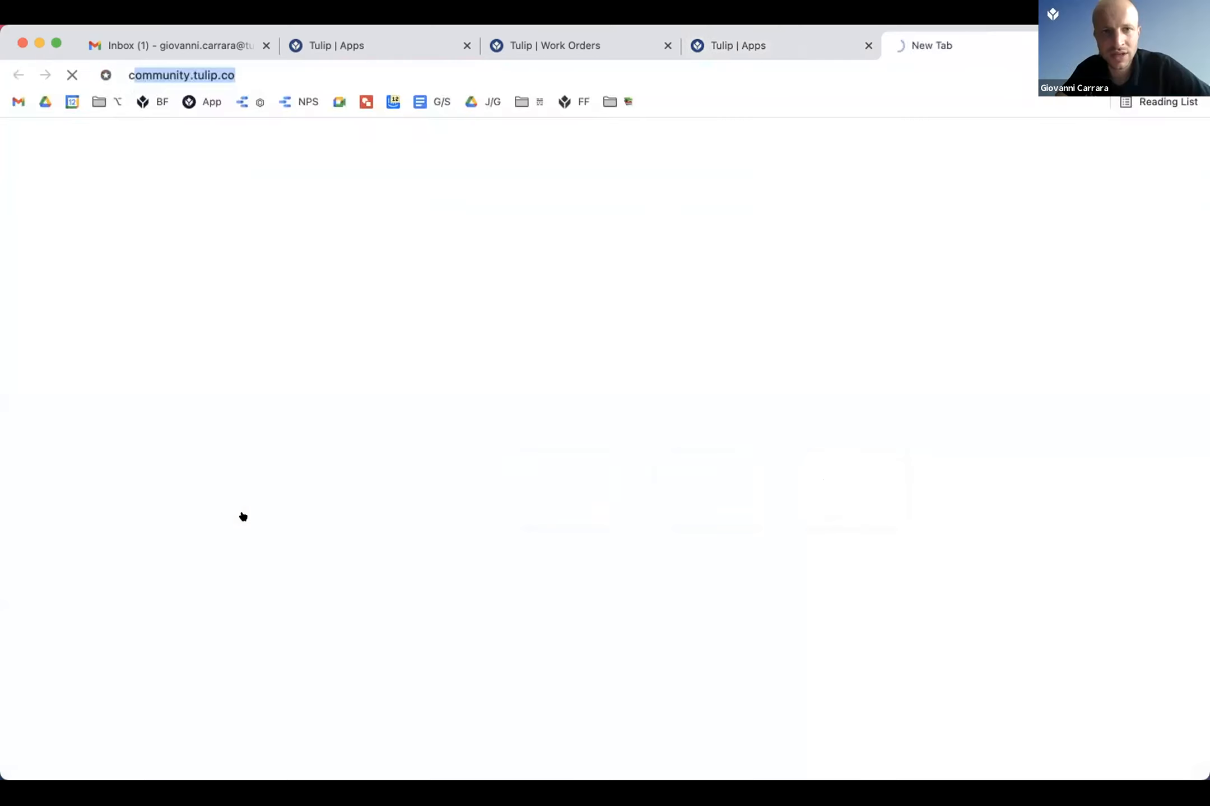
text(o)
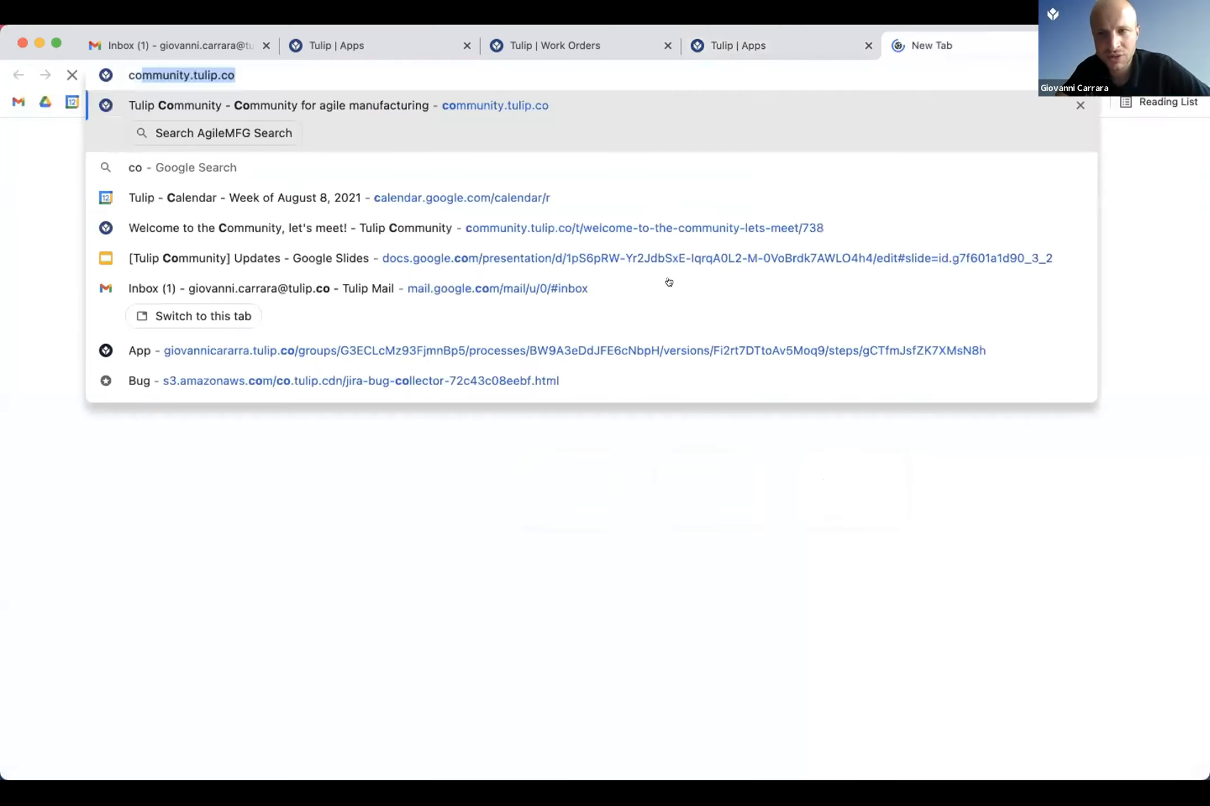
key(Return)
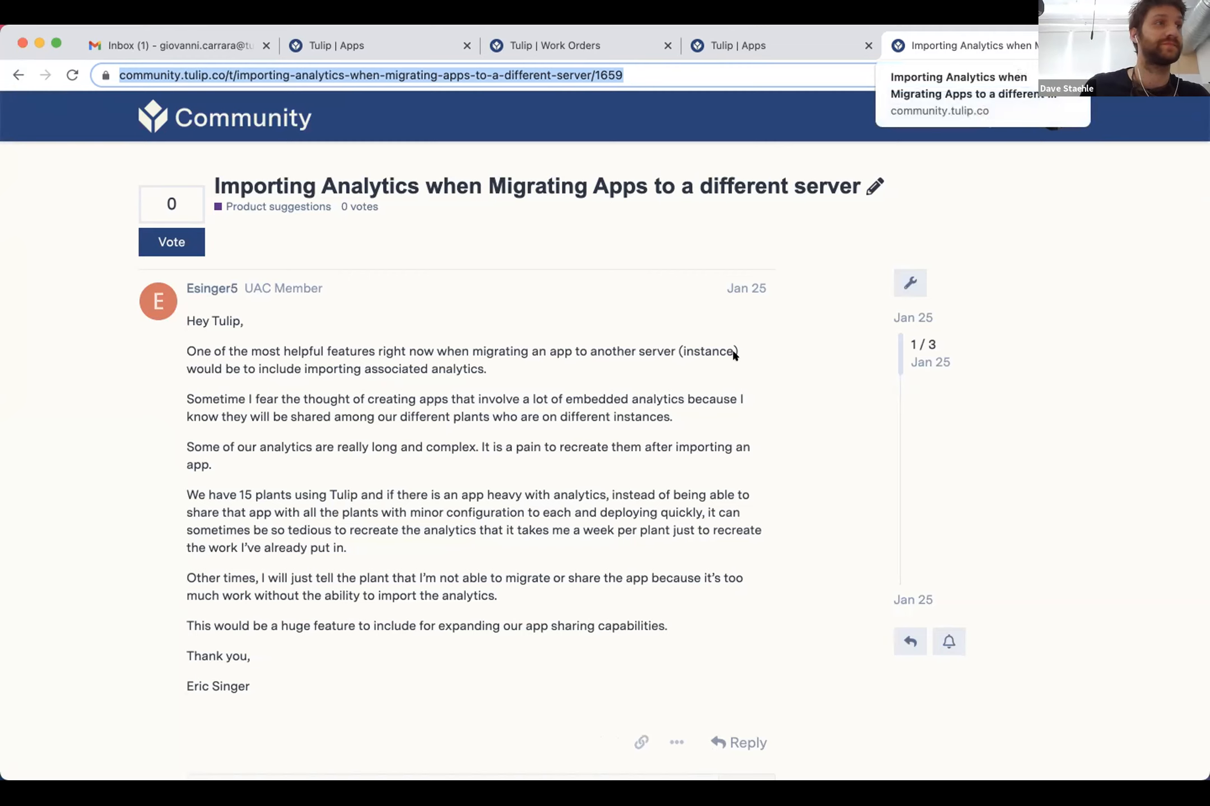
key(super+w)
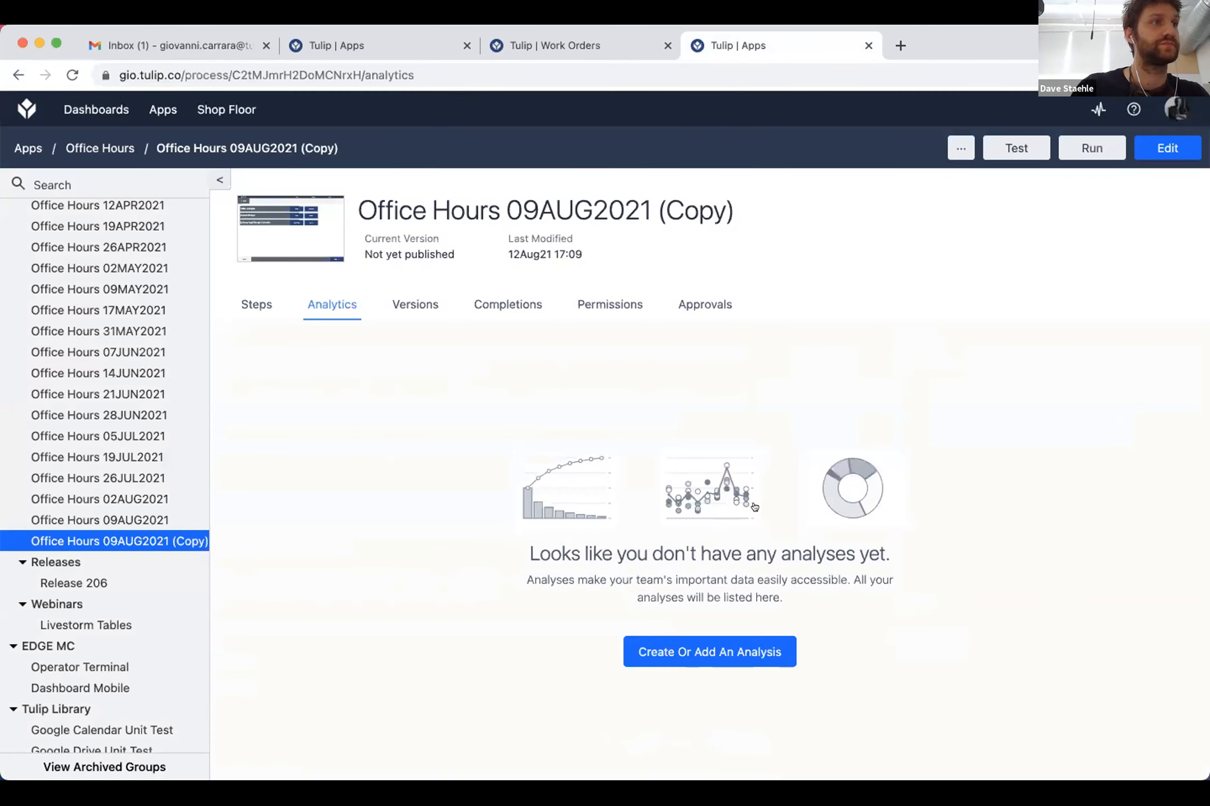
key(super+Tab)
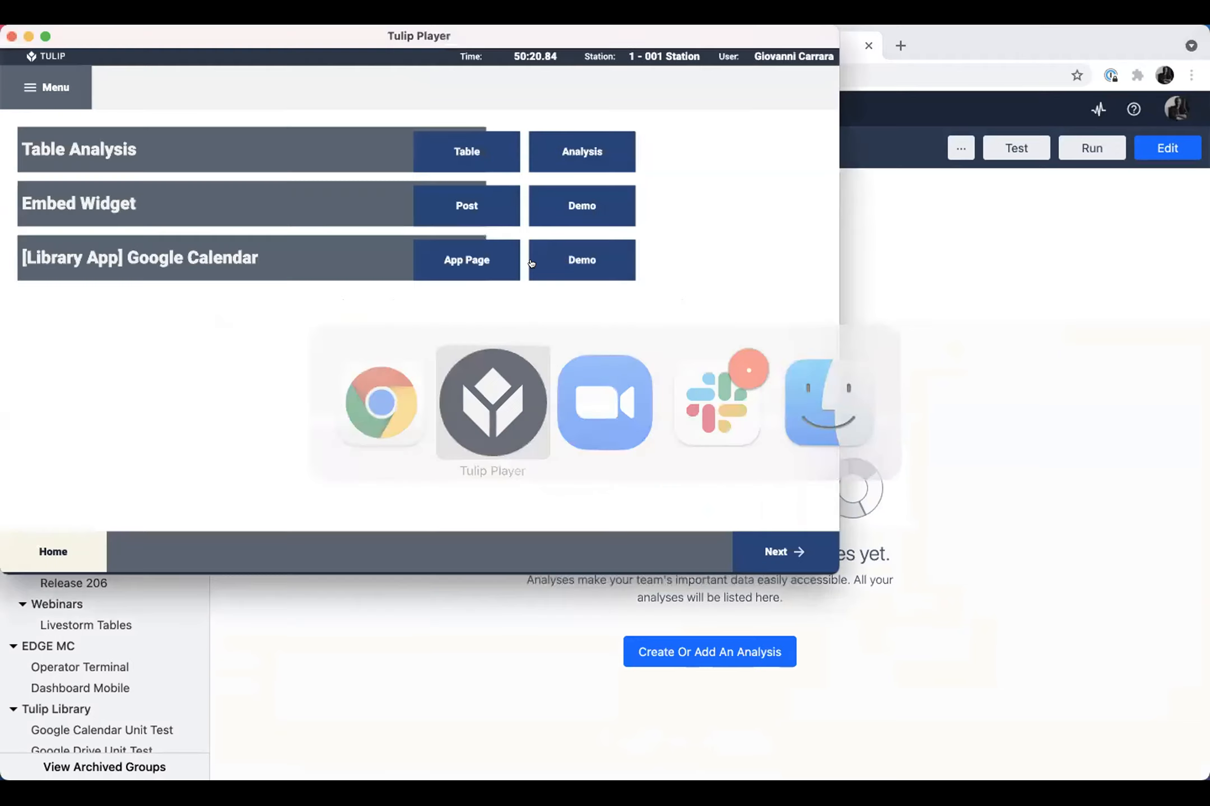
Step: Open the Embed Widget post, return to Tulip Player, and add the lines "Alskdmflaskm" and "lkamsdf" to the embedded demo Google Doc
click(467, 206)
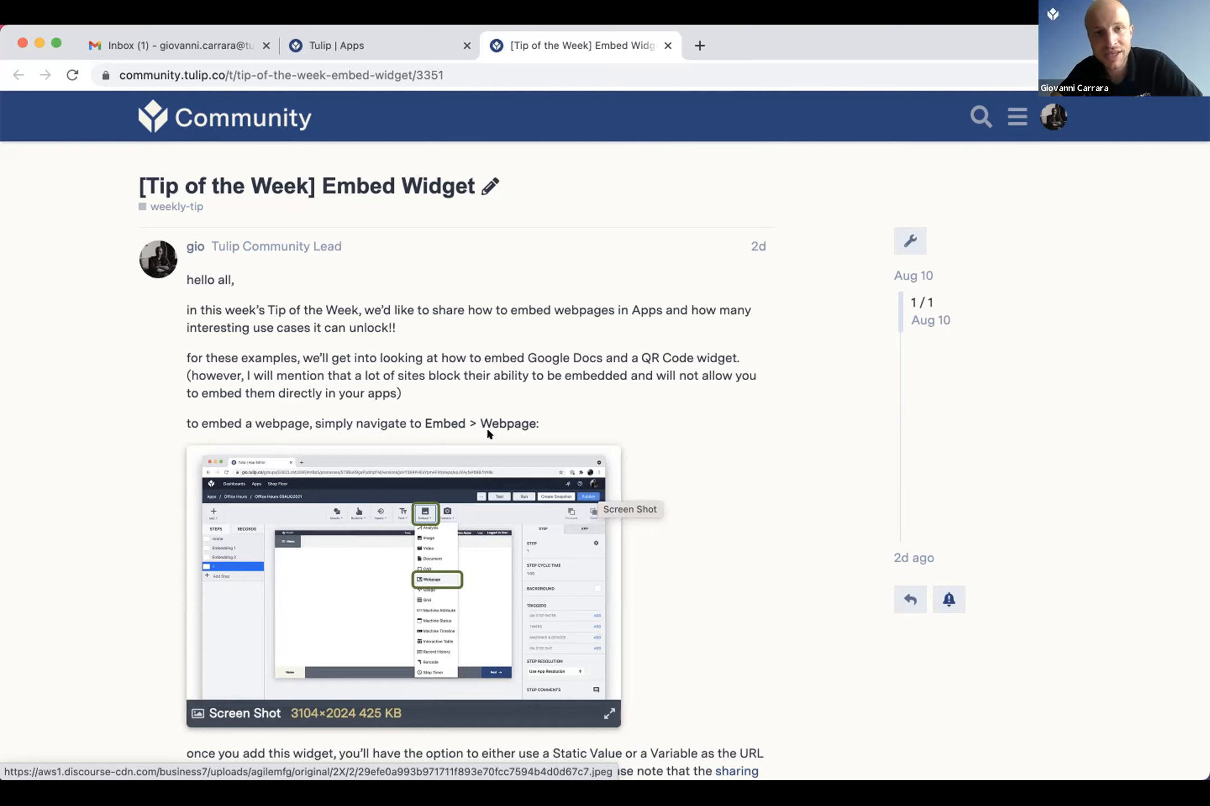
key(super+Tab)
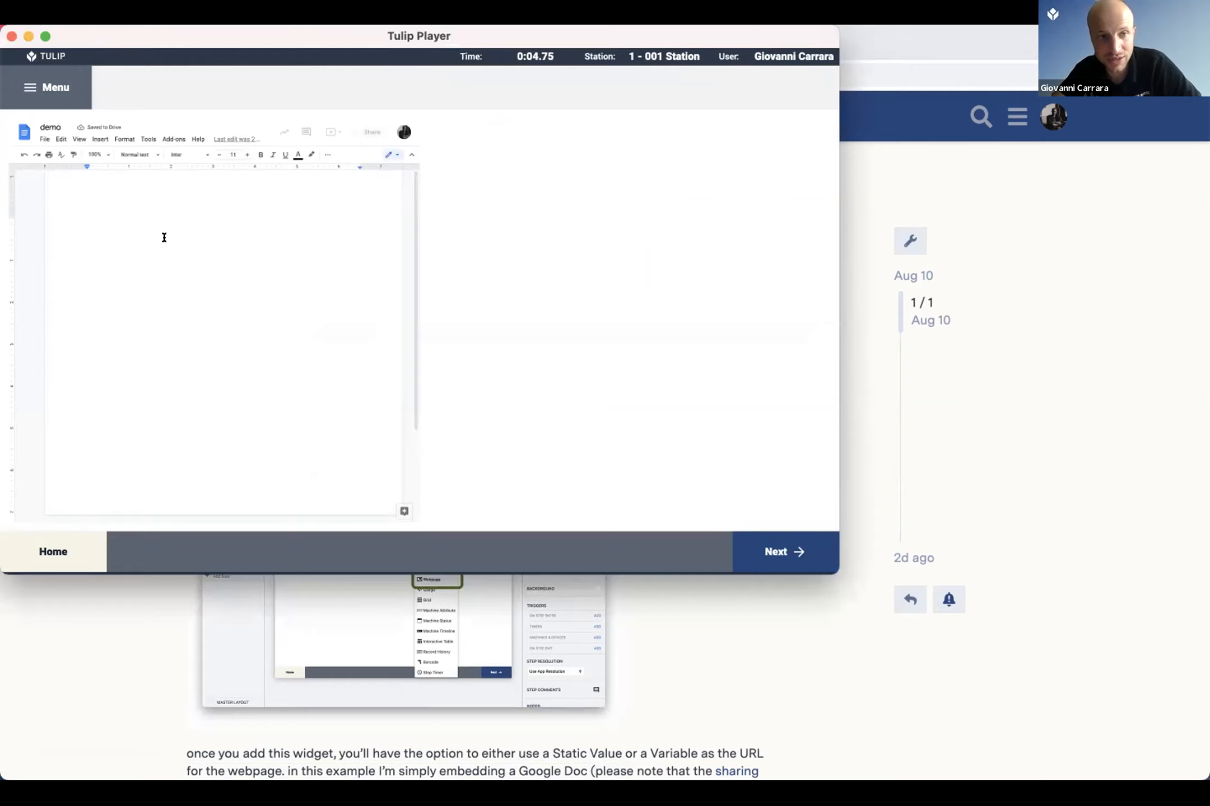
click(164, 238)
key(Return)
text(Alskdmflaskm  lkamsdf)
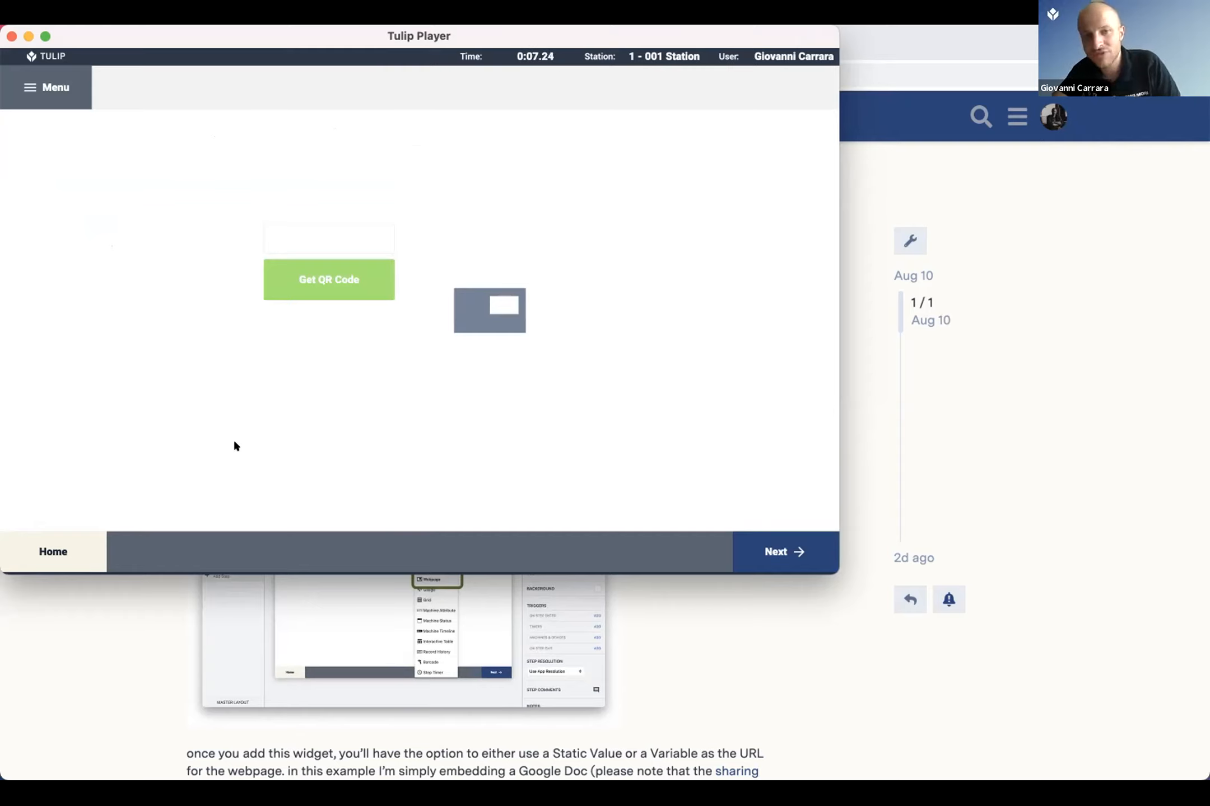
Step: Generate a QR code for the text 123 in the embedding demo
click(350, 245)
text(123)
click(357, 292)
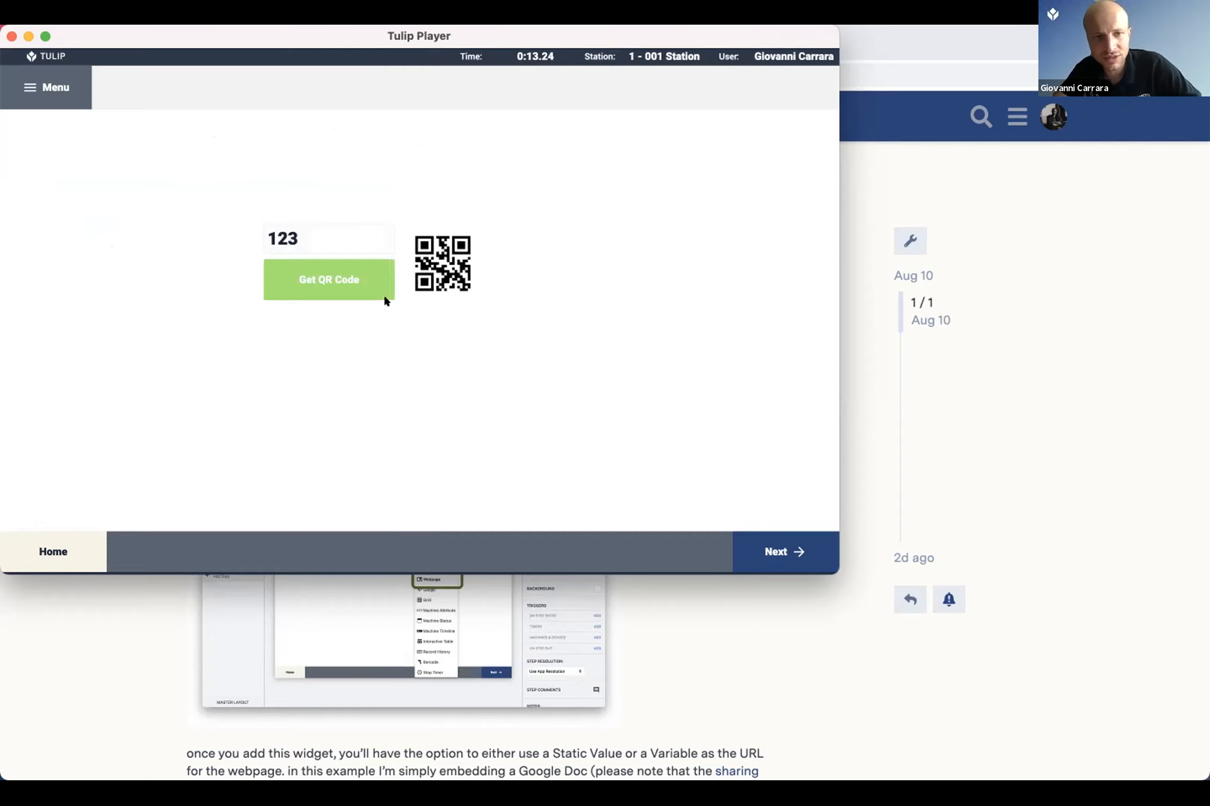
Step: Replace the QR code input text with hello and generate the new QR code
drag(311, 232, 273, 235)
double_click(292, 233)
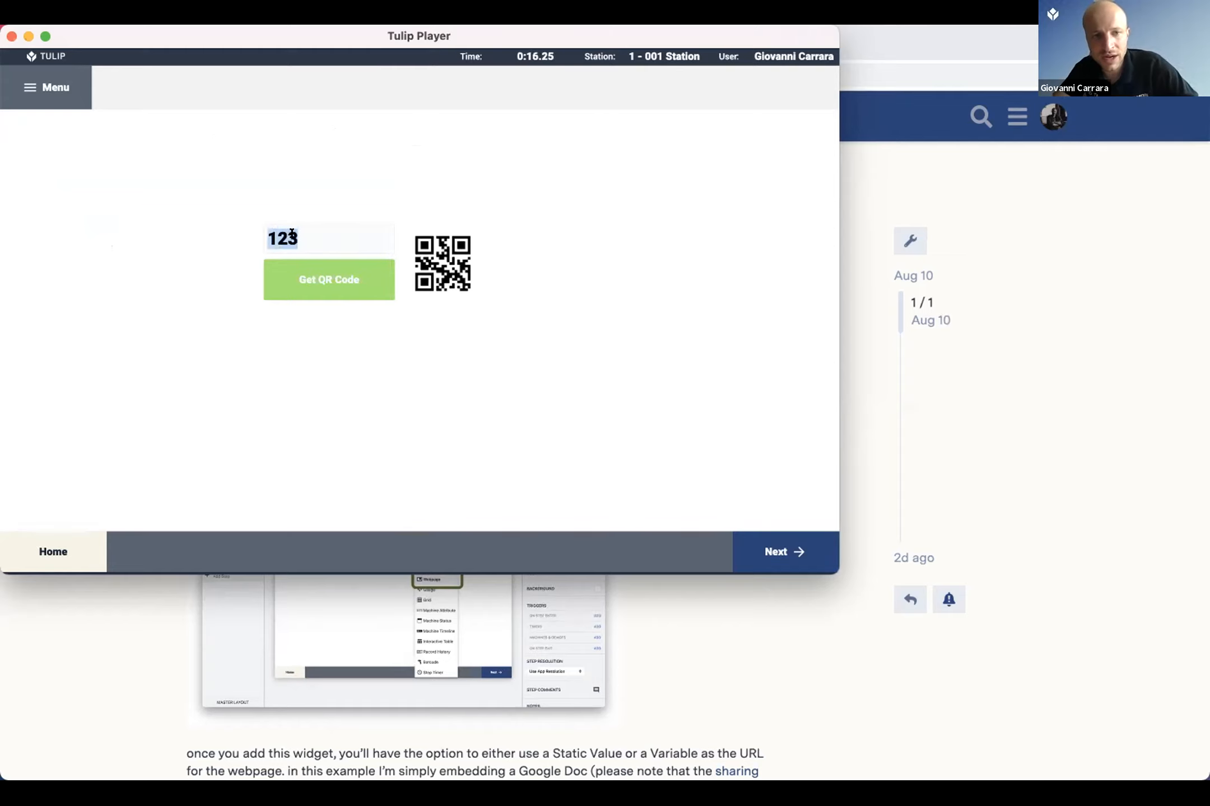
text(hello)
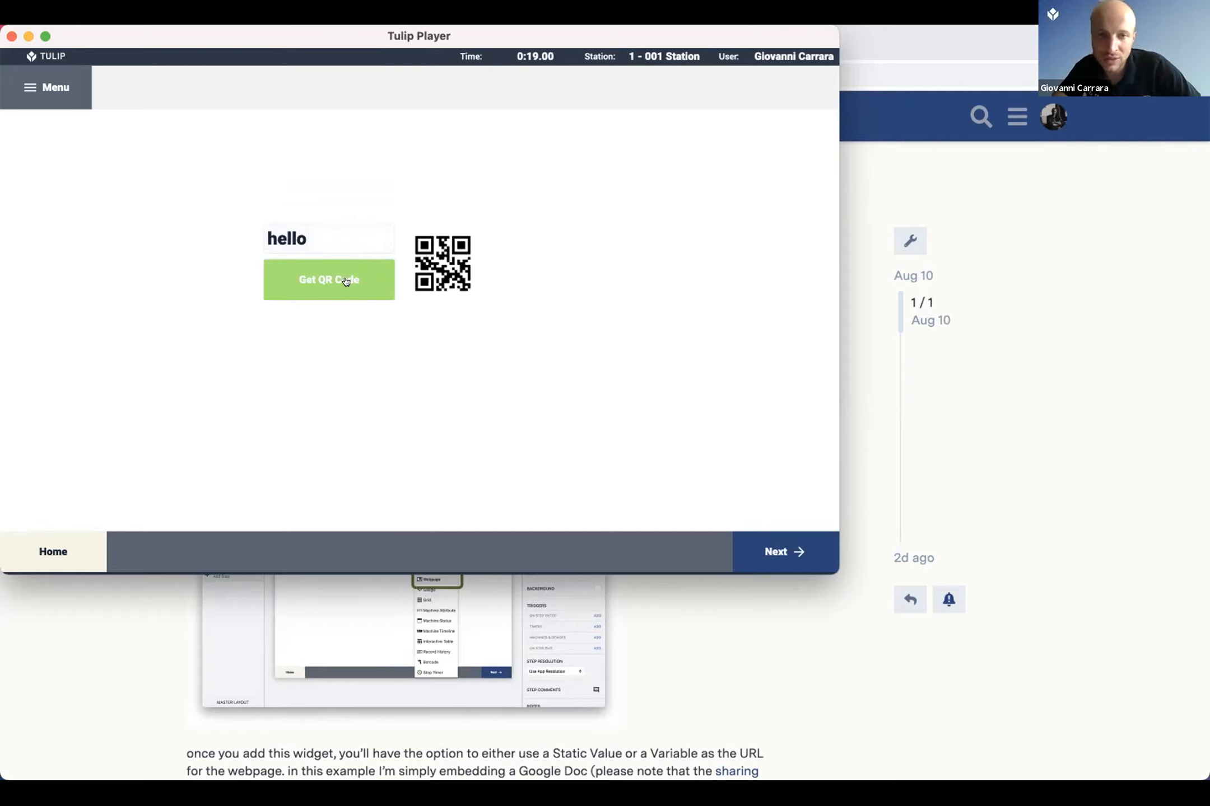
click(346, 281)
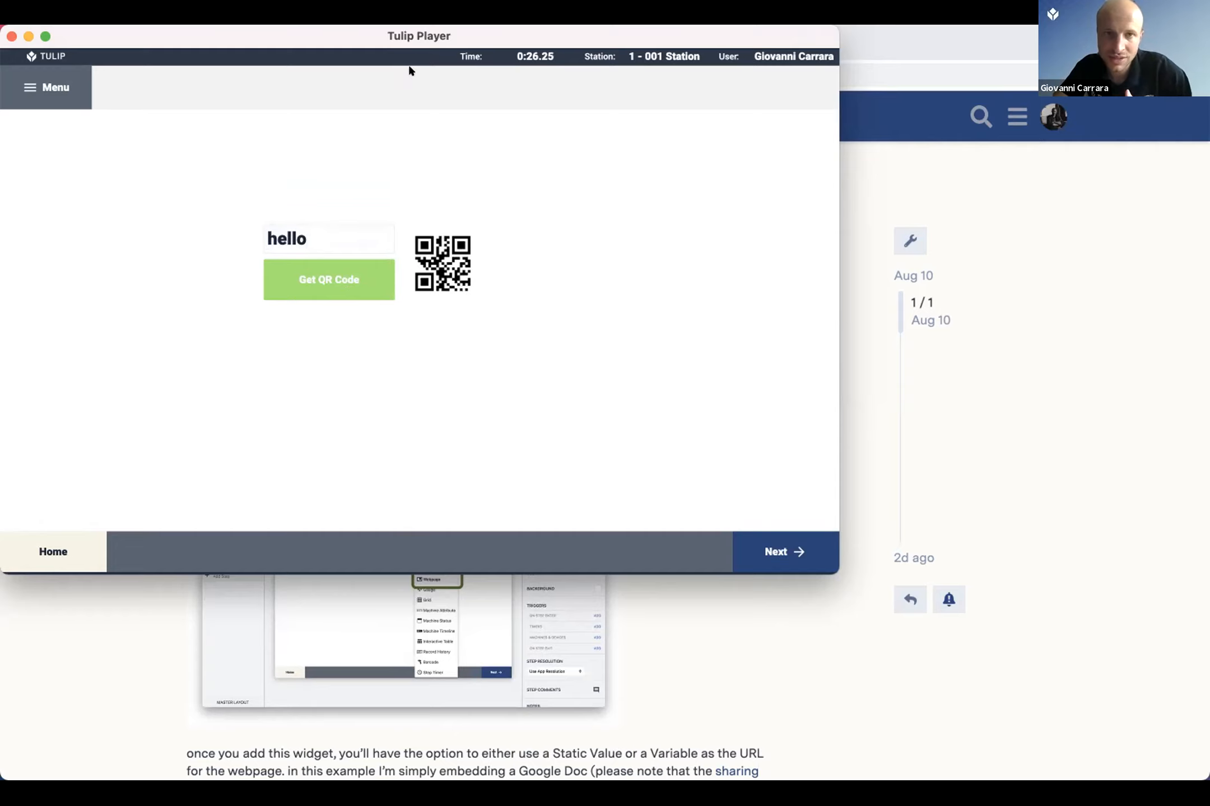
Step: Switch to the browser, open the Office Hours 09AUG2021 app editor and inspect the variable options for the Embedding 2 webpage widget's URL
double_click(408, 41)
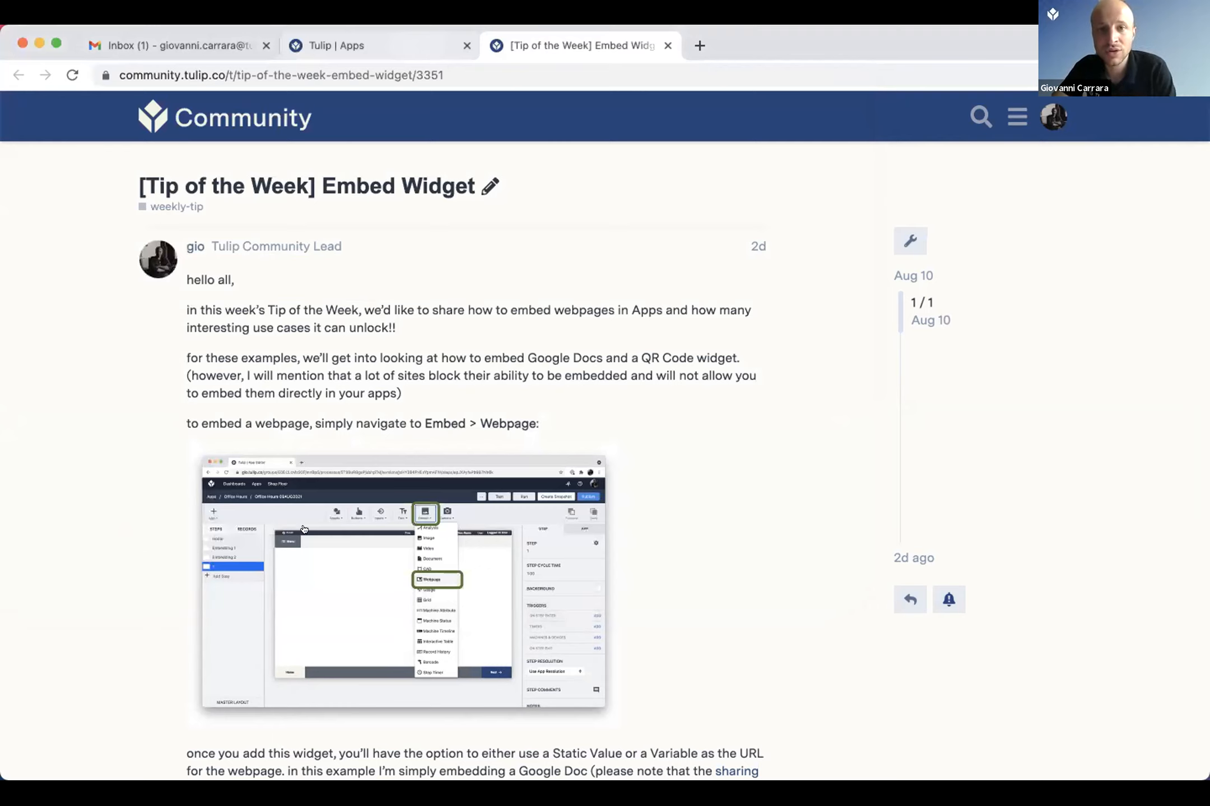
key(ctrl+shift+Tab)
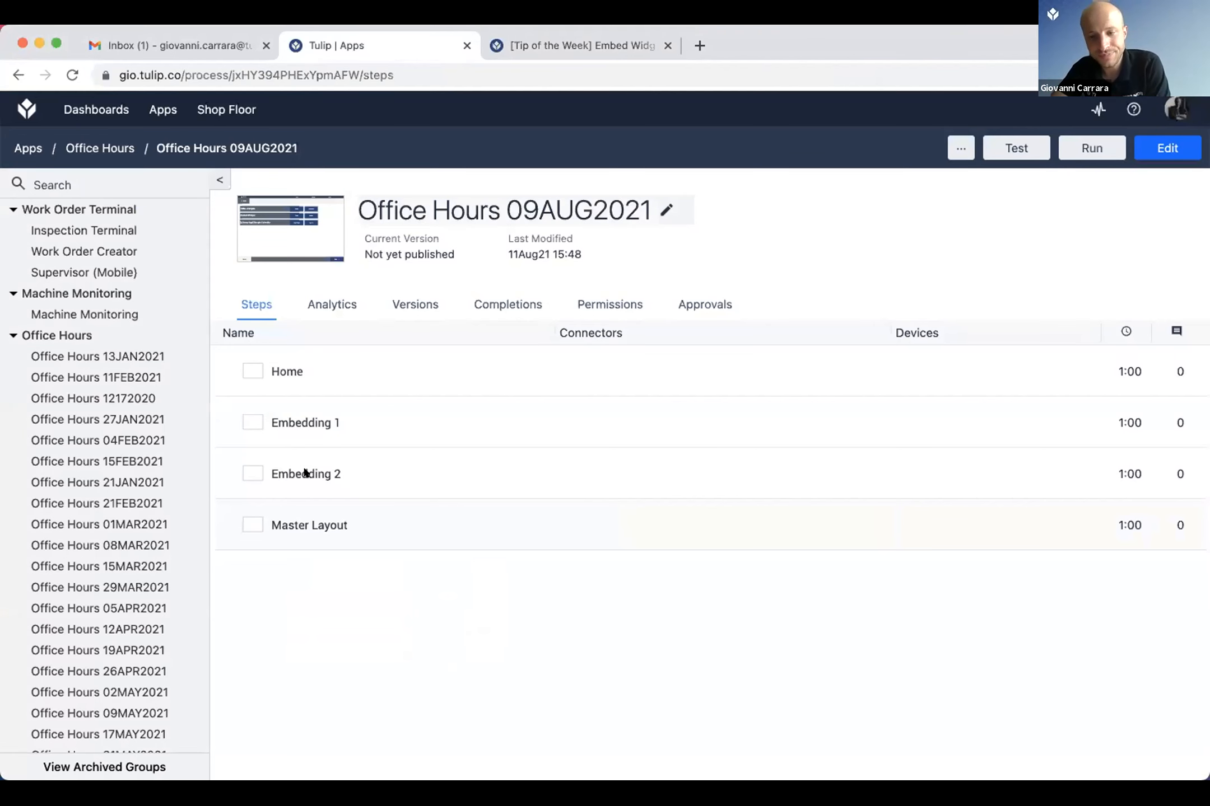
click(611, 371)
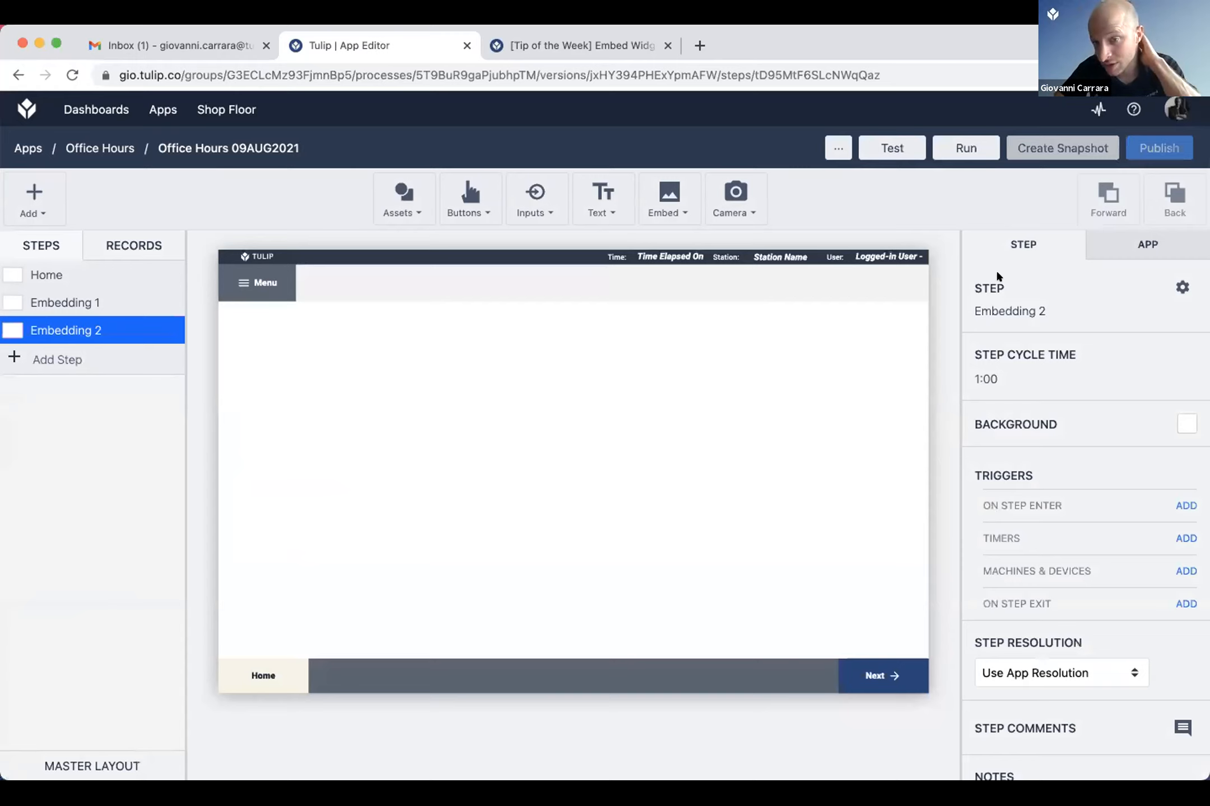
click(633, 472)
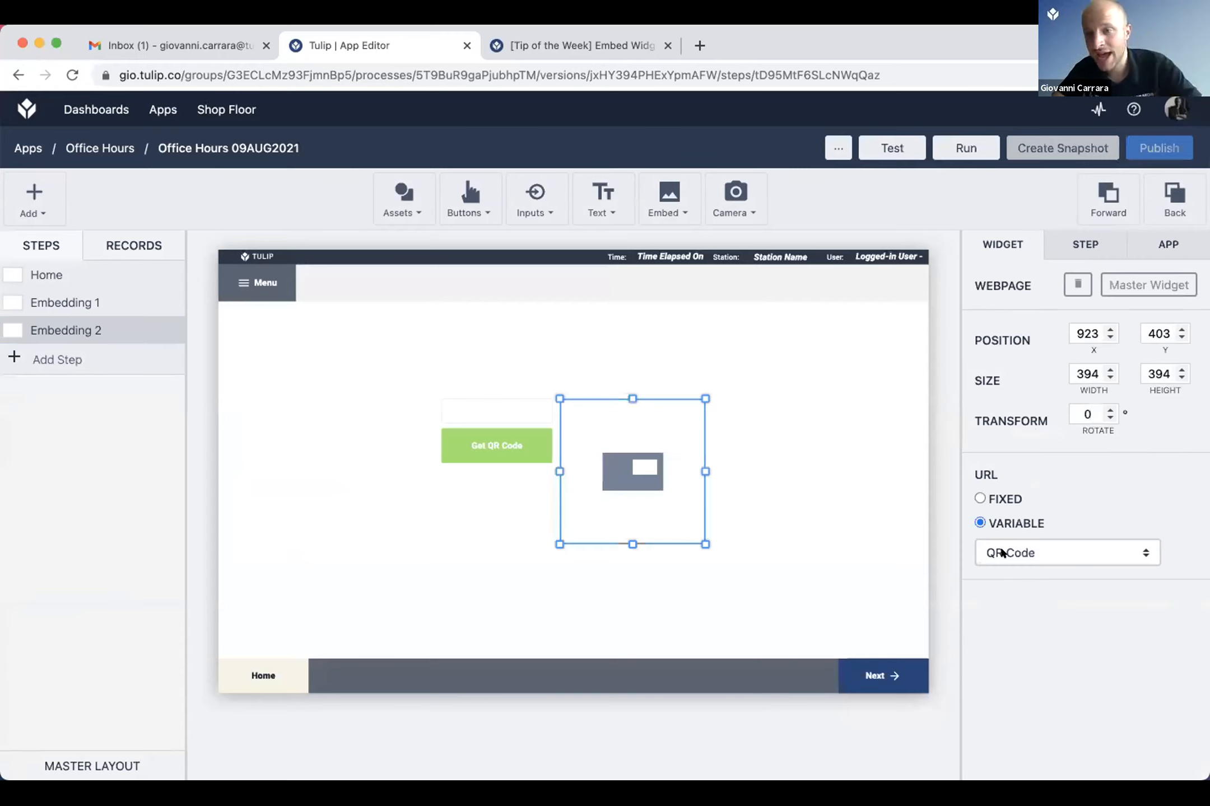
click(988, 547)
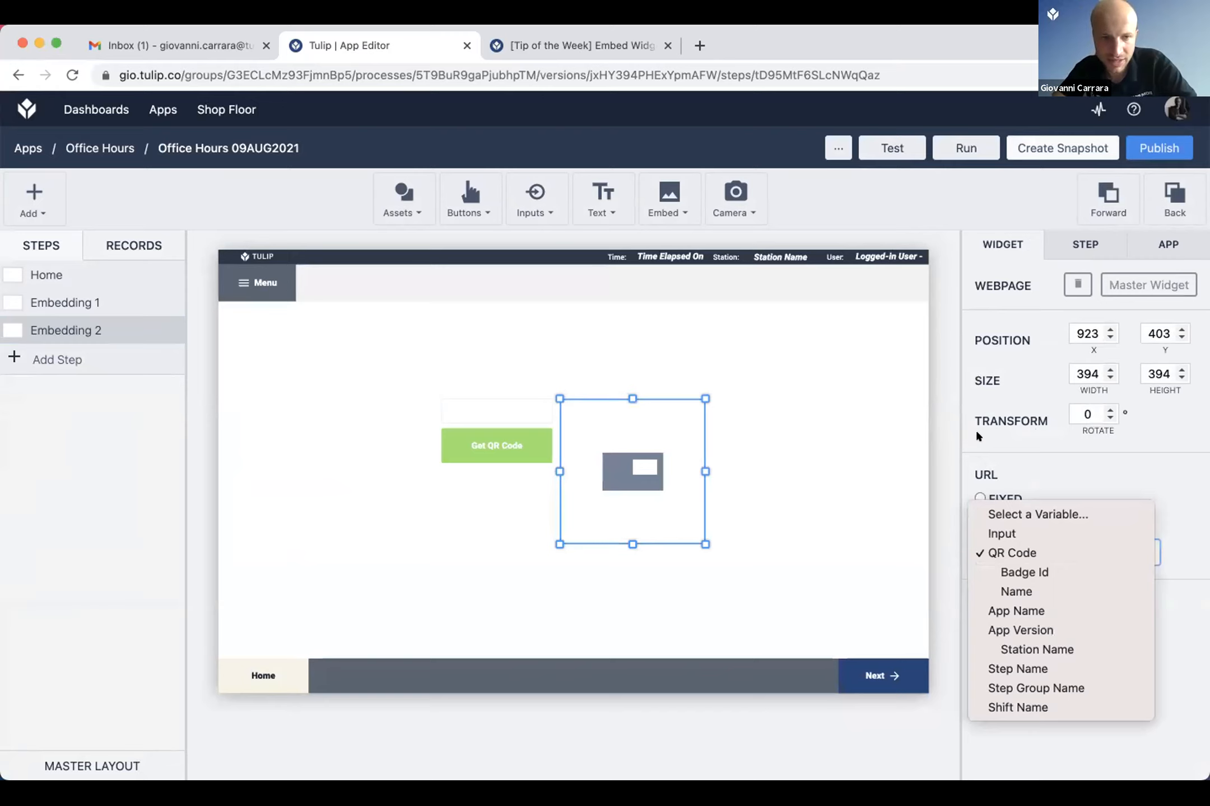
click(491, 410)
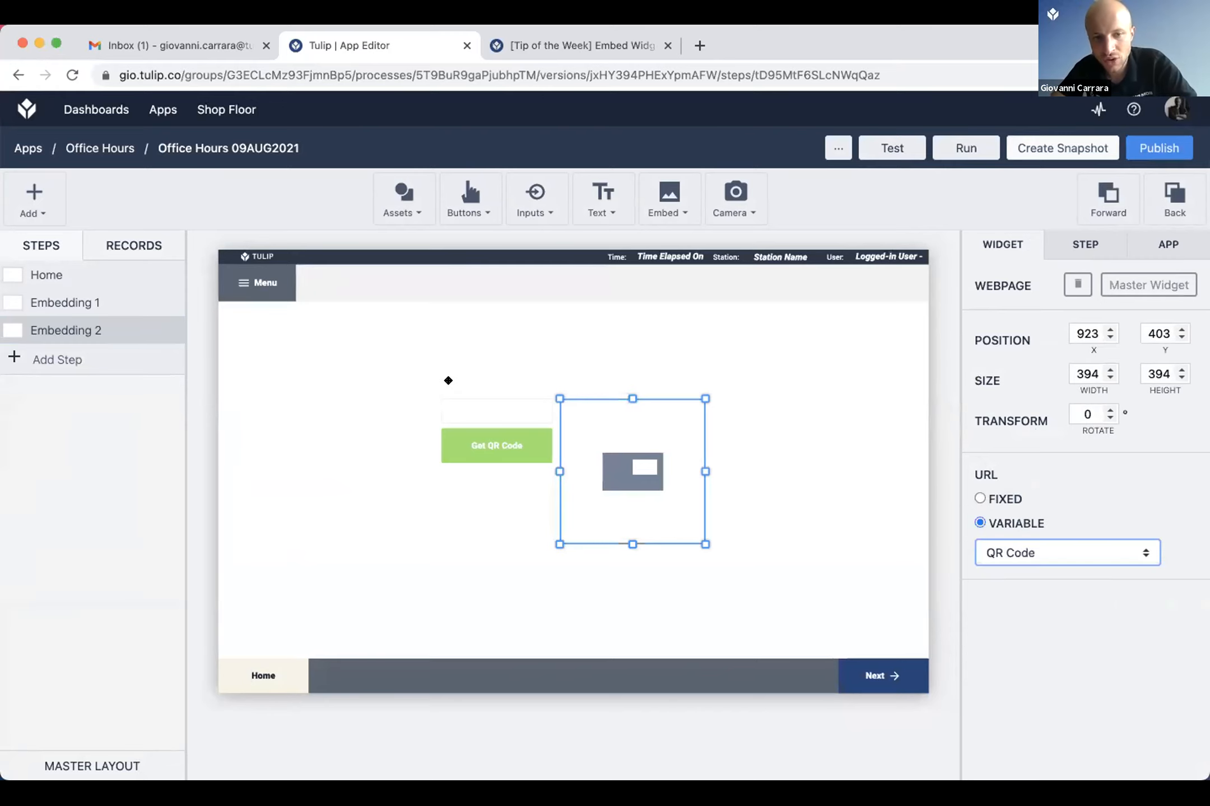
Step: Examine the Get QR Code button's Create QR Code trigger and its URL expression with Variable.Input, and switch to Tulip Player
click(479, 440)
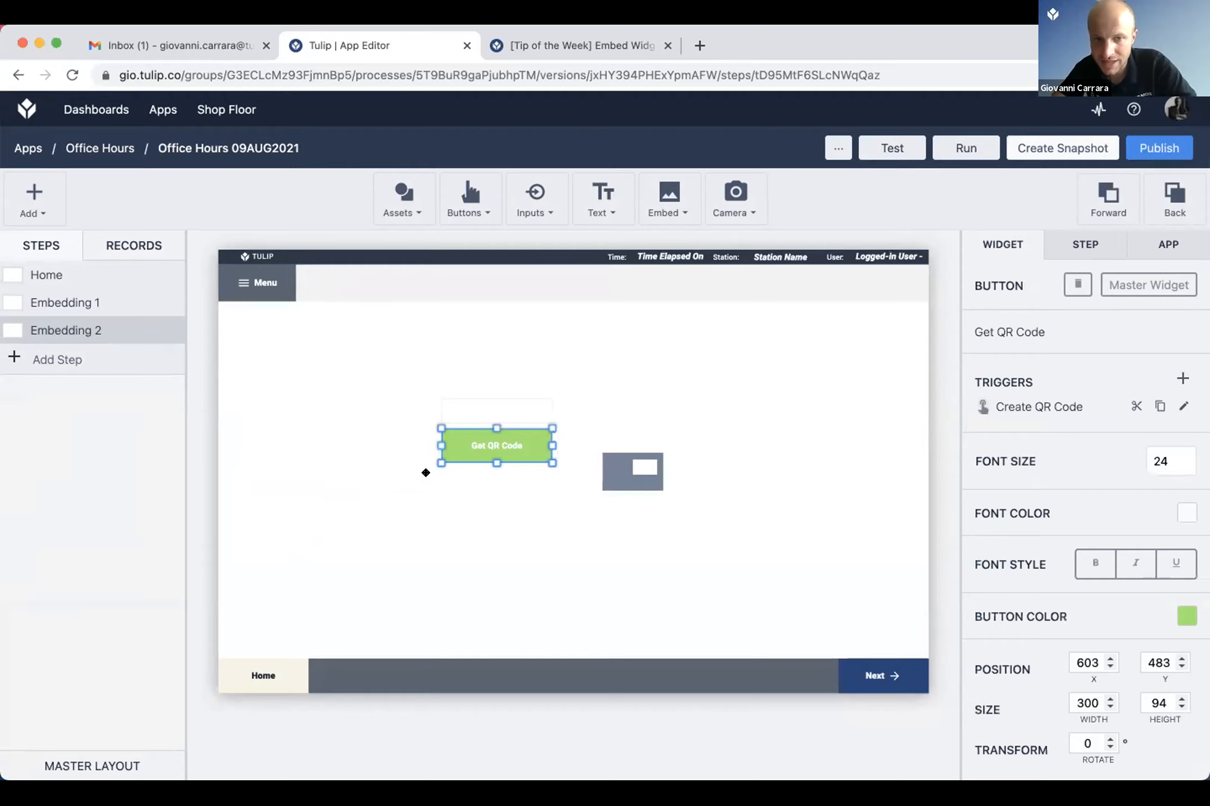
double_click(451, 460)
double_click(426, 490)
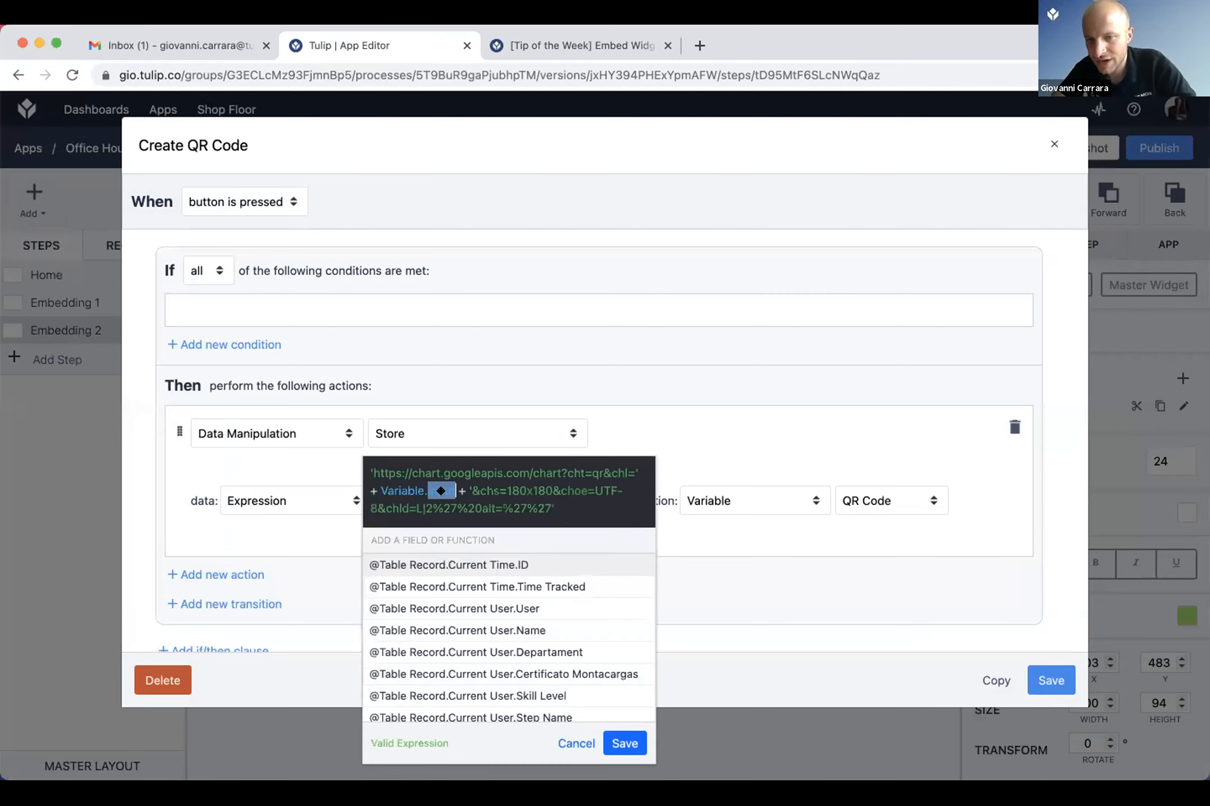
double_click(437, 470)
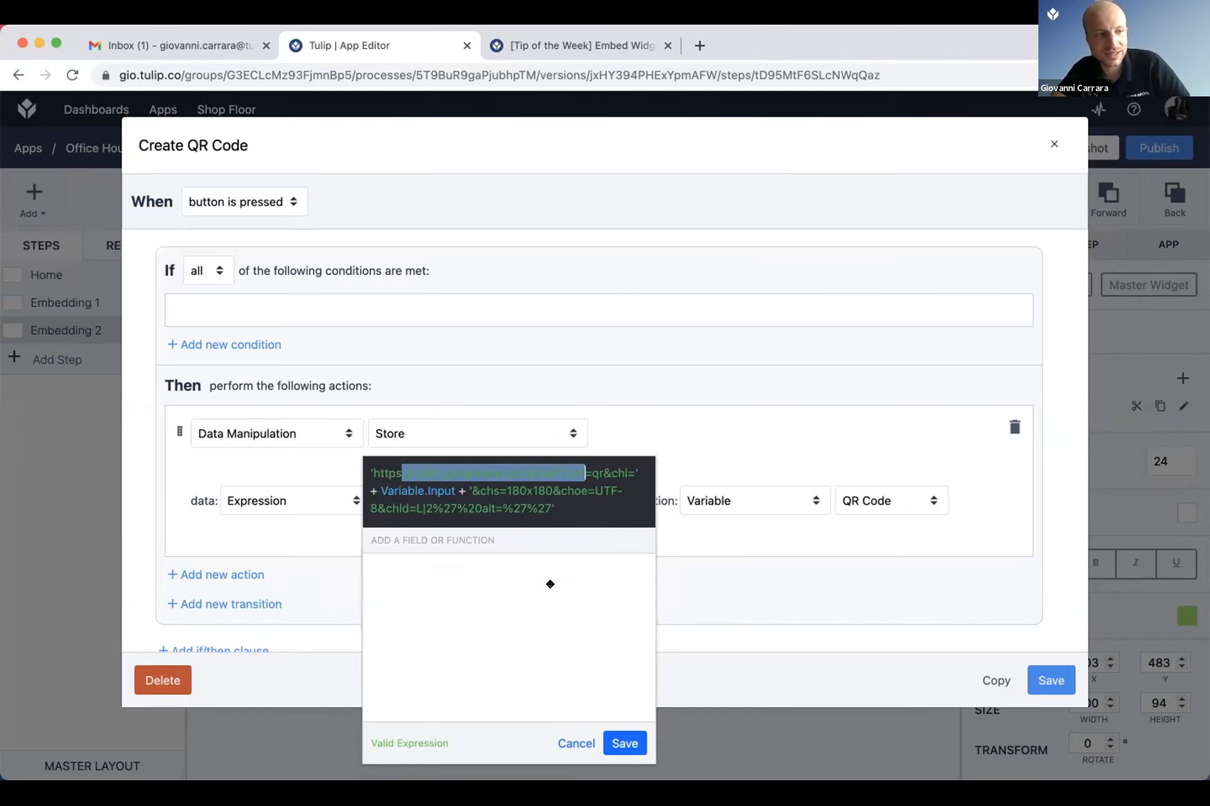
key(super+Tab)
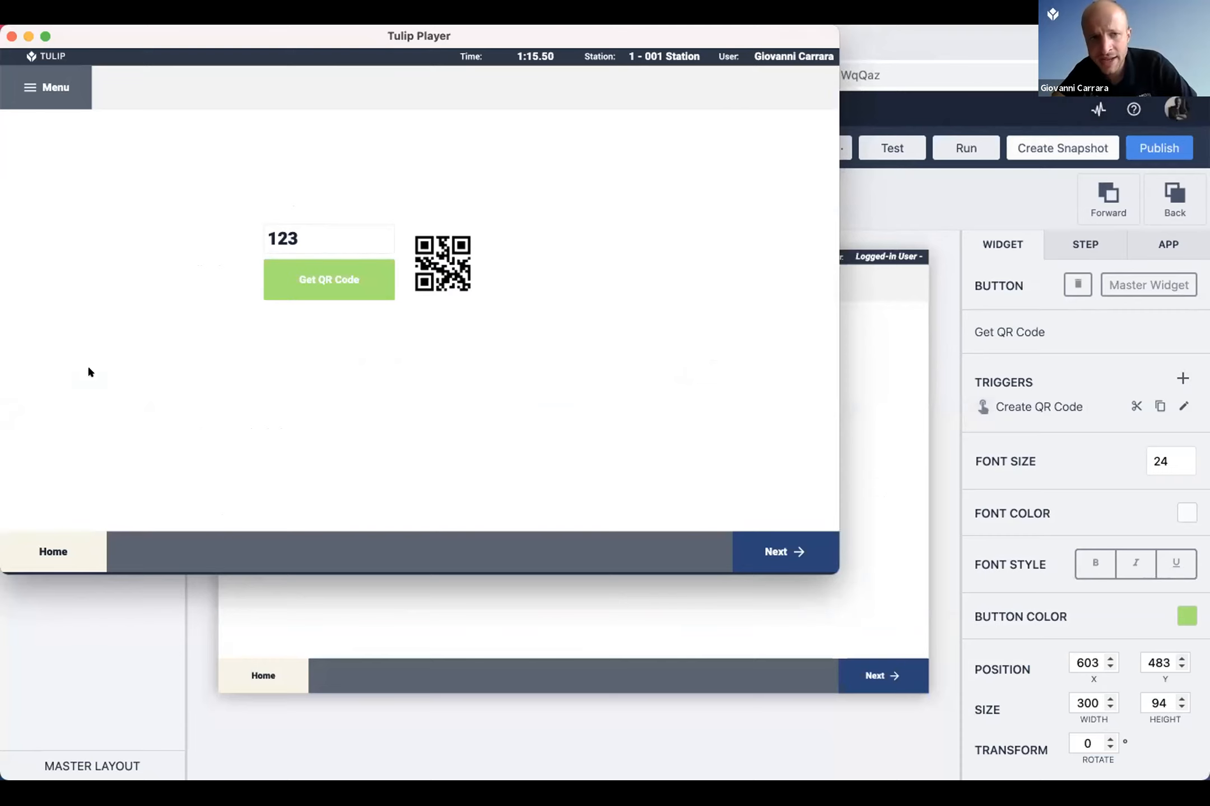
Step: Return to the app editor, copy the Embedding 1 webpage widget's fixed URL and open the Google Doc in a new browser tab
key(super+Tab)
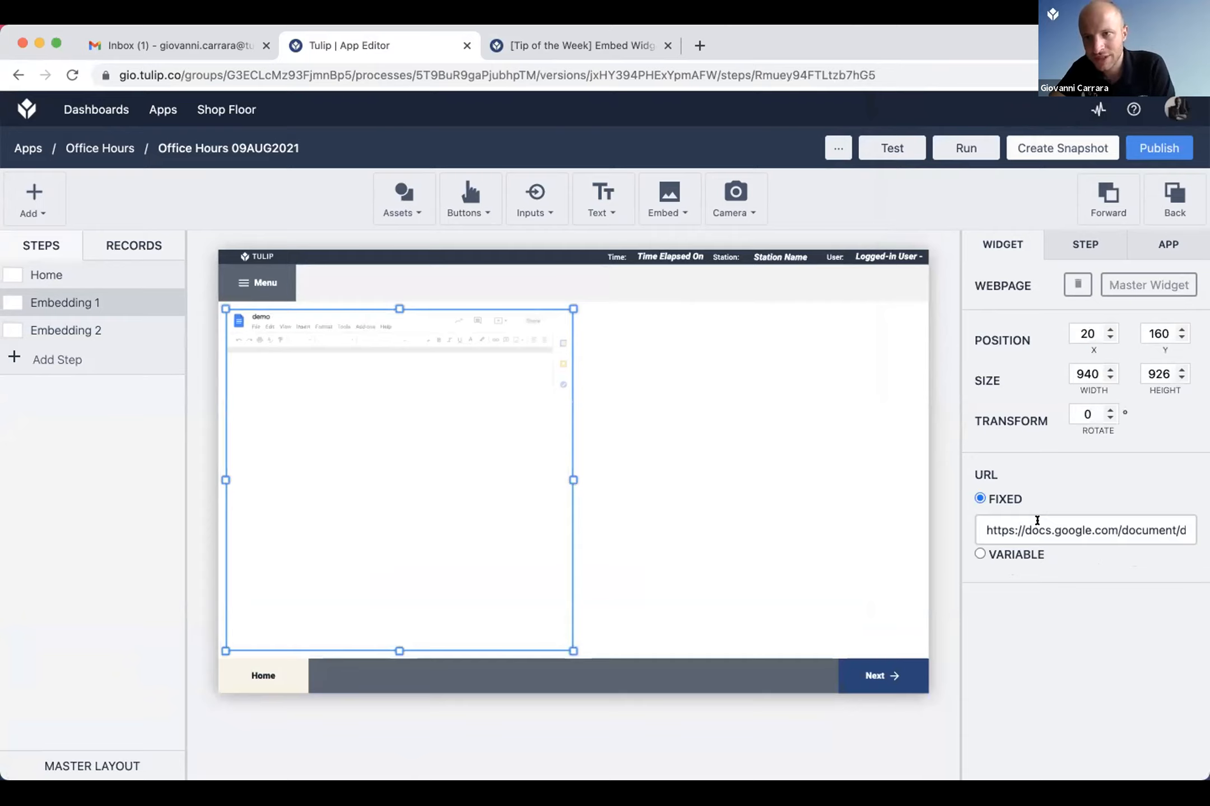
triple_click(1036, 522)
key(super+c)
key(super+t)
key(super+v)
key(Return)
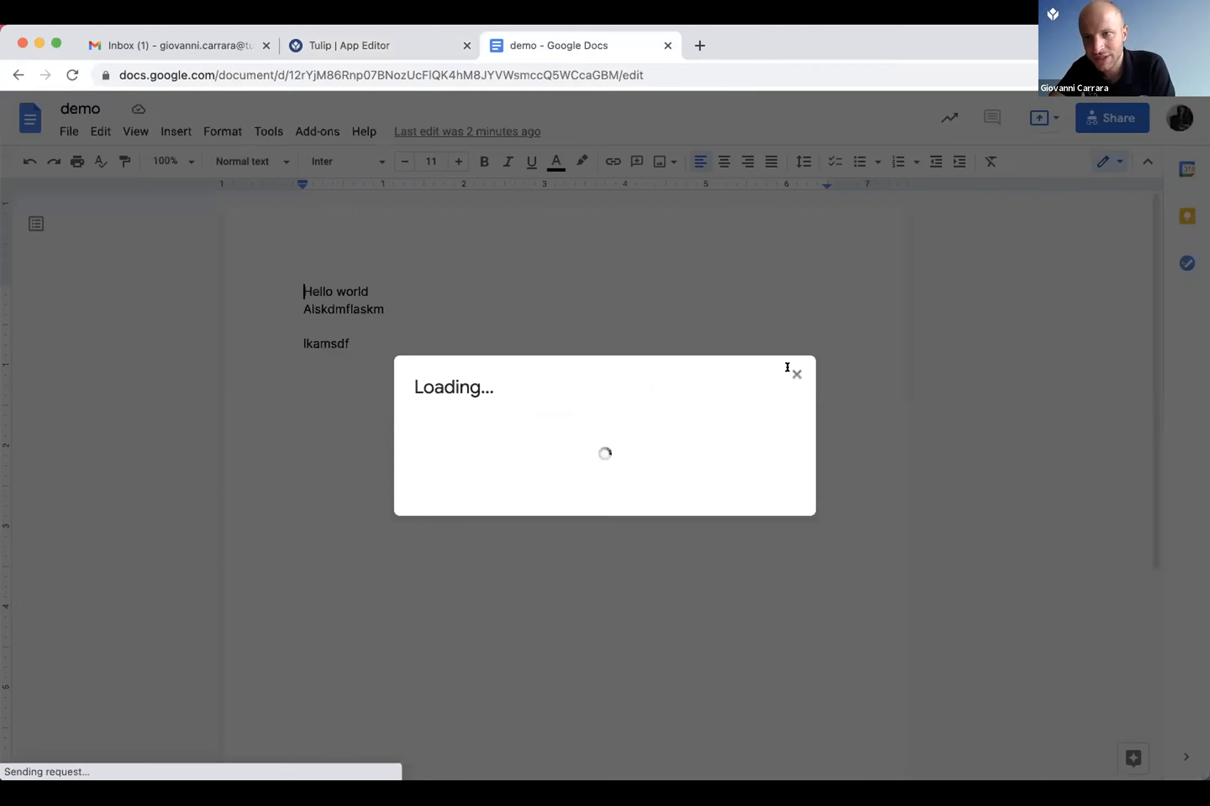
click(790, 369)
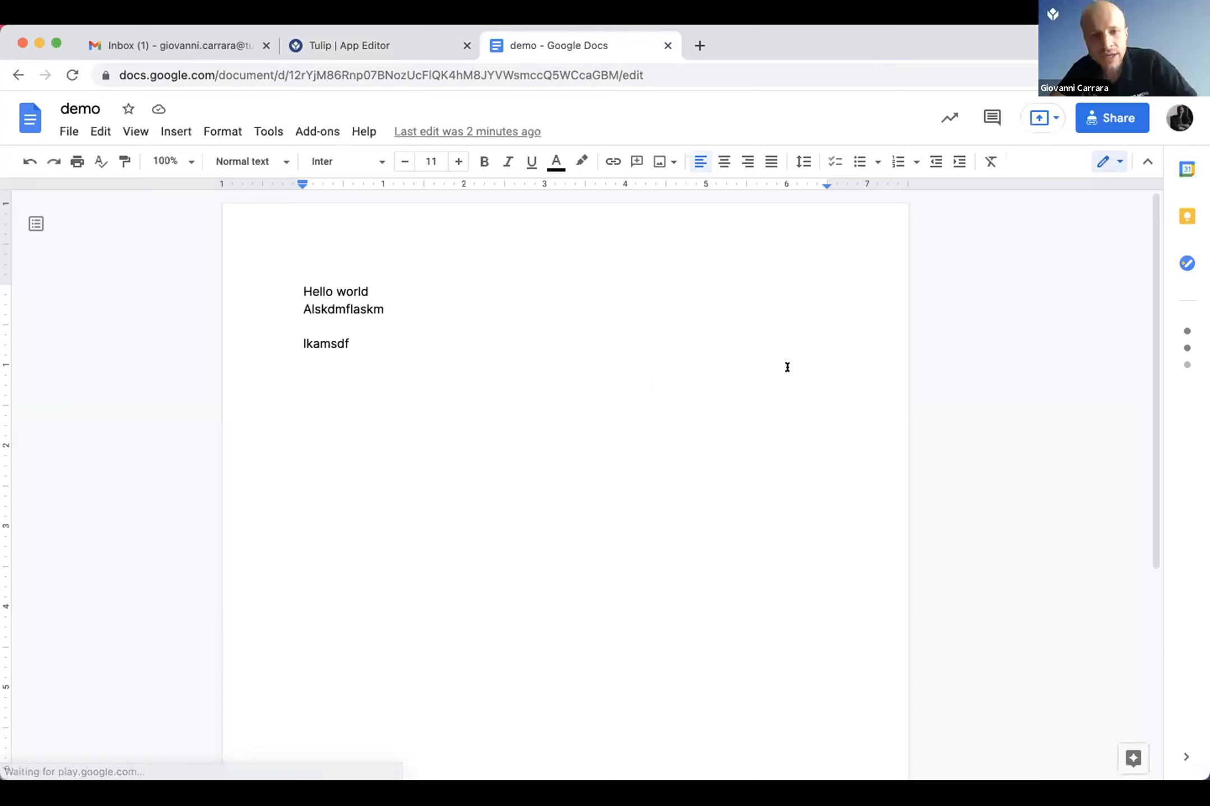
Step: Add an empty webpage widget of about 508 by 626 beside the demo document on the Embedding 1 step
click(395, 42)
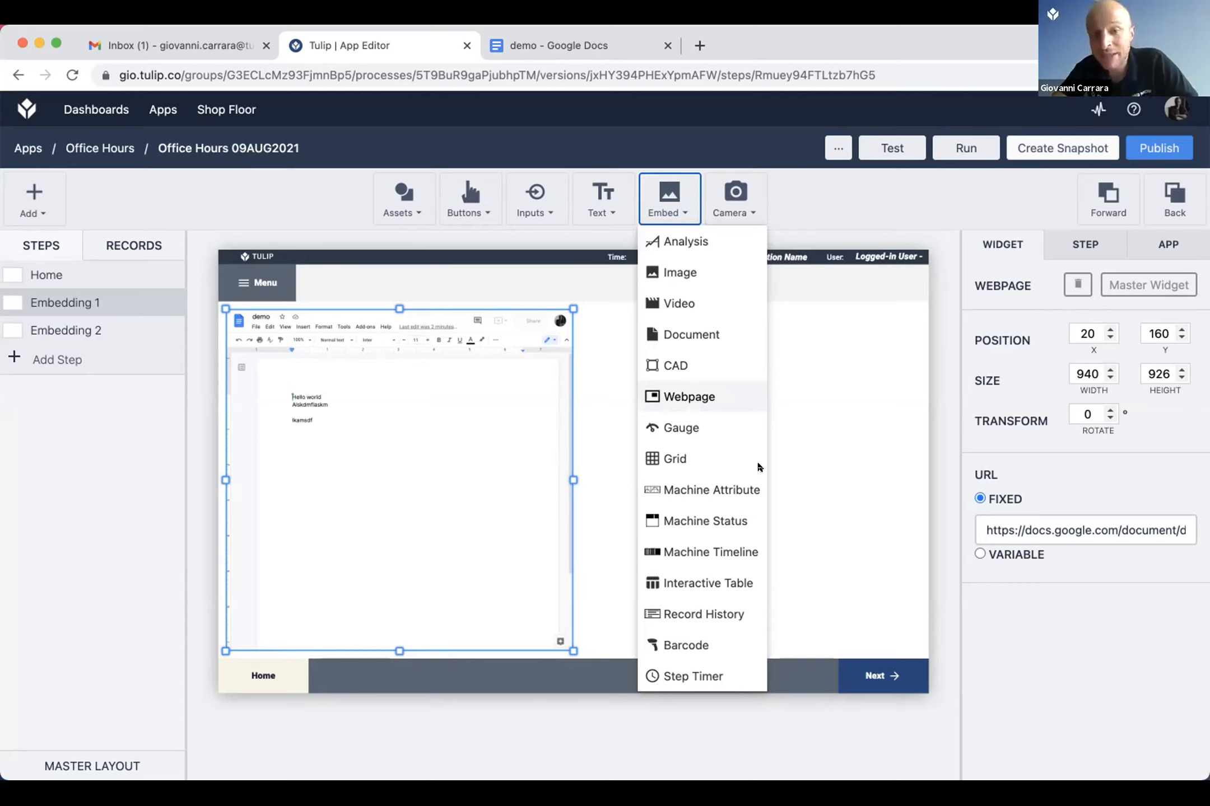
click(688, 397)
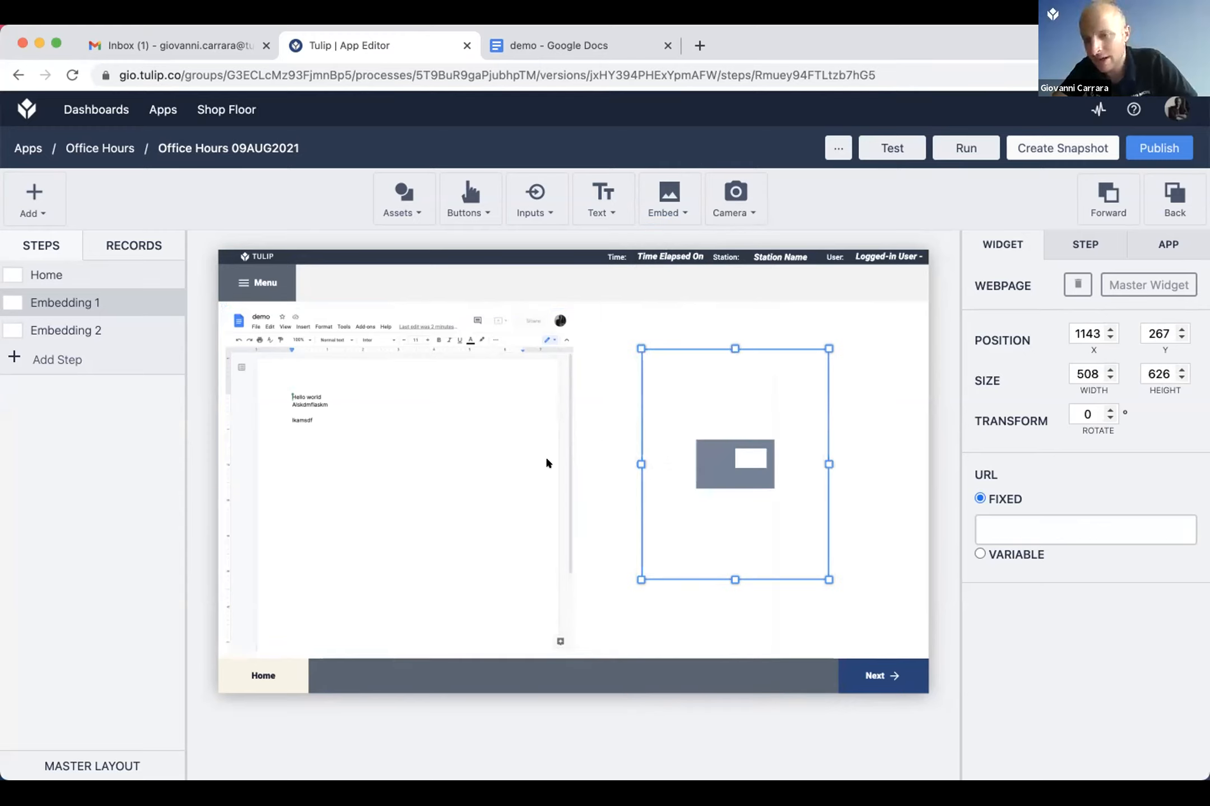
click(545, 492)
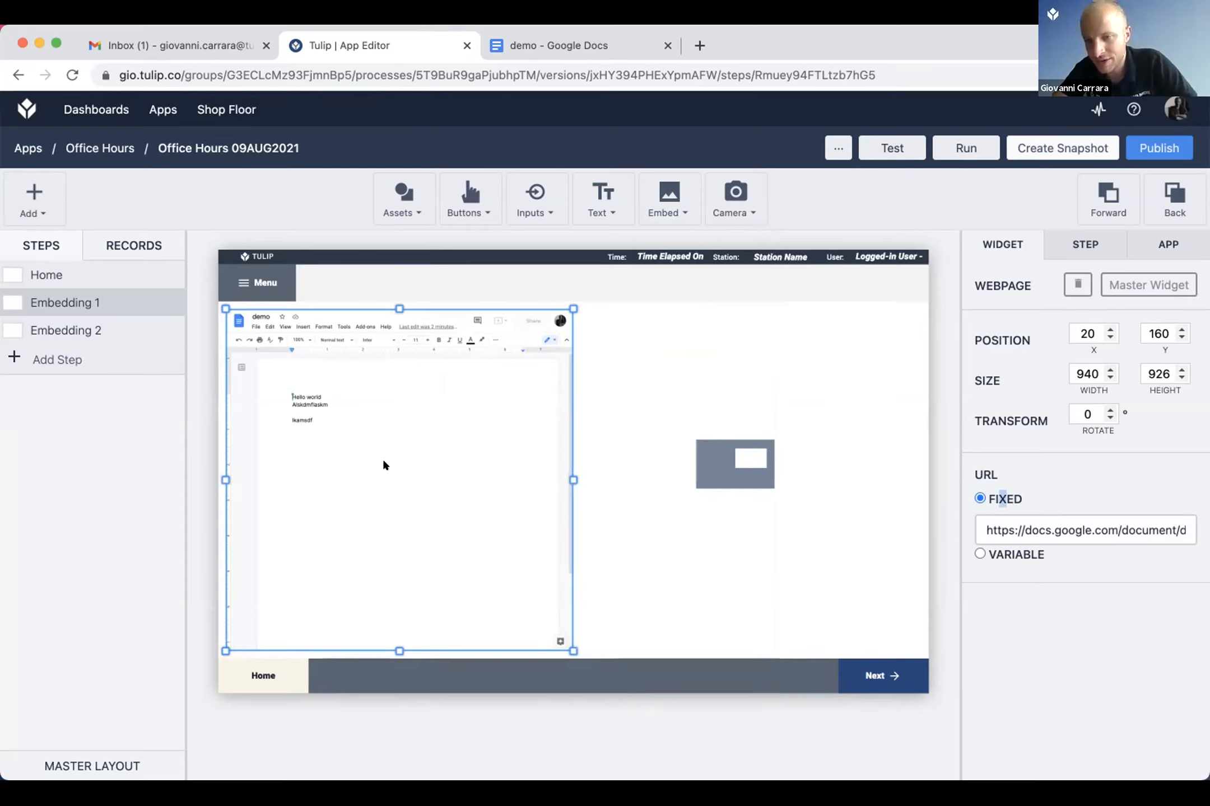
Step: Review the Embedding 2 step alongside Tulip Player, the list of embeddable widgets and the demo Google Doc
click(117, 330)
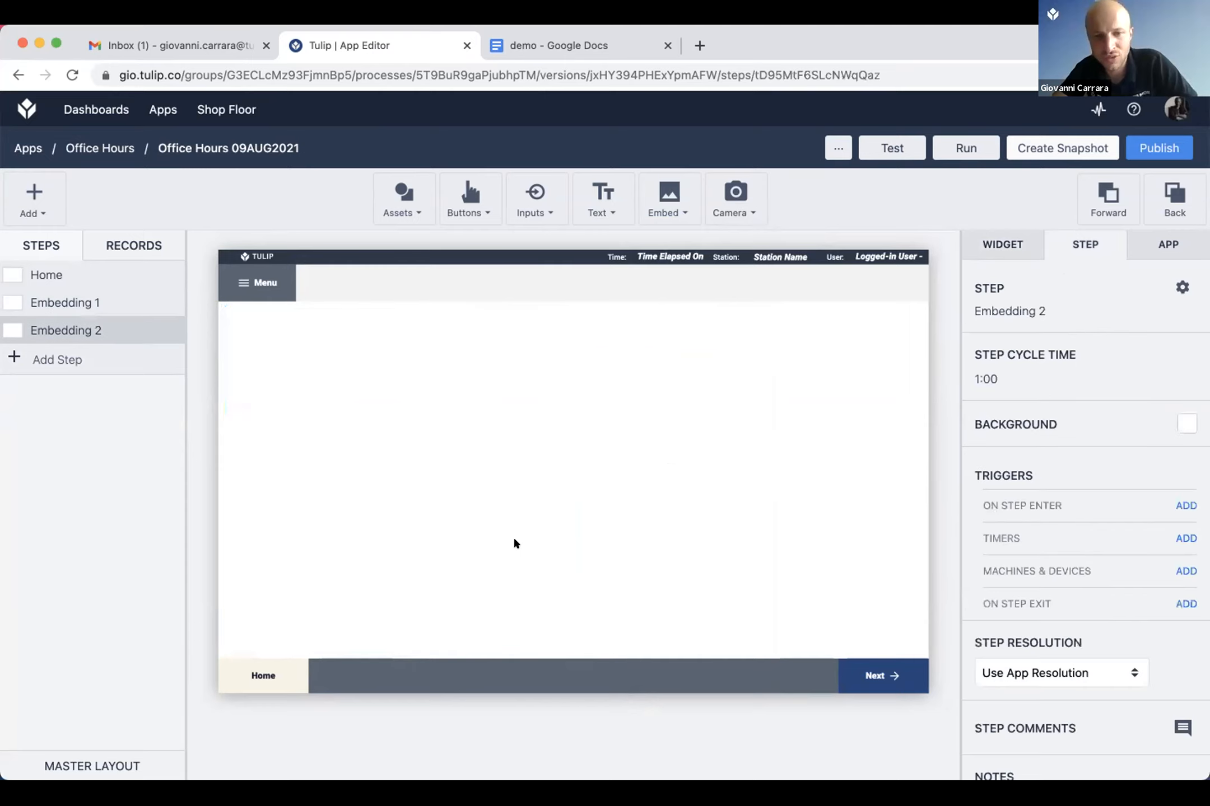
key(super+Tab)
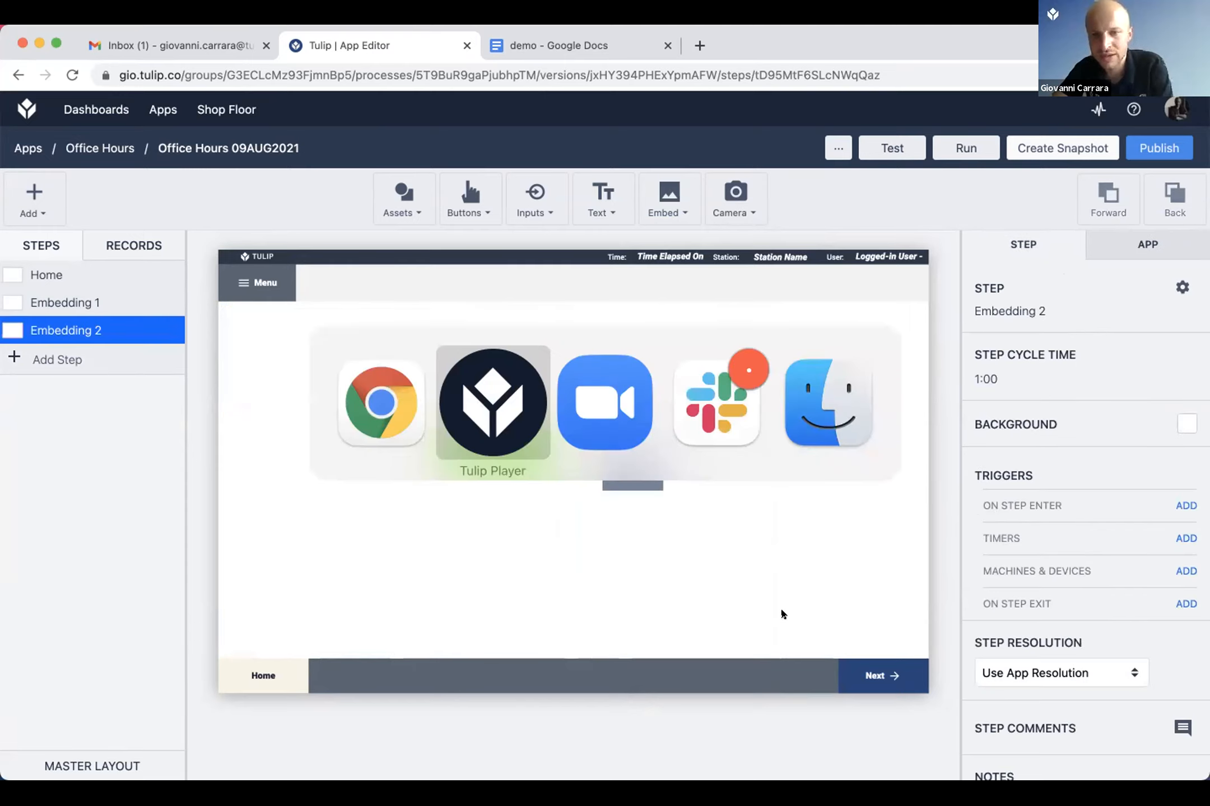
key(super+Tab)
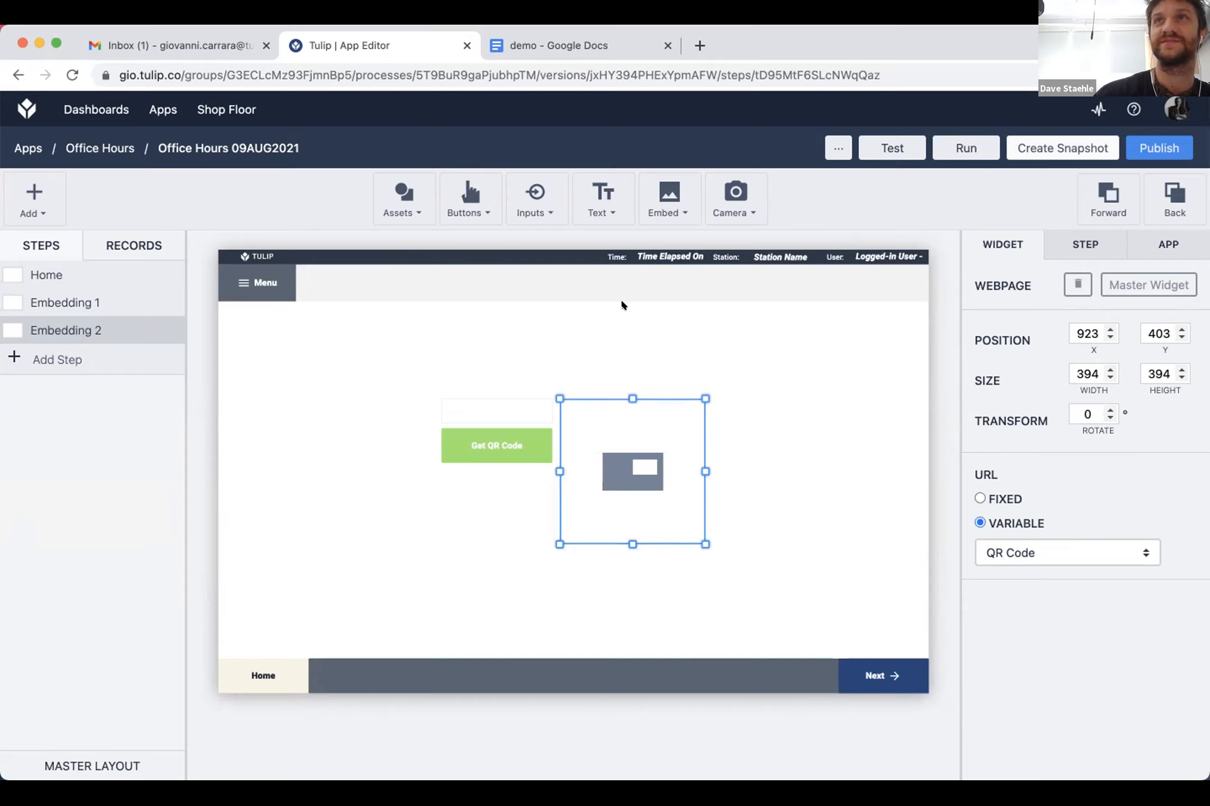
click(648, 215)
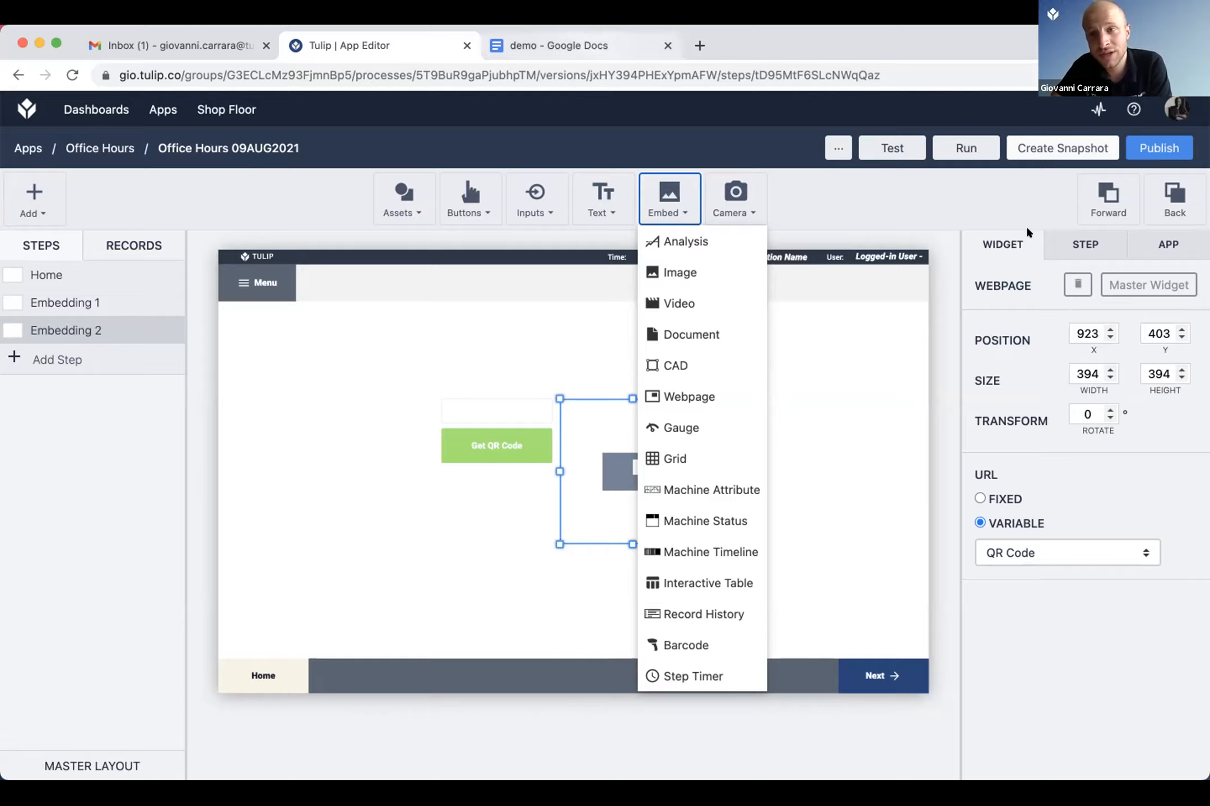
key(ctrl+Tab)
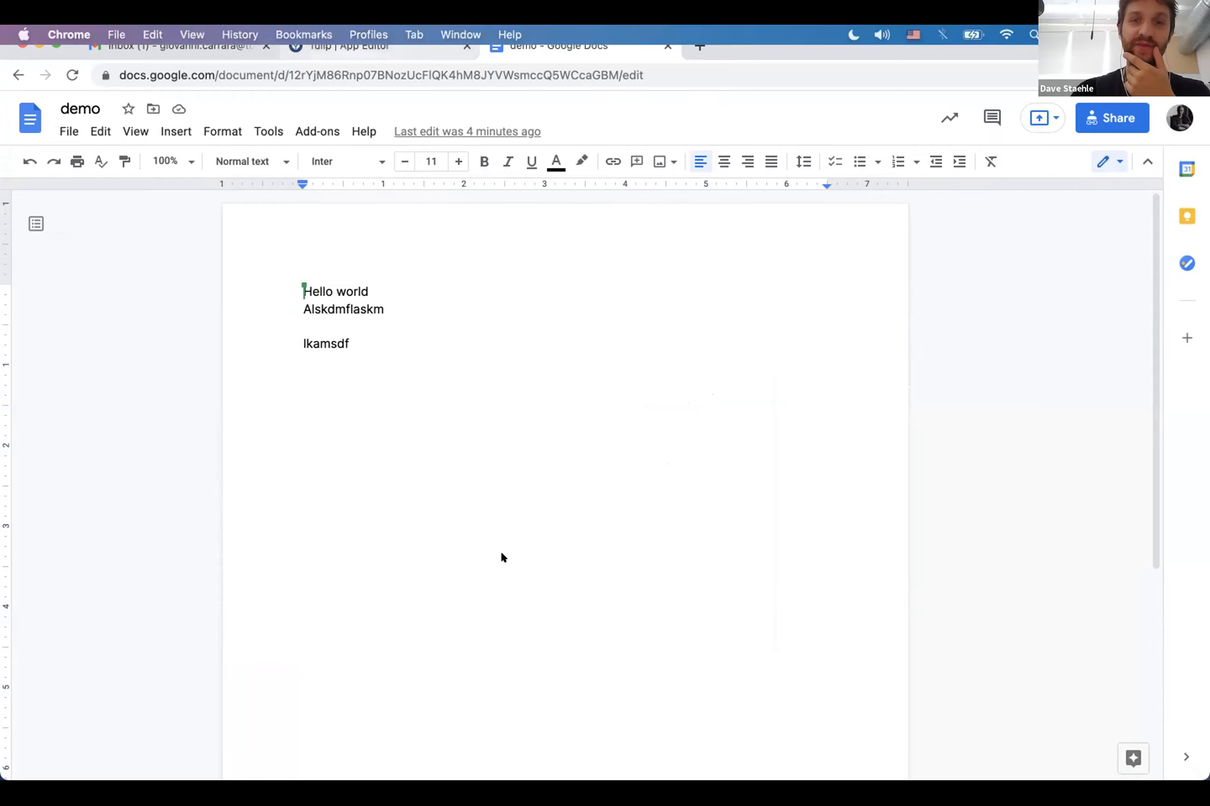
key(ctrl+shift+Tab)
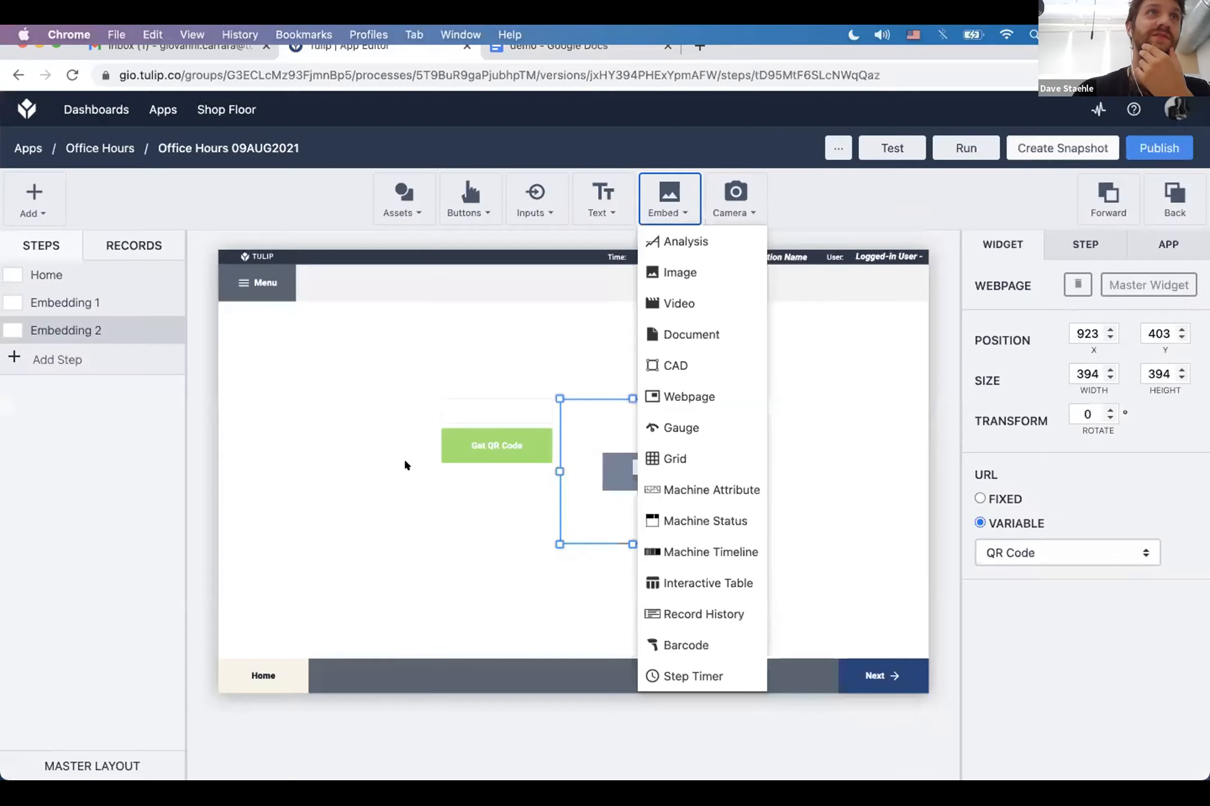
click(405, 461)
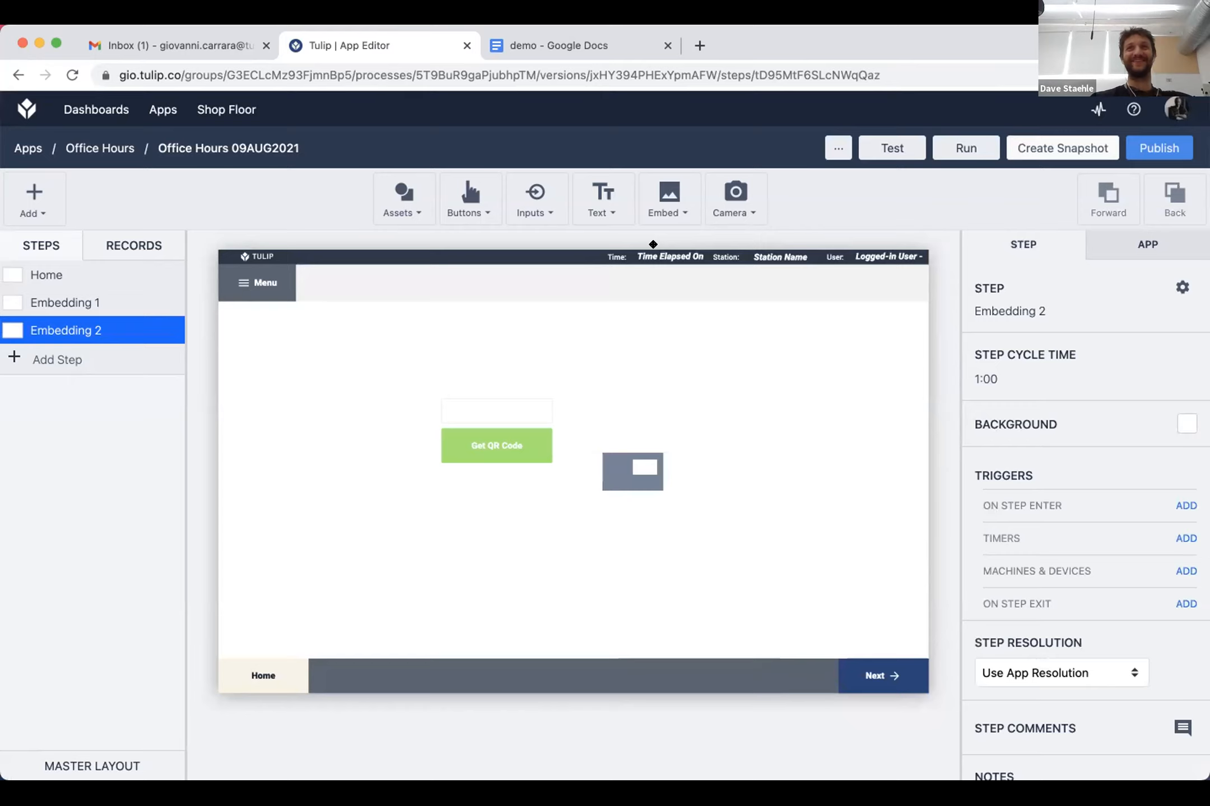
Step: Place another webpage widget on the Embedding 2 step, move it aside and delete it
click(668, 199)
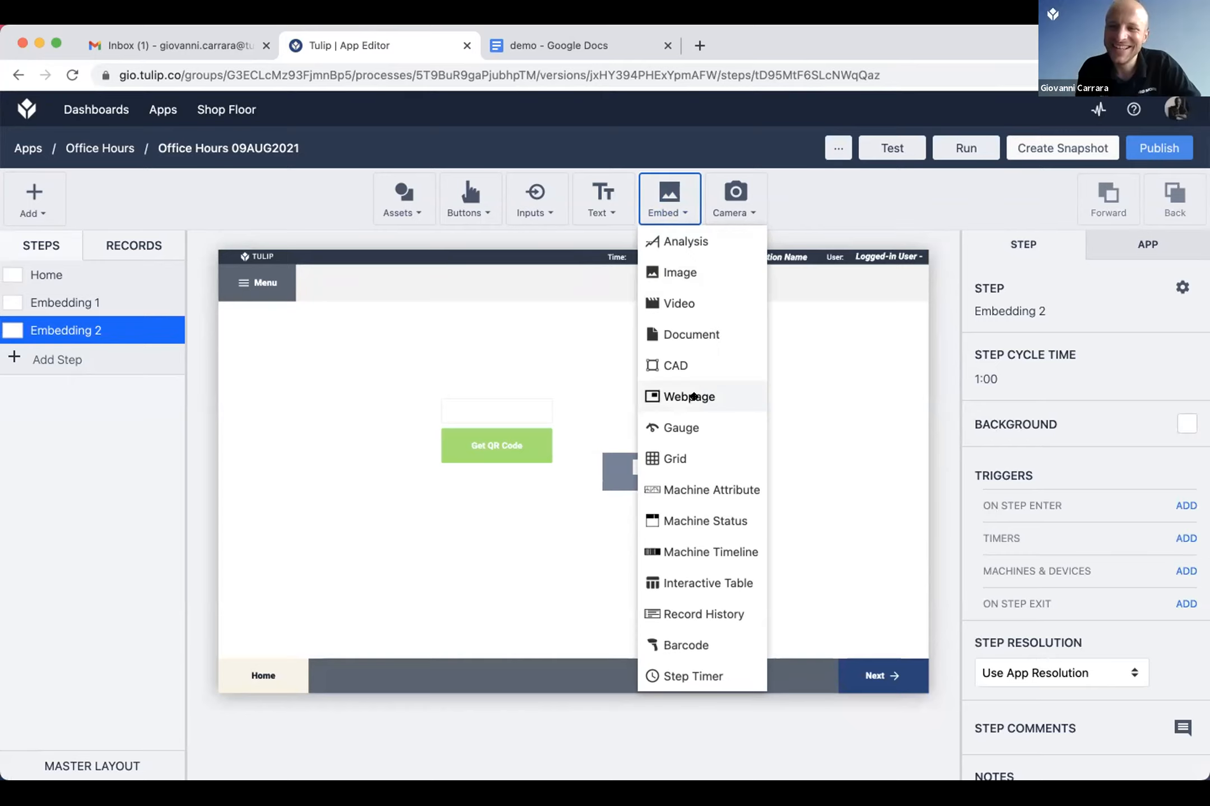
click(694, 397)
drag(637, 451, 816, 489)
key(Delete)
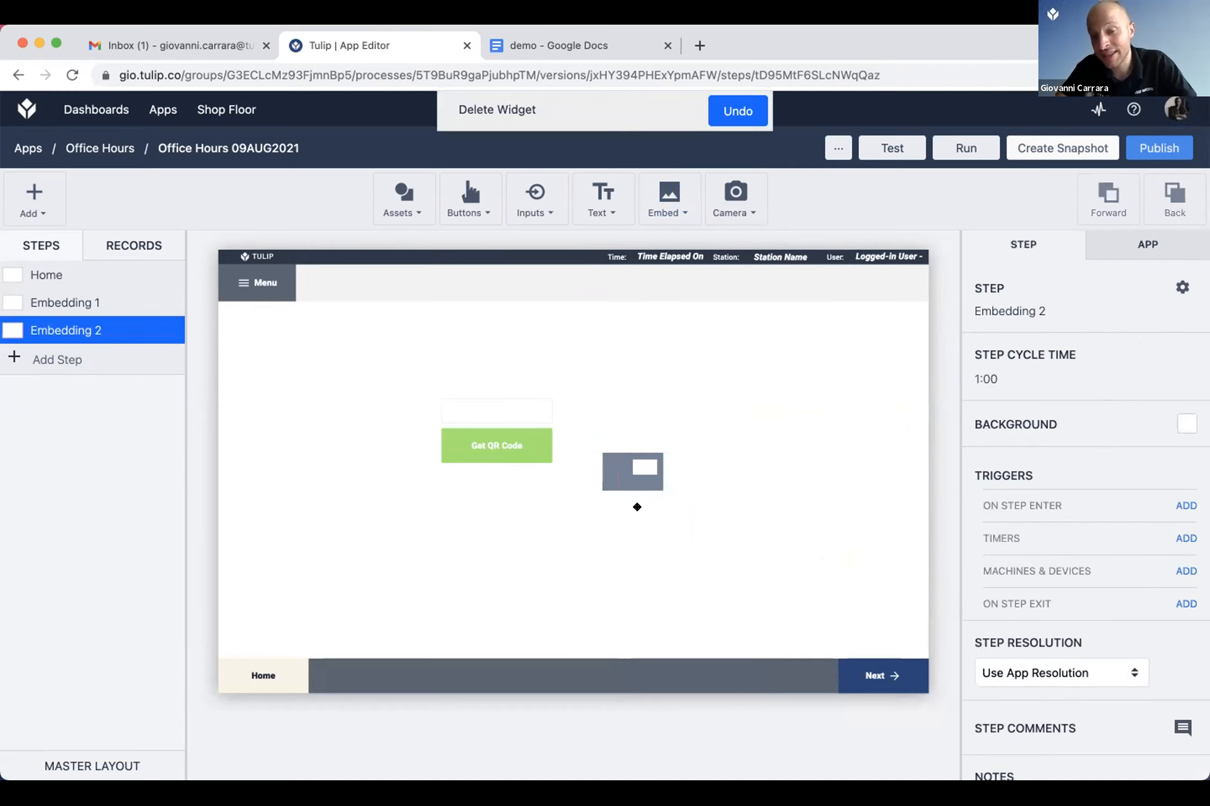
Step: Inspect the Embedding 2 QR code webpage widget and the embed options, and go back to the Home step in Tulip Player
click(550, 463)
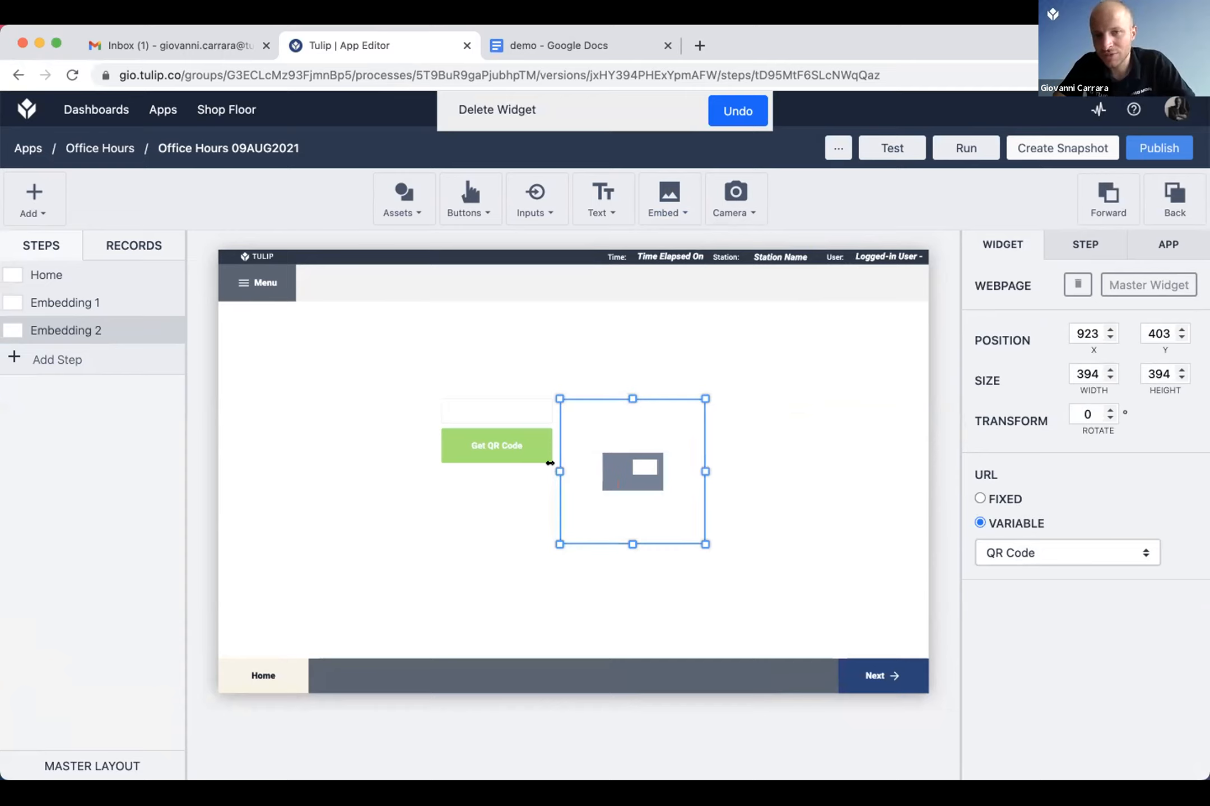
click(668, 200)
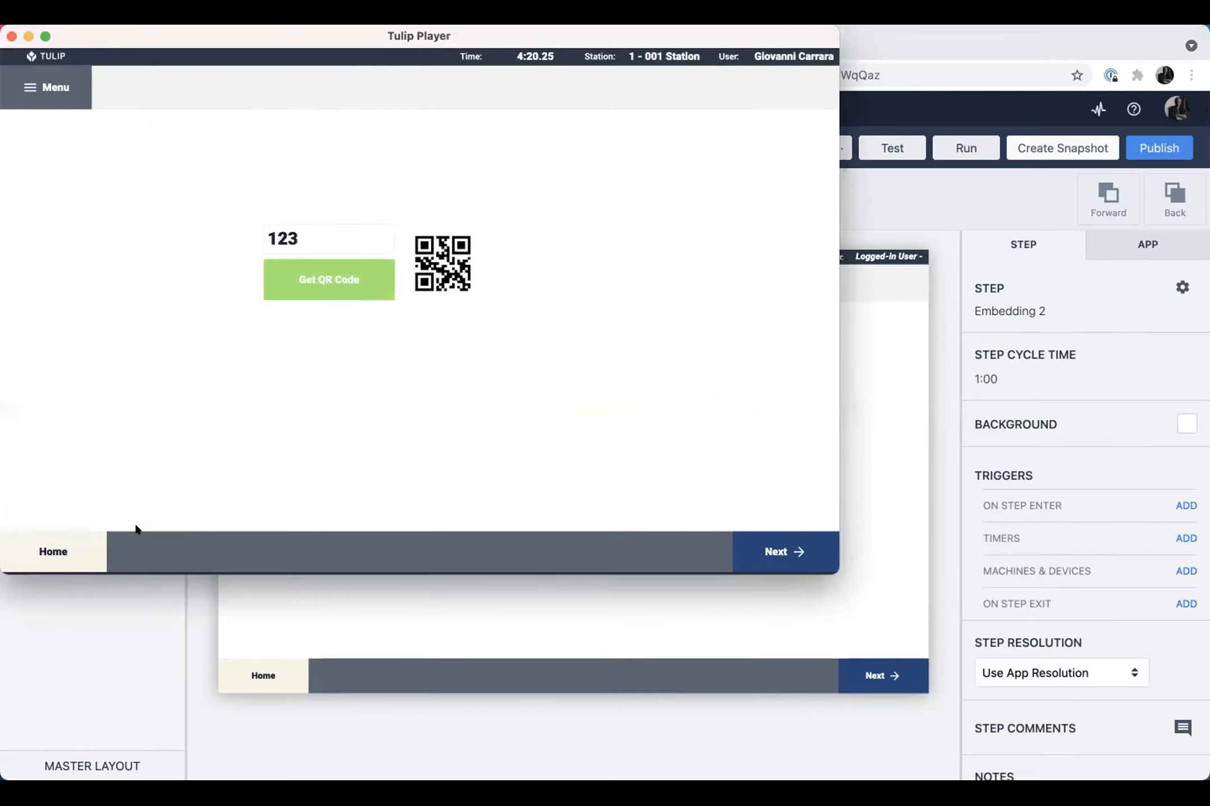
click(104, 543)
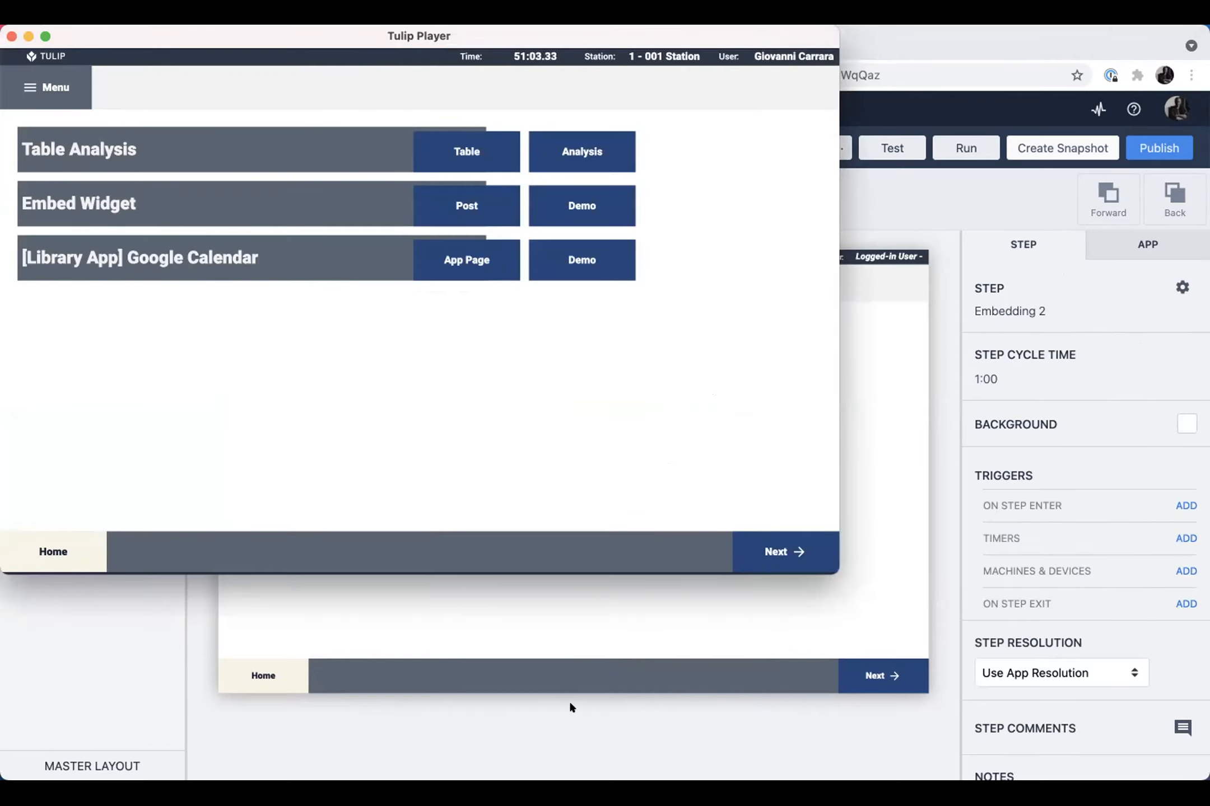
click(578, 680)
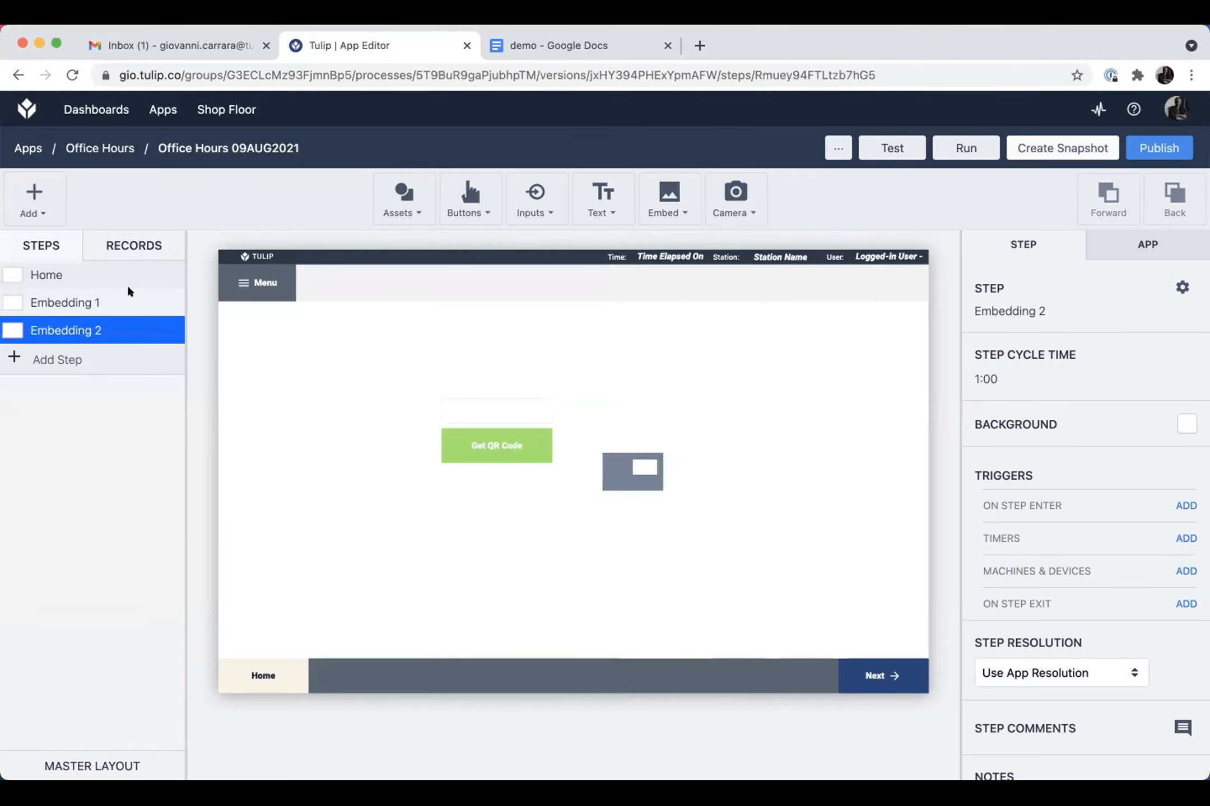
click(128, 299)
click(681, 472)
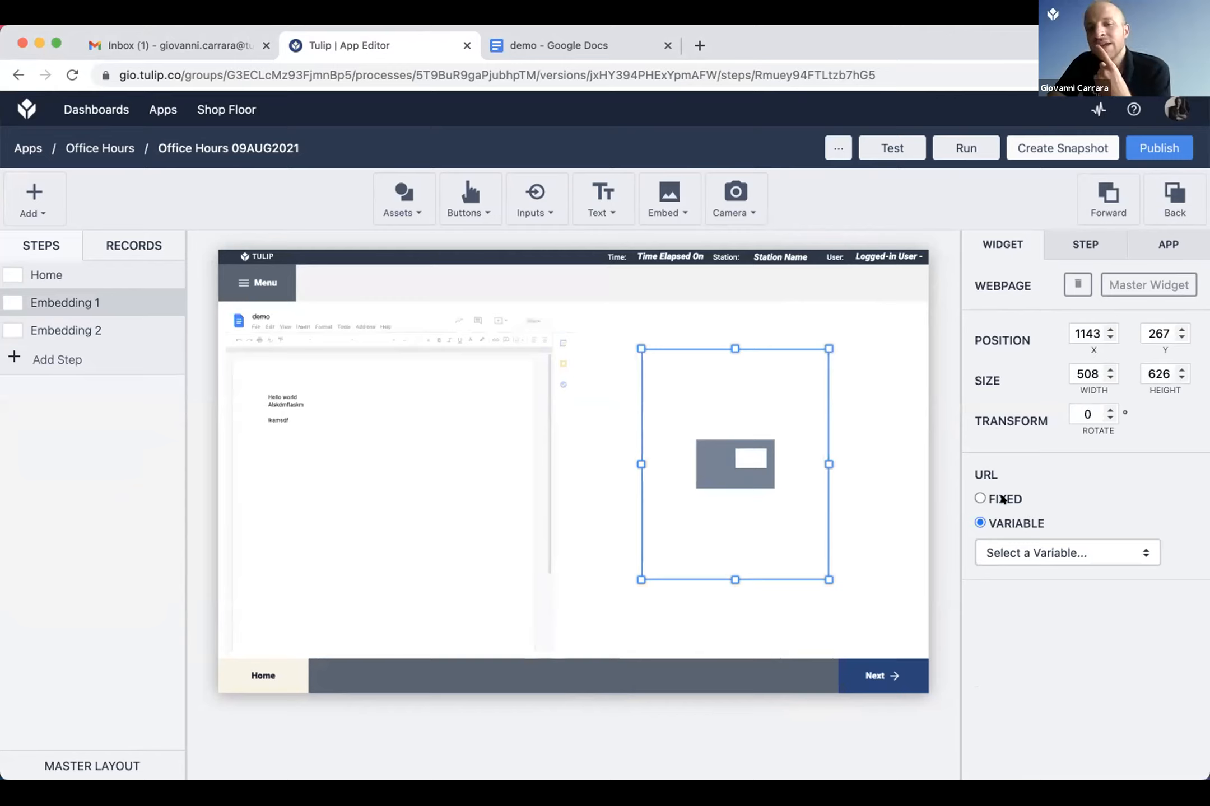
click(1003, 498)
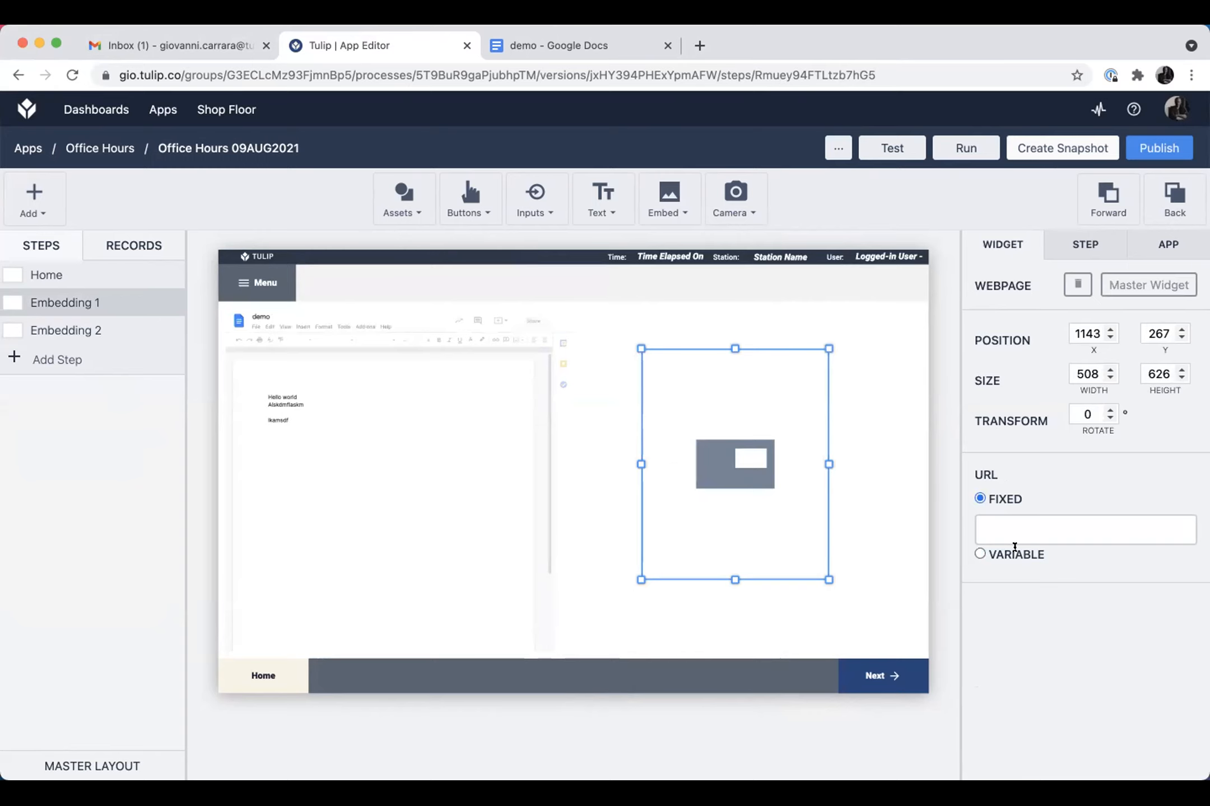
click(1026, 529)
text(google.)
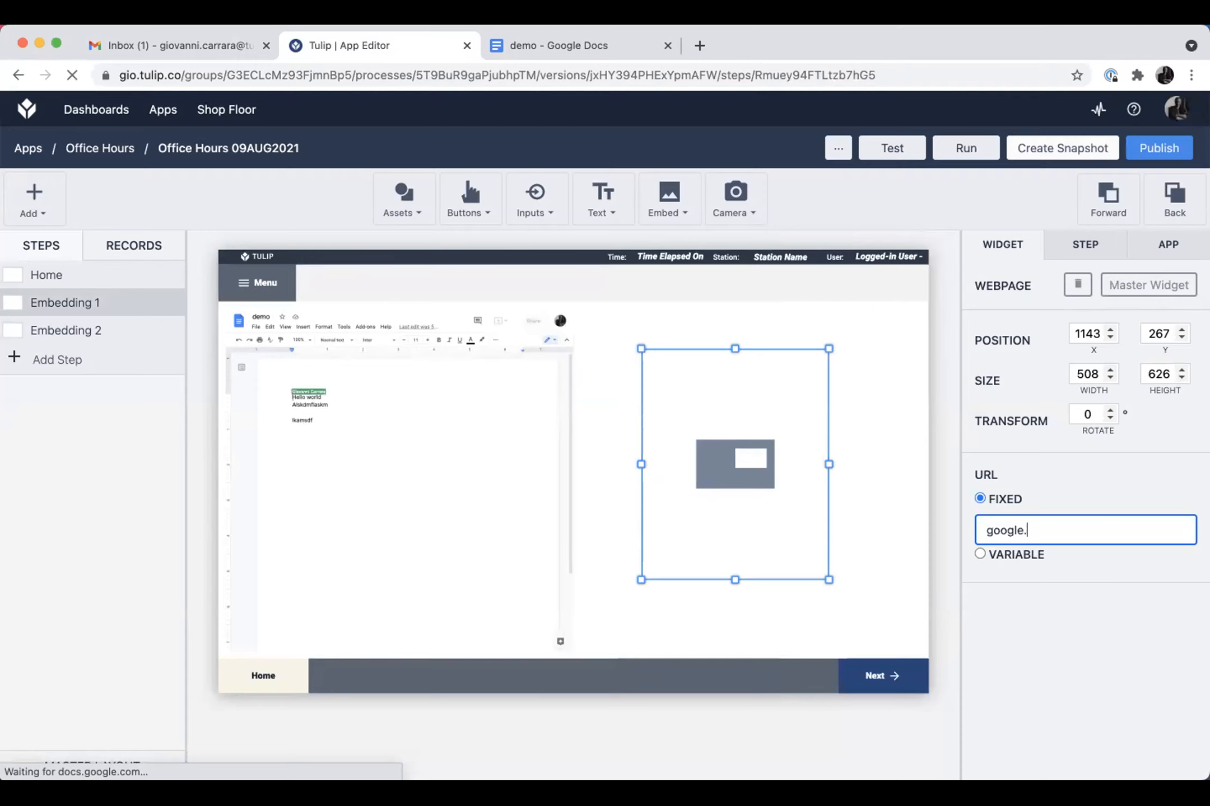
key(BackSpace)
key(BackSpace)
key(BackSpace)
key(BackSpace)
key(BackSpace)
key(BackSpace)
key(BackSpace)
text(https://goo)
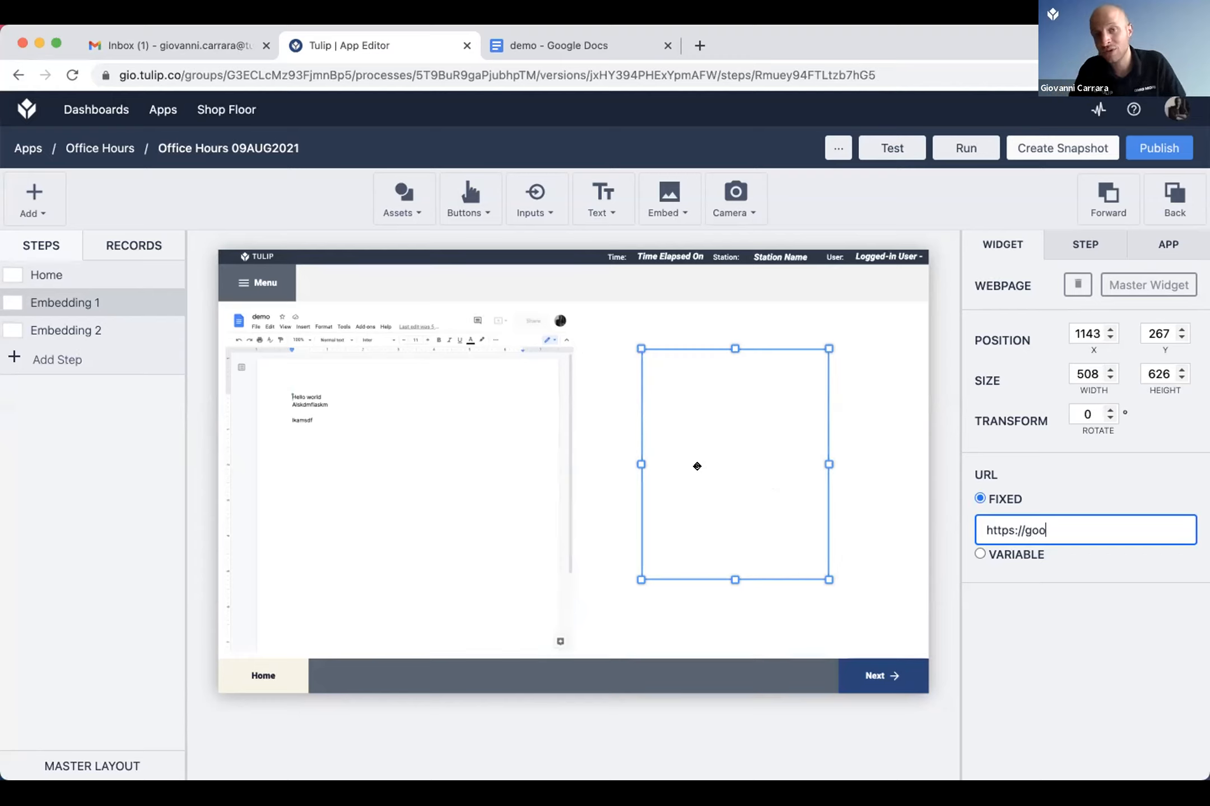
text(gle.com)
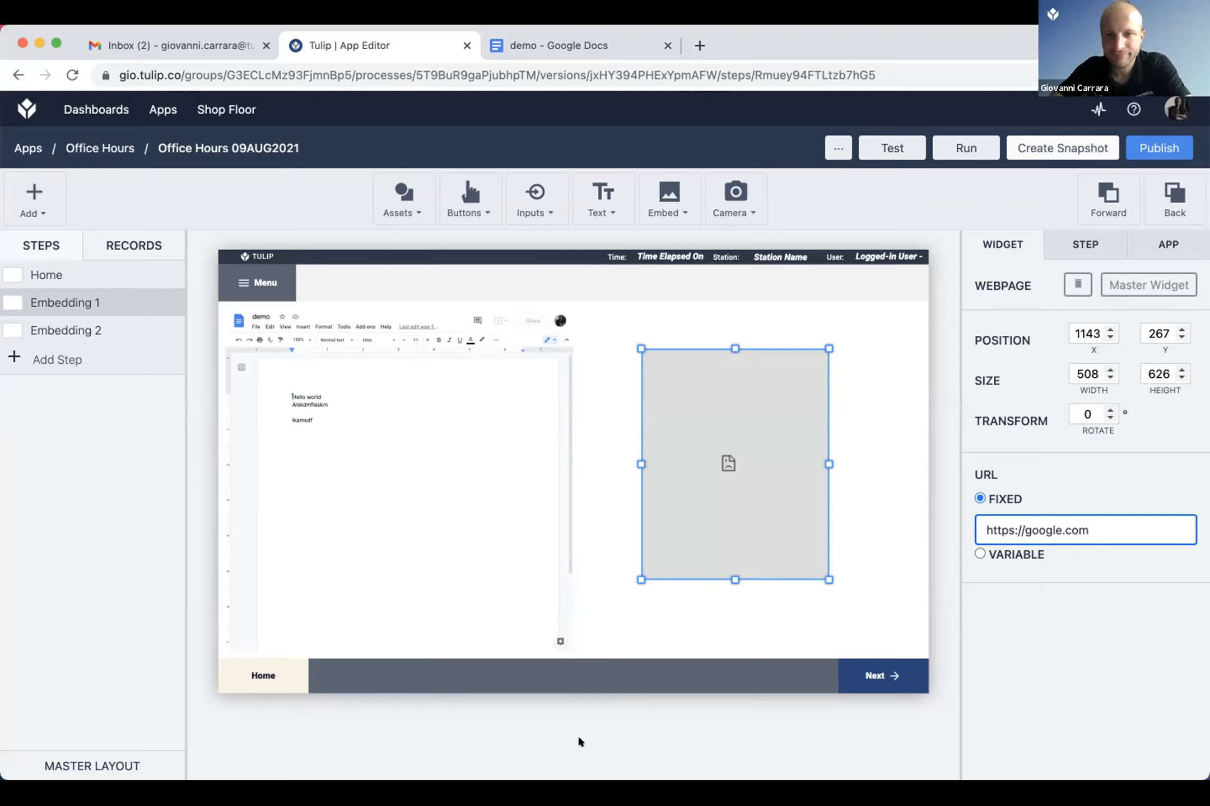
Step: Open the Google Calendar library app page from Tulip Player and review its preview and description
mouse_move(554, 752)
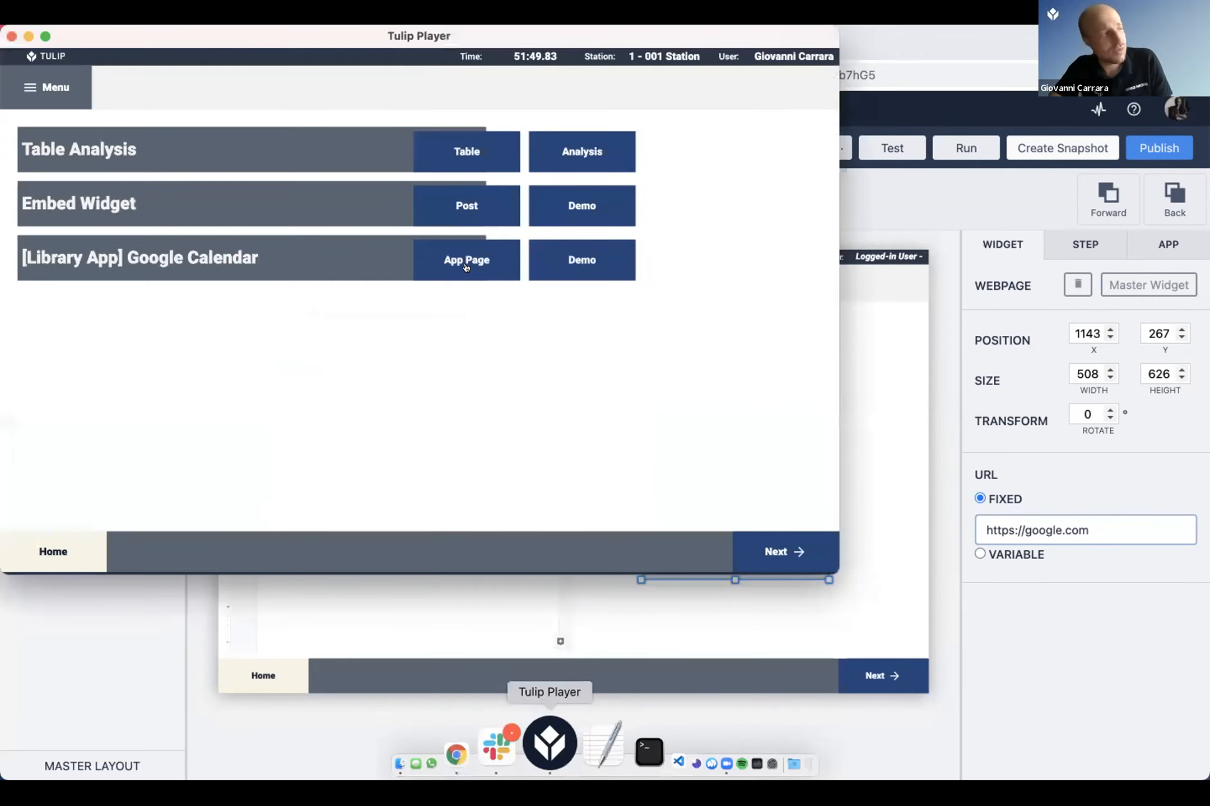
click(466, 267)
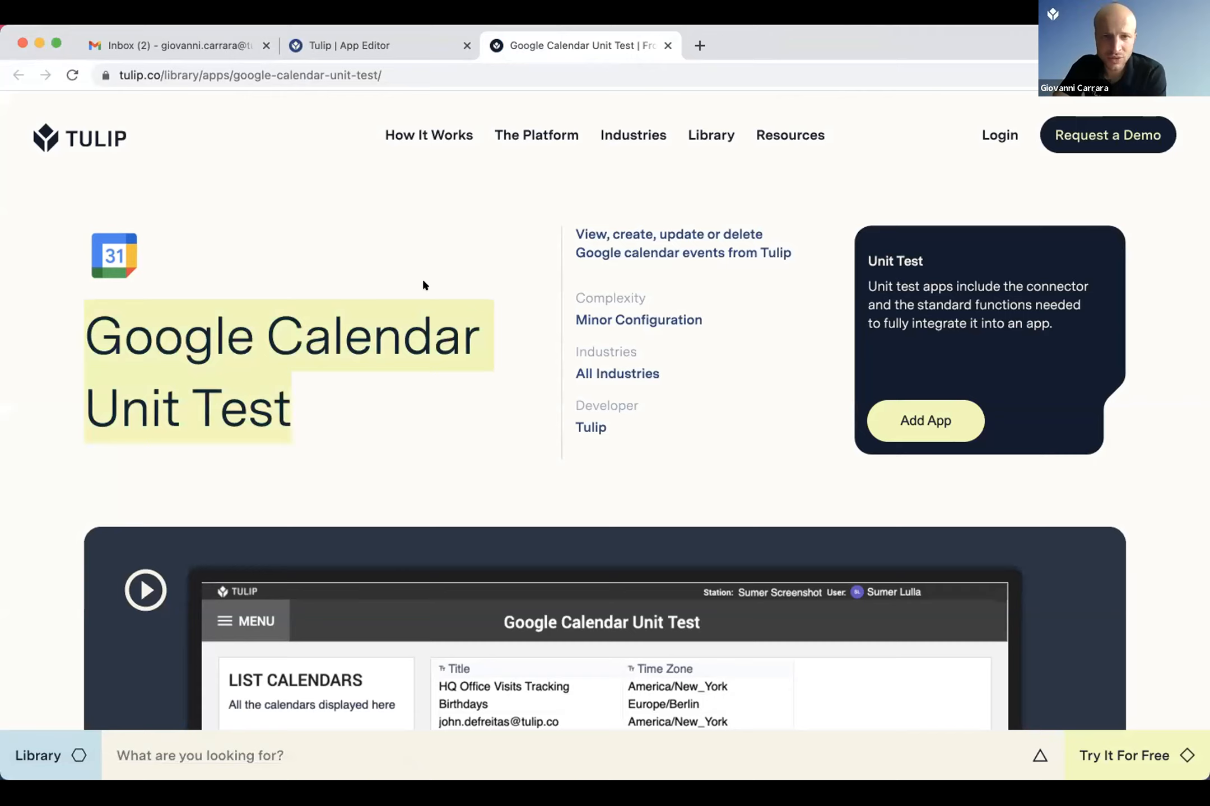
scroll(284, 234, down, 3)
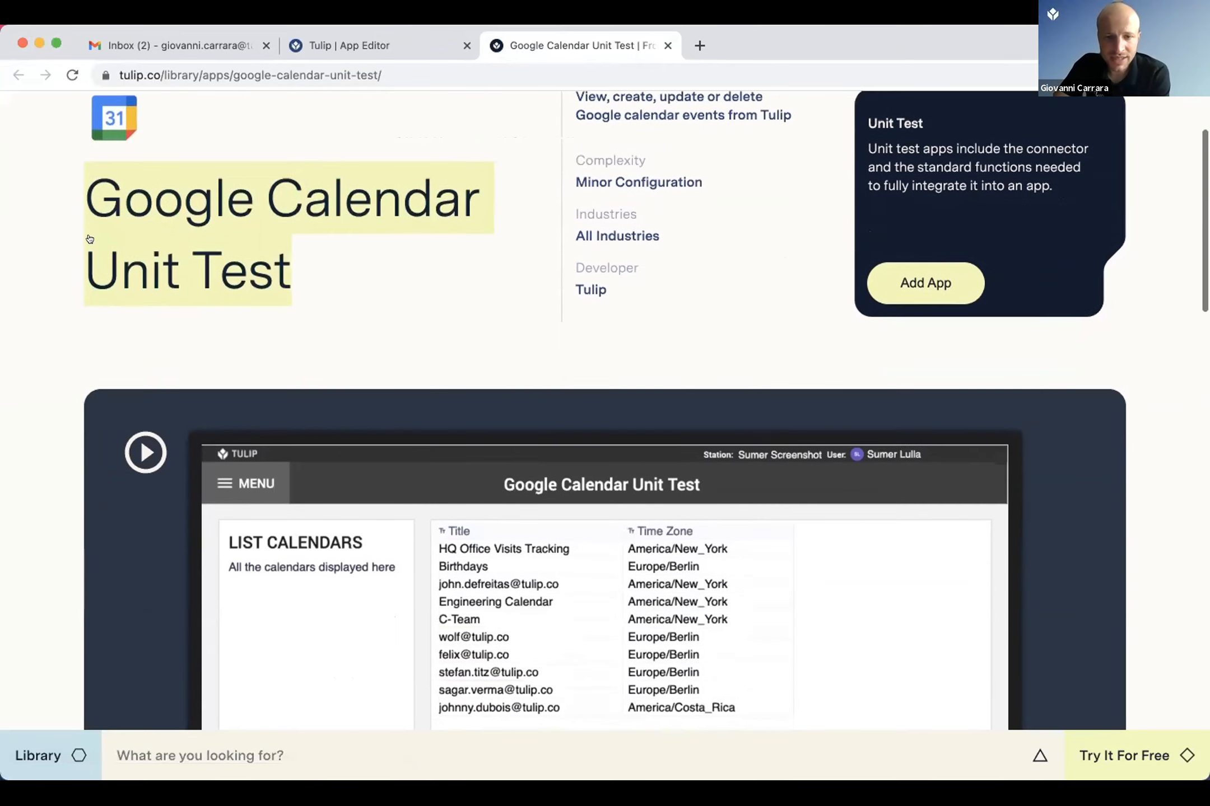
scroll(89, 239, down, 5)
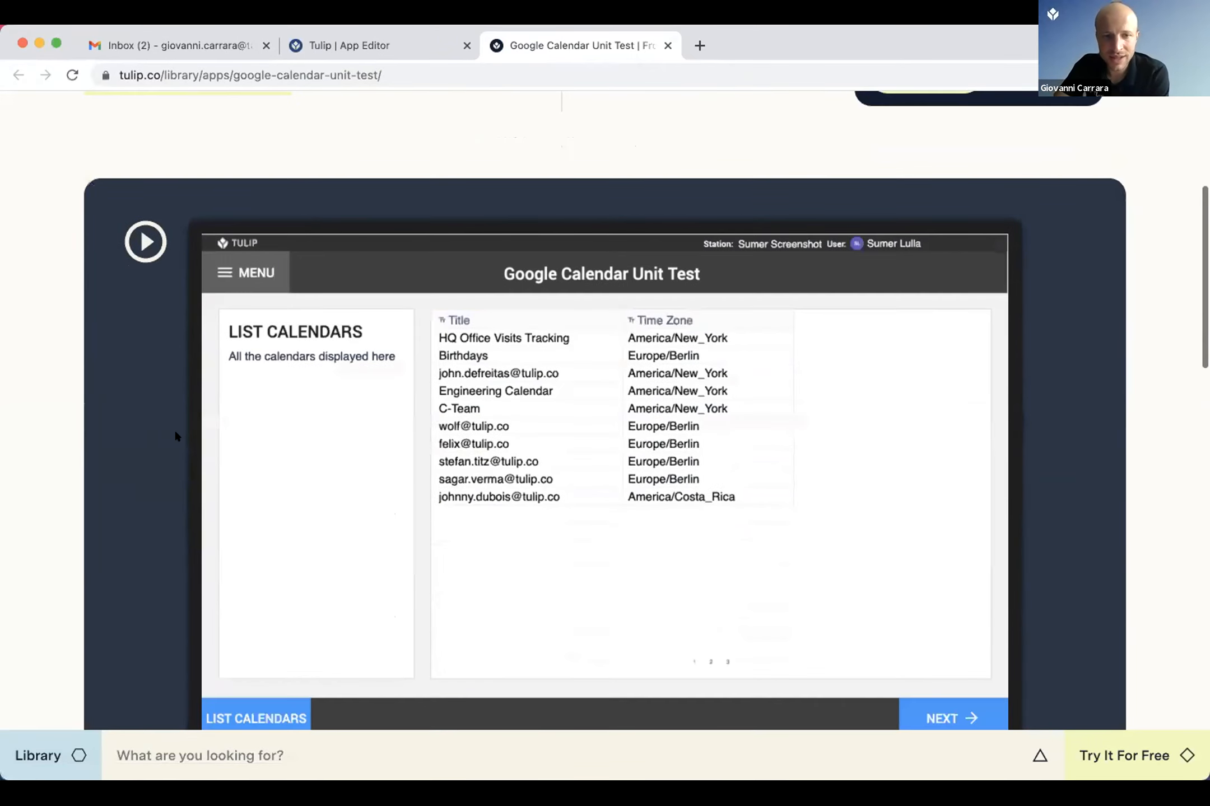
scroll(175, 436, down, 10)
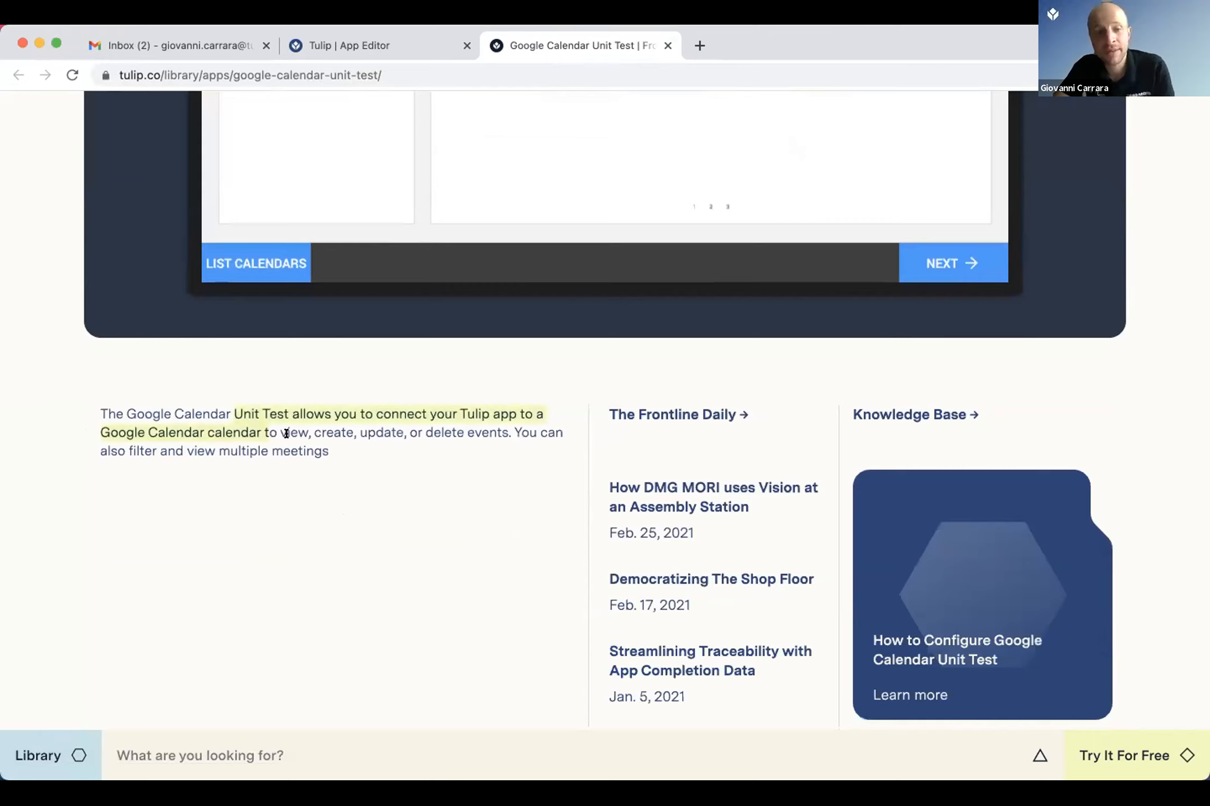
drag(285, 433, 285, 433)
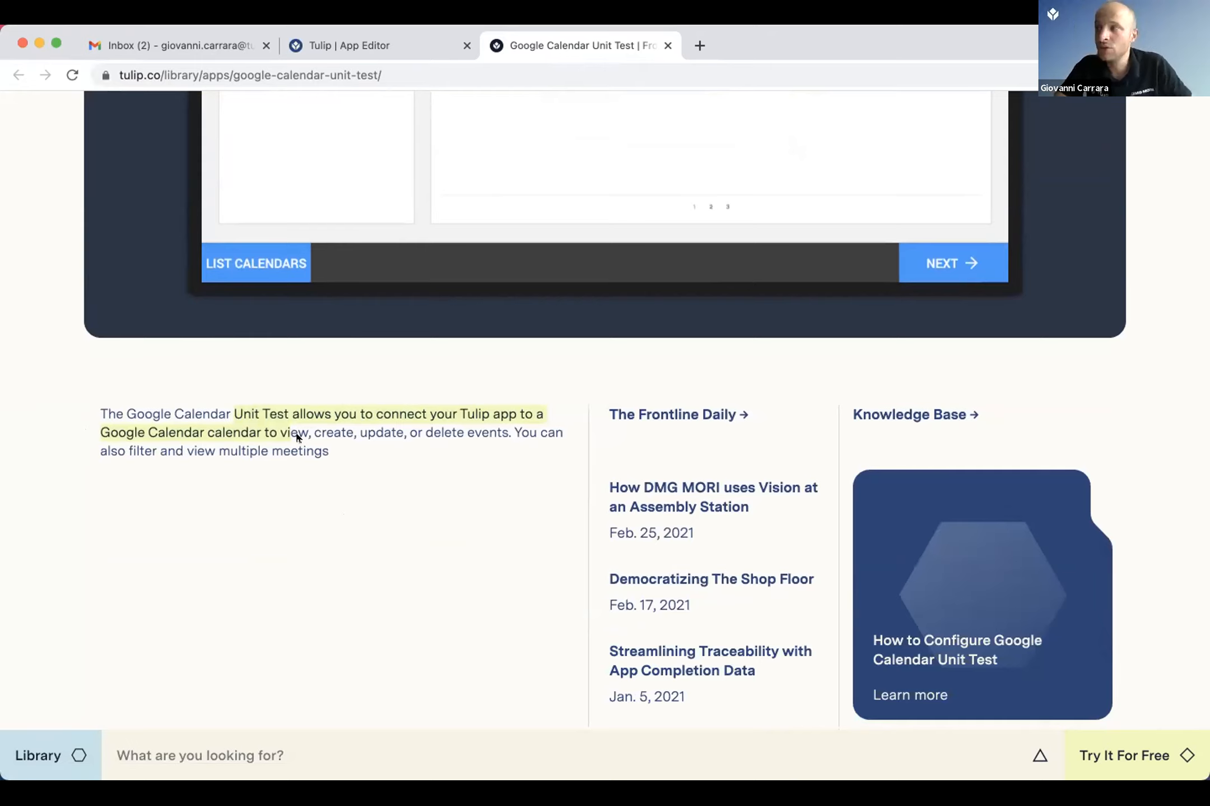
scroll(358, 495, up, 2)
scroll(357, 495, up, 3)
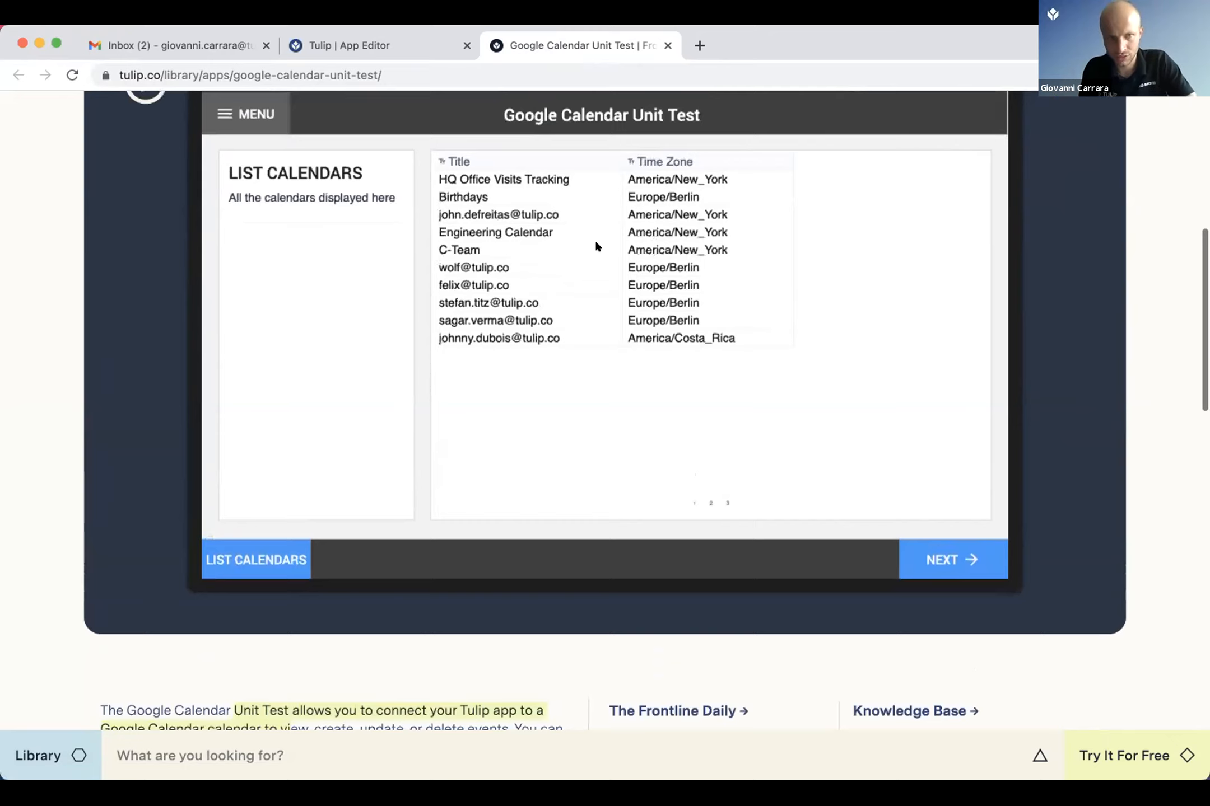
scroll(595, 243, up, 5)
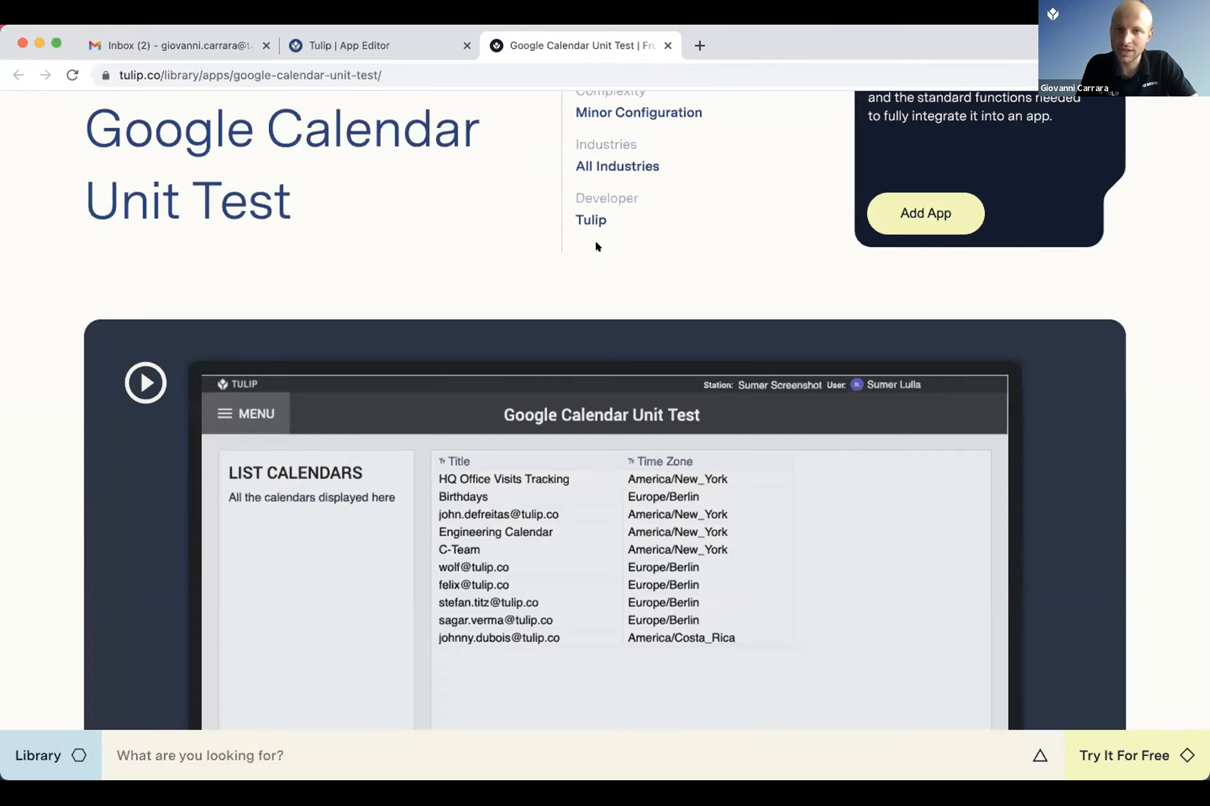
Step: Open the Google Calendar connector and examine its list of functions and their signatures
key(super+shift+t)
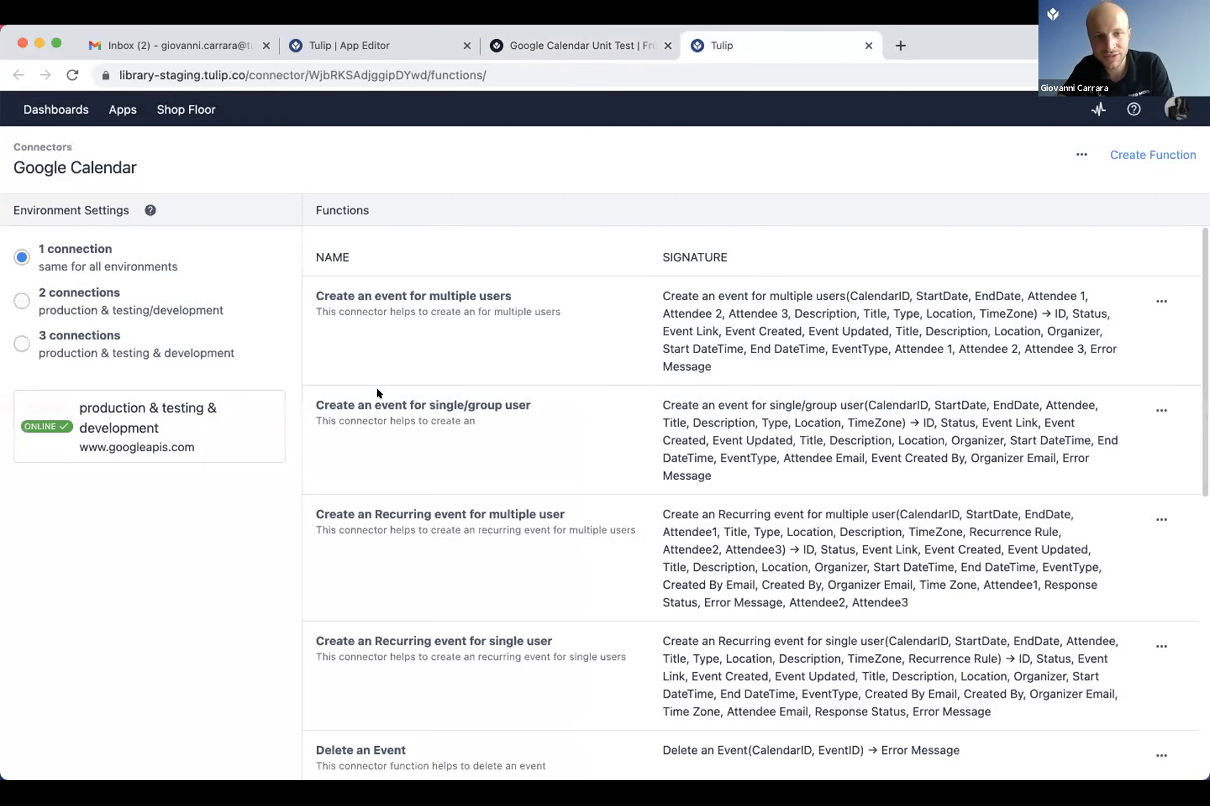
scroll(583, 368, down, 2)
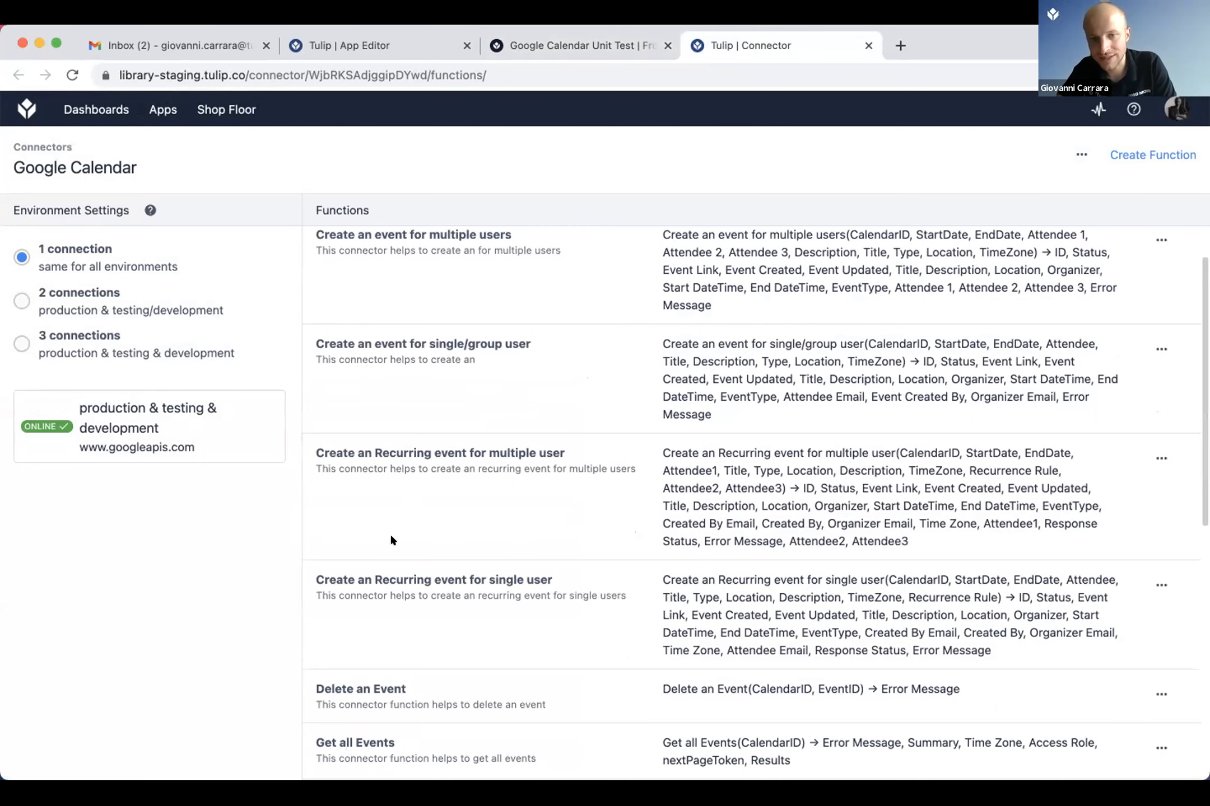
scroll(353, 582, down, 2)
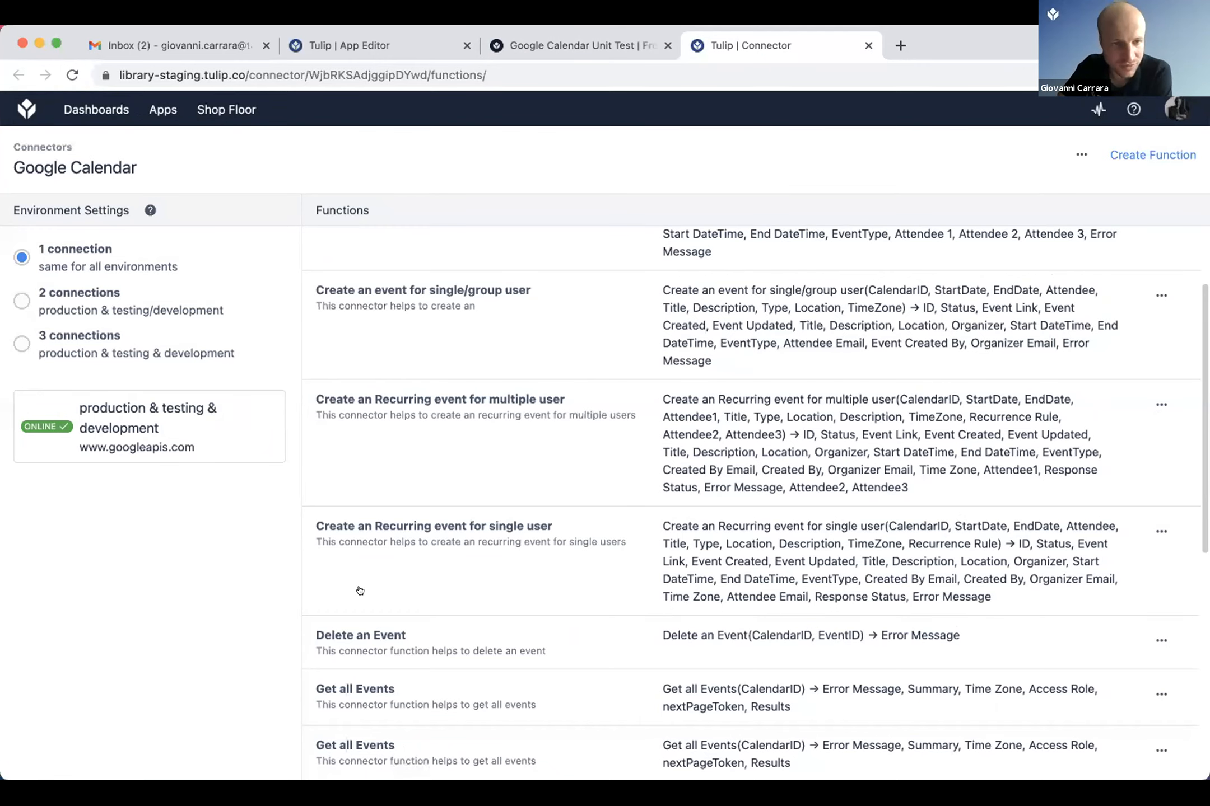
scroll(359, 589, down, 5)
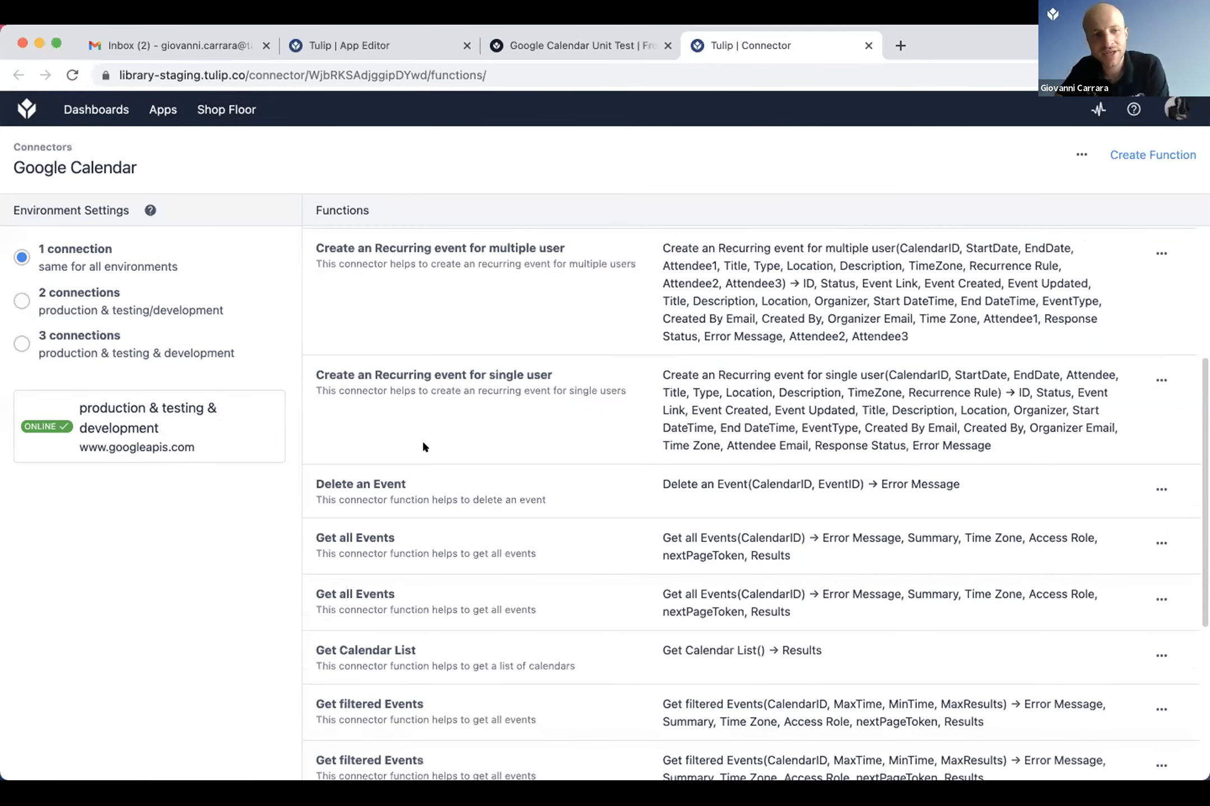
Step: Inspect the "Create an Recurring event for single user" connector function and return to the function list
click(311, 424)
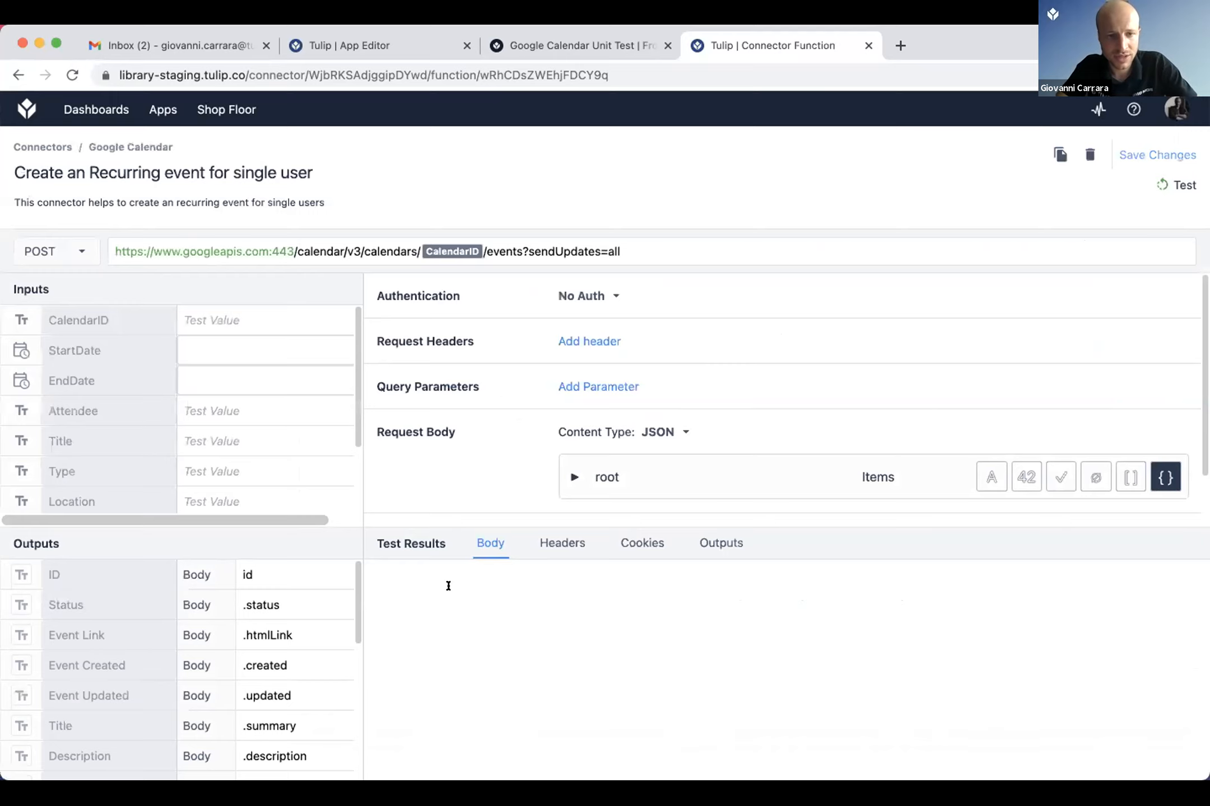
key(super+Left)
scroll(443, 587, down, 5)
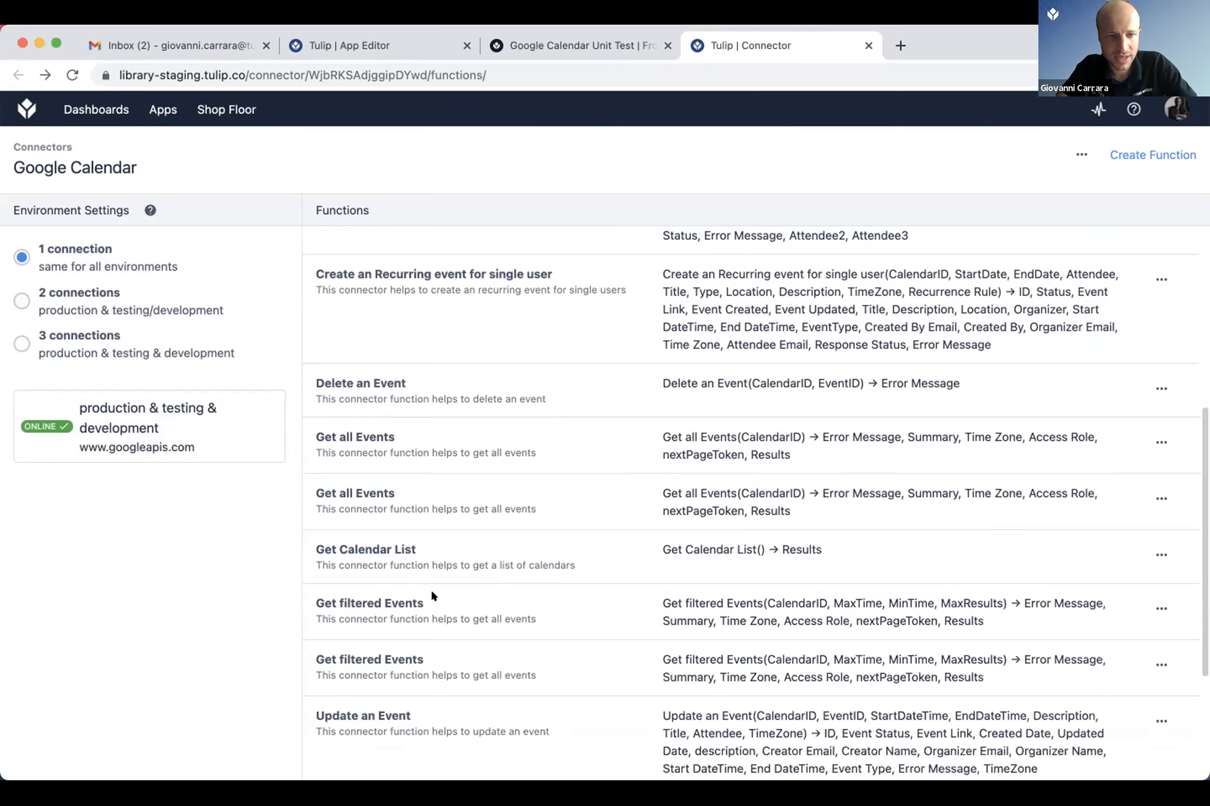
Step: Inspect the inputs, request and outputs of the second "Get filtered Events" function, and return to the function list
click(387, 545)
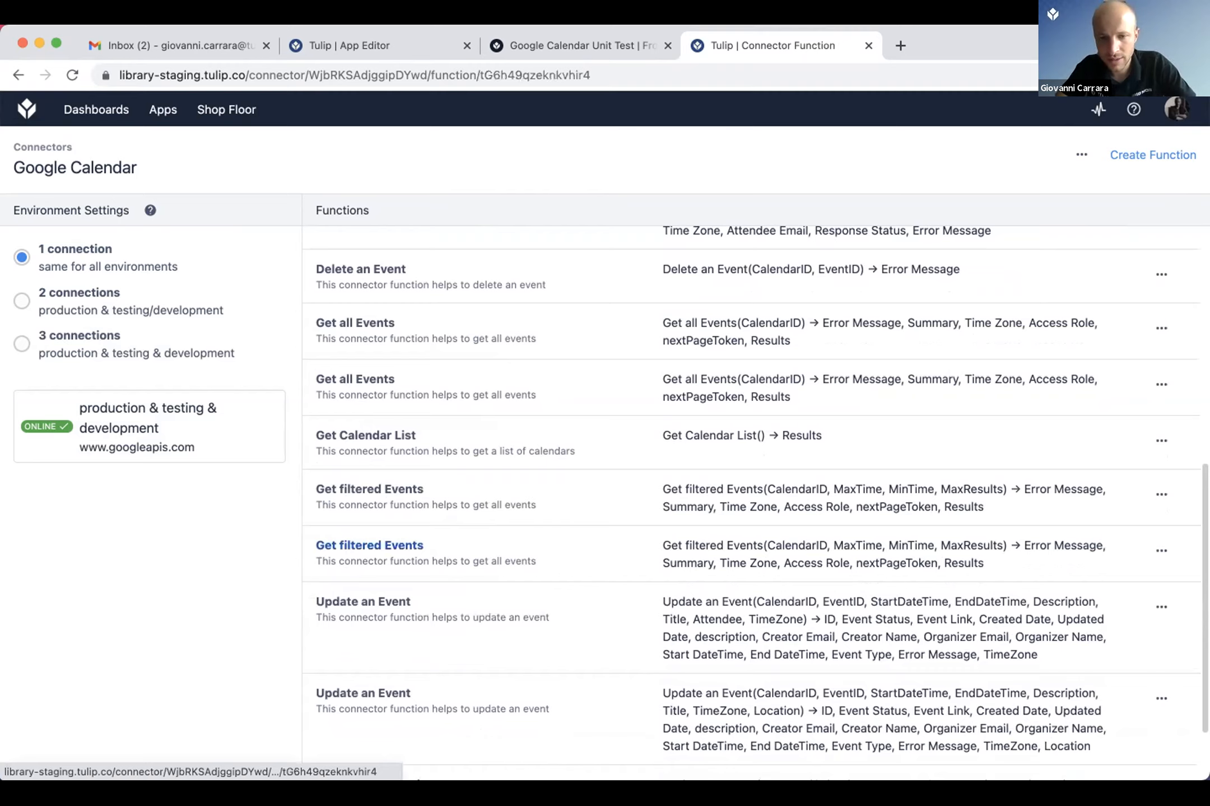
key(super+Left)
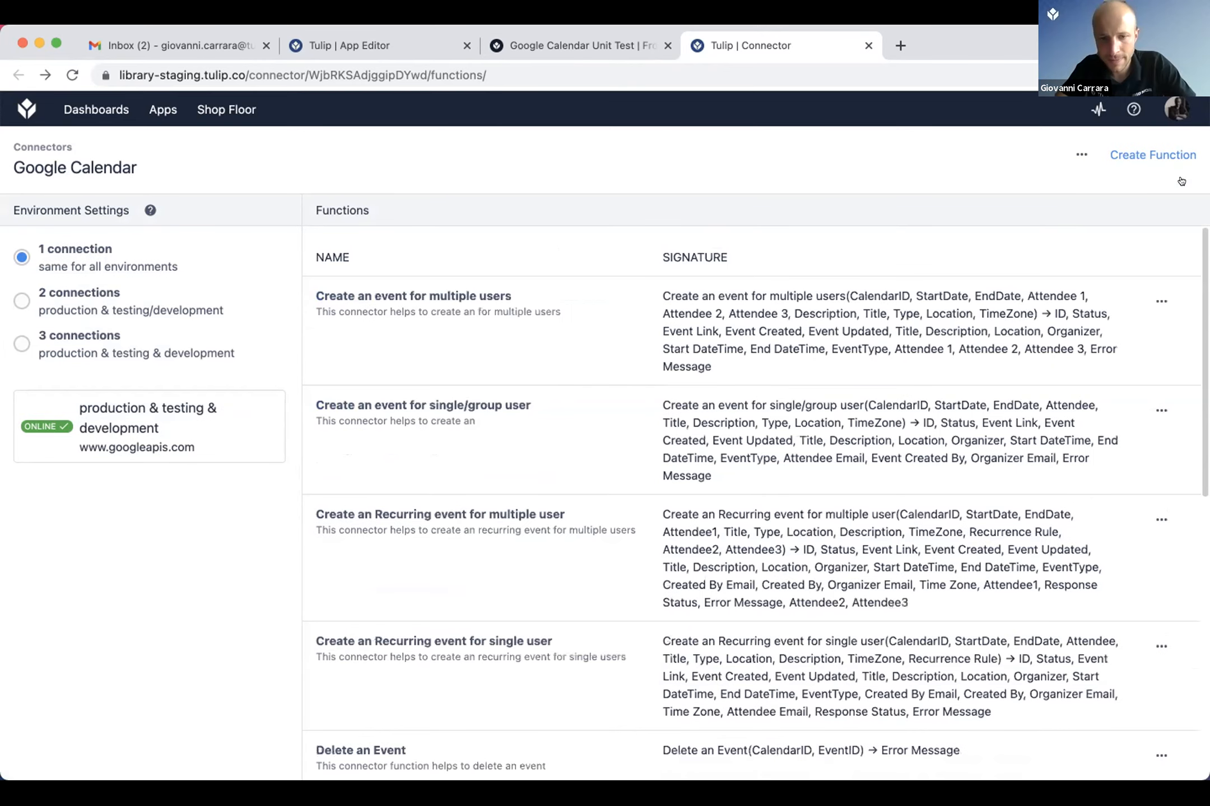
key(super+Right)
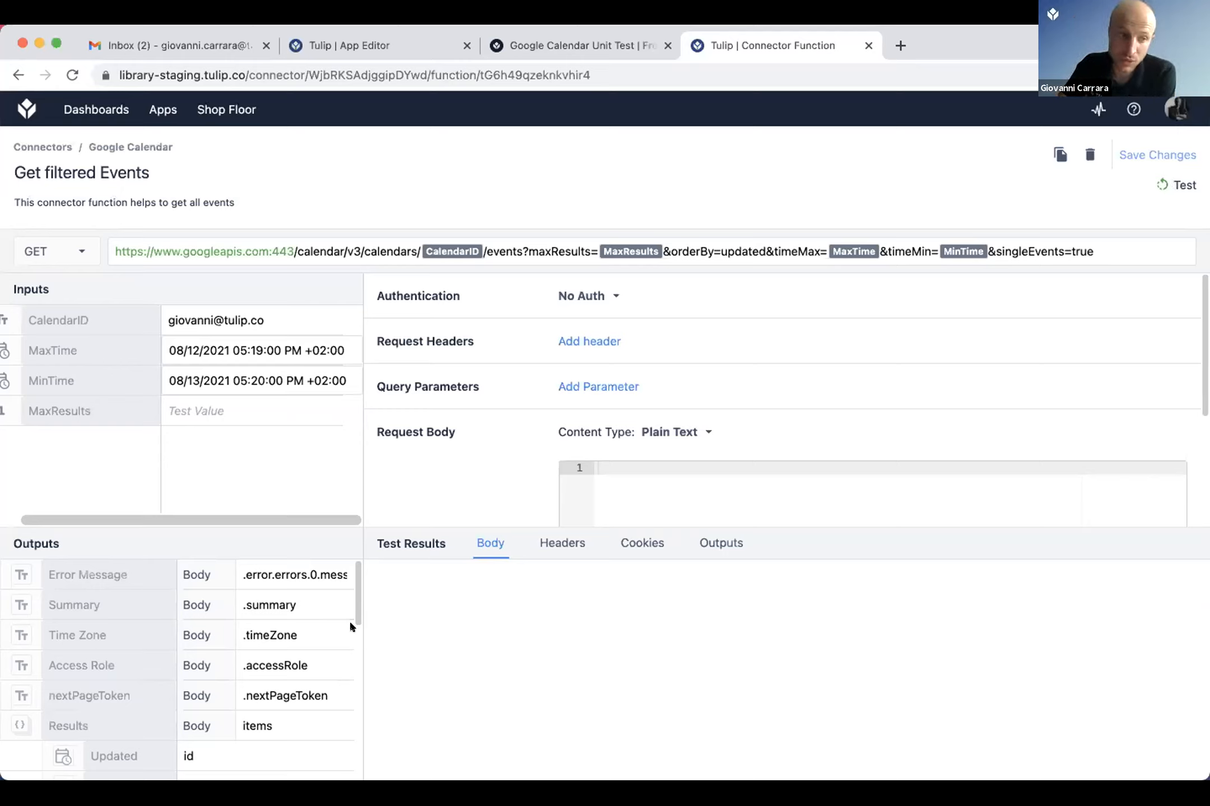
key(super+Left)
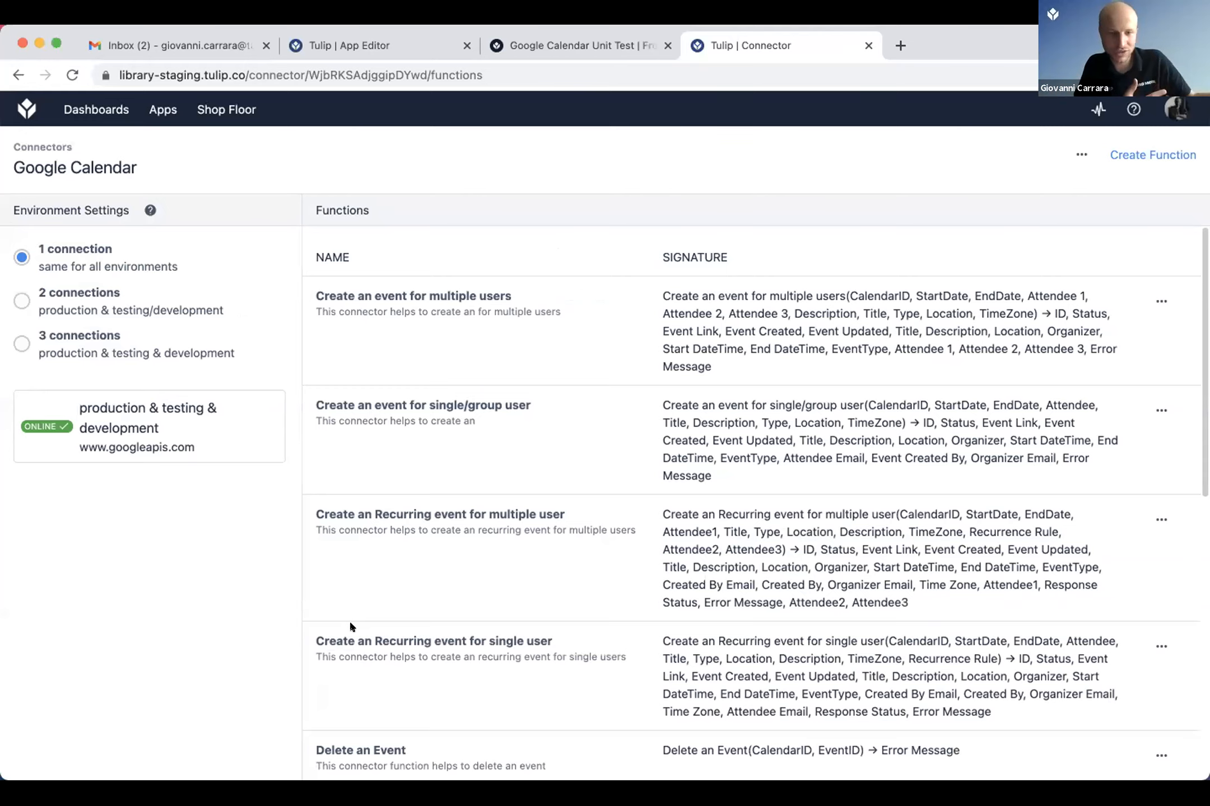
Step: Look through the remaining Google Calendar connector functions down to "Update an Recurring Event" and back to the start of the list
scroll(350, 625, down, 10)
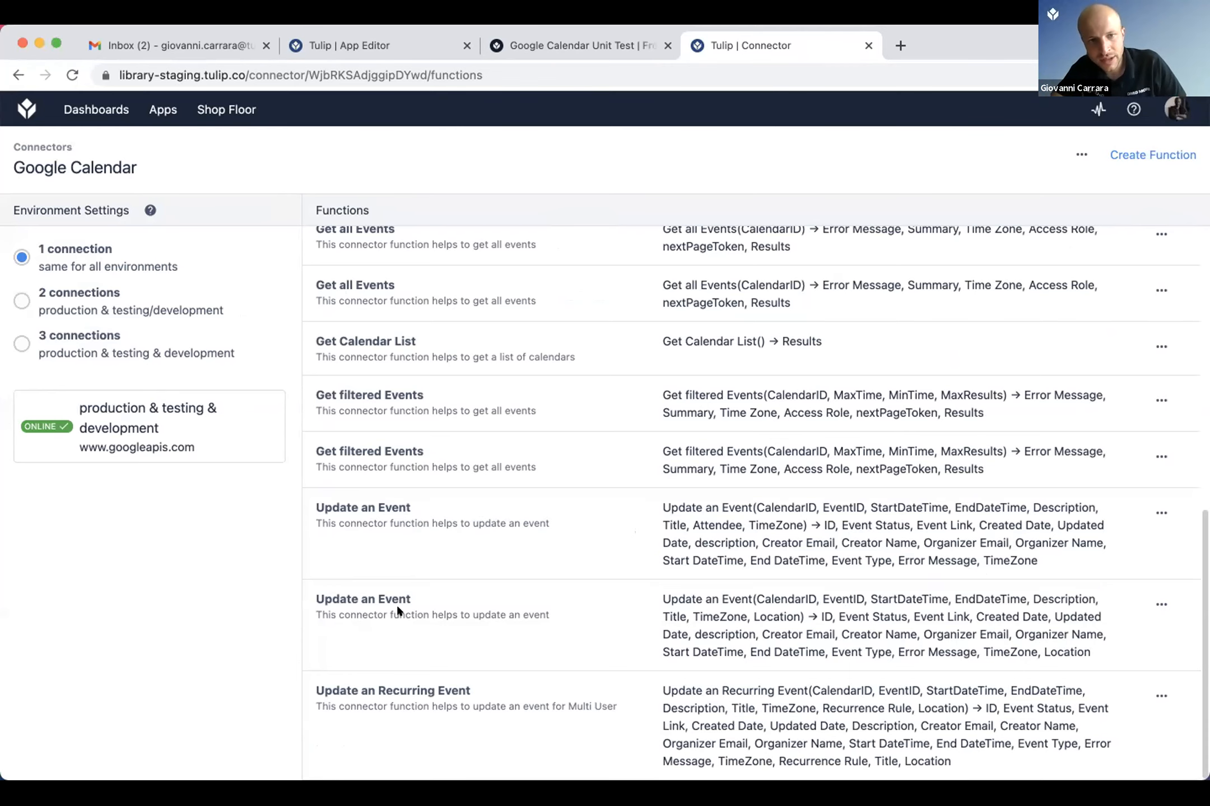
scroll(396, 603, up, 3)
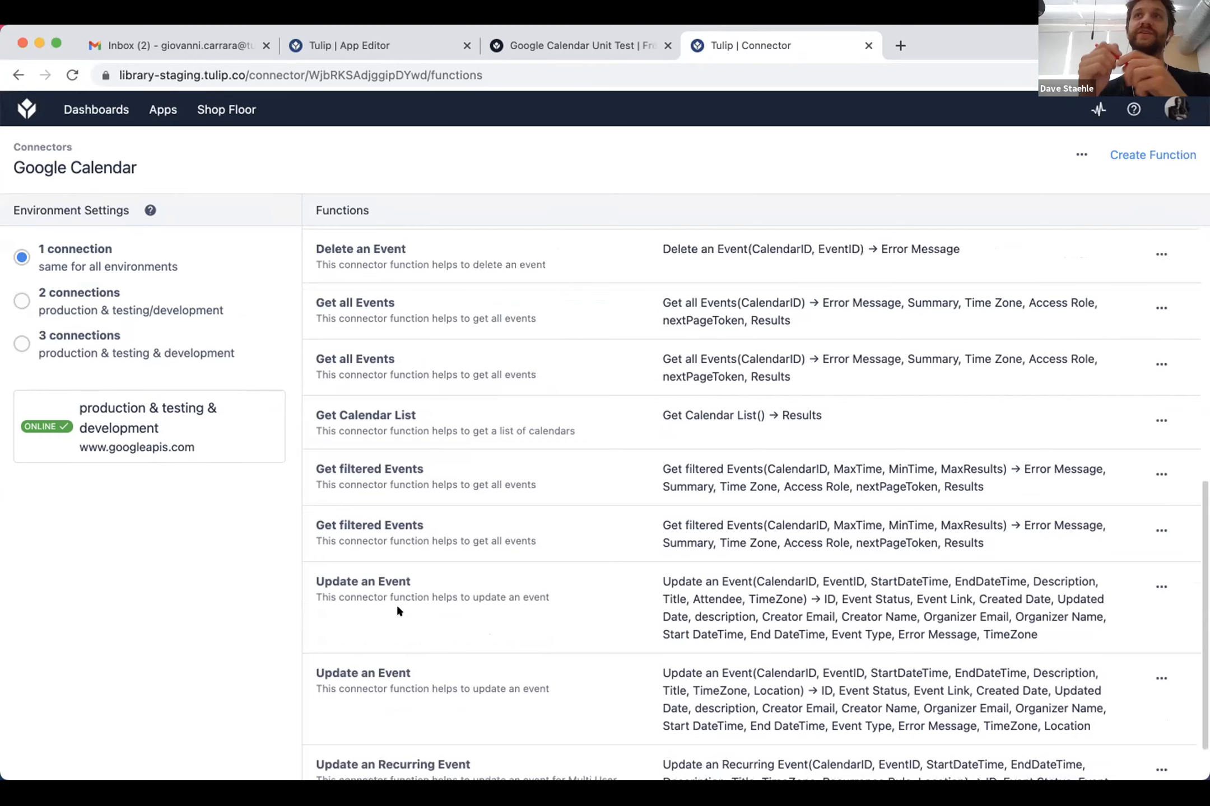
scroll(396, 610, up, 3)
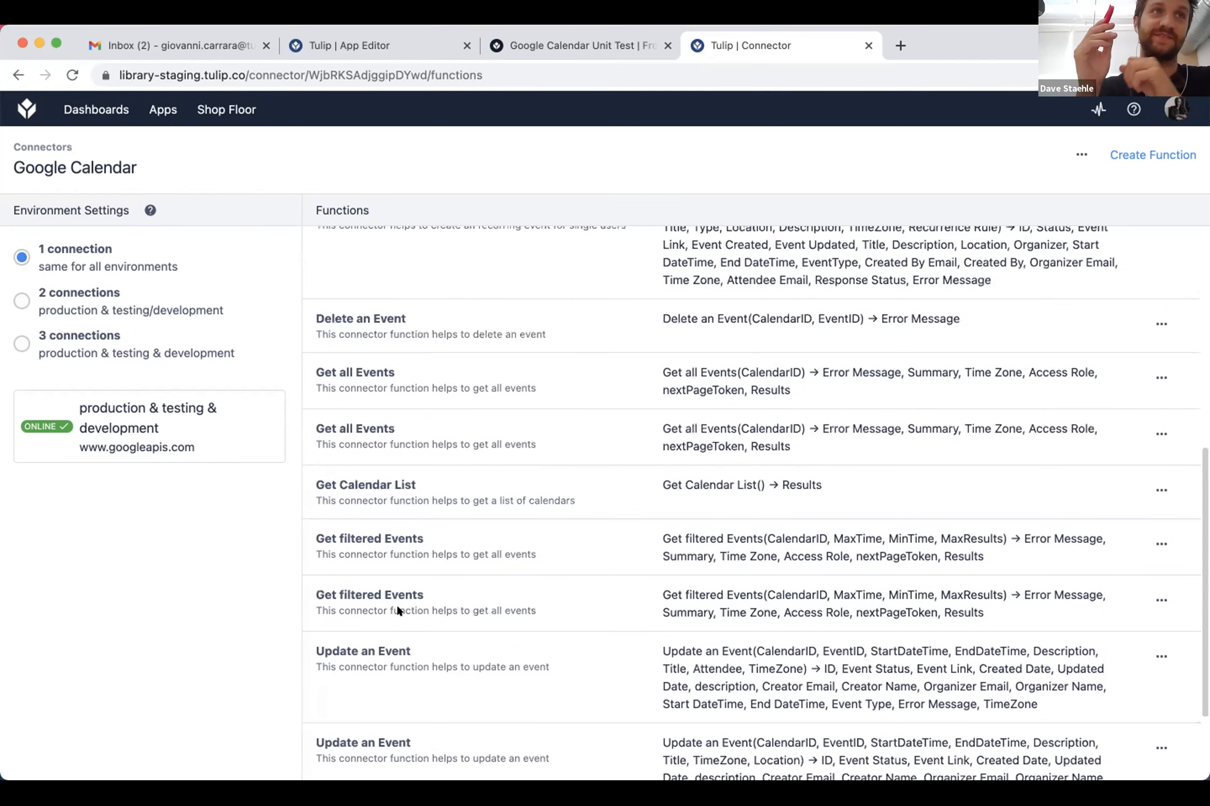
scroll(396, 609, up, 15)
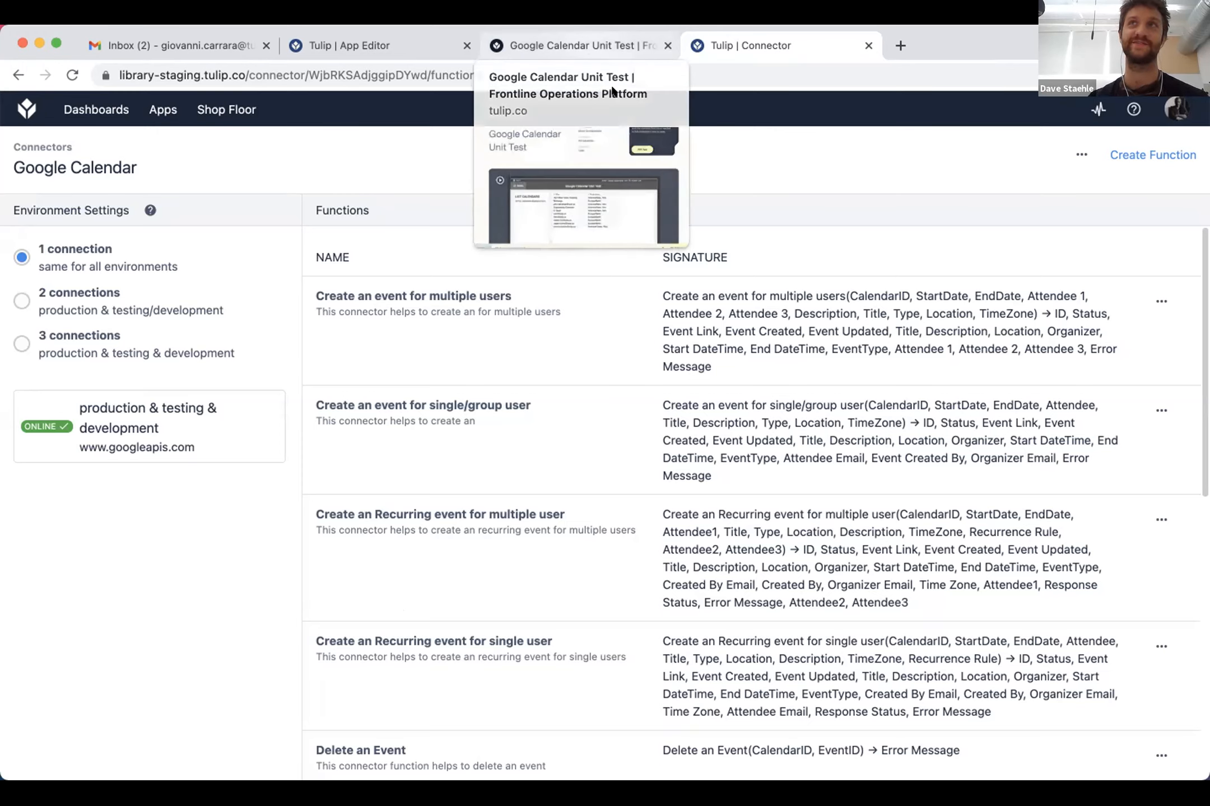
Step: Return to the Google Calendar Unit Test library page and select its full web address
click(599, 72)
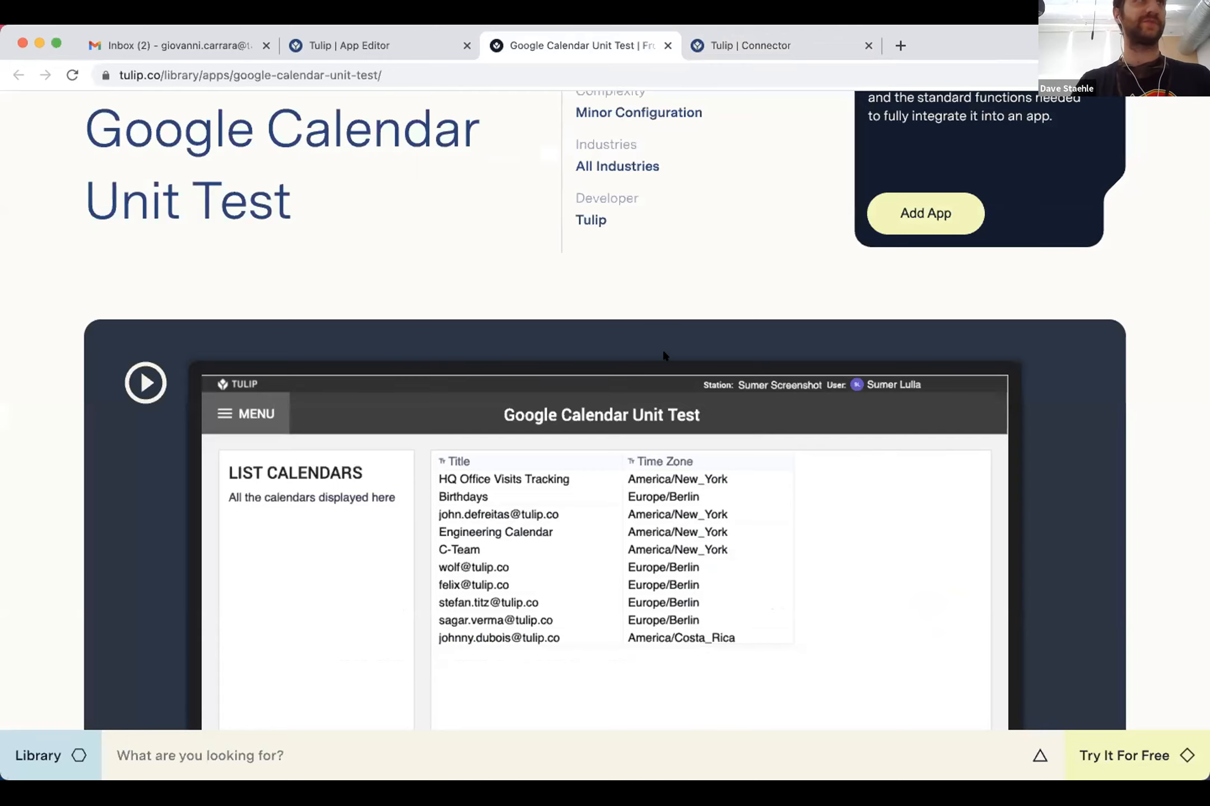
scroll(663, 353, up, 3)
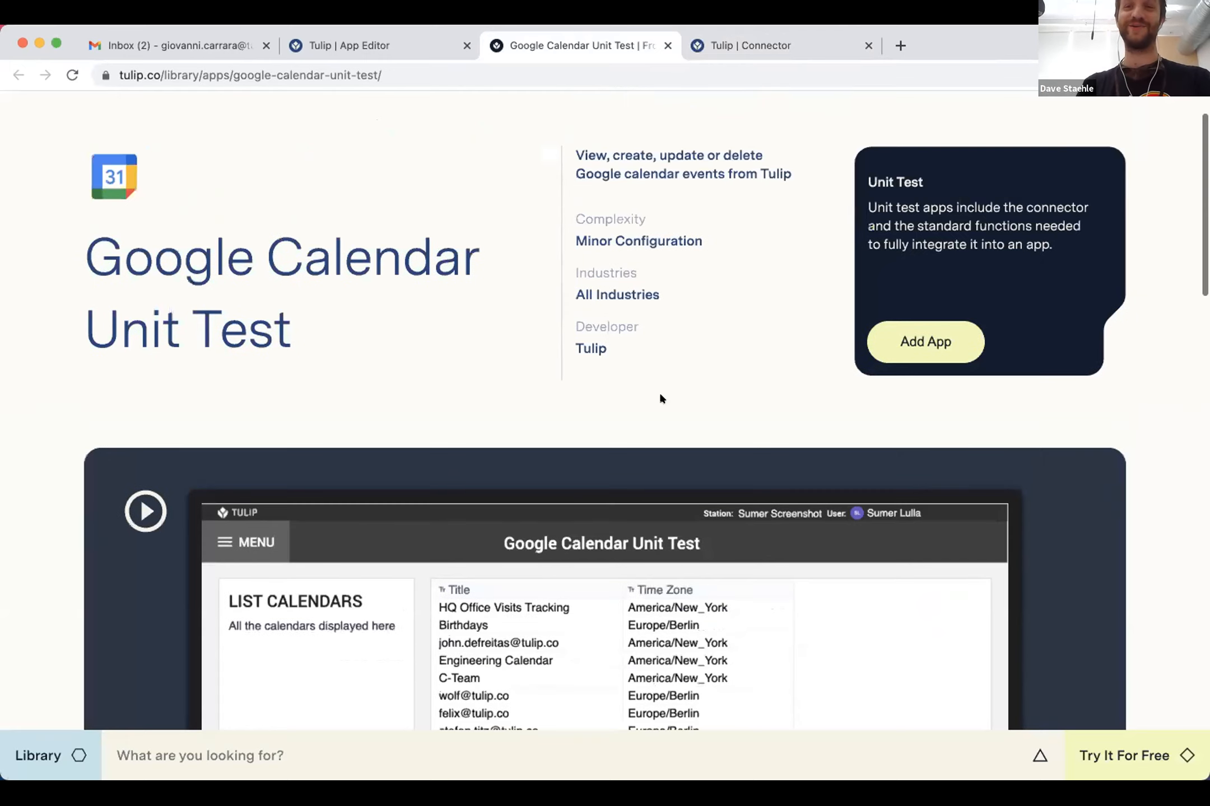
key(super+l)
scroll(661, 395, down, 1)
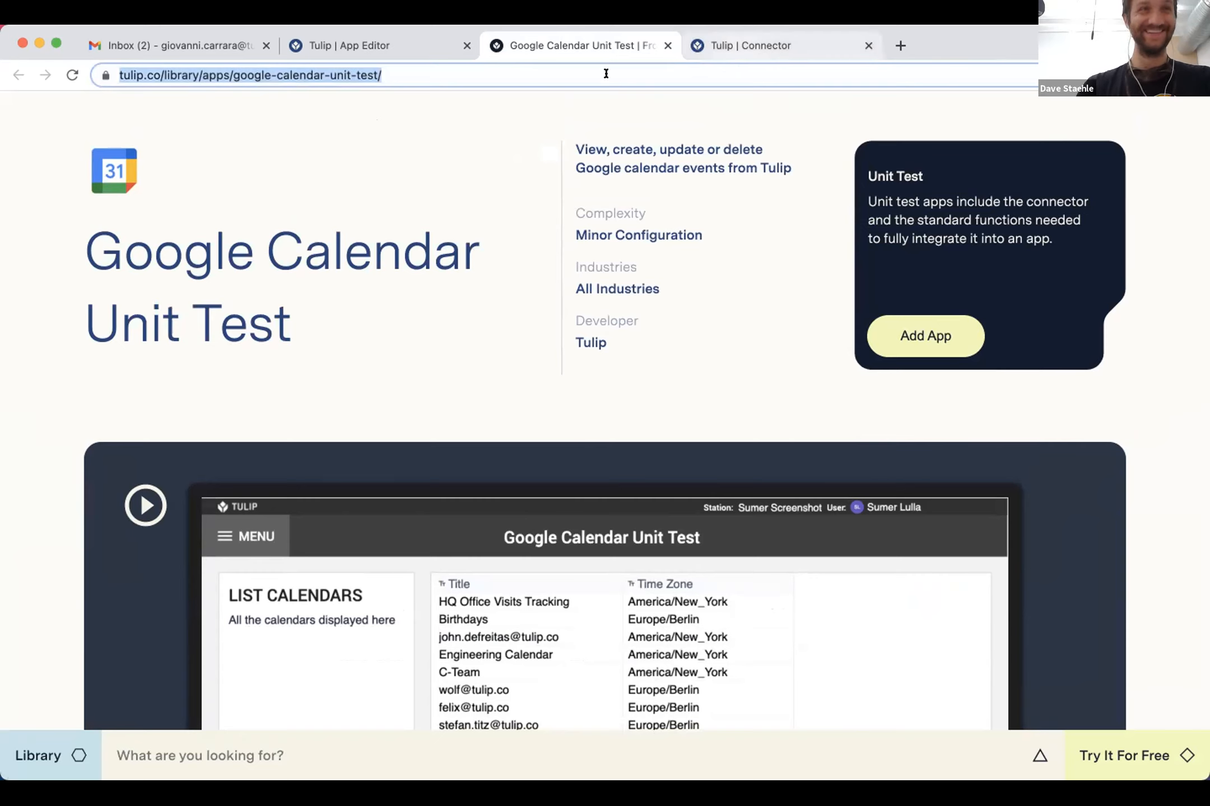
scroll(603, 78, up, 1)
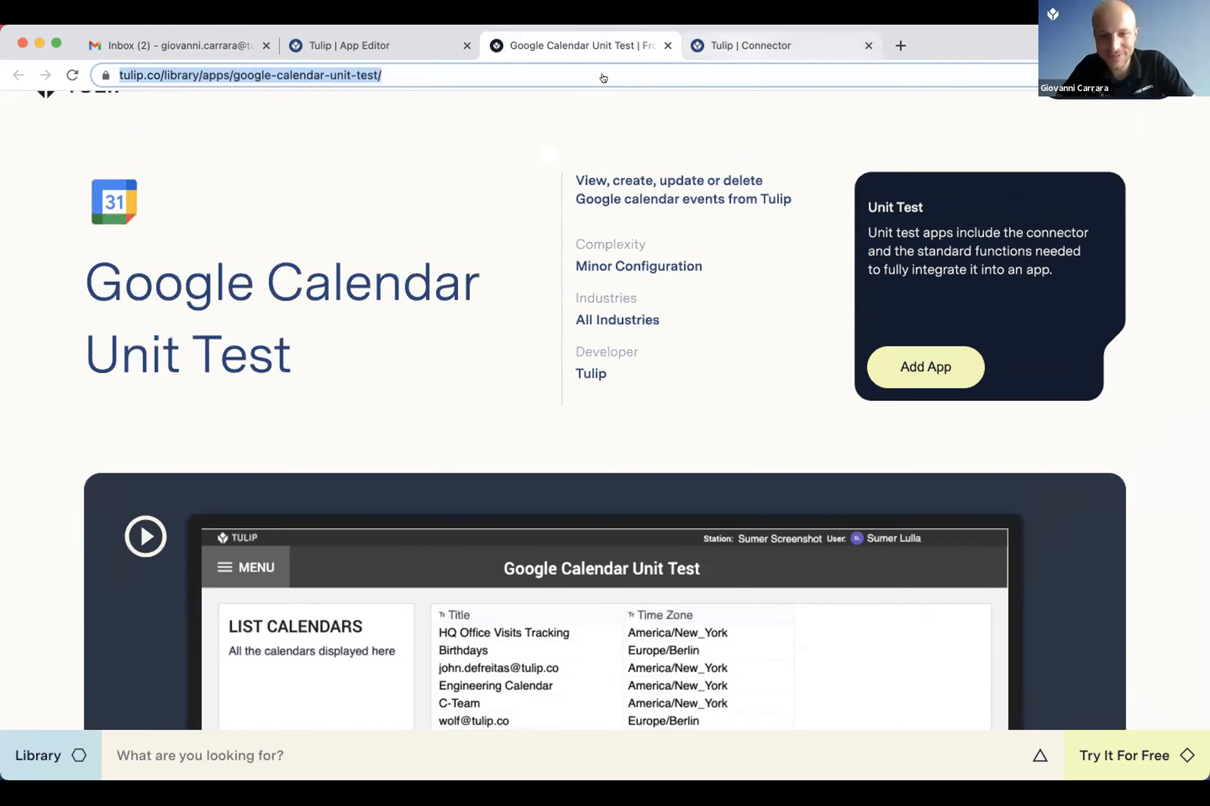
click(603, 78)
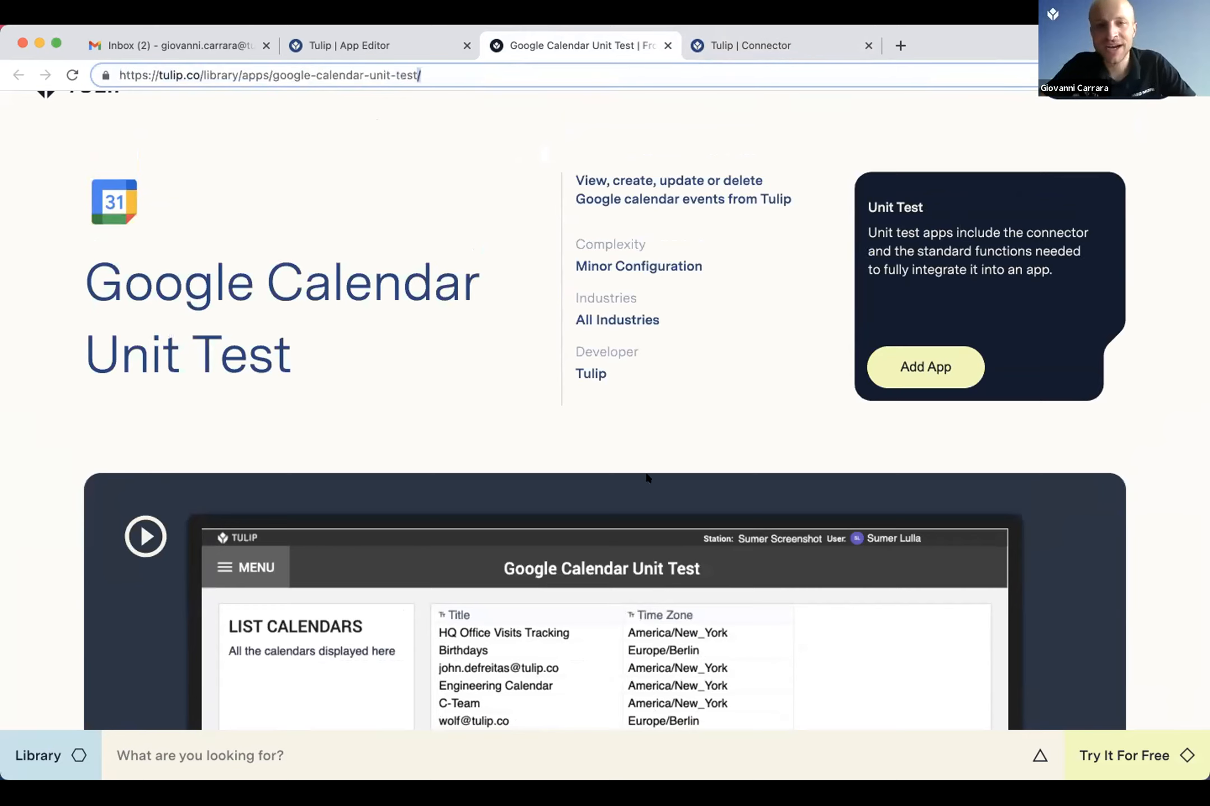
key(super+Tab)
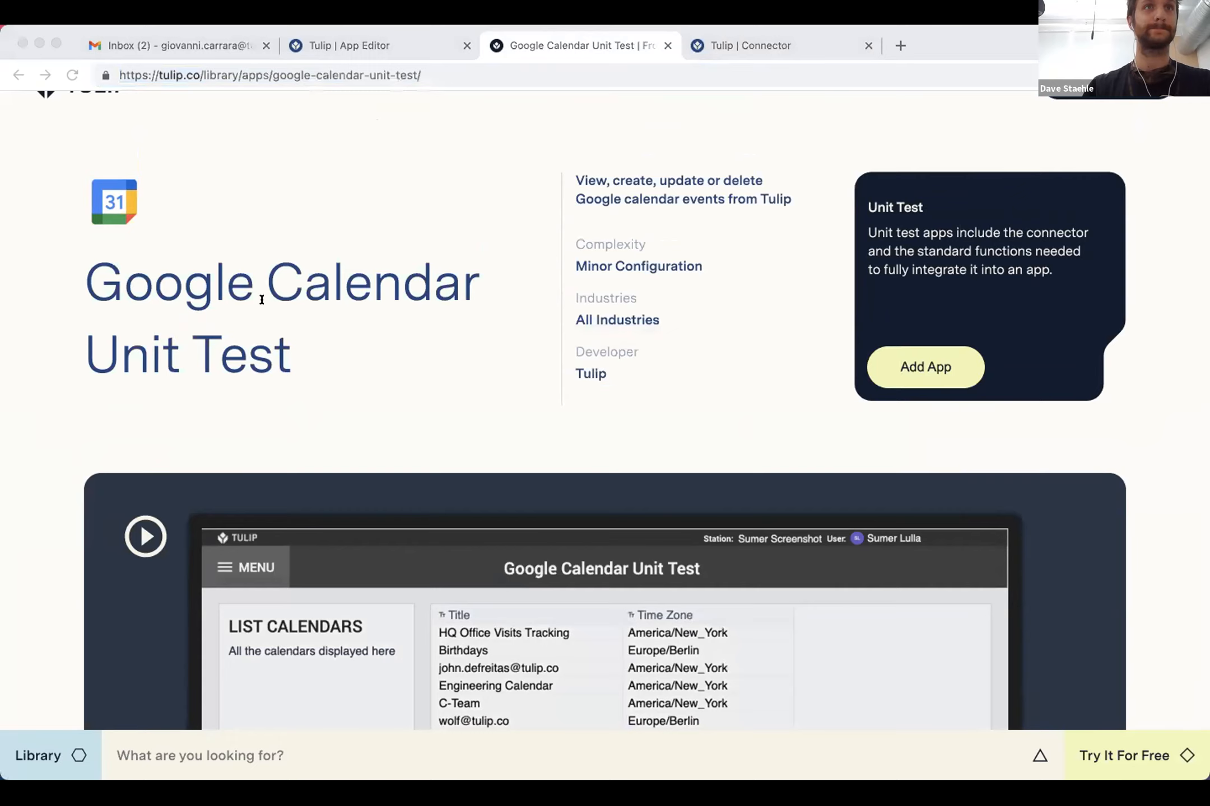
key(super+Tab)
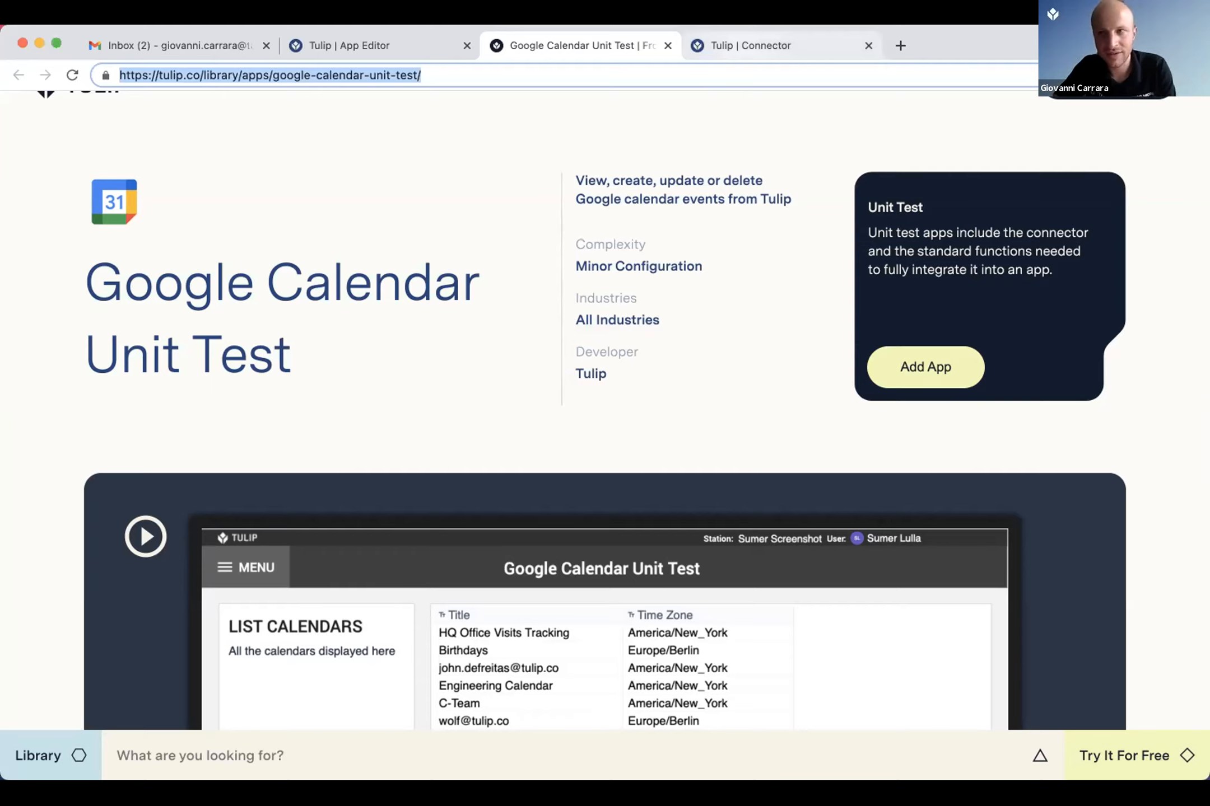
Step: Open the Google Calendar Unit Test app for editing, look through its first three steps, and open the Create Event button's trigger
key(ctrl+Tab)
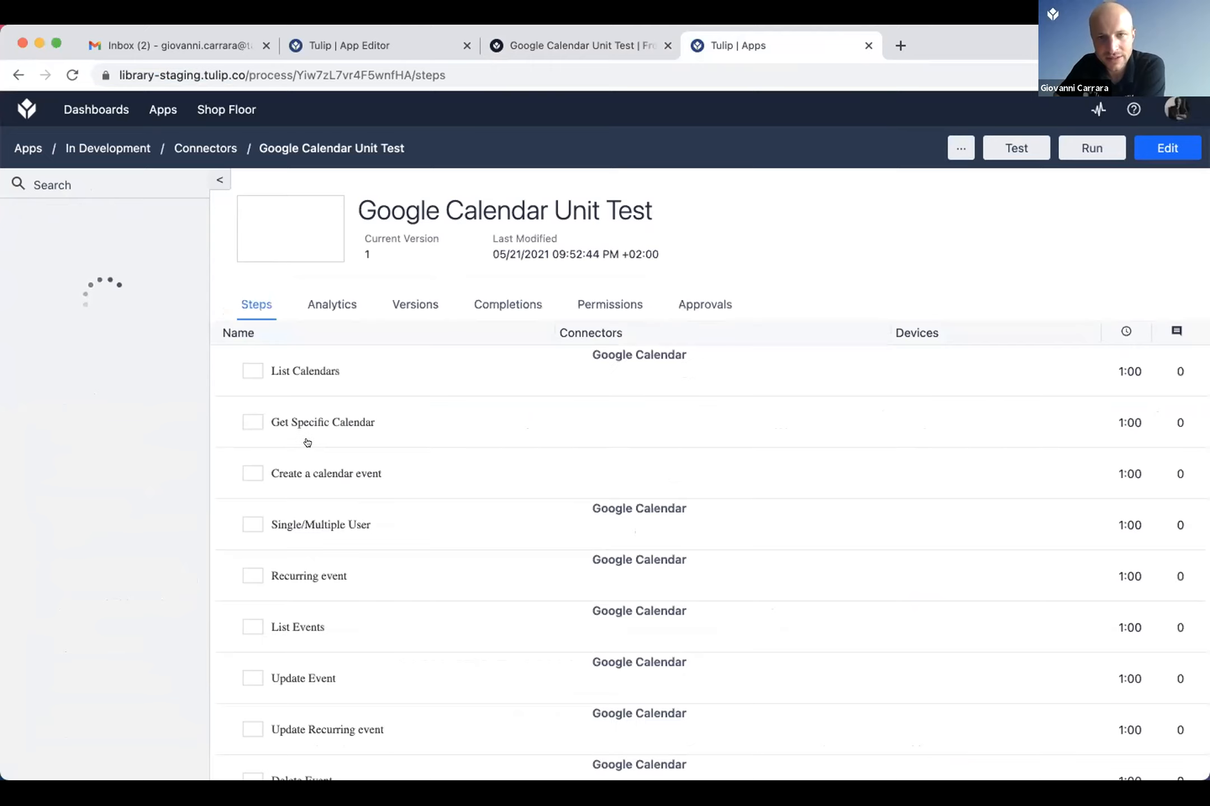
click(311, 524)
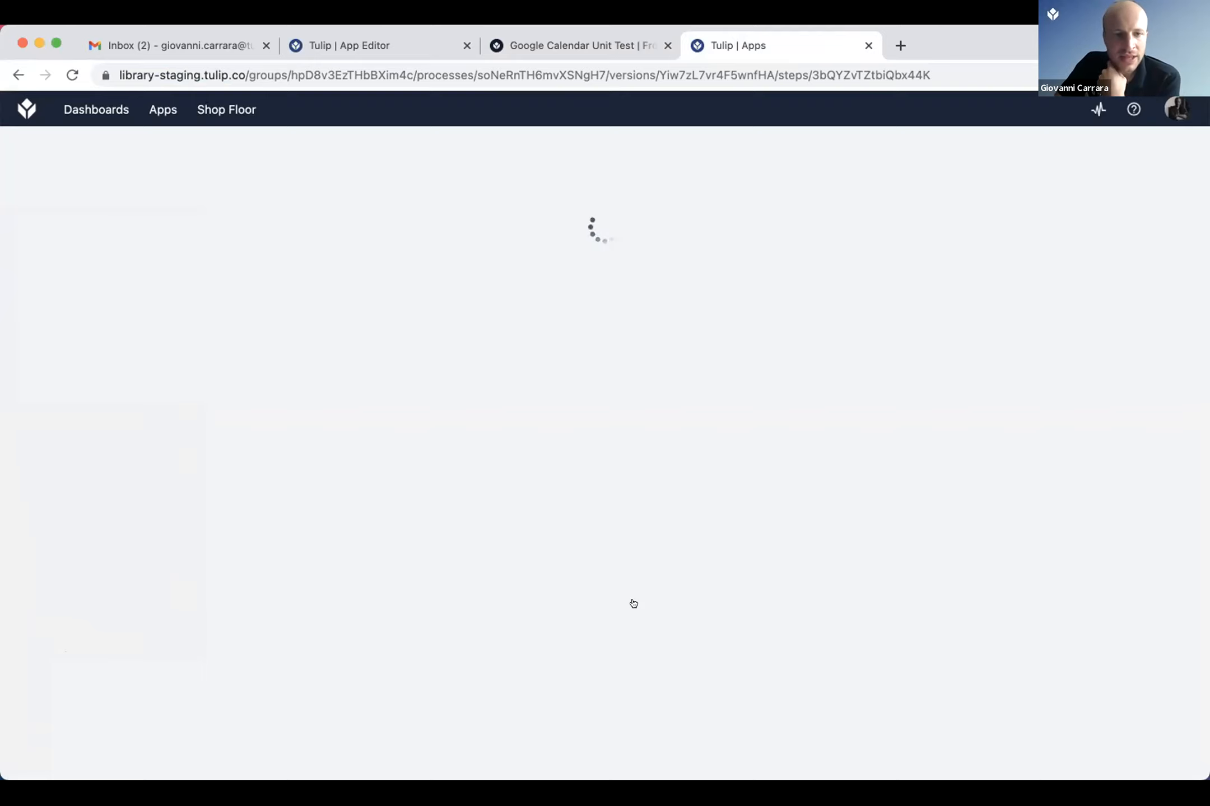
click(135, 269)
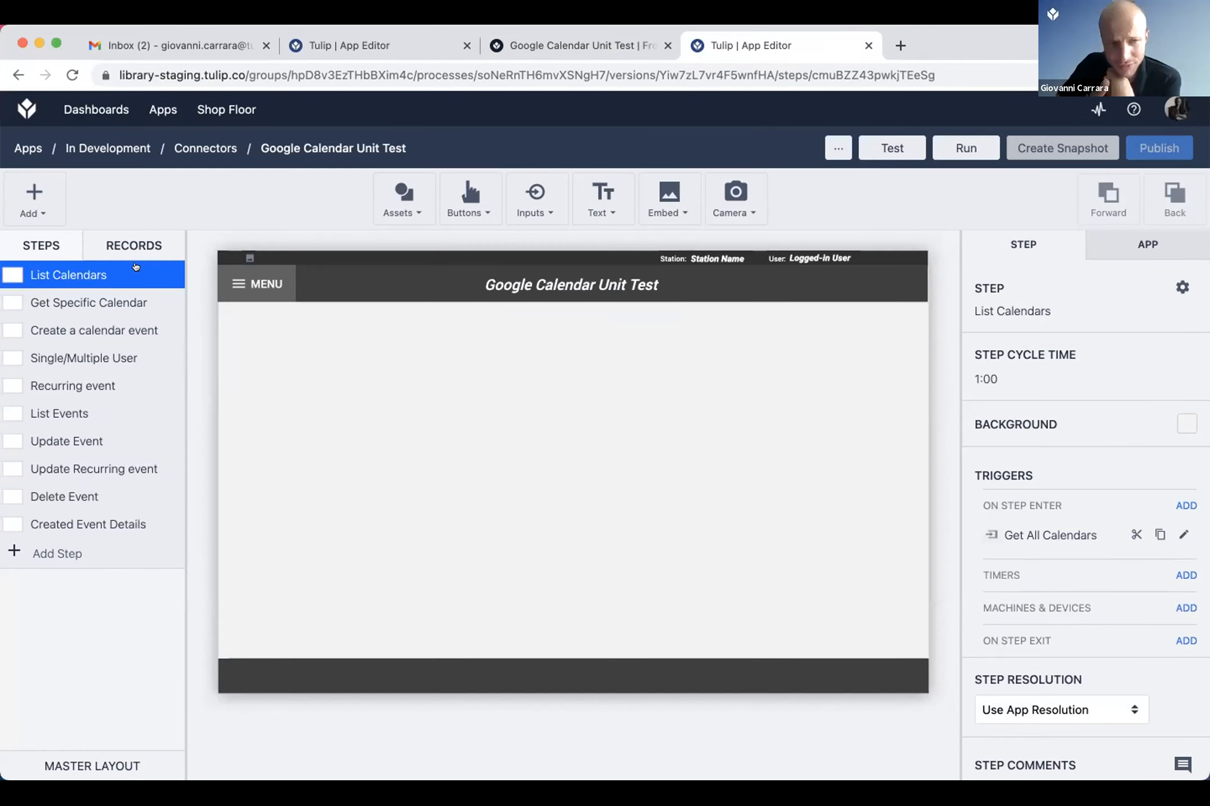
click(132, 295)
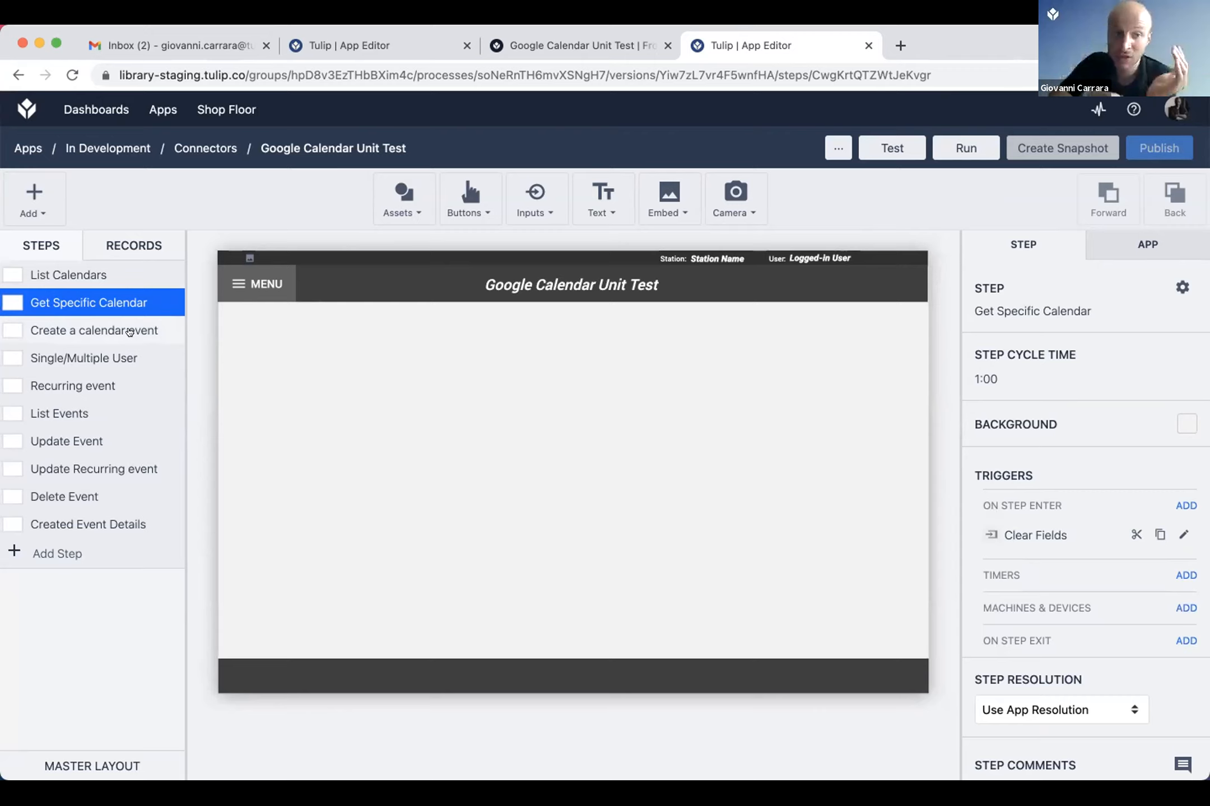
click(129, 332)
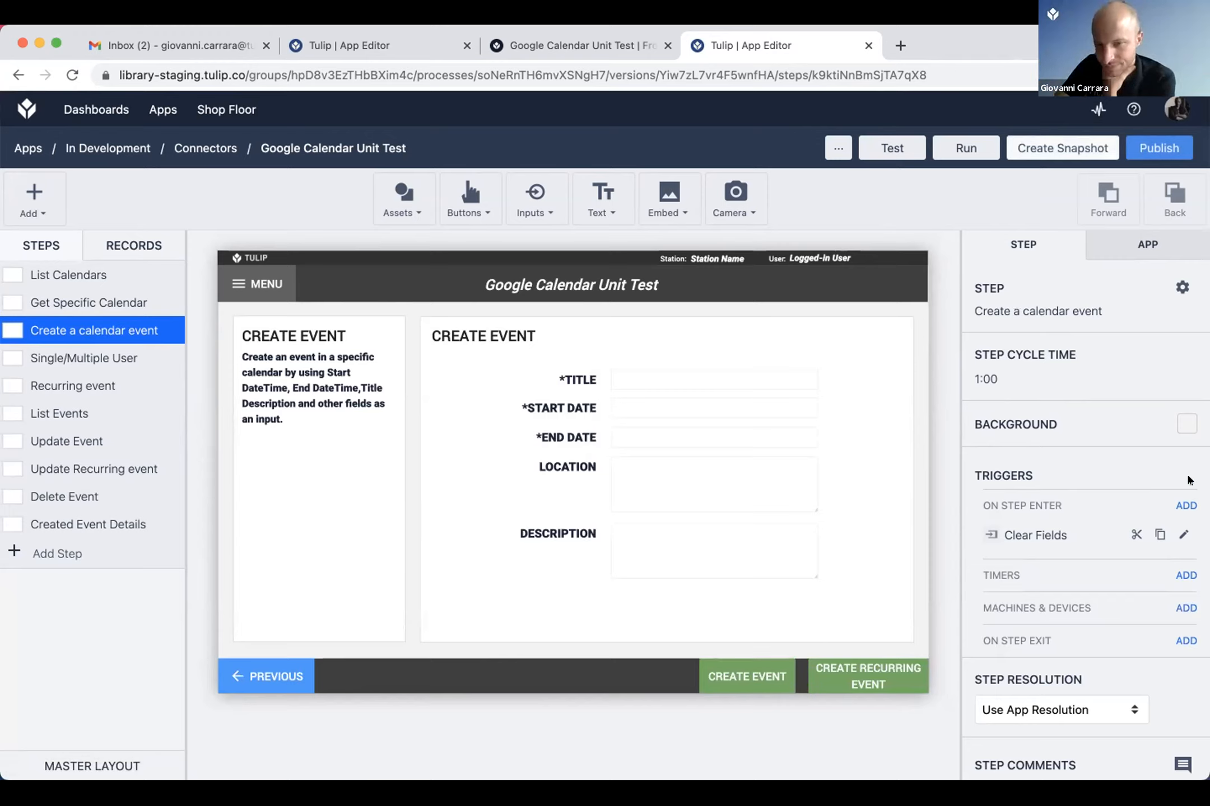
click(1183, 407)
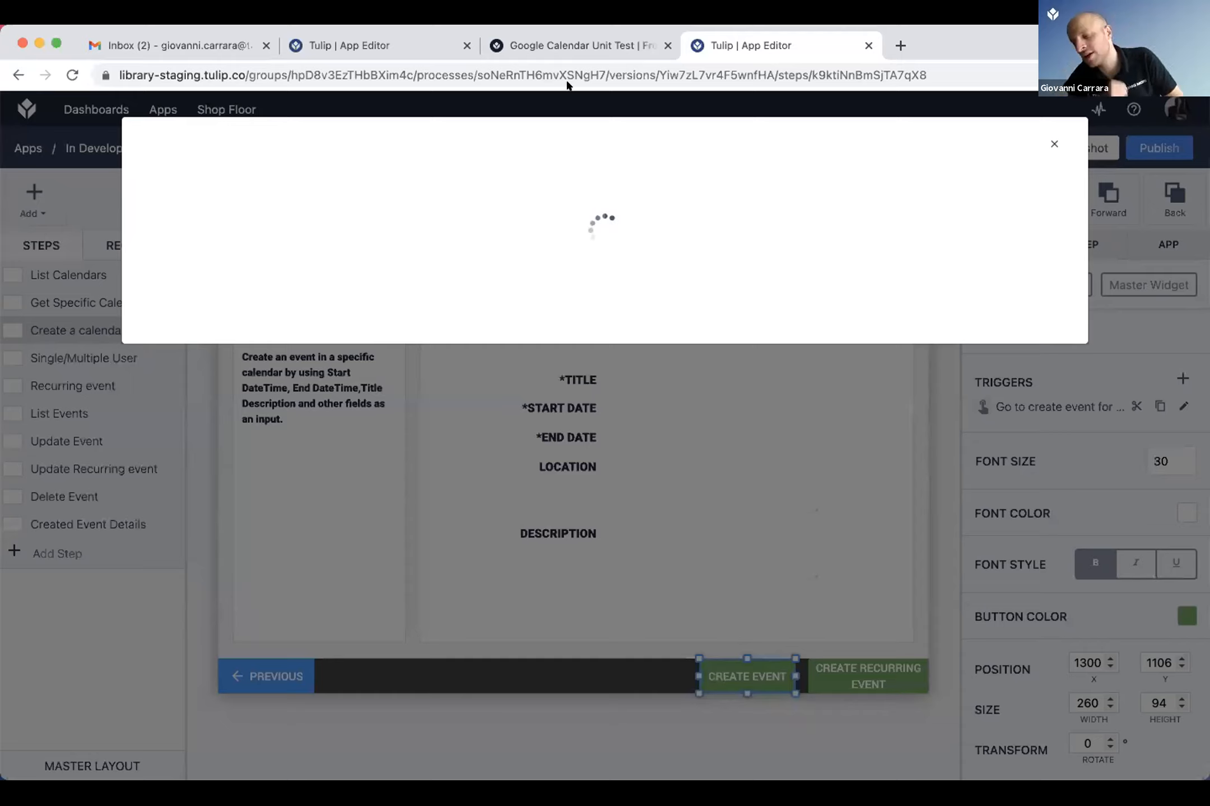
Step: Review the Google Calendar connector's OAuth 2 (Admin) authentication fields, scope and headers in its connection details
key(ctrl+shift+Tab)
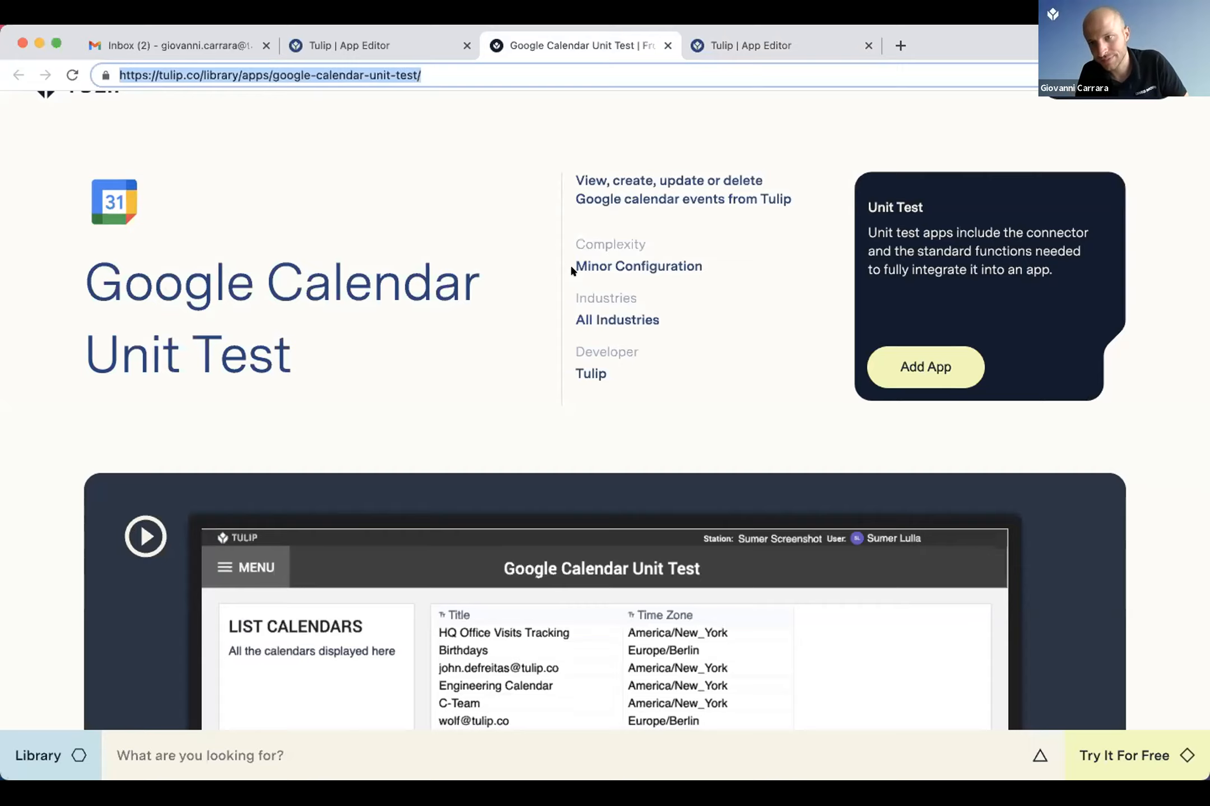
key(super+shift+t)
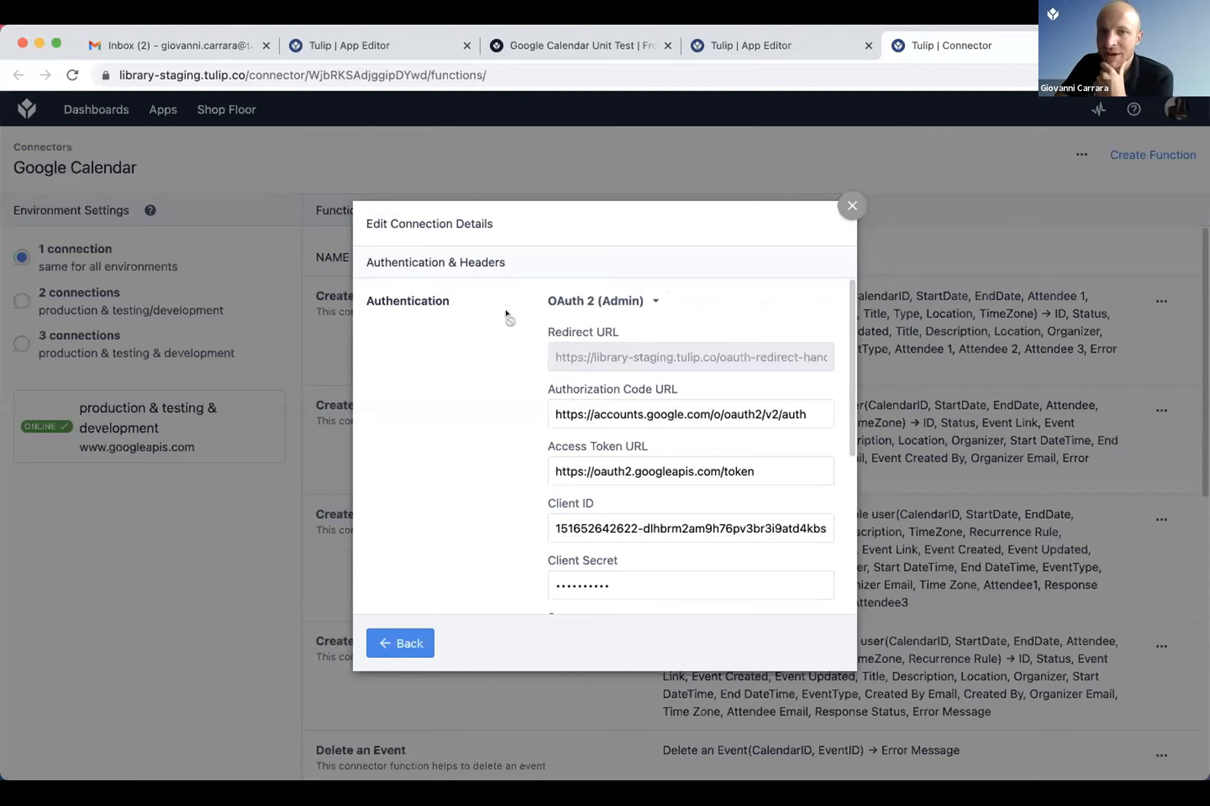
scroll(506, 314, down, 2)
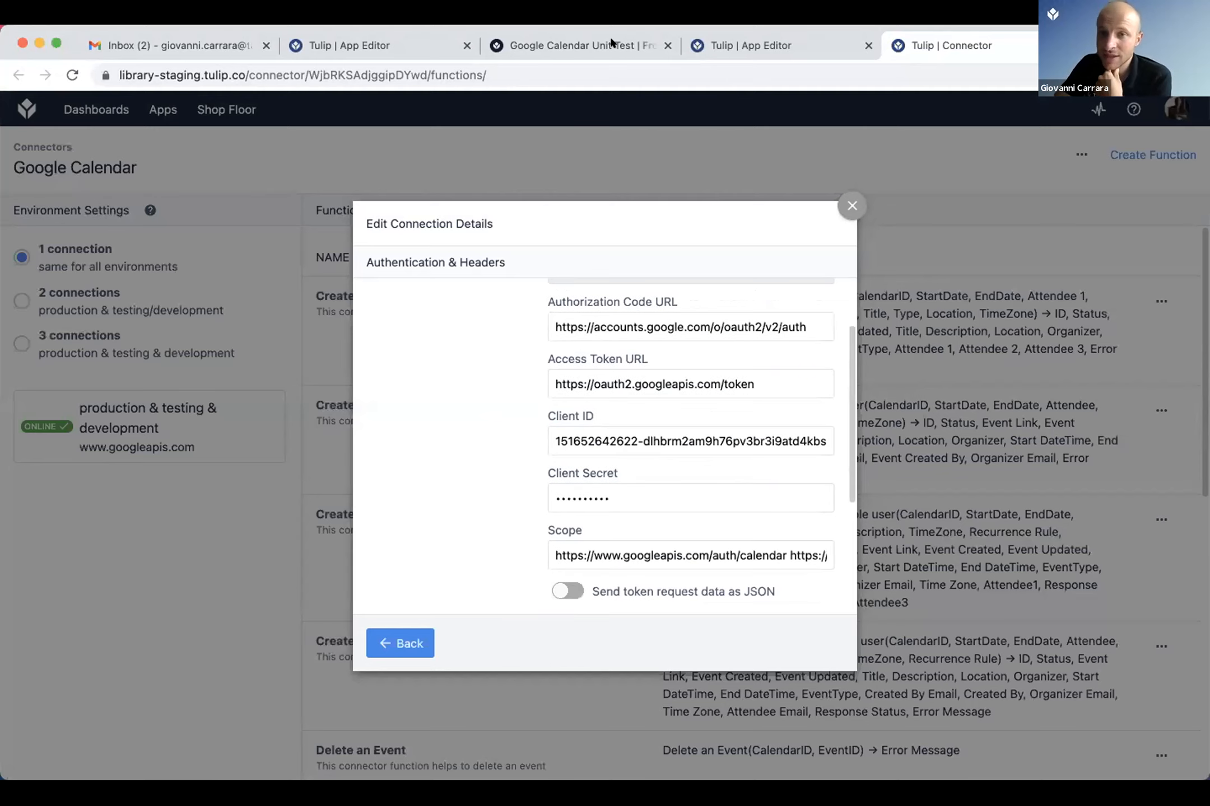
click(613, 43)
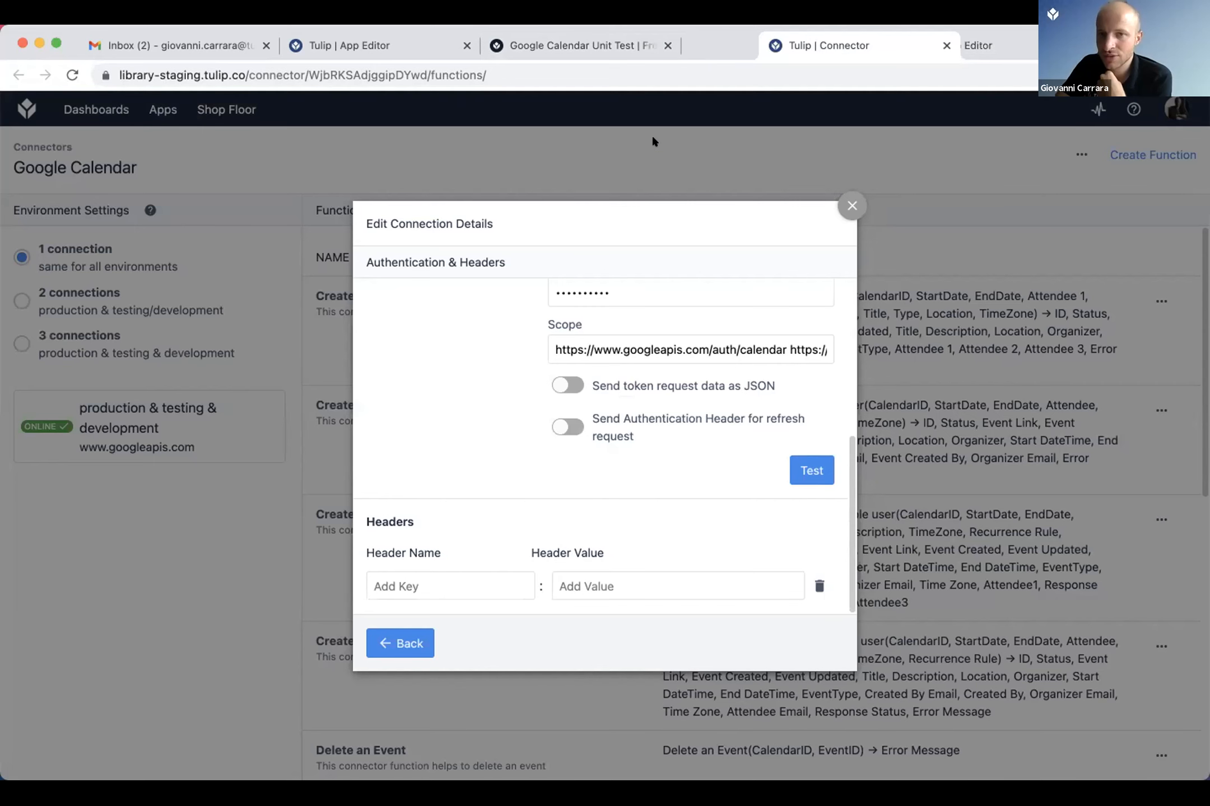
click(606, 48)
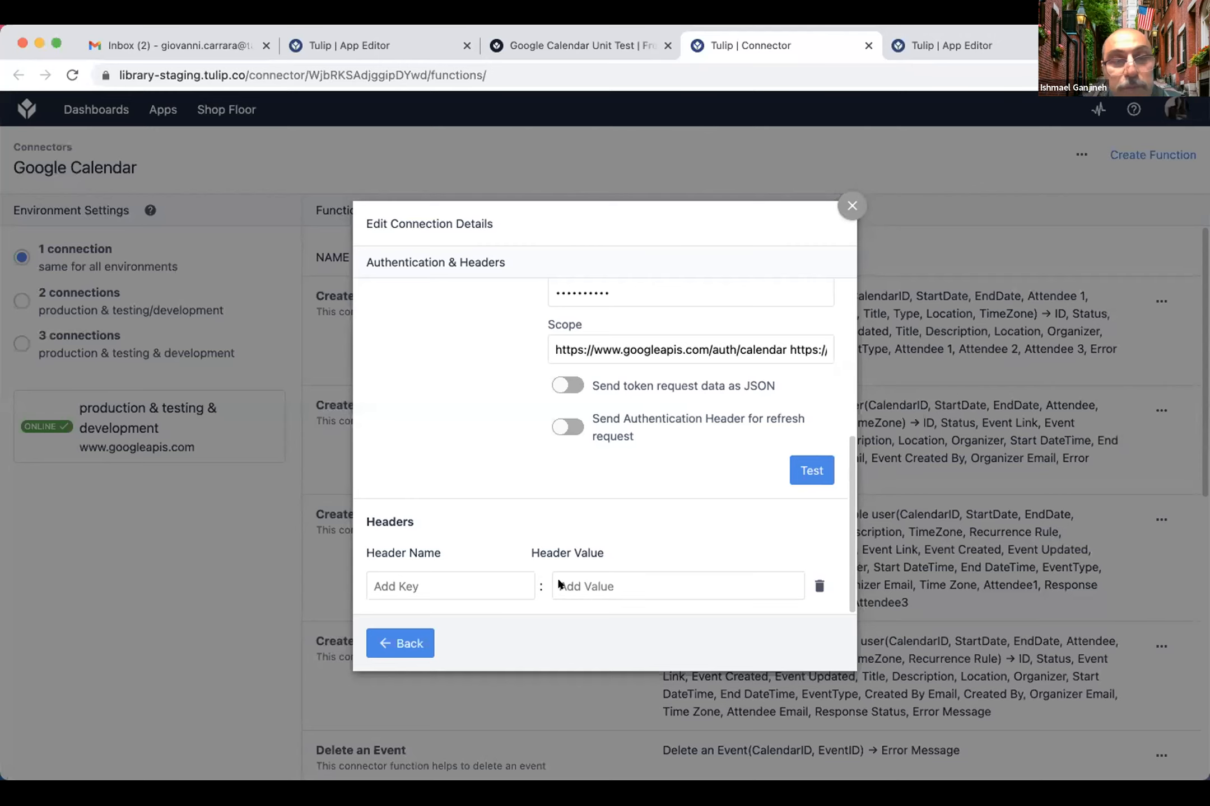
key(Escape)
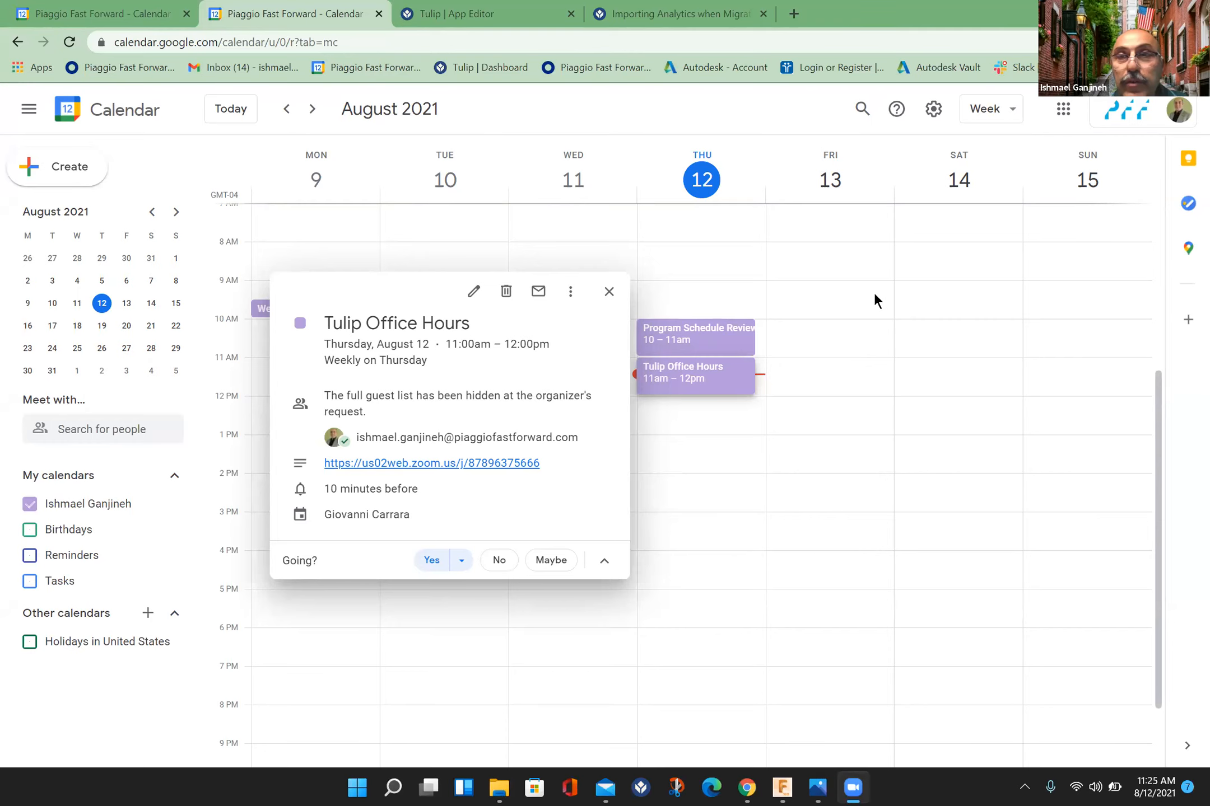
Step: In the Fenders & Lenses to Crown app, move the black border shape on the Completed Sub. Assy. step to X 2, Y -4
click(467, 13)
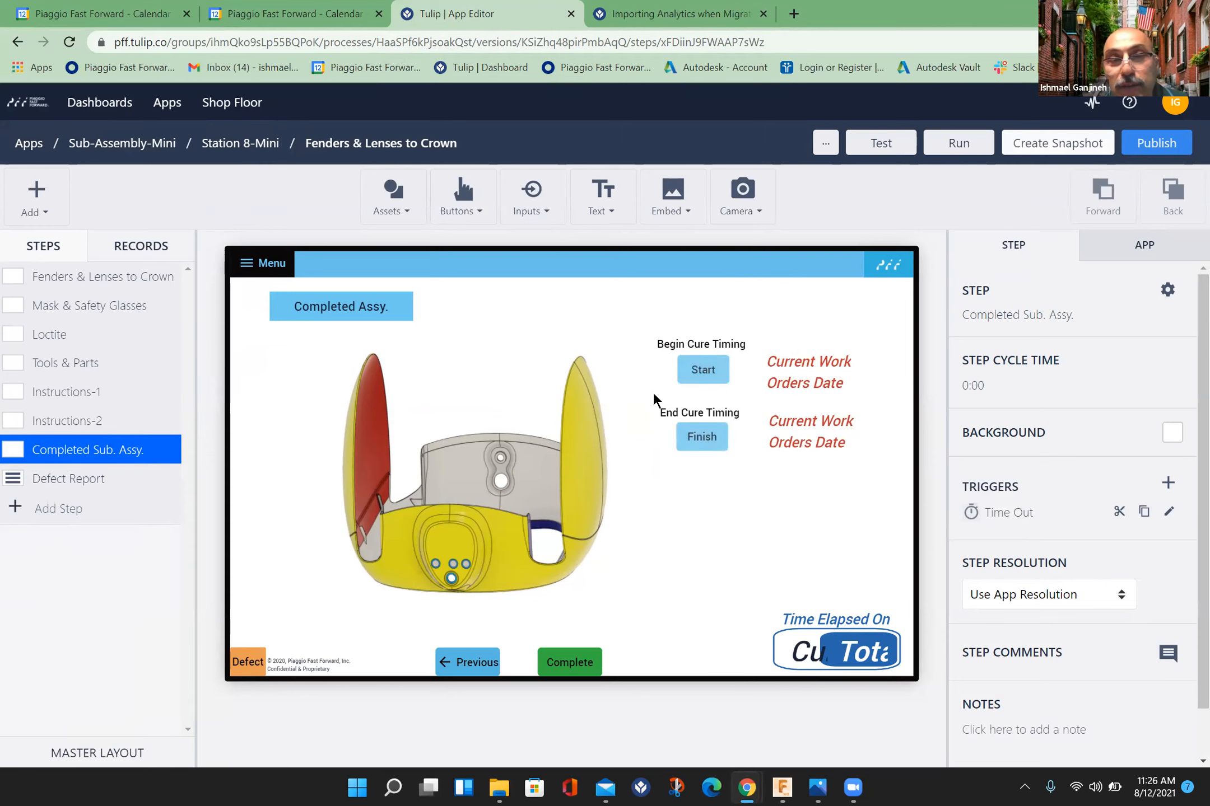
click(644, 479)
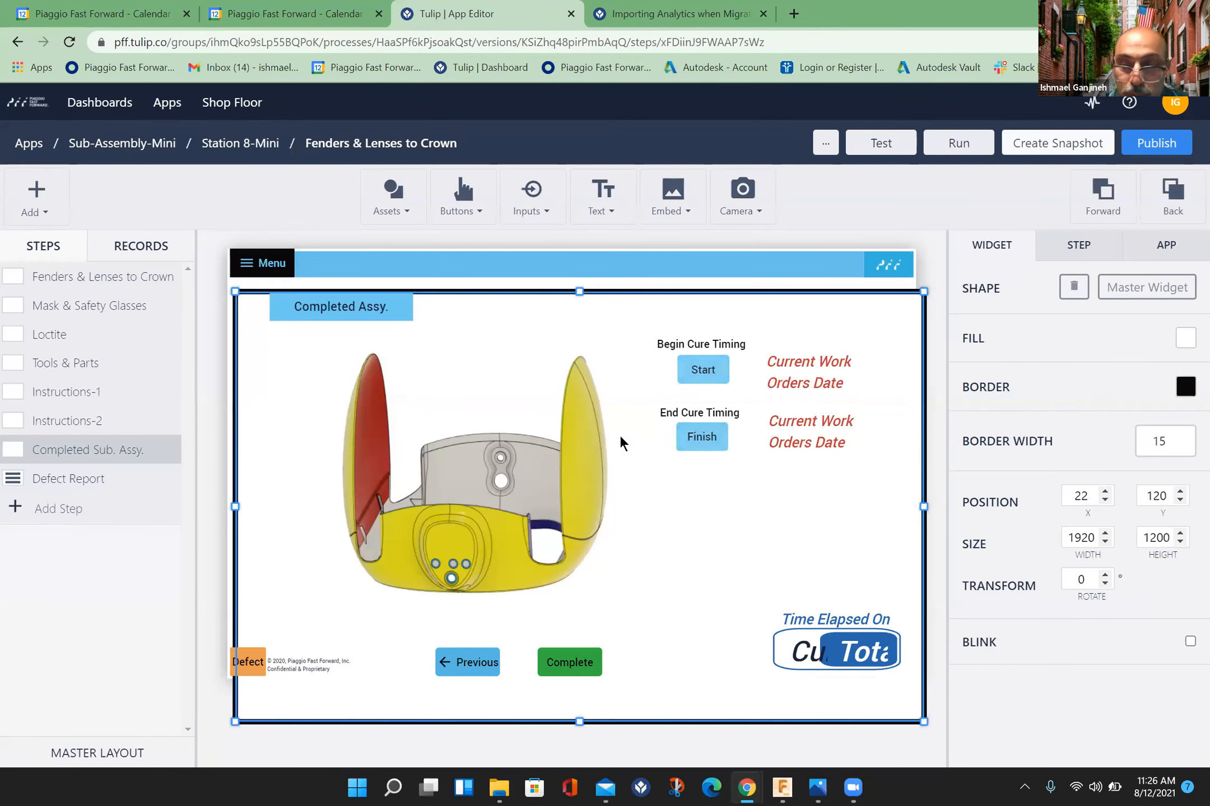
key(Up)
key(Up)
key(Up)
key(Up)
key(Up)
key(Up)
key(Up)
key(Up)
key(Up)
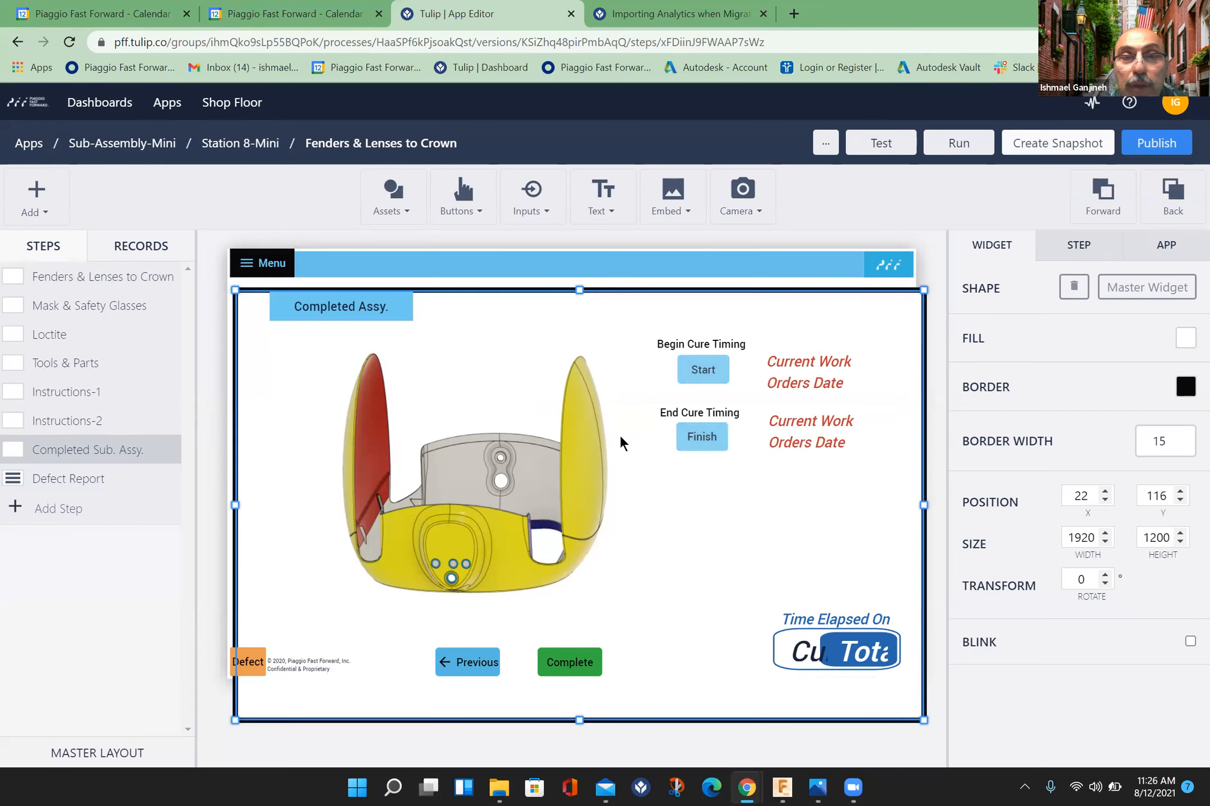
key(Up)
key(Up)
key(Up)
key(Up)
key(Up)
key(Up)
key(Up)
key(Up)
key(Up)
key(Up)
key(Up)
key(Up)
key(Up)
key(Up)
key(Up)
key(Up)
key(Up)
key(Up)
key(Up)
key(Up)
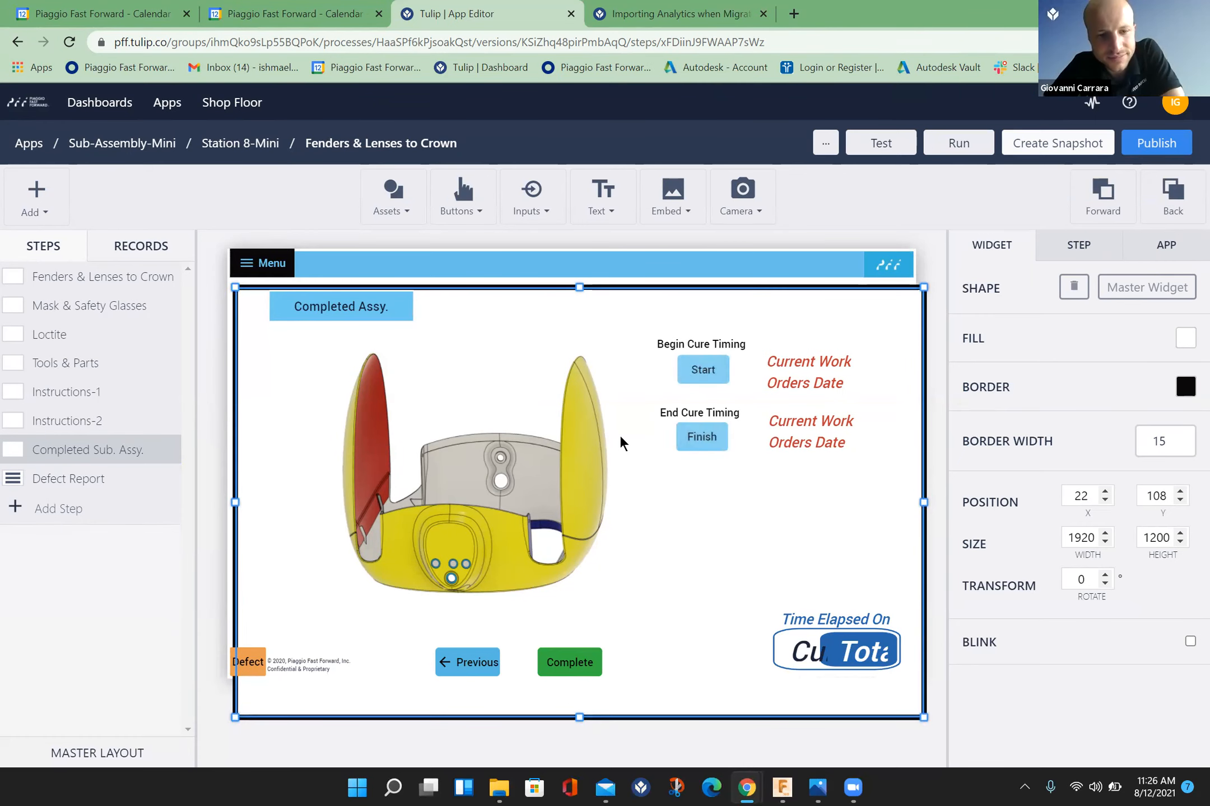
key(shift+Up)
key(shift+Up)
key(shift+Up)
key(shift+Up)
key(shift+Up)
key(shift+Up)
key(shift+Up)
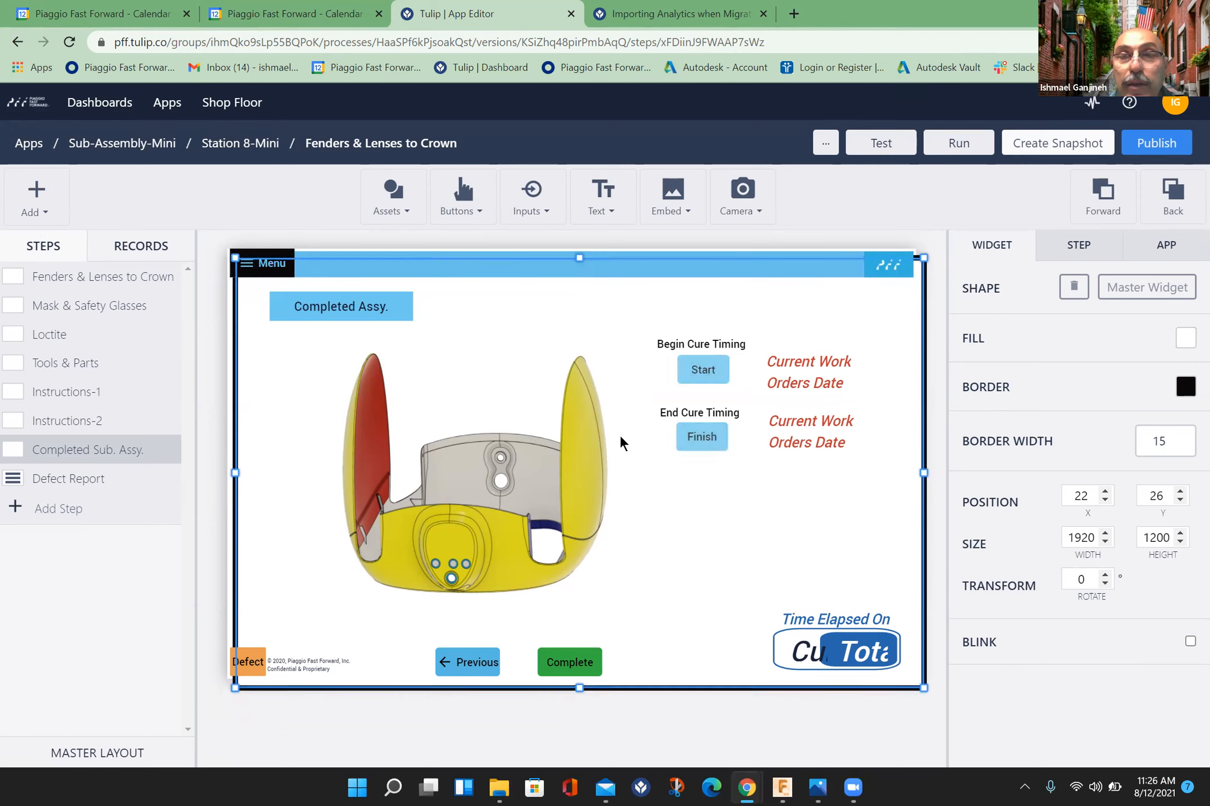
key(shift+Left)
key(shift+Left)
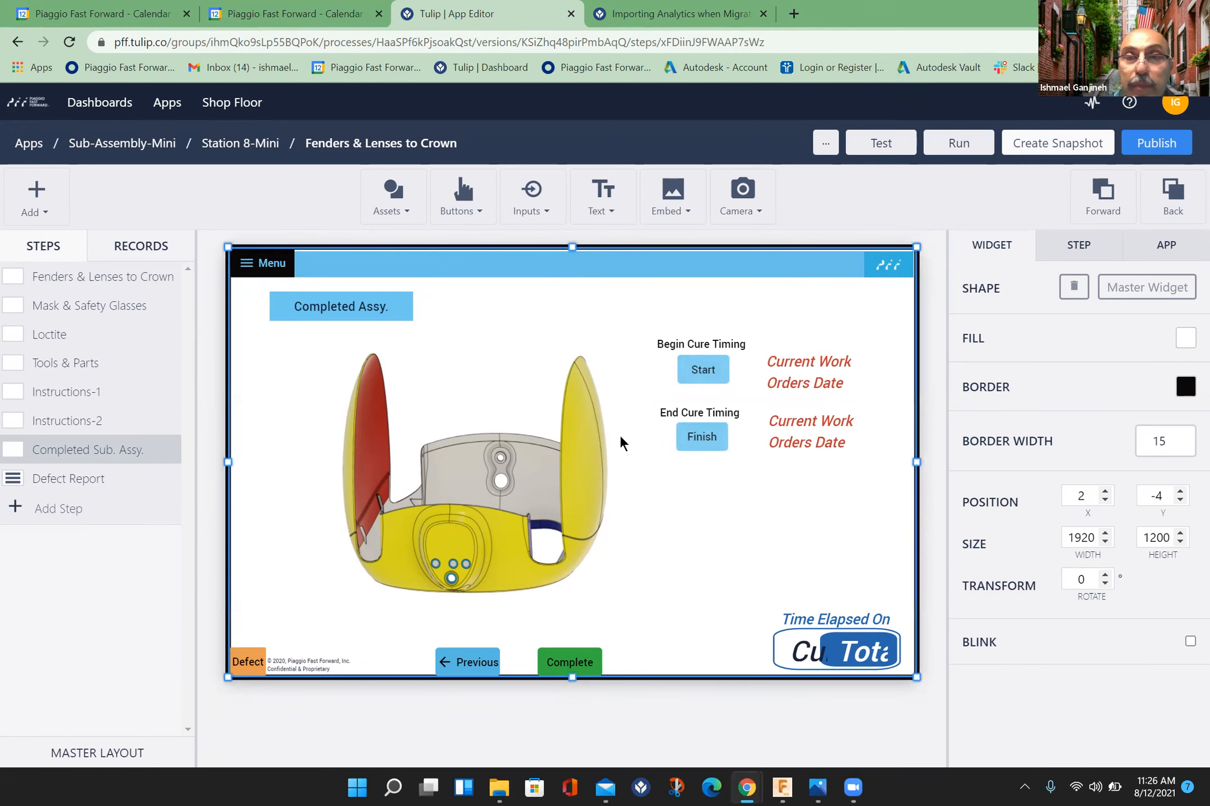
click(753, 713)
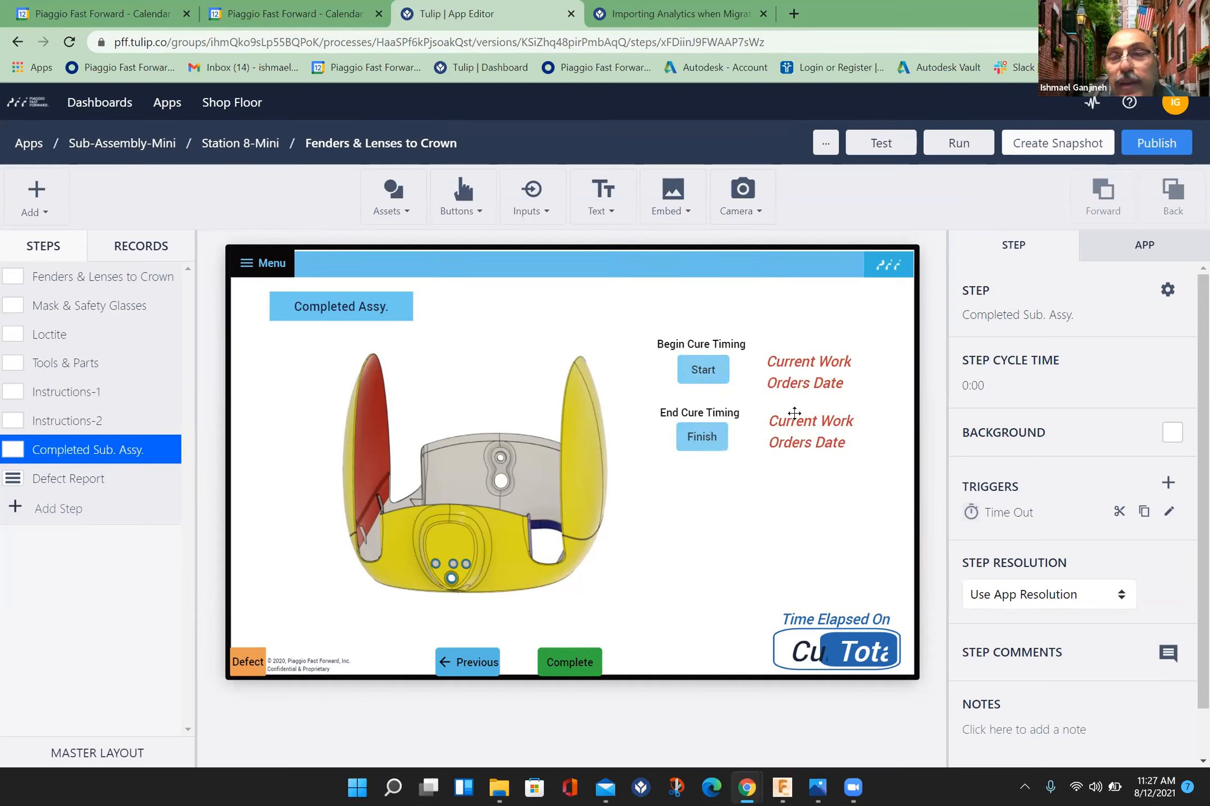
Step: Review the app's variables, their types and where they are used, and close the variable list
click(783, 372)
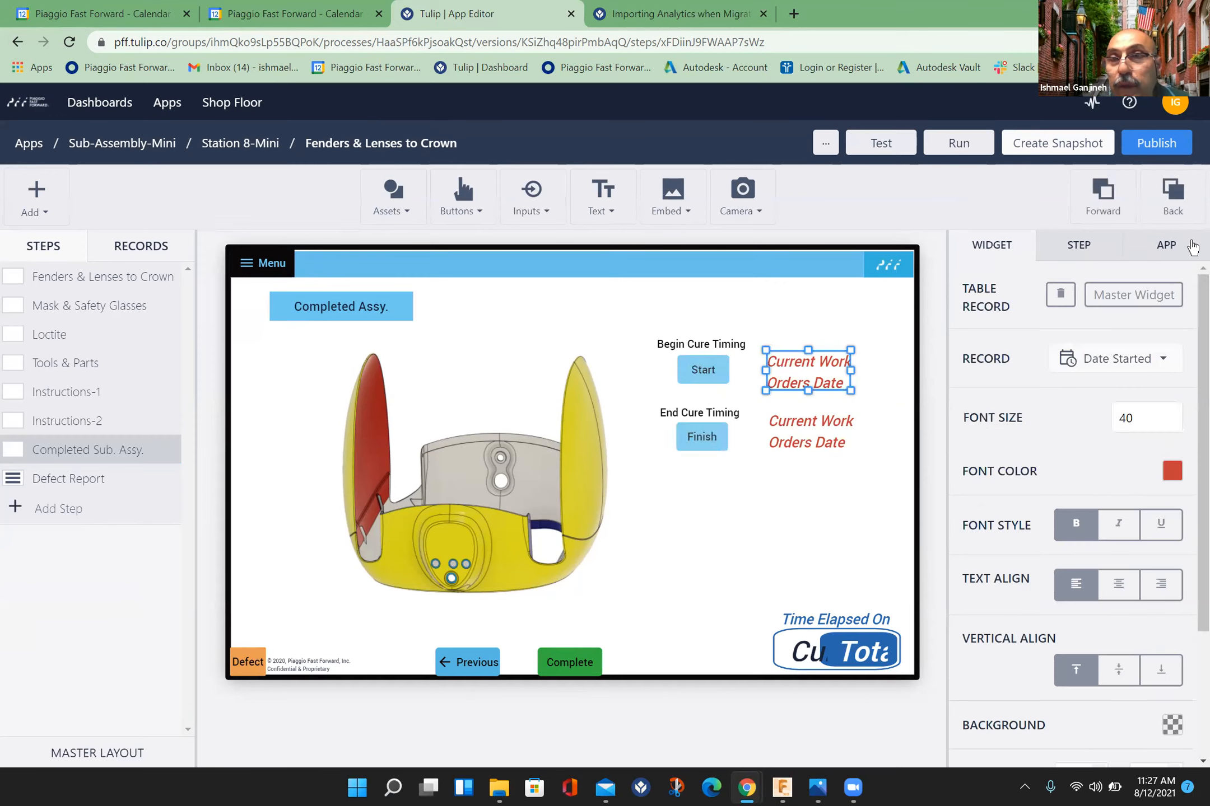
click(1188, 247)
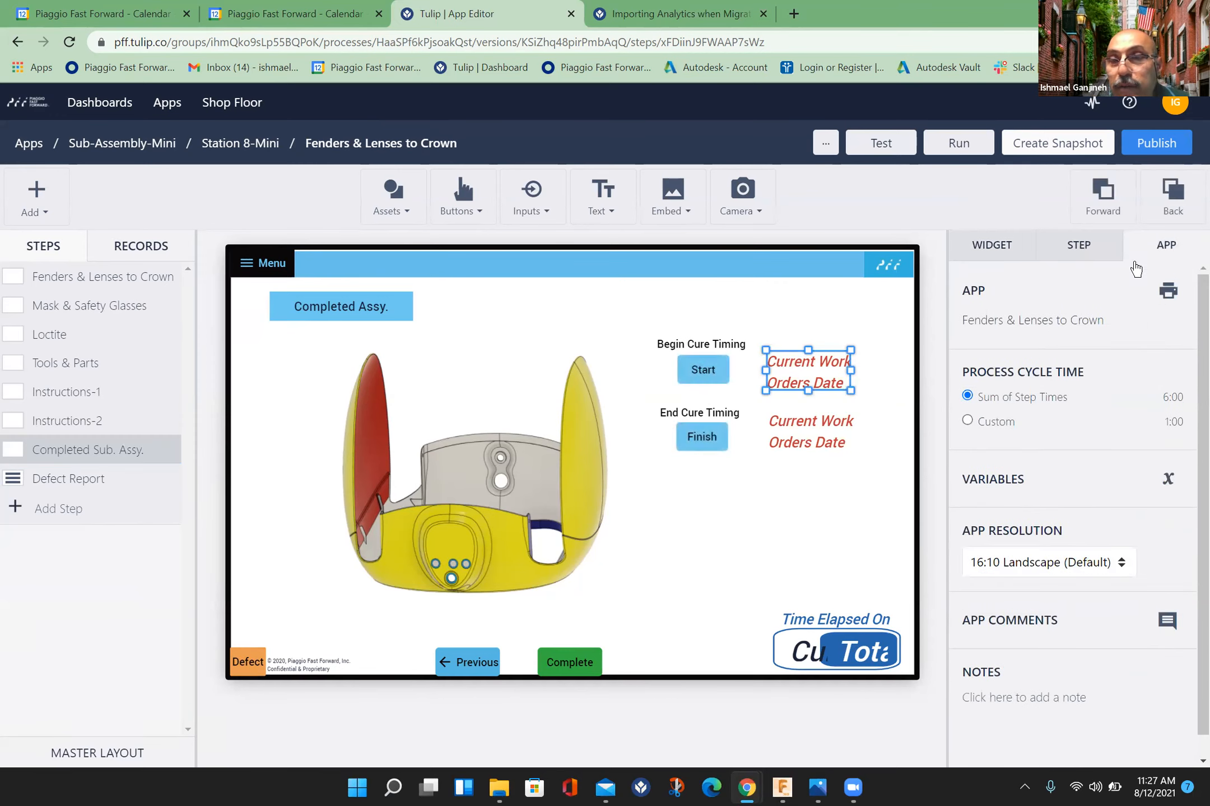
click(1173, 476)
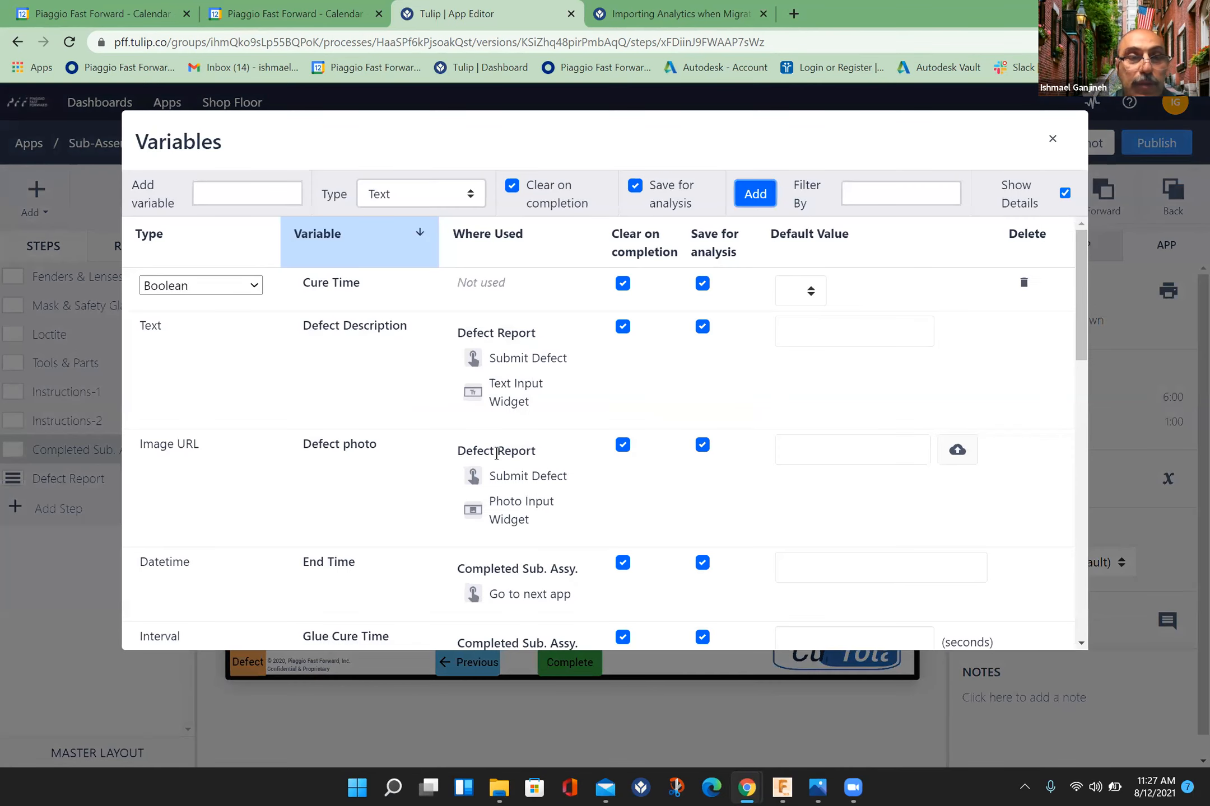
scroll(496, 453, down, 12)
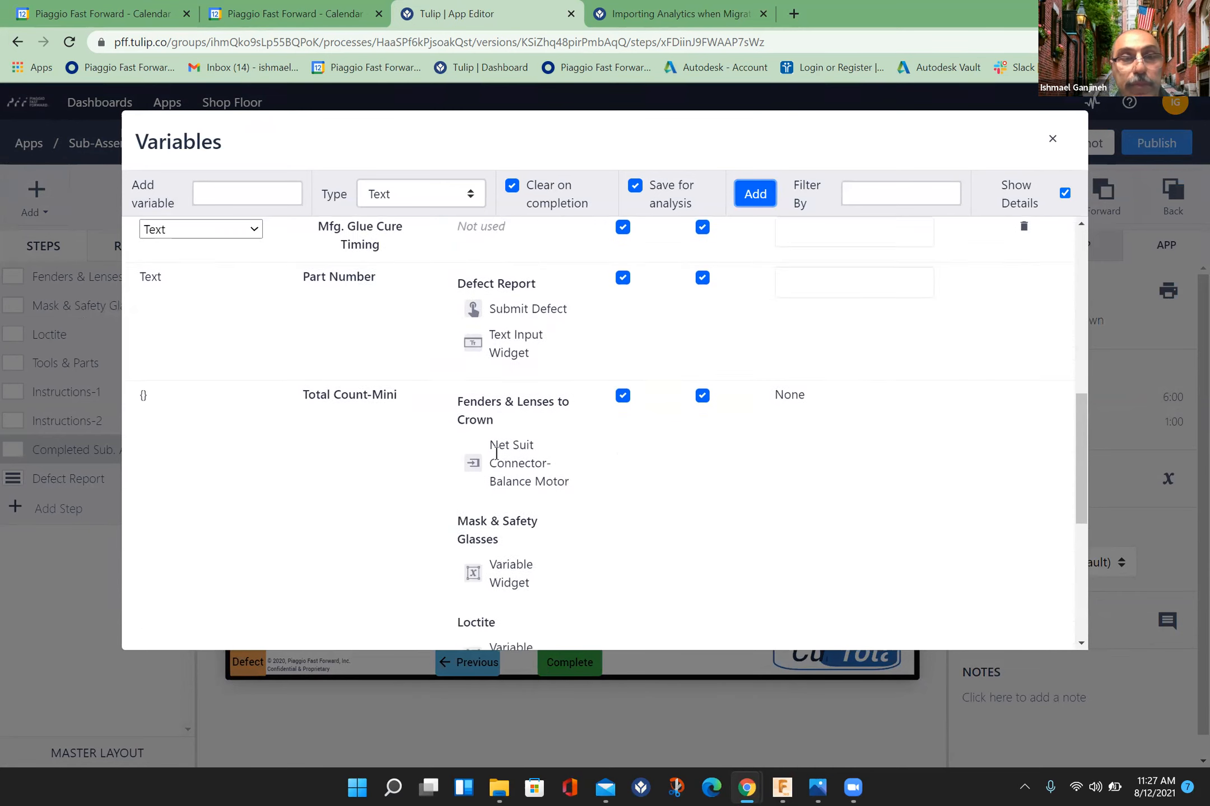
scroll(496, 453, down, 2)
scroll(496, 454, up, 5)
scroll(496, 454, down, 7)
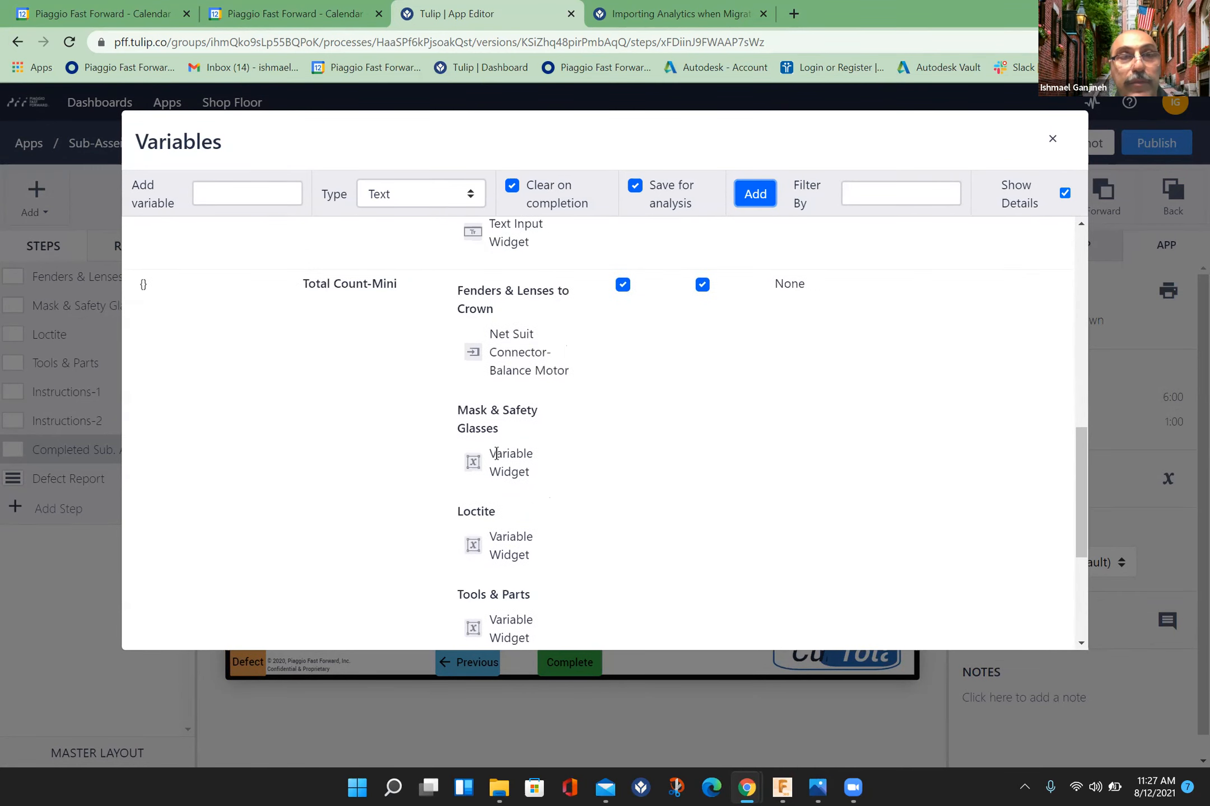
scroll(496, 454, up, 10)
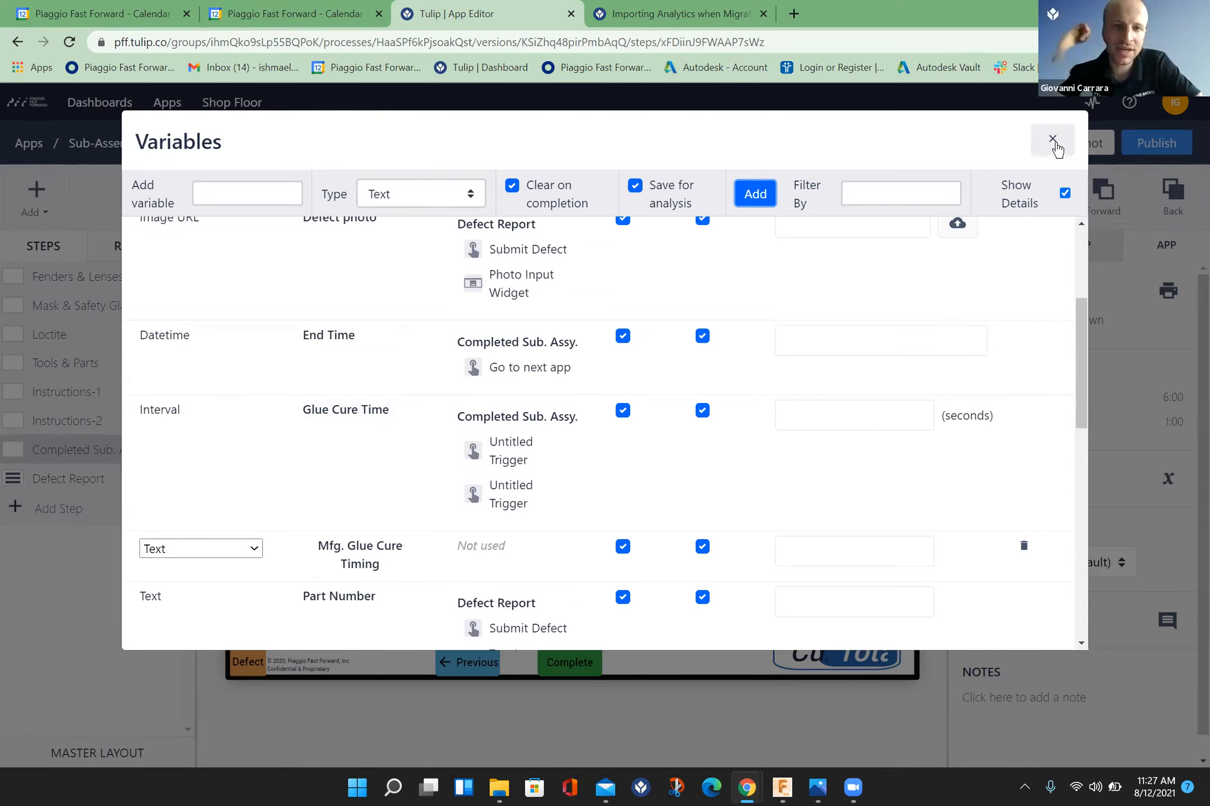
click(1052, 139)
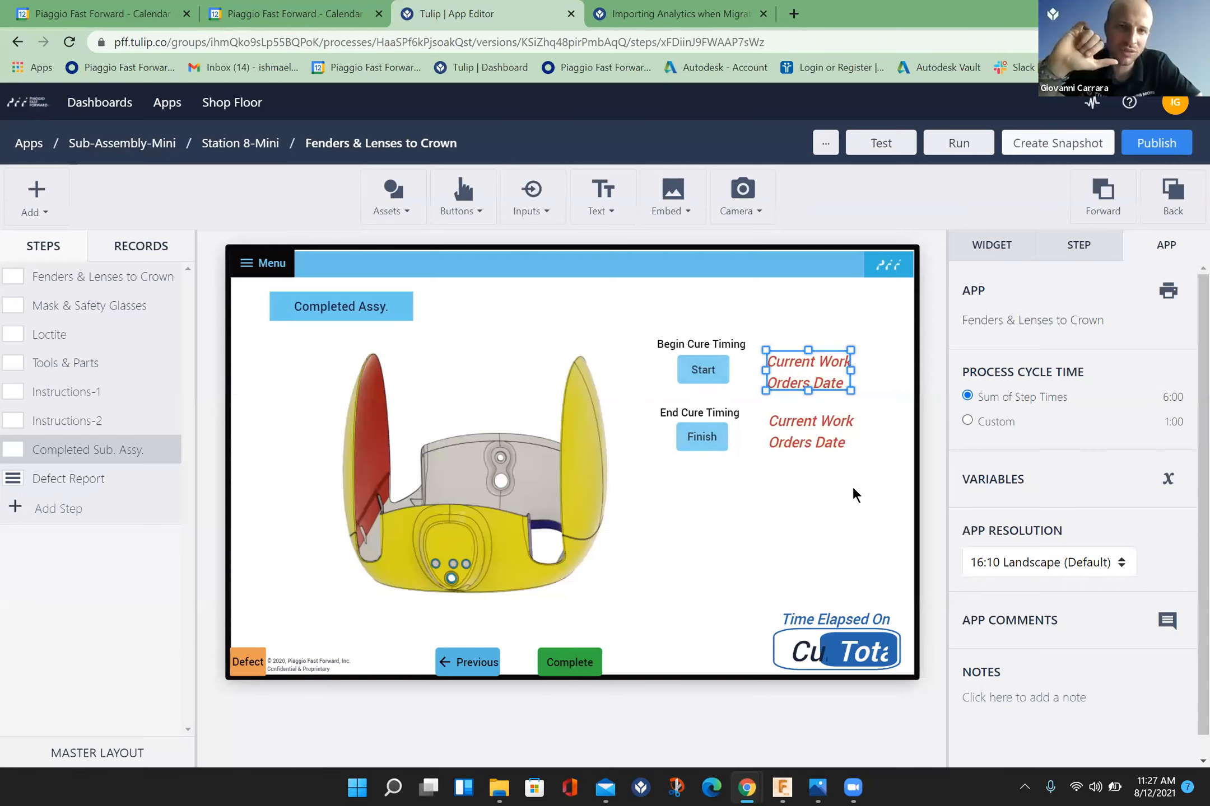
click(820, 727)
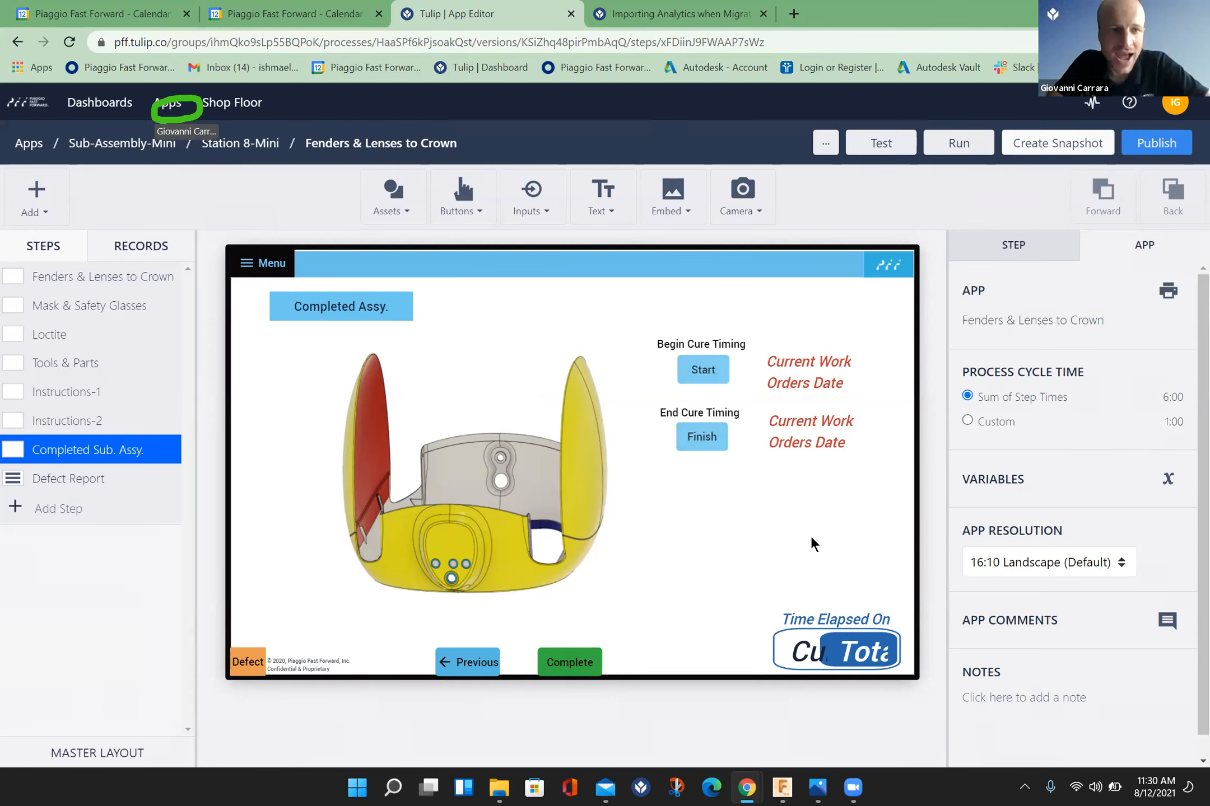
Step: Create a new Tulip table named "Curing Times" and open it
mouse_move(167, 112)
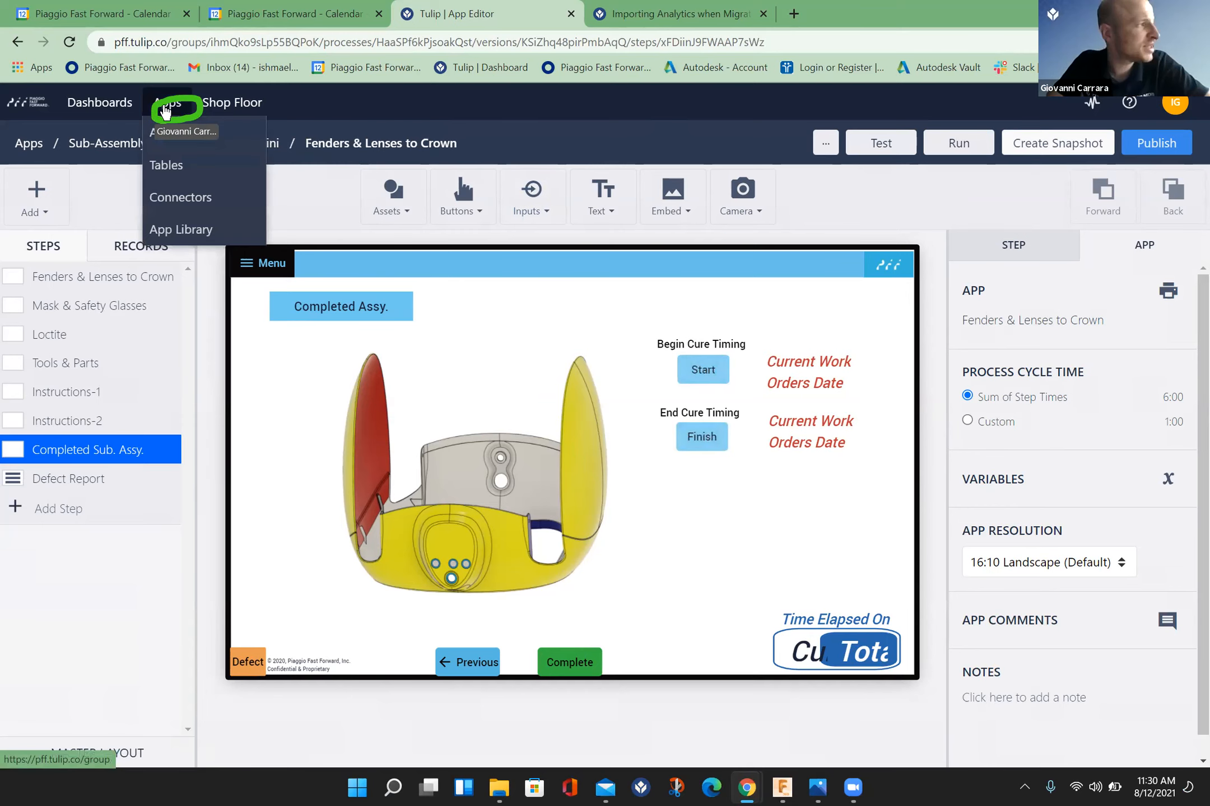
click(162, 173)
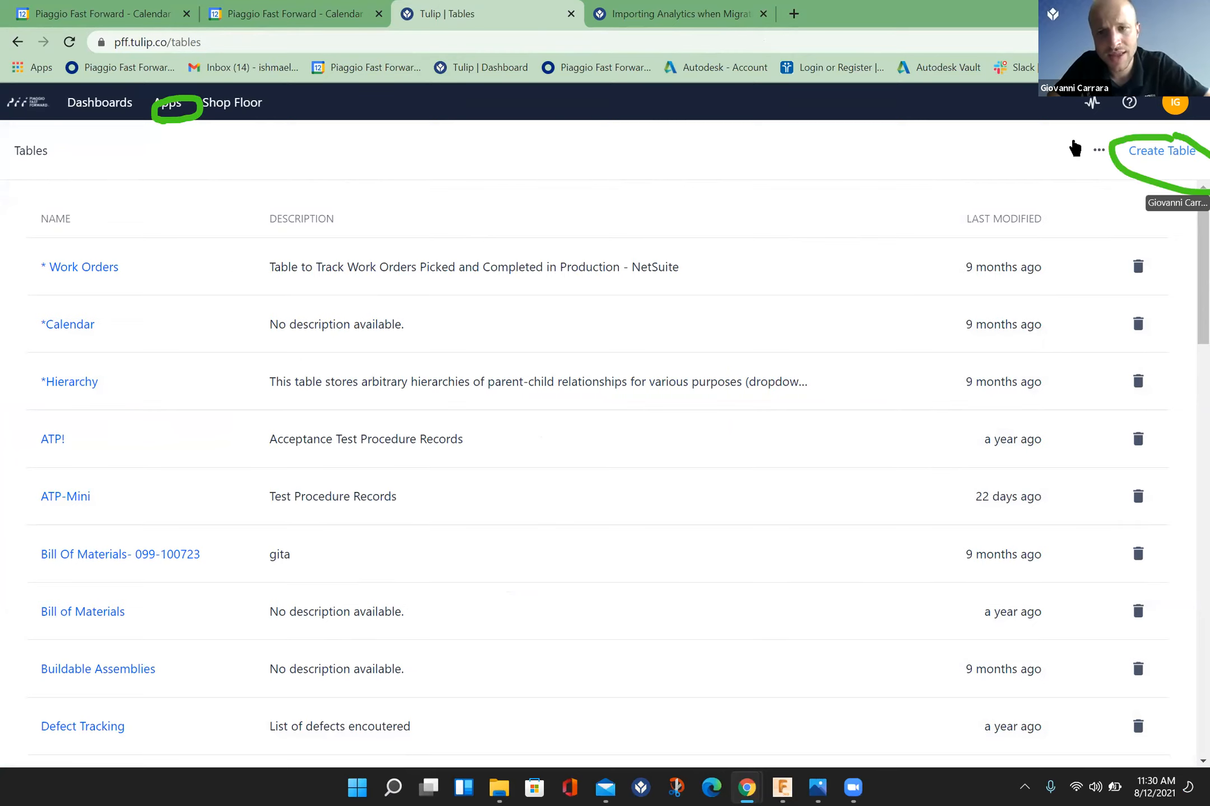
click(1154, 159)
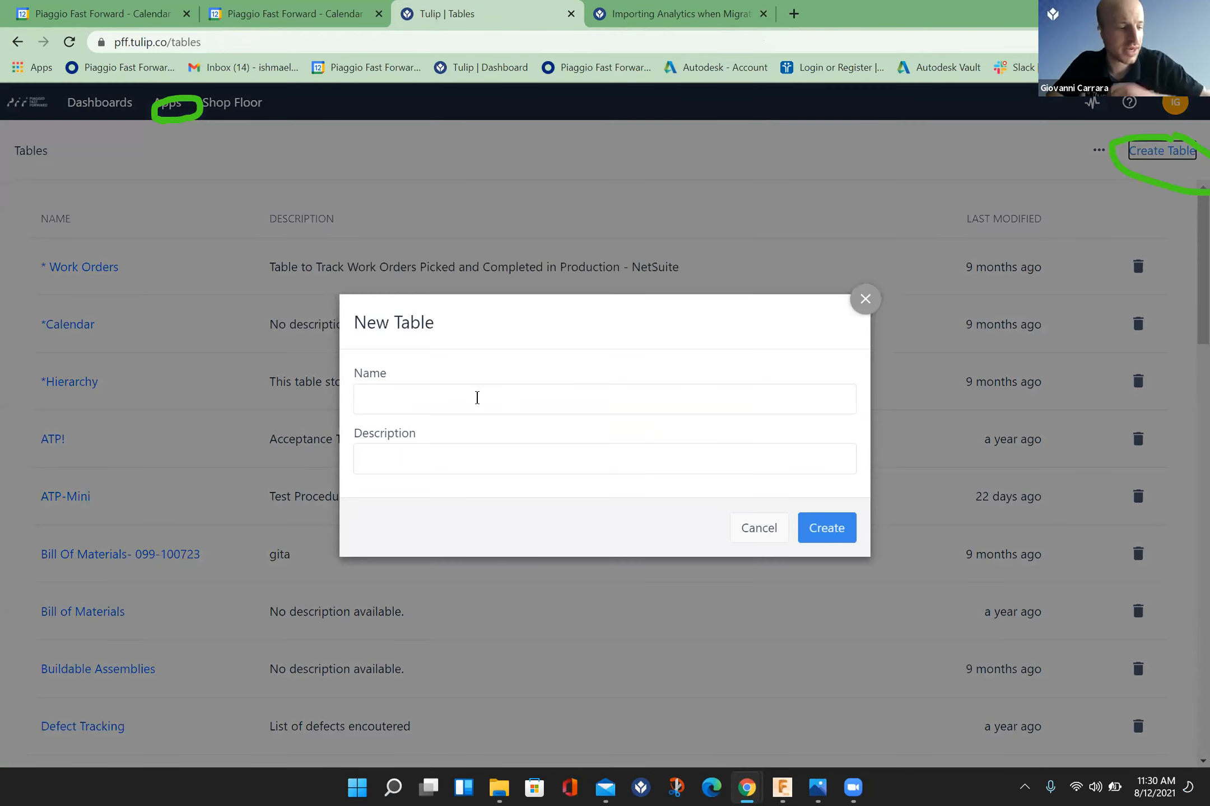
click(477, 398)
text(Curing Times)
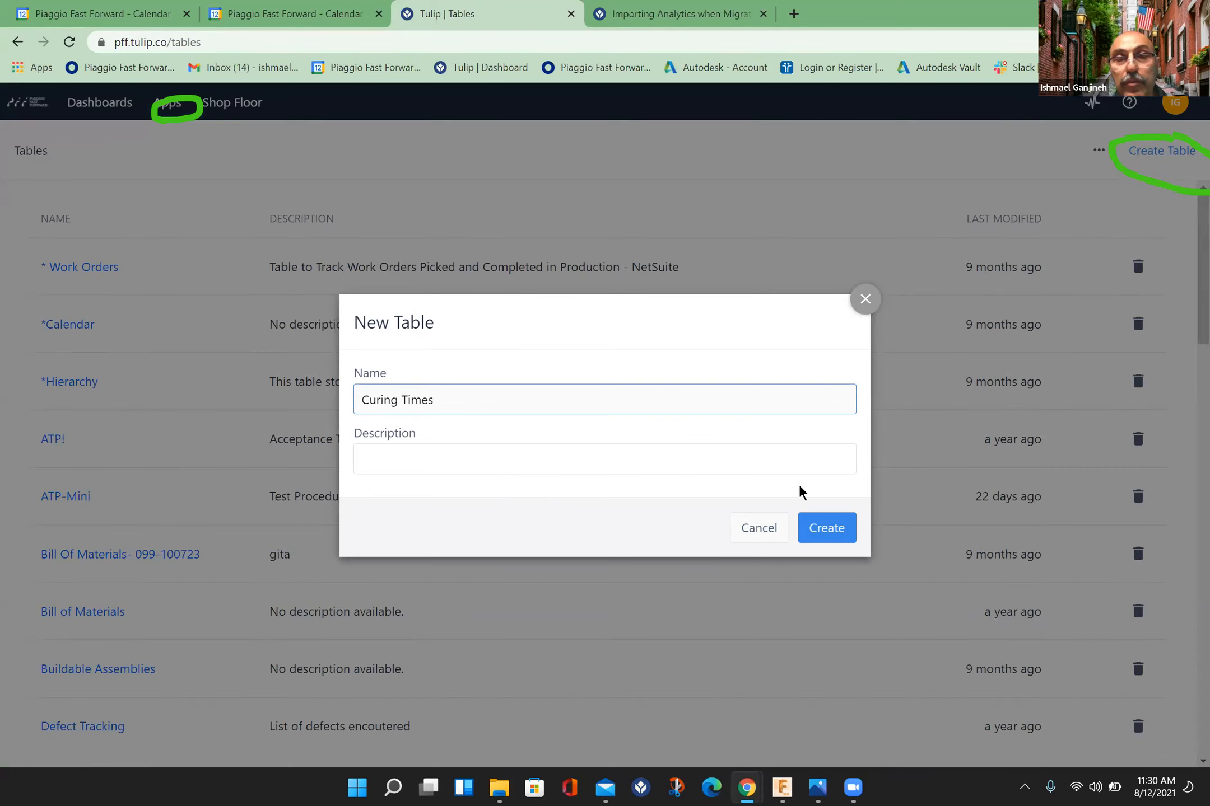
click(824, 529)
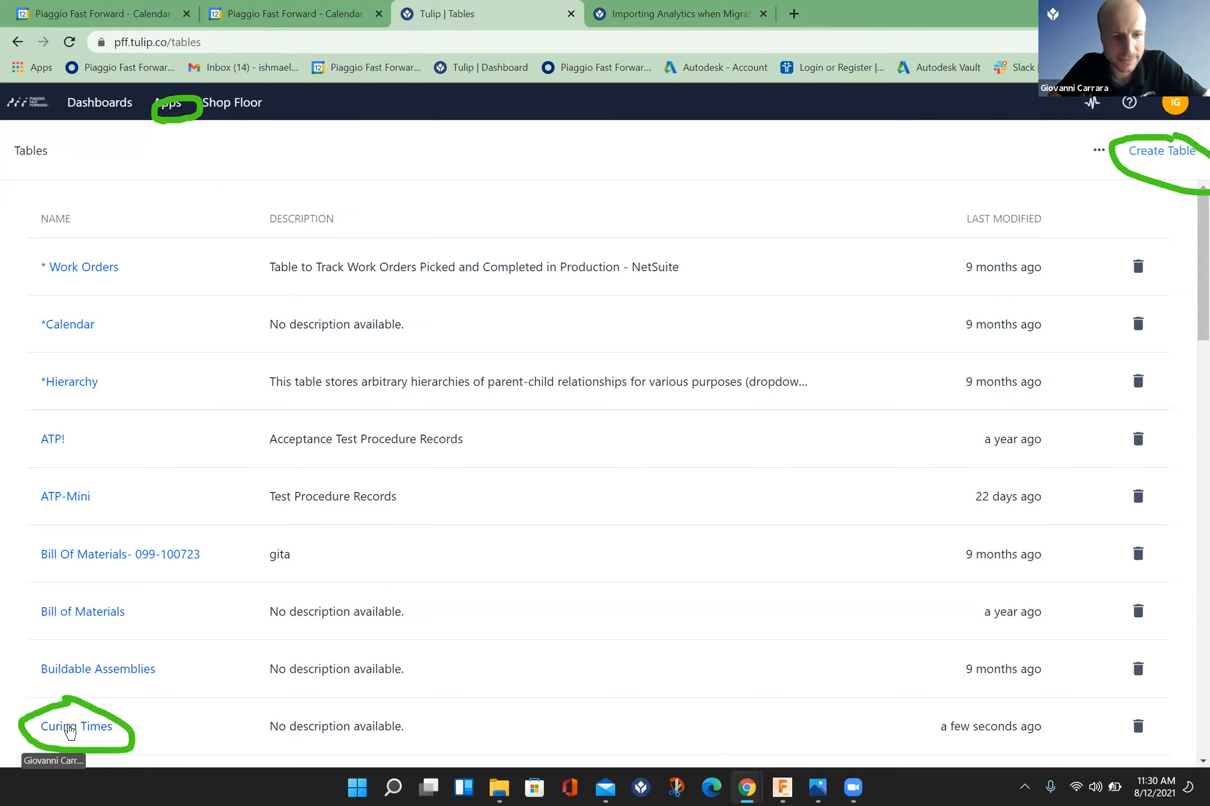
click(70, 728)
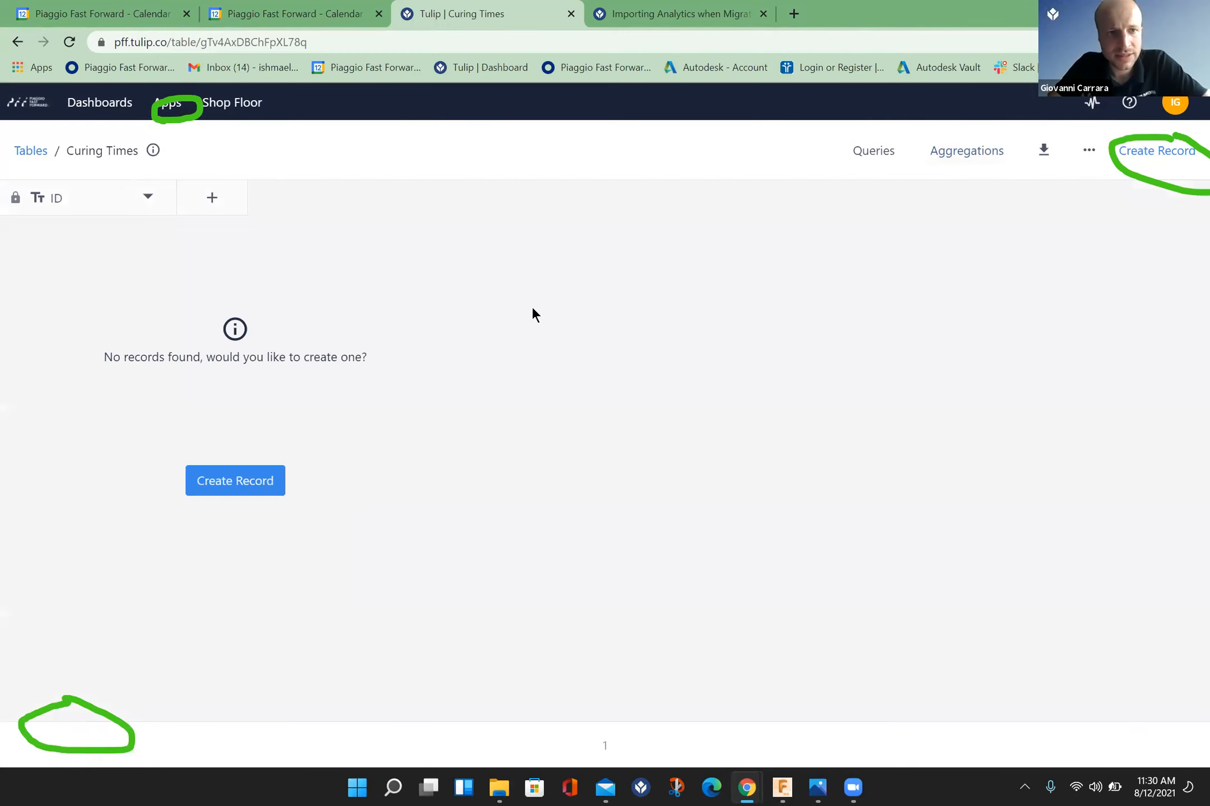
Step: Add a Datetime field labelled "Curing Start Time" to the Curing Times table
click(216, 197)
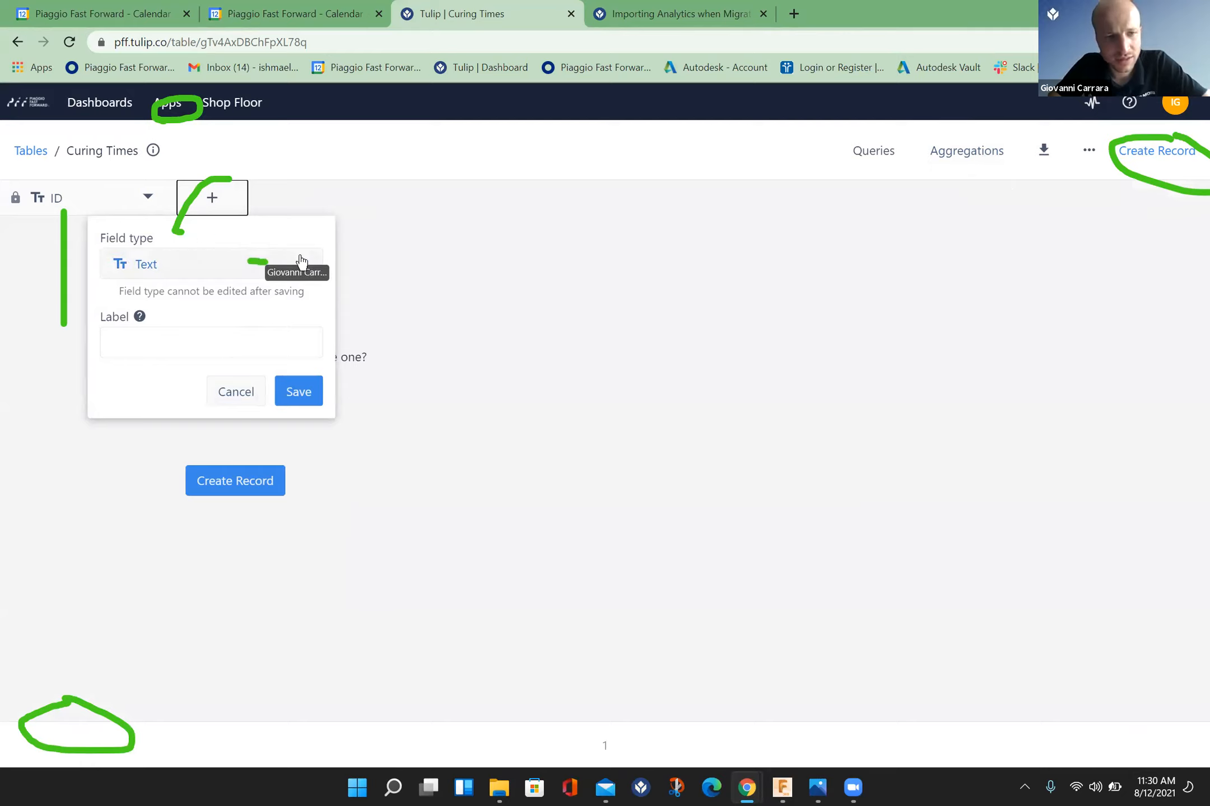
click(302, 261)
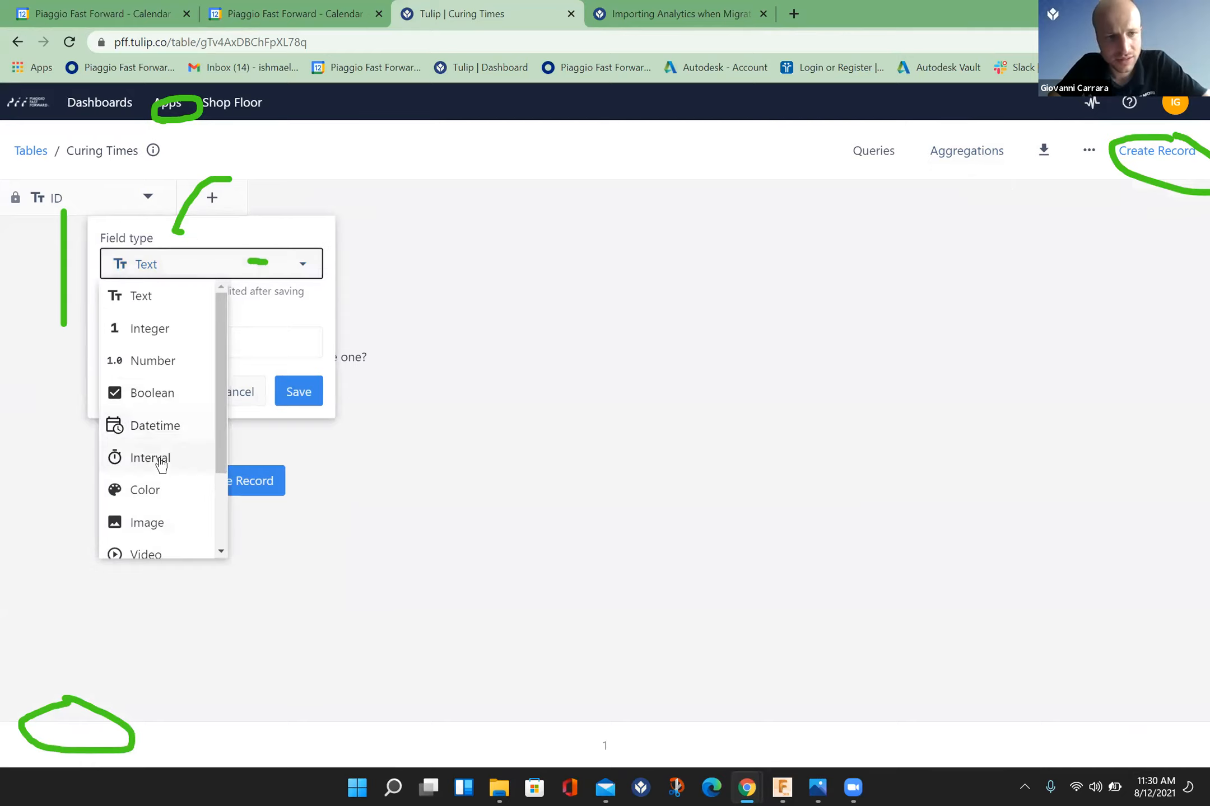
click(161, 428)
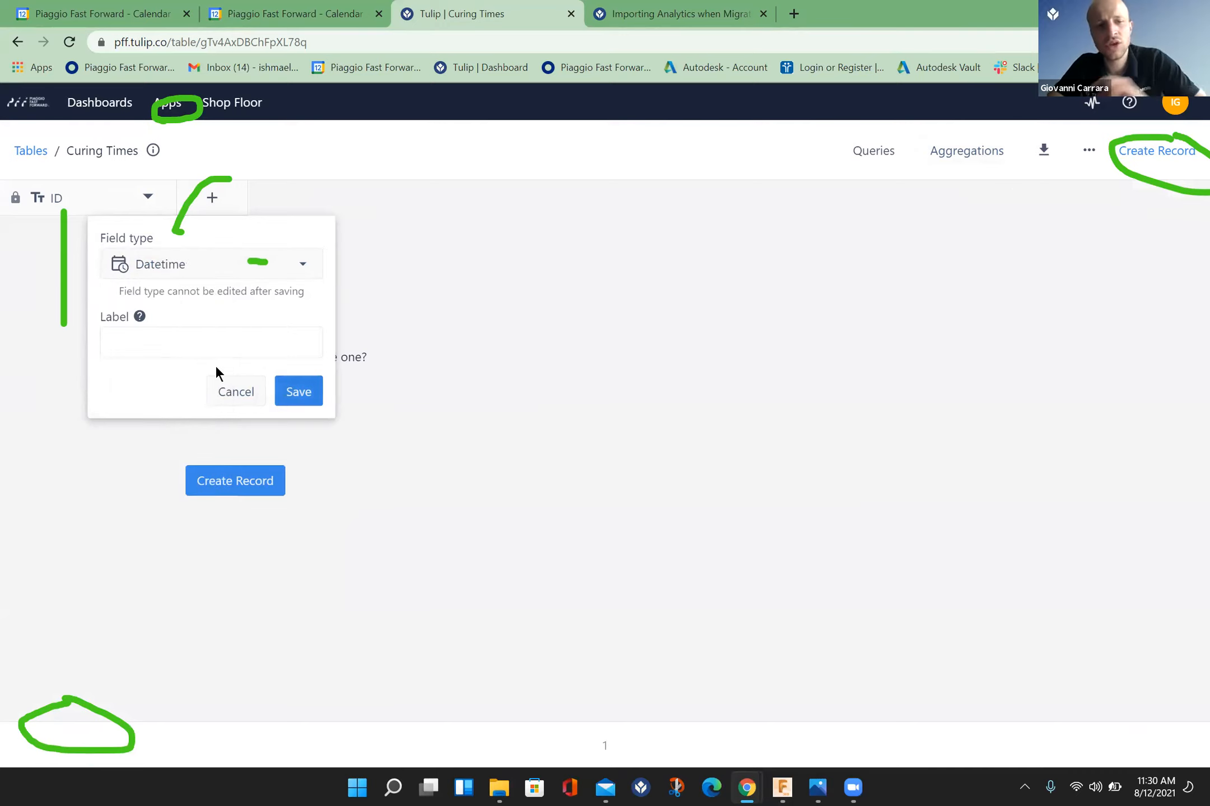
click(209, 347)
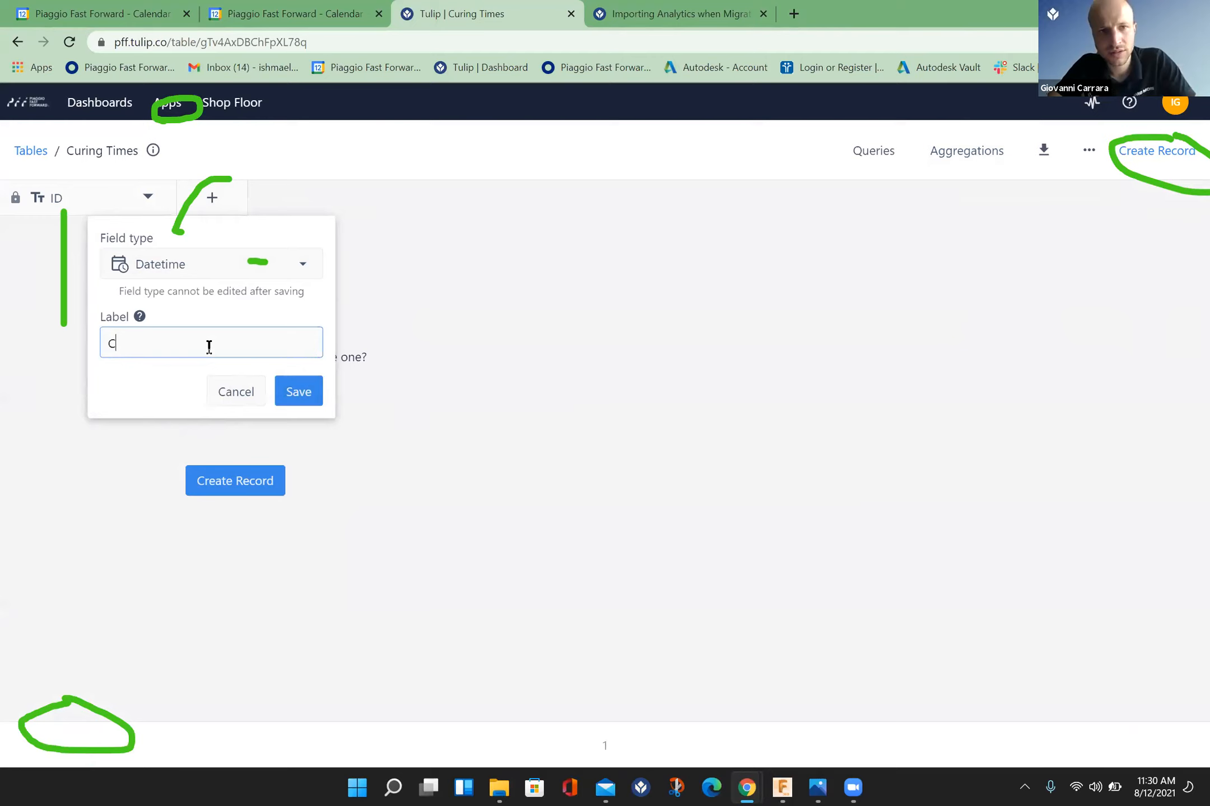
text(Cur)
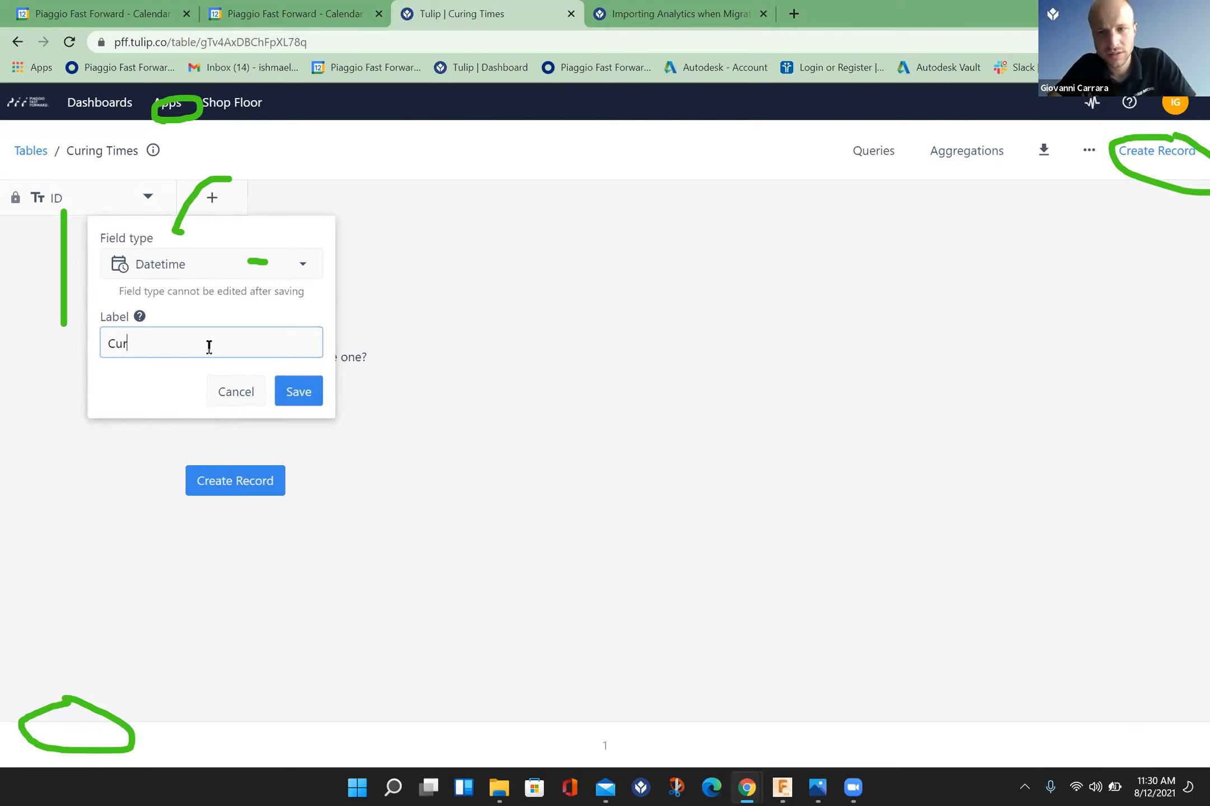
text(ing Start Time)
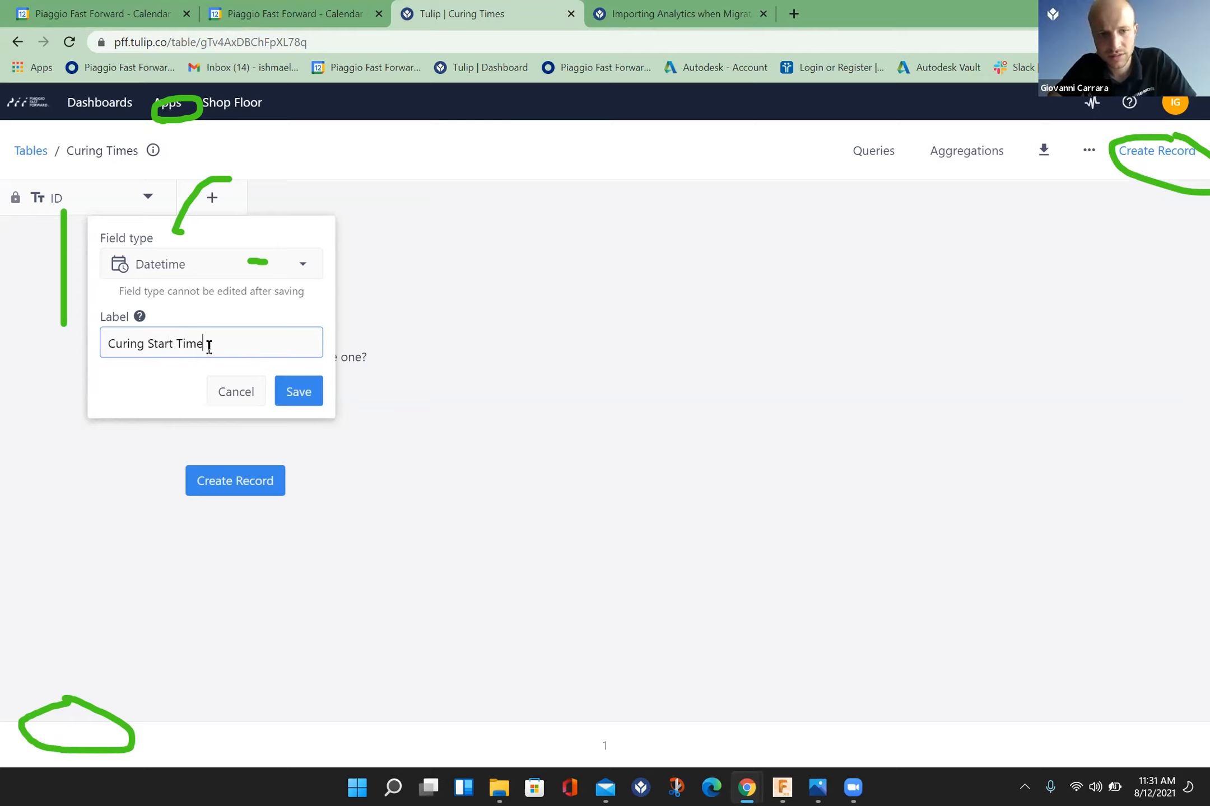
click(297, 394)
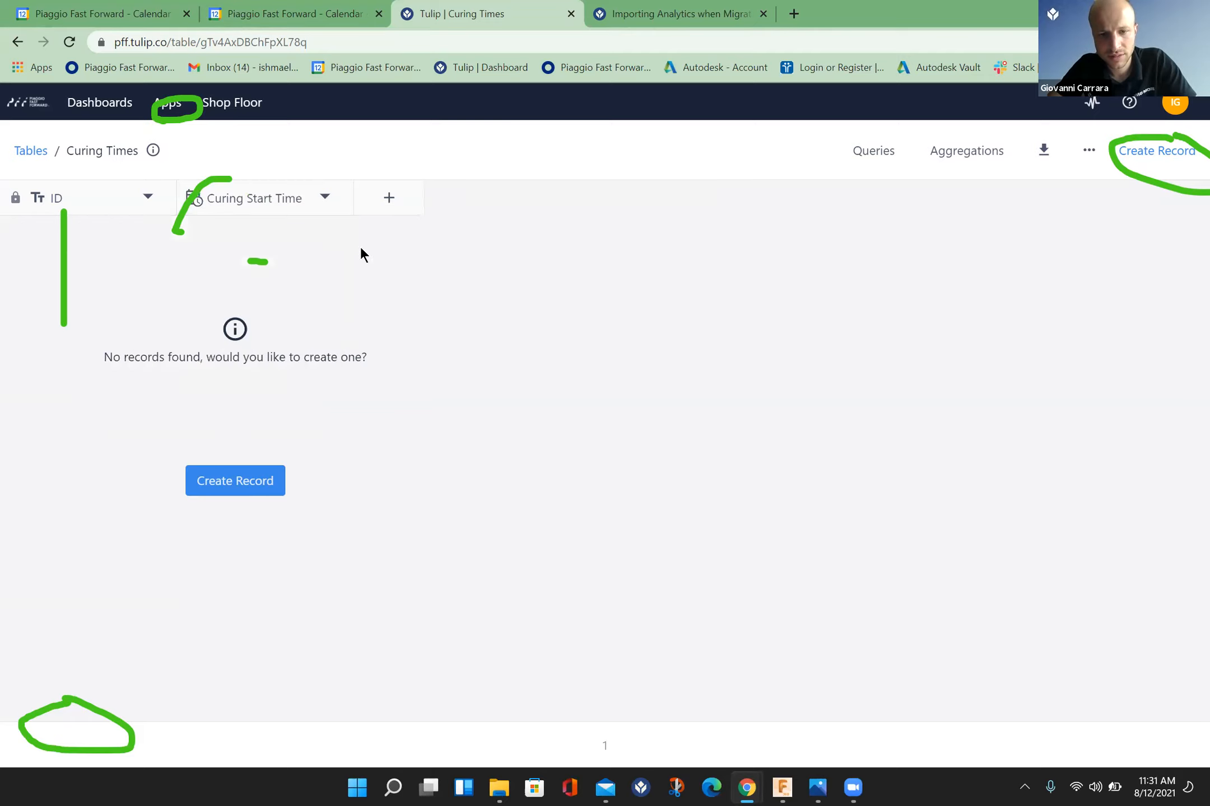
Step: Add a second Datetime field labelled "Curing End Time" to the Curing Times table
click(399, 212)
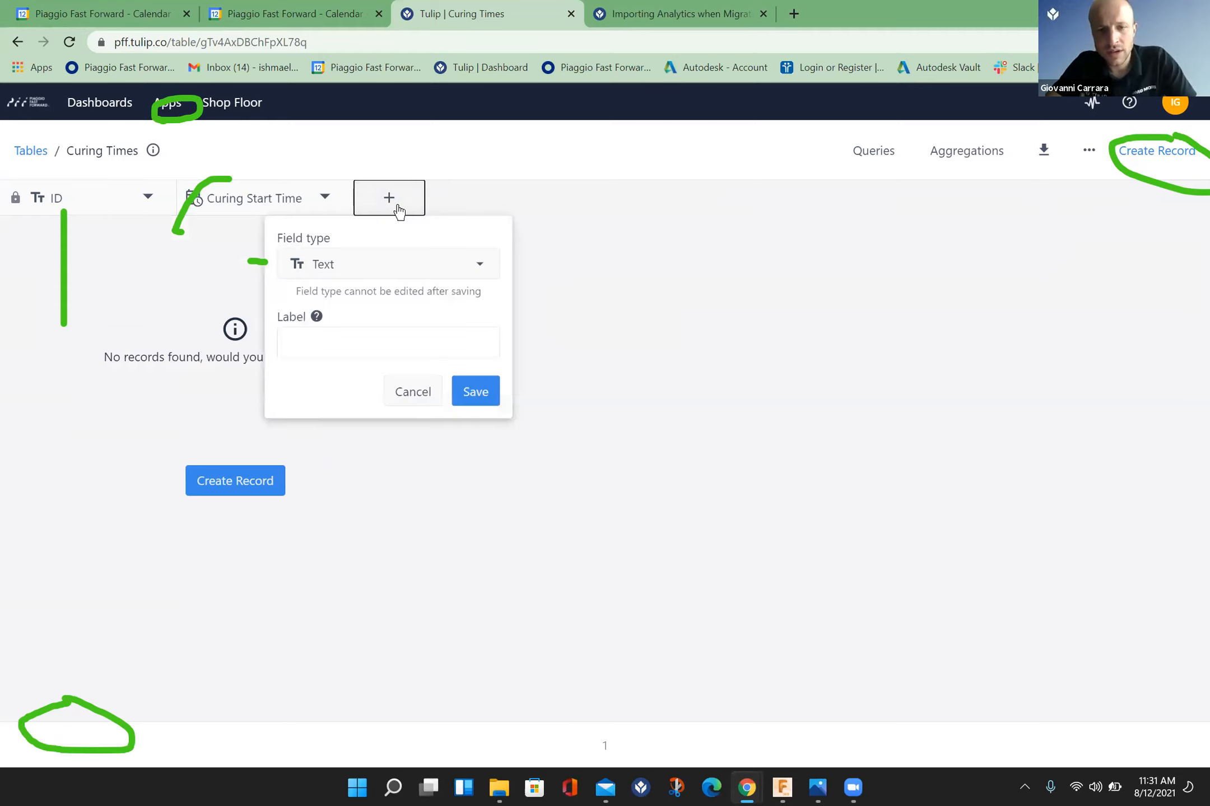
click(487, 266)
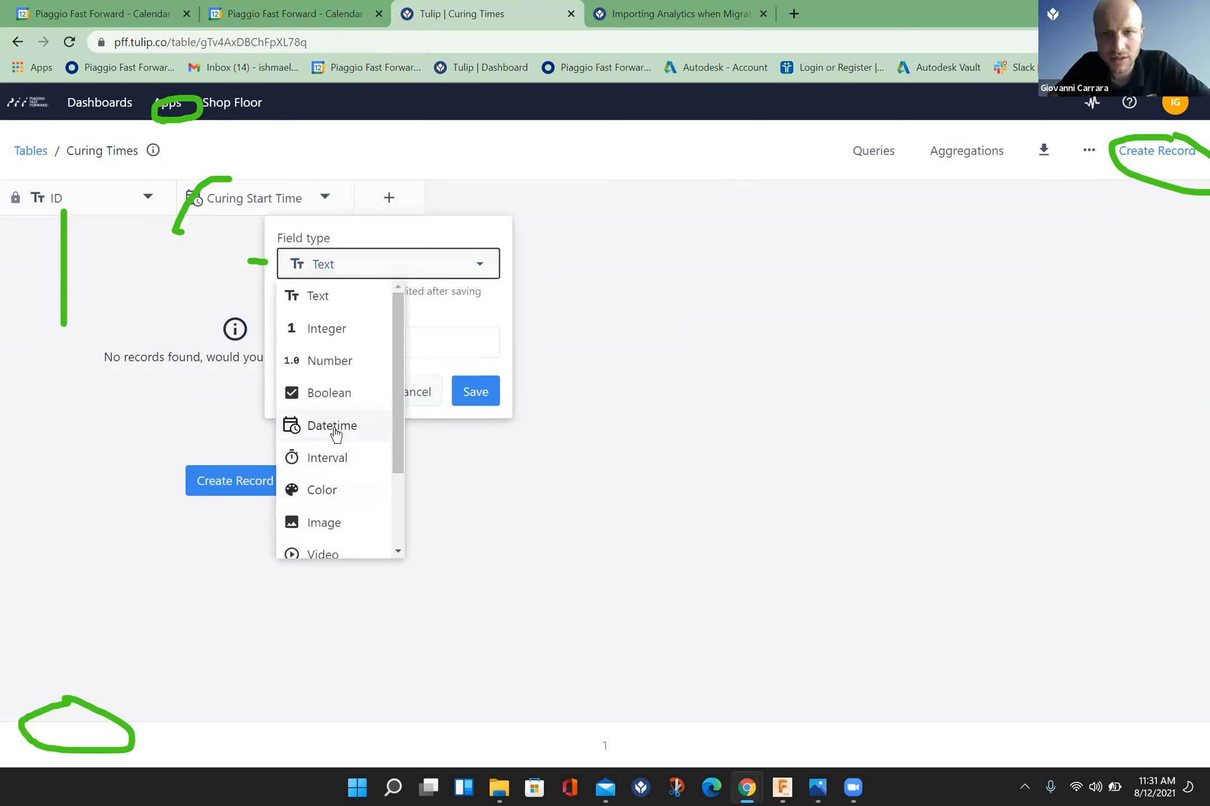
click(335, 435)
text(C)
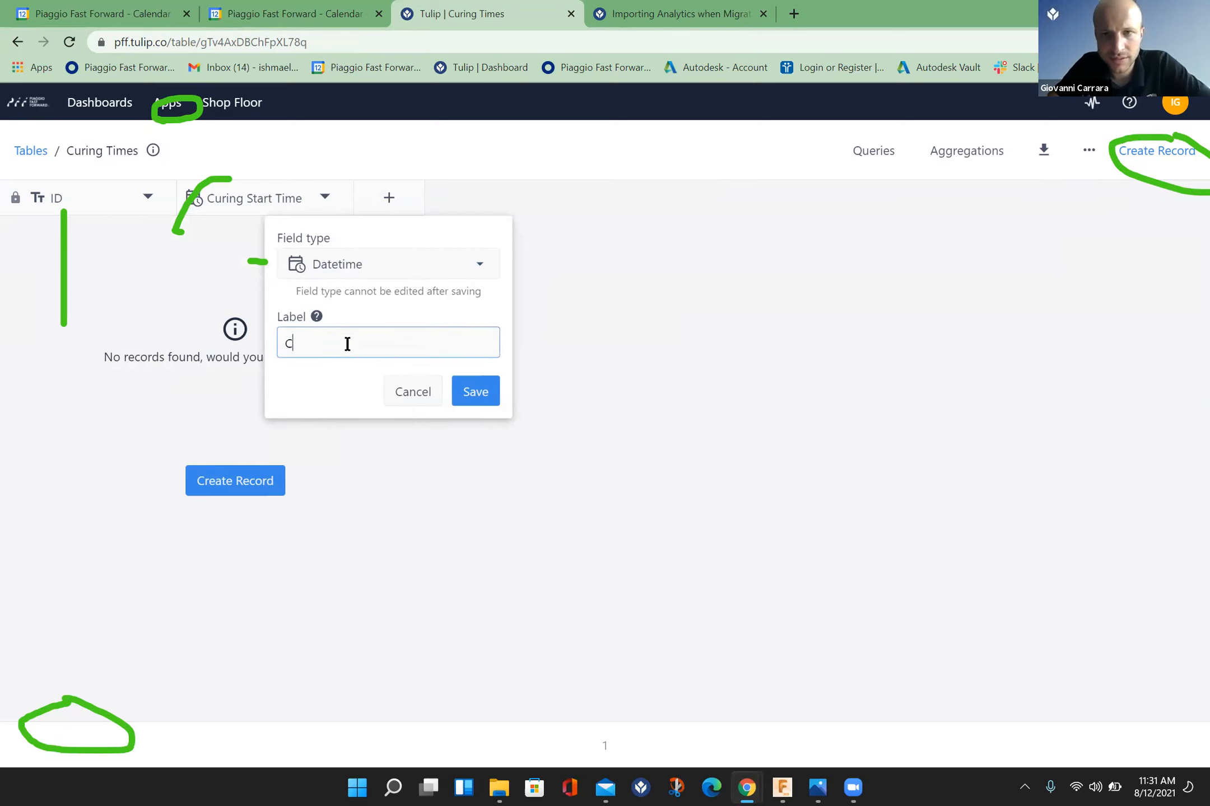
text(uring End Time)
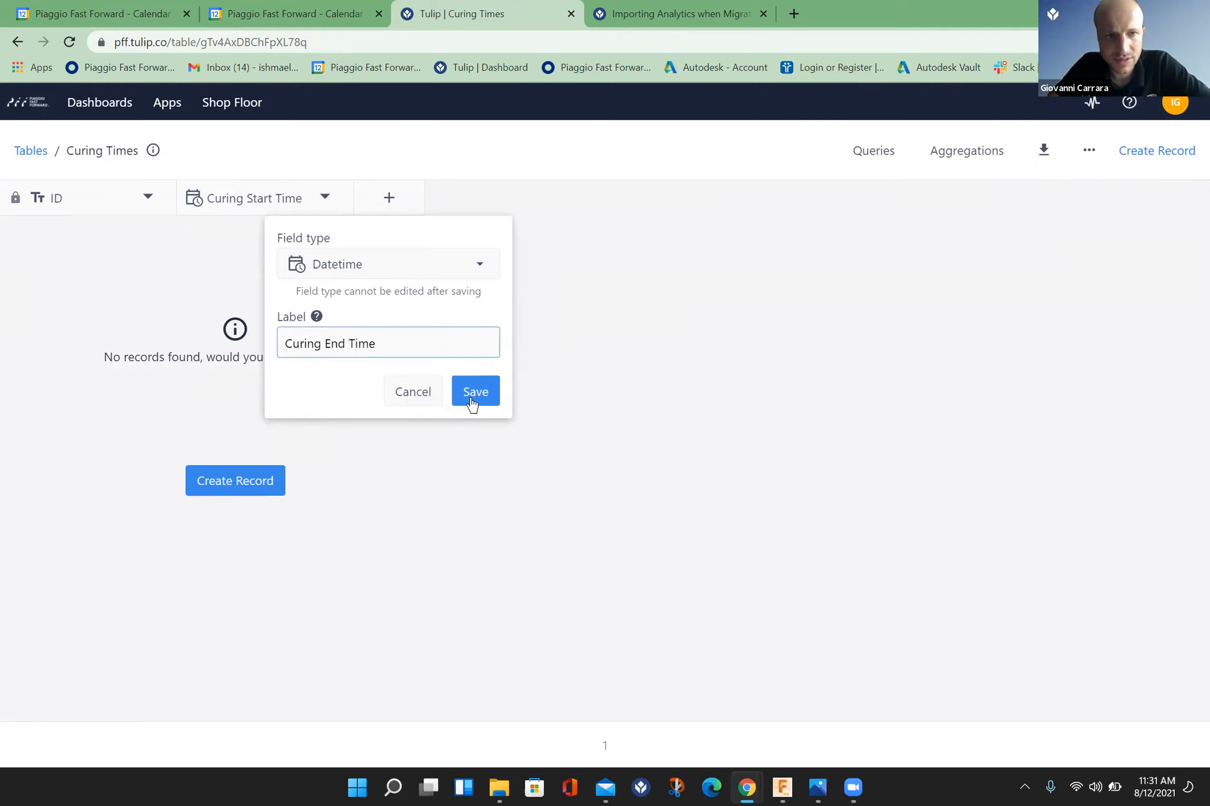
click(474, 392)
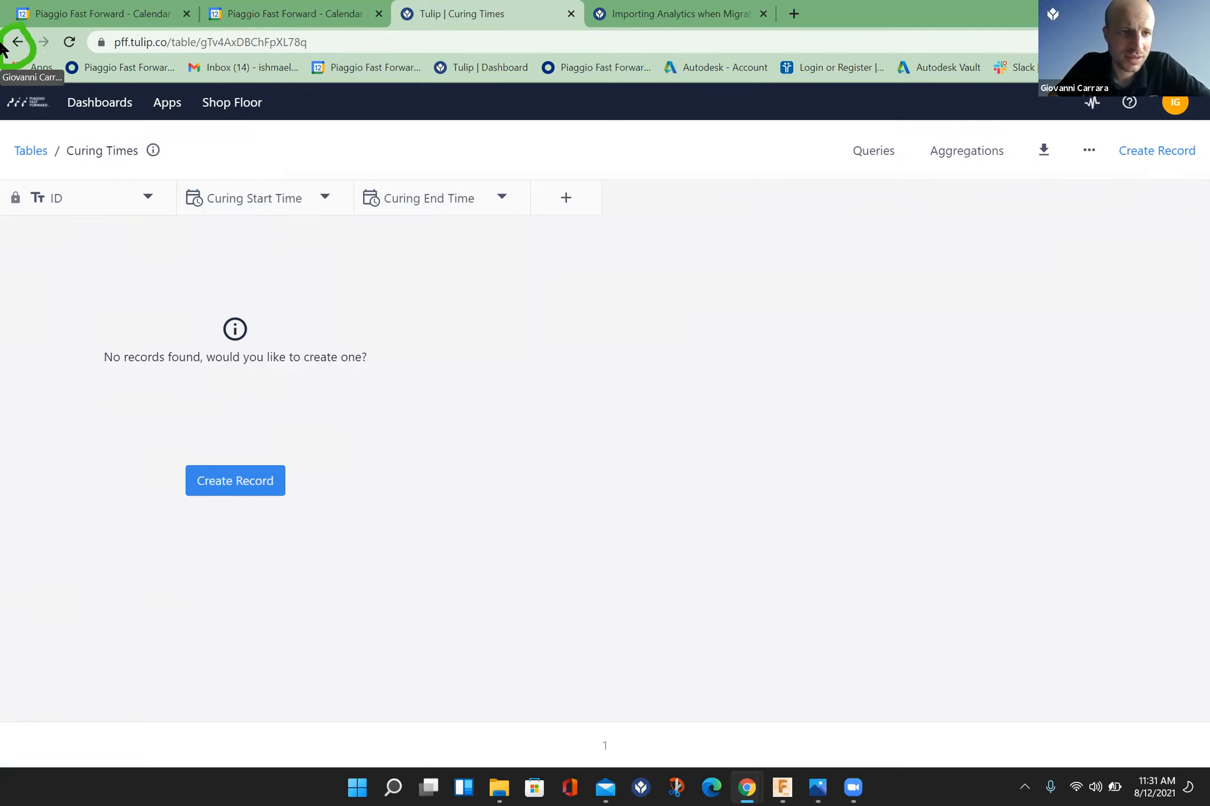
Step: Return to the Fenders & Lenses to Crown app and add the Curing Times table to its records
click(17, 43)
click(18, 43)
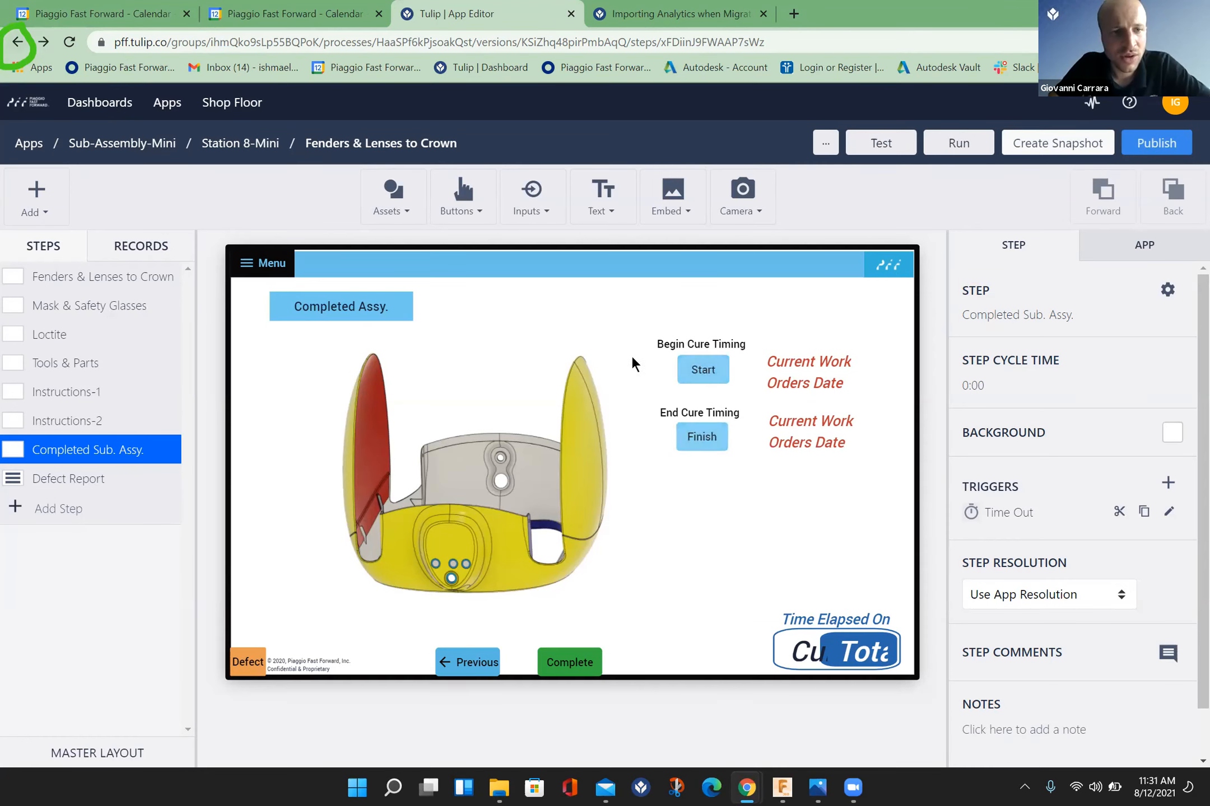
click(140, 236)
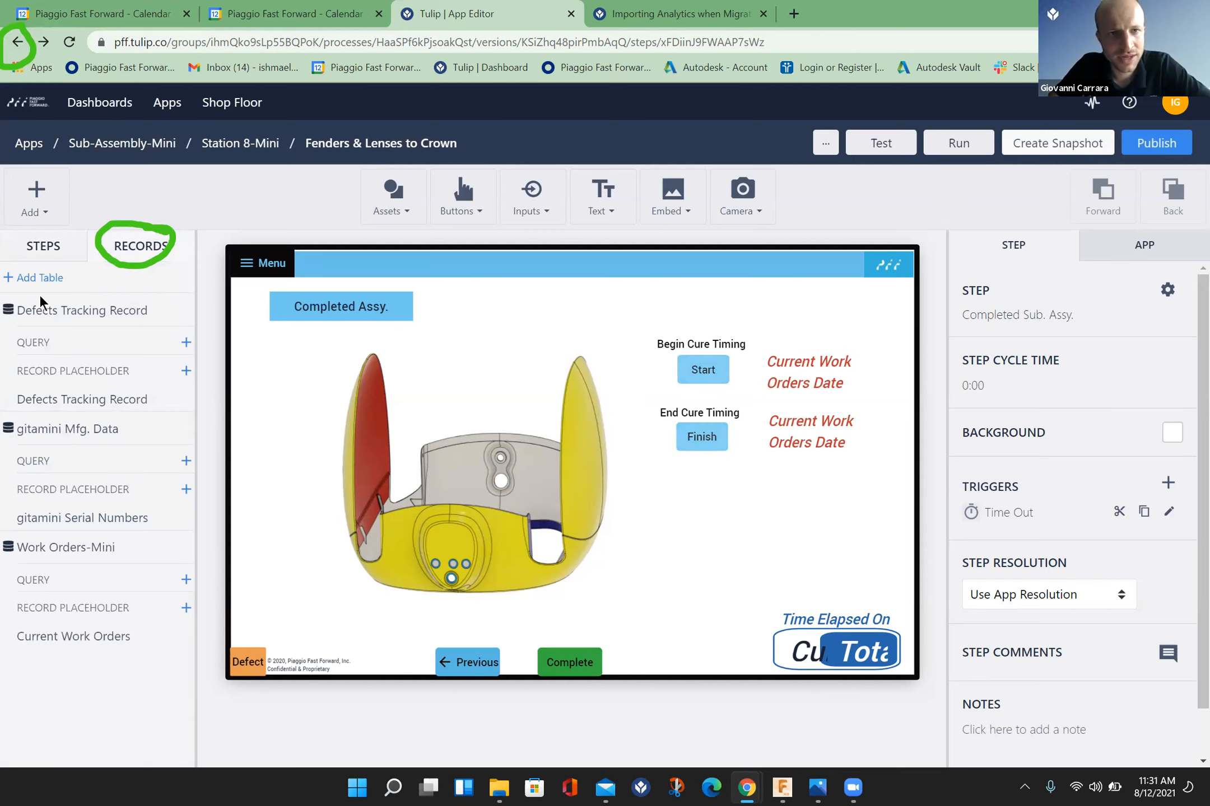
click(35, 278)
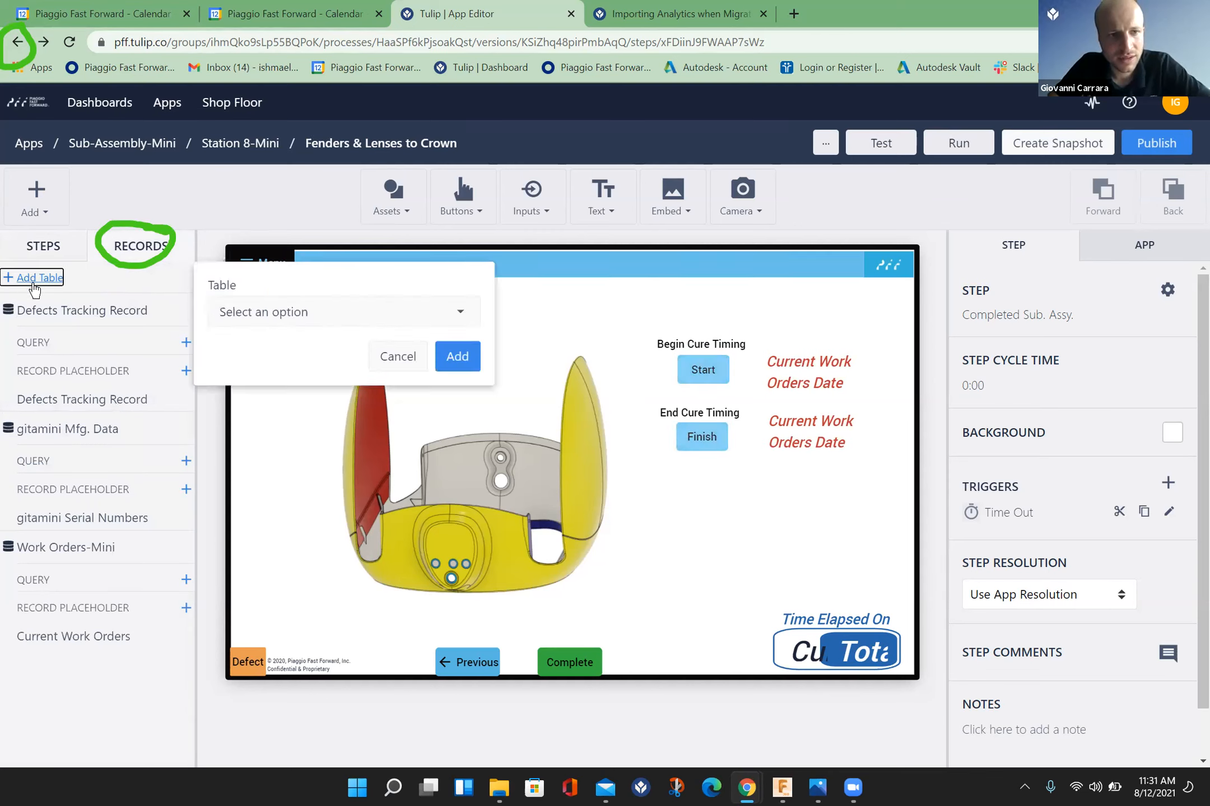
click(462, 313)
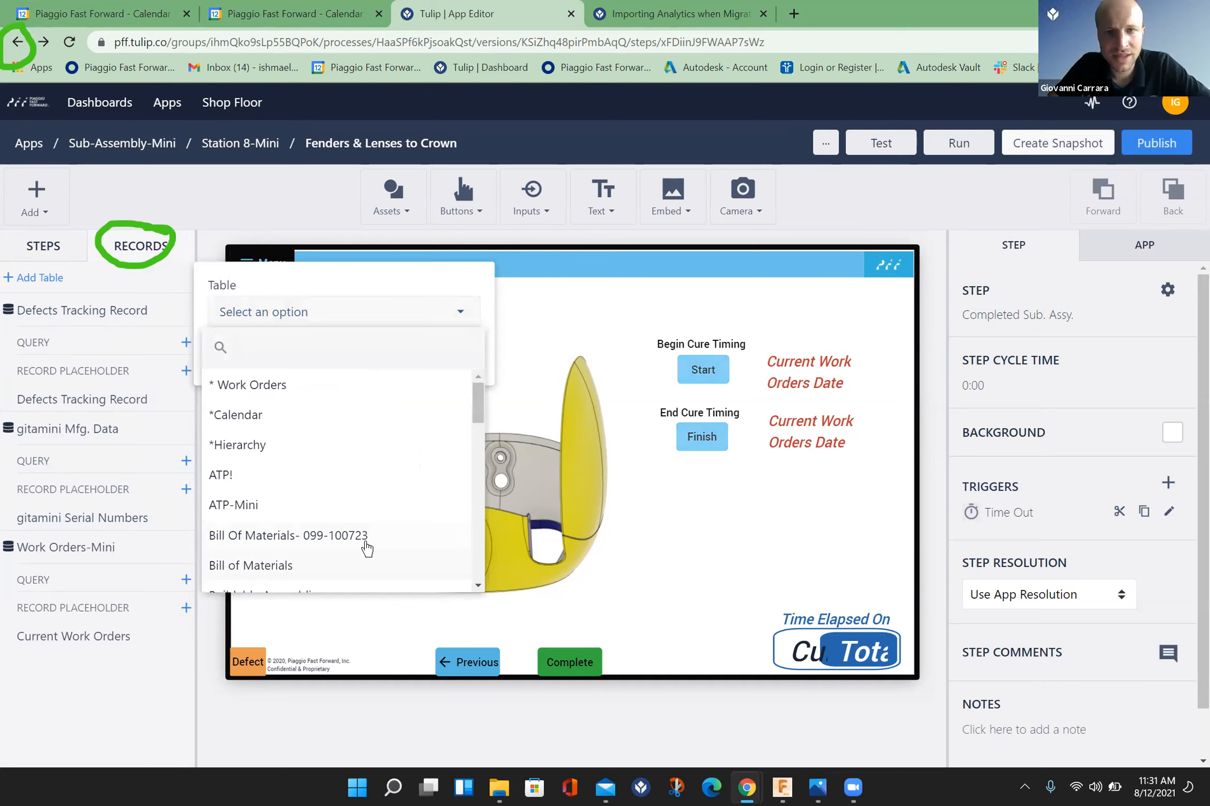
click(481, 584)
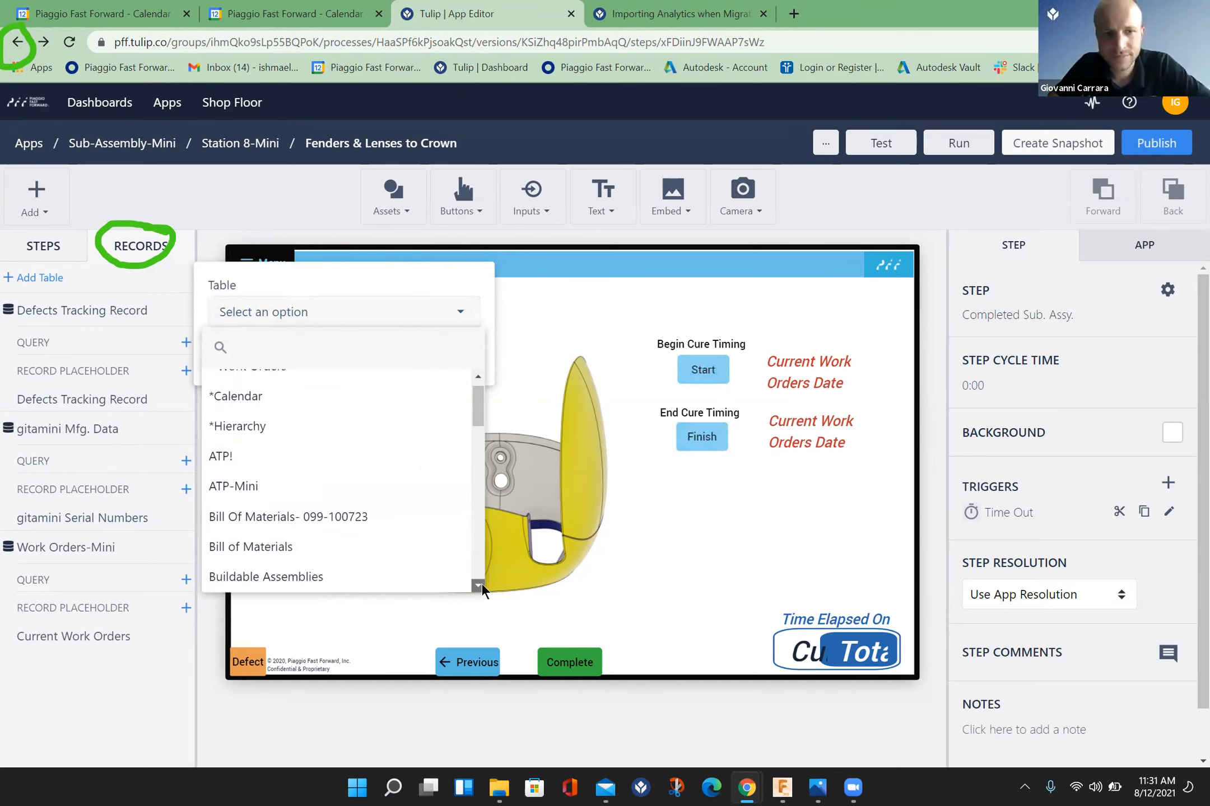
scroll(481, 582, down, 5)
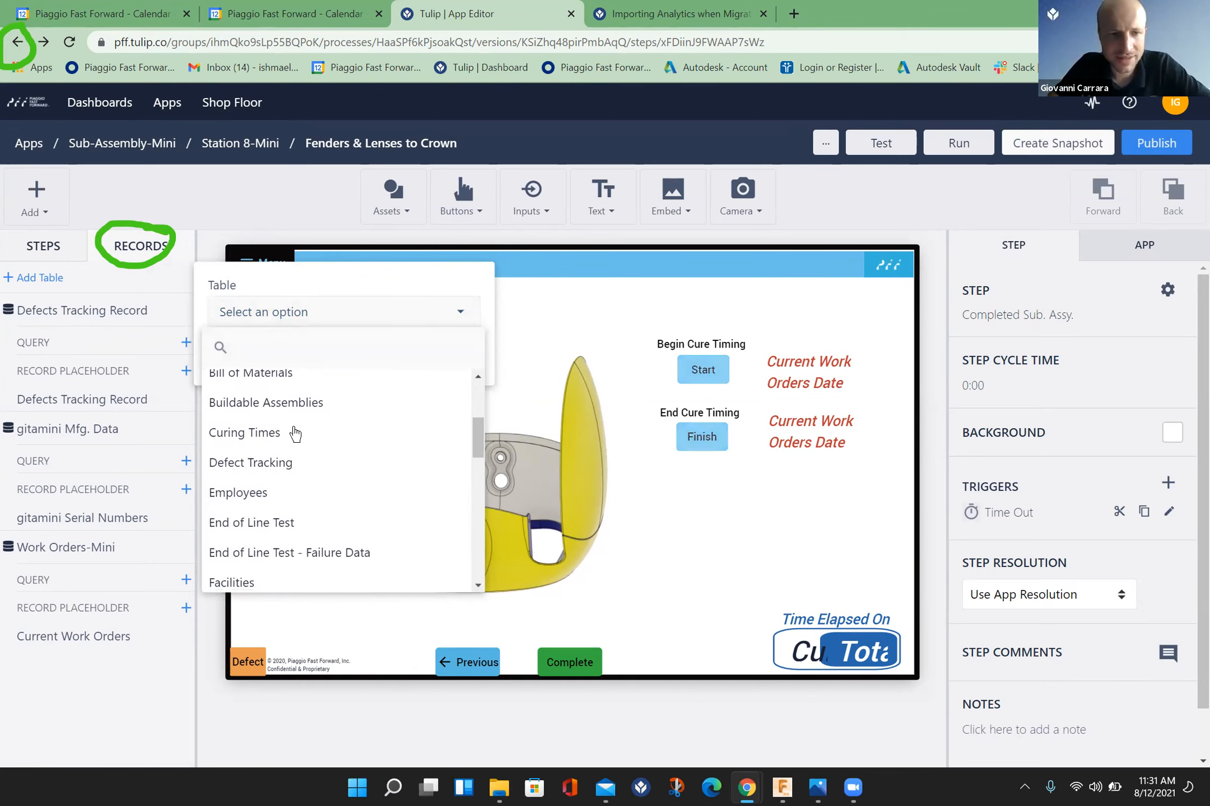
click(294, 433)
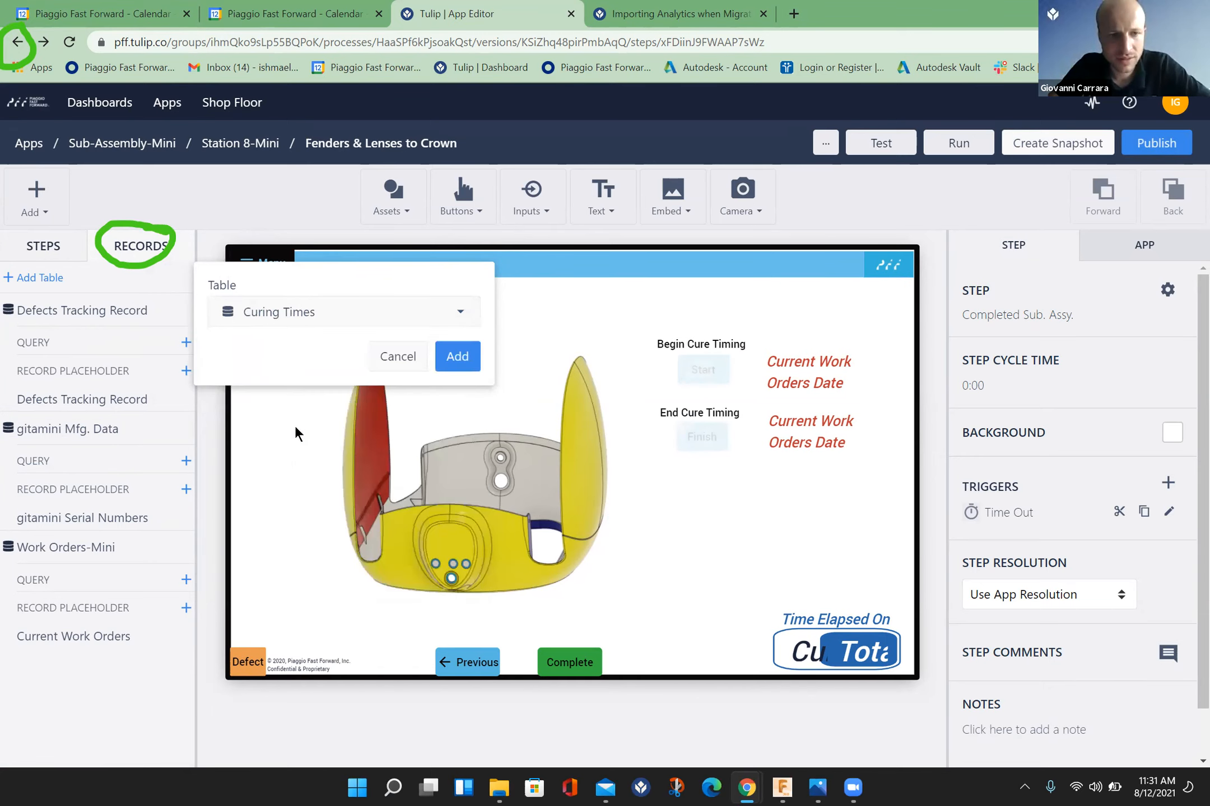
click(457, 359)
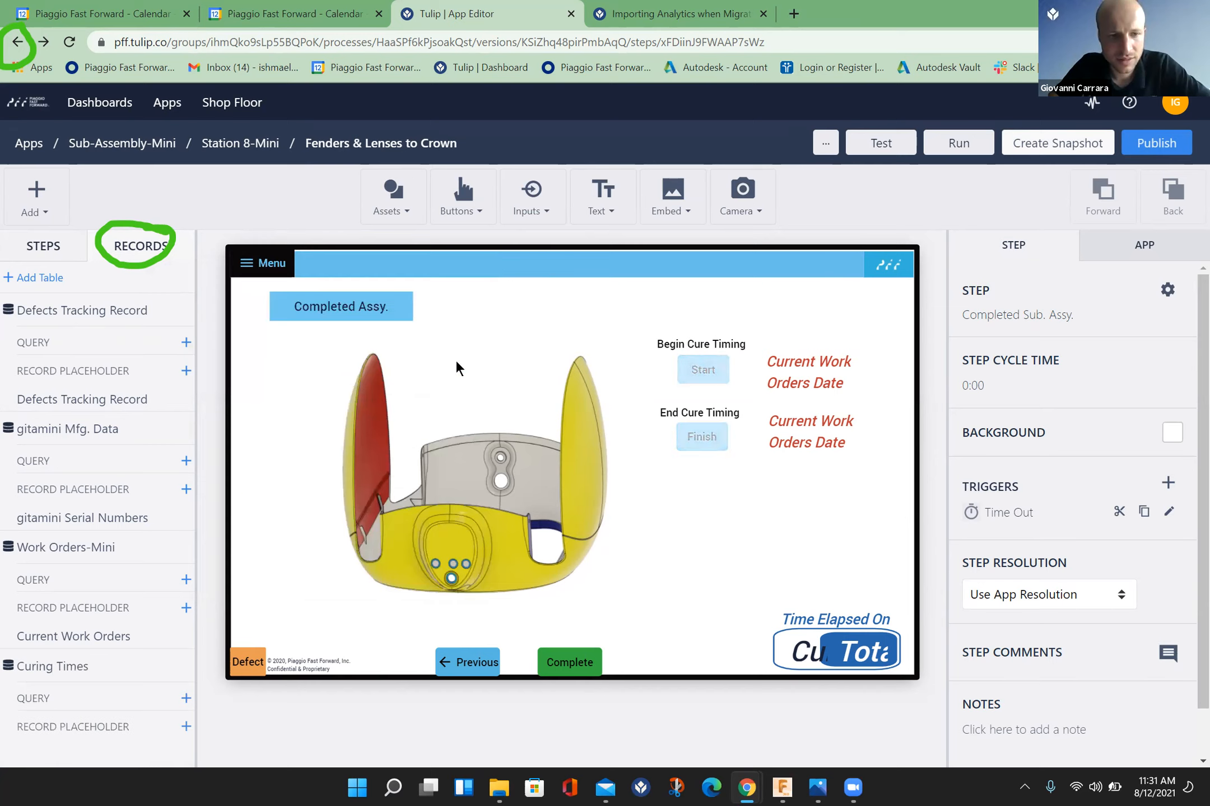
Step: Create a record placeholder named "Current Curing Time" for the Curing Times table
click(186, 728)
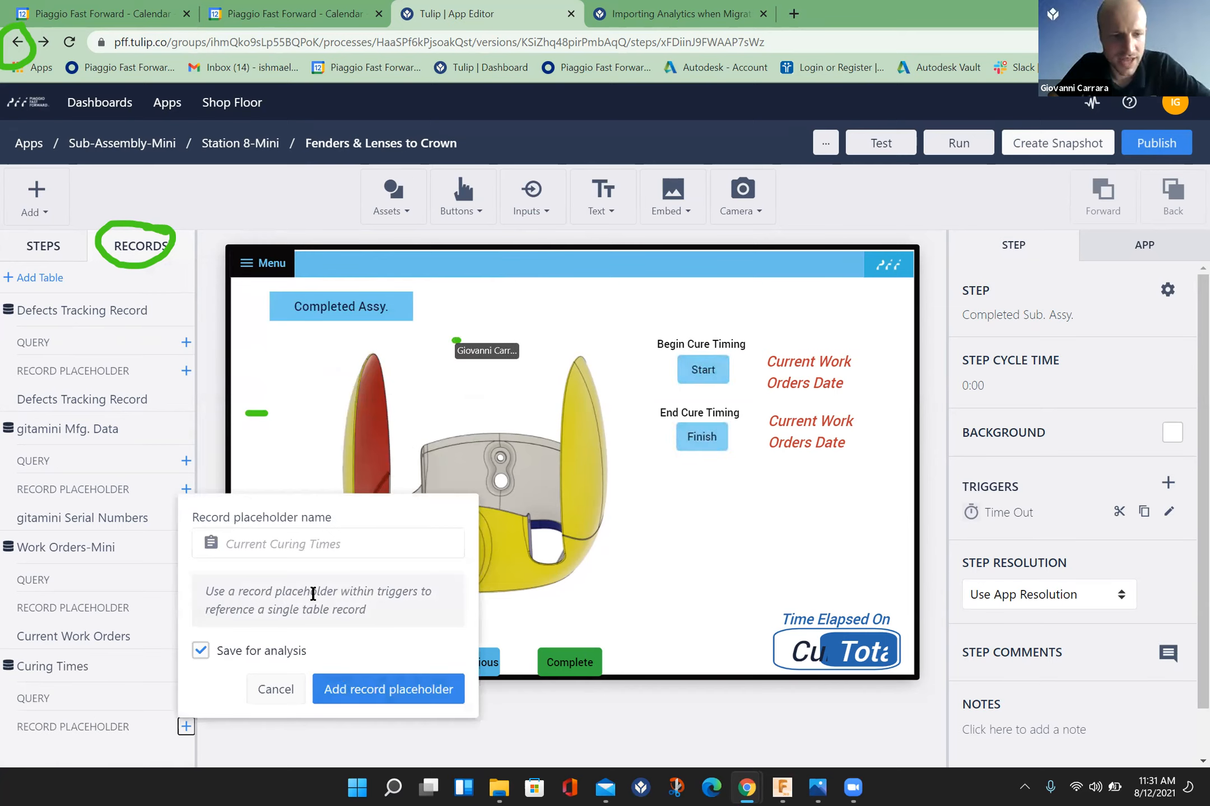
click(286, 535)
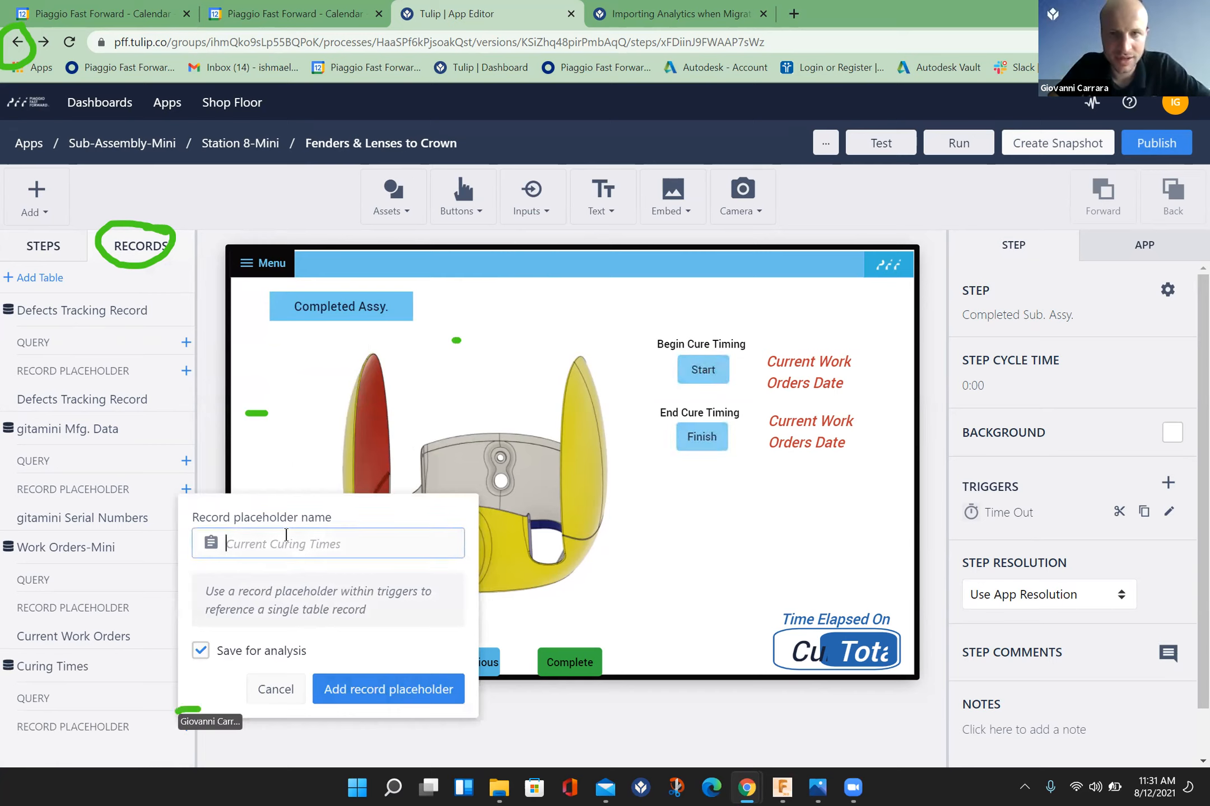
text(Cu)
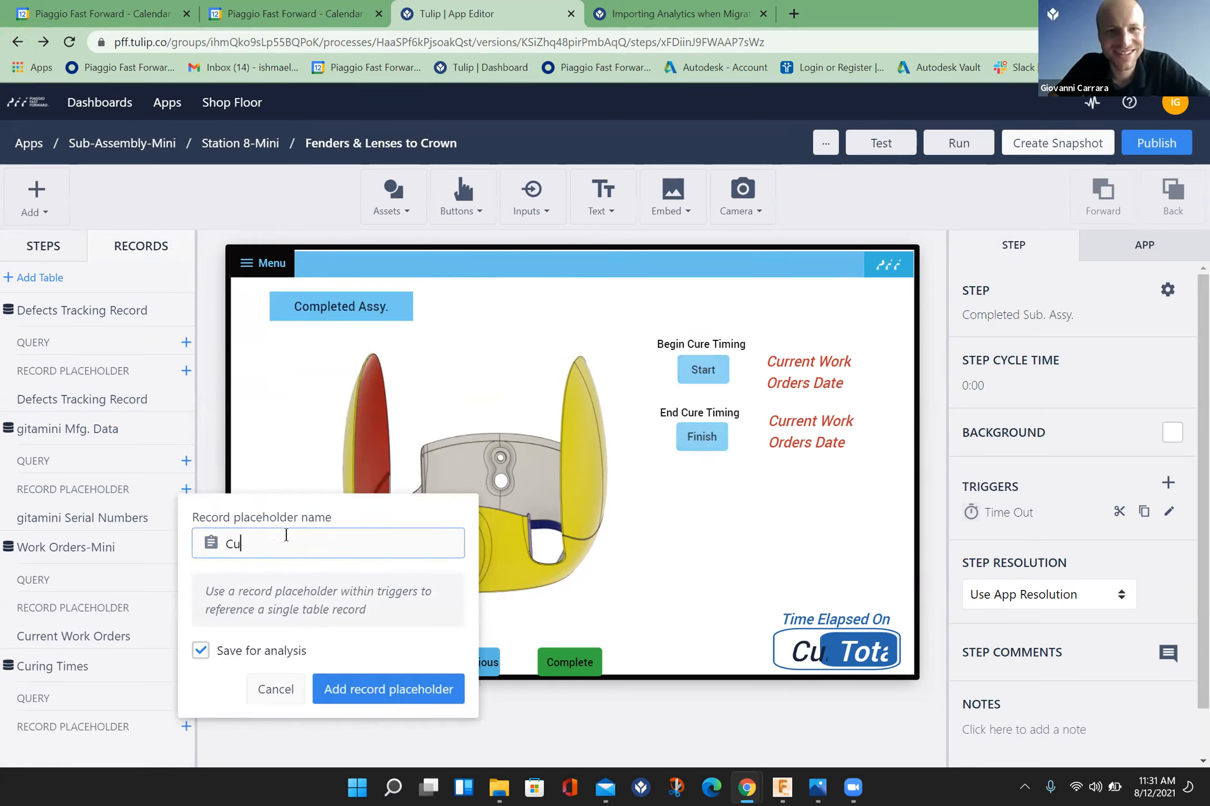
text(rrent)
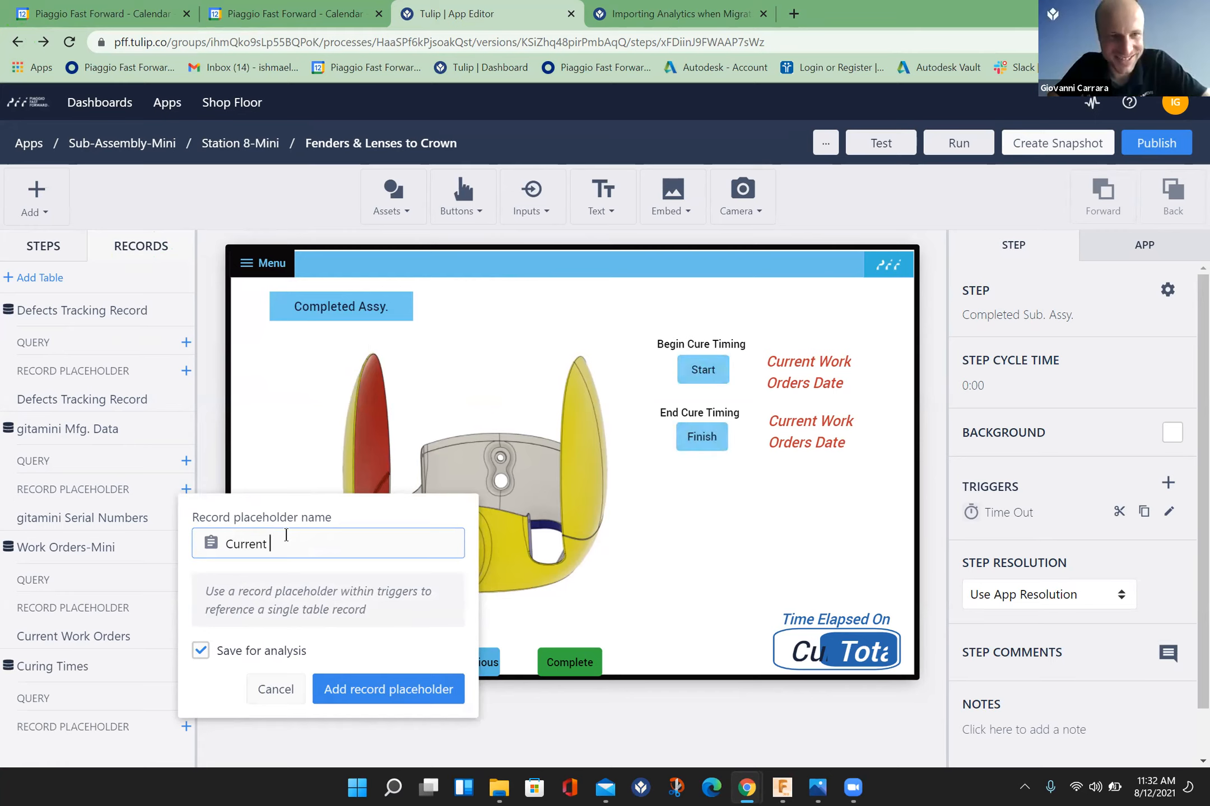
text( Curing Time)
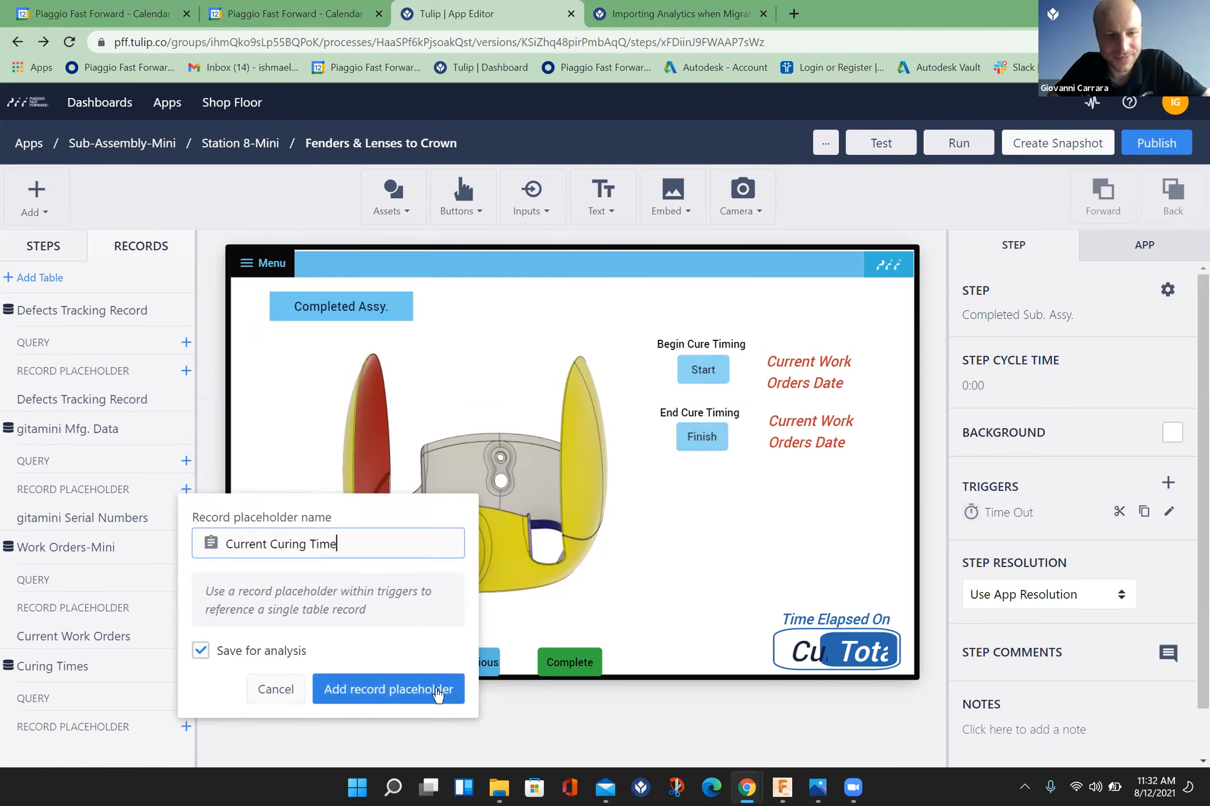
click(437, 693)
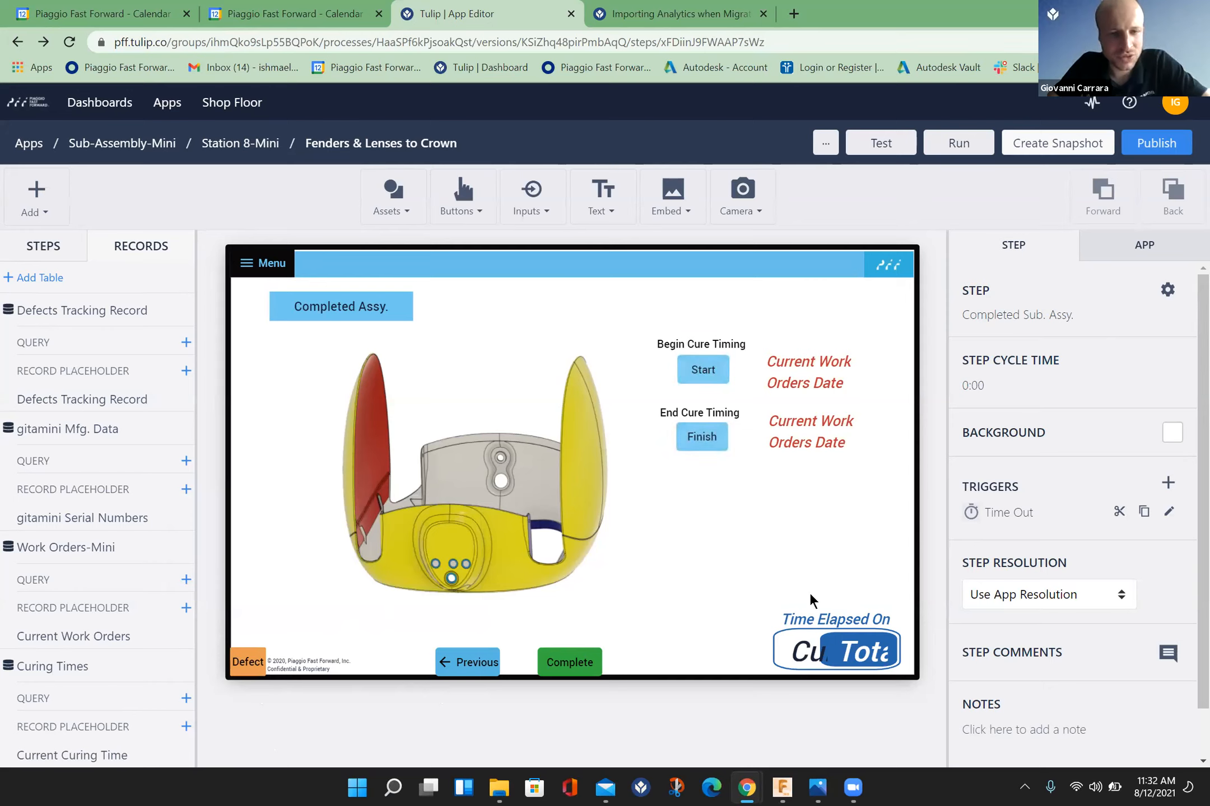
Step: Add a text widget reading "WO ID" below the Finish button on the Completed Sub. Assy. step
click(48, 248)
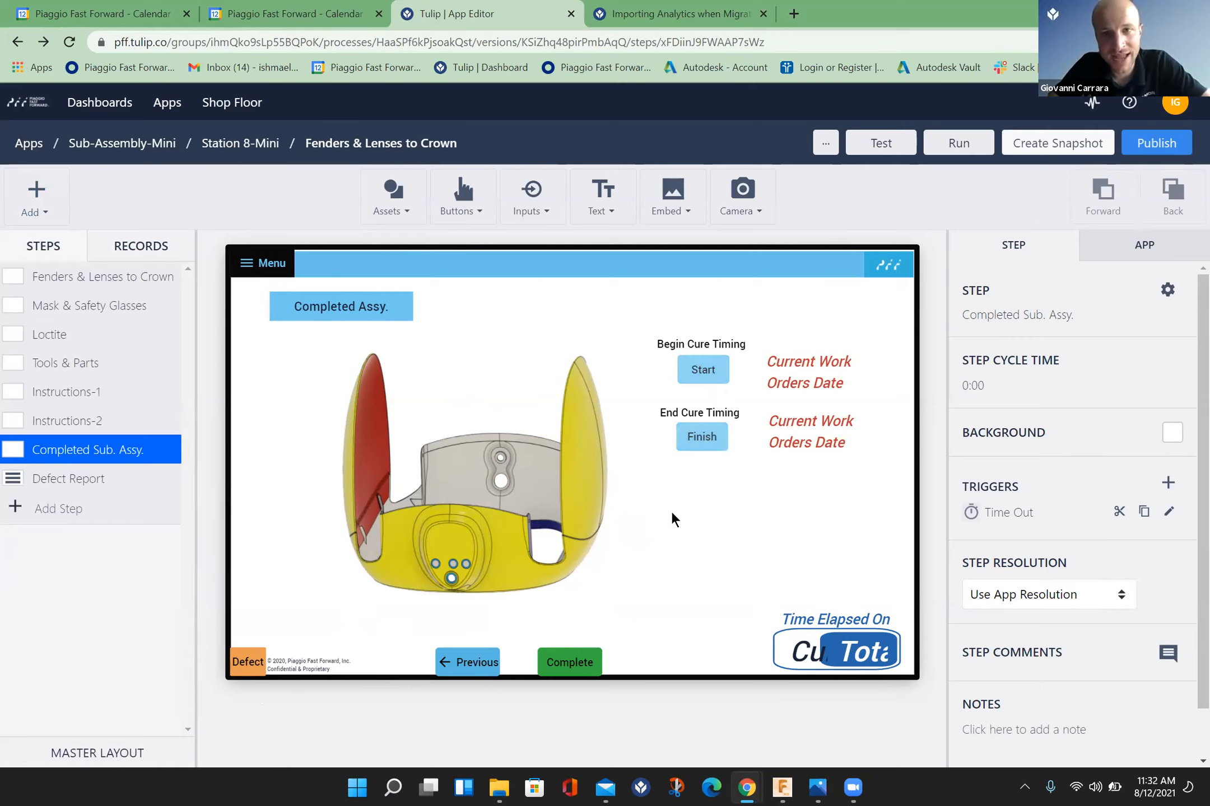
click(619, 197)
click(604, 240)
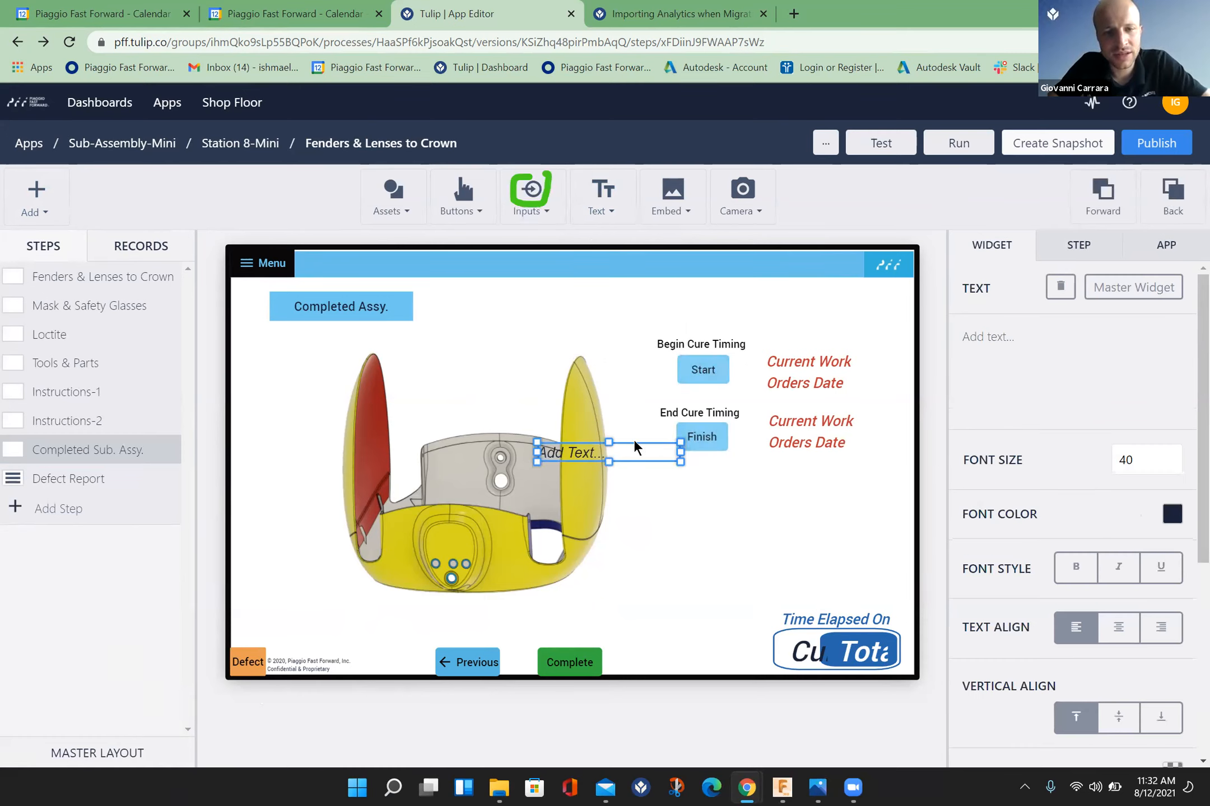
drag(638, 443, 729, 506)
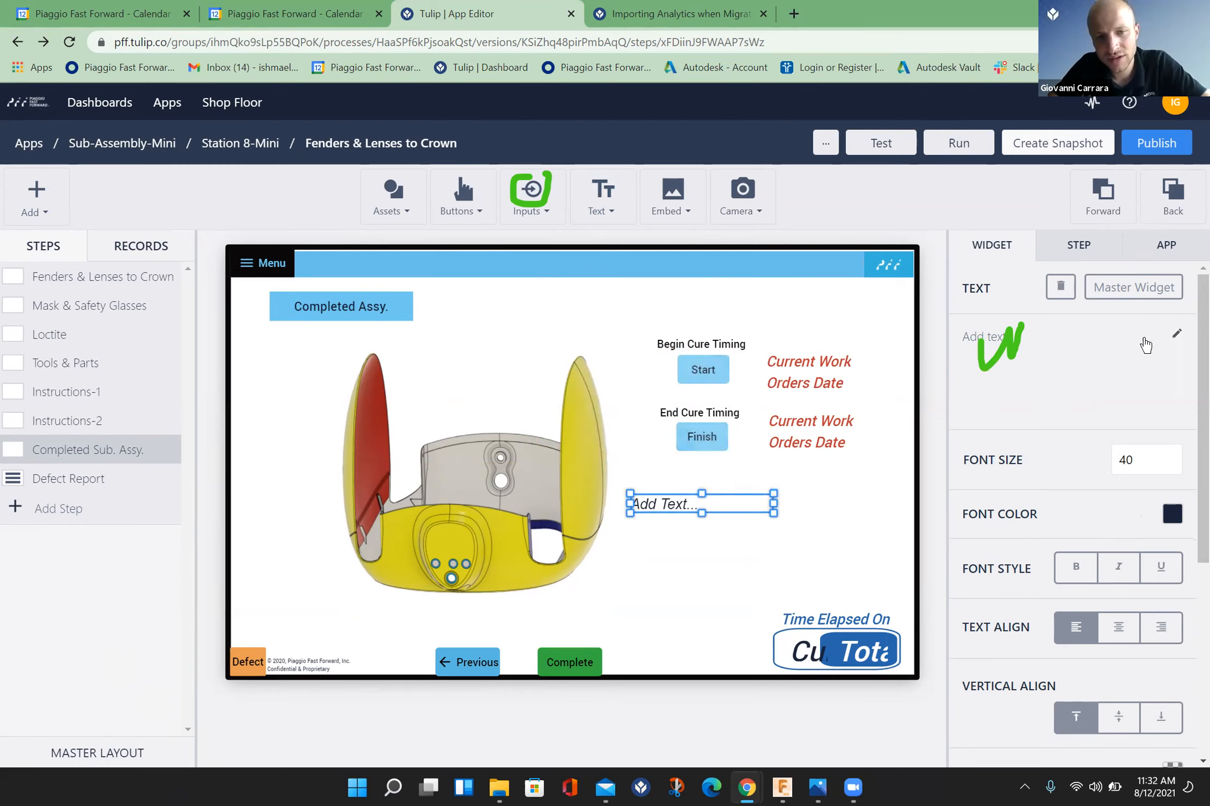
click(1170, 335)
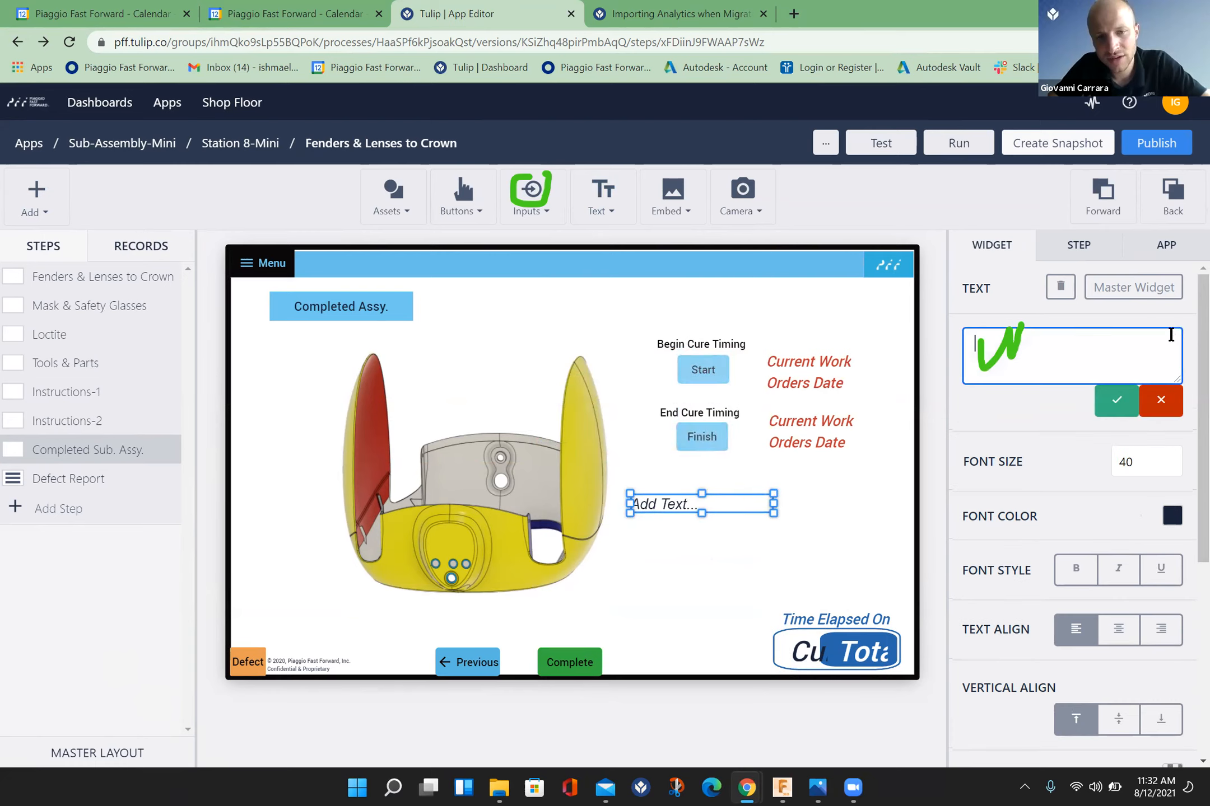
text(W)
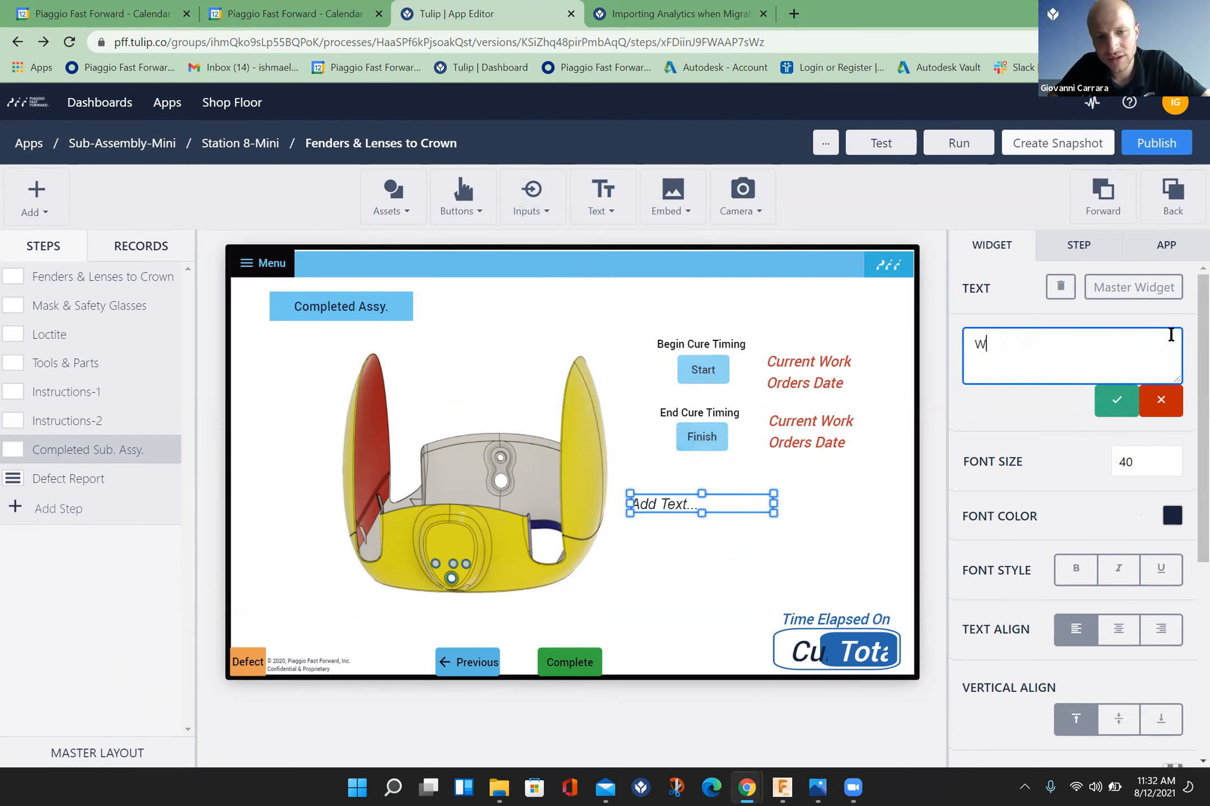
text(O ID)
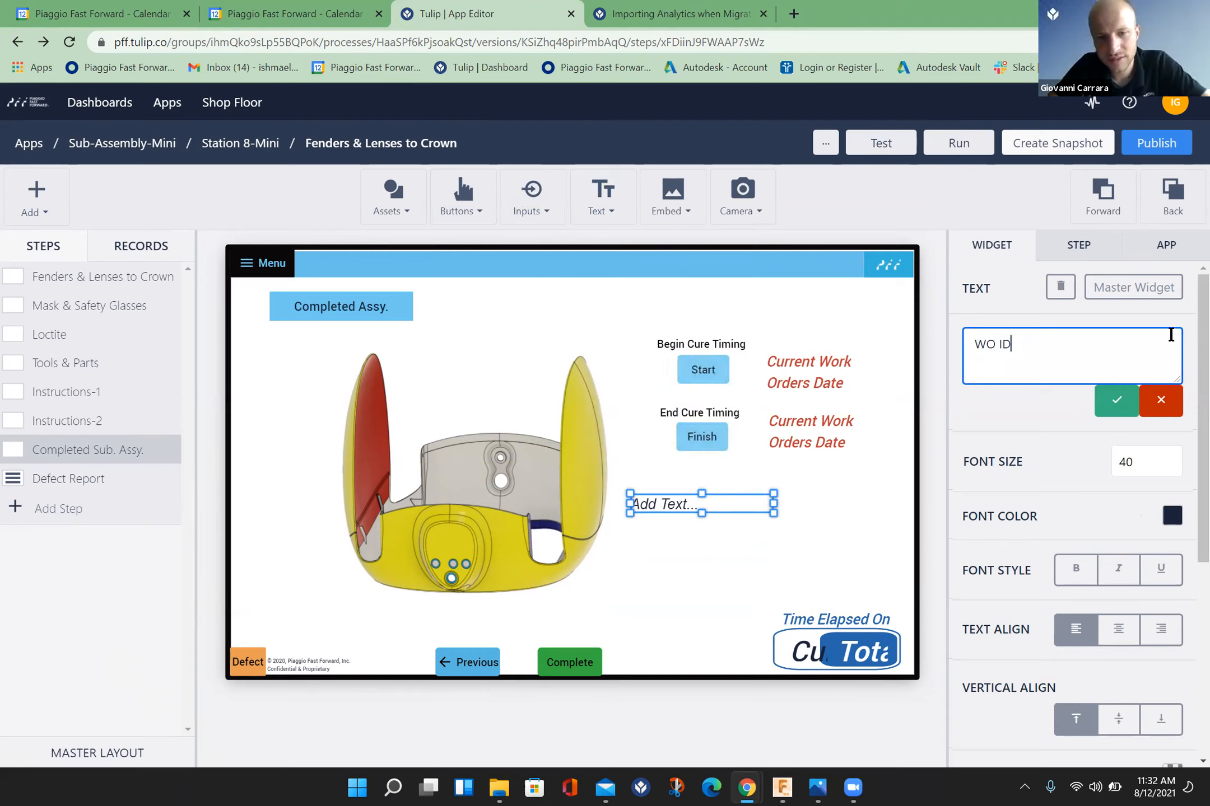
click(1126, 409)
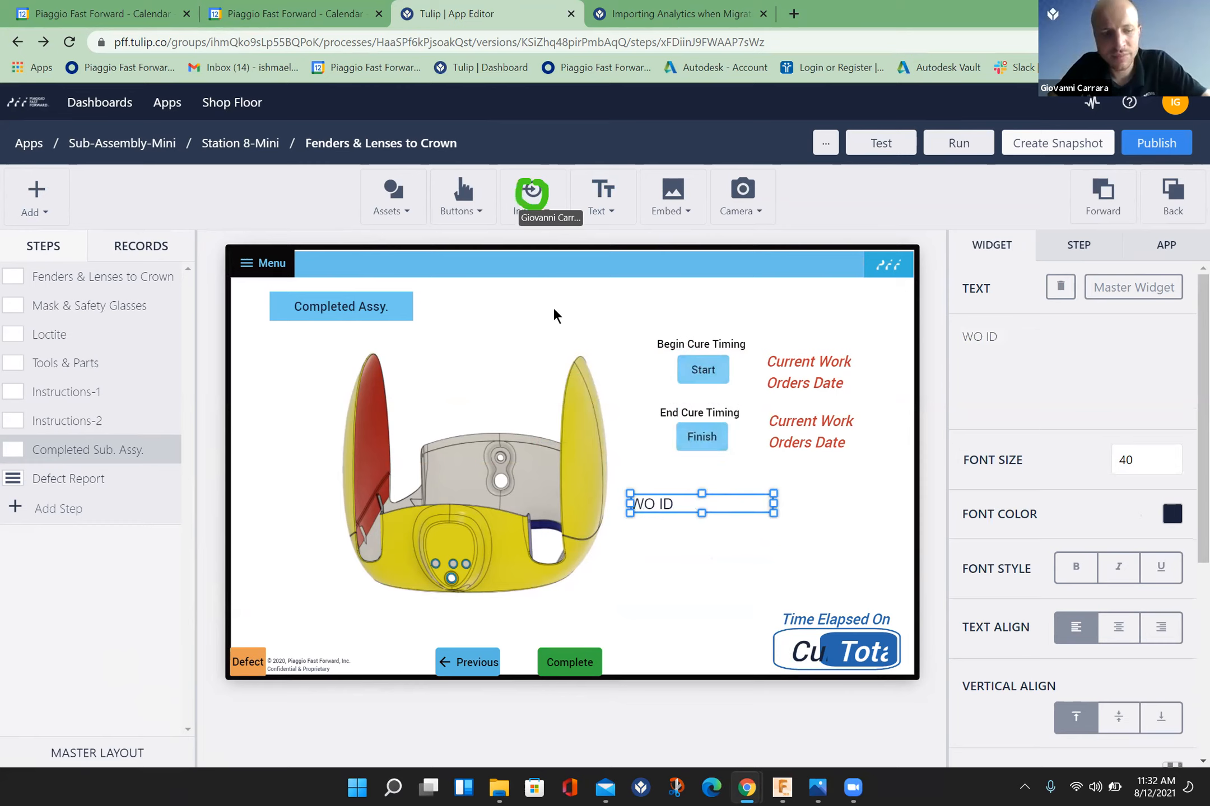
click(546, 192)
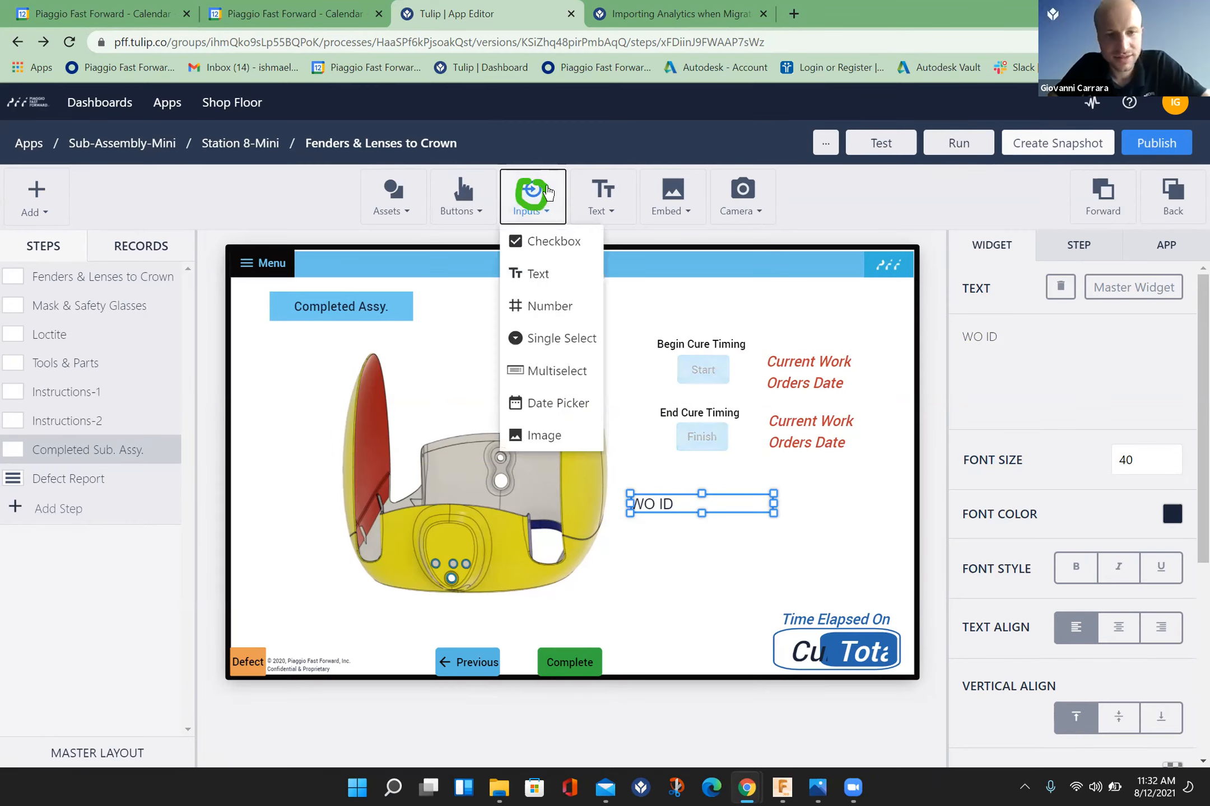
click(544, 244)
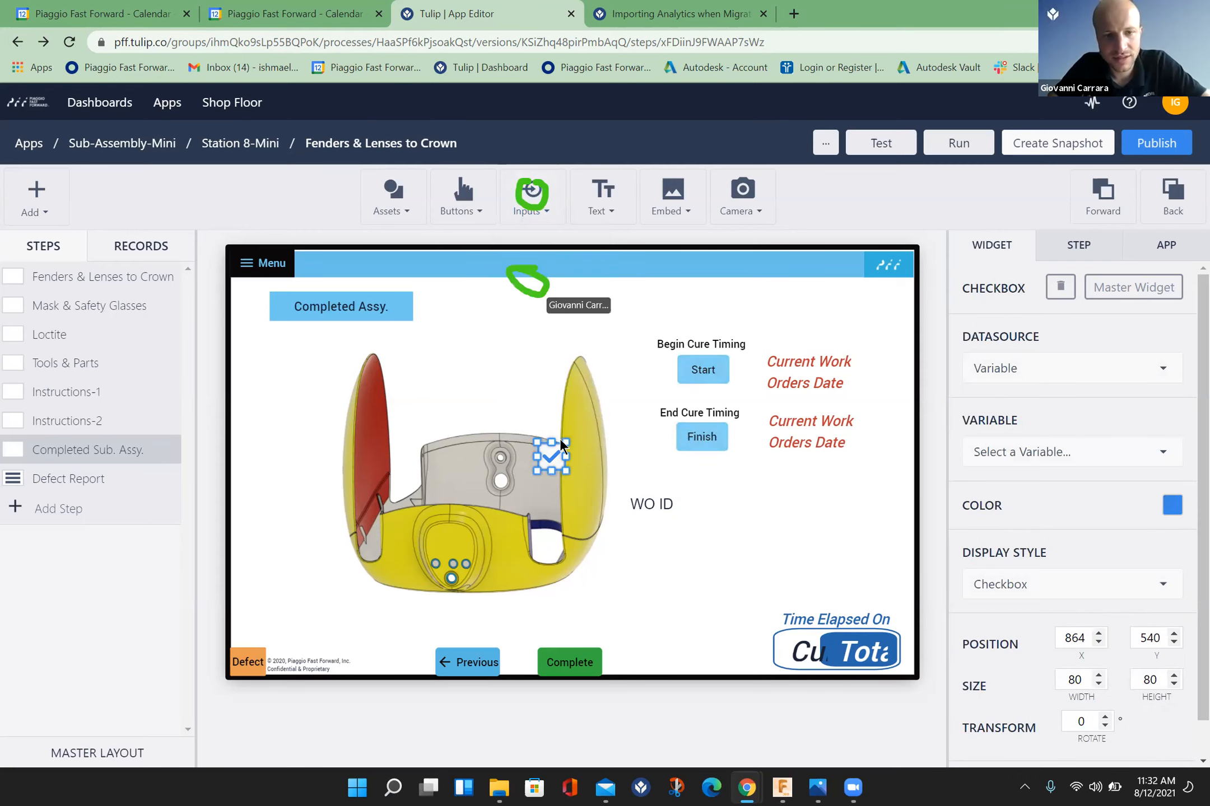
mouse_move(561, 436)
mouse_down()
mouse_move(536, 423)
mouse_move(547, 432)
mouse_up()
click(547, 460)
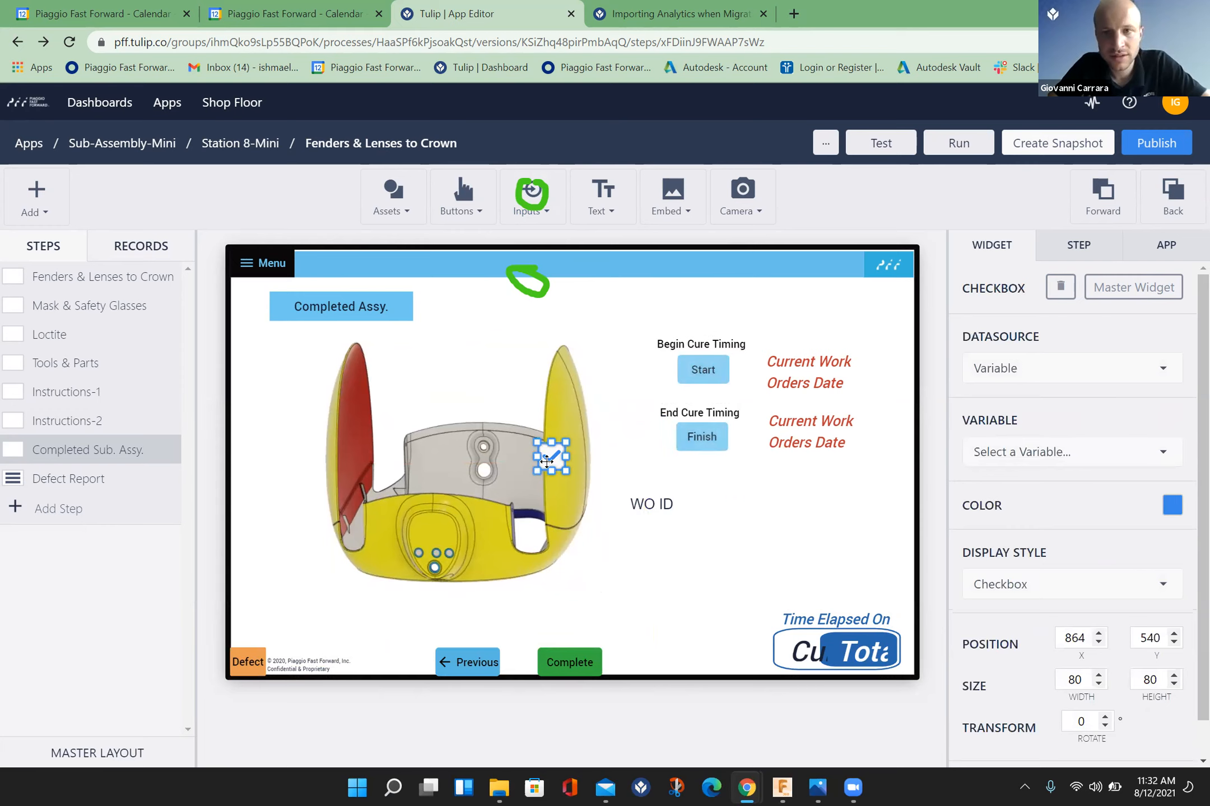
key(Delete)
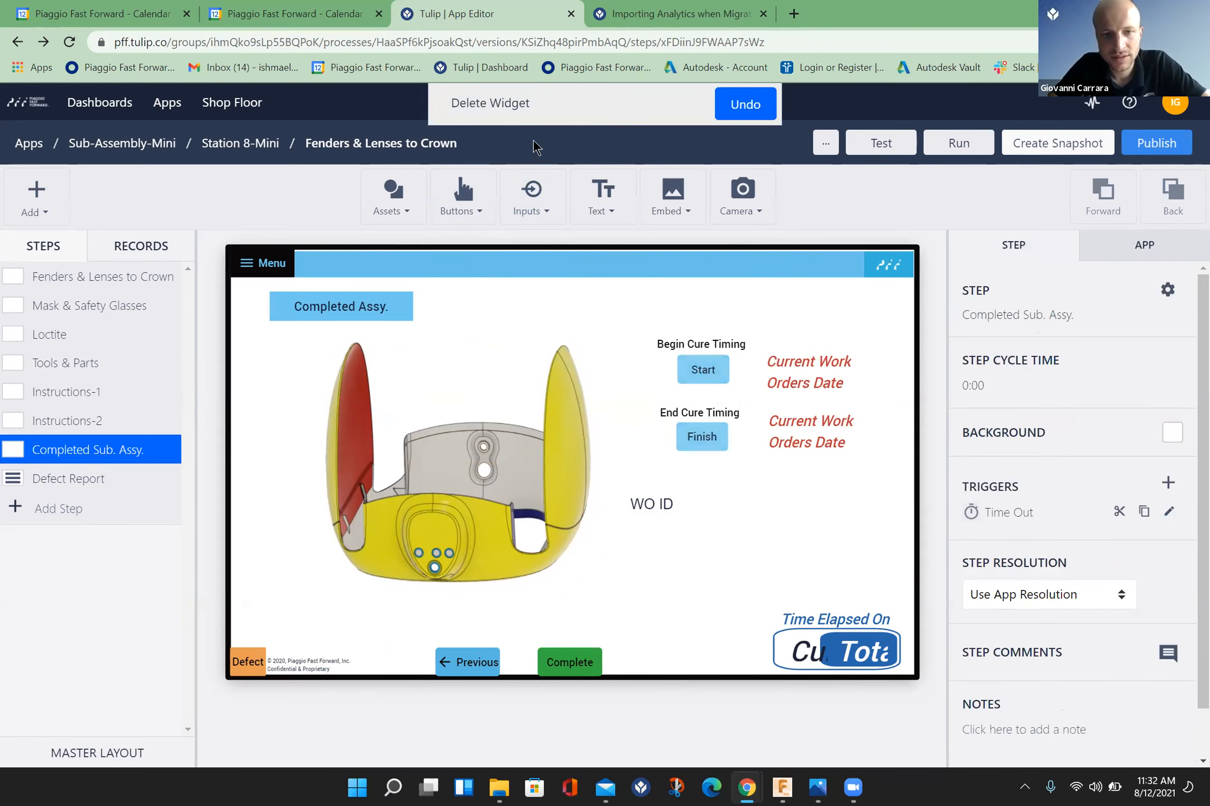
Step: Add a text input widget and place it directly below the WO ID label
click(530, 201)
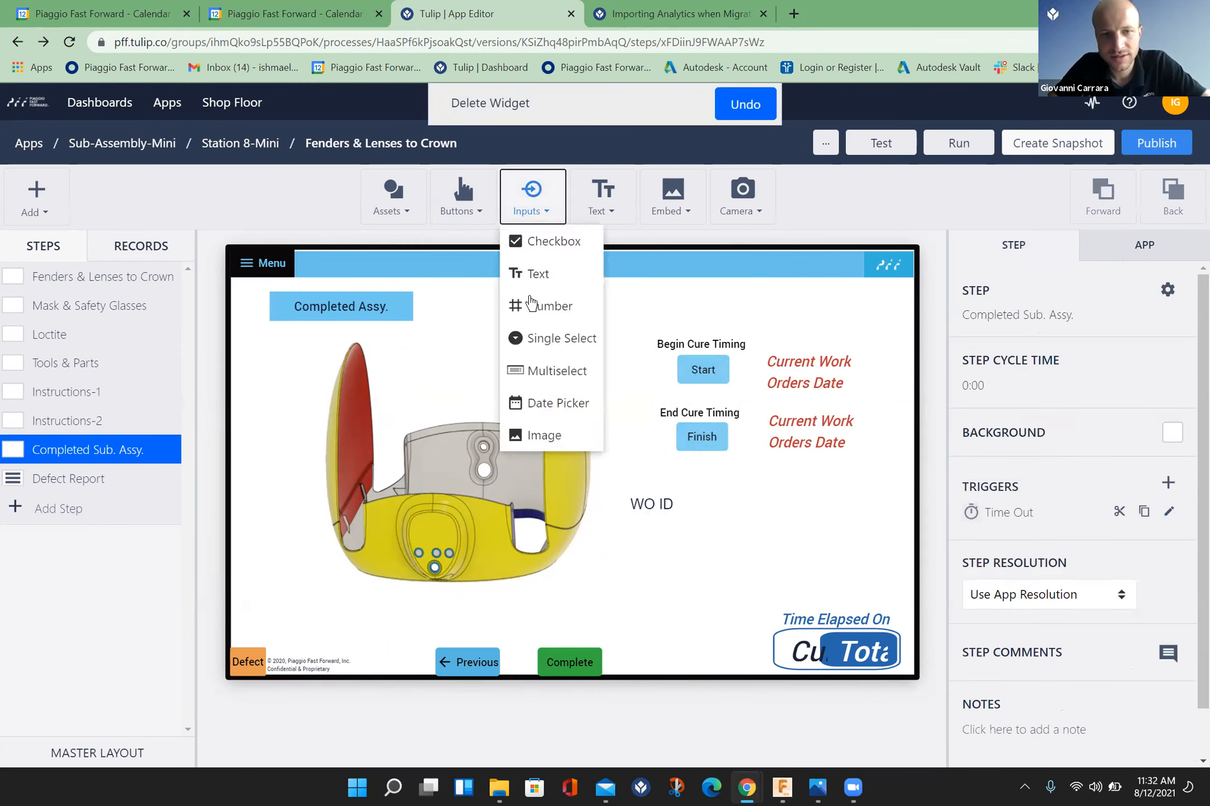
click(535, 276)
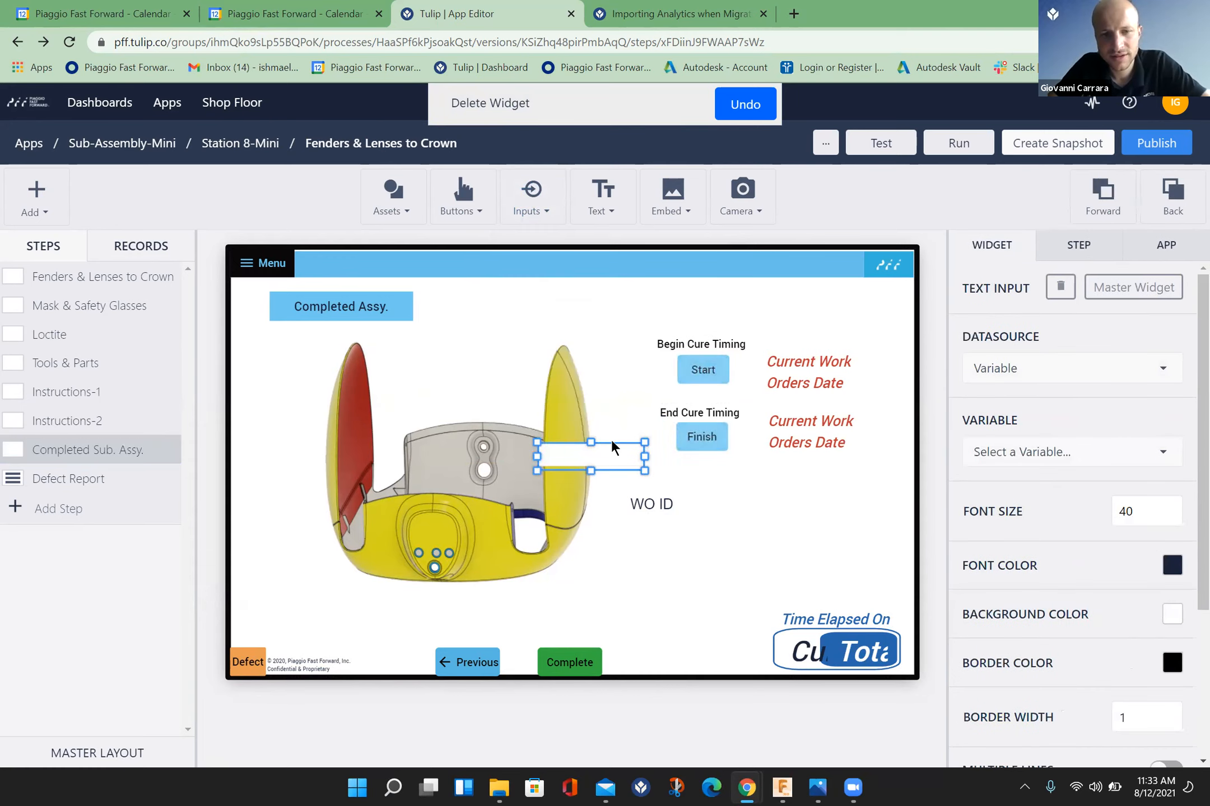
drag(613, 447, 706, 546)
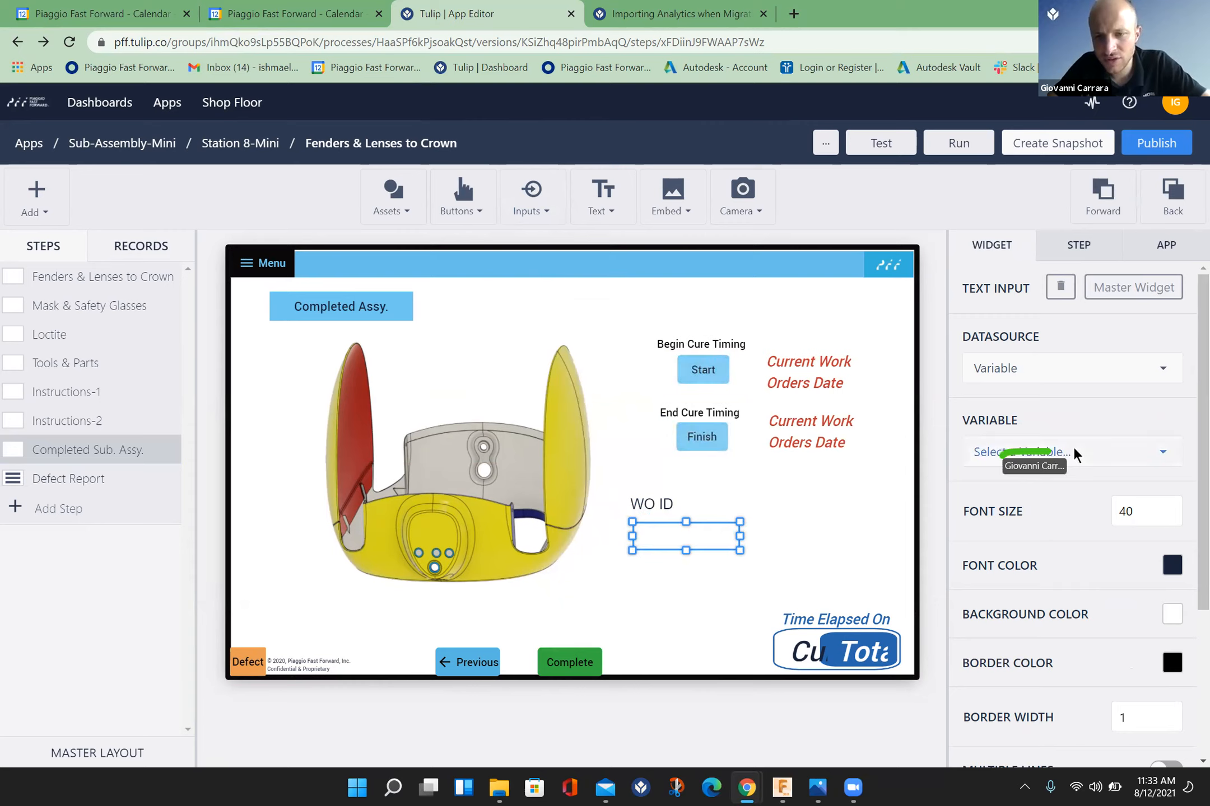
Step: Create a text variable named "Work Order ID" with no default value and link it to the new text input
click(1162, 452)
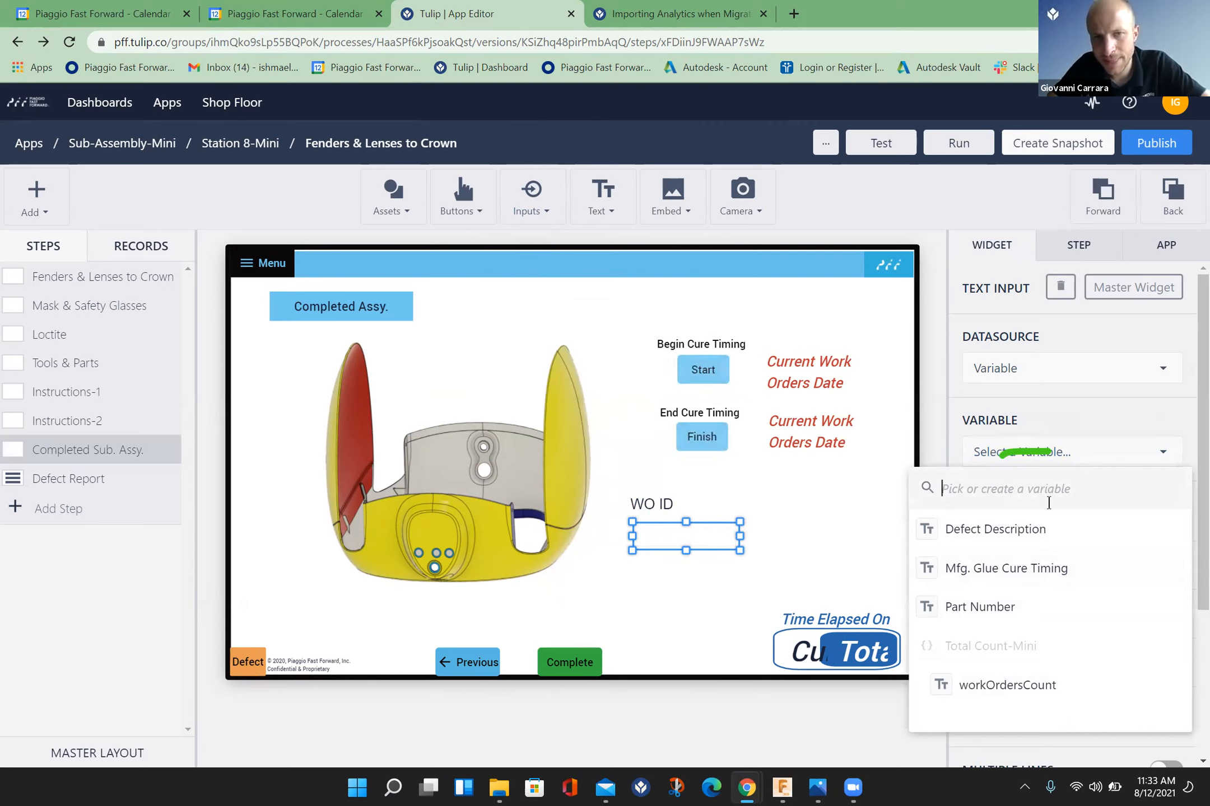
text(Wor)
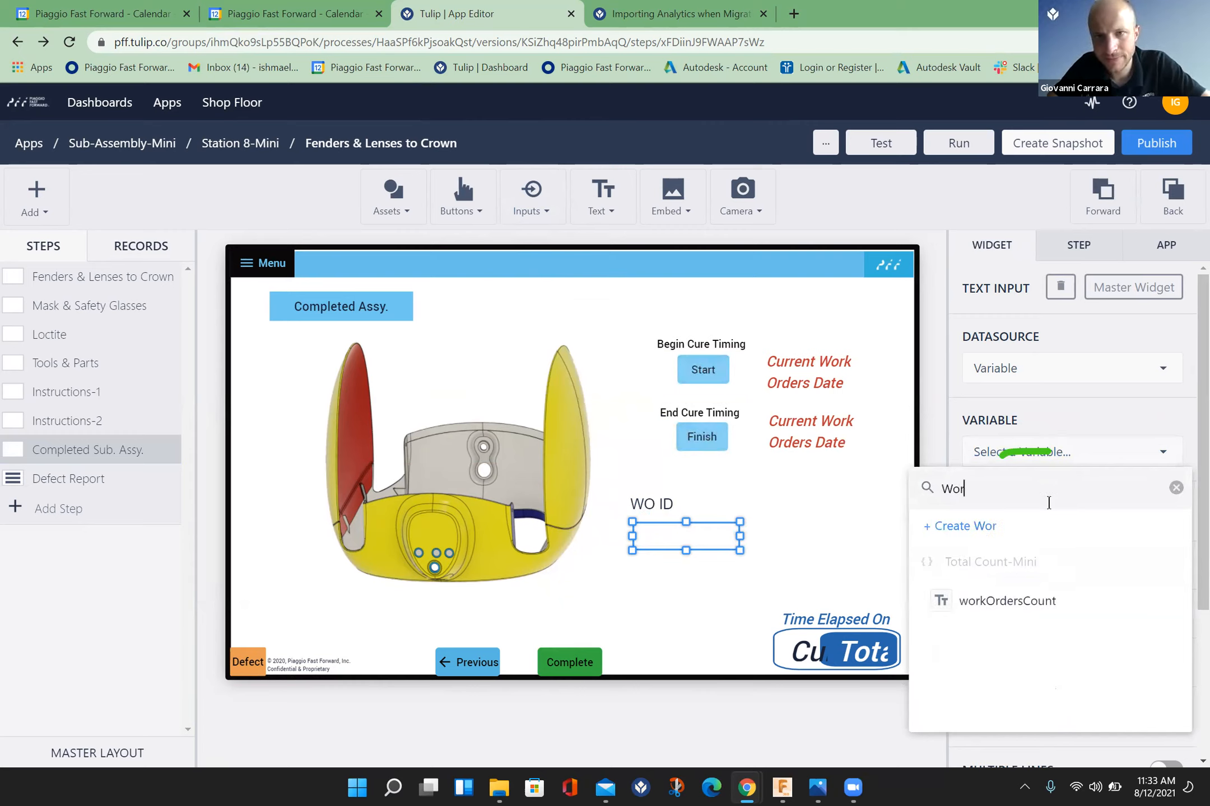
text(k Oeder )
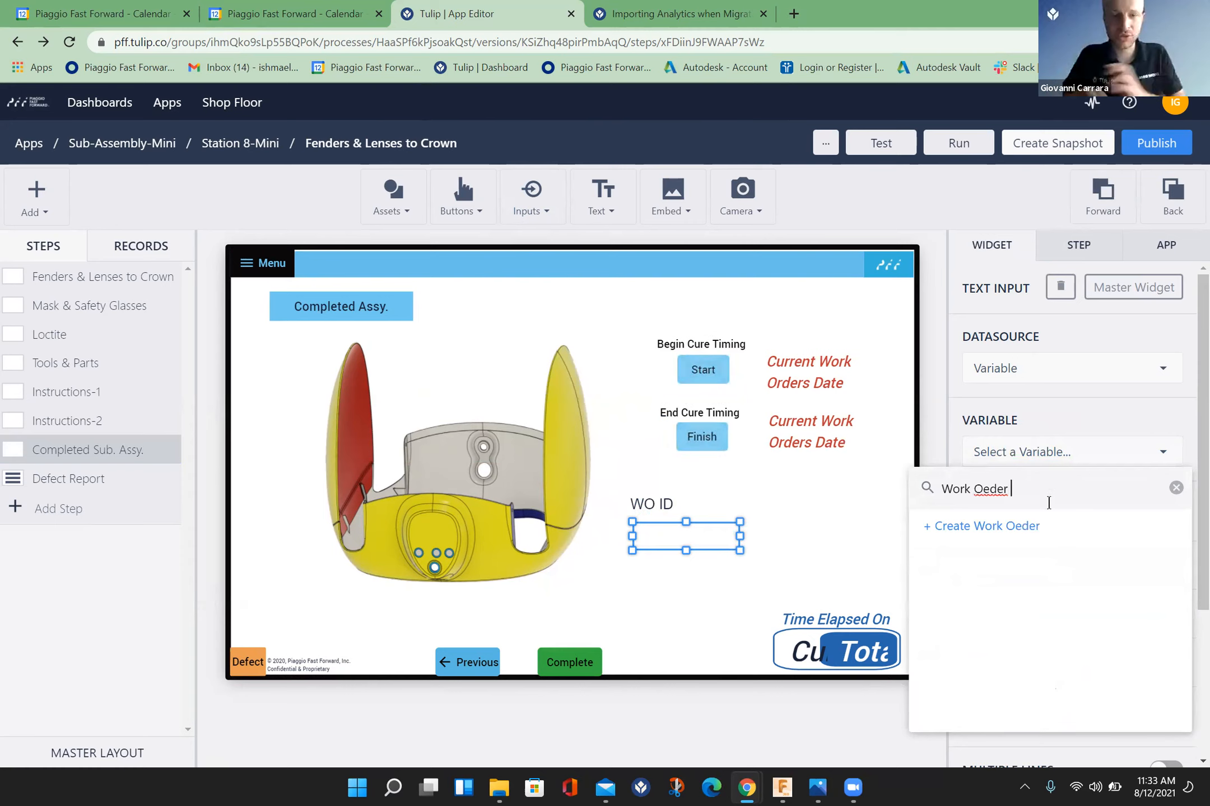
text(ID)
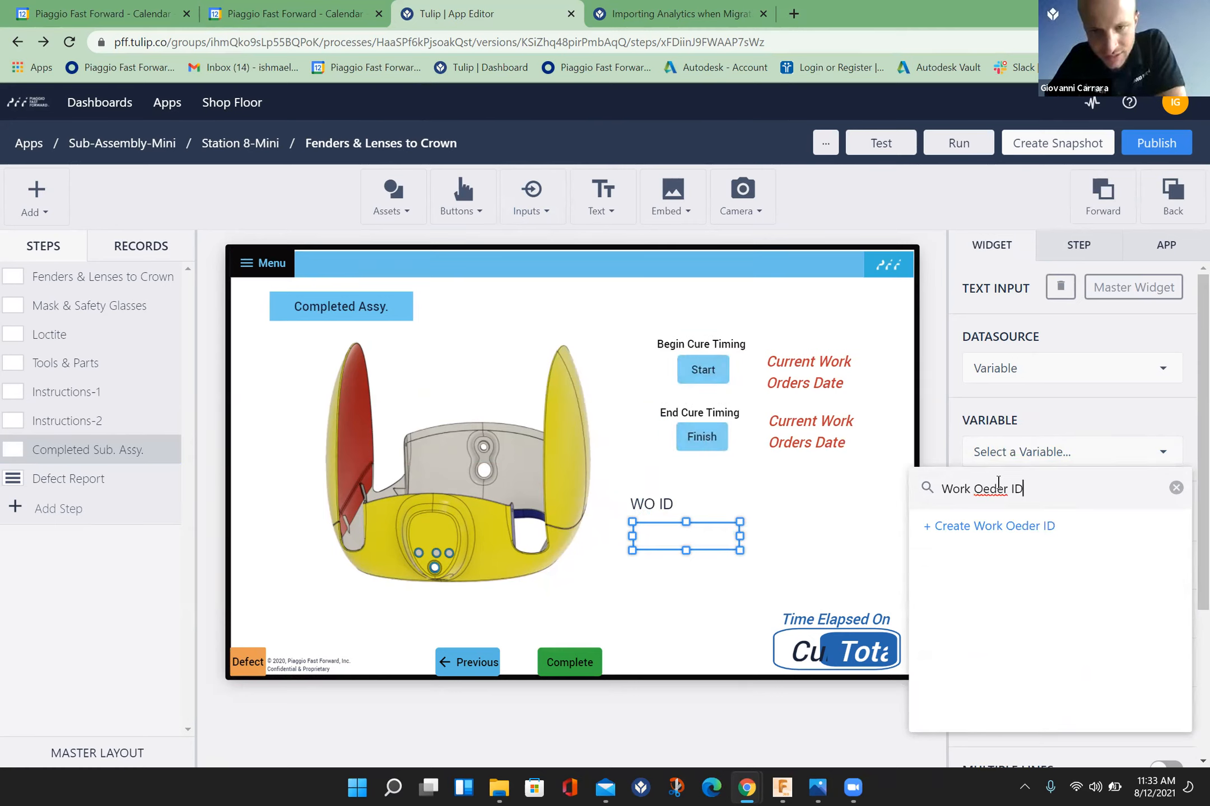
click(987, 489)
key(BackSpace)
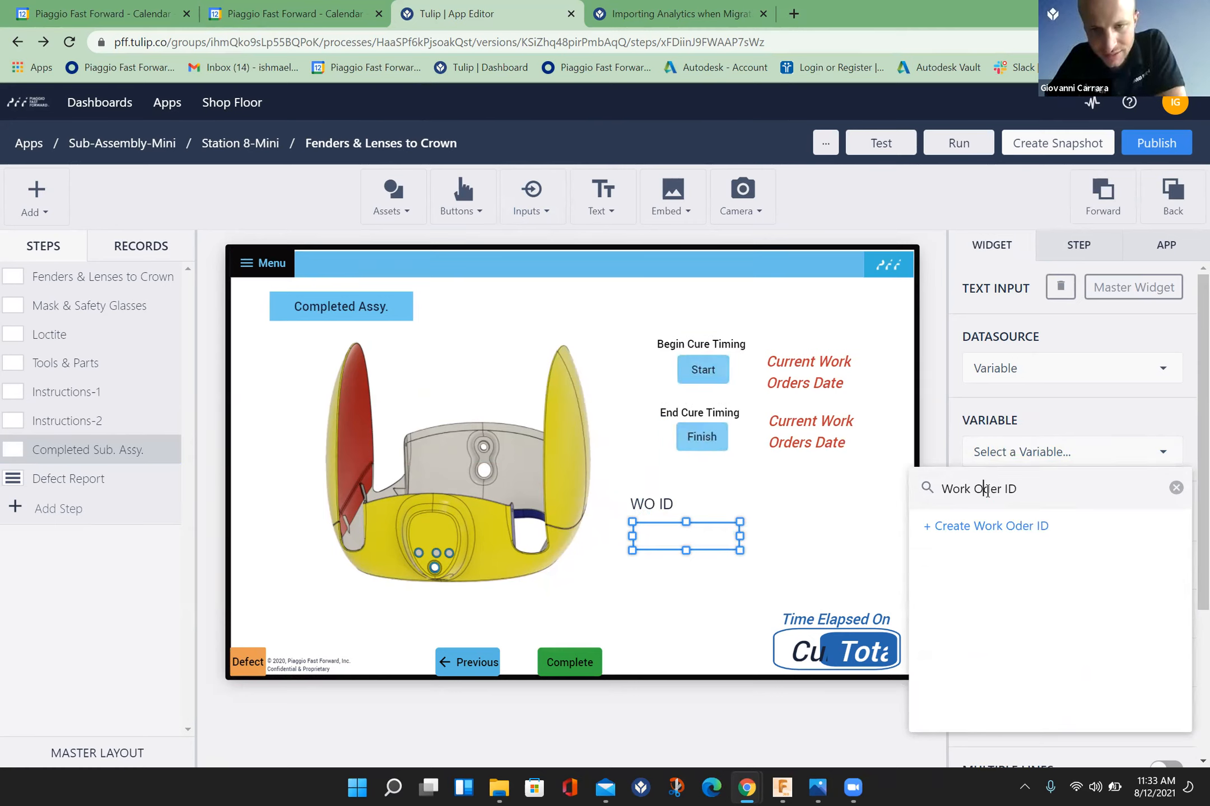
text(r)
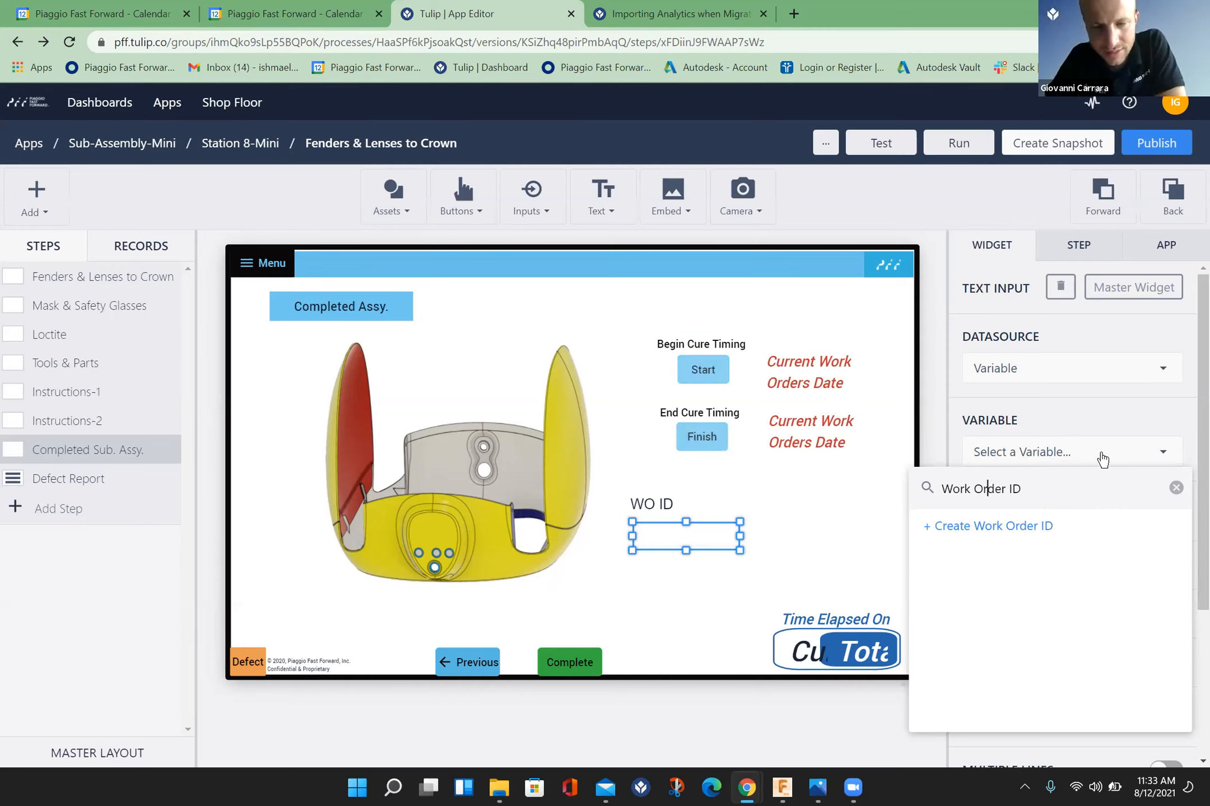
click(1026, 533)
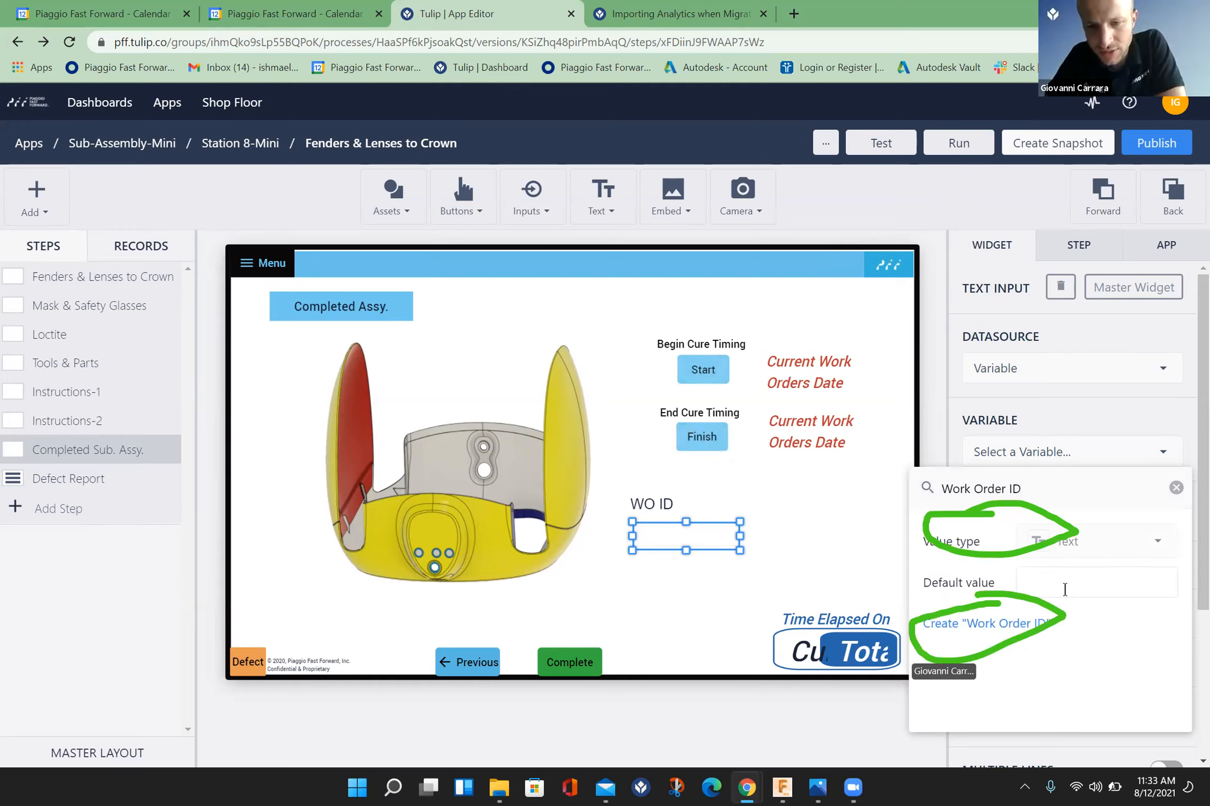
click(989, 626)
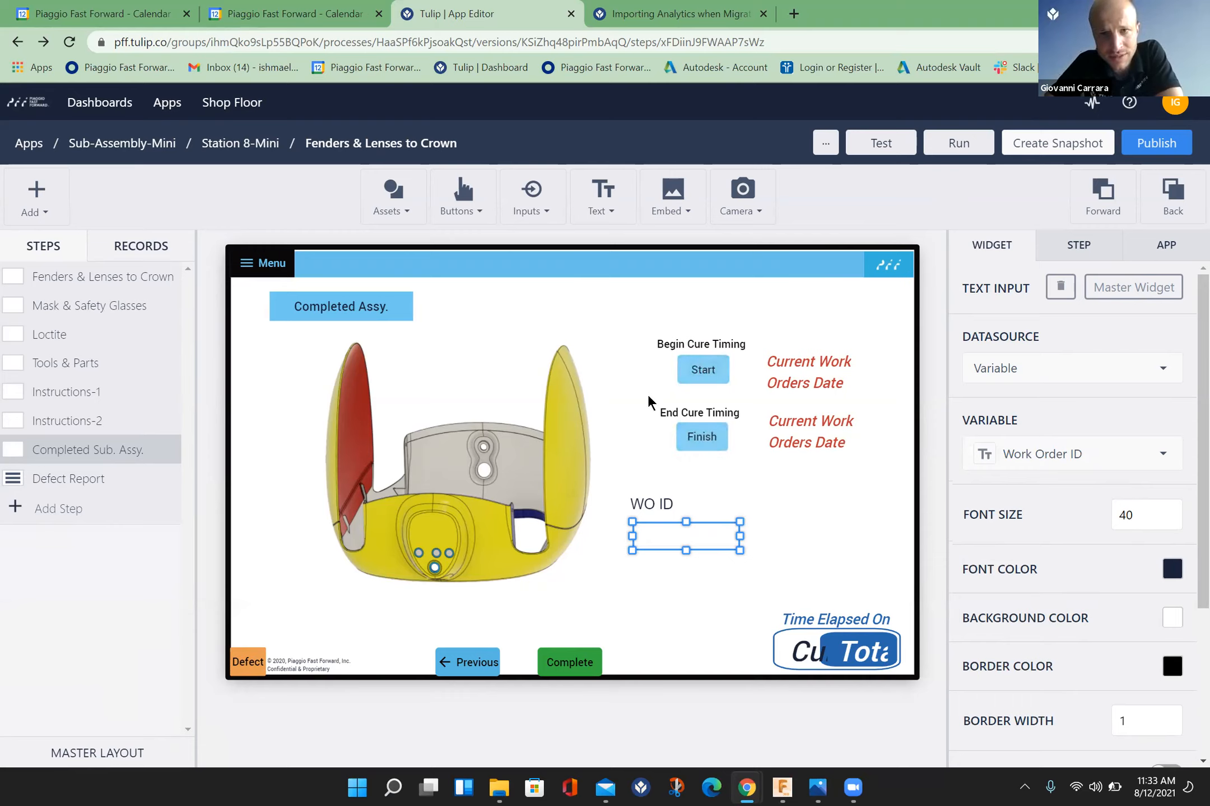
Step: Open the existing trigger of the Start button under Begin Cure Timing for editing
click(702, 364)
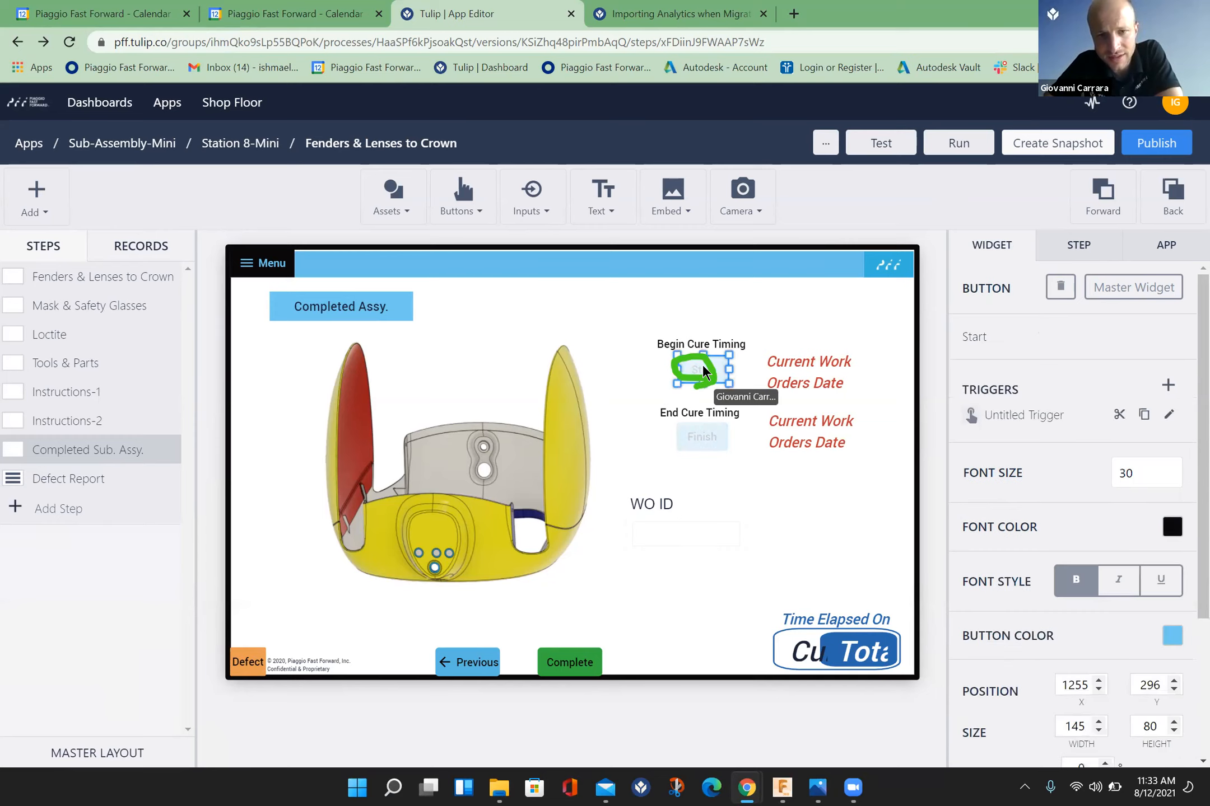
click(1171, 413)
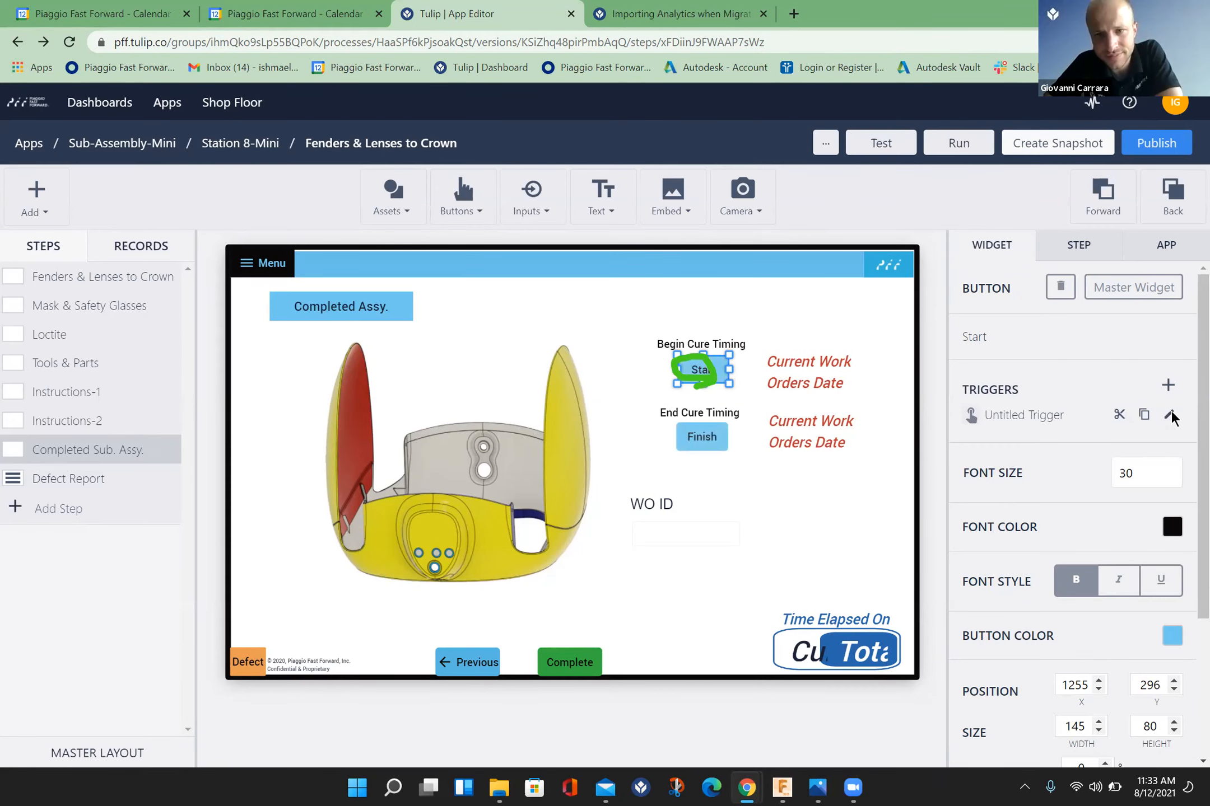
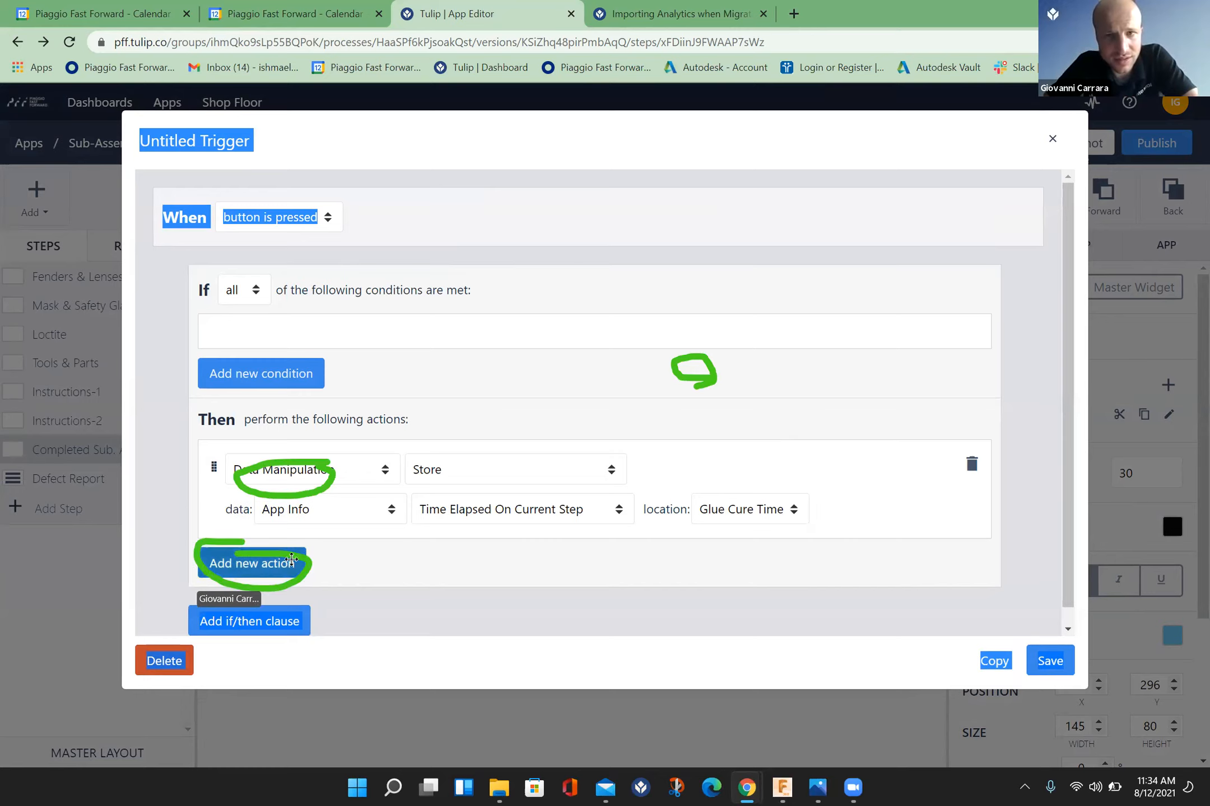
Step: Add a Table Records action of type Create or Load Record to the Start trigger, placed above the Store action
click(292, 566)
click(386, 584)
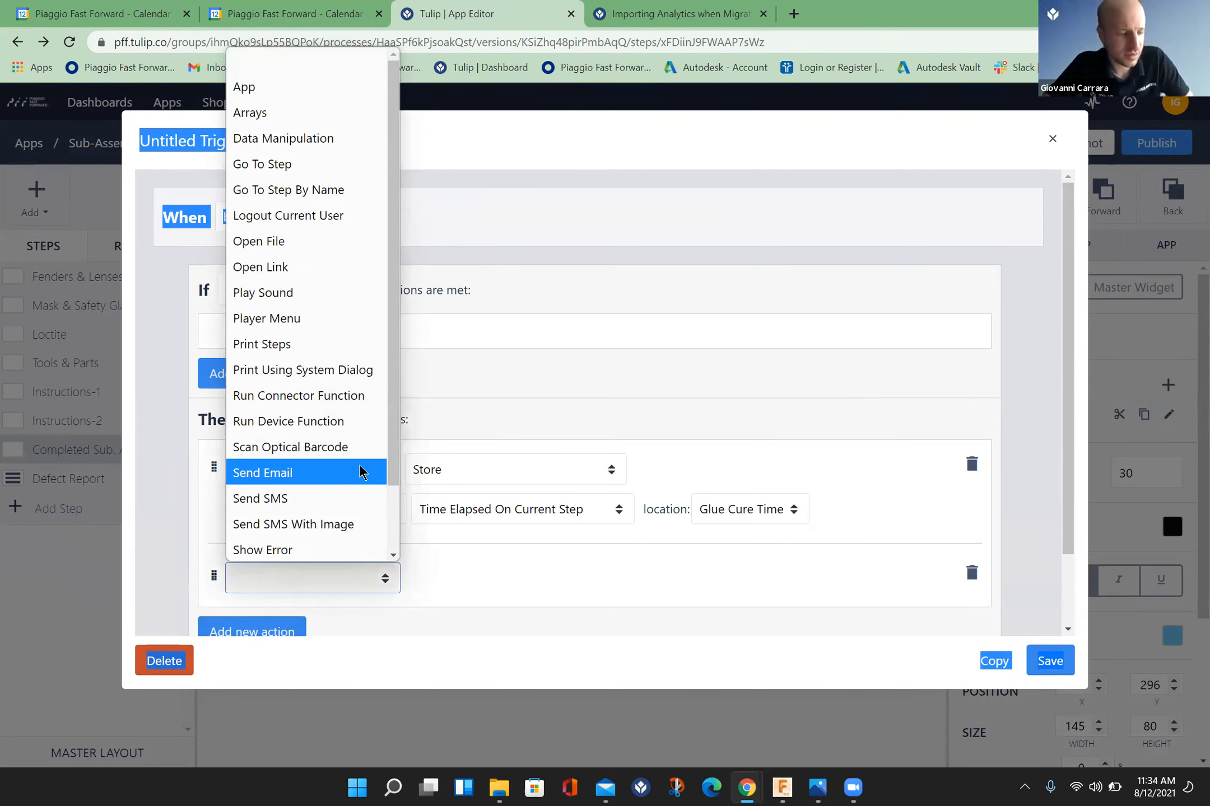
drag(214, 583, 219, 462)
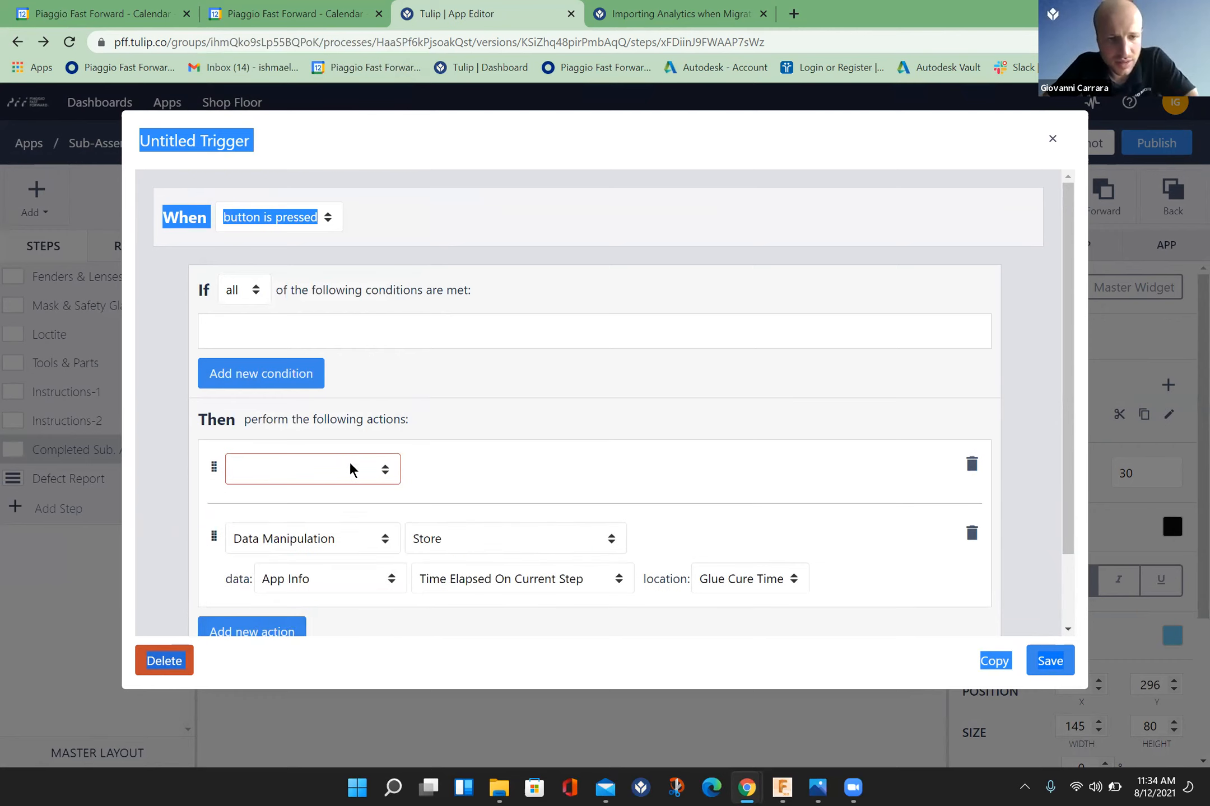
click(386, 469)
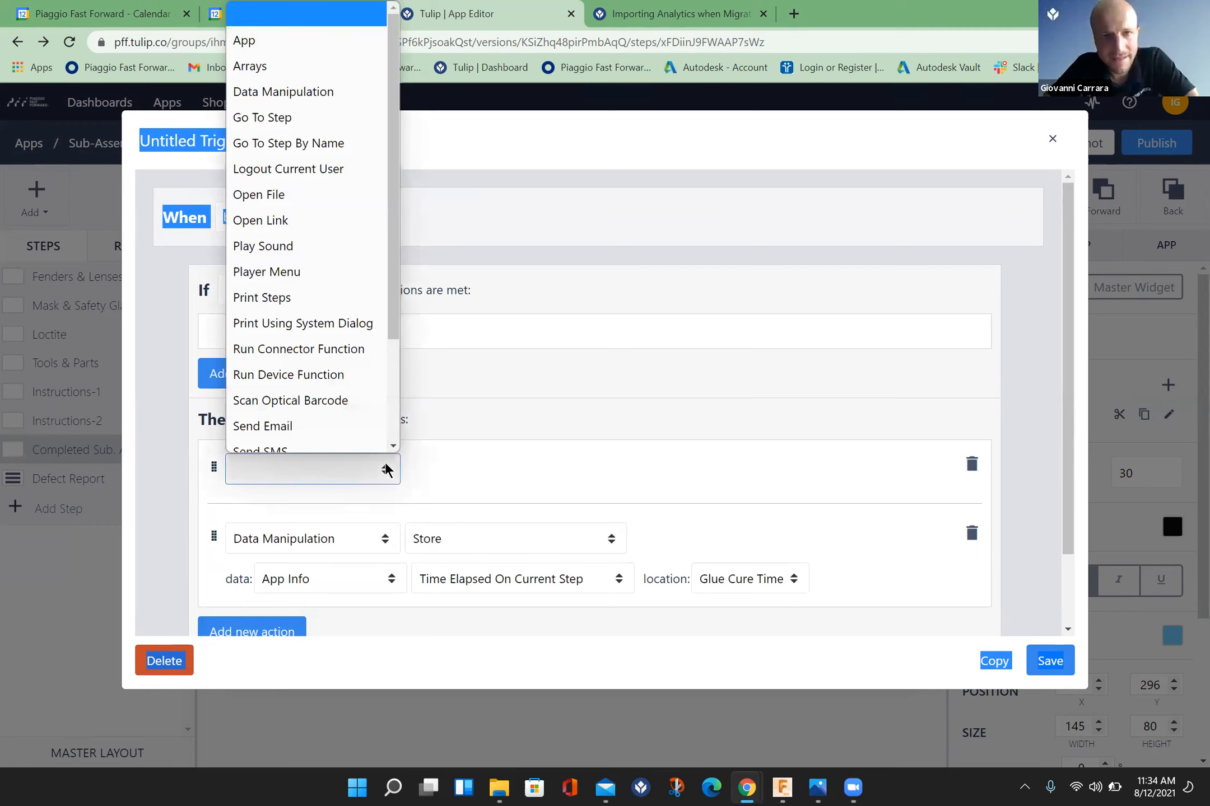
drag(392, 339, 394, 489)
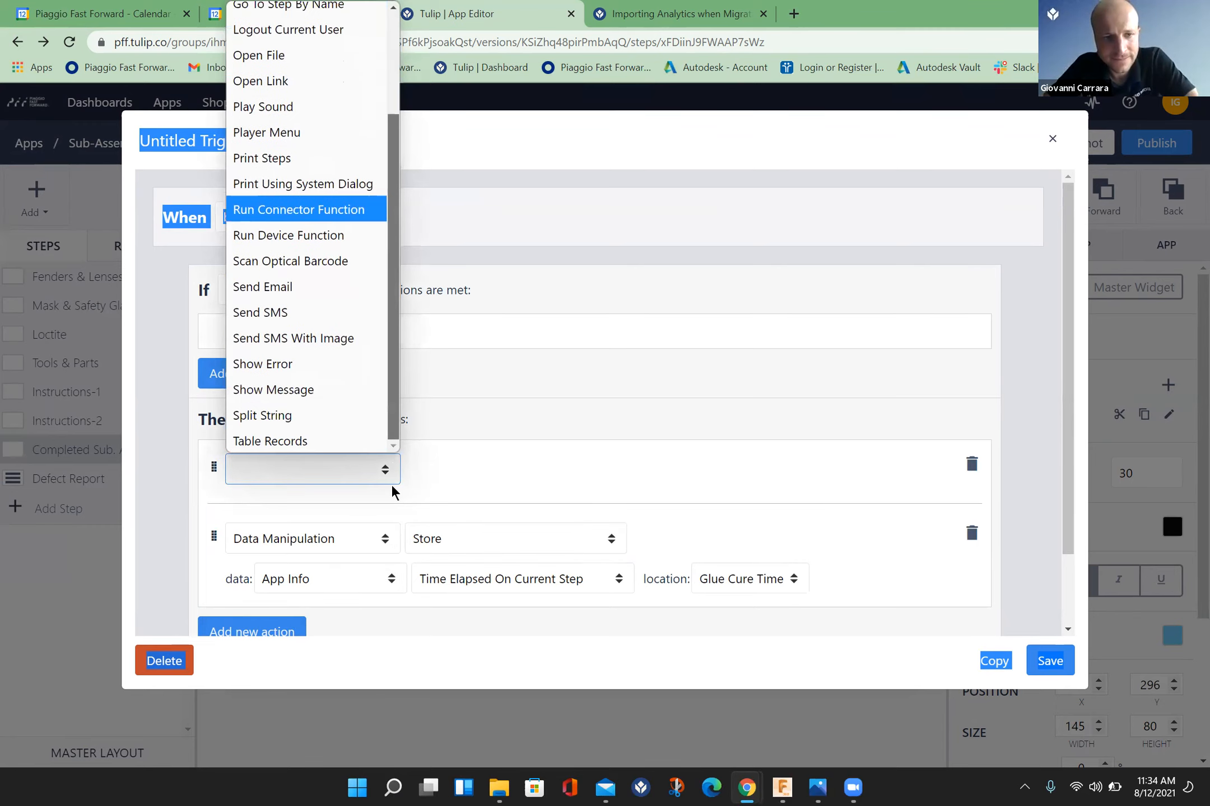
click(316, 445)
click(583, 476)
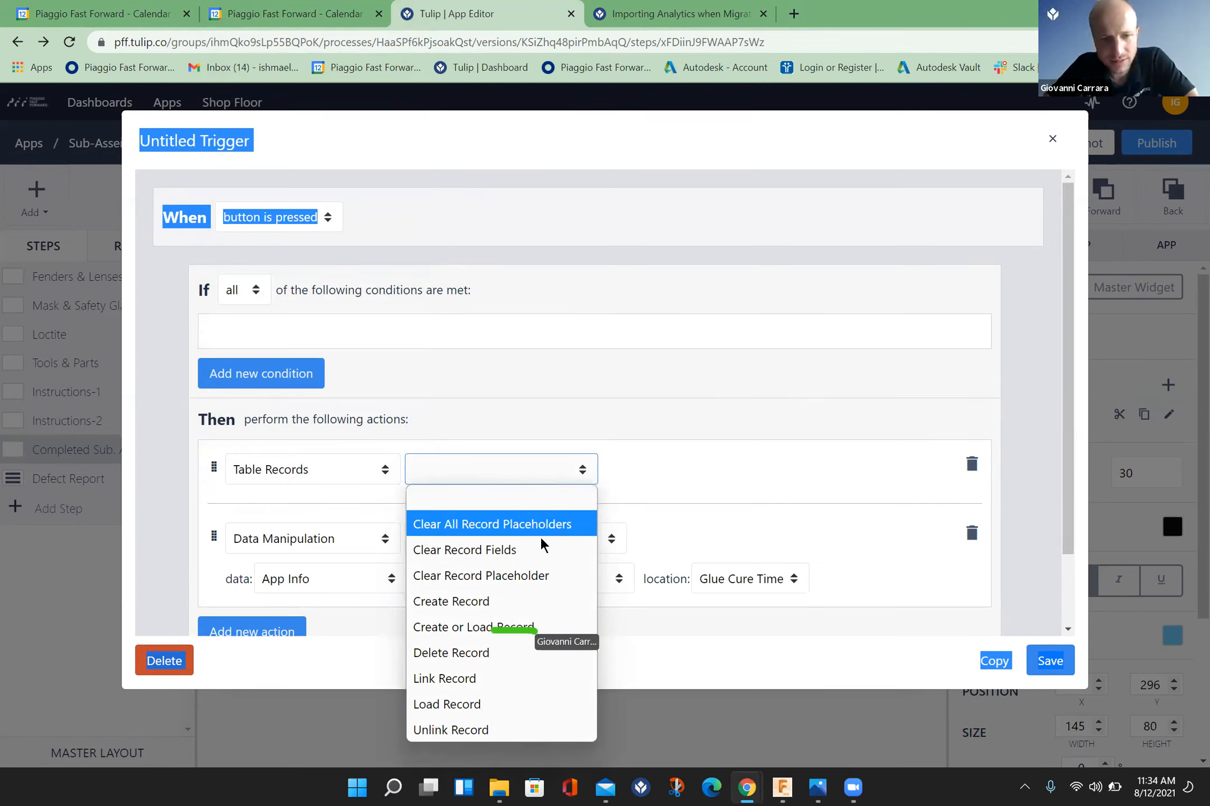
click(520, 634)
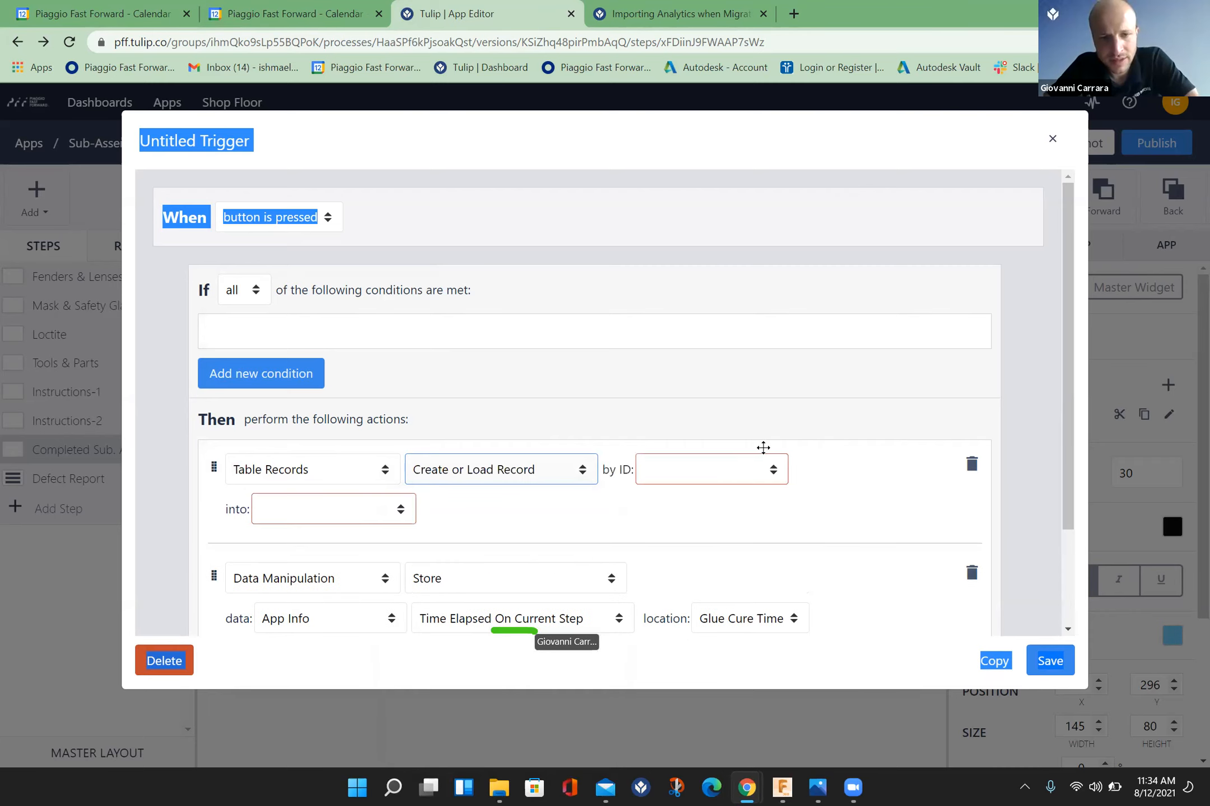
Step: Have the record action use the variable Work Order ID as its ID and load into Current Curing Time
click(777, 473)
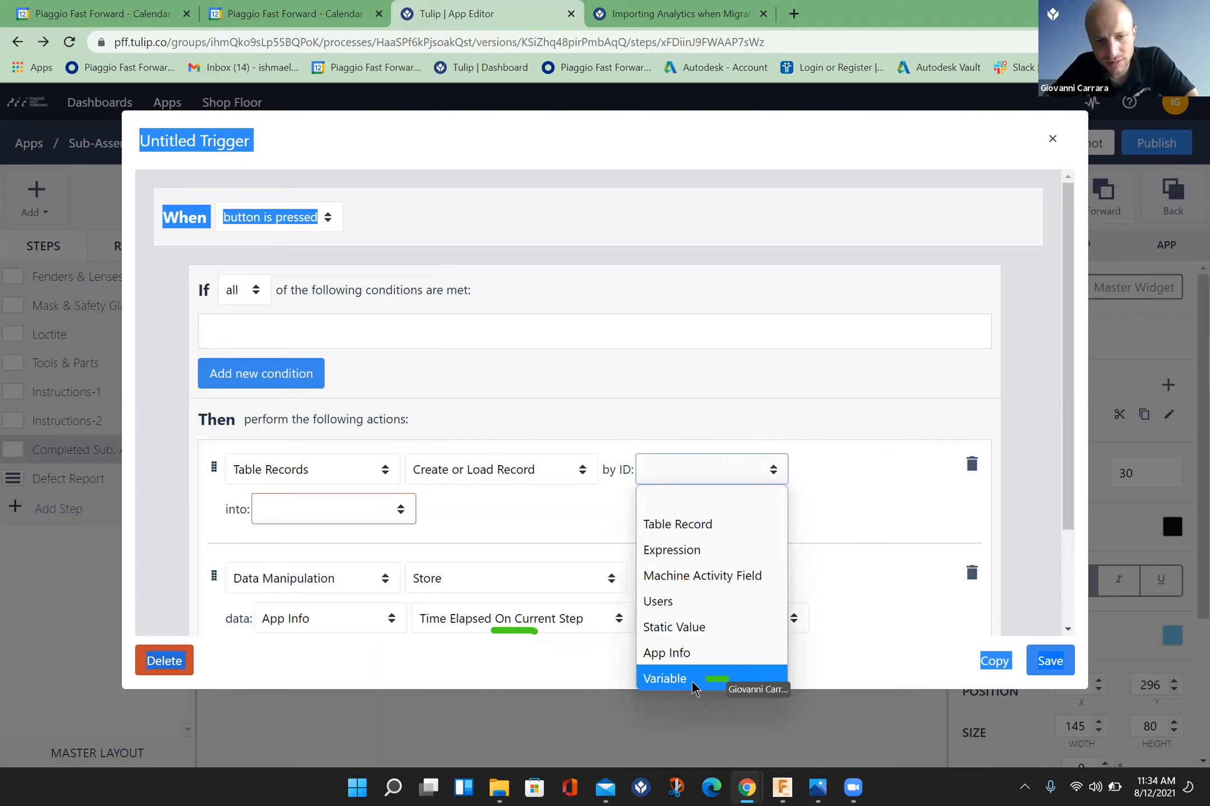
click(665, 679)
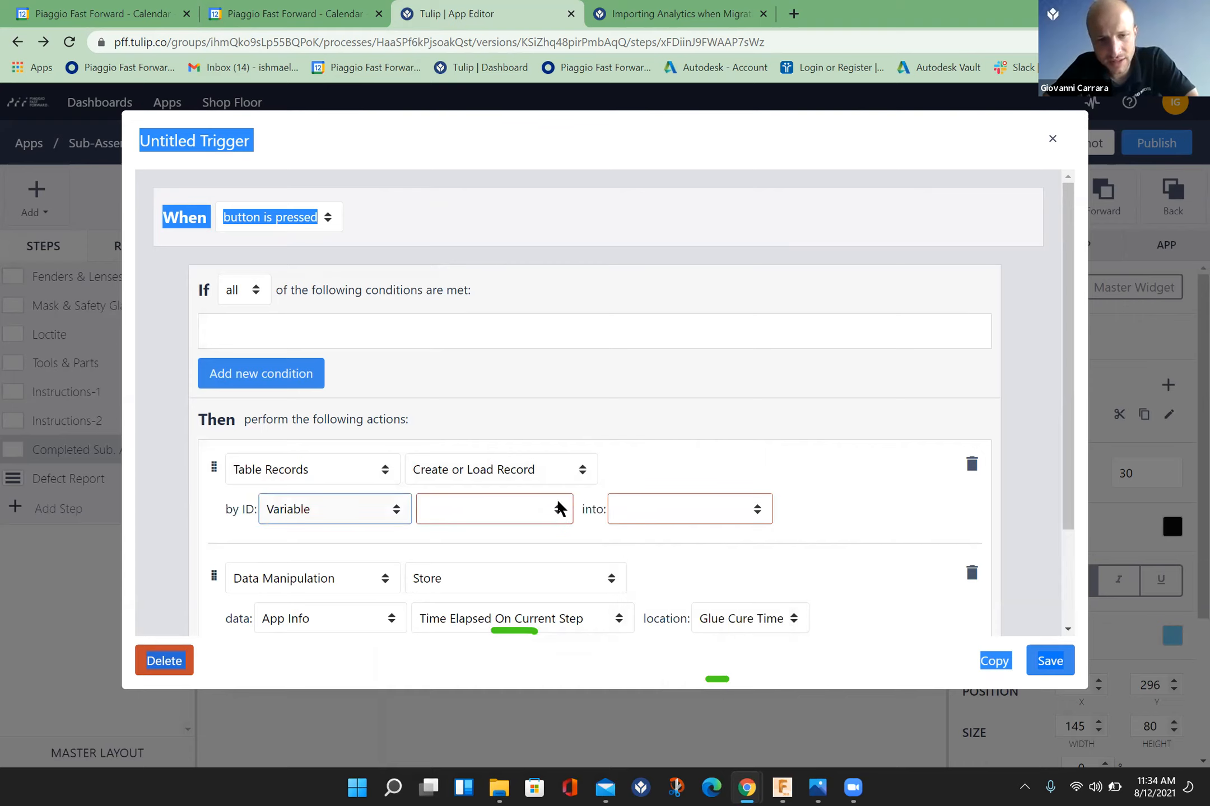
click(560, 509)
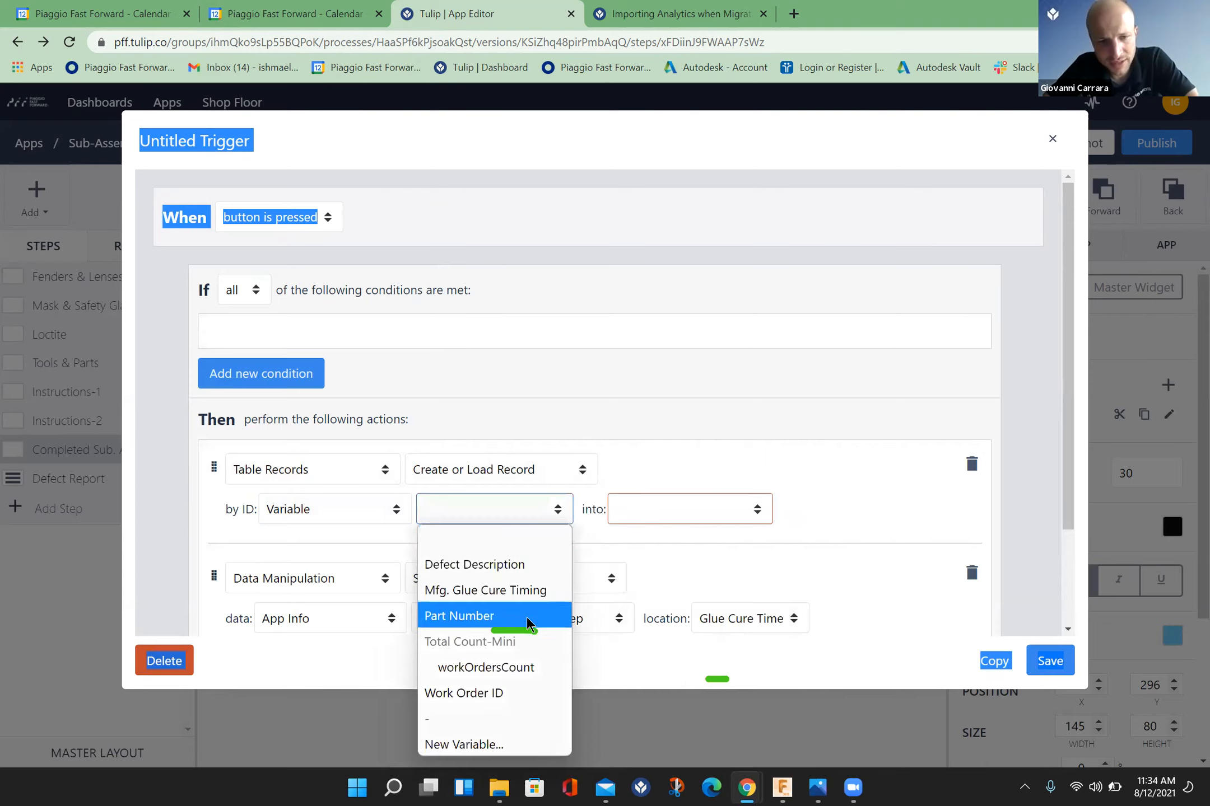
click(499, 693)
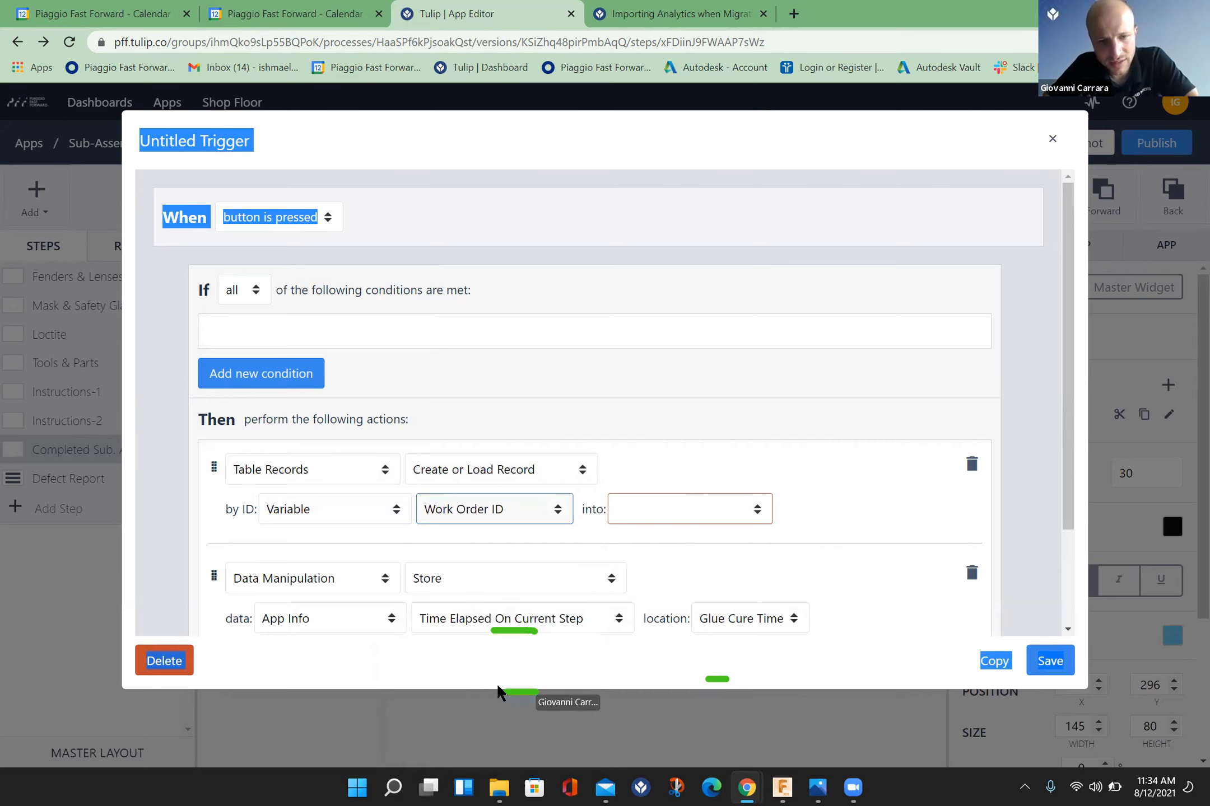
click(757, 517)
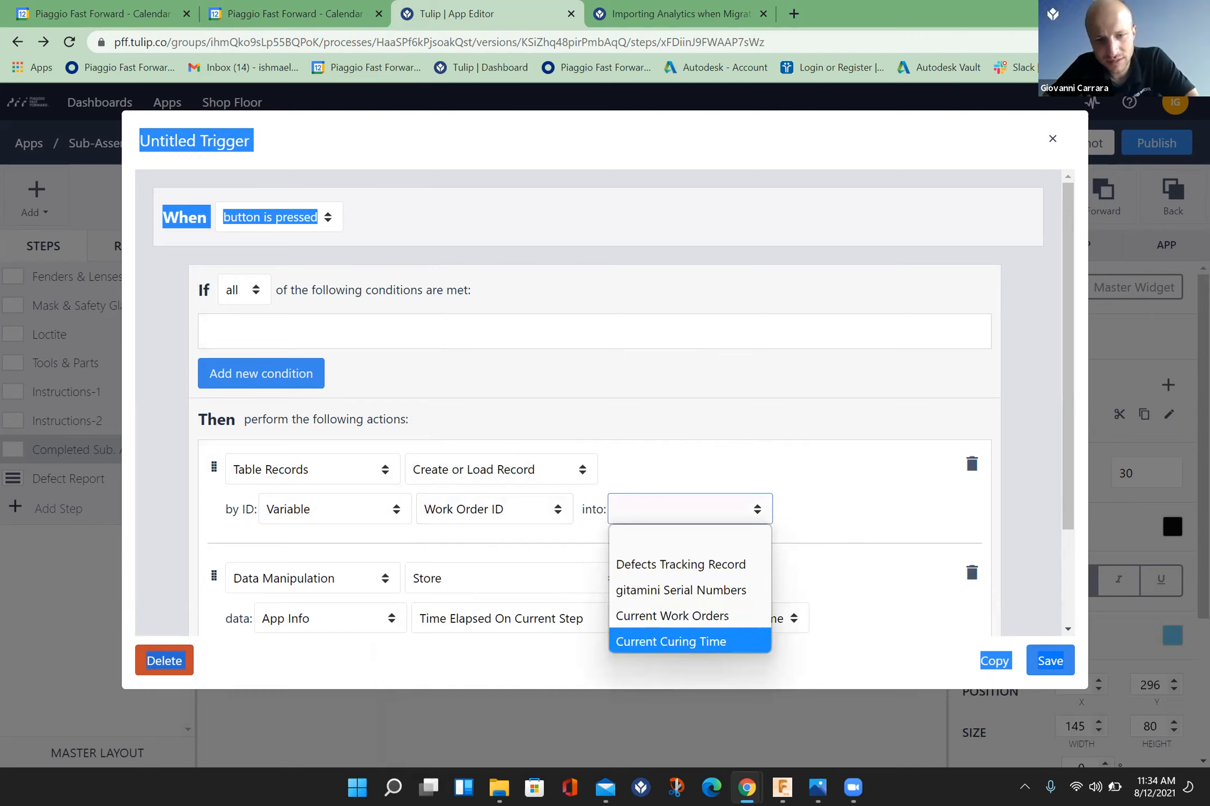
click(737, 641)
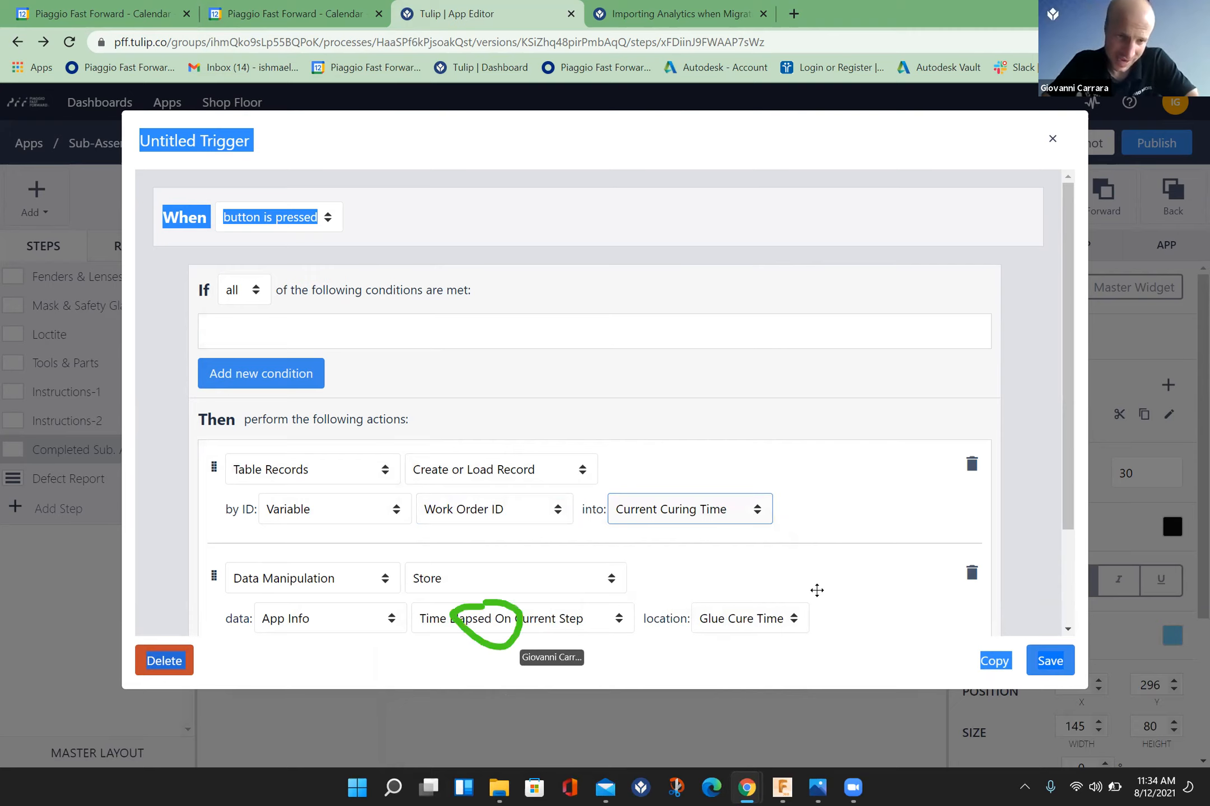
Step: Change the data saved by the Store action to the App Info value Current Date and Time
scroll(816, 590, down, 2)
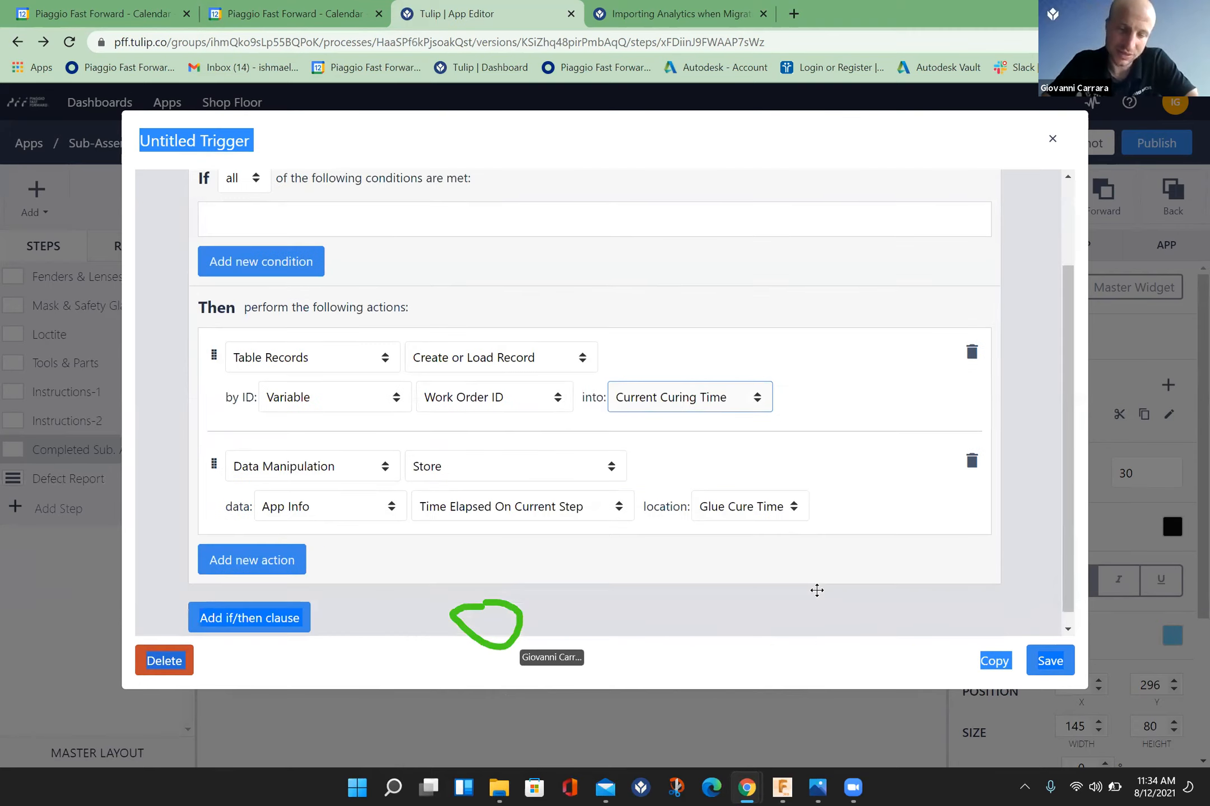
click(618, 511)
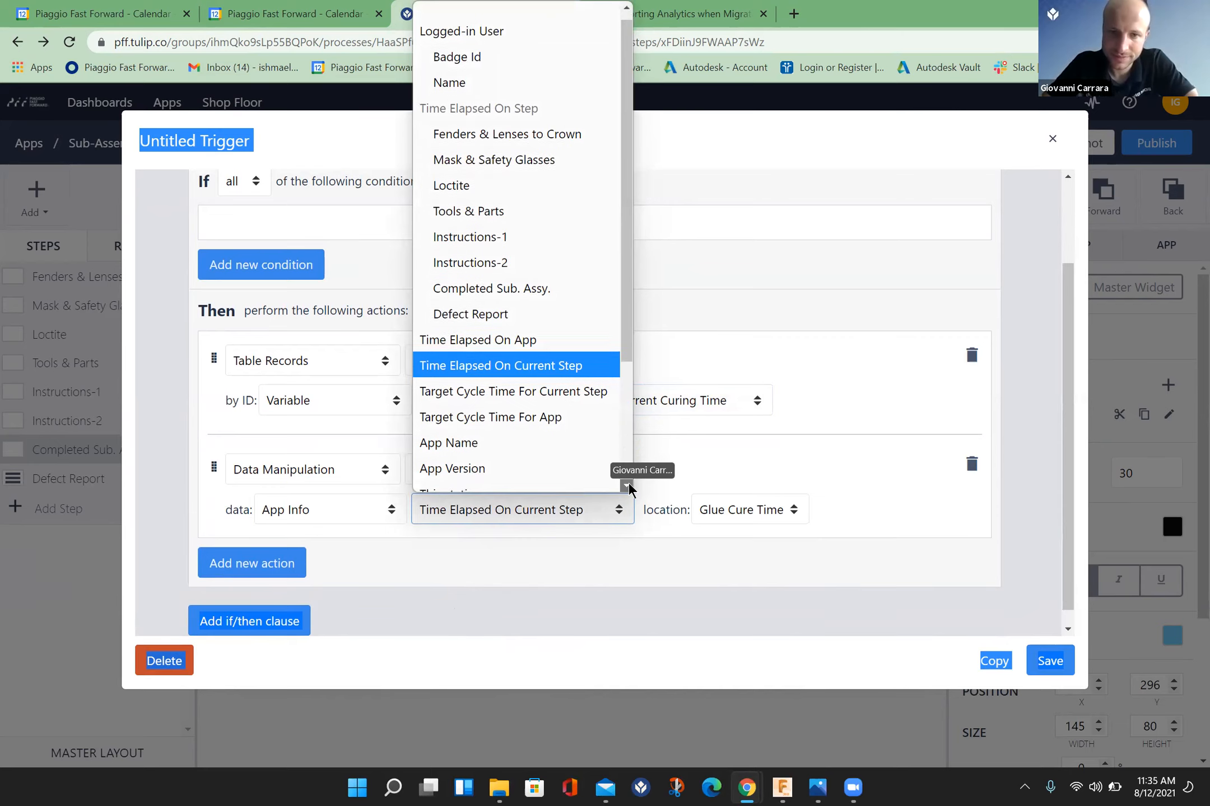
scroll(629, 489, down, 3)
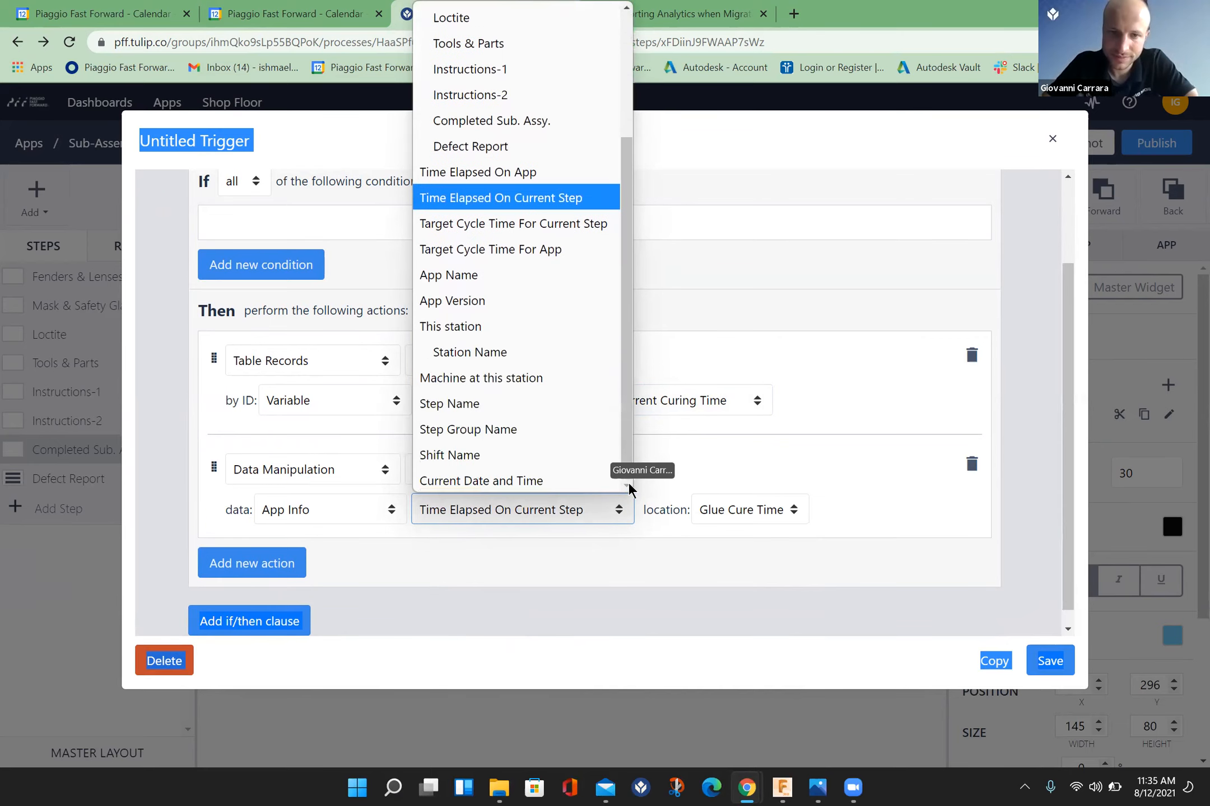
click(541, 481)
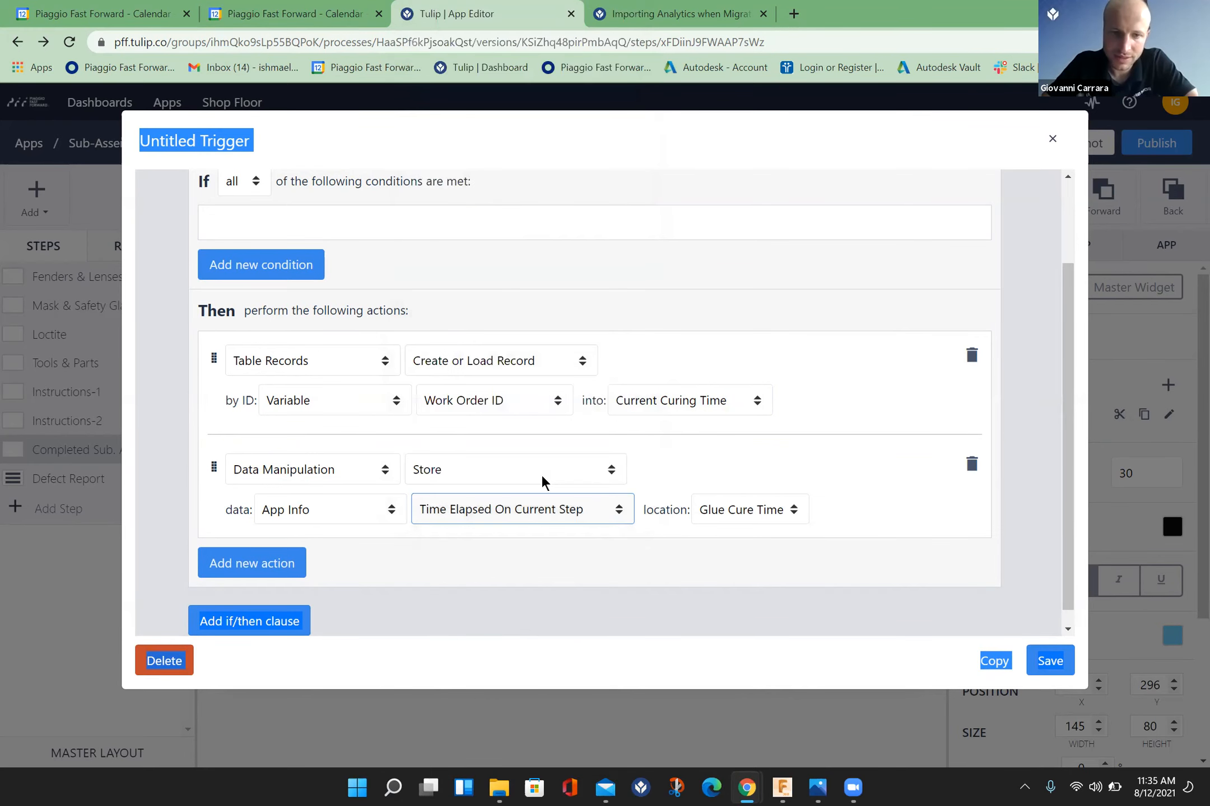
Step: Set the Store location to the Curing Start Time field of the Current Curing Time table record and save the trigger
click(779, 510)
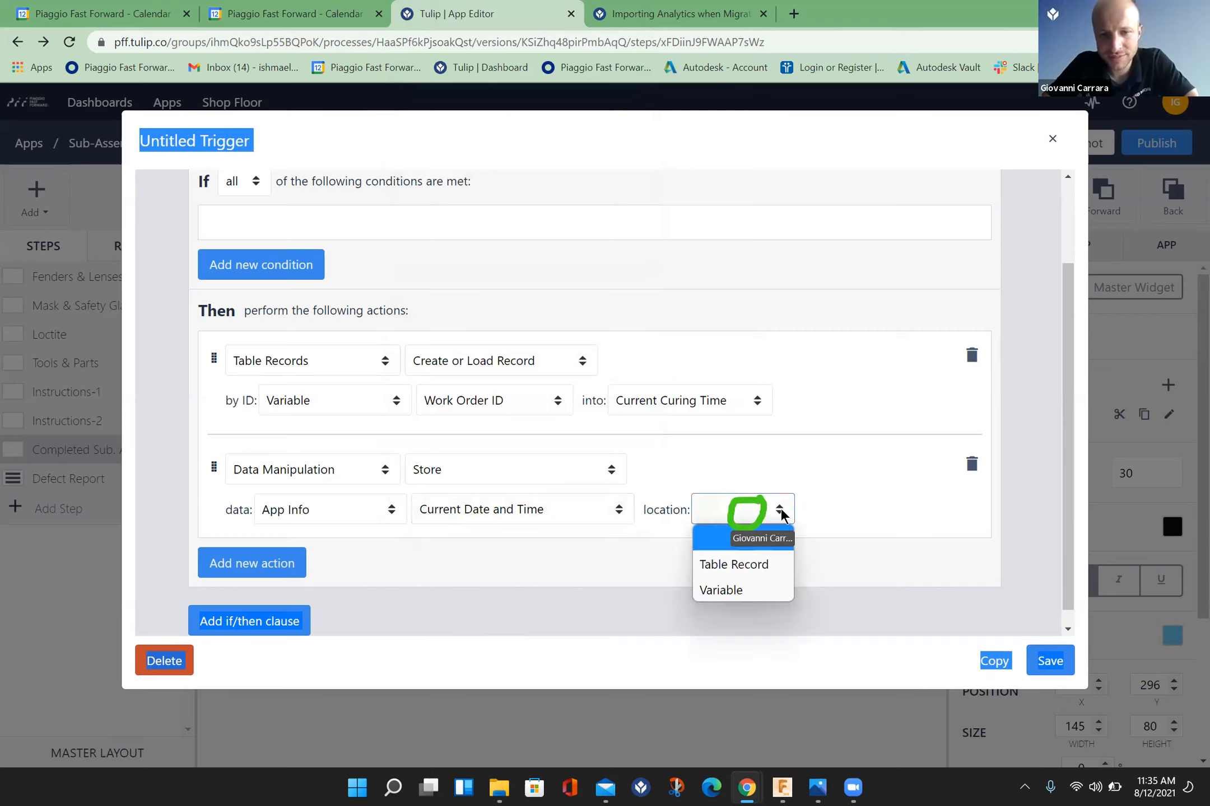
click(757, 563)
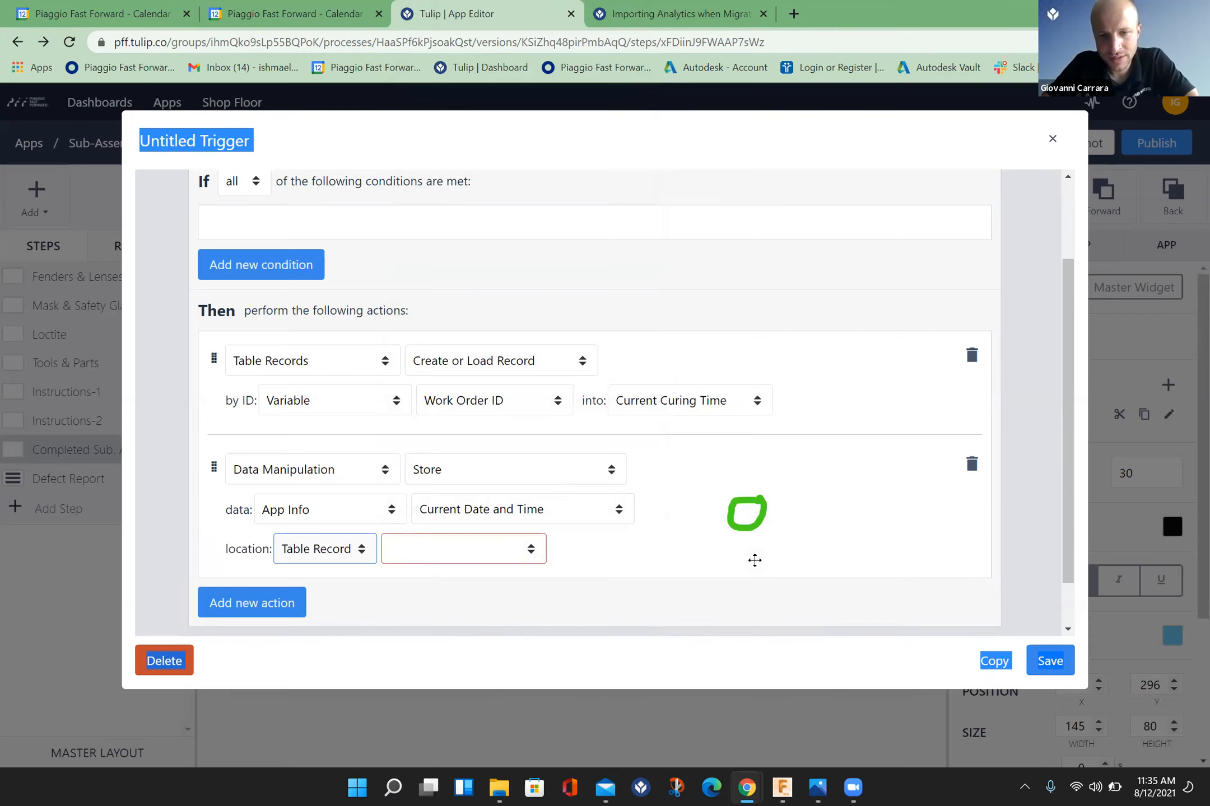
click(531, 552)
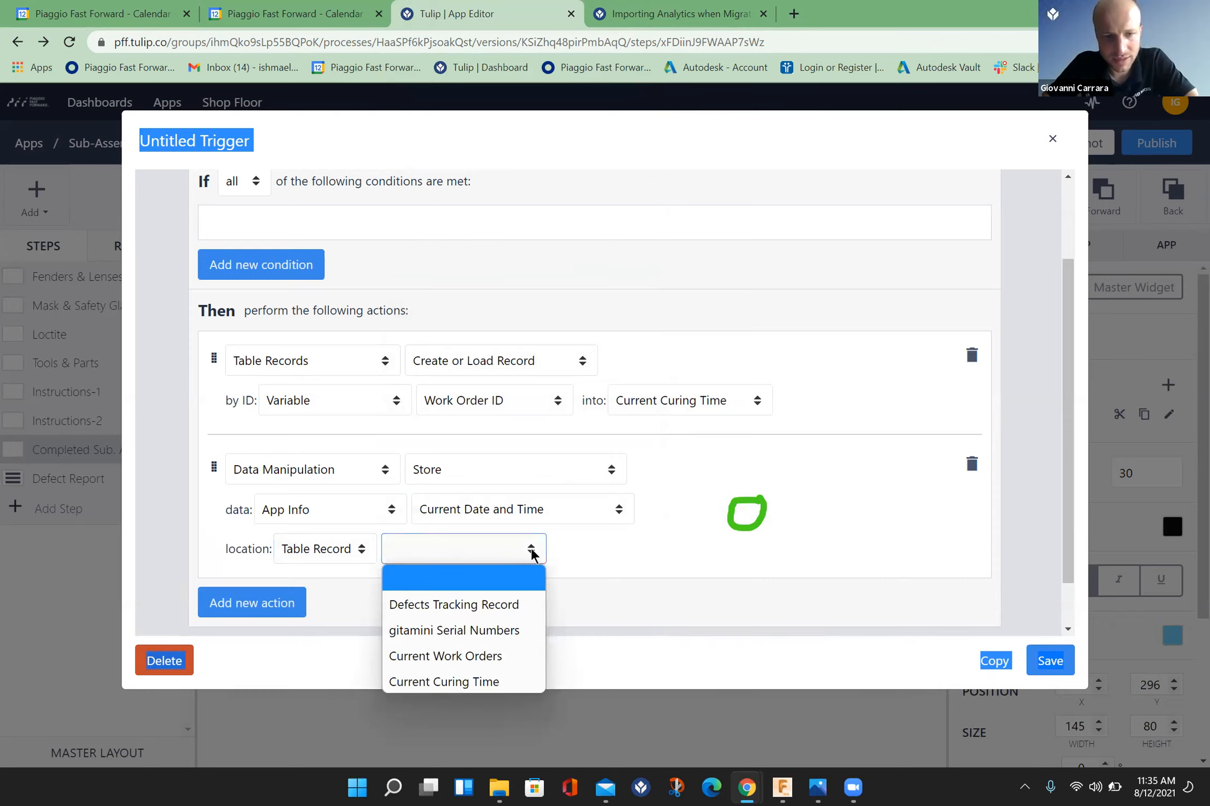
click(499, 681)
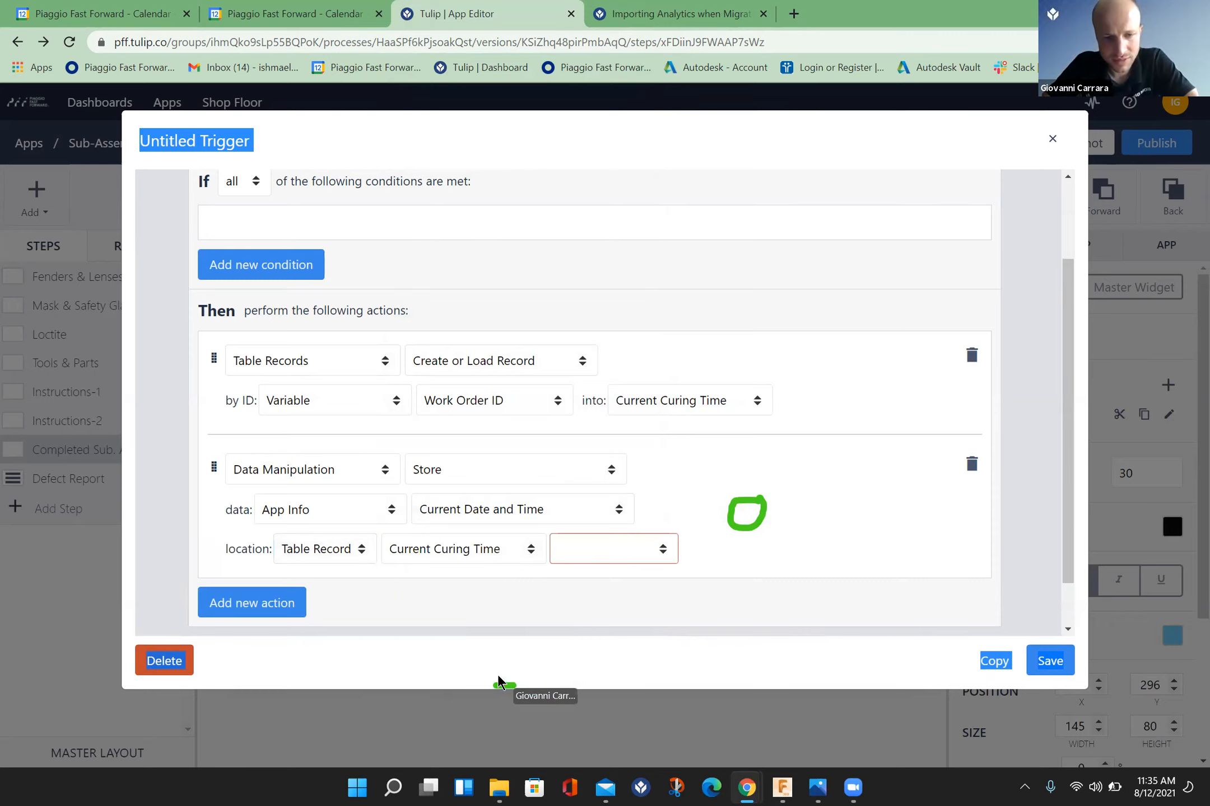
click(665, 552)
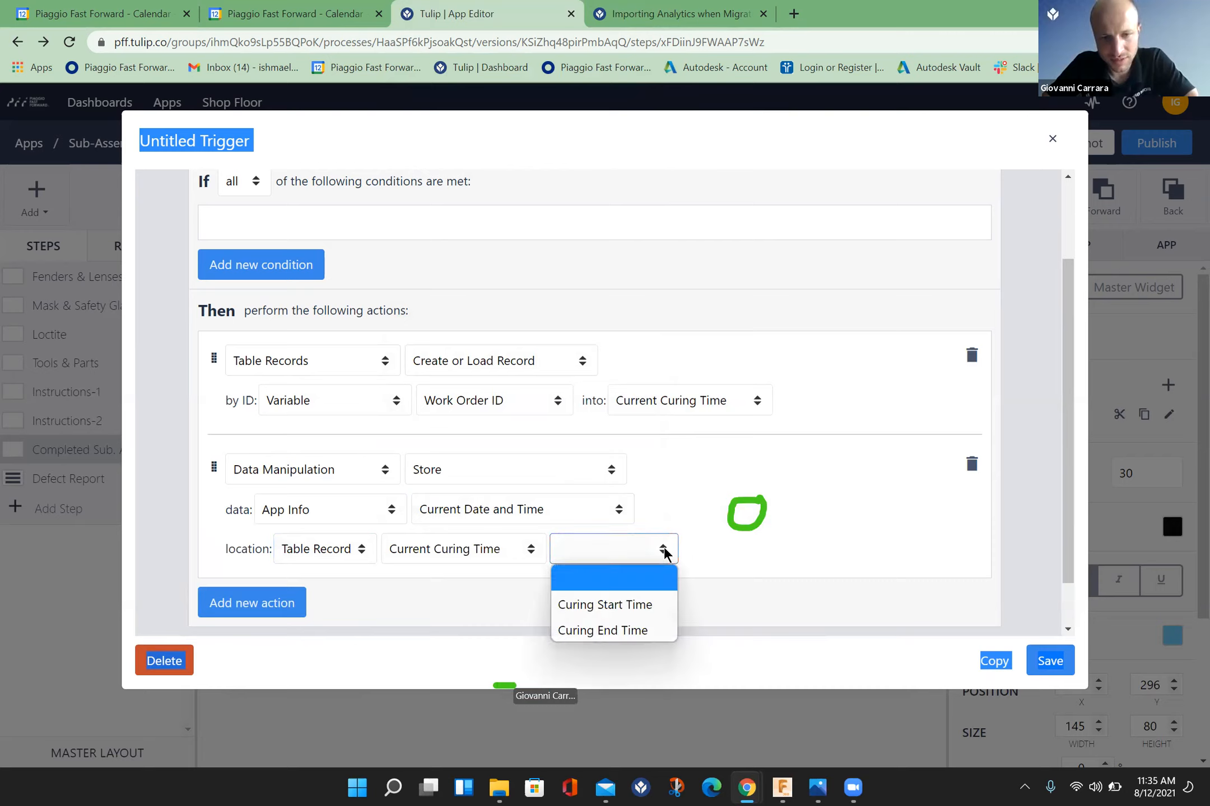
click(648, 609)
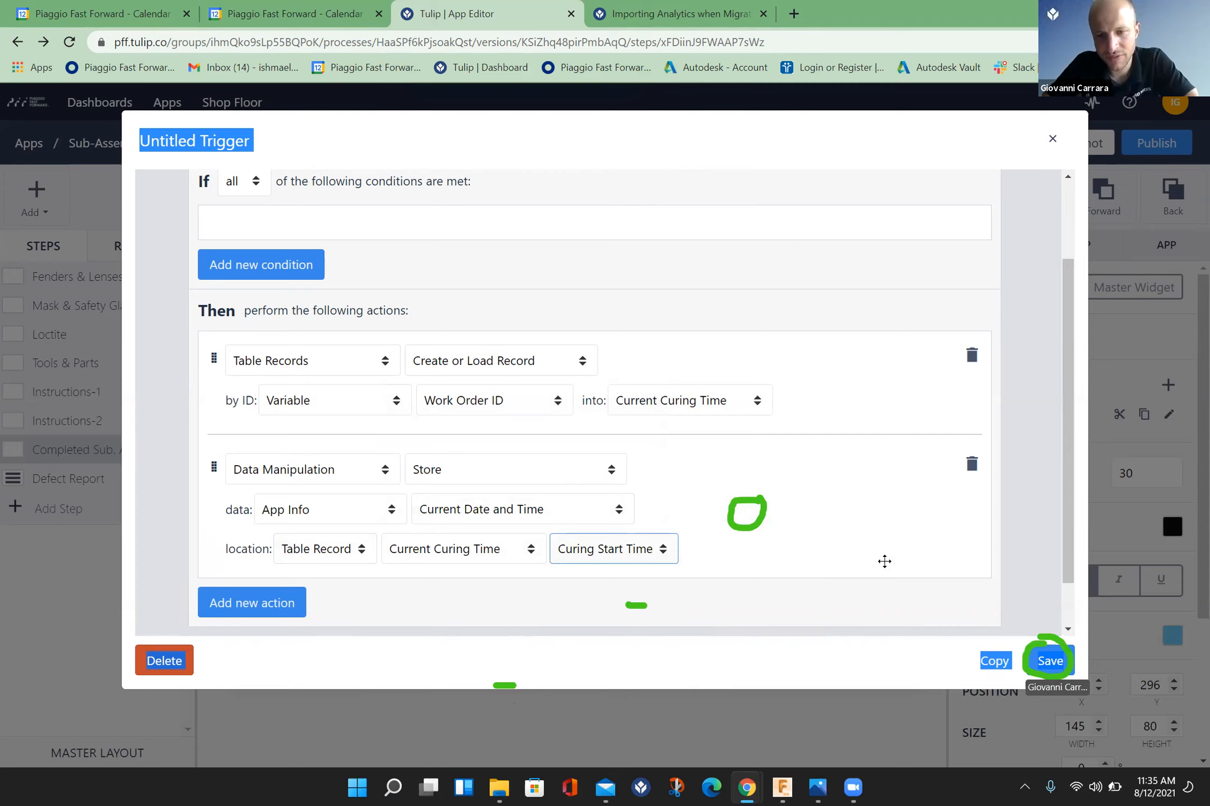
click(1050, 662)
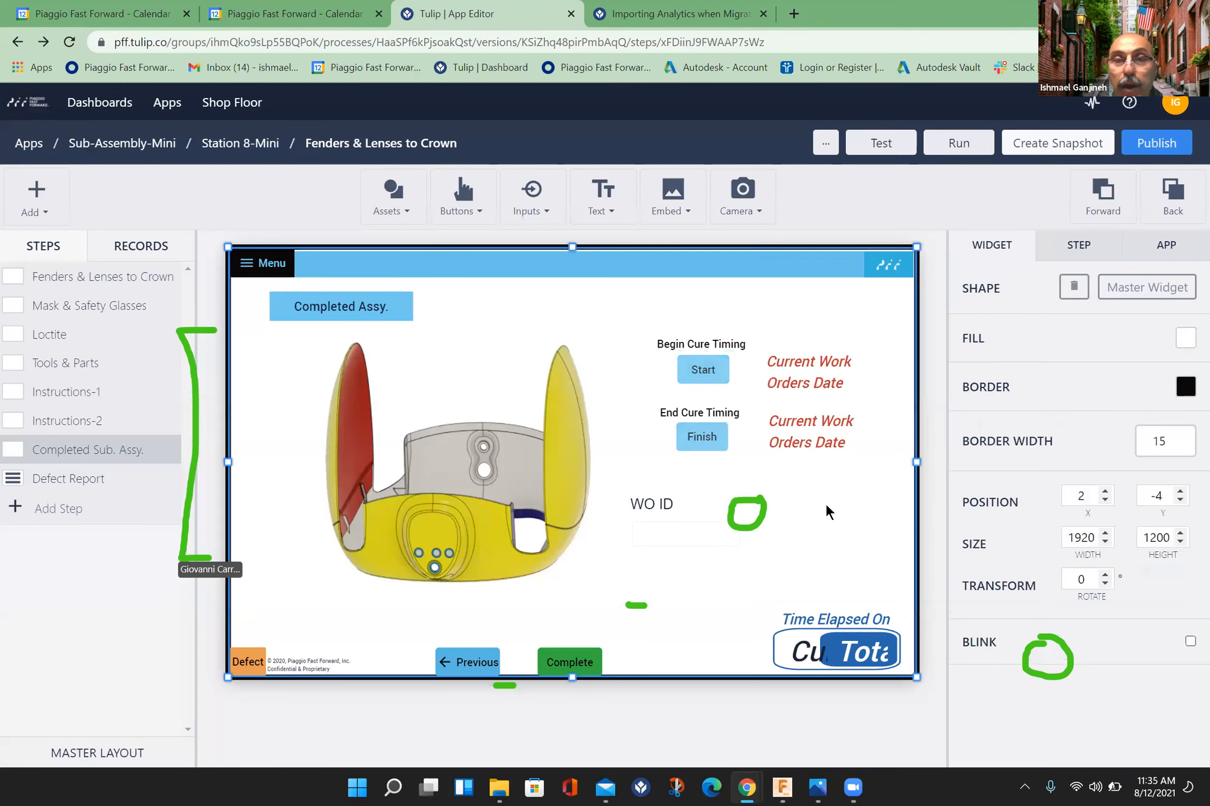
Step: Open the existing trigger of the Finish button under End Cure Timing for editing
click(824, 502)
click(710, 443)
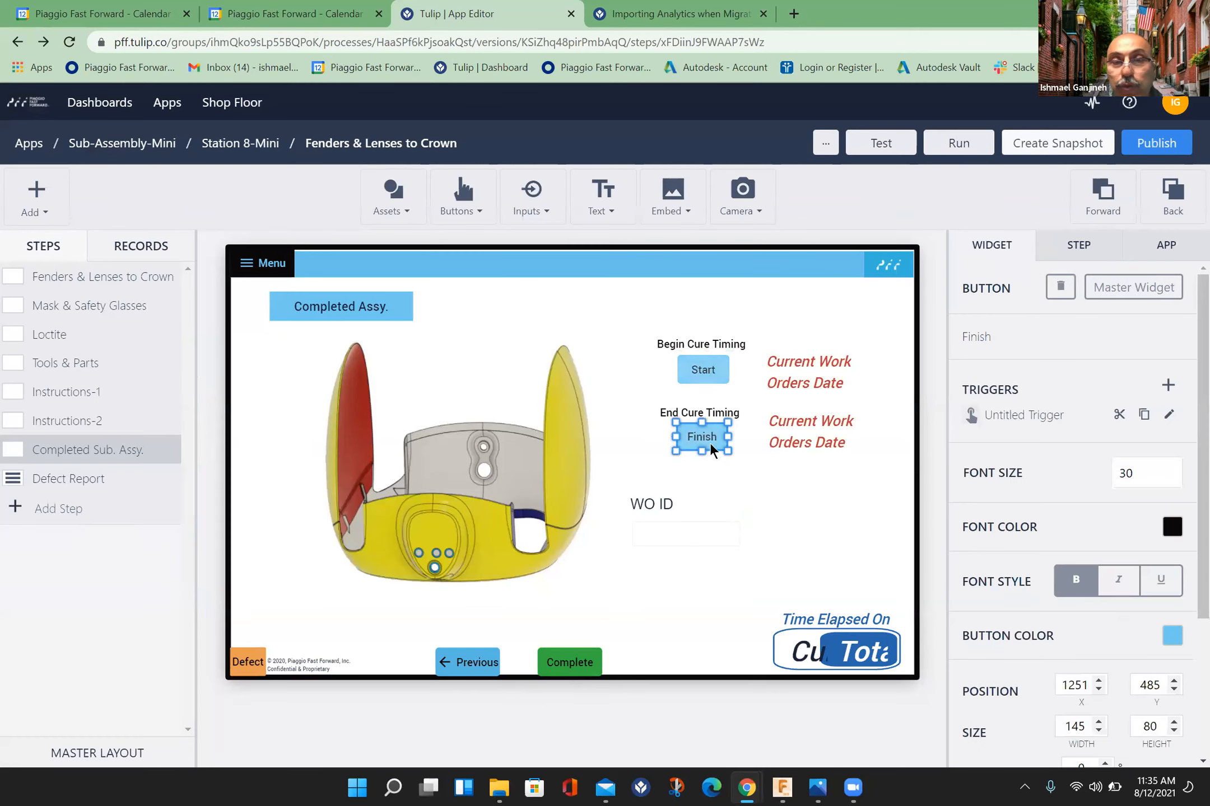
click(1169, 416)
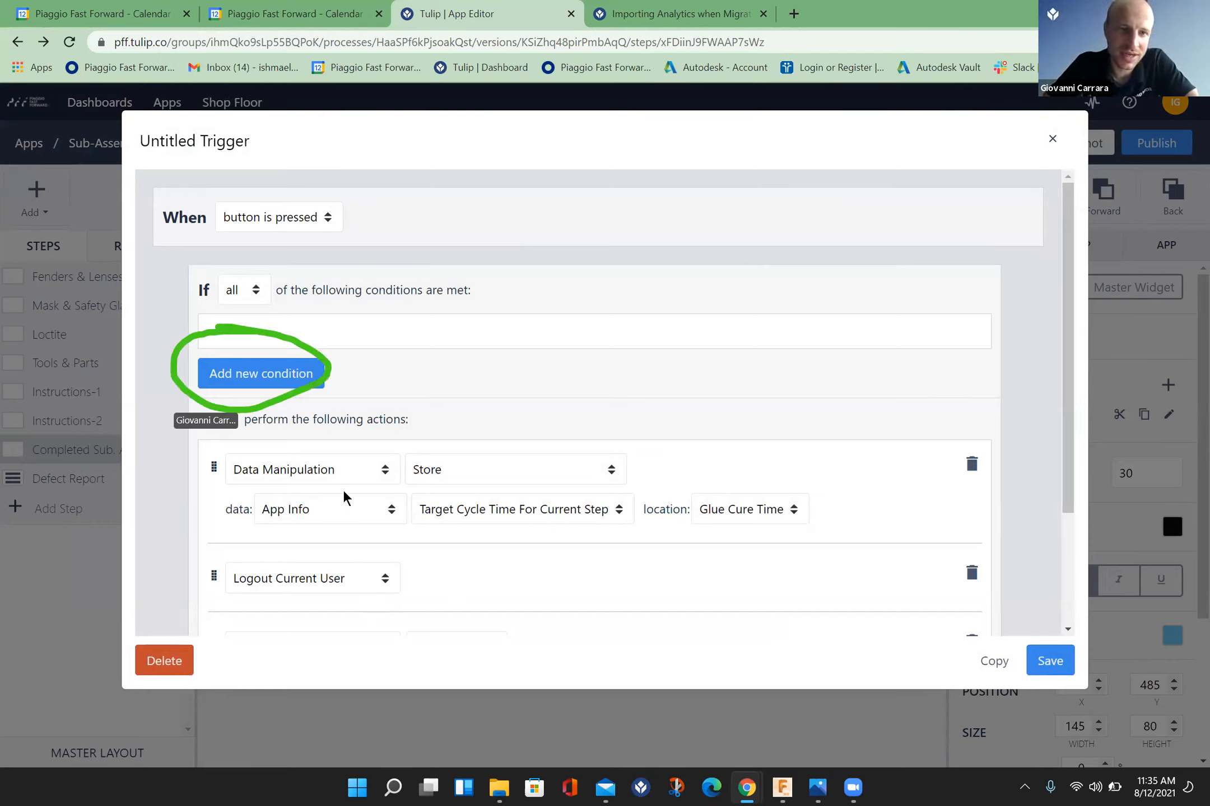
Step: Add a condition to the Finish trigger that checks the Curing Start Time field of the Current Curing Time table record
click(296, 374)
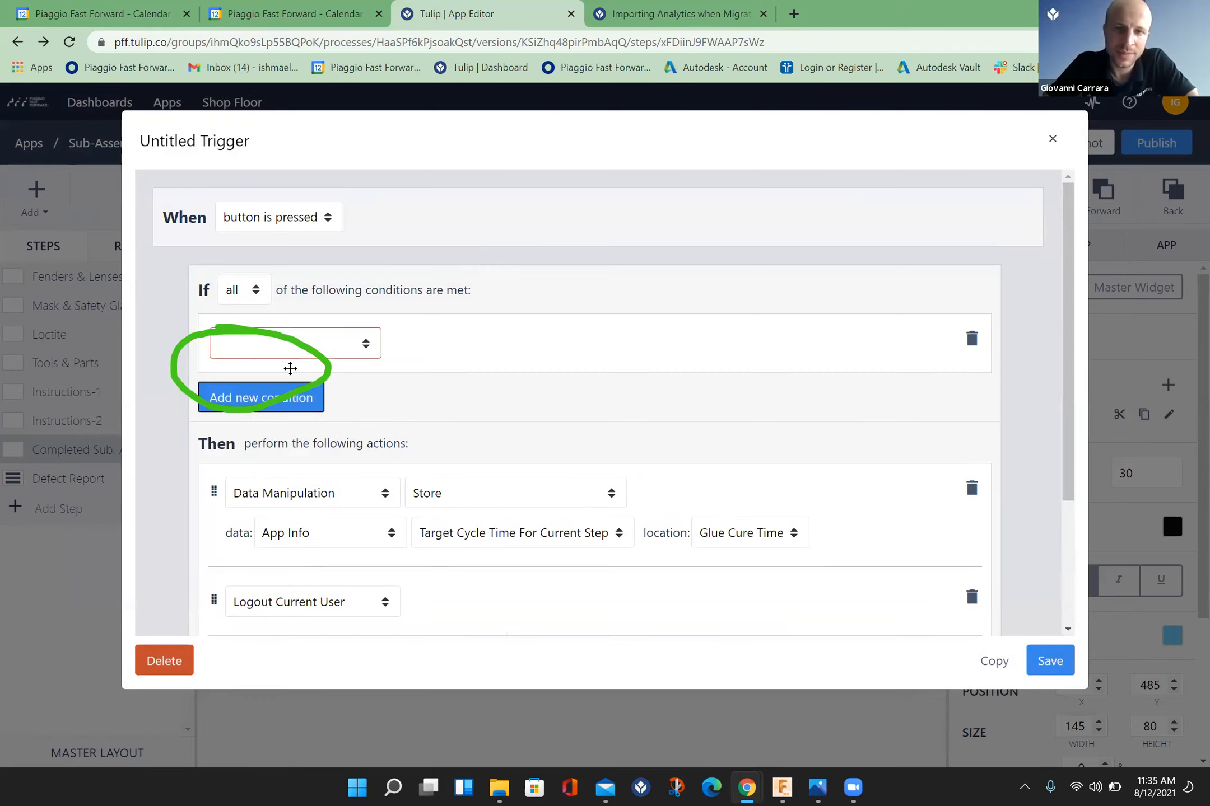
click(371, 344)
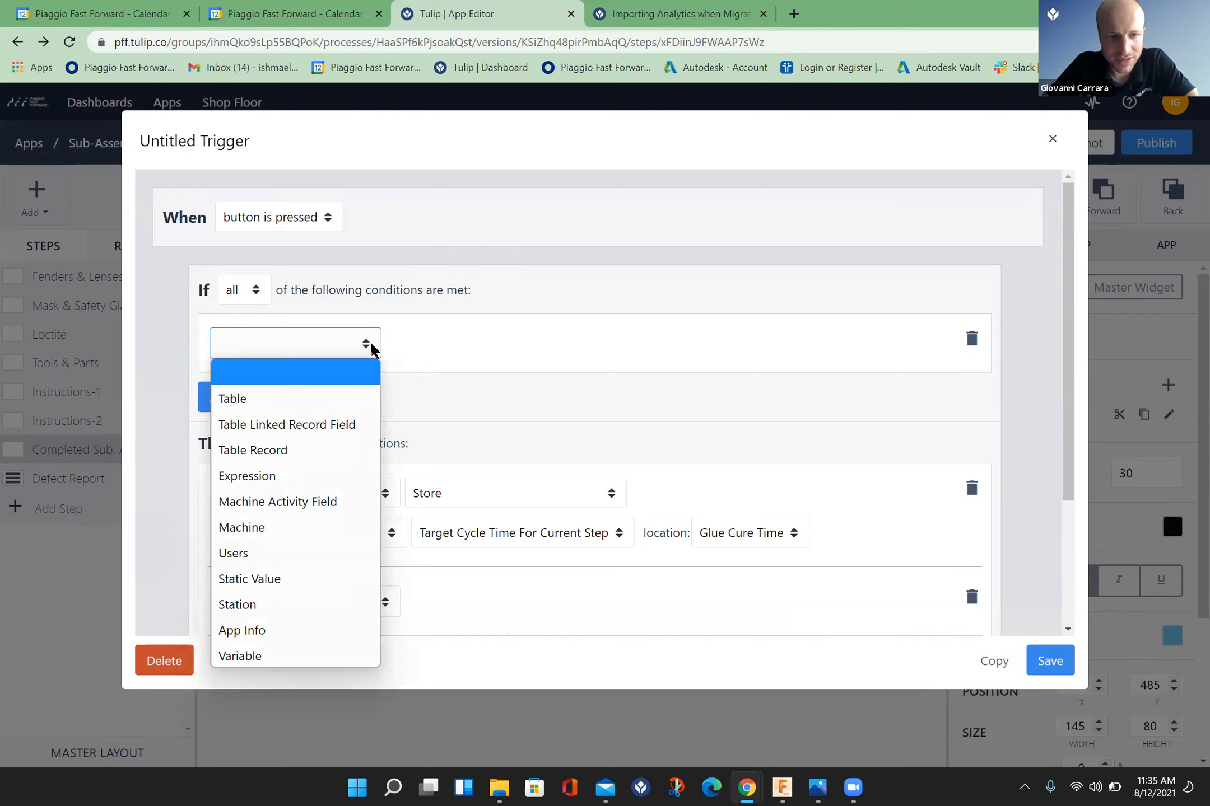
click(312, 445)
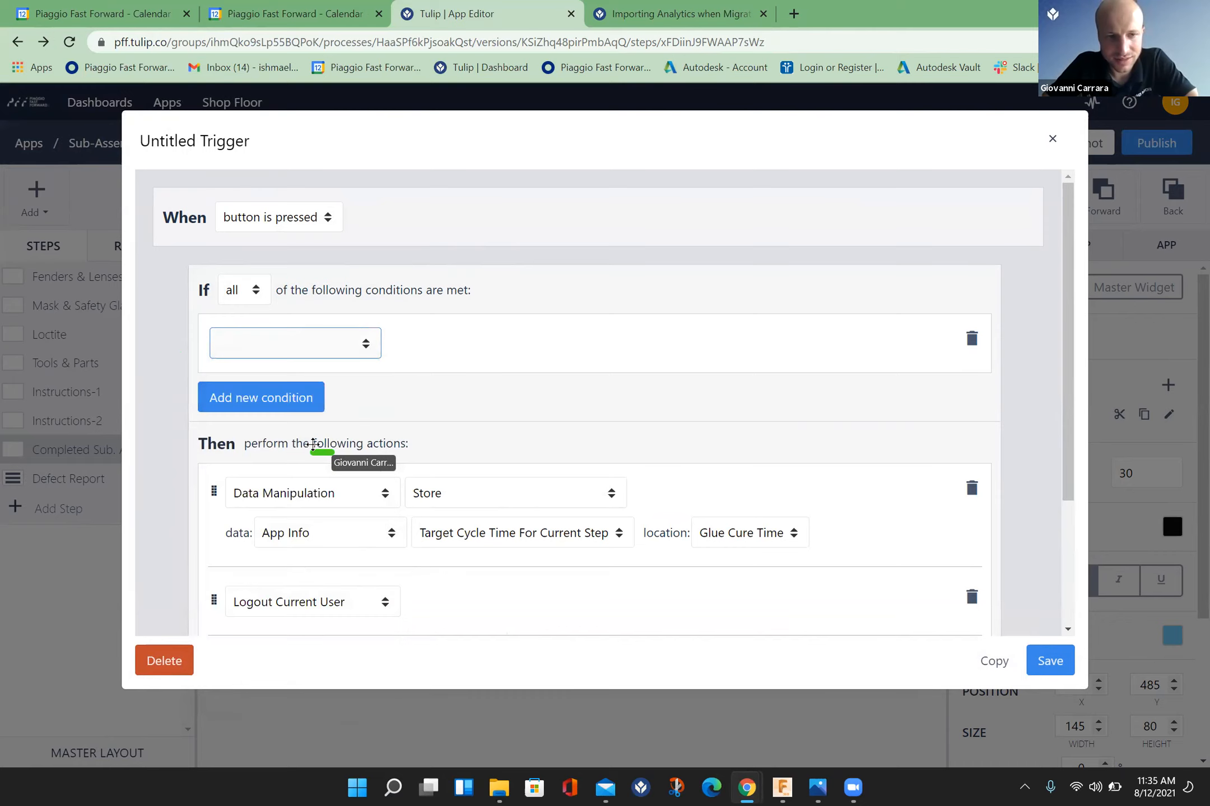
click(536, 346)
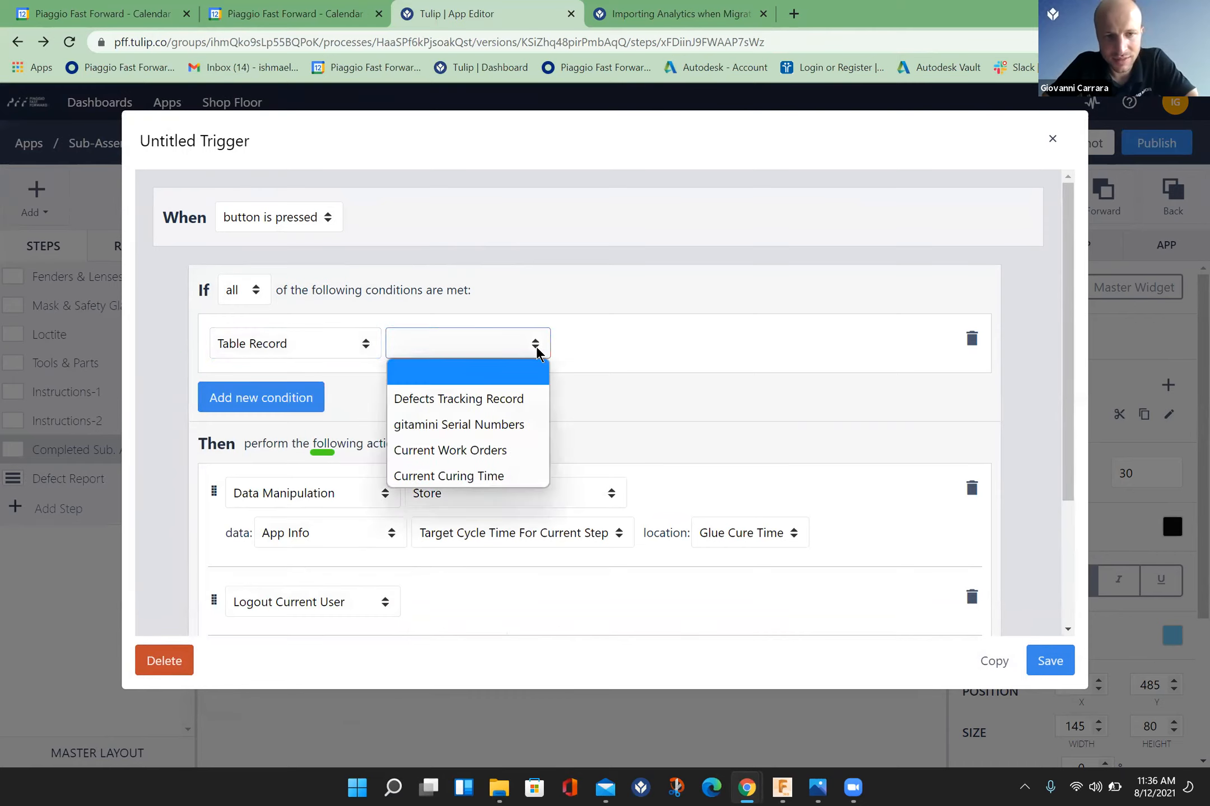
click(485, 476)
click(667, 348)
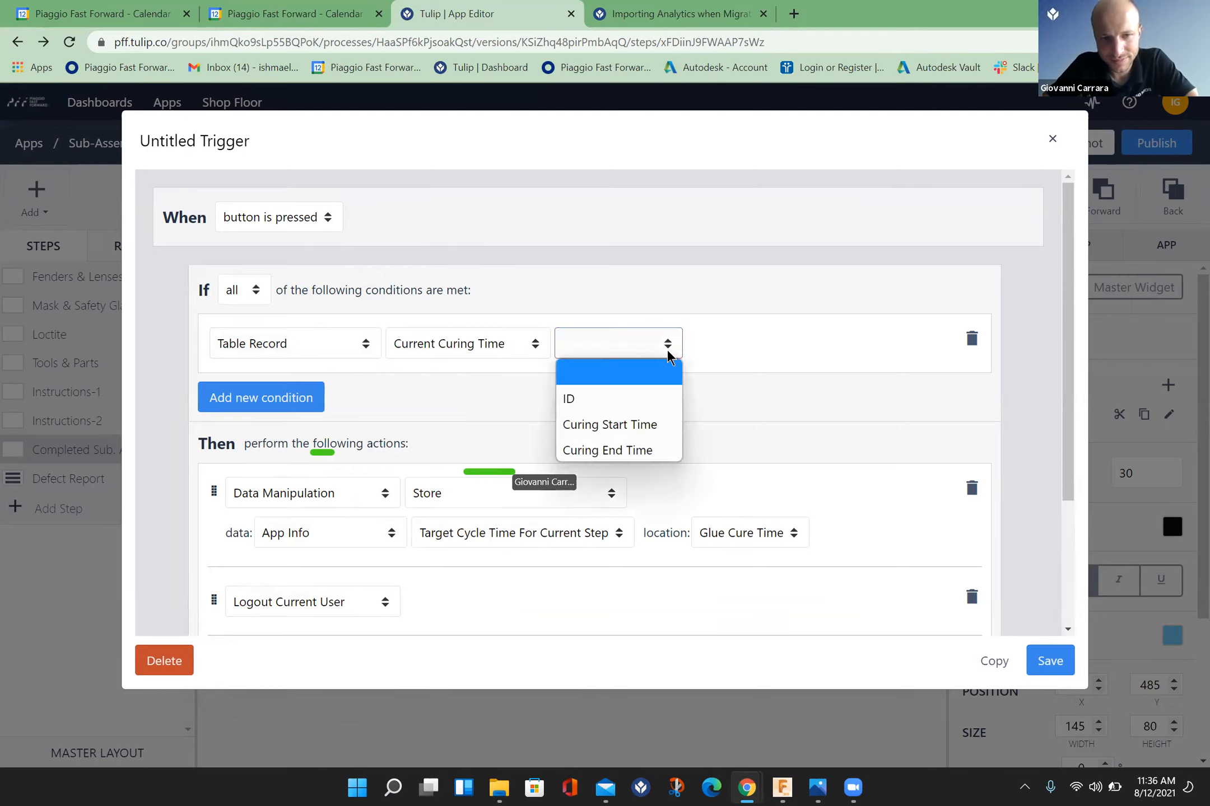
click(649, 448)
mouse_move(649, 446)
mouse_down()
mouse_move(671, 384)
mouse_move(667, 340)
mouse_up()
click(668, 344)
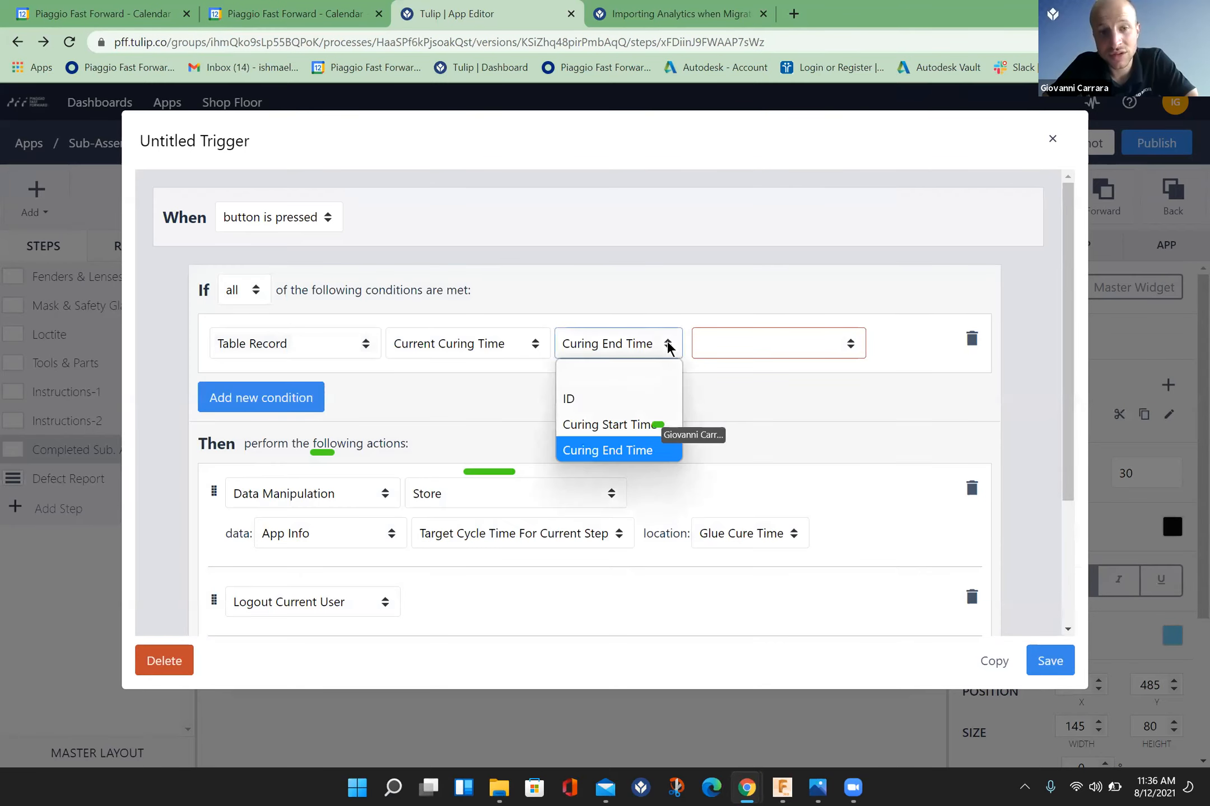
click(621, 424)
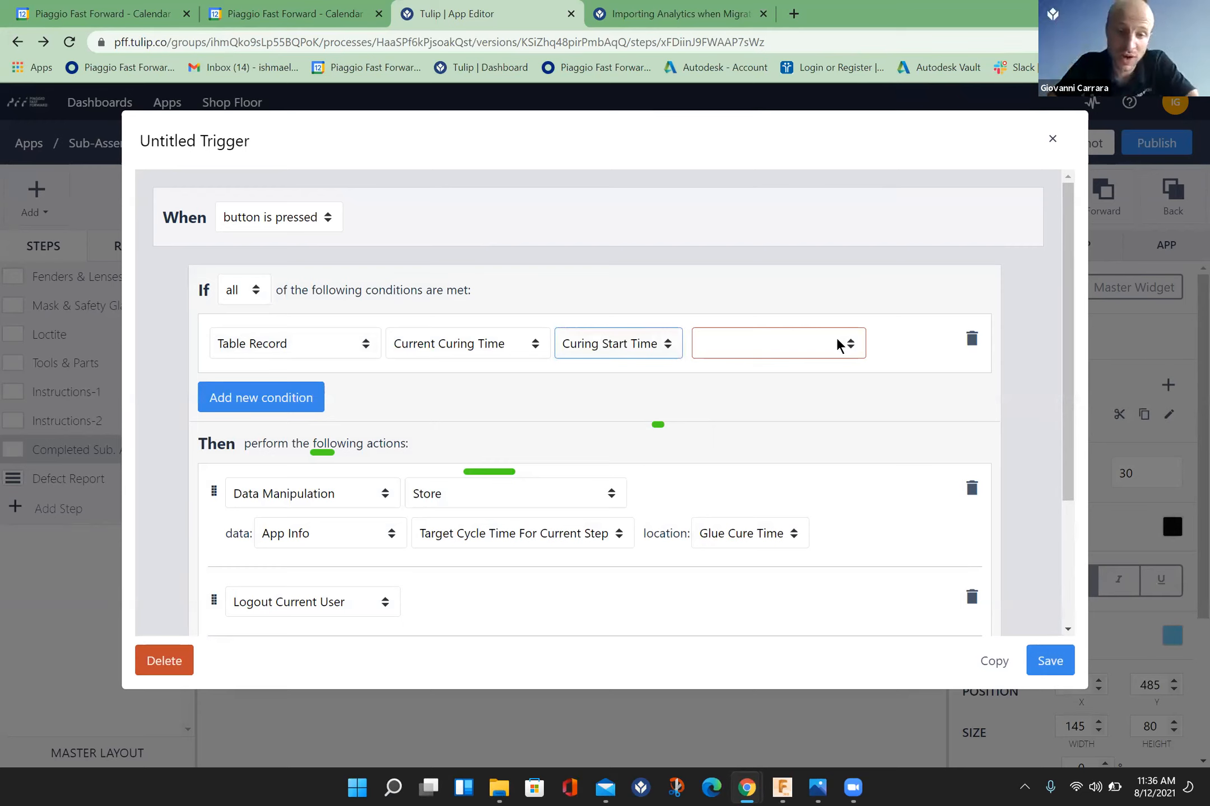
Step: Set the comparison of the Curing Start Time condition to Is Earlier Than
click(851, 344)
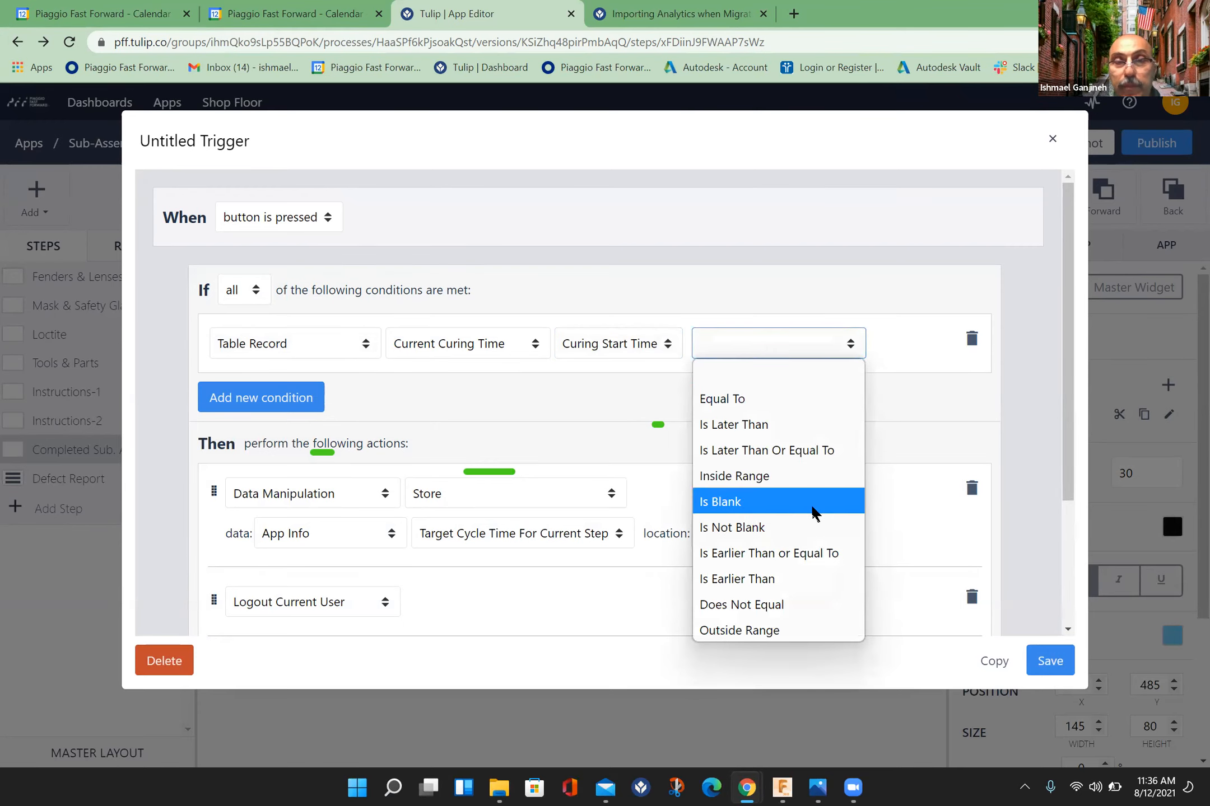
click(783, 576)
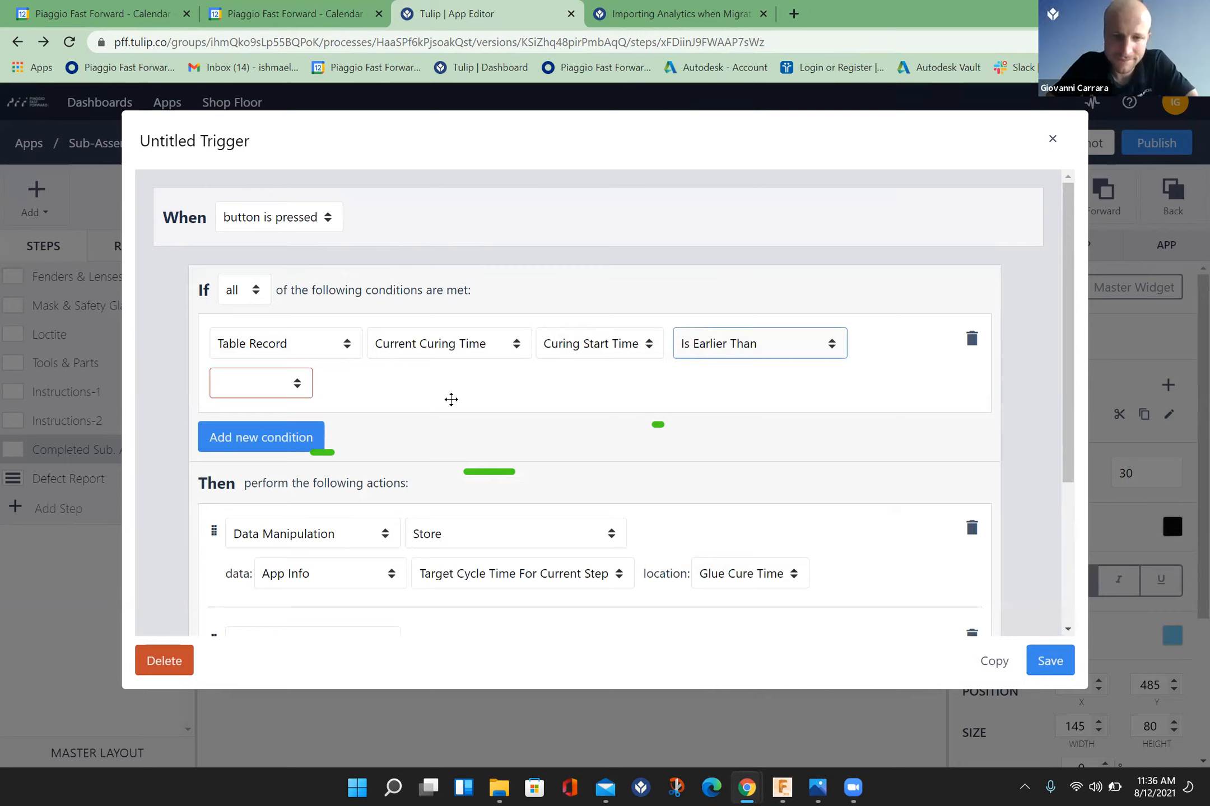
click(297, 386)
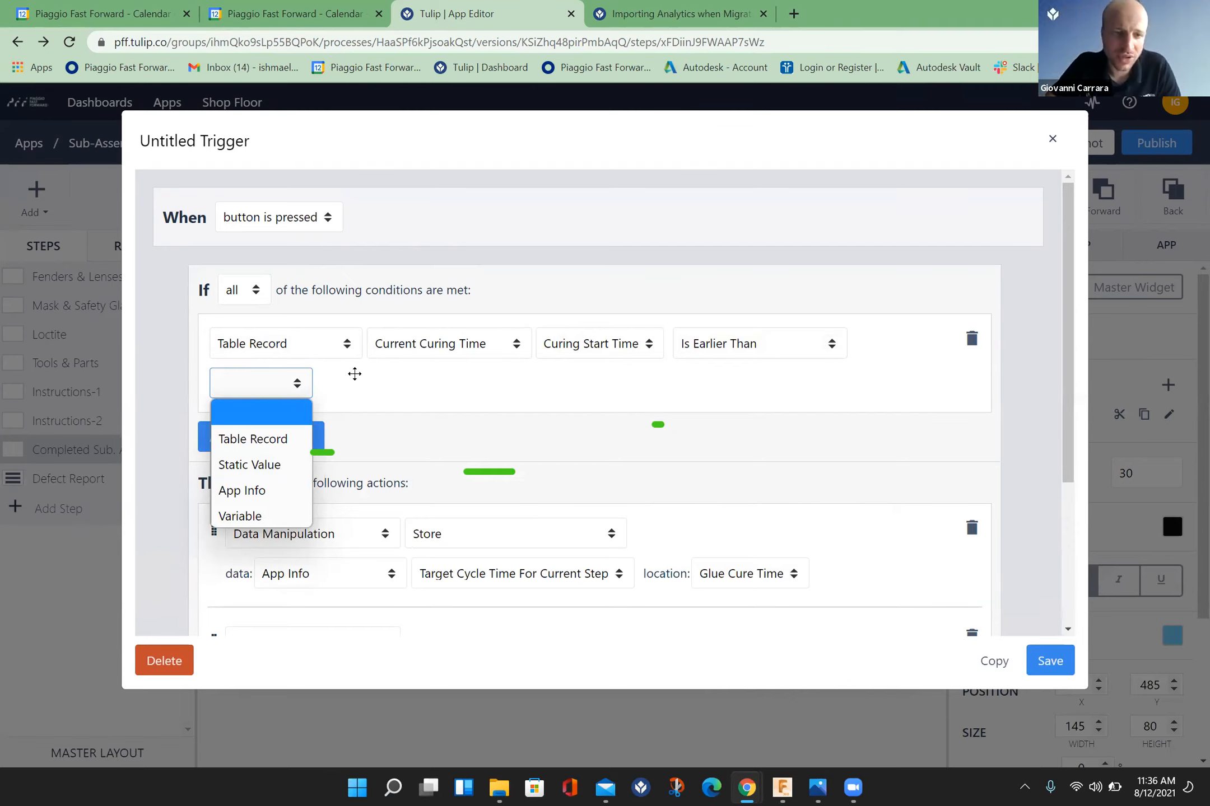
Step: Change the condition's left-hand source from a table record to Expression and open its expression editor
click(349, 344)
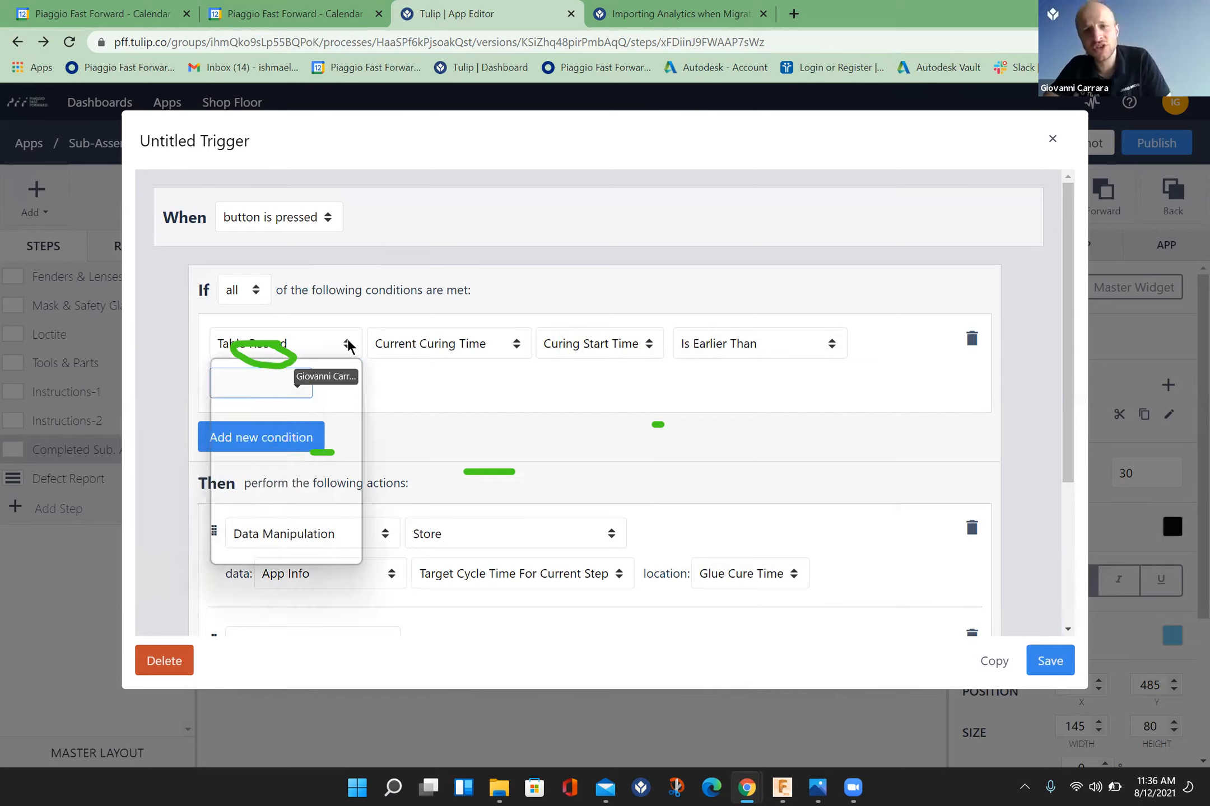
click(295, 427)
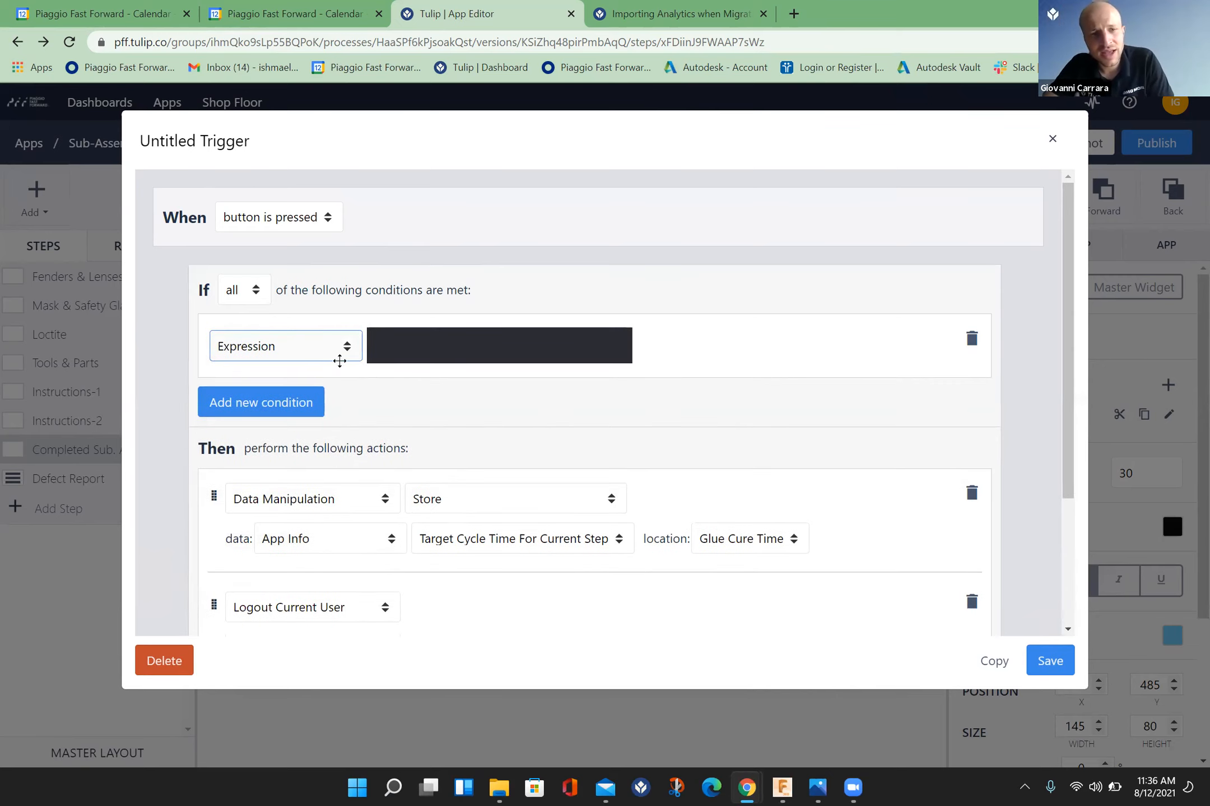
click(460, 347)
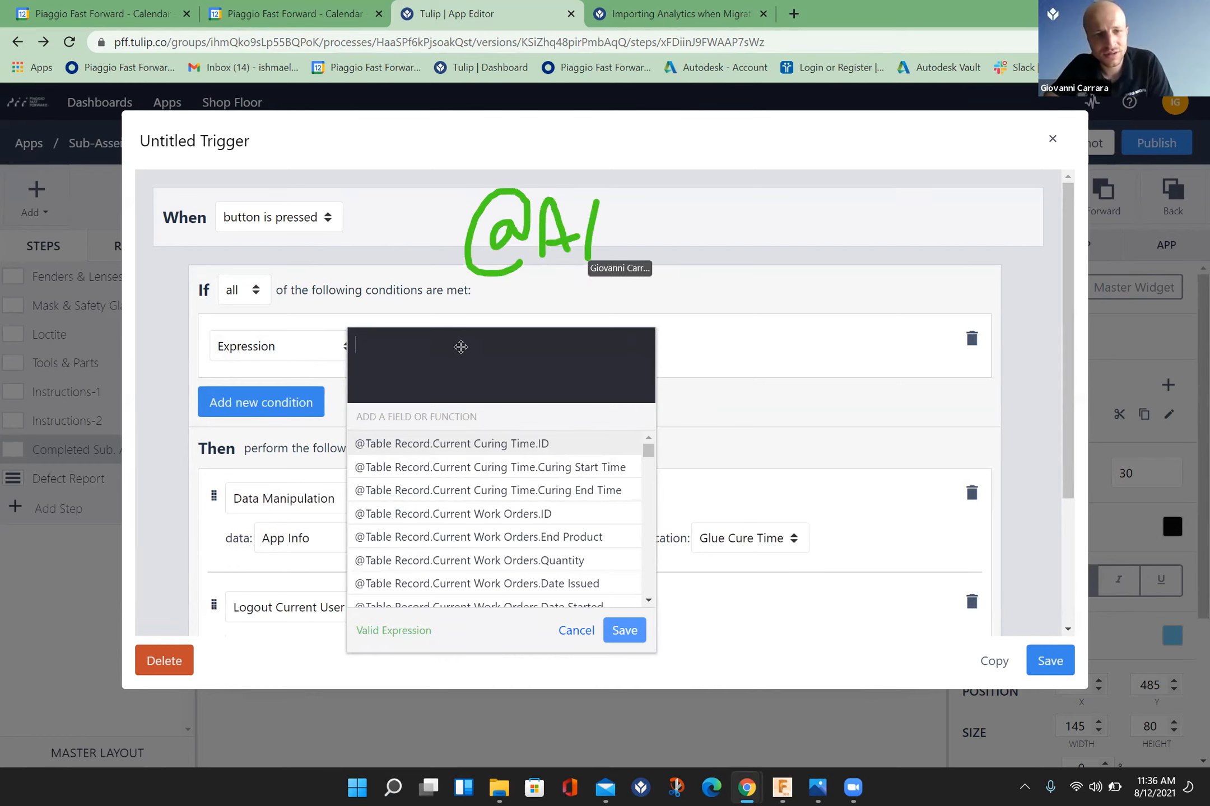
text(@)
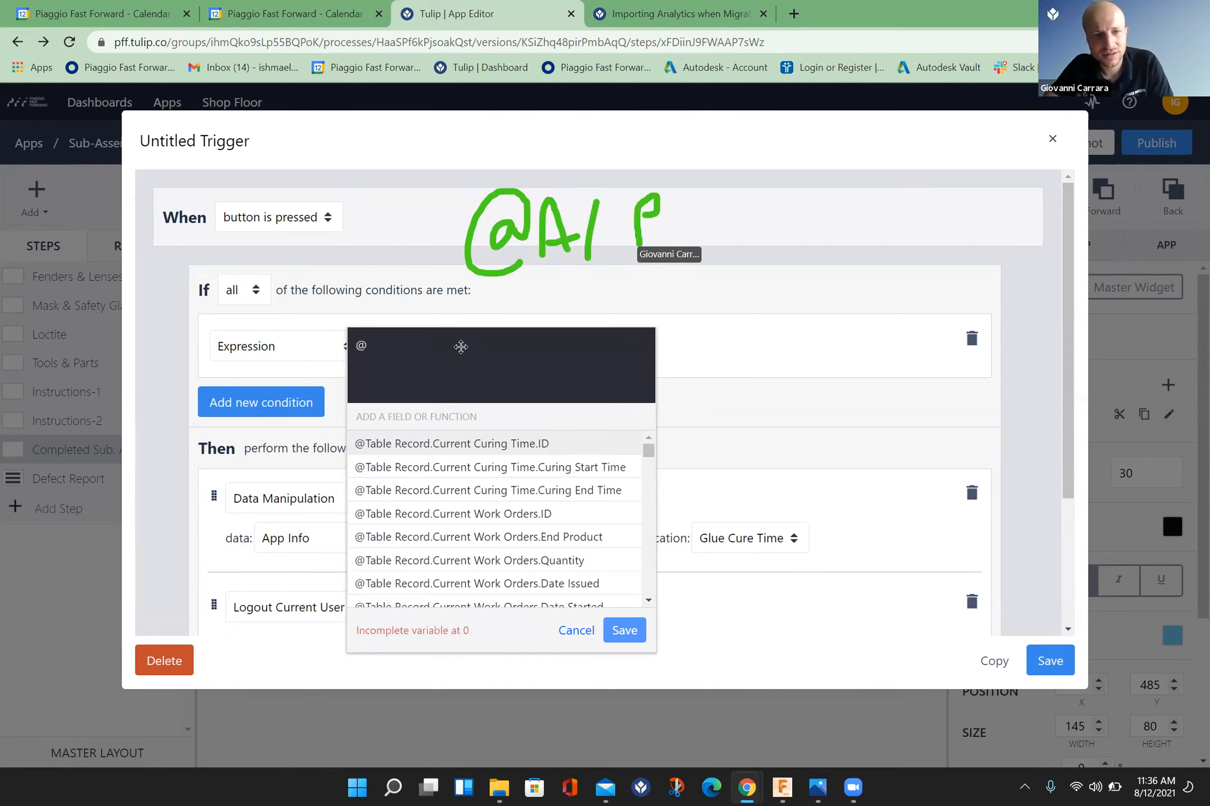
text(a/)
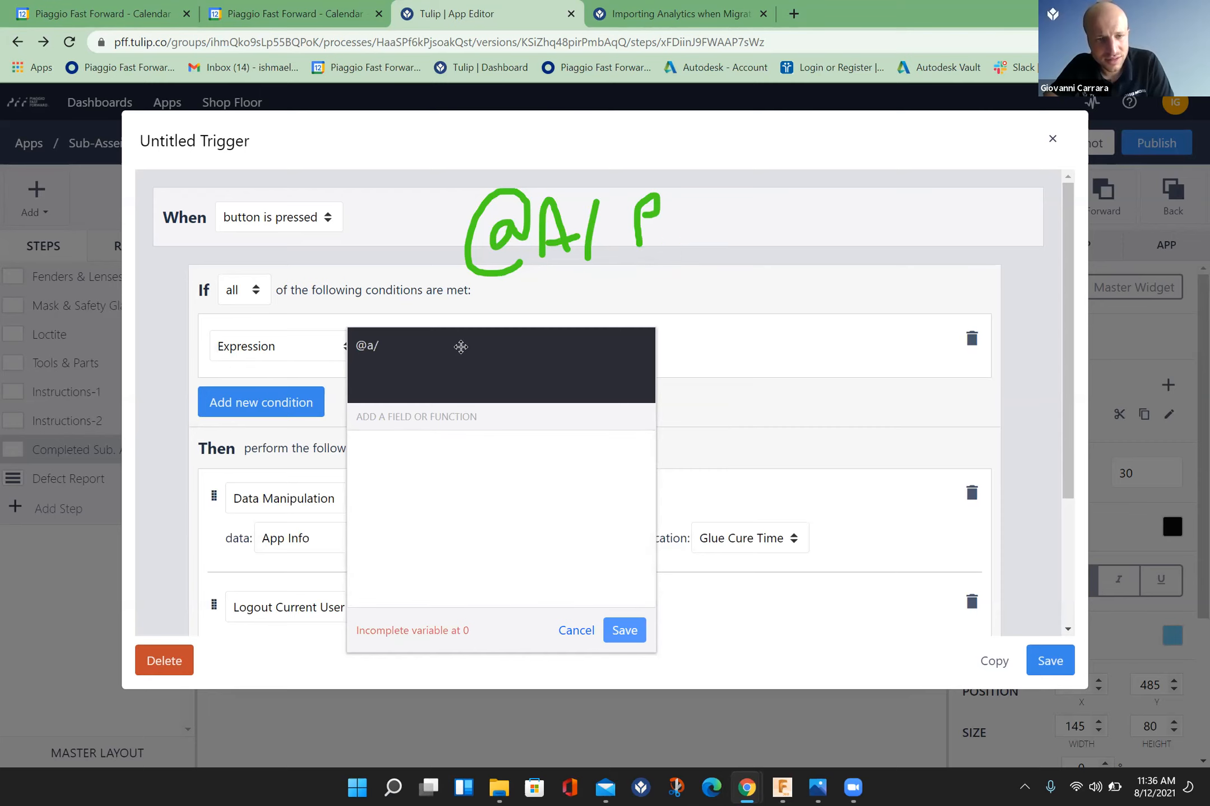
text(p)
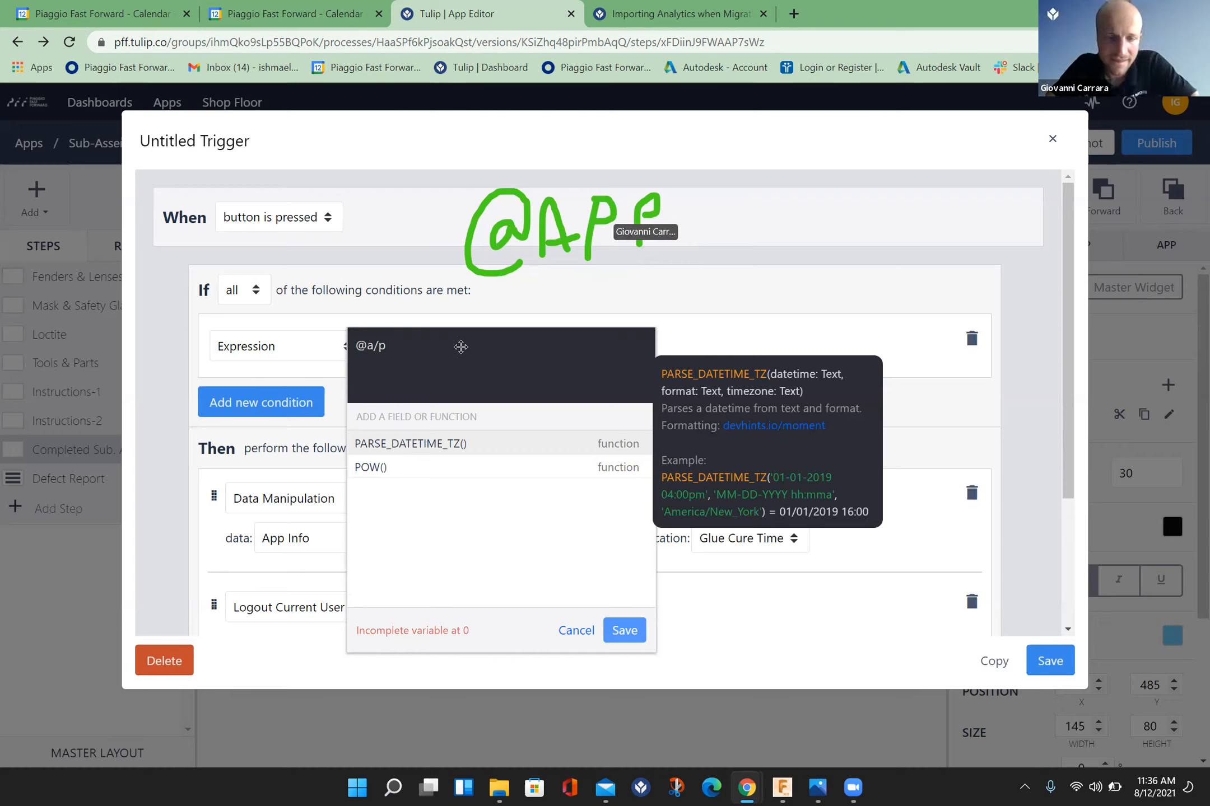
key(BackSpace)
key(BackSpace)
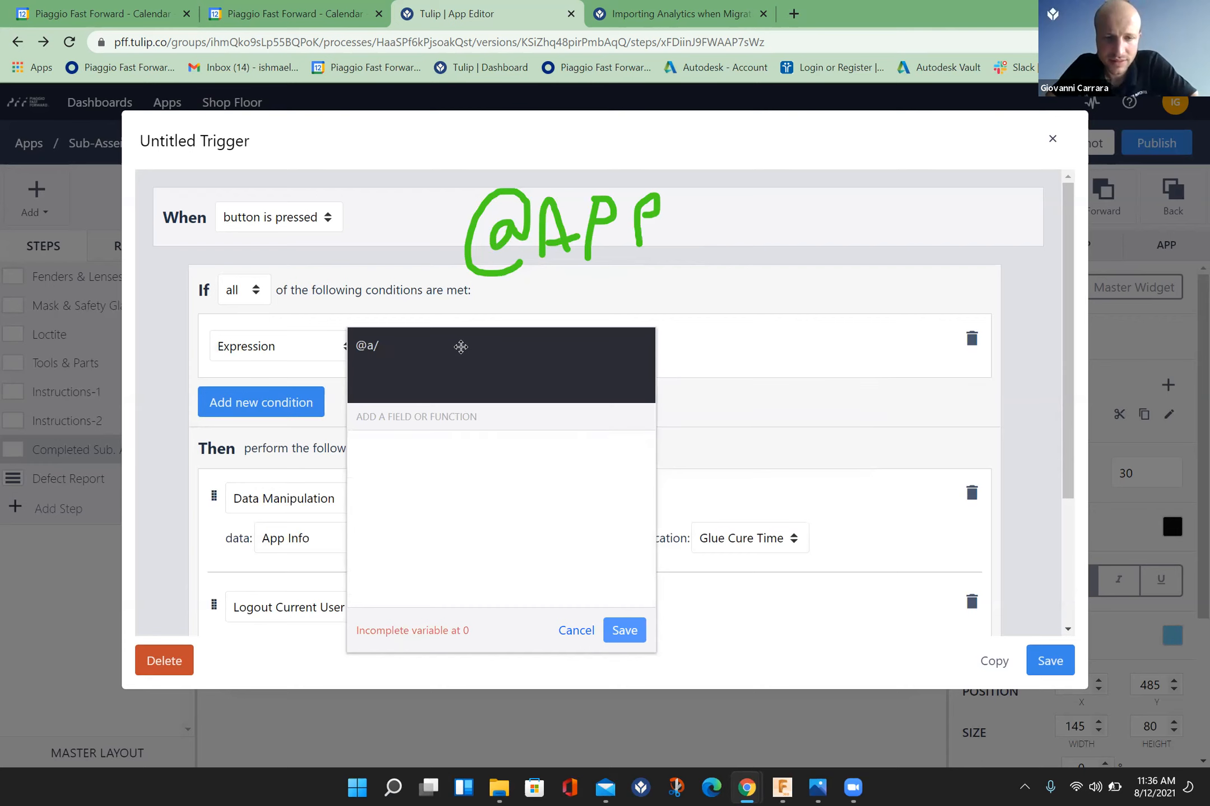
key(BackSpace)
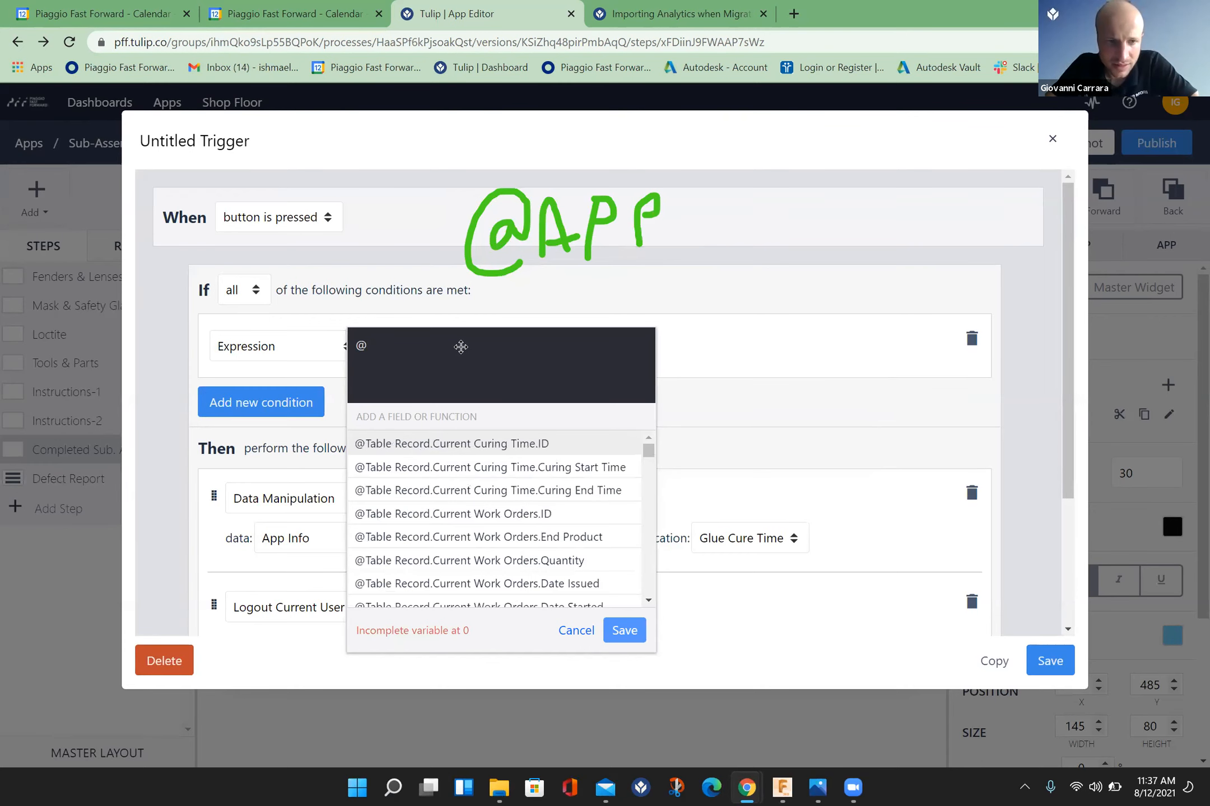
text(info)
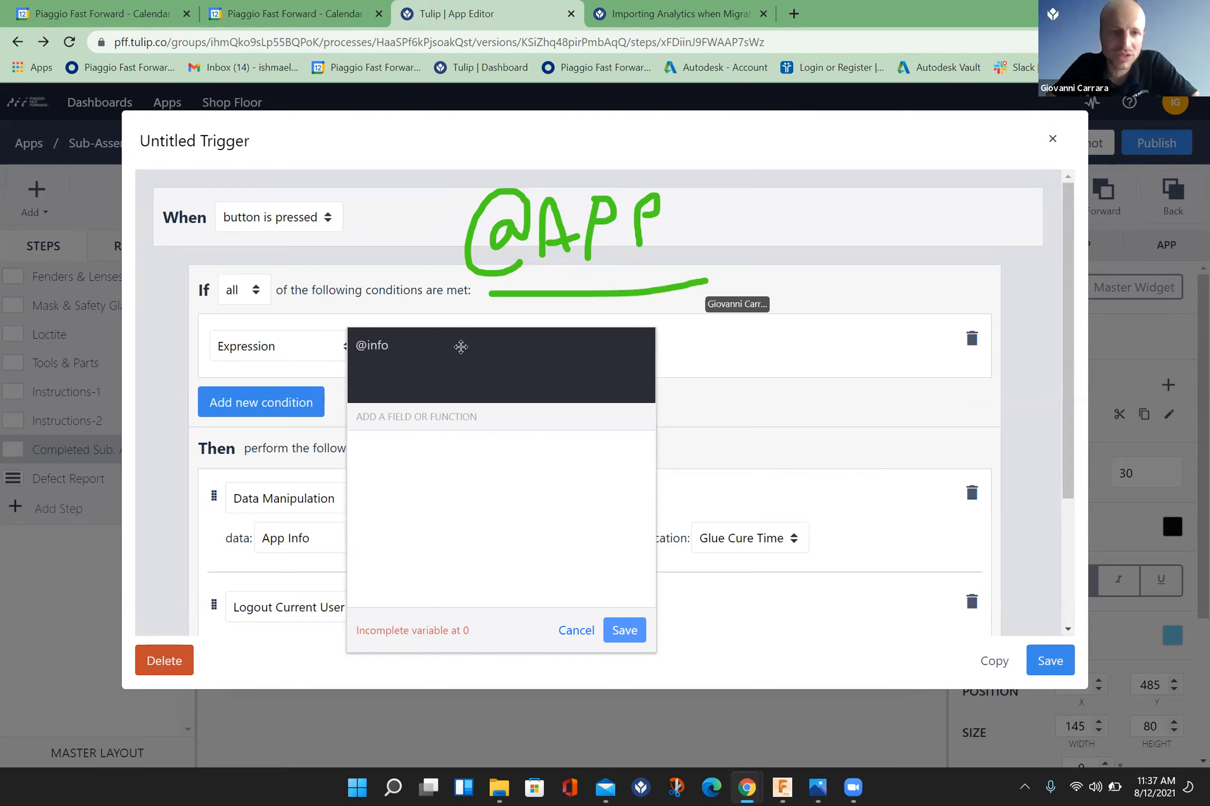
key(BackSpace)
key(BackSpace)
key(BackSpace)
key(BackSpace)
key(BackSpace)
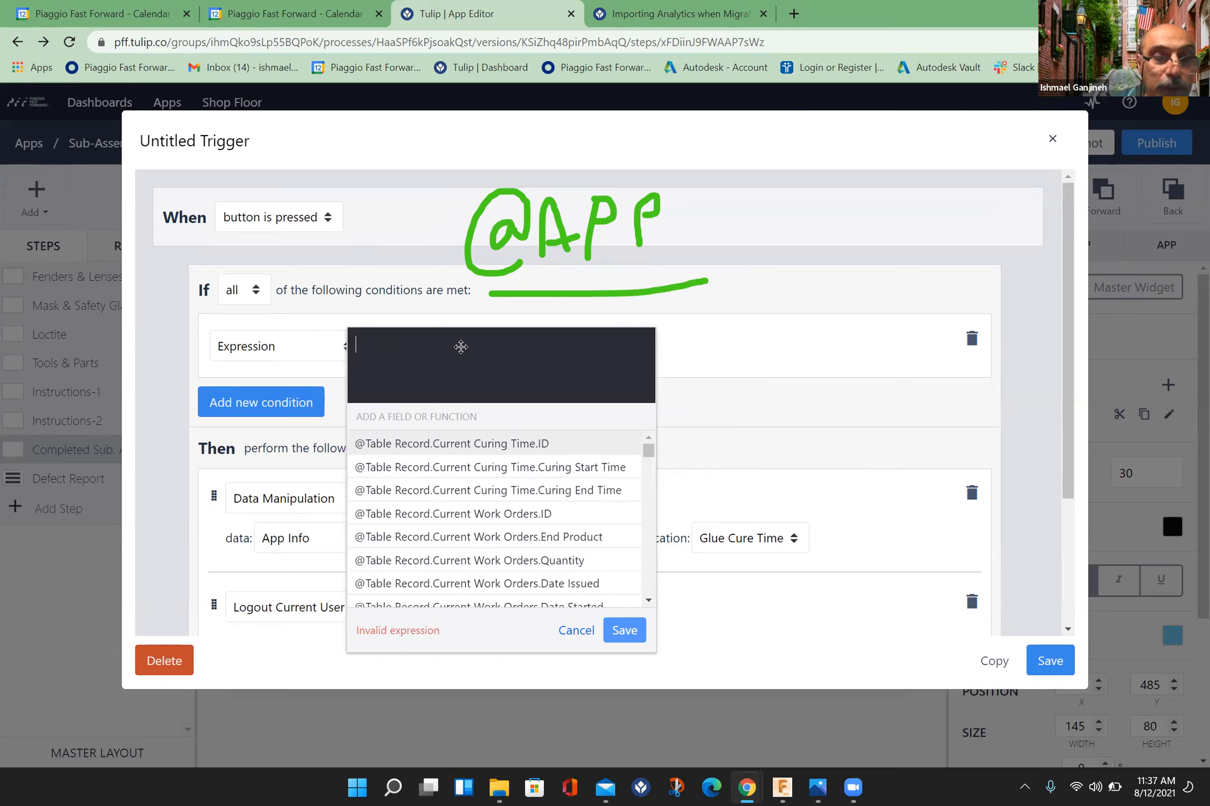
Step: Enter the expression App Info.Current Date and Time - 86400 for the condition and save it
text(@app)
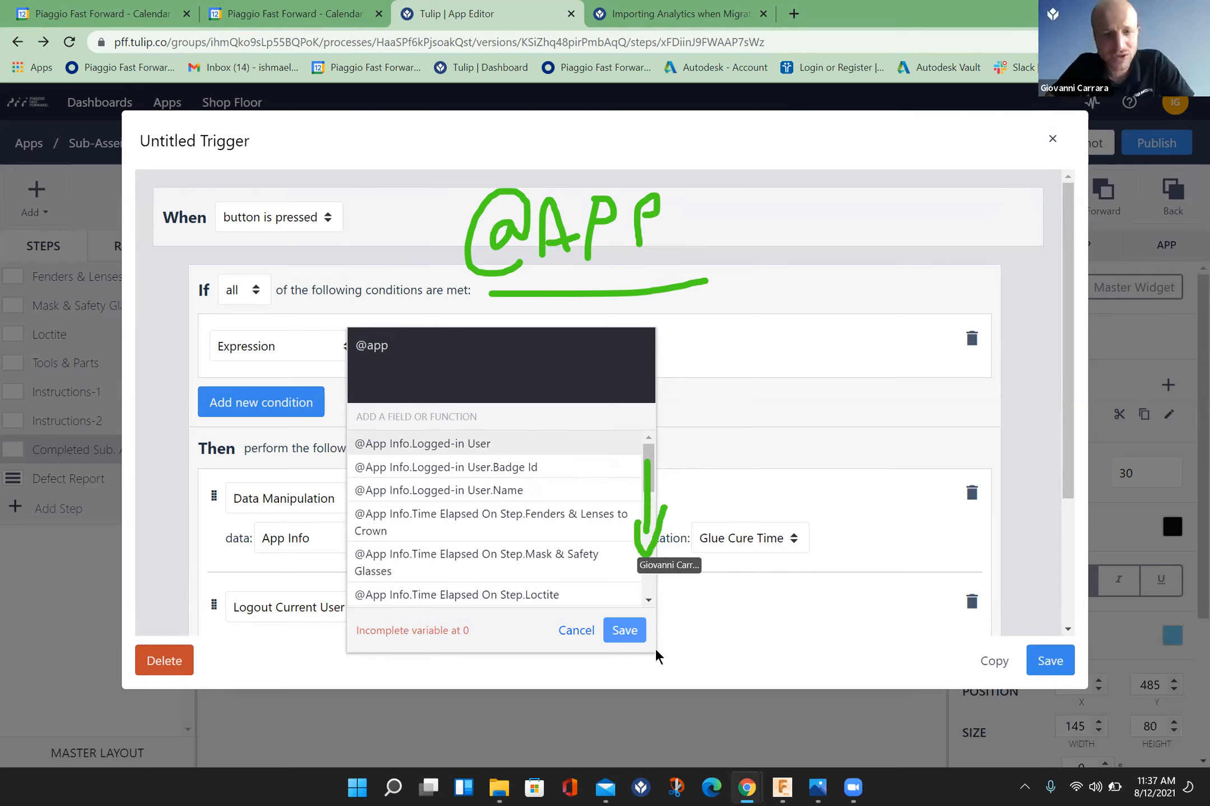
click(648, 597)
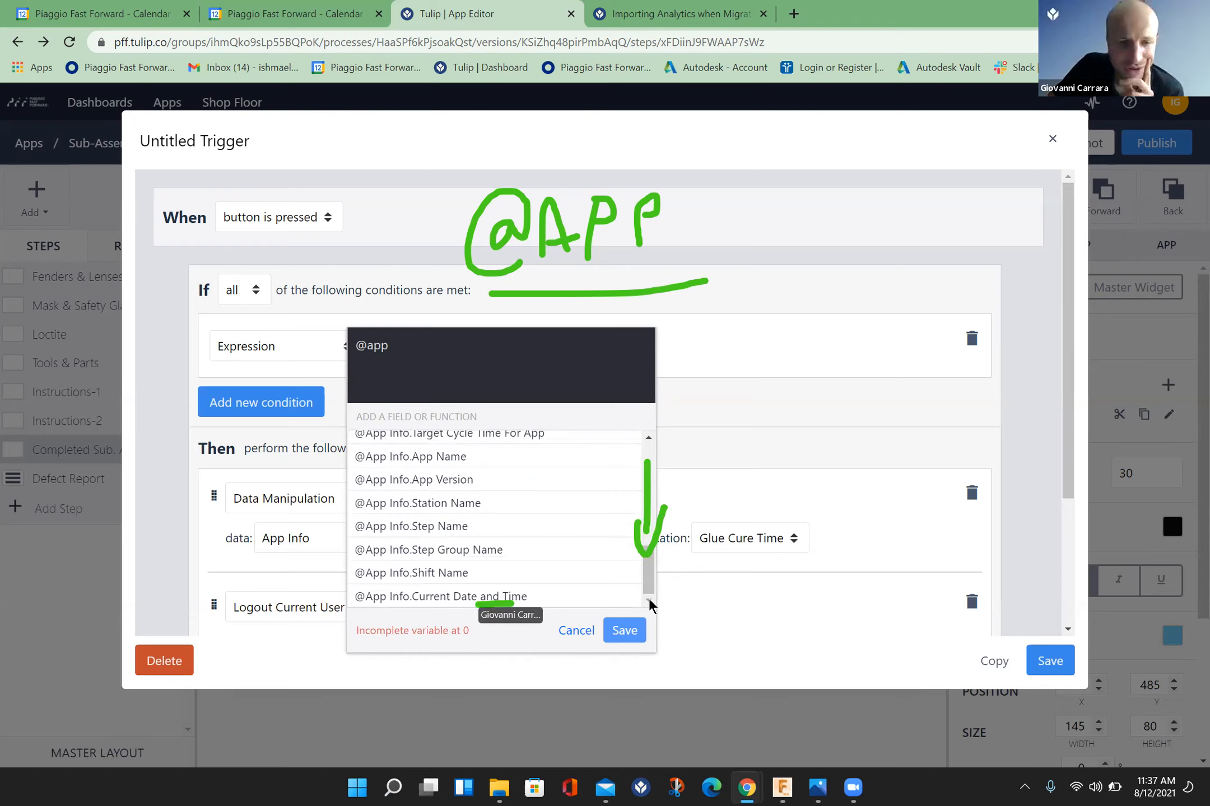
click(480, 598)
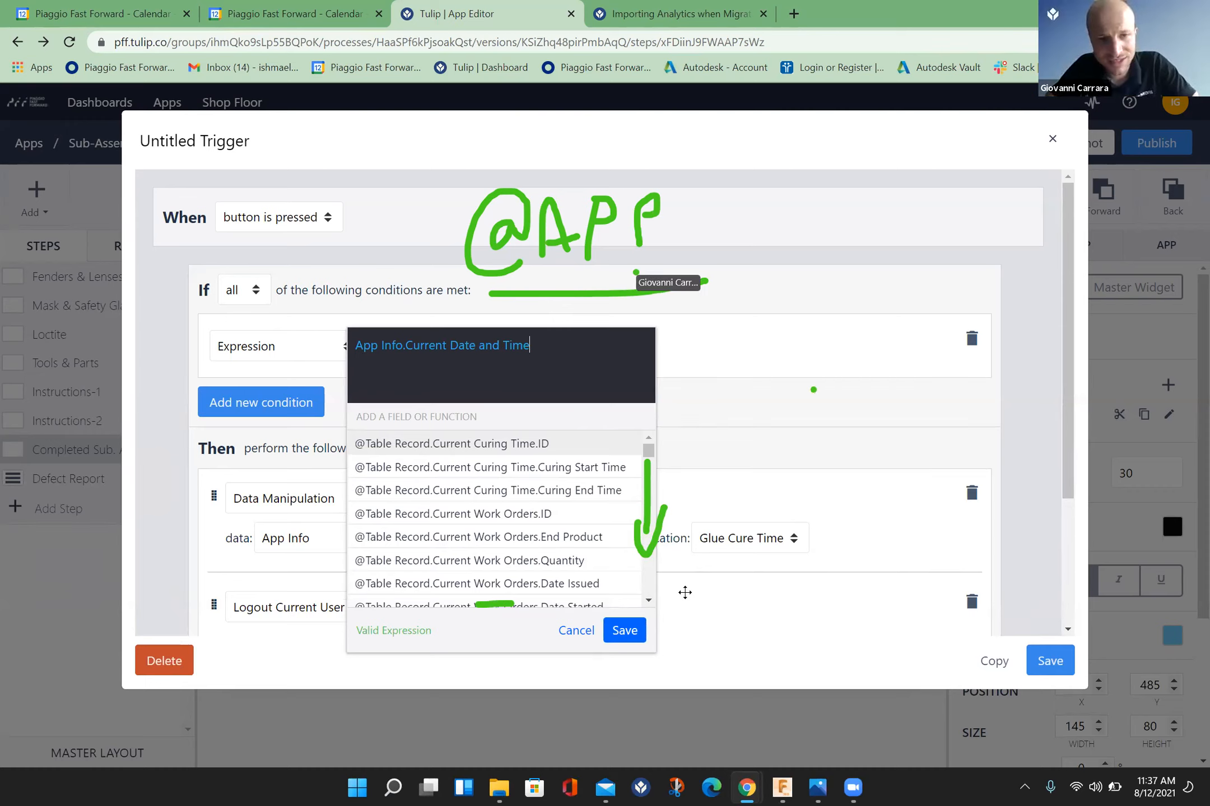
text(-)
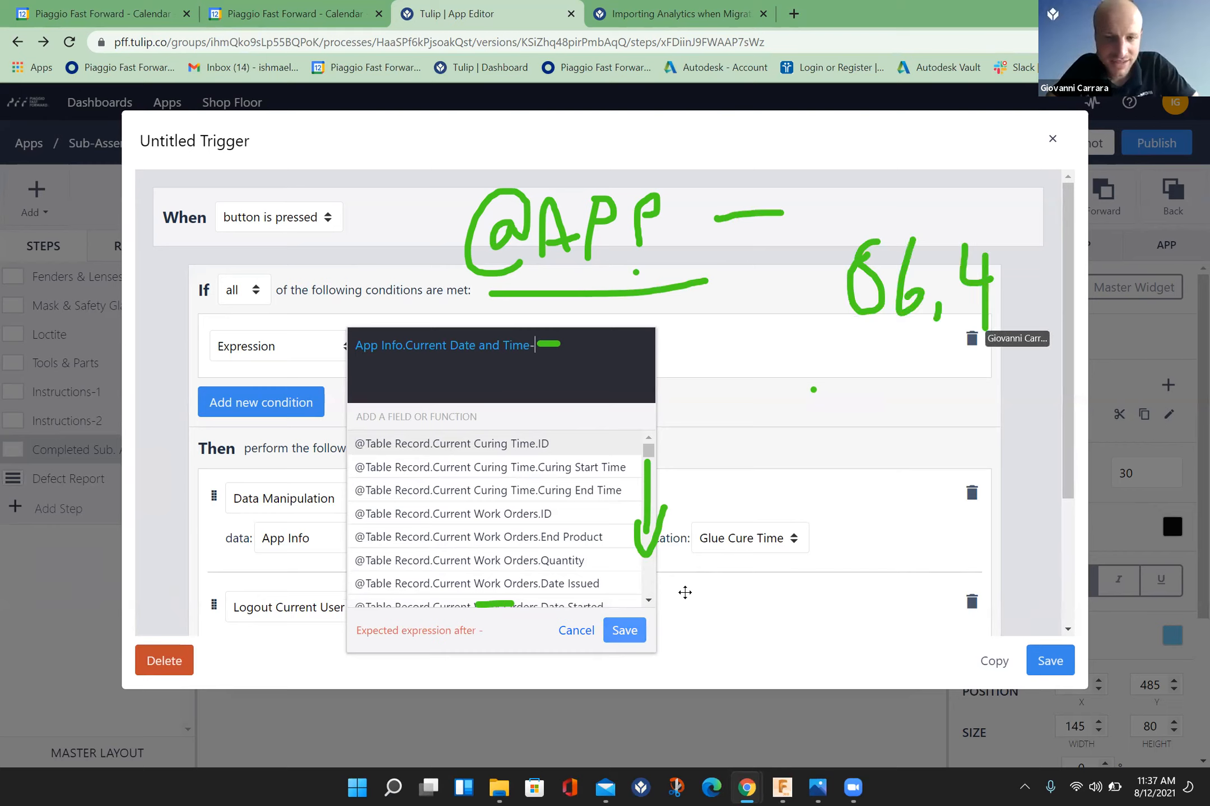
text(86400)
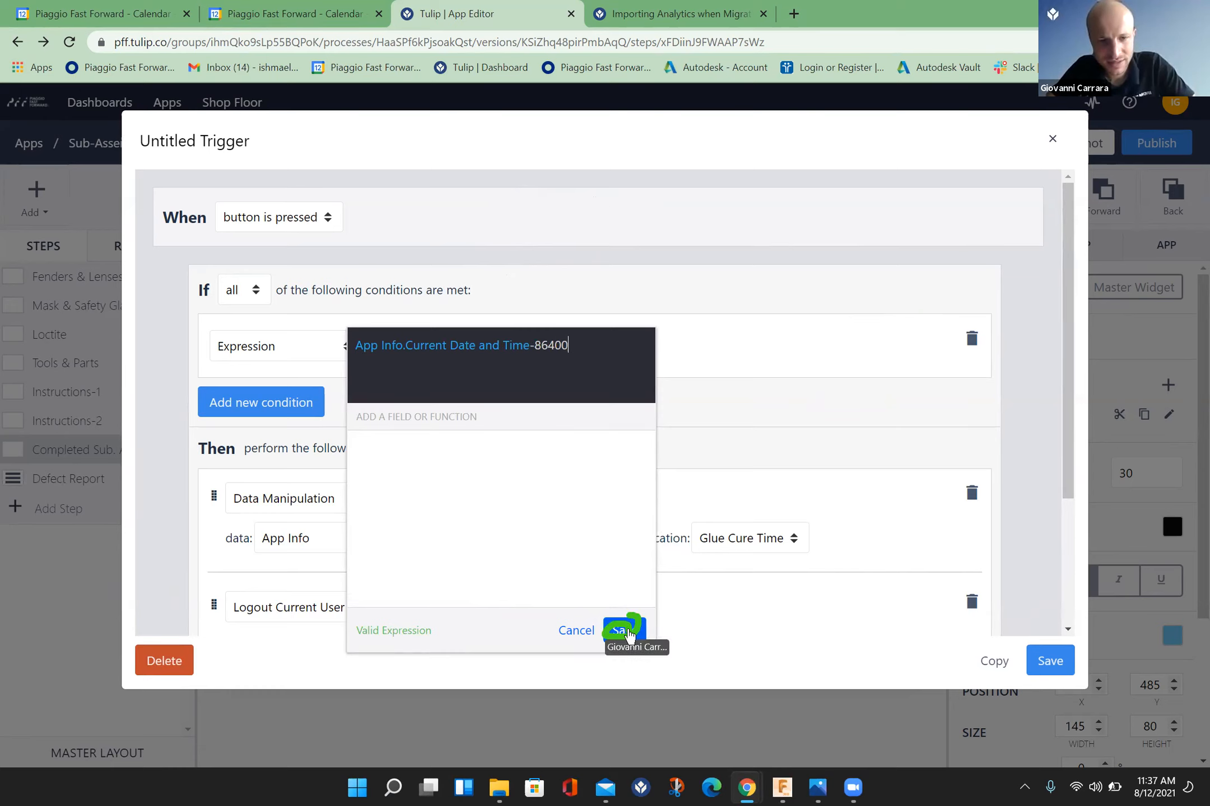
click(625, 630)
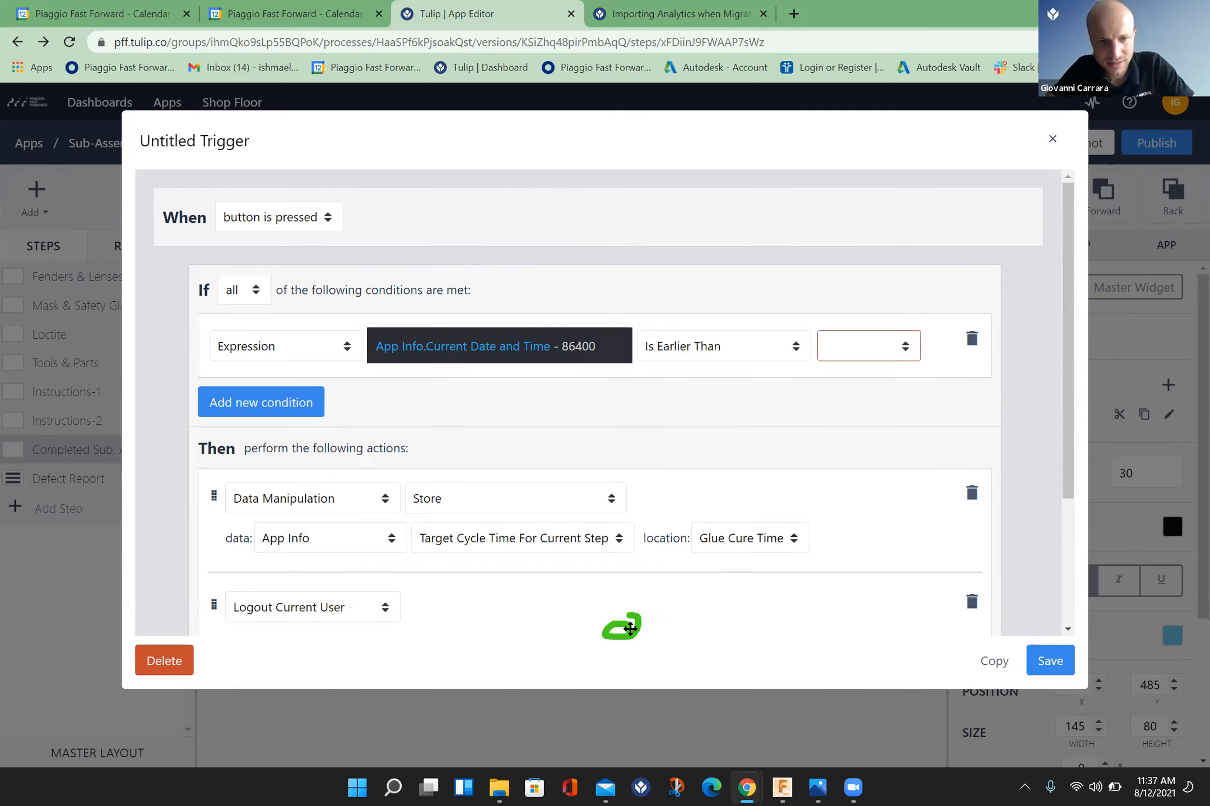
Step: Compare the expression with the Curing Start Time field of the Current Curing Time table record
click(903, 349)
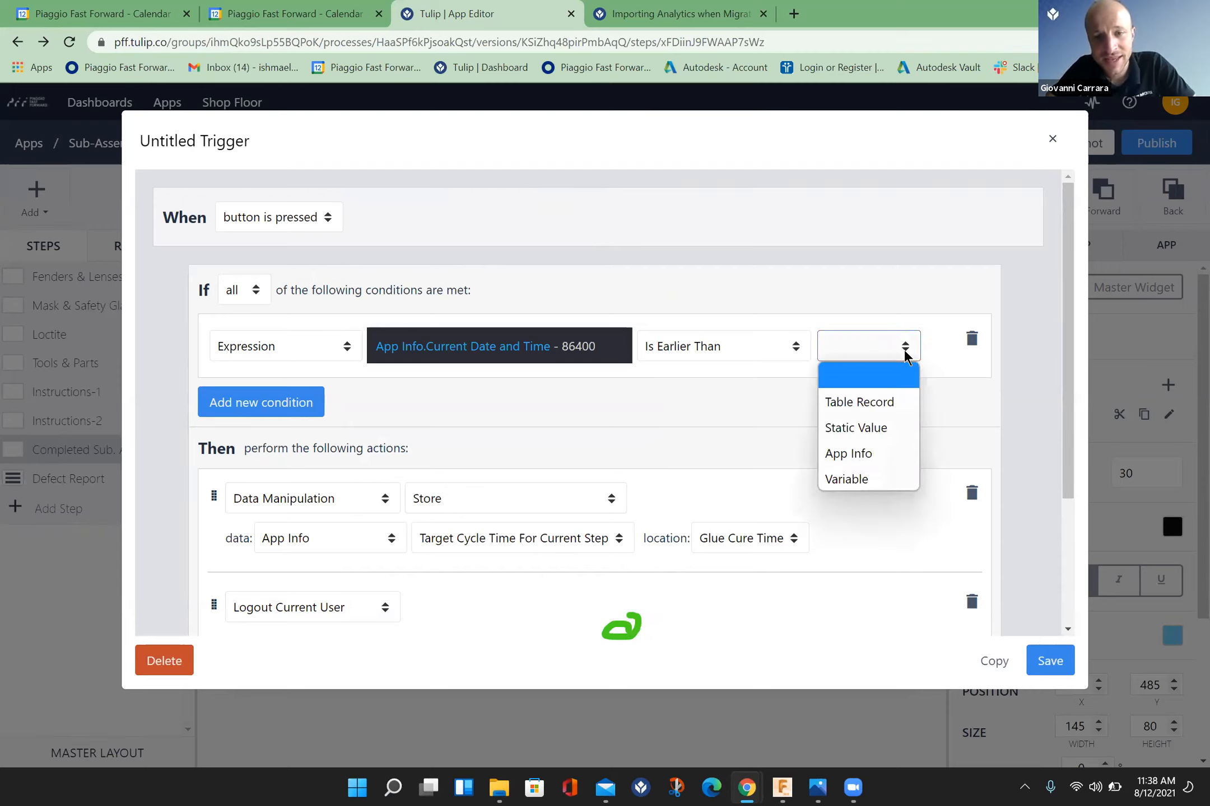
click(889, 399)
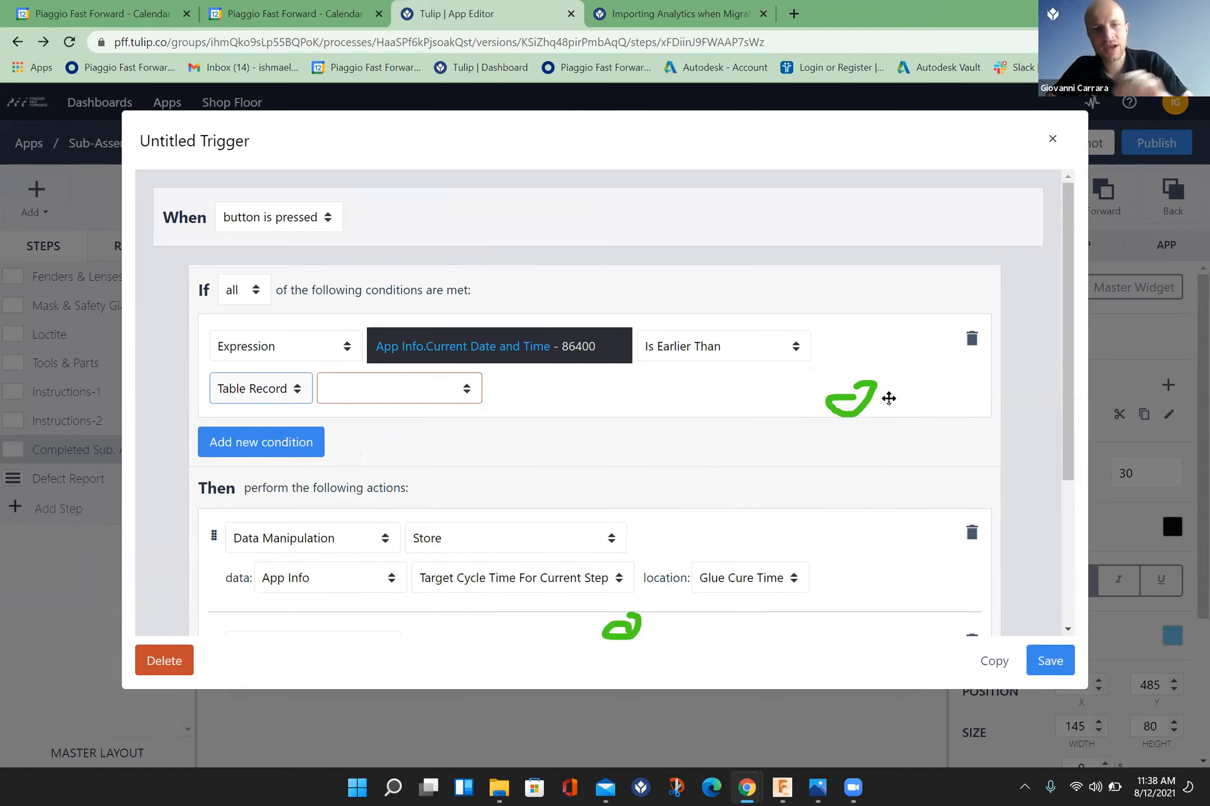
click(463, 389)
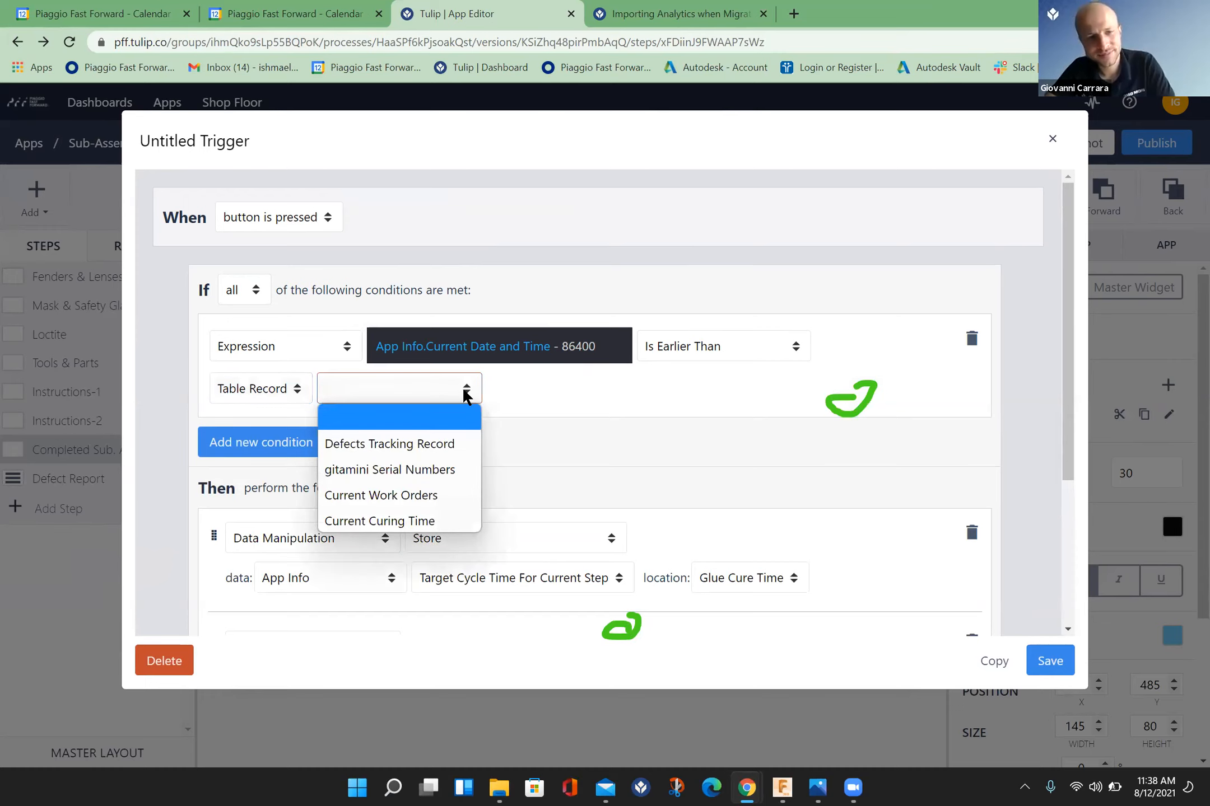
click(436, 530)
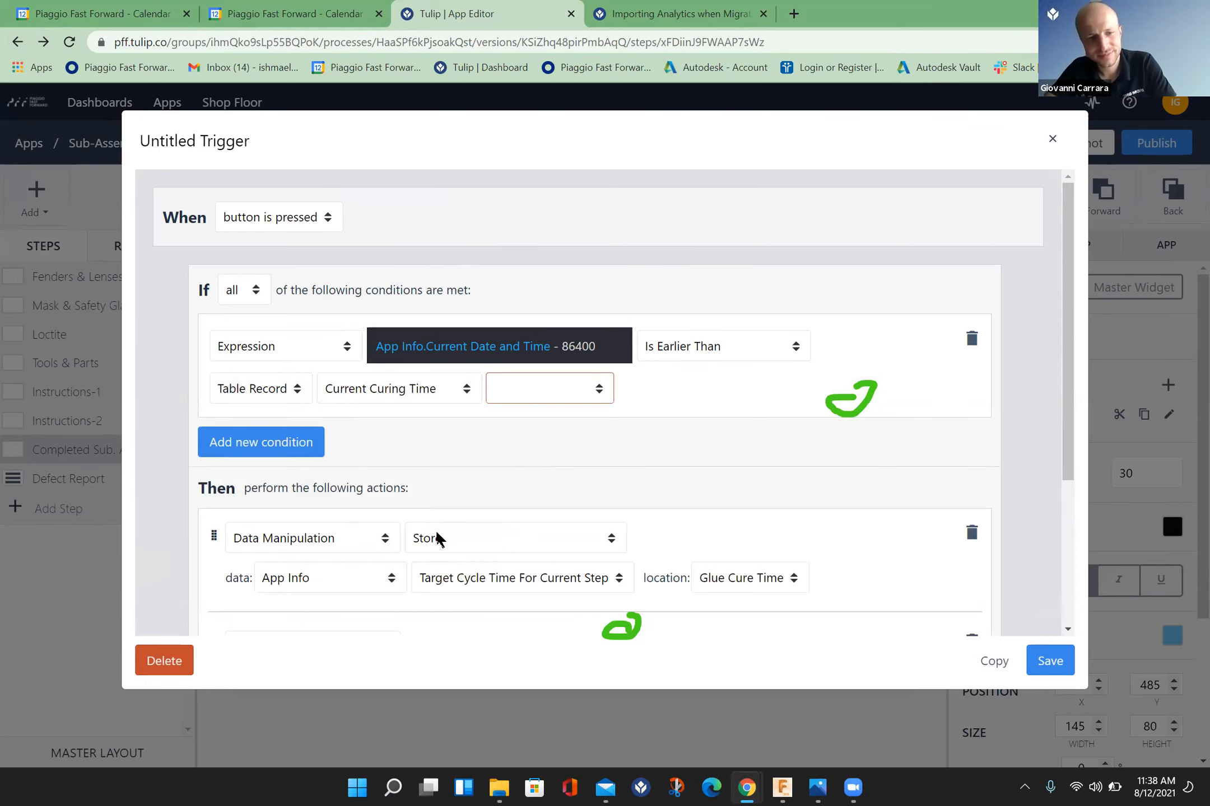
click(600, 387)
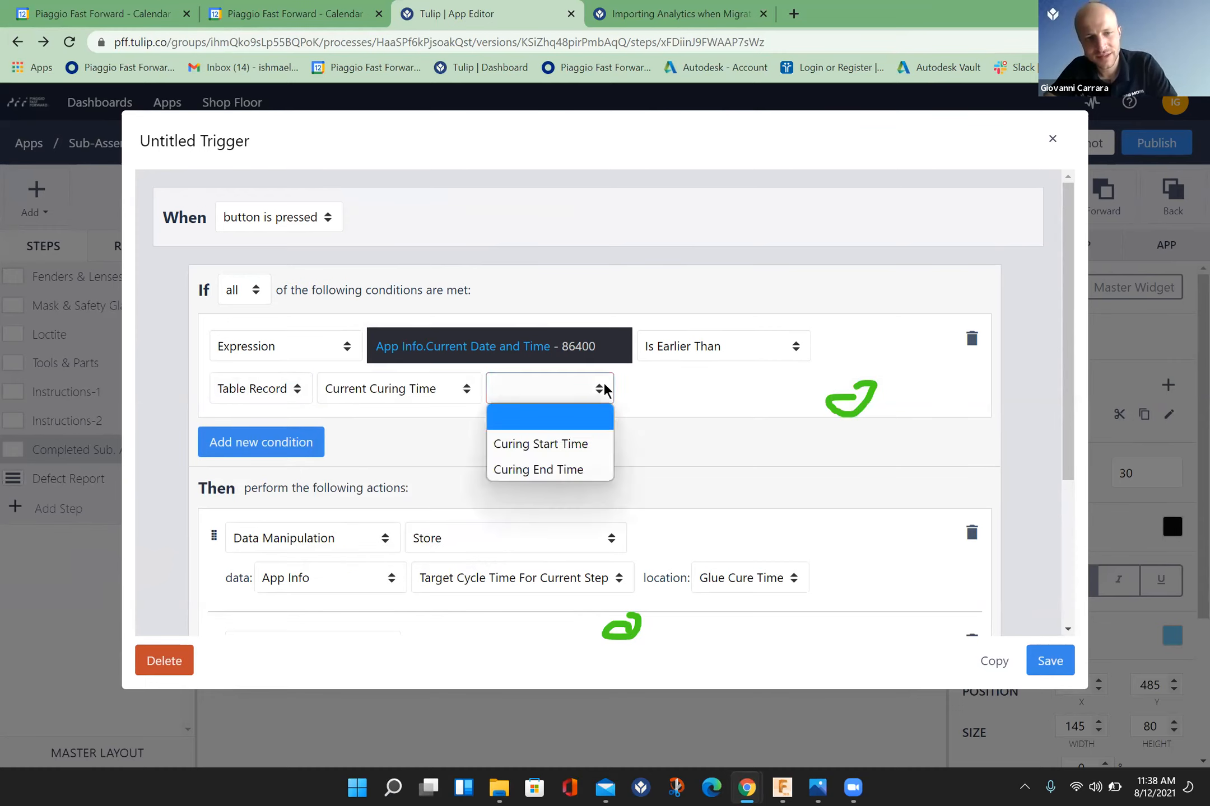
click(590, 443)
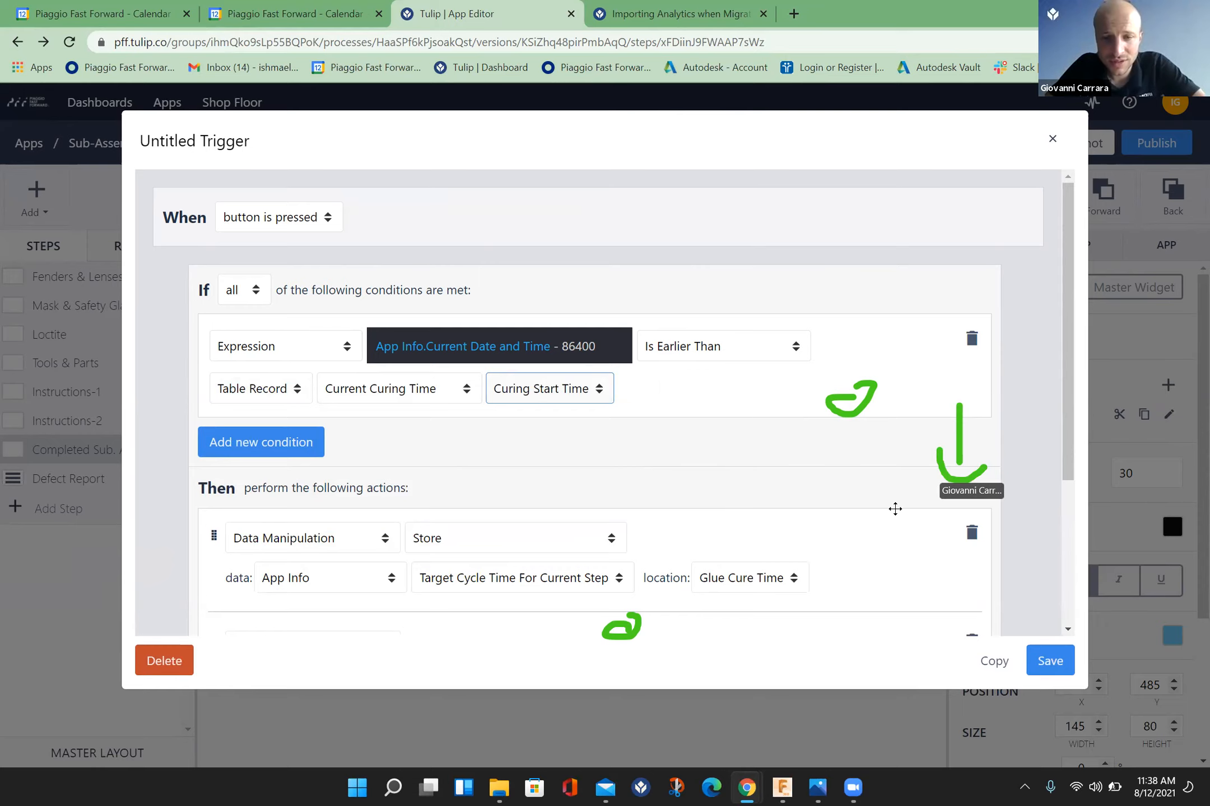
Step: Delete the Data Manipulation Store action and the Logout Current User action from the Finish trigger
click(1068, 628)
click(1068, 628)
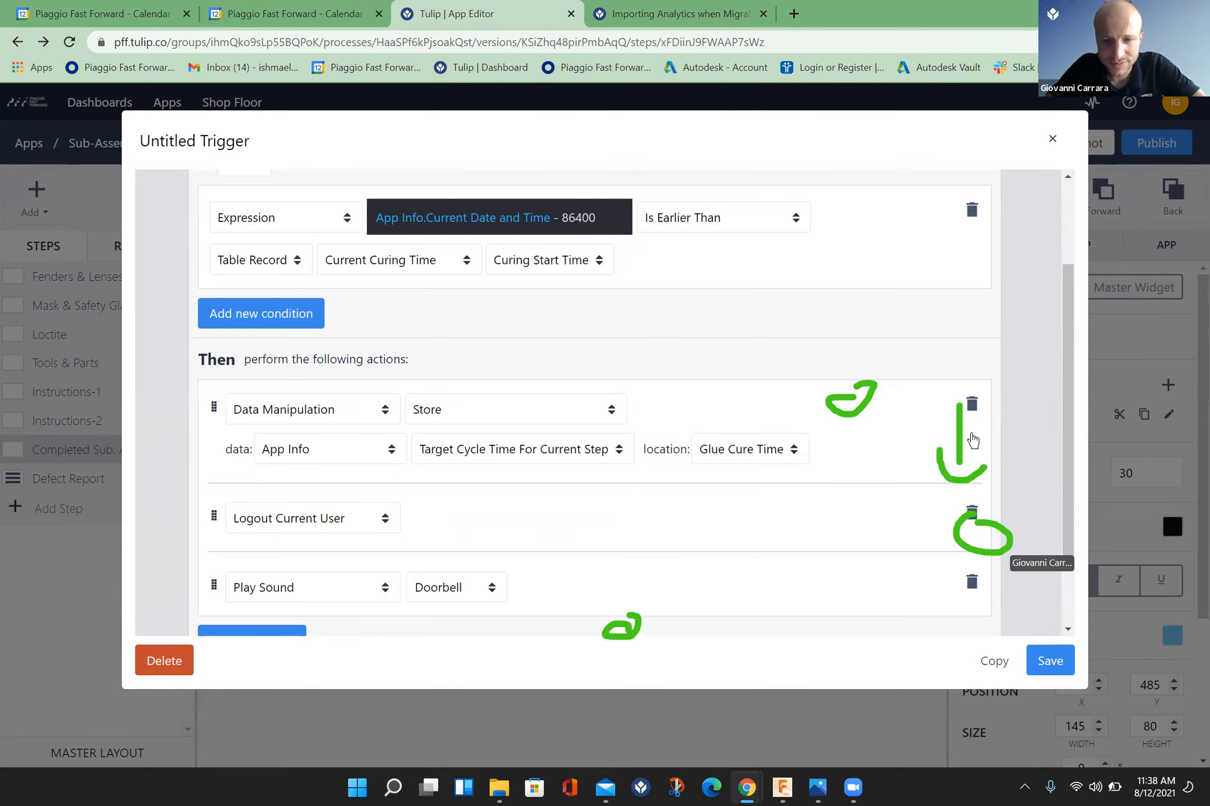
click(973, 406)
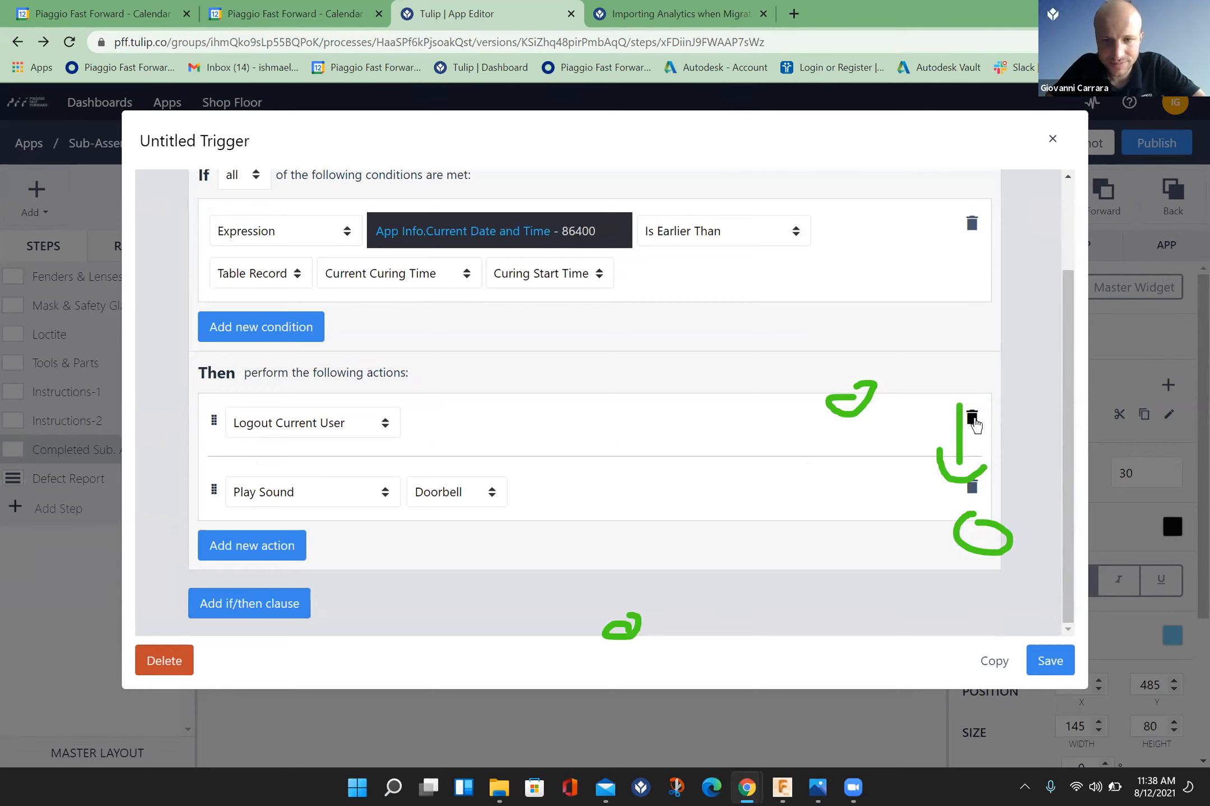
click(972, 420)
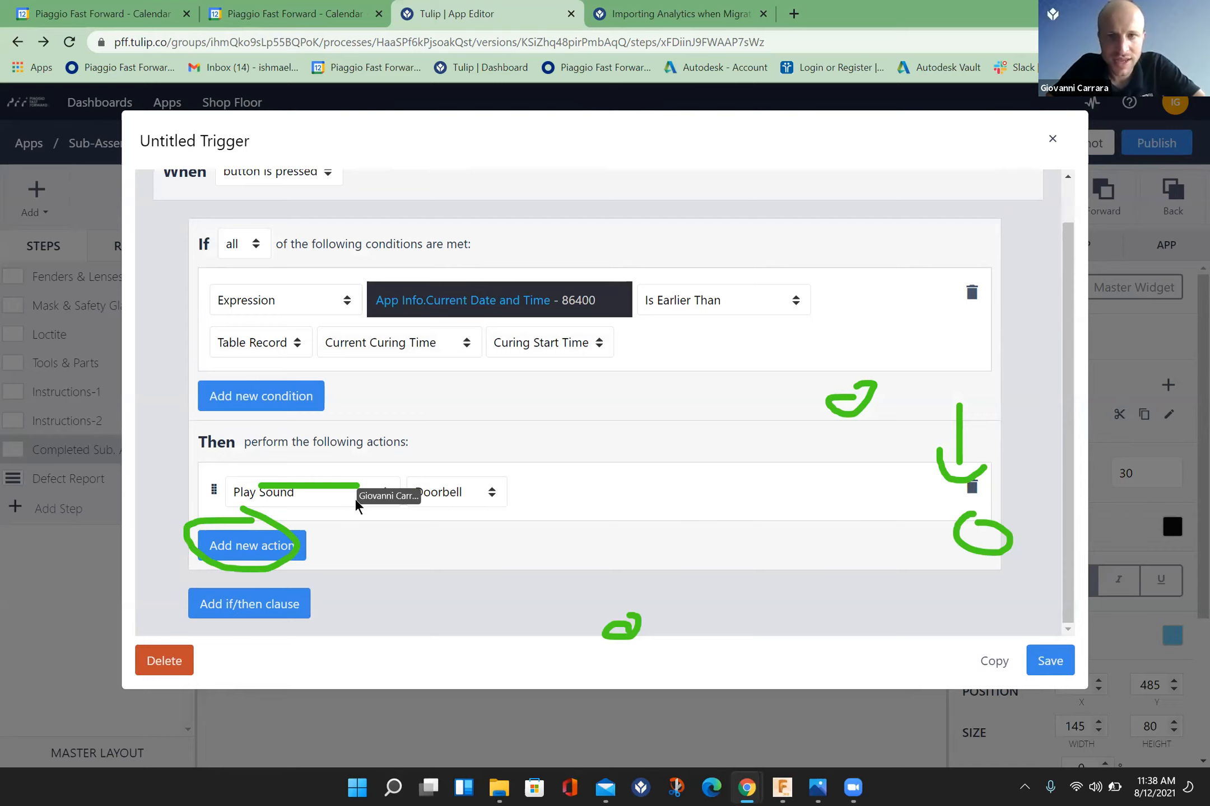
Step: Change the remaining Play Sound action to Show Error
click(386, 493)
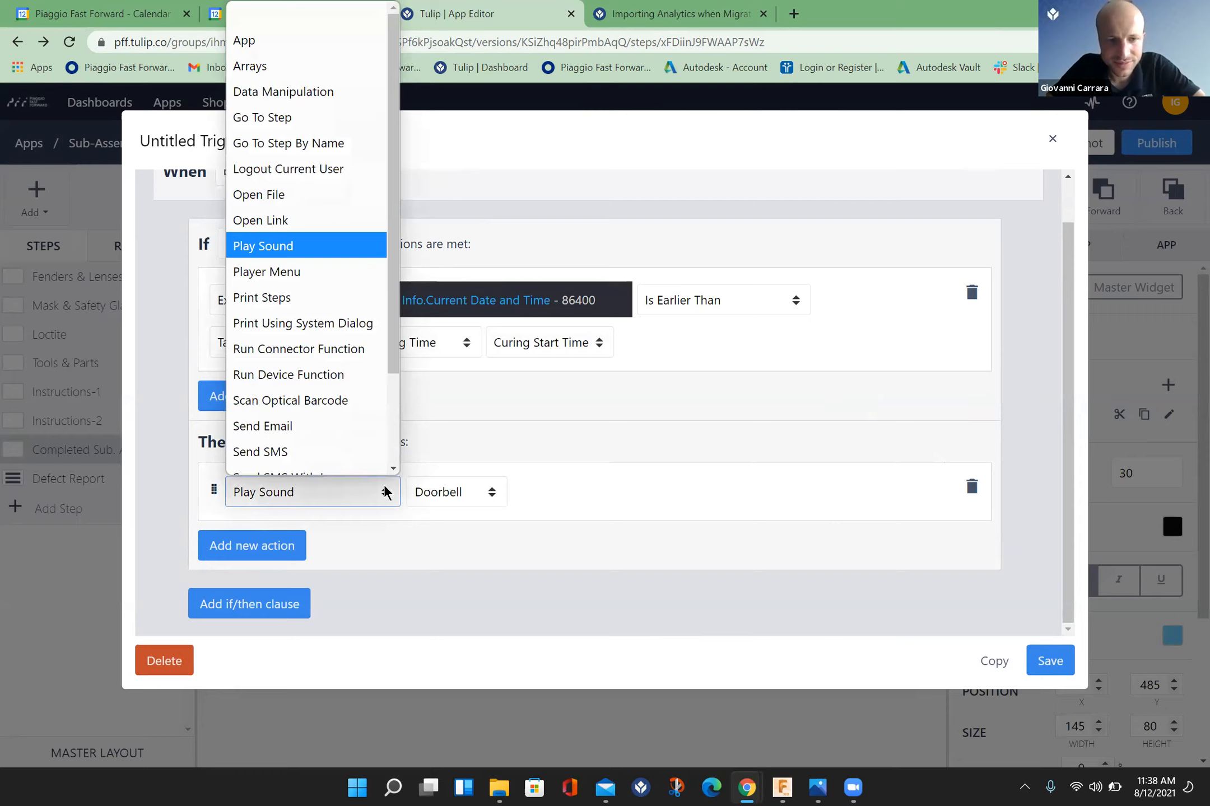
scroll(379, 443, down, 2)
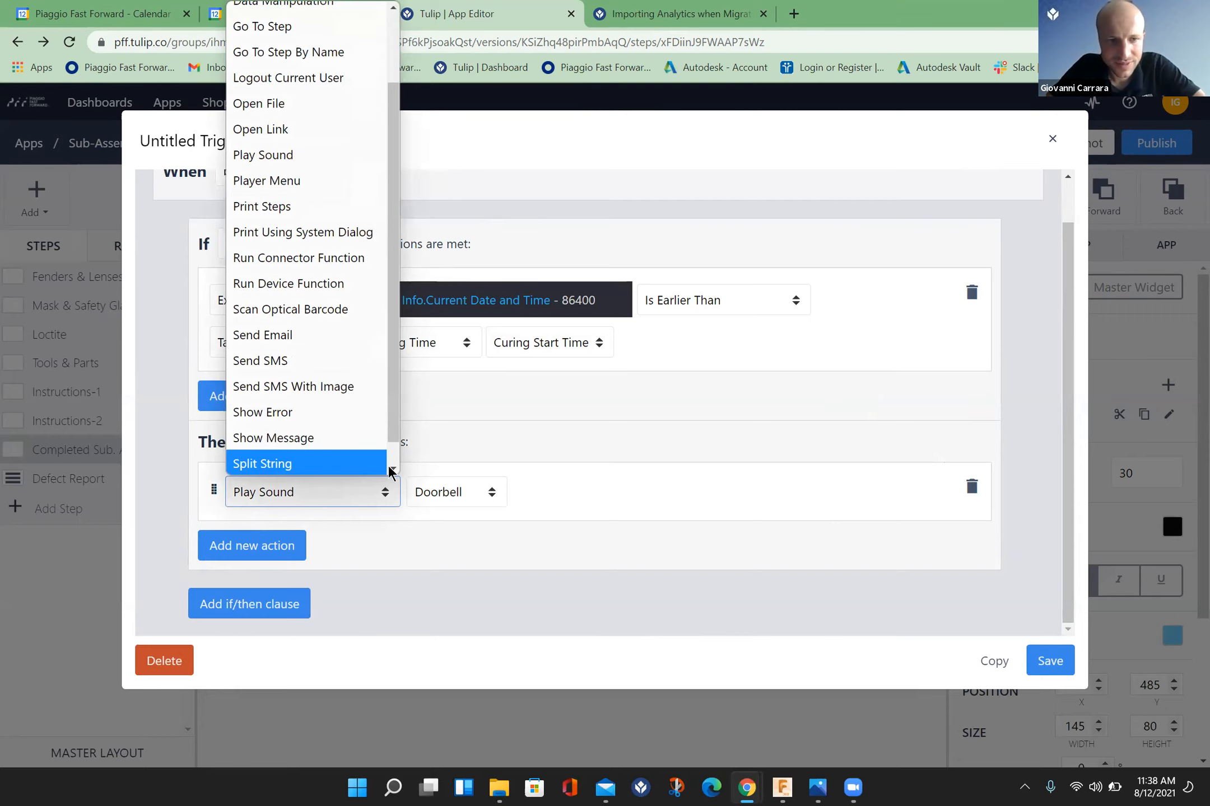
click(354, 407)
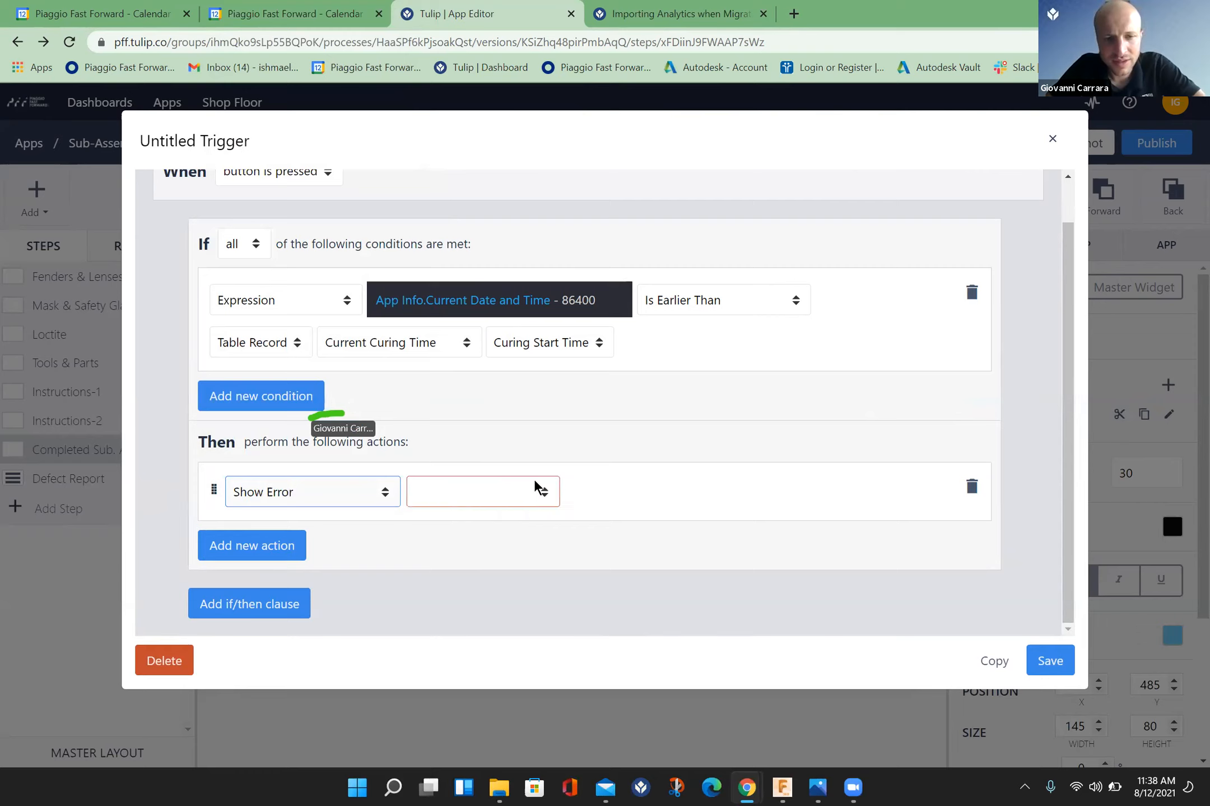
Step: Set the Show Error message to the static value "Curing Not Finished . Please Wait."
click(546, 493)
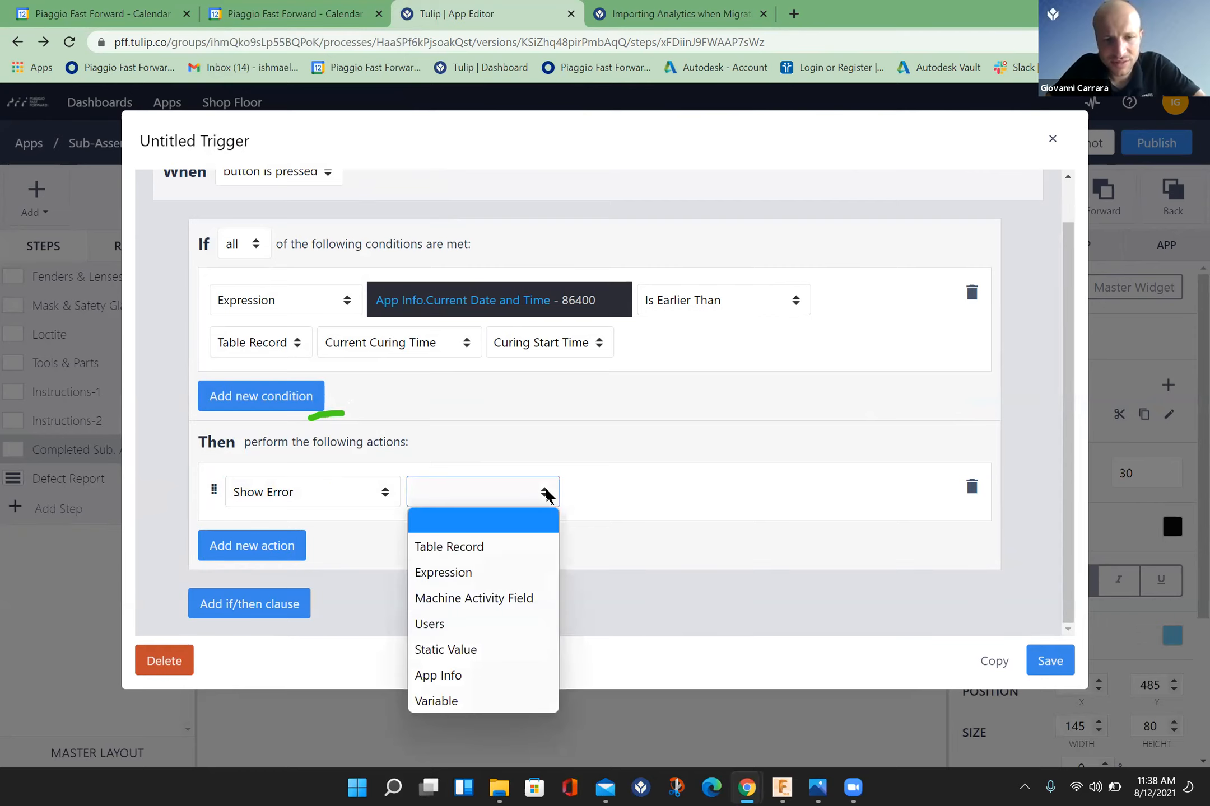
click(491, 651)
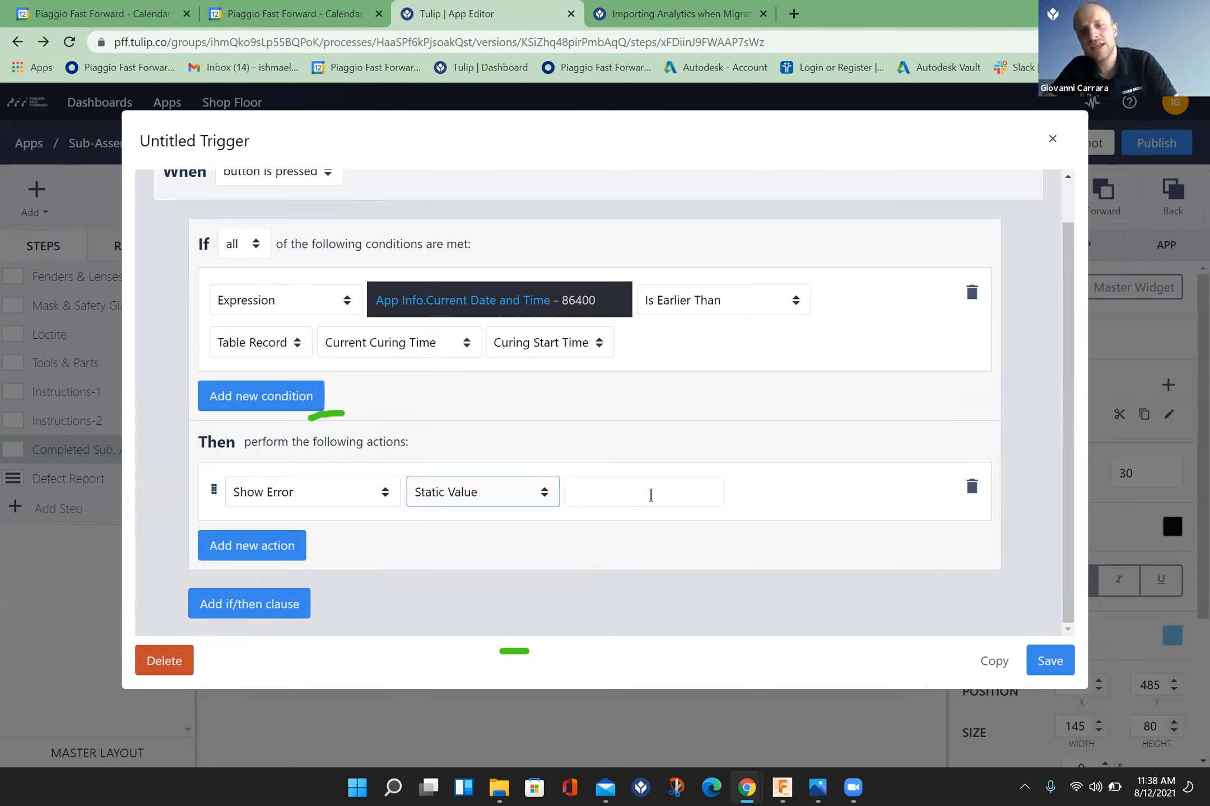
click(662, 494)
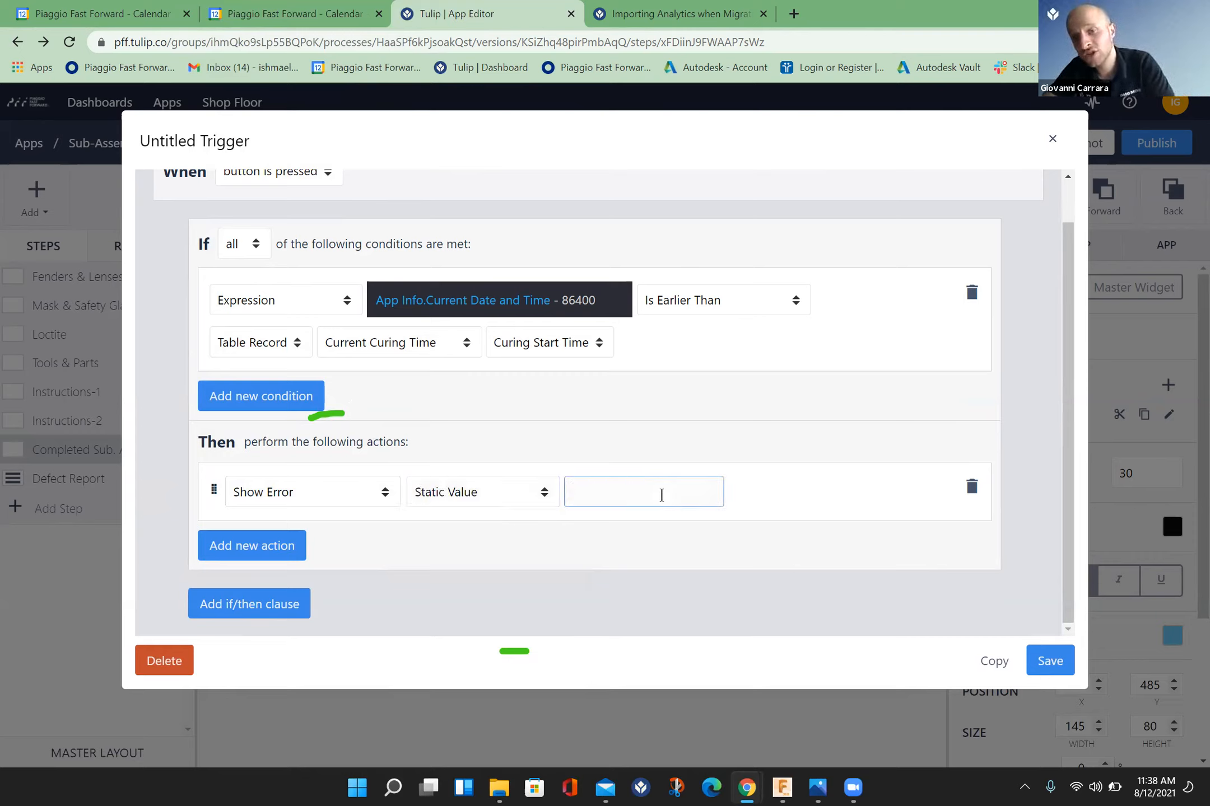
text(Curi)
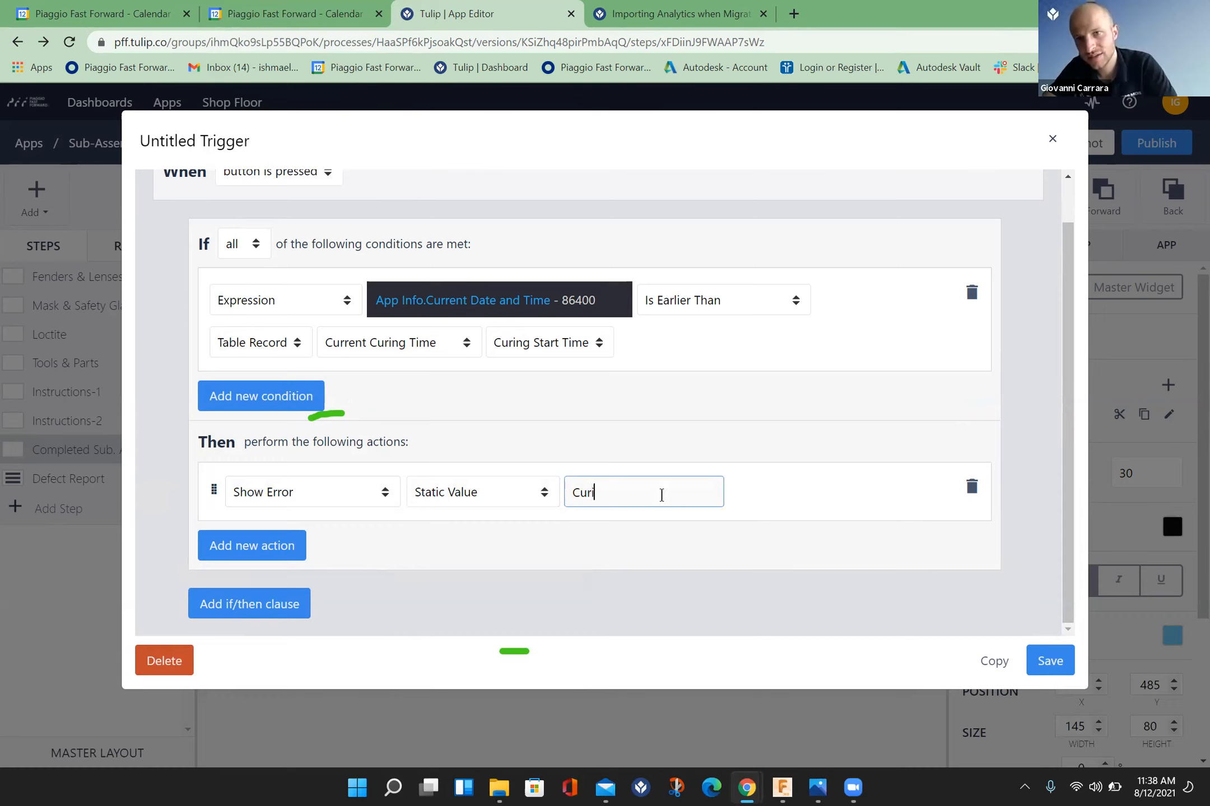
text(ng )
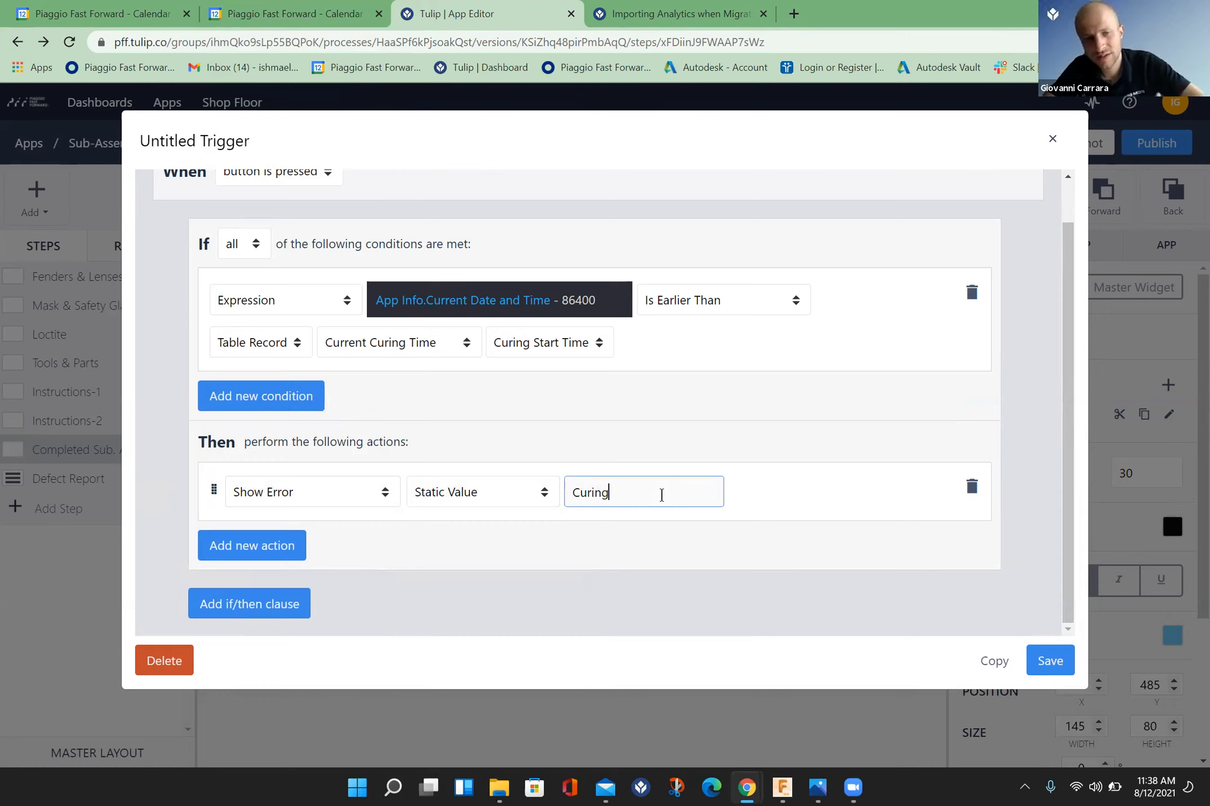
text(Not)
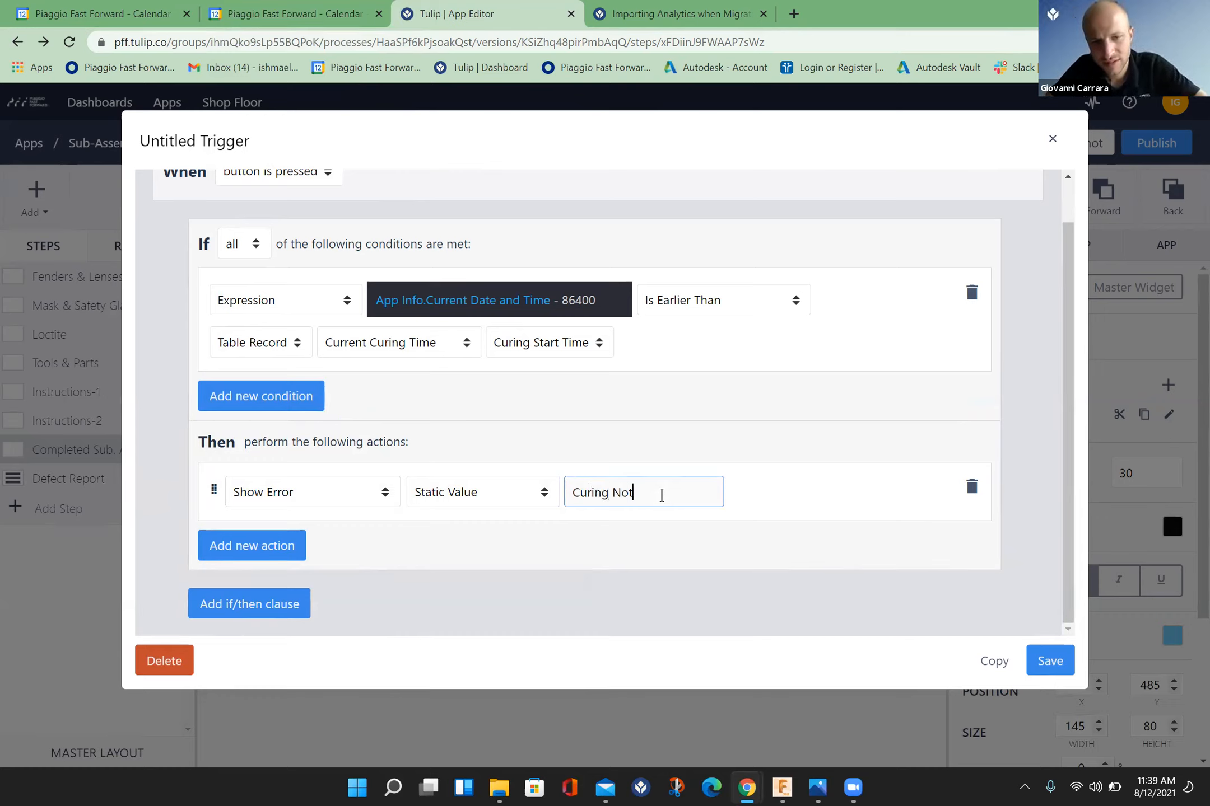
text( Fini)
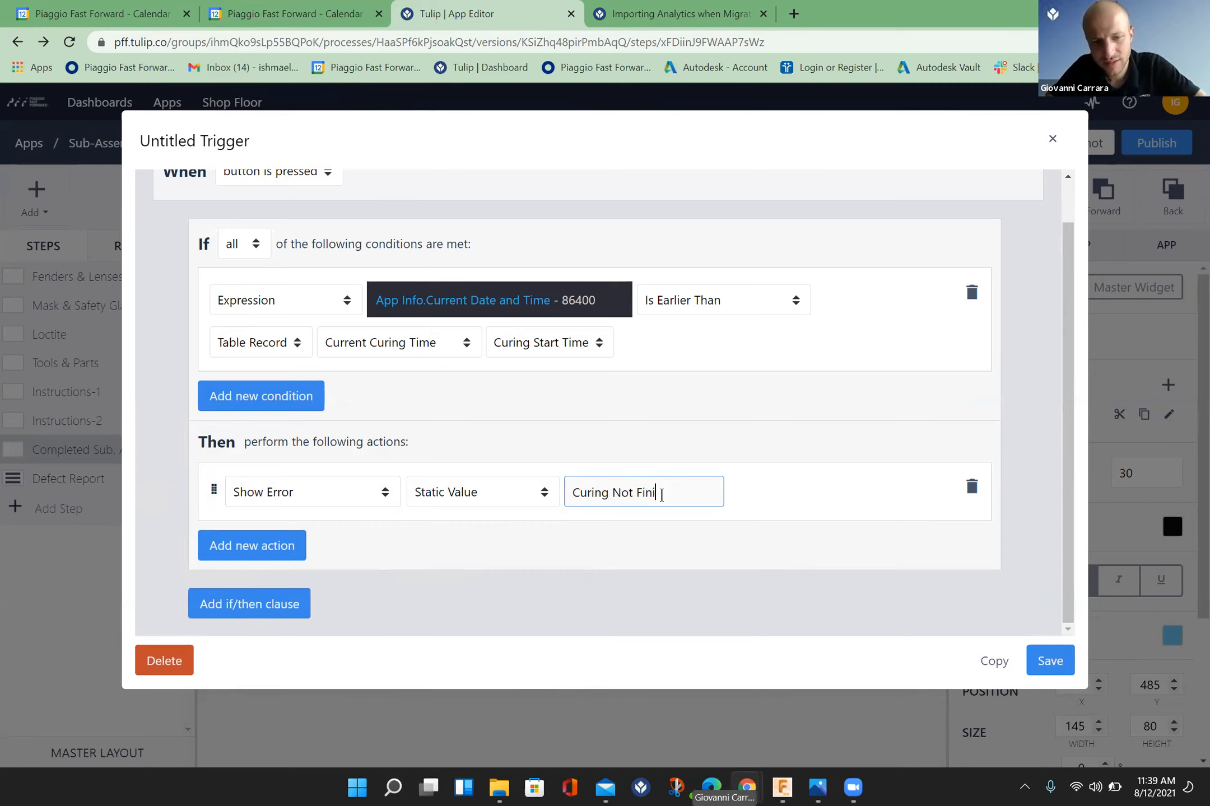
text(shed)
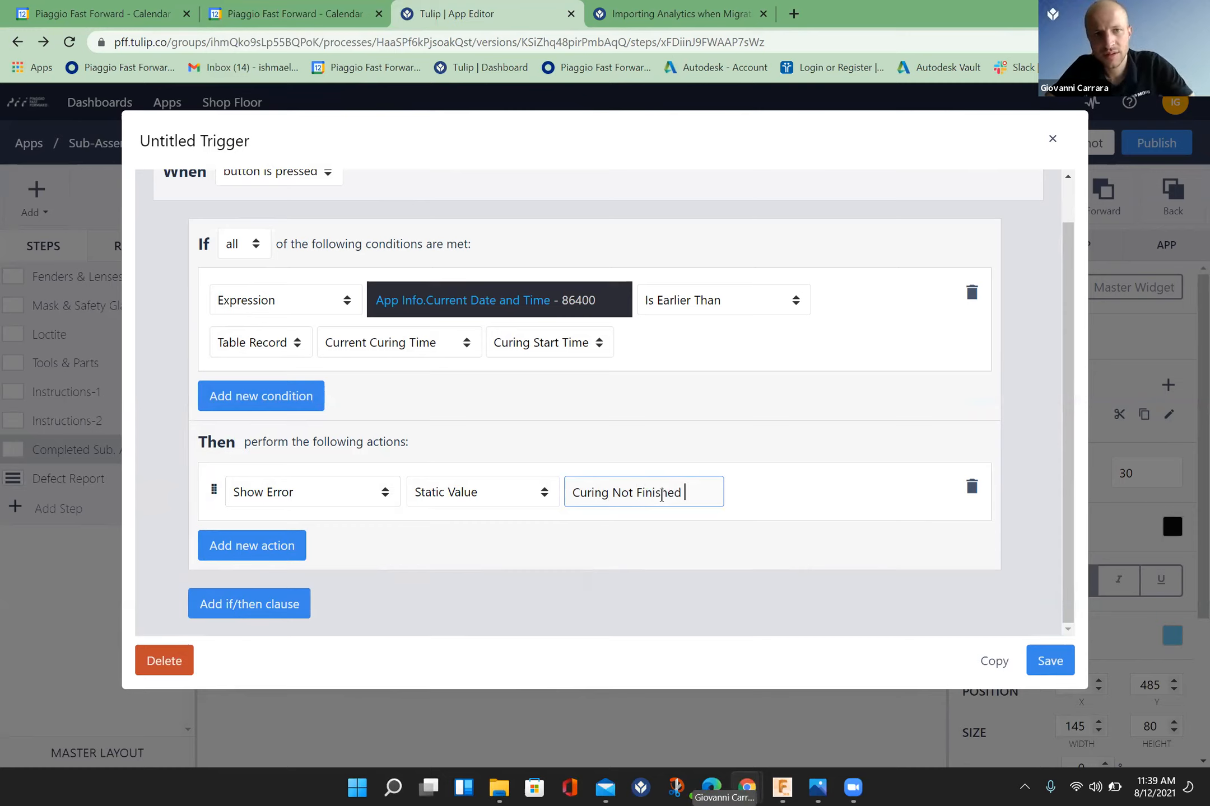
text(. Pleas)
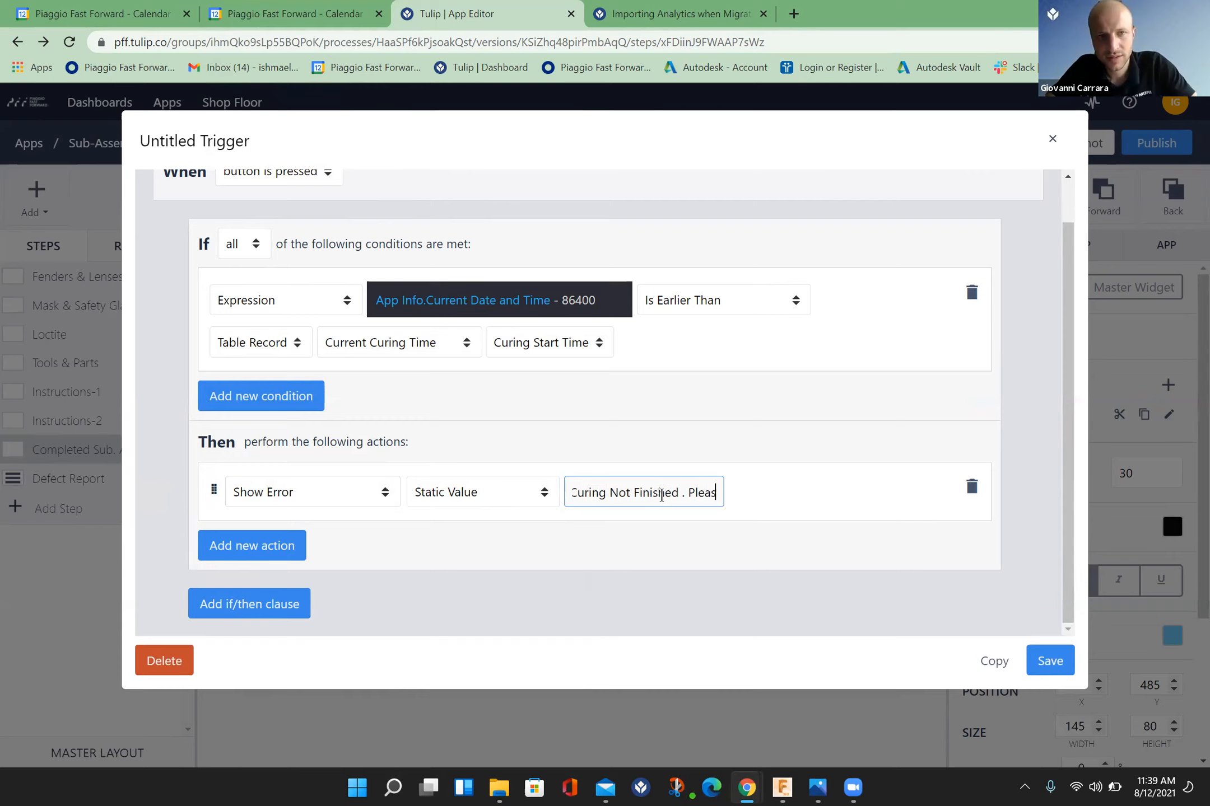
text(e Wait)
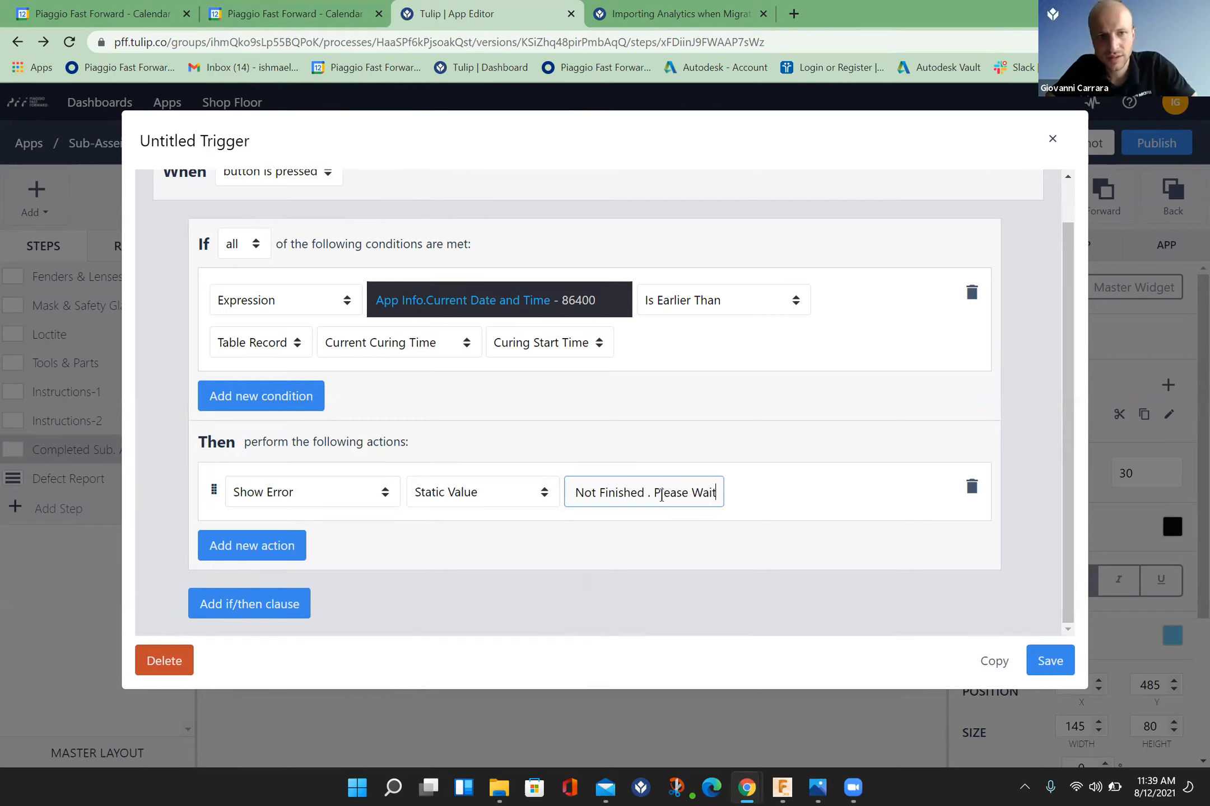
text(.)
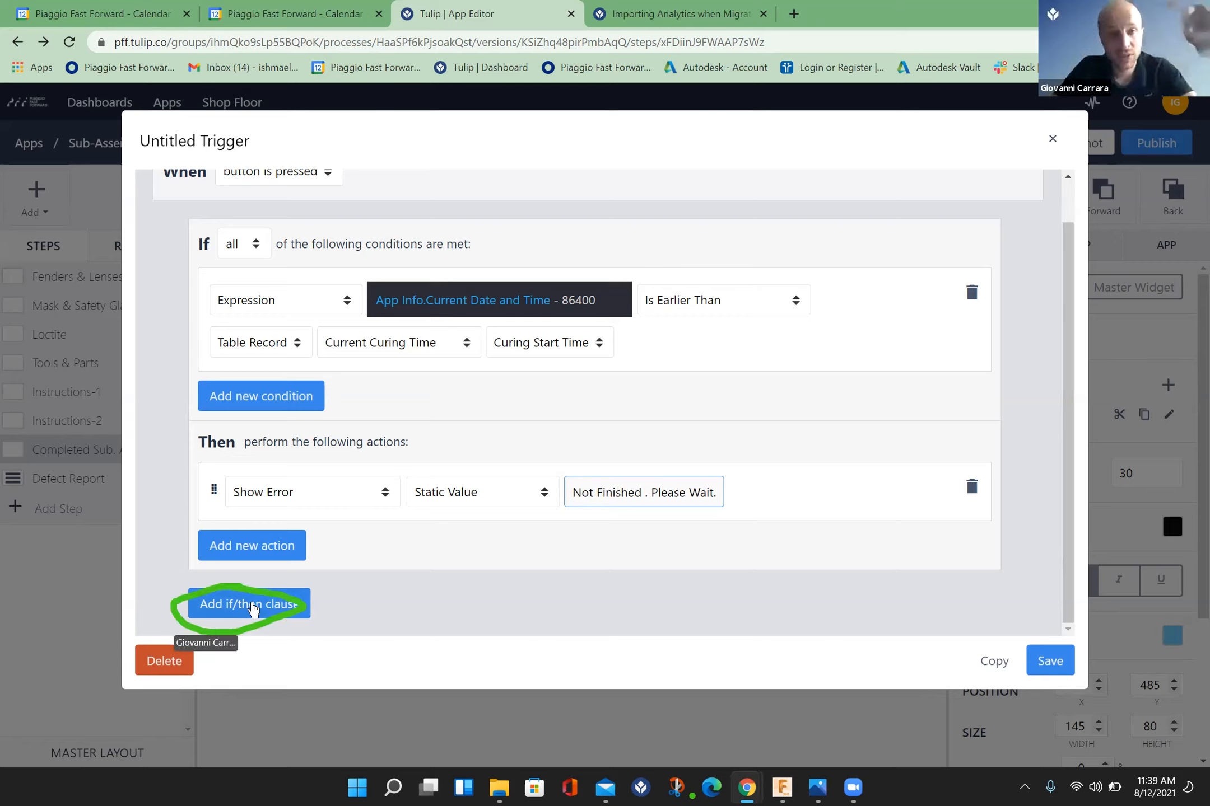
Step: Add a single Else If clause below the Show Error clause, deleting any surplus clause
click(253, 608)
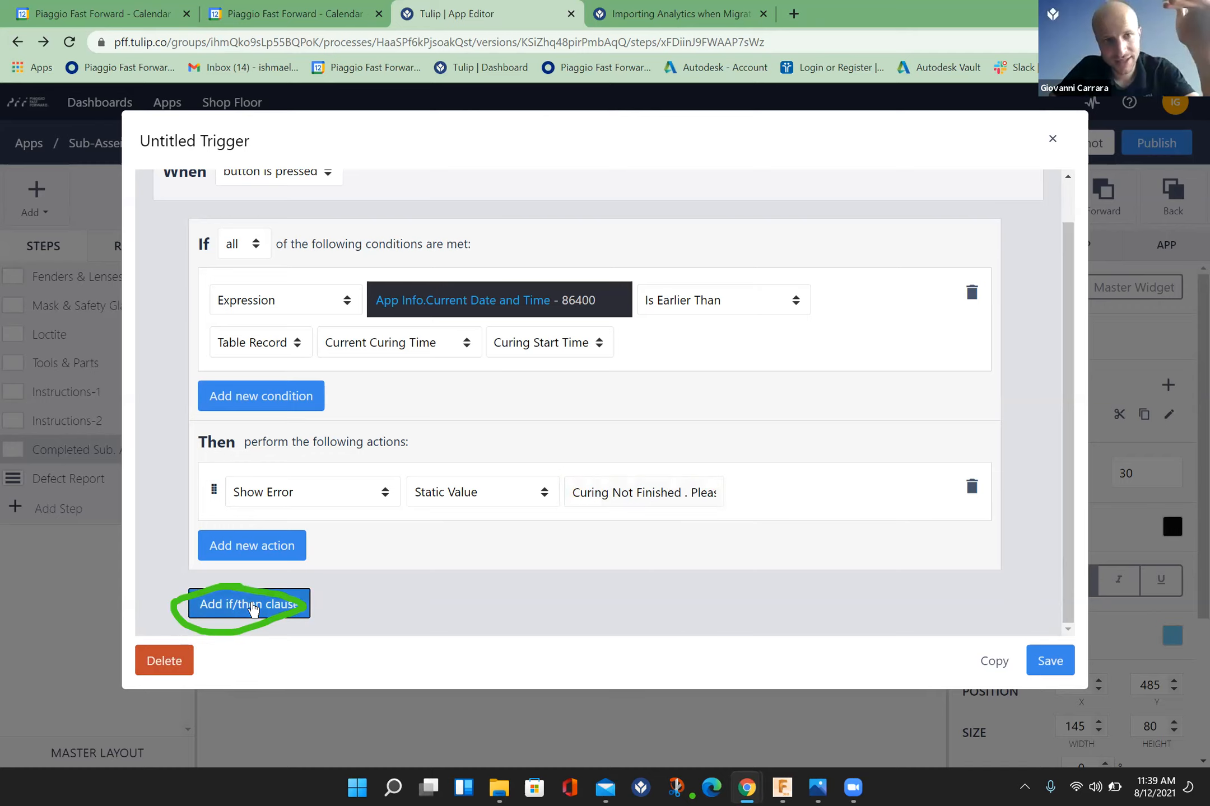
click(253, 608)
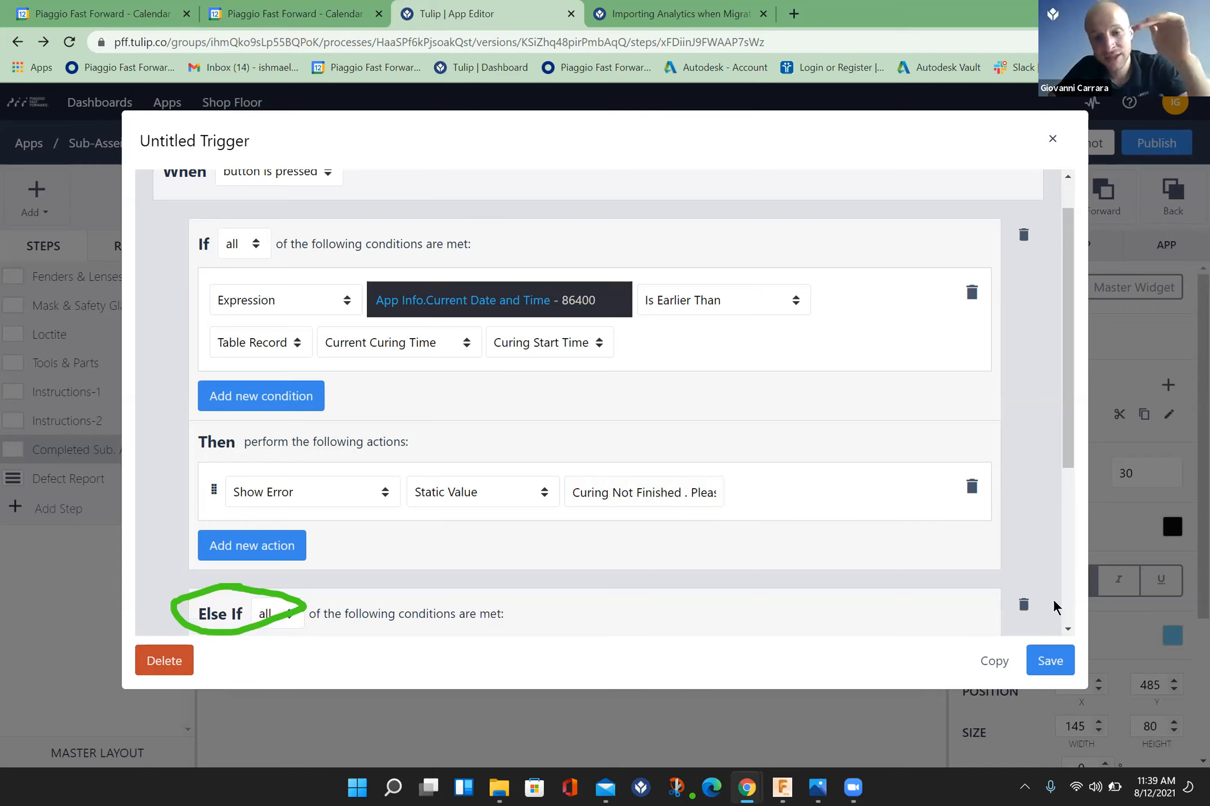
scroll(1070, 629, down, 5)
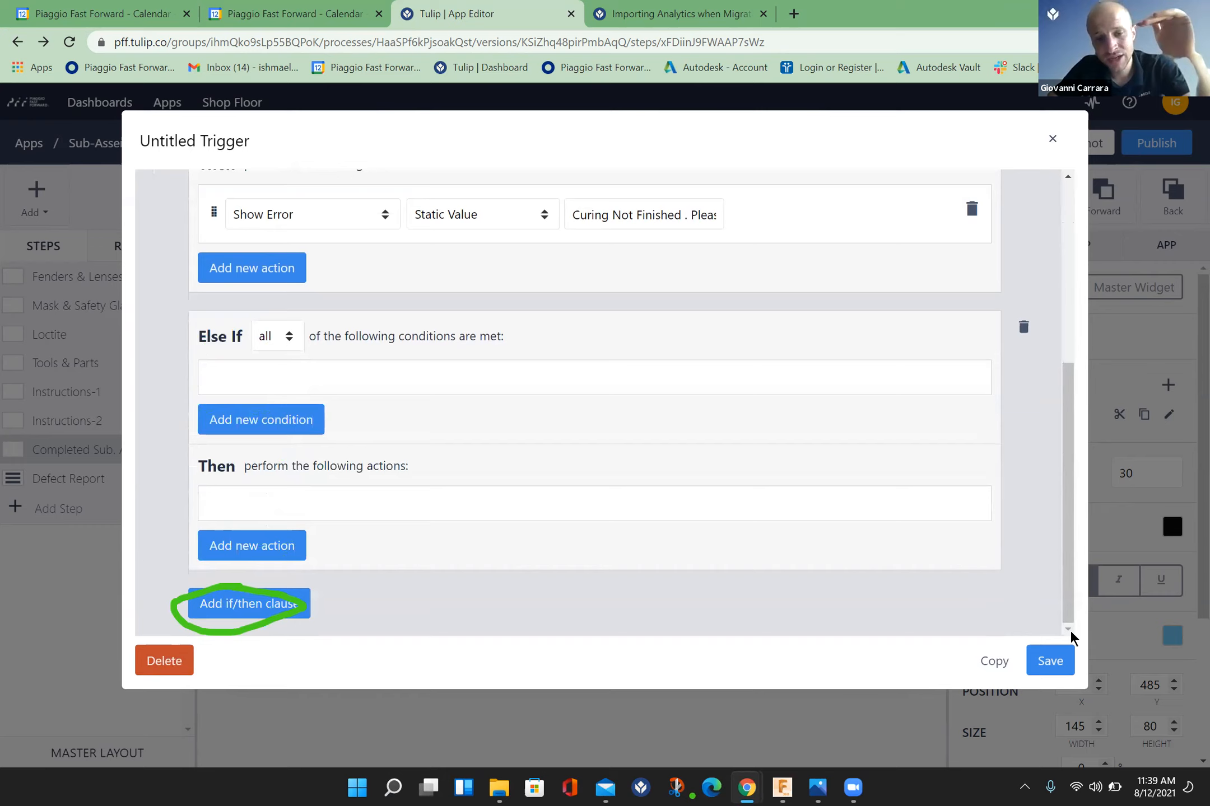
click(265, 605)
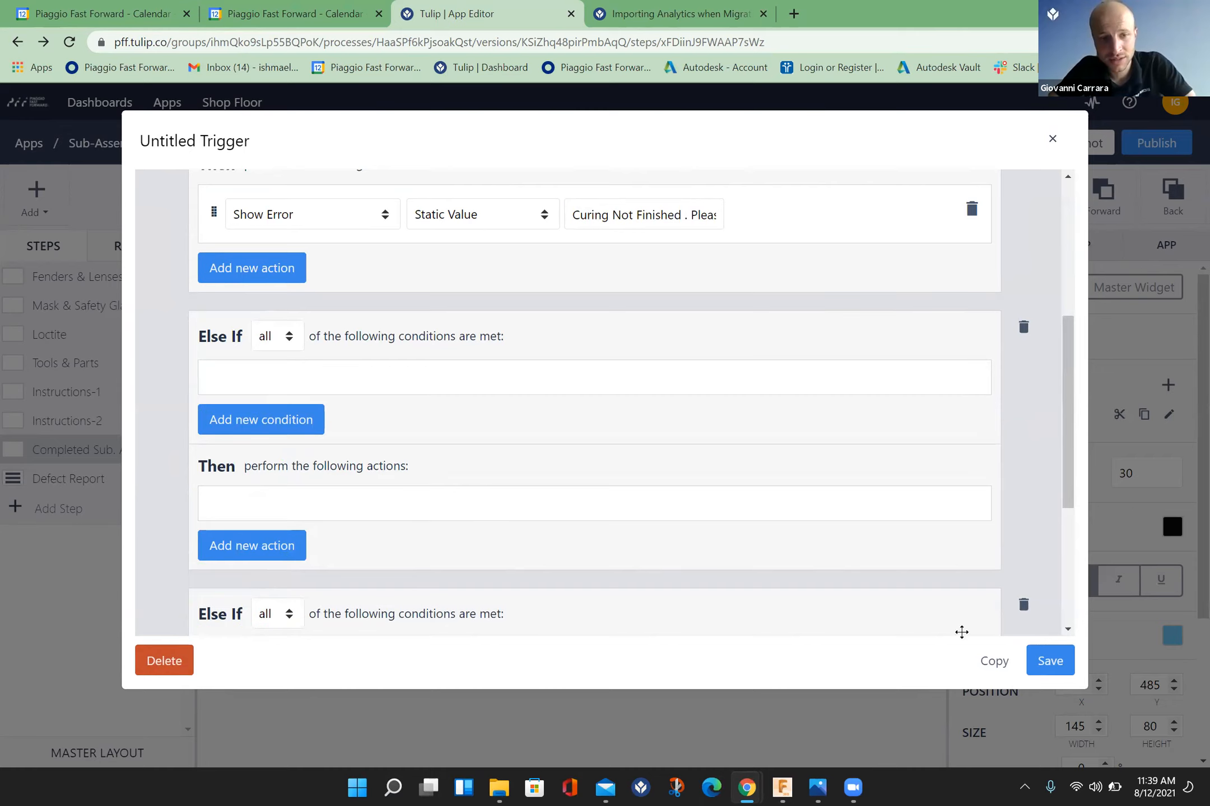
click(1024, 608)
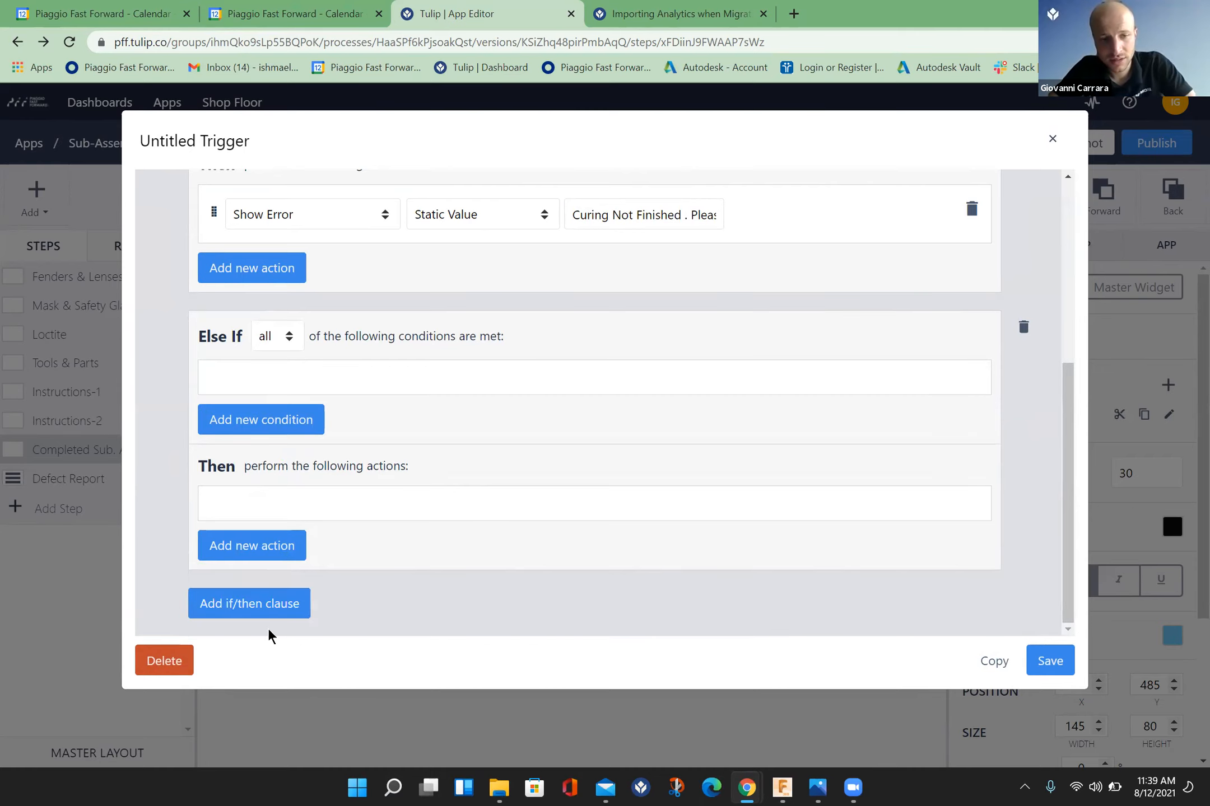
Step: Add a Data Manipulation action of type Store to the Else If clause
click(263, 557)
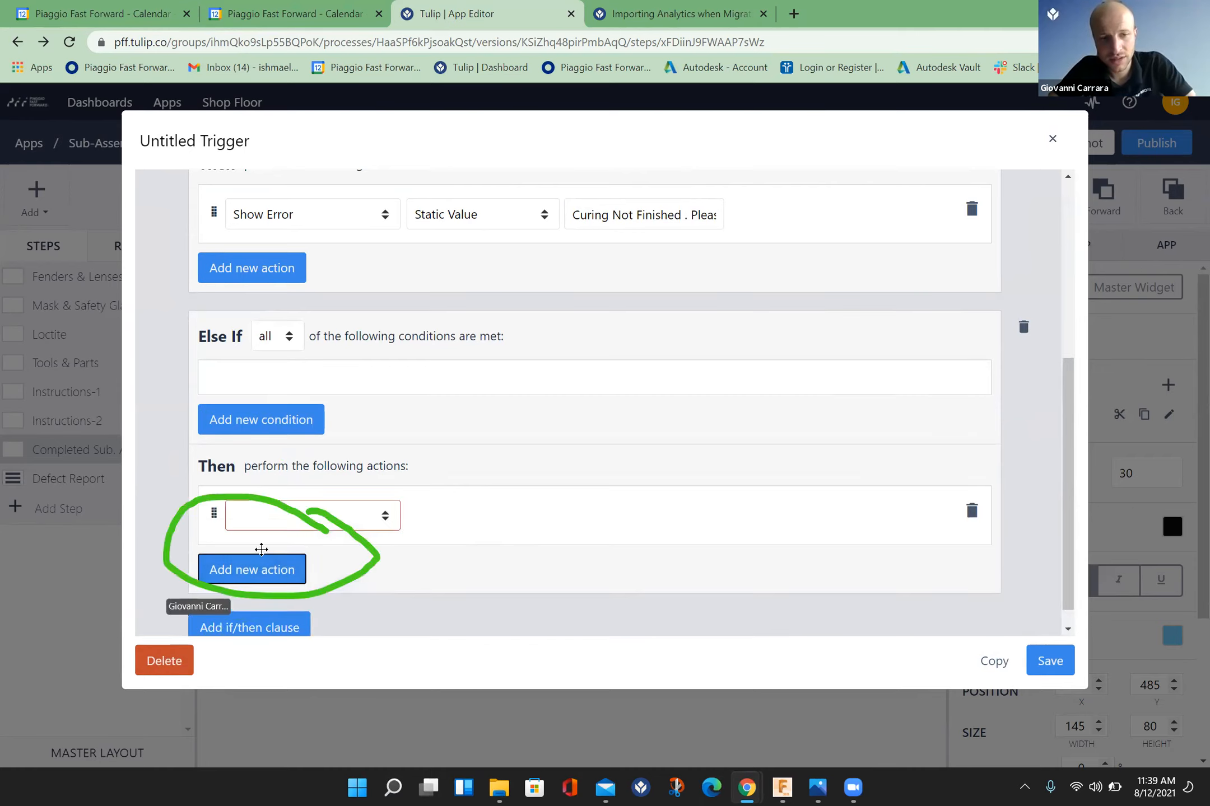
click(385, 516)
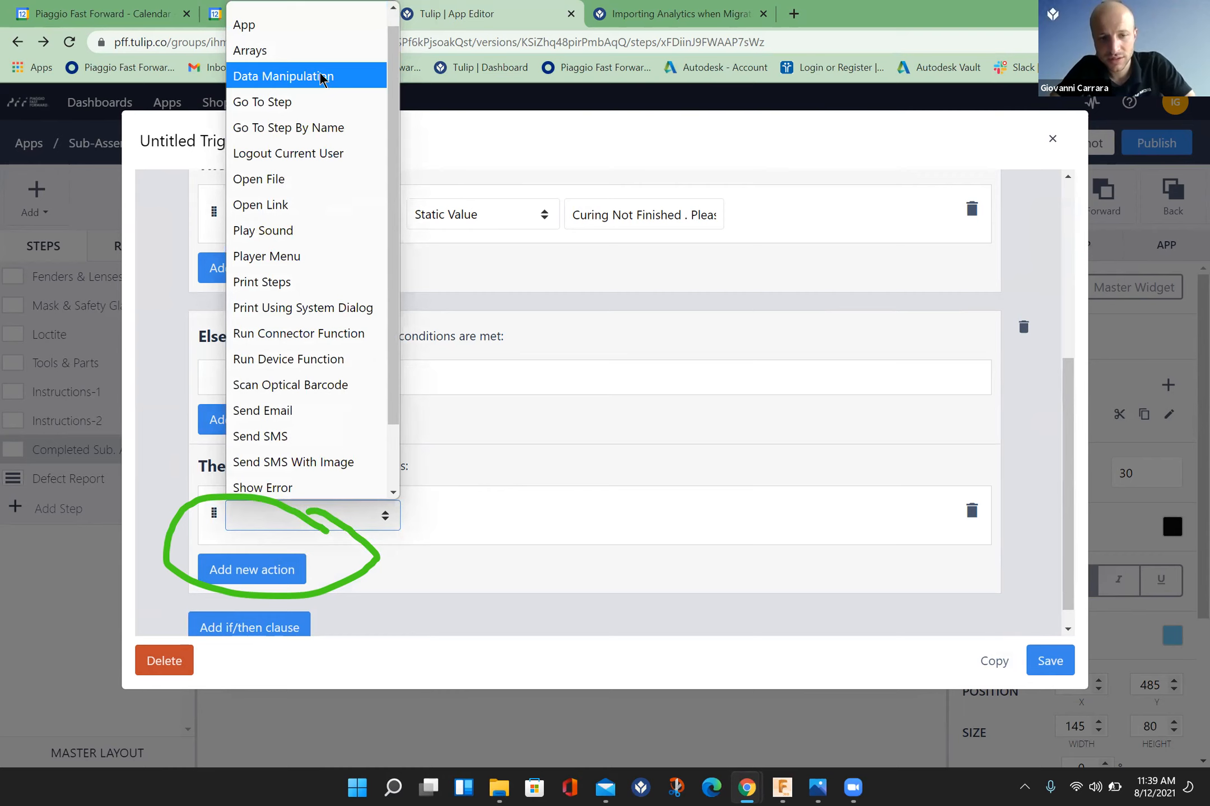
click(323, 78)
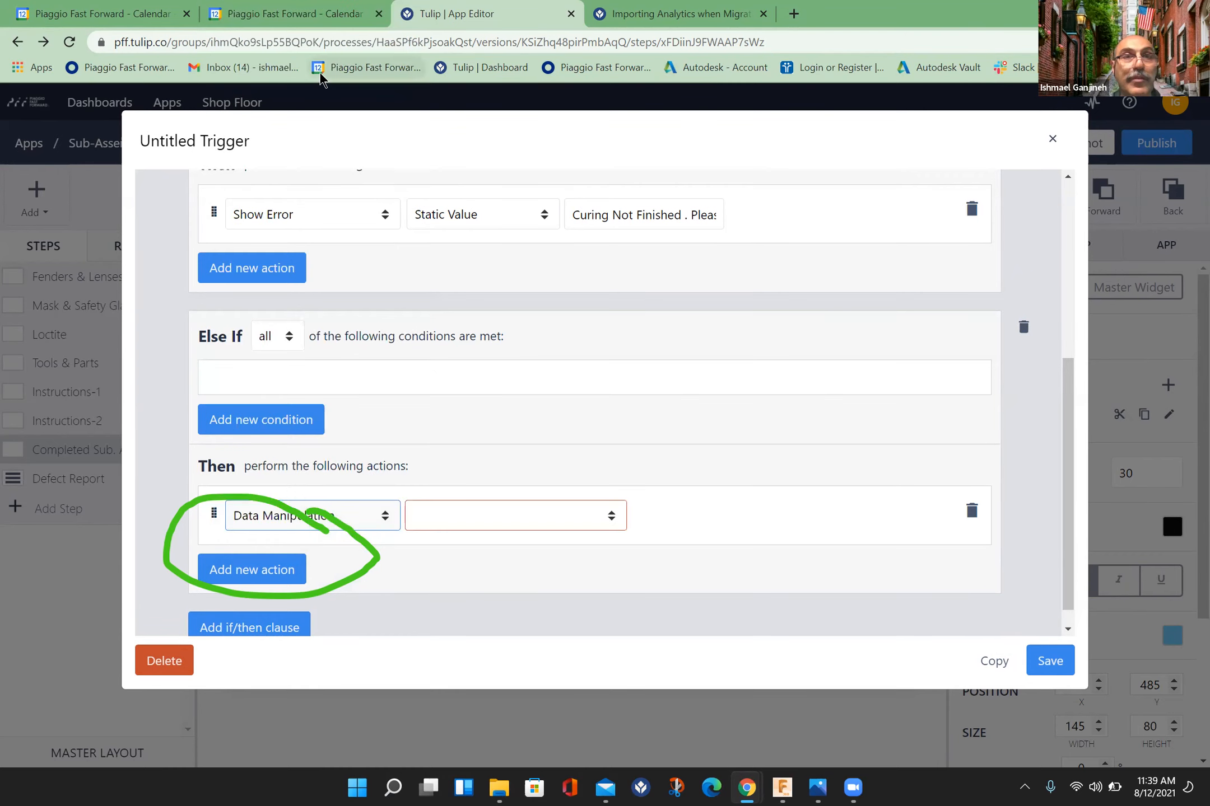
click(614, 515)
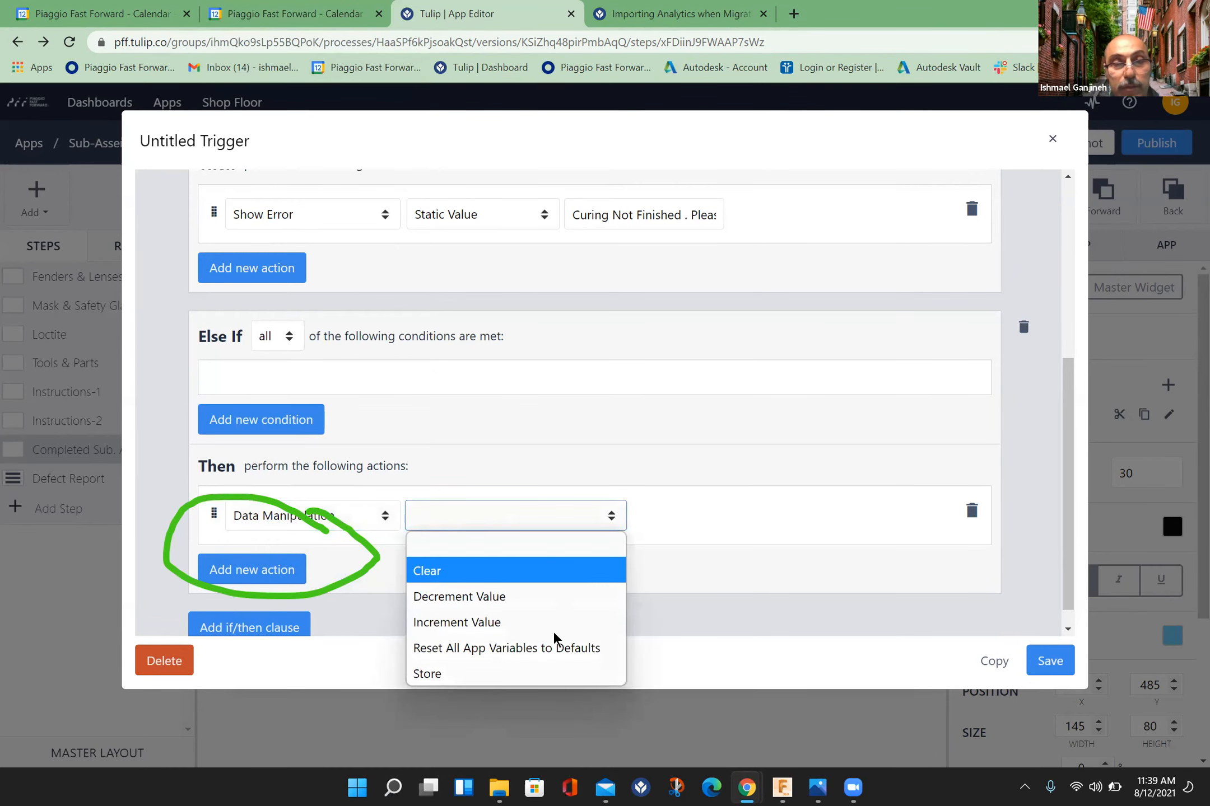
click(531, 673)
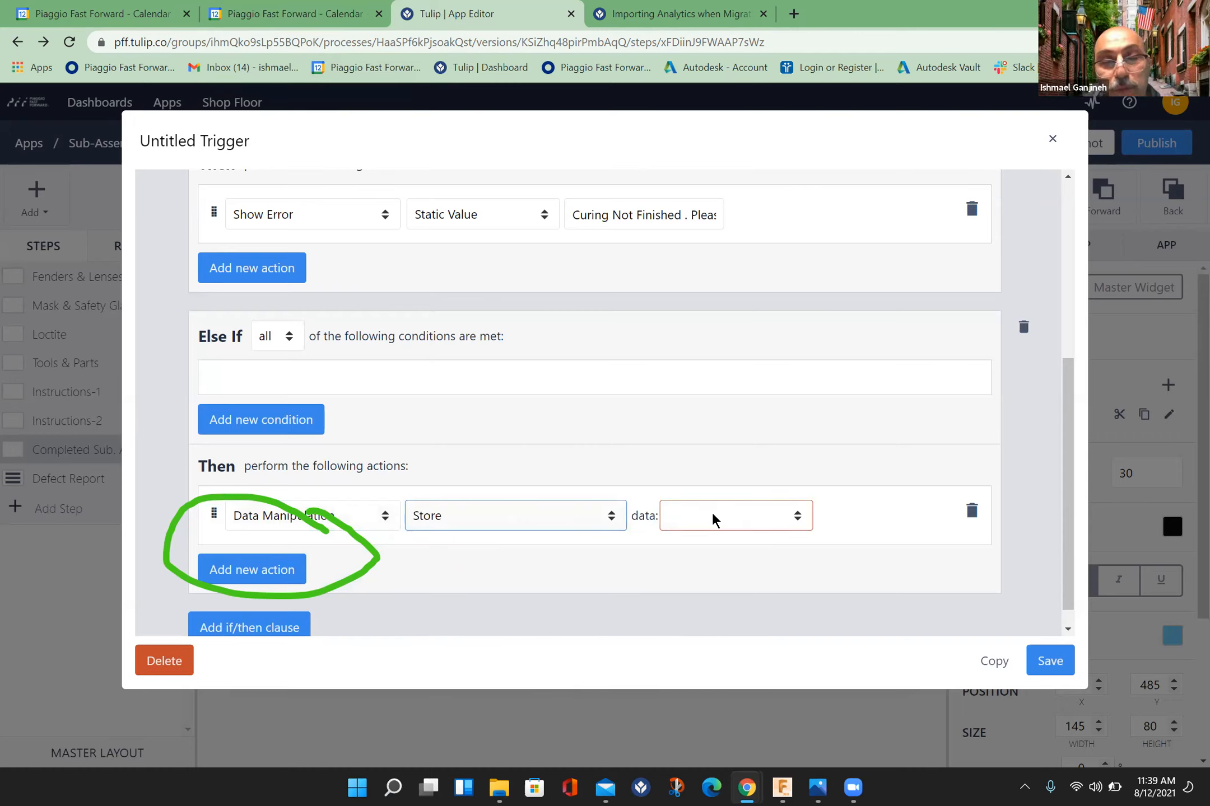
Step: Set the Store action's data to the App Info value Current Date and Time
click(797, 517)
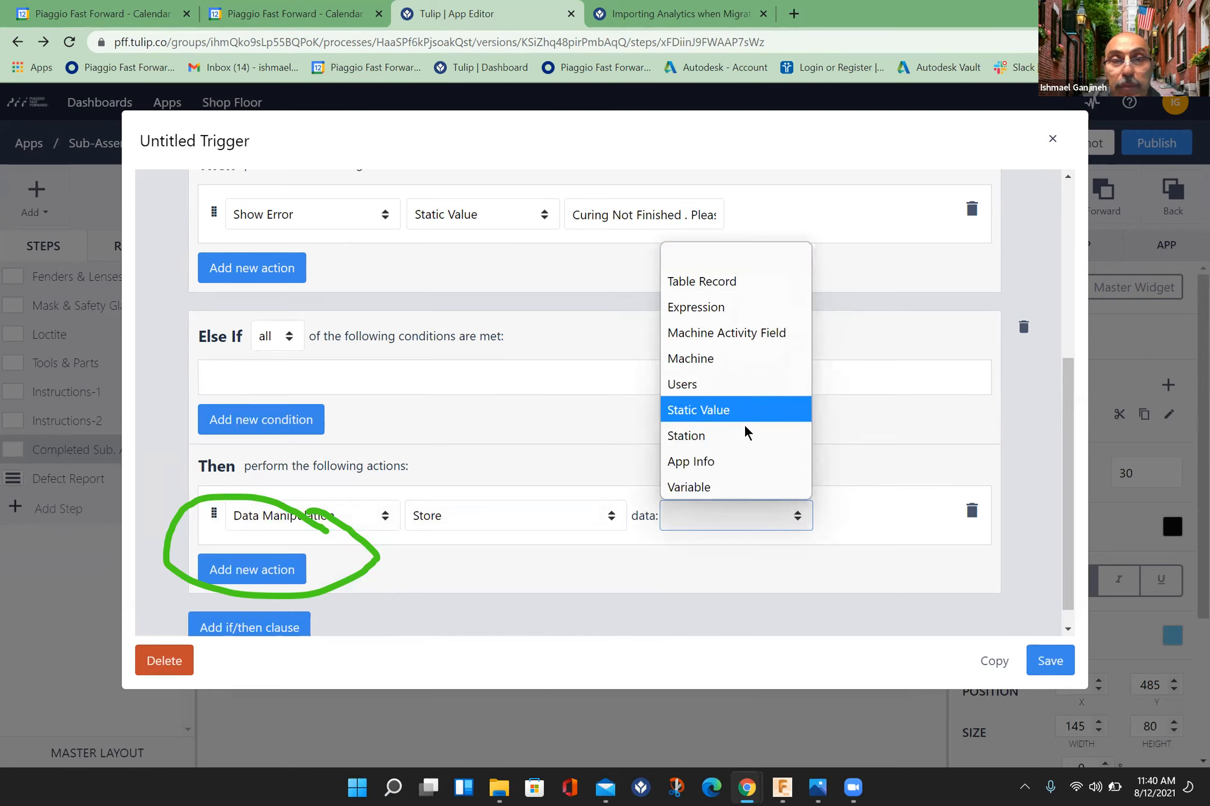
click(730, 462)
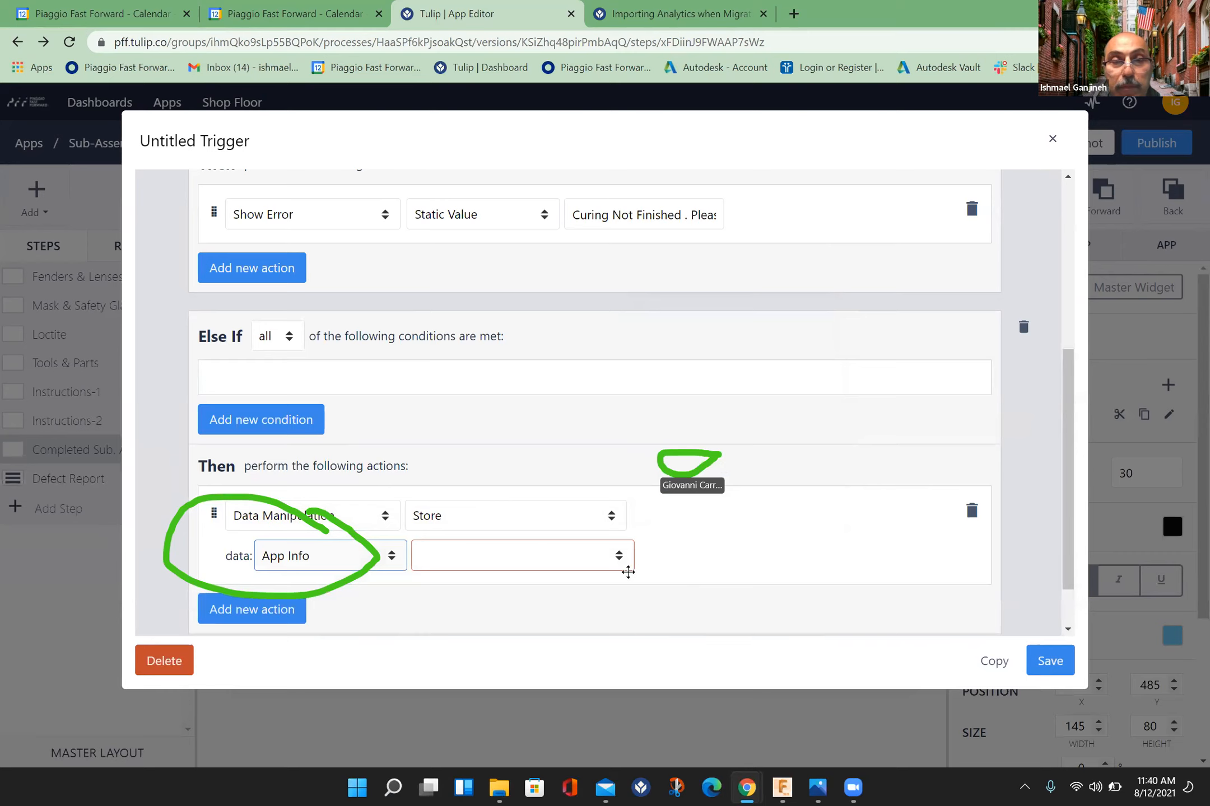
click(618, 563)
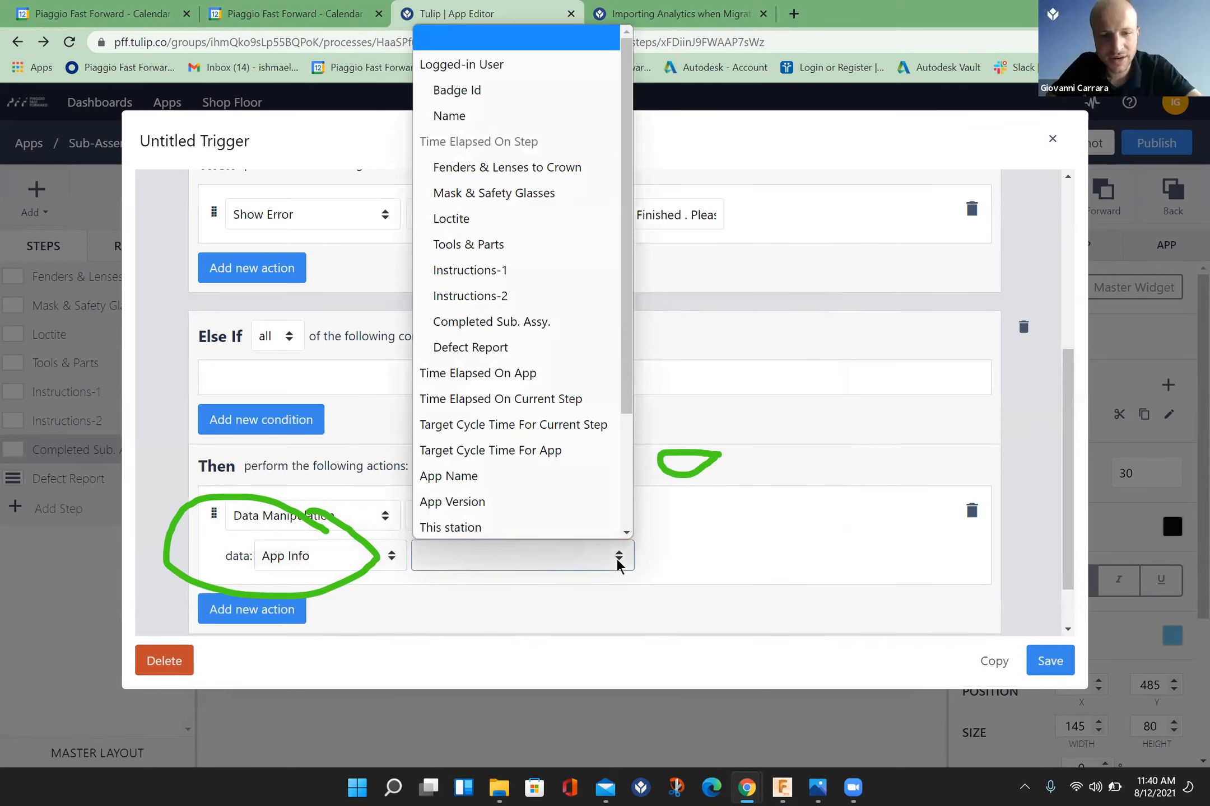
click(618, 563)
click(618, 563)
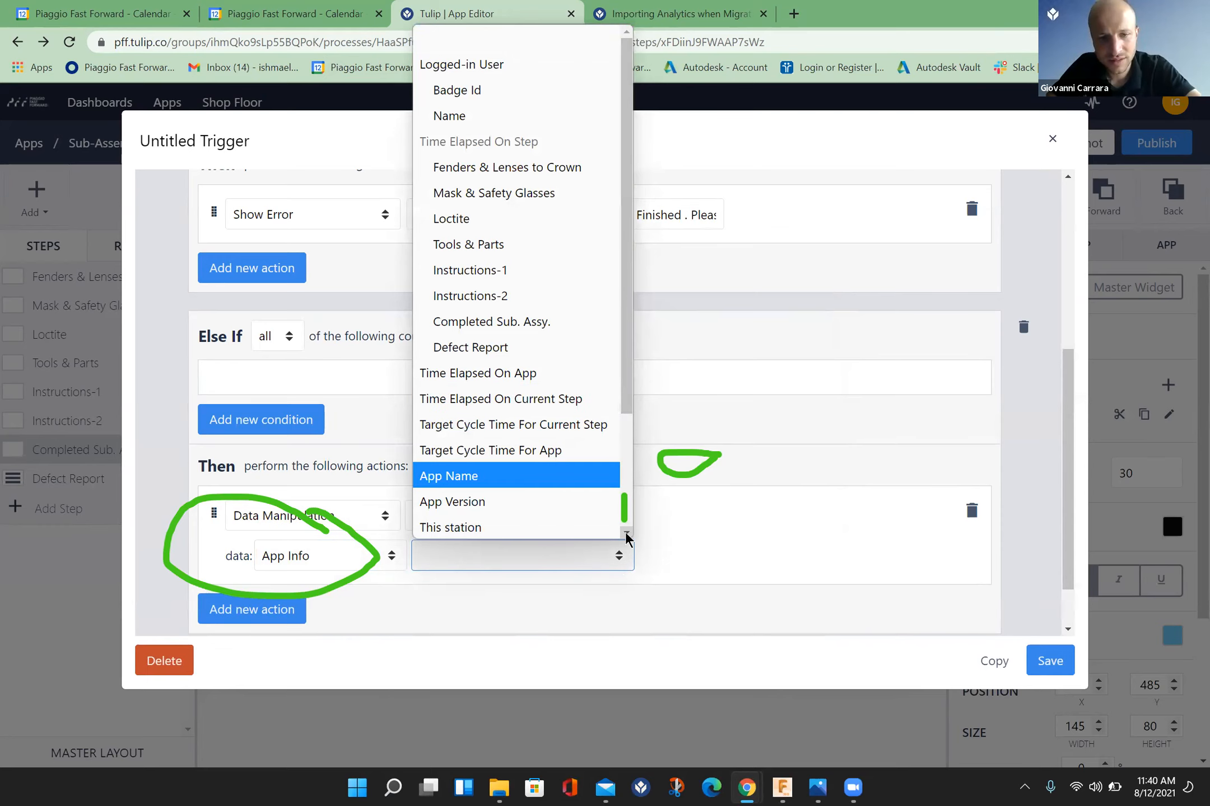
click(626, 533)
scroll(626, 537, down, 2)
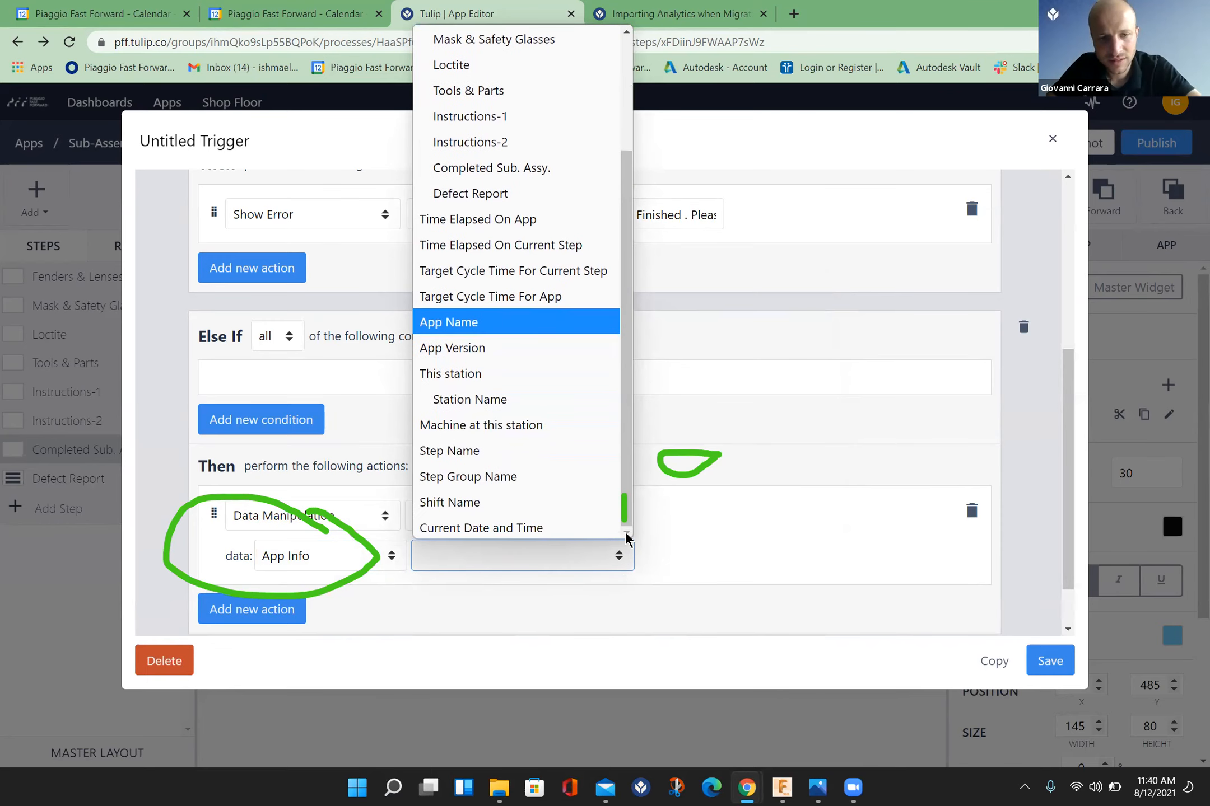
click(515, 536)
Step: Set the storage location to the Curing End Time field of the Current Curing Time table record
click(783, 555)
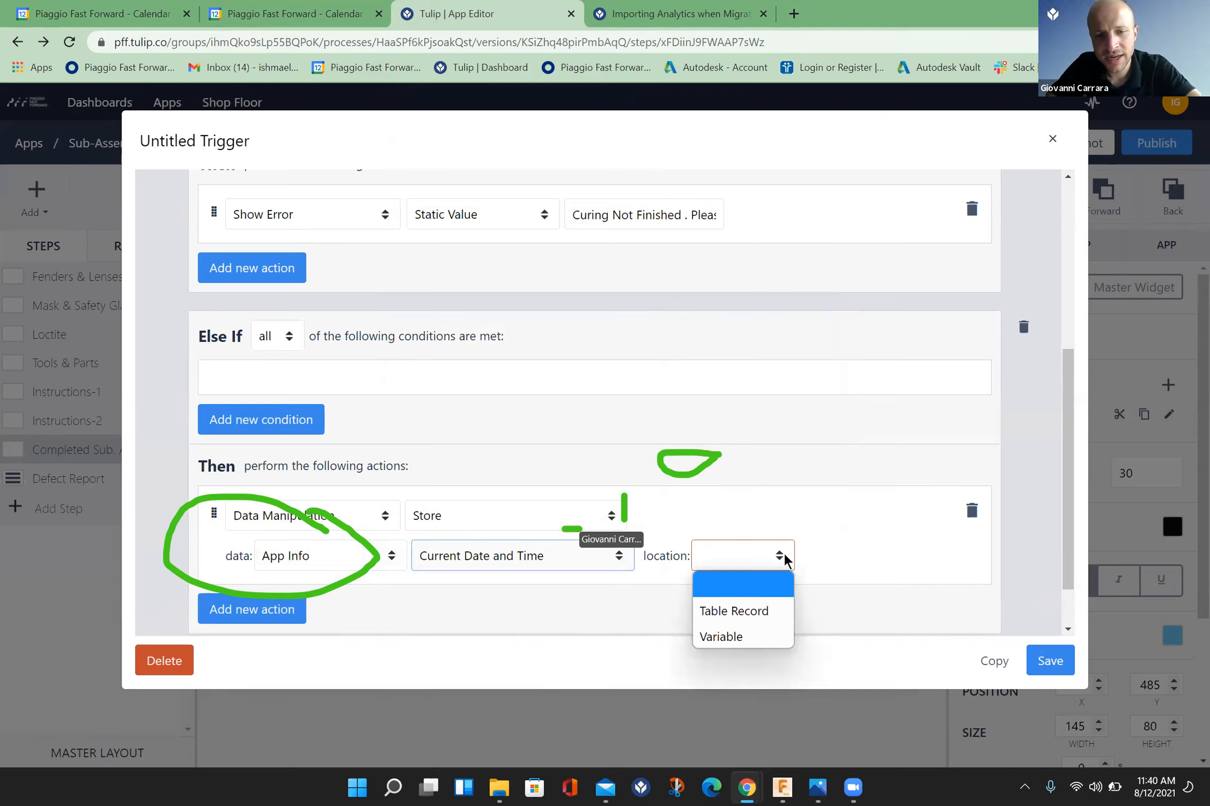
click(765, 613)
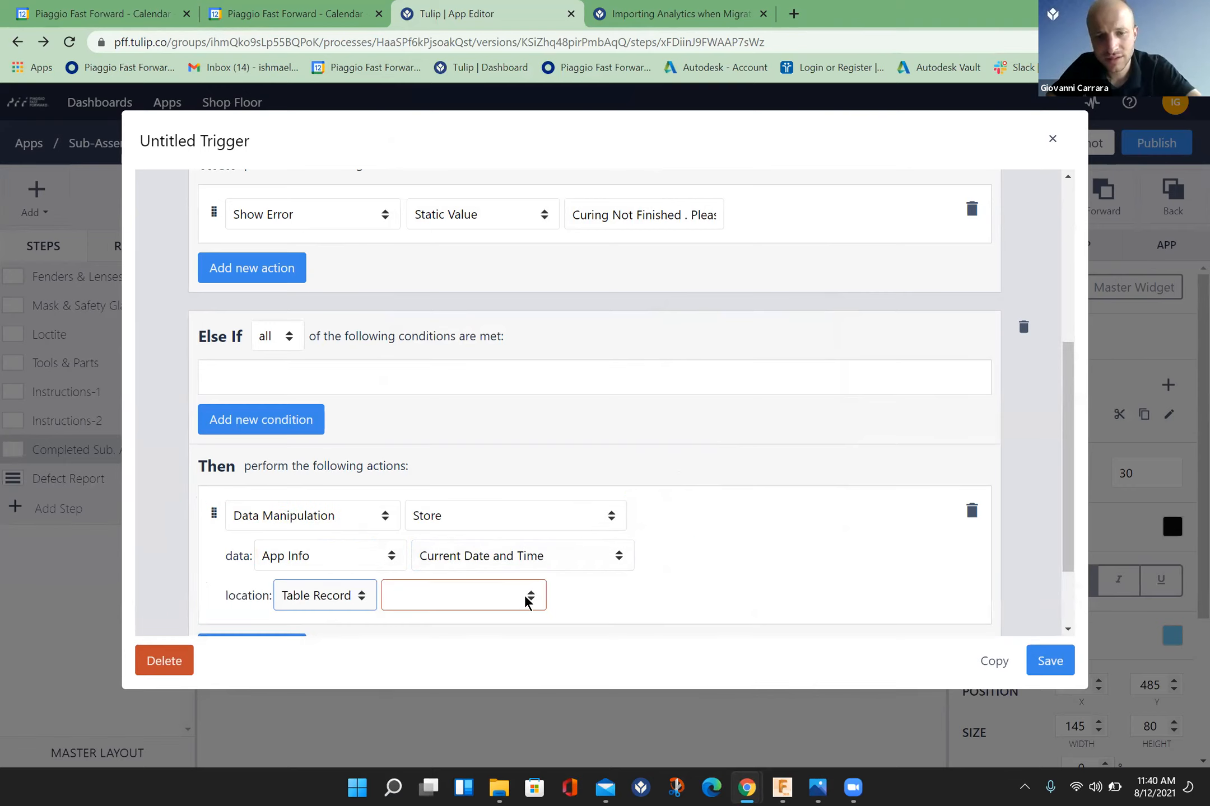
click(526, 602)
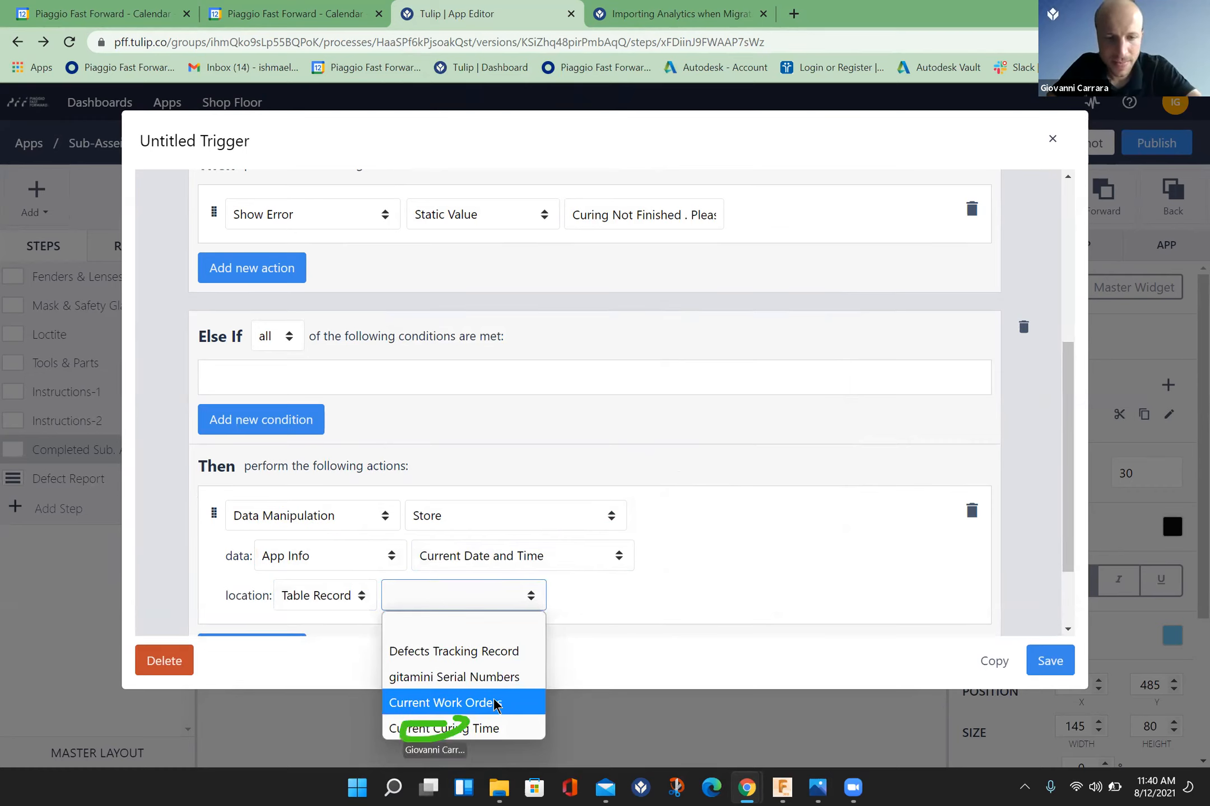
key(Down)
key(Return)
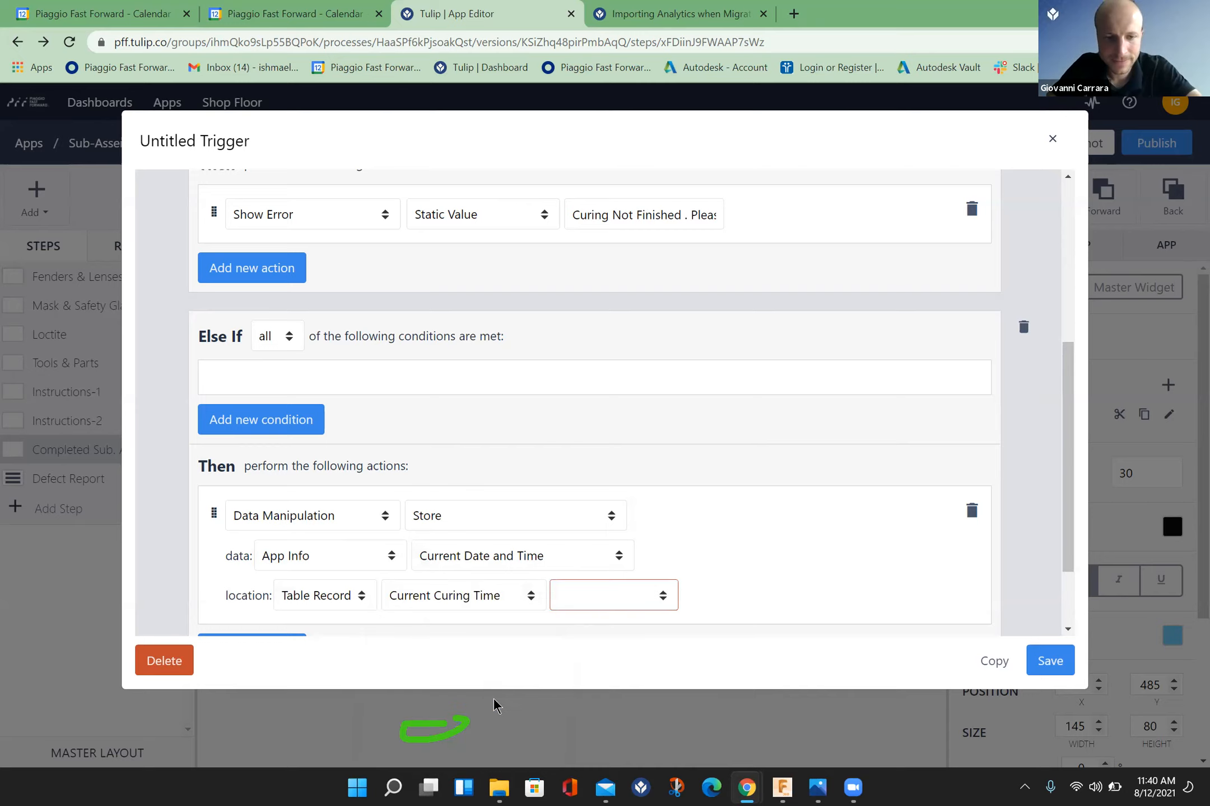
click(662, 602)
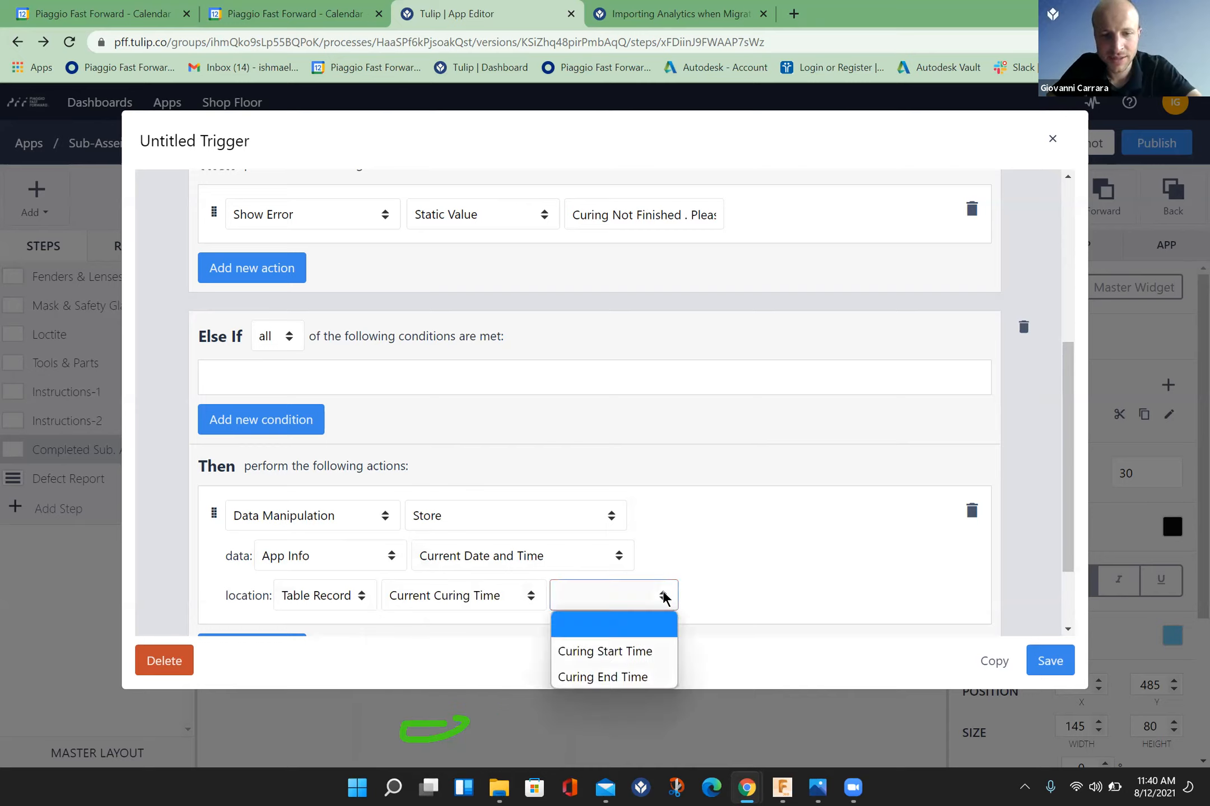
click(637, 677)
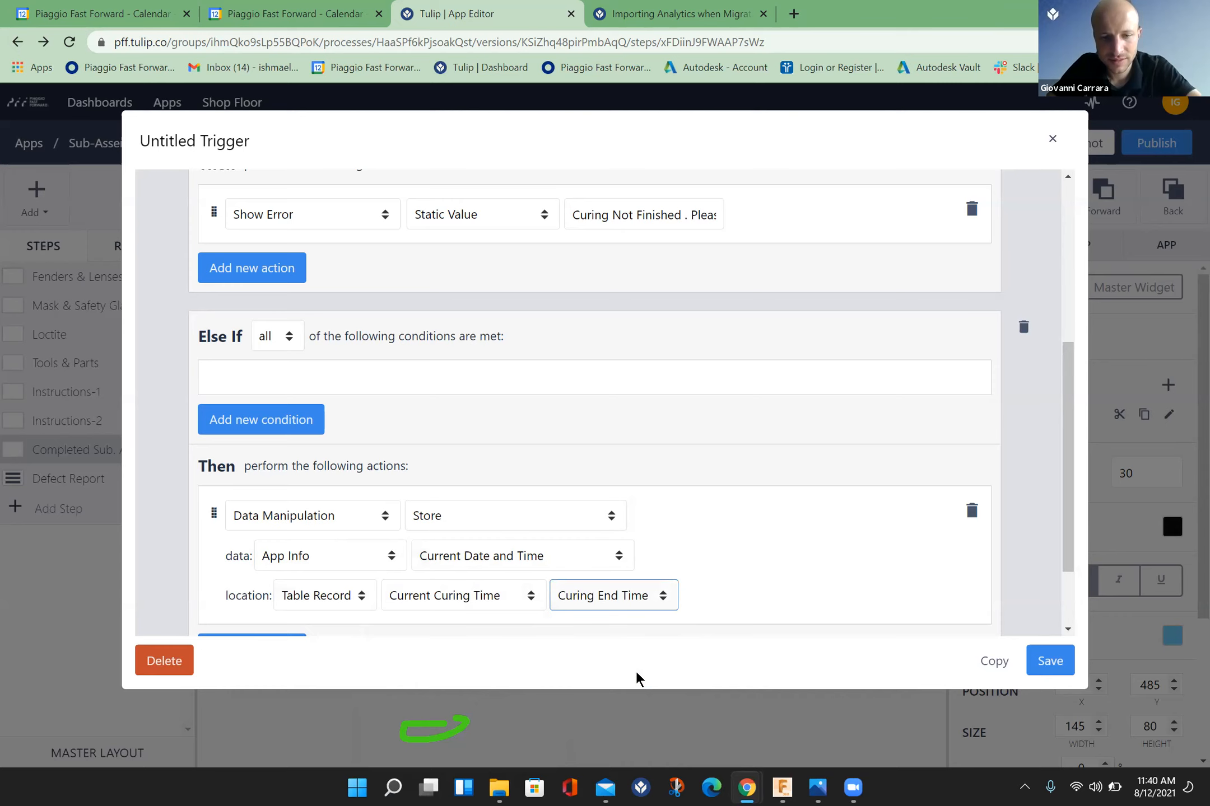
Step: Save the Finish button's trigger and deselect the button on the step canvas
scroll(1069, 621, down, 2)
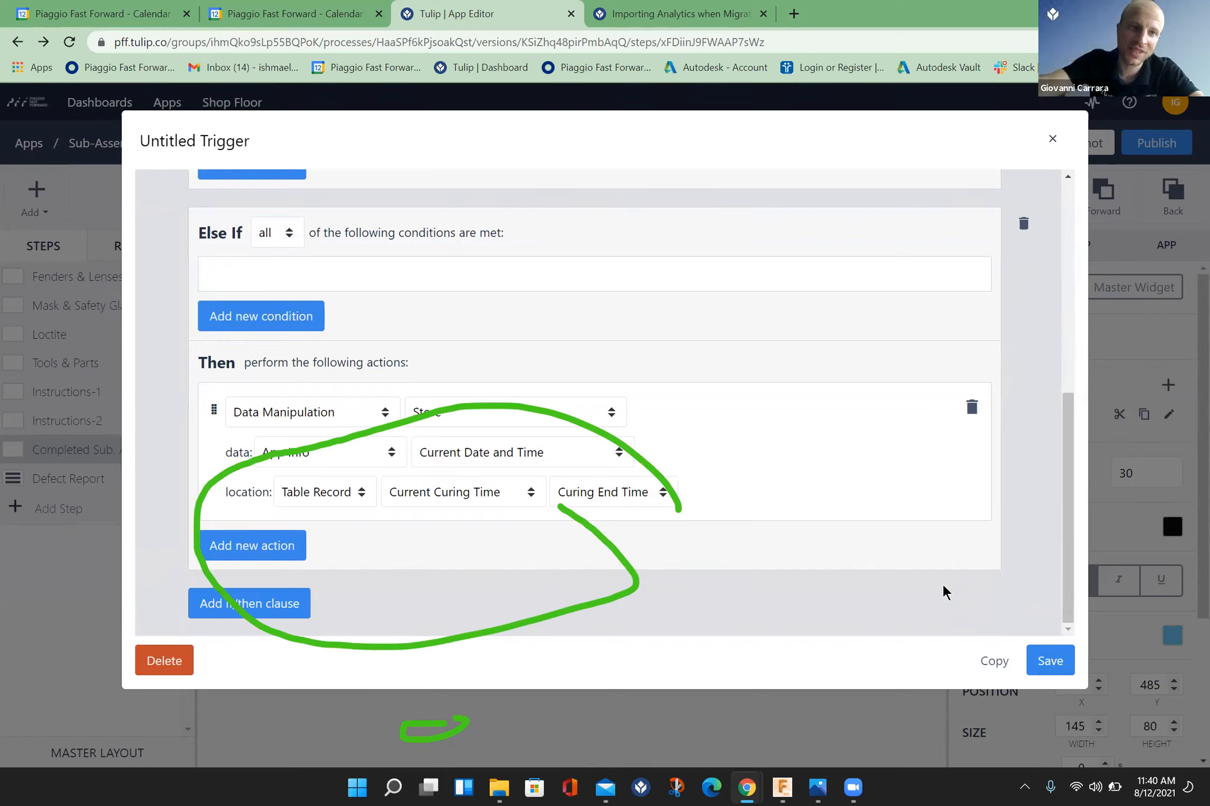
click(1049, 665)
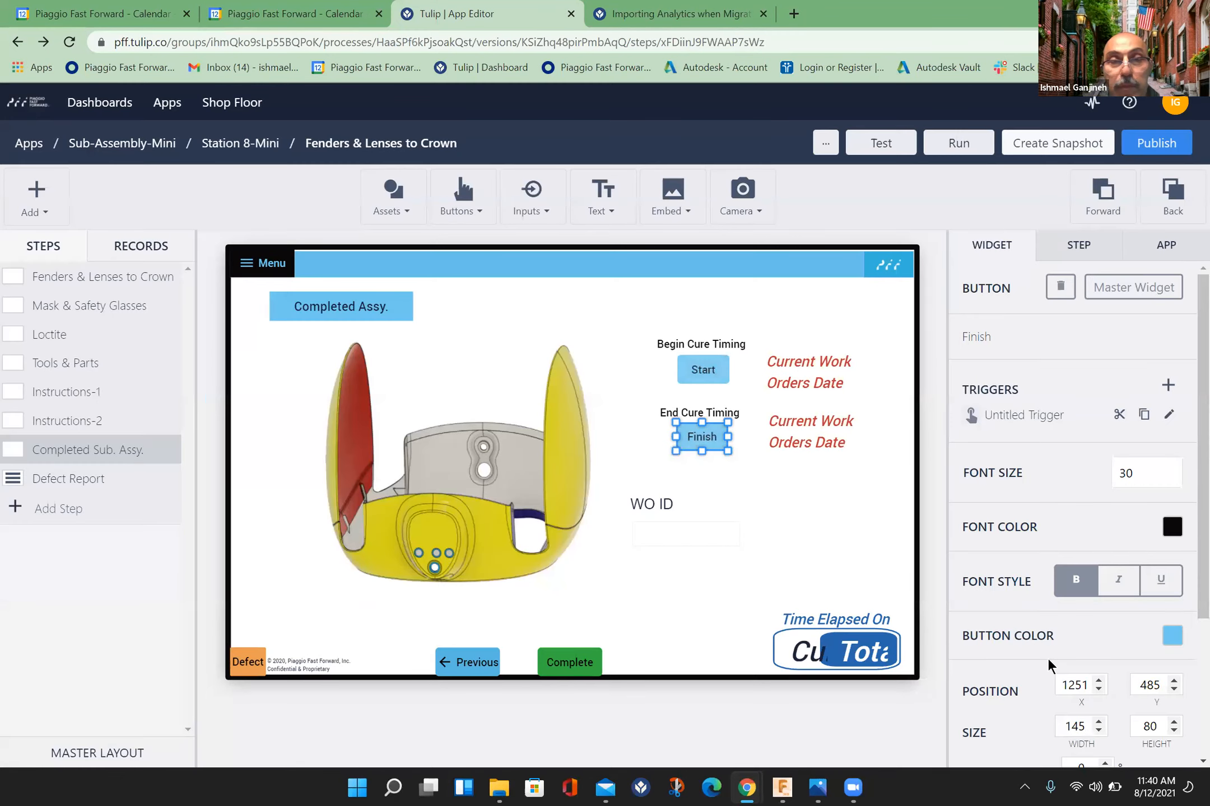
click(929, 703)
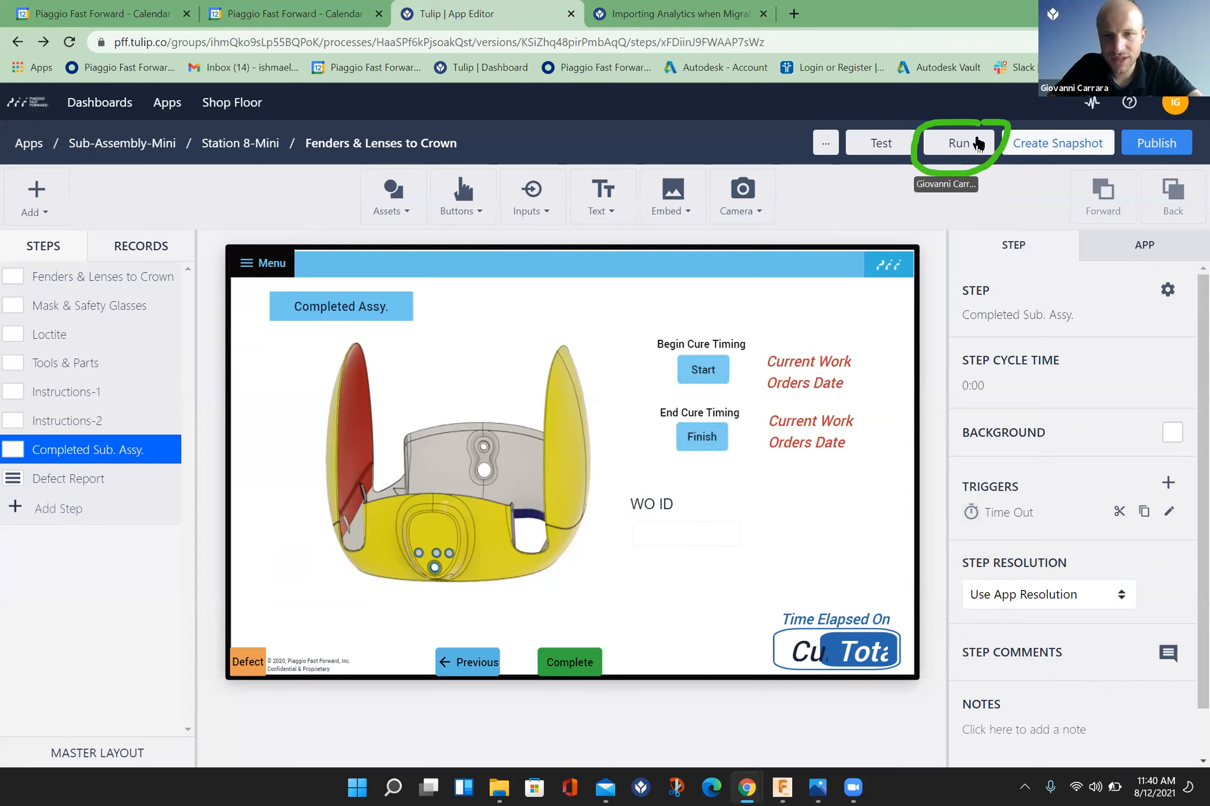
Step: Run the app in Tulip Player and enter a test work order ID in the WO ID field of the Completed Assy. step
click(975, 142)
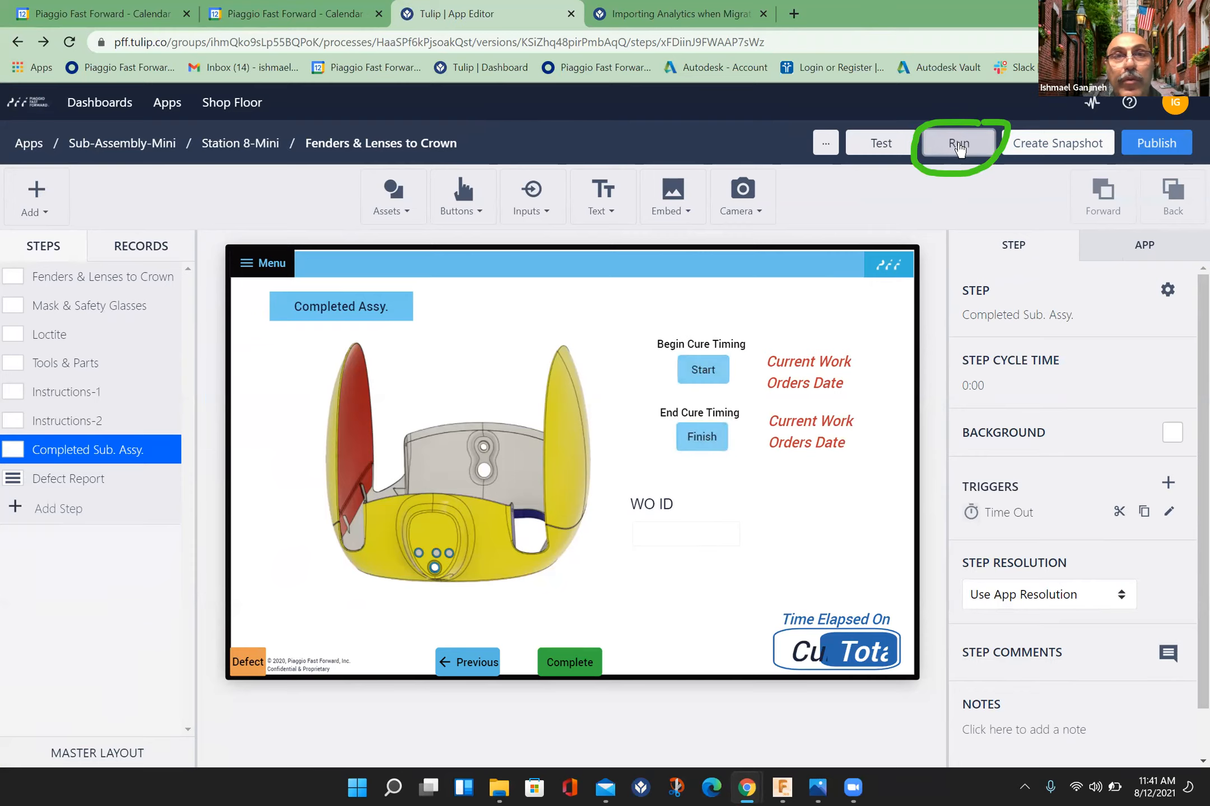
click(958, 142)
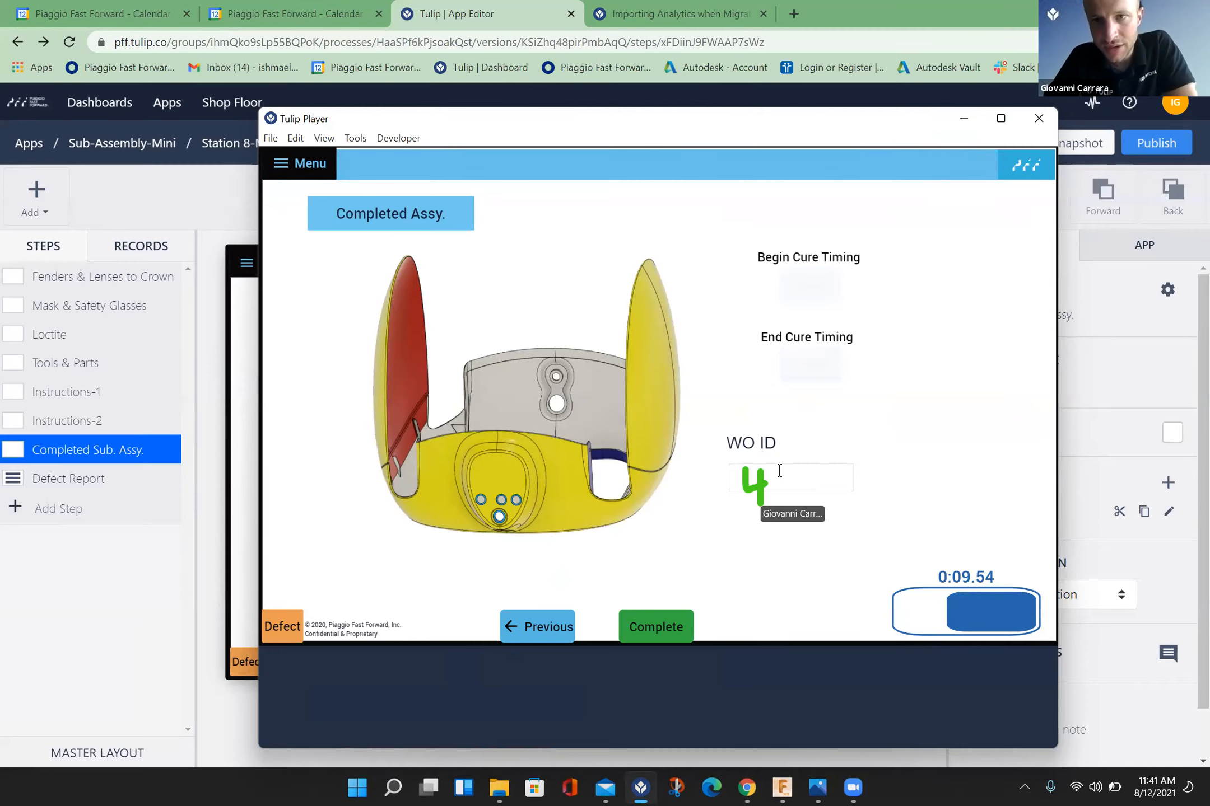
key(alt+Tab)
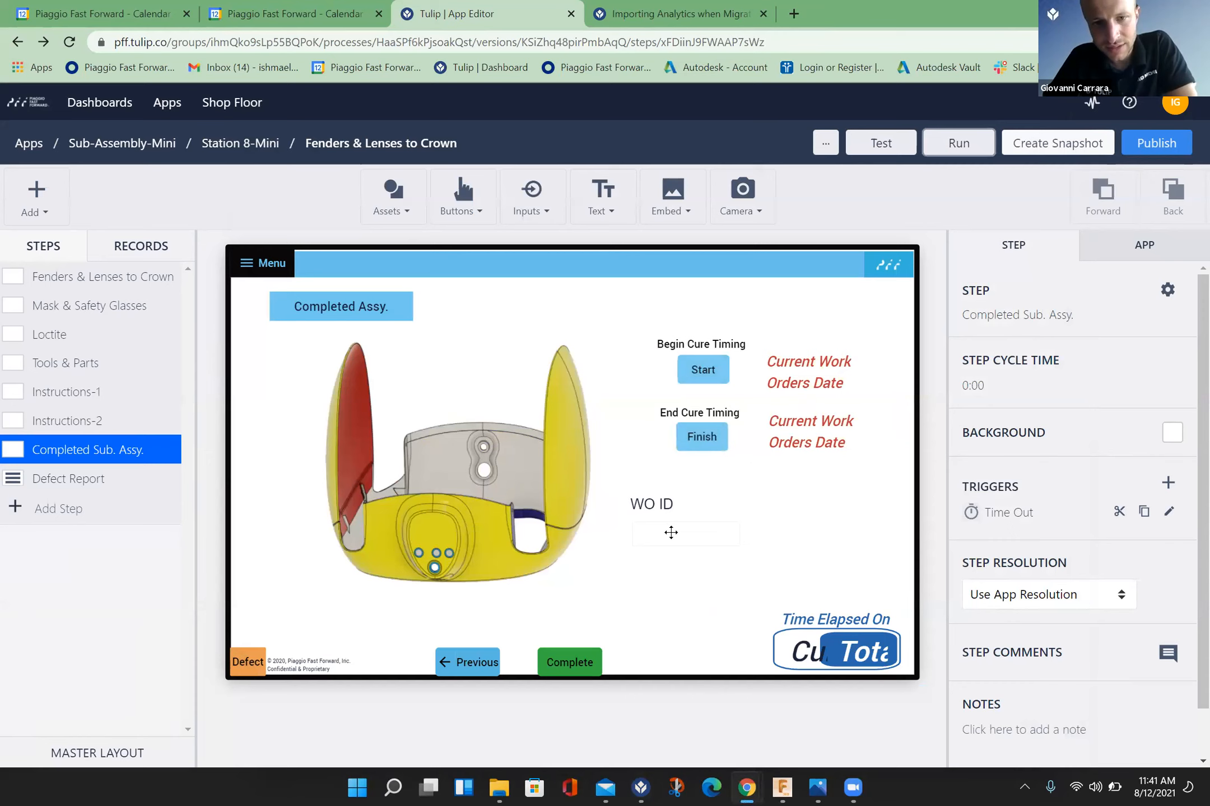
click(670, 533)
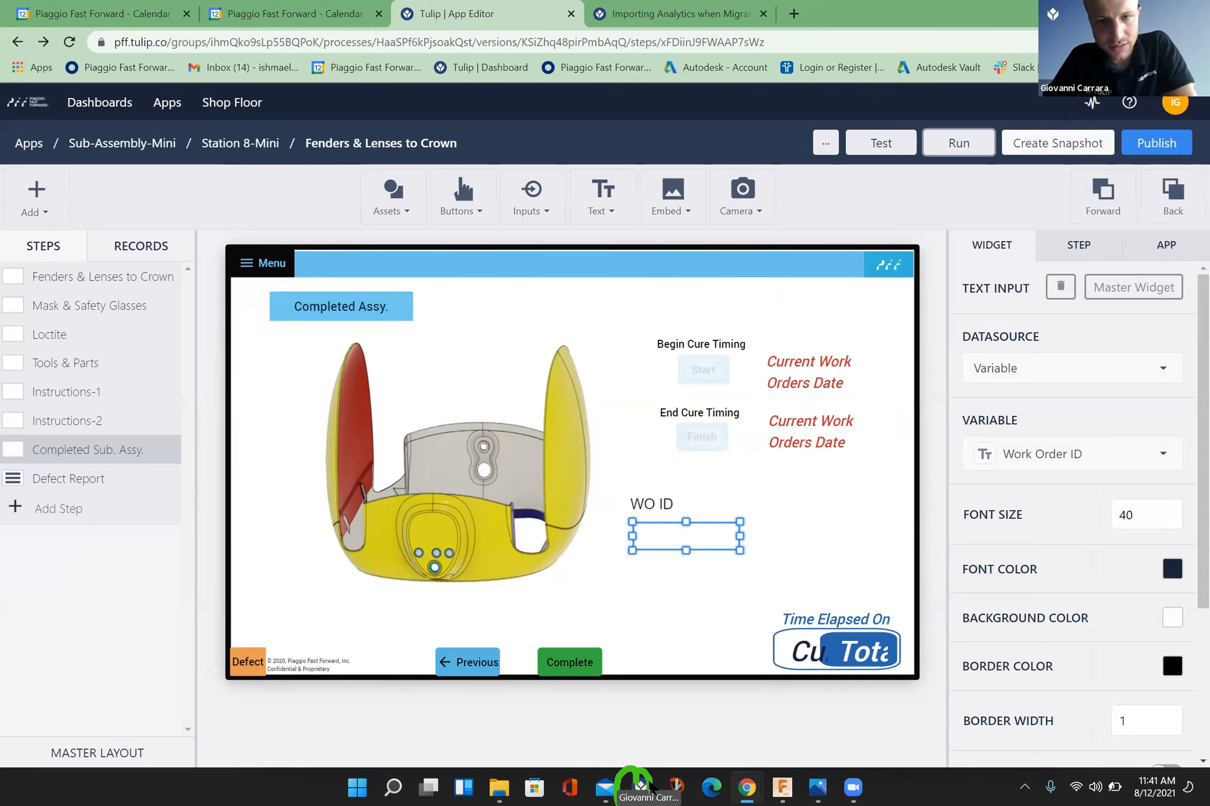
click(644, 787)
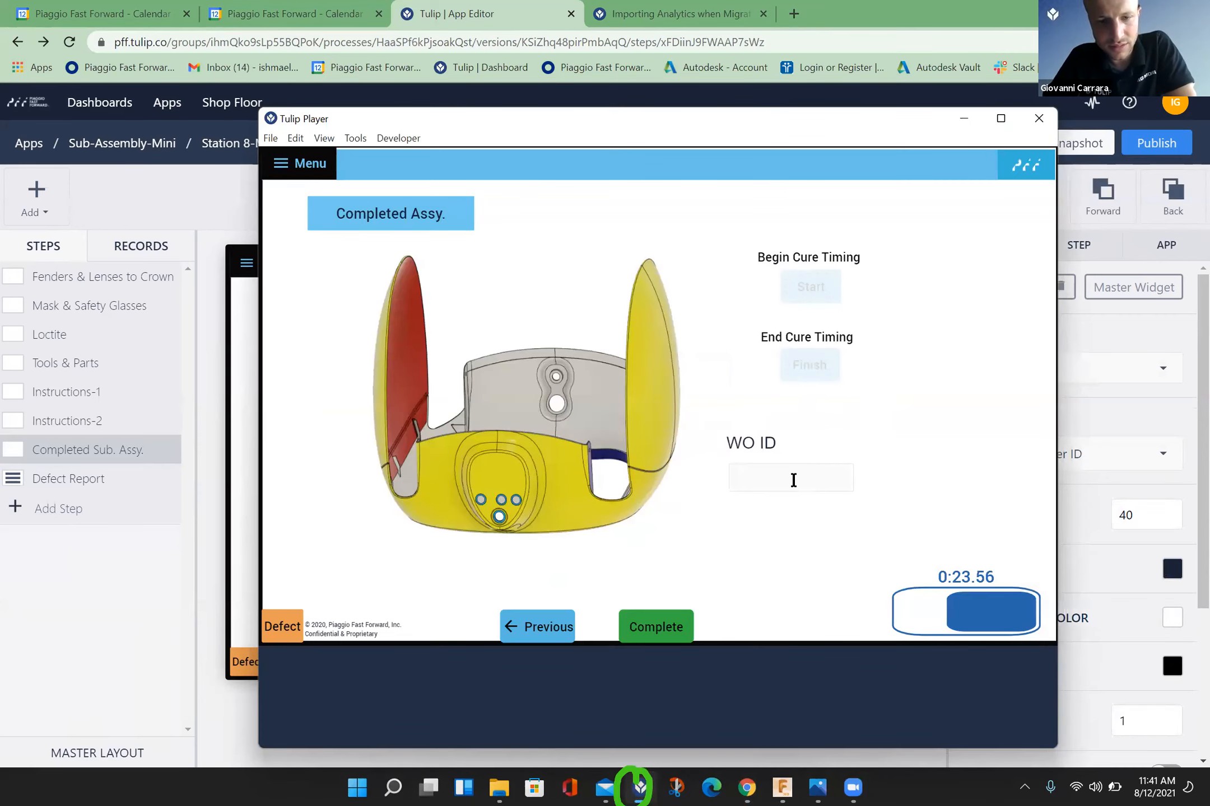
text(444)
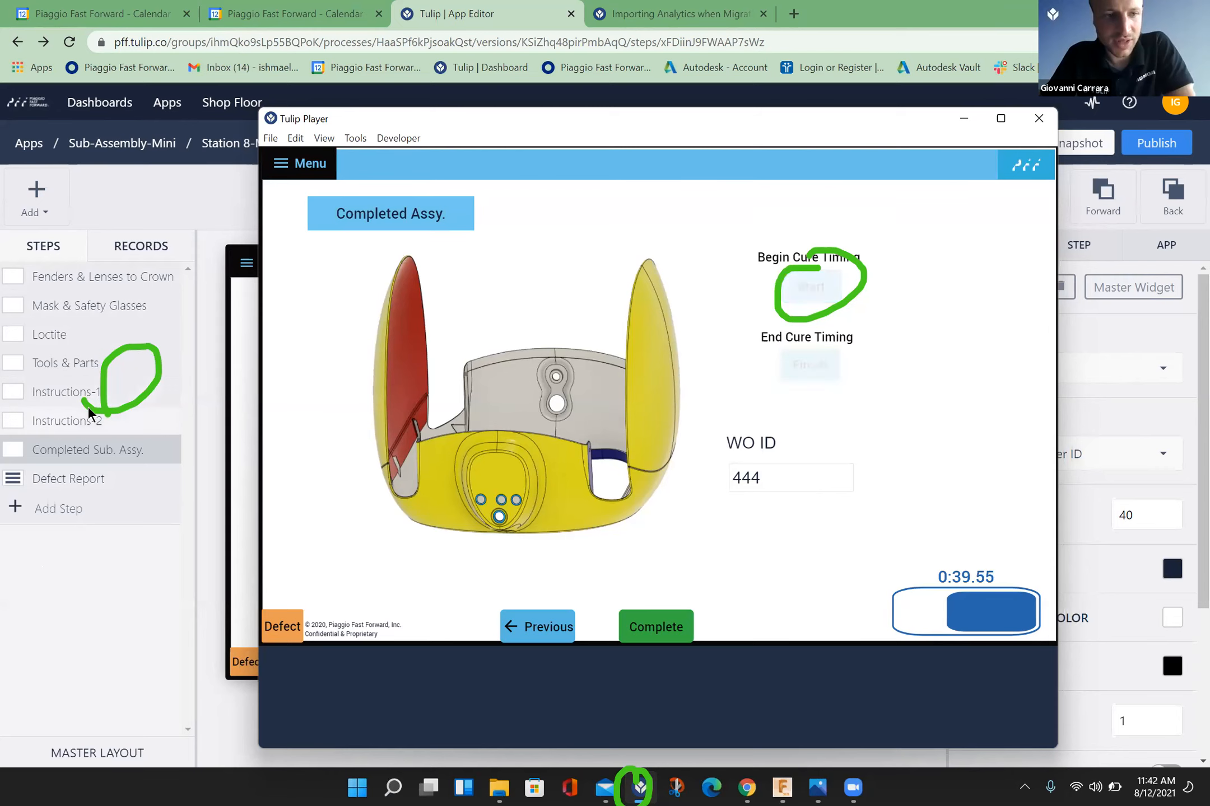
Step: Open the Curing Times table from the app's table records to check the test record's curing times
click(136, 241)
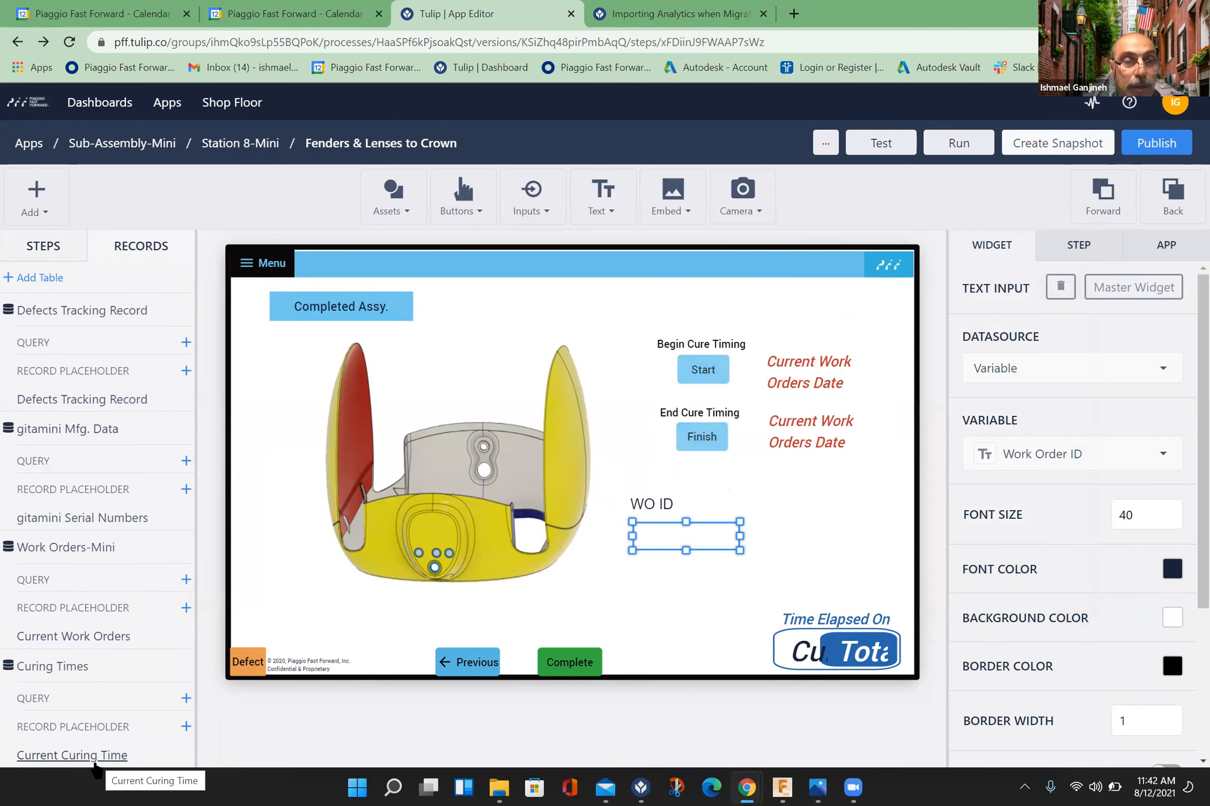
click(94, 760)
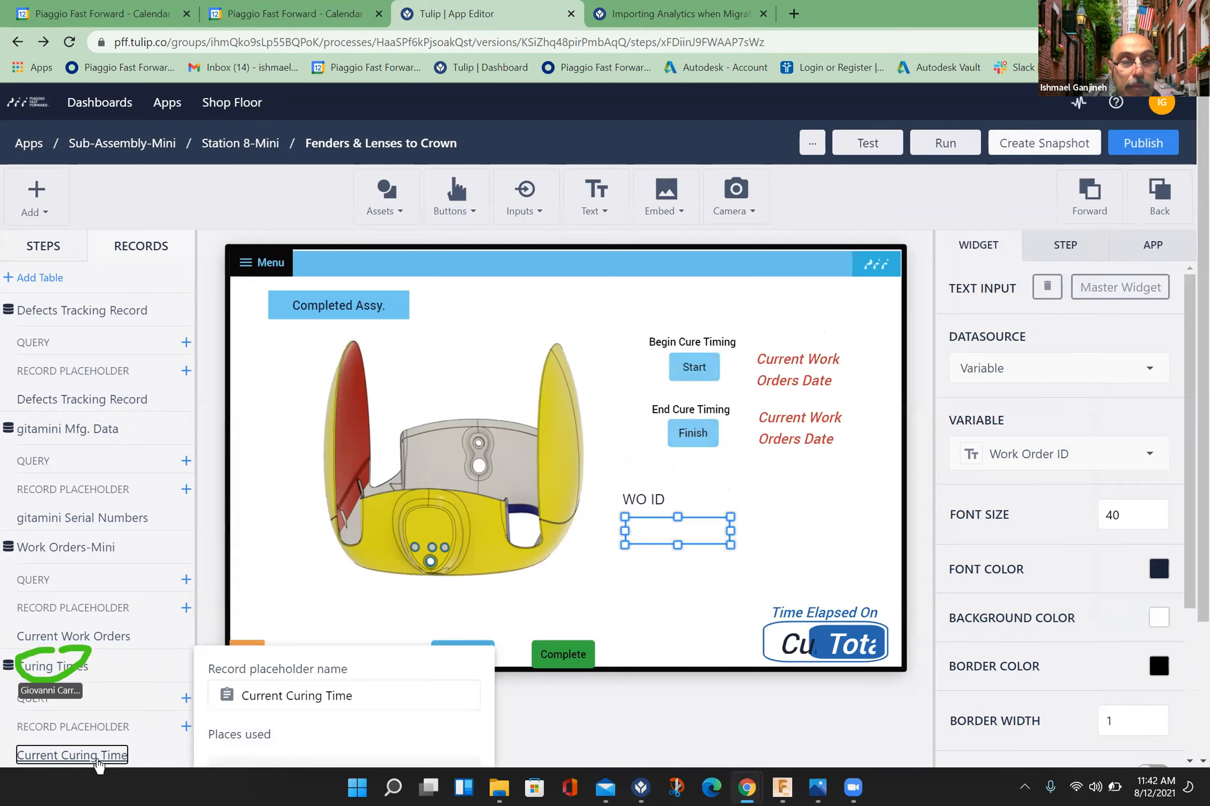
click(73, 669)
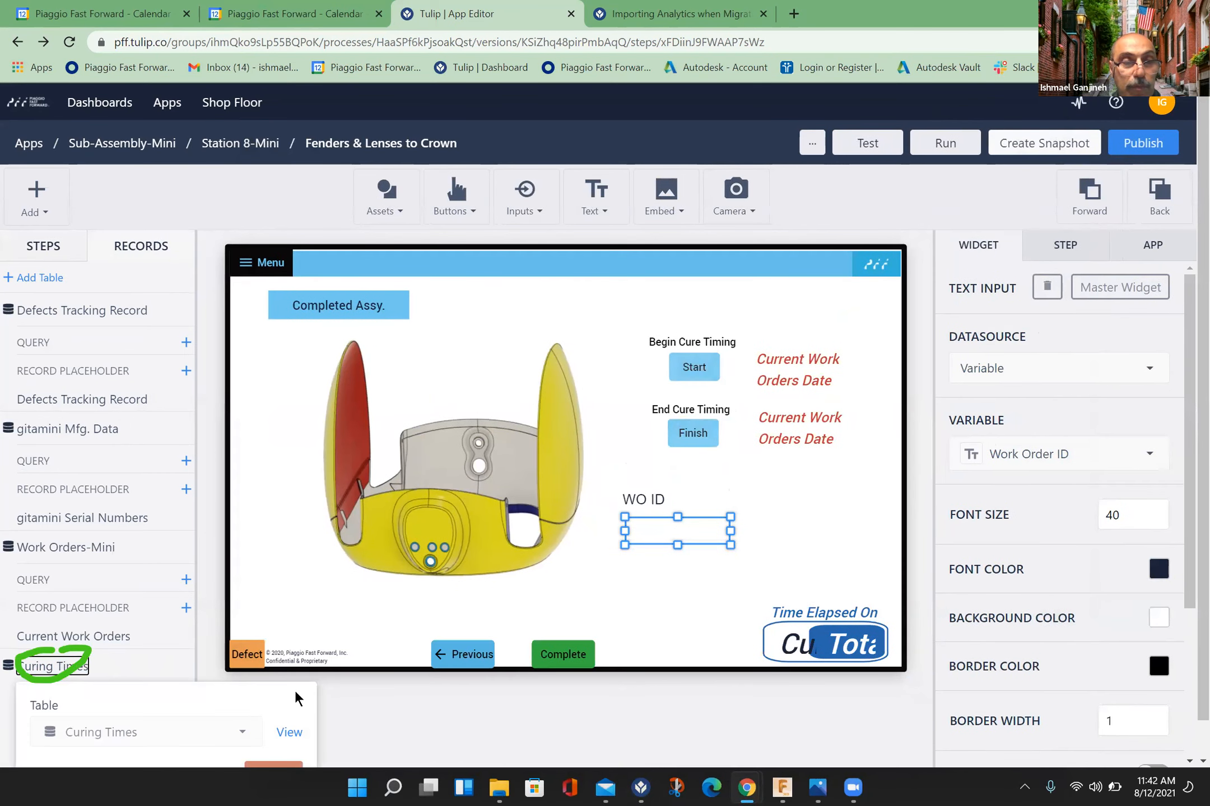
click(290, 732)
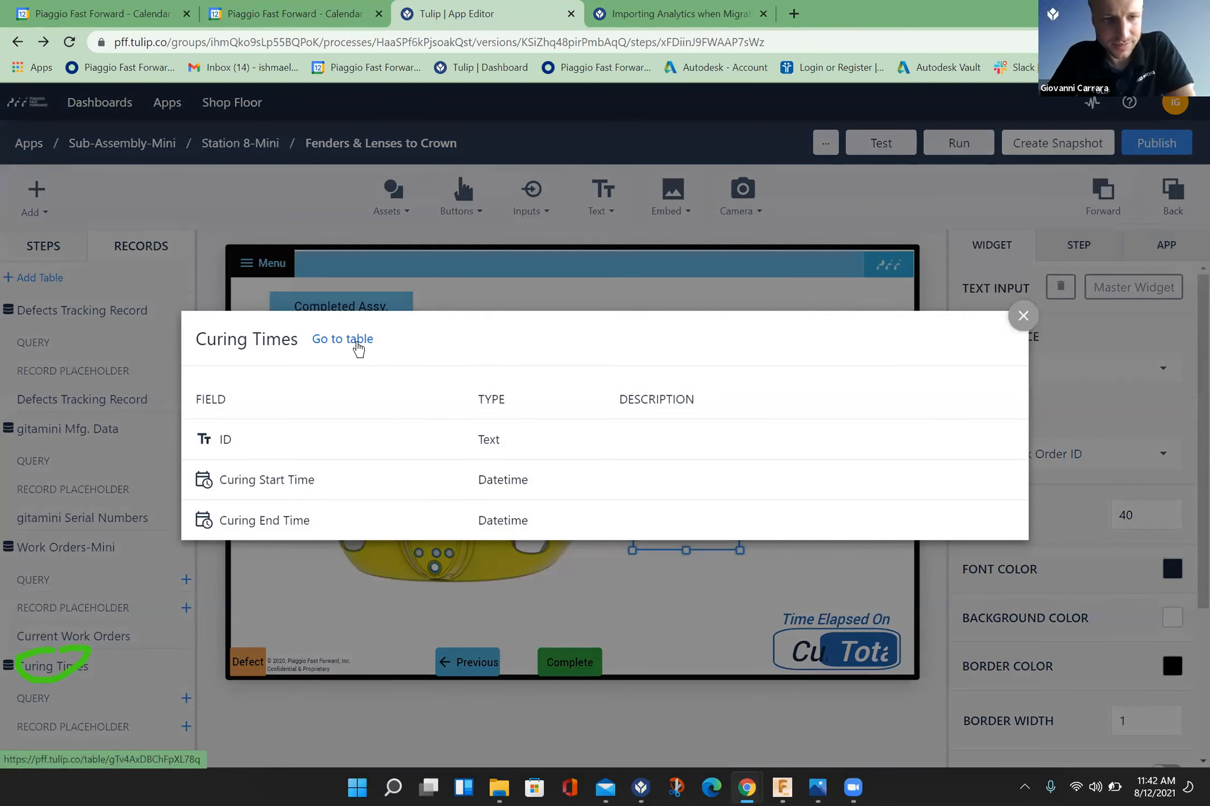
click(357, 347)
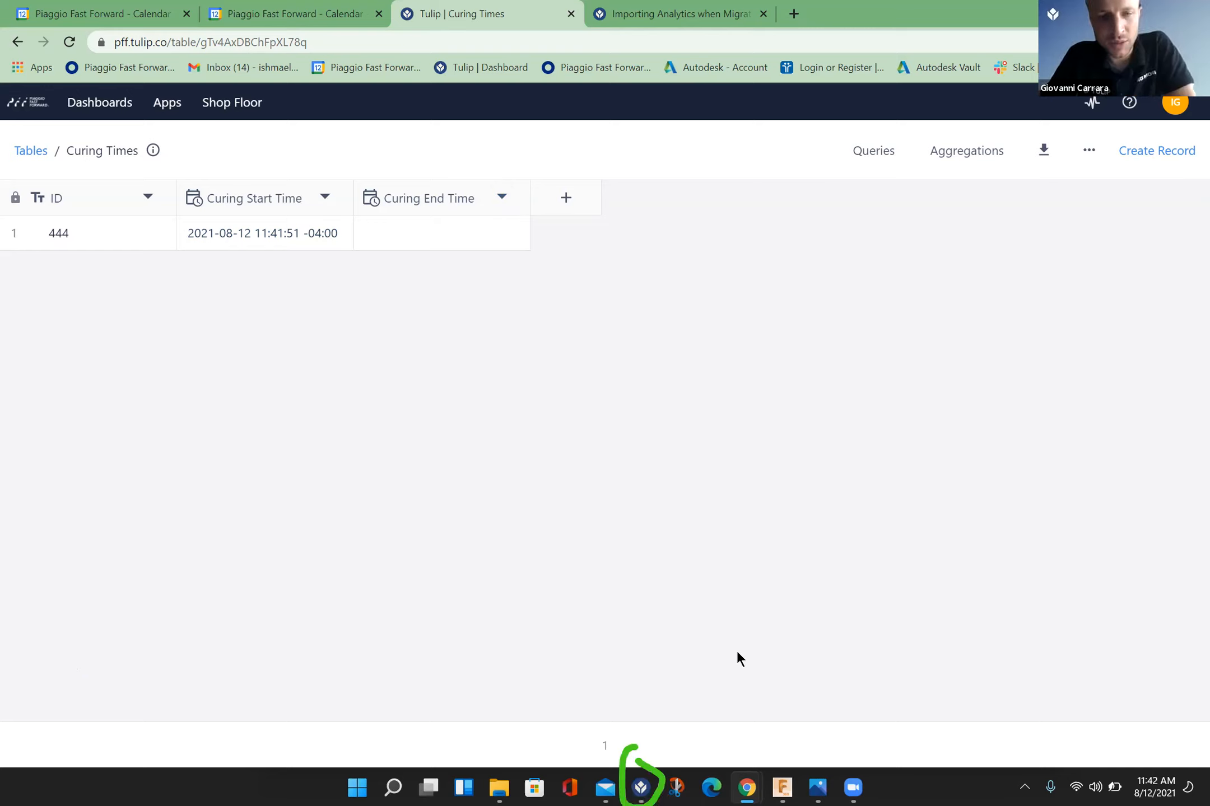
Step: Finish the cure timing for the test work order in Tulip Player and return to the Curing Times table to check it
click(643, 787)
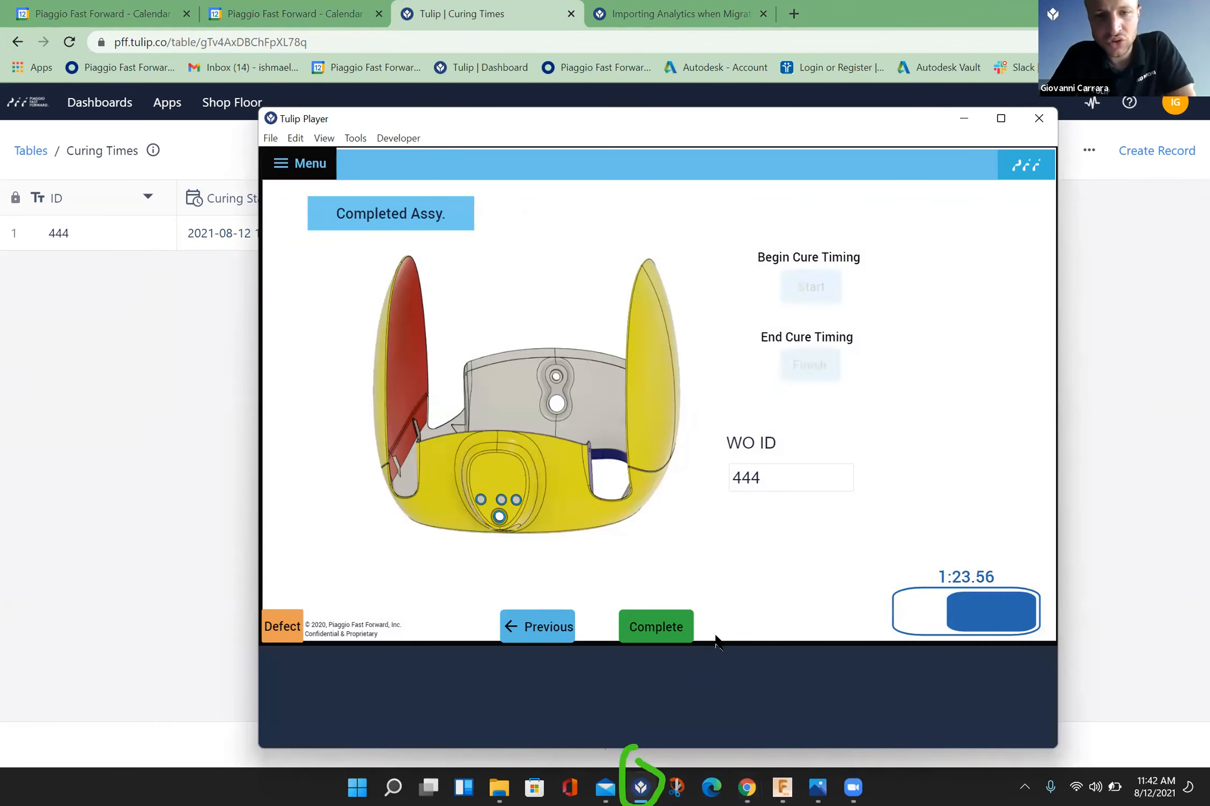
click(823, 377)
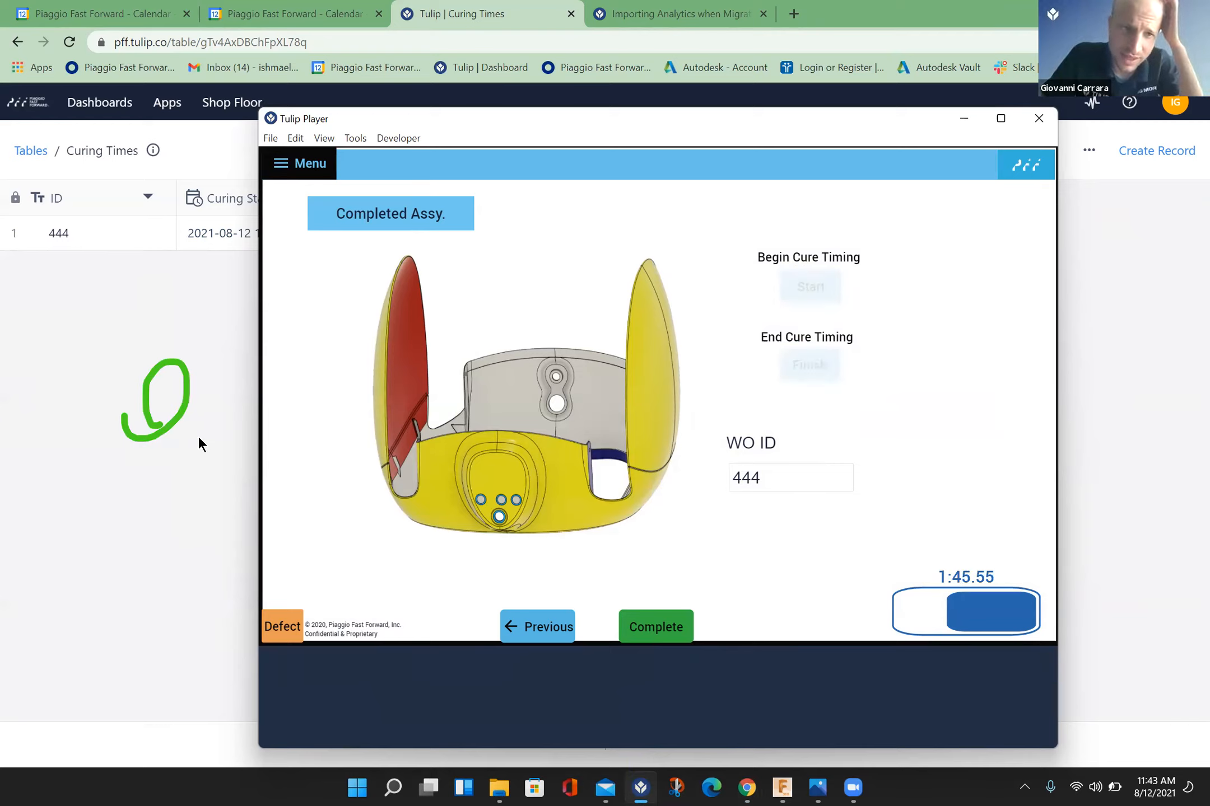
click(187, 403)
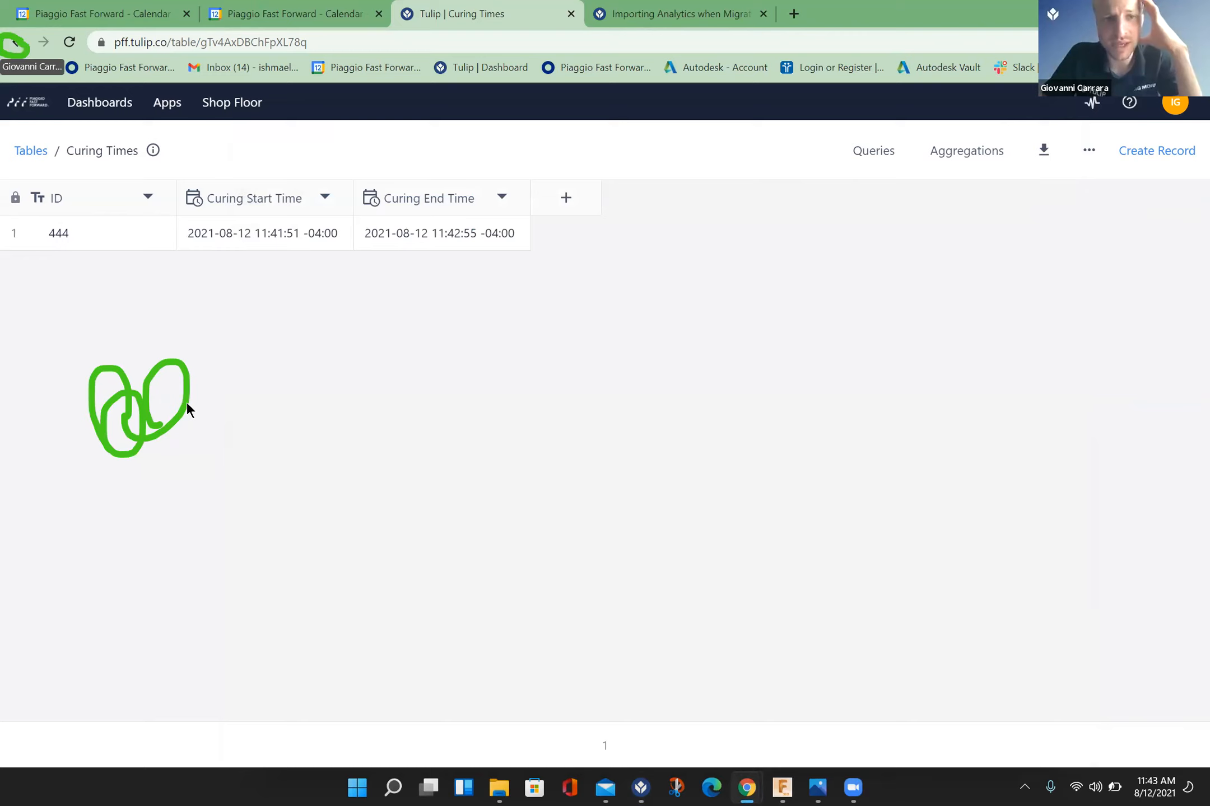
Step: In the Finish button's trigger, change the If condition's comparison to Is Later Than and save the trigger
click(15, 42)
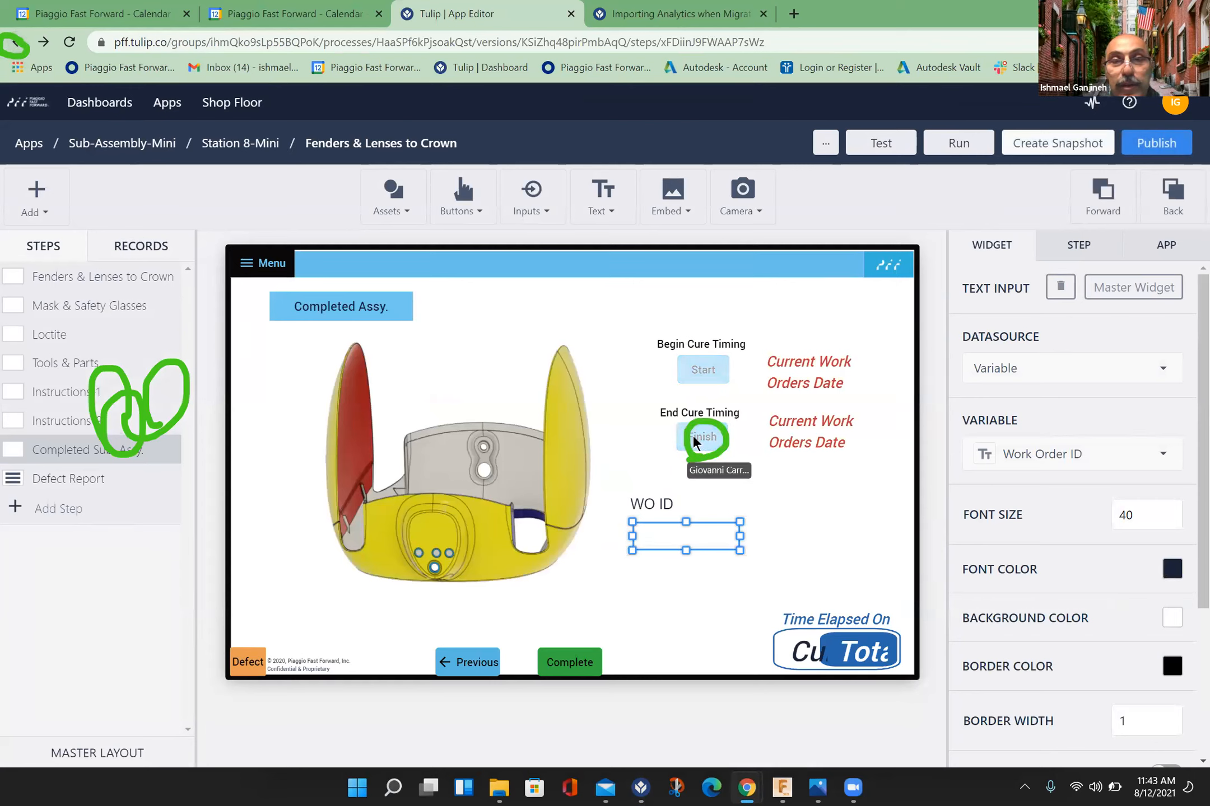
click(712, 442)
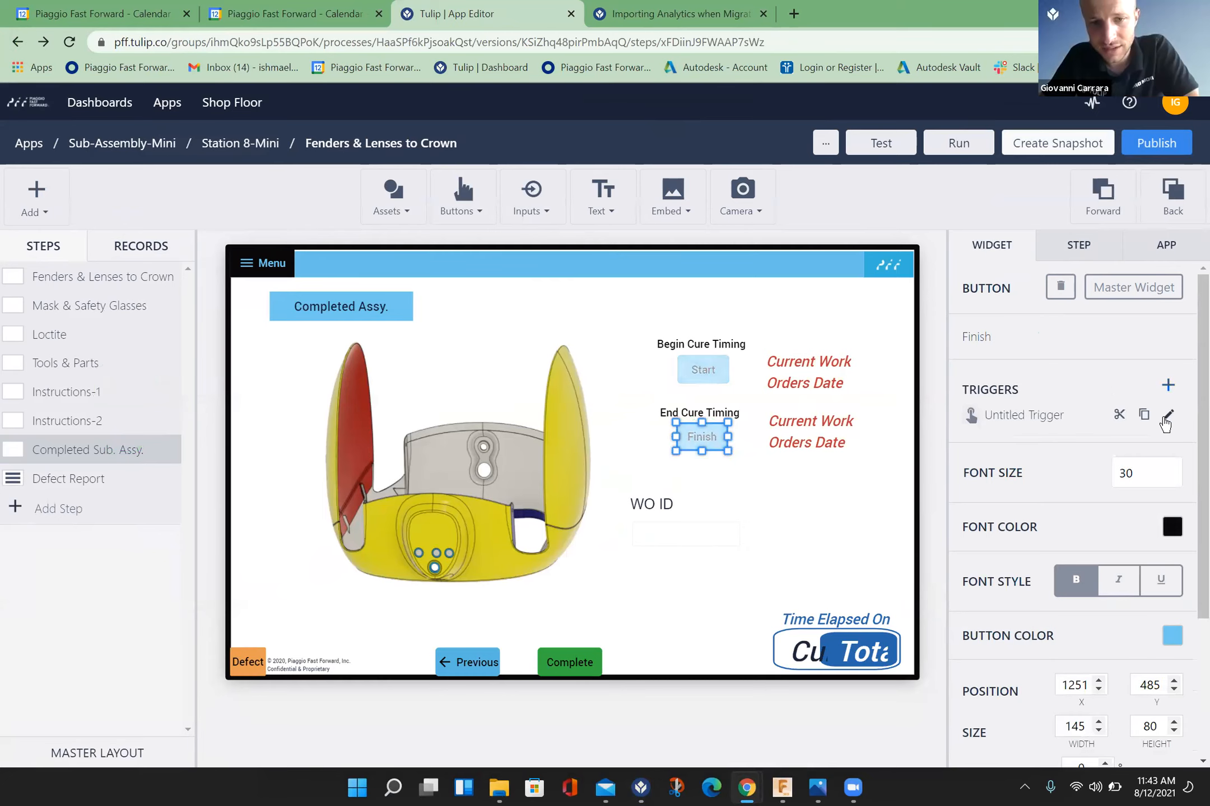
click(1164, 421)
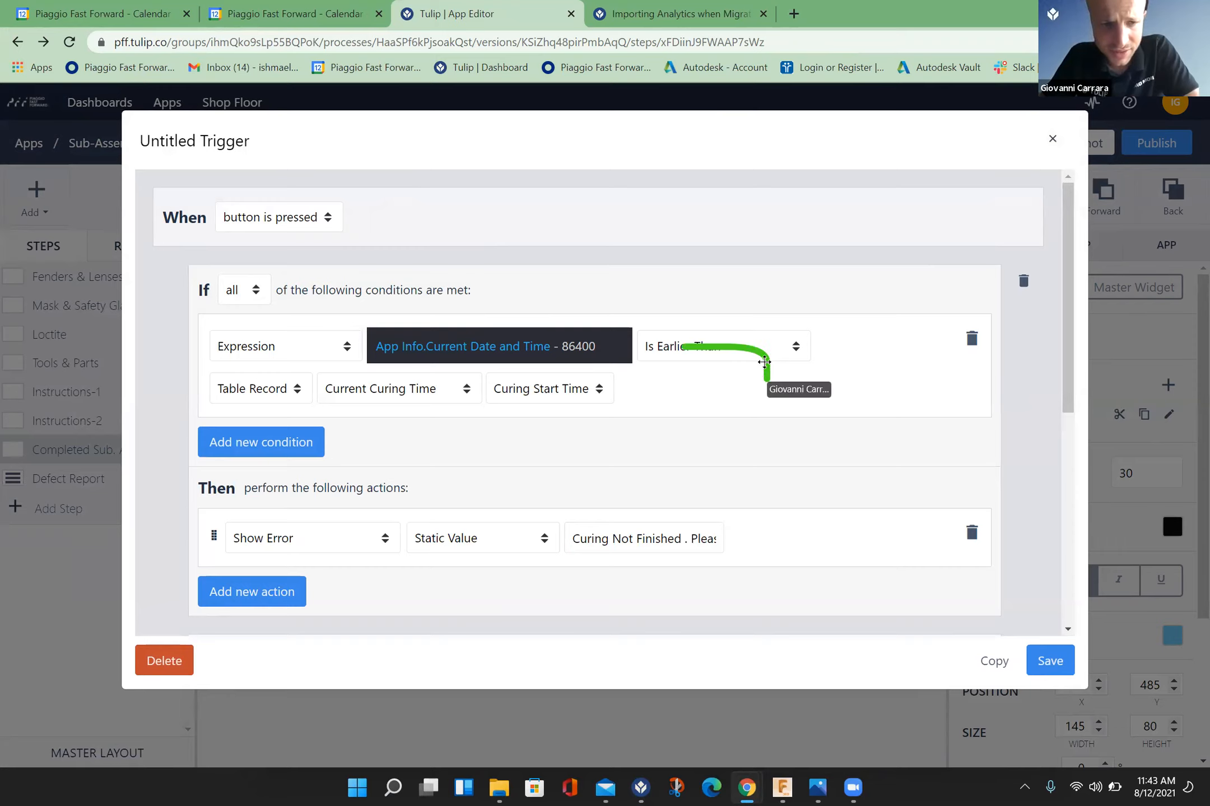
click(794, 350)
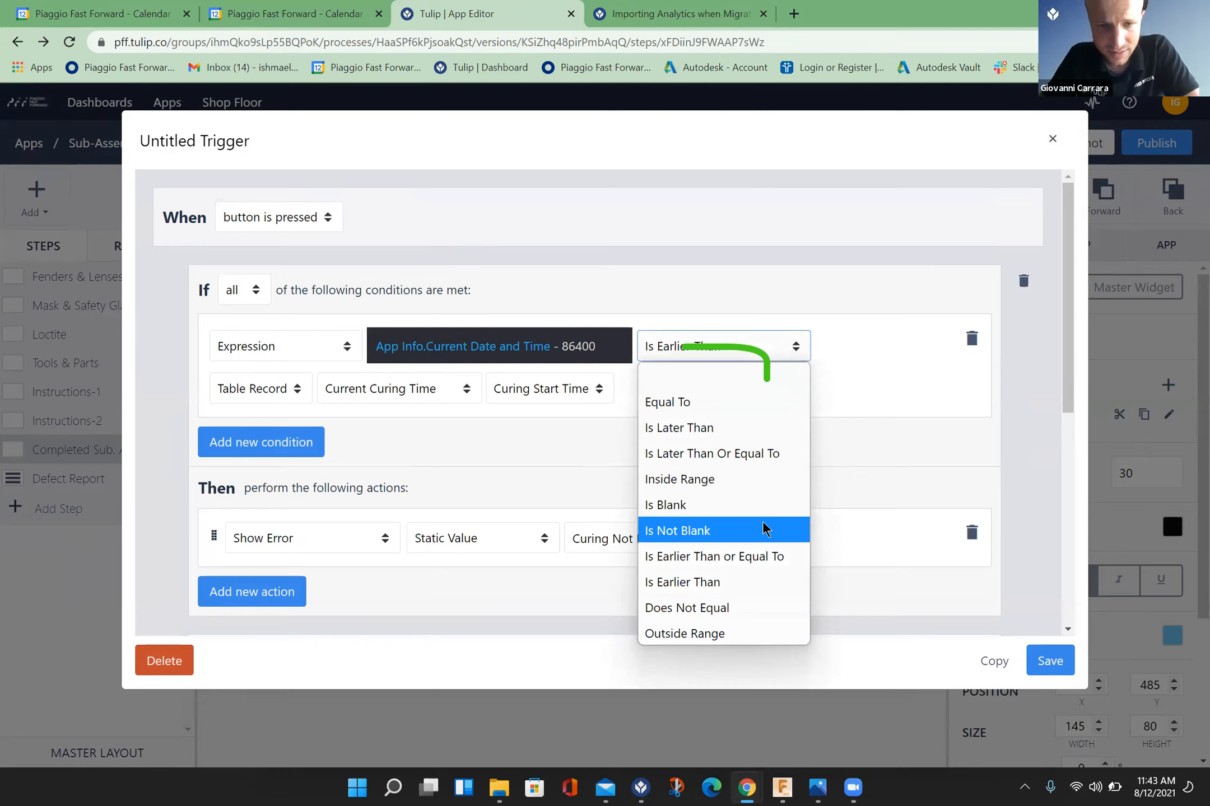
click(727, 419)
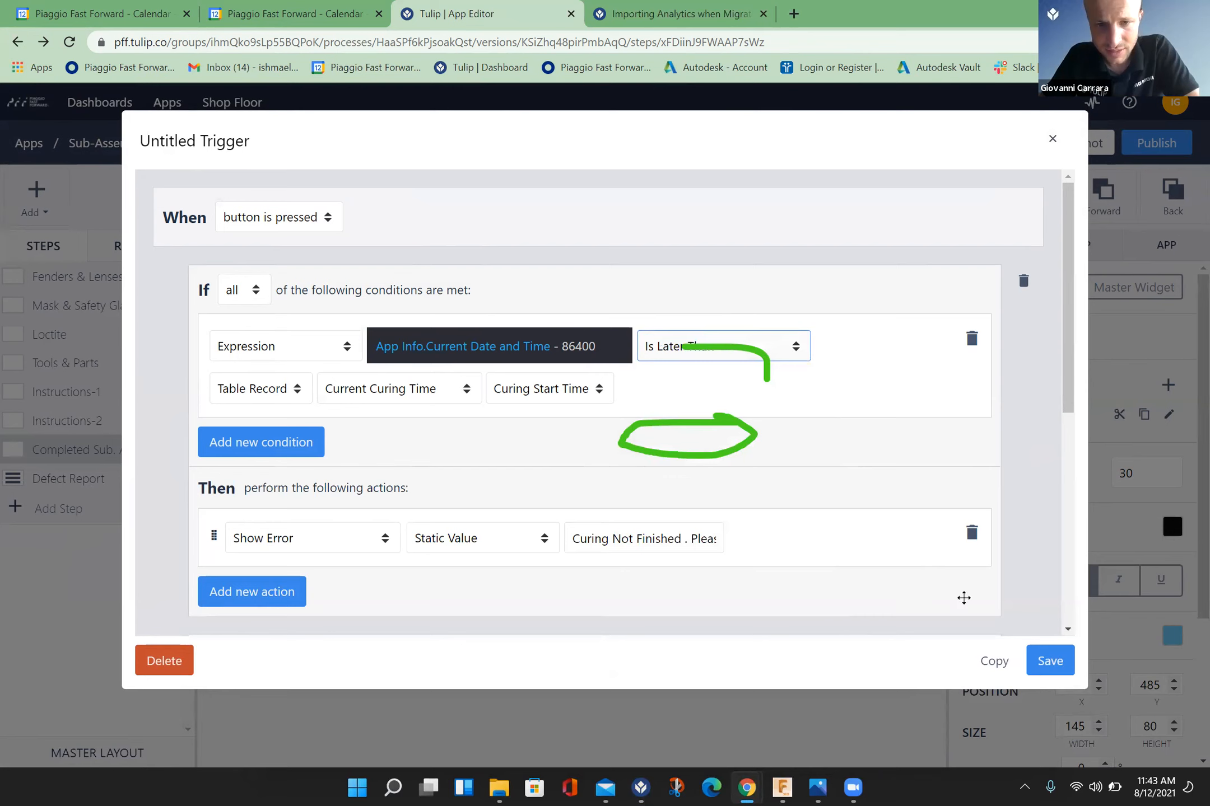
click(1050, 662)
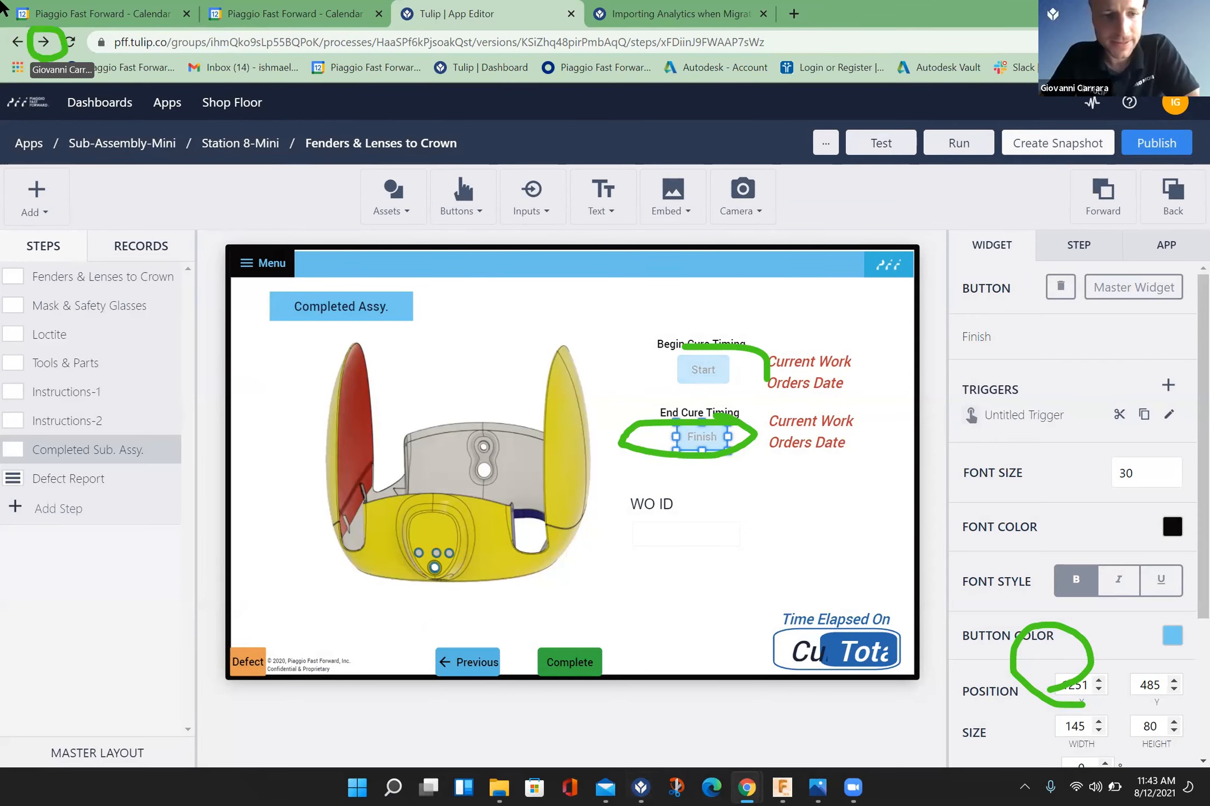
Step: Go back to the Curing Times table, then enter a second test work order ID in Tulip Player and start its cure timing
click(47, 44)
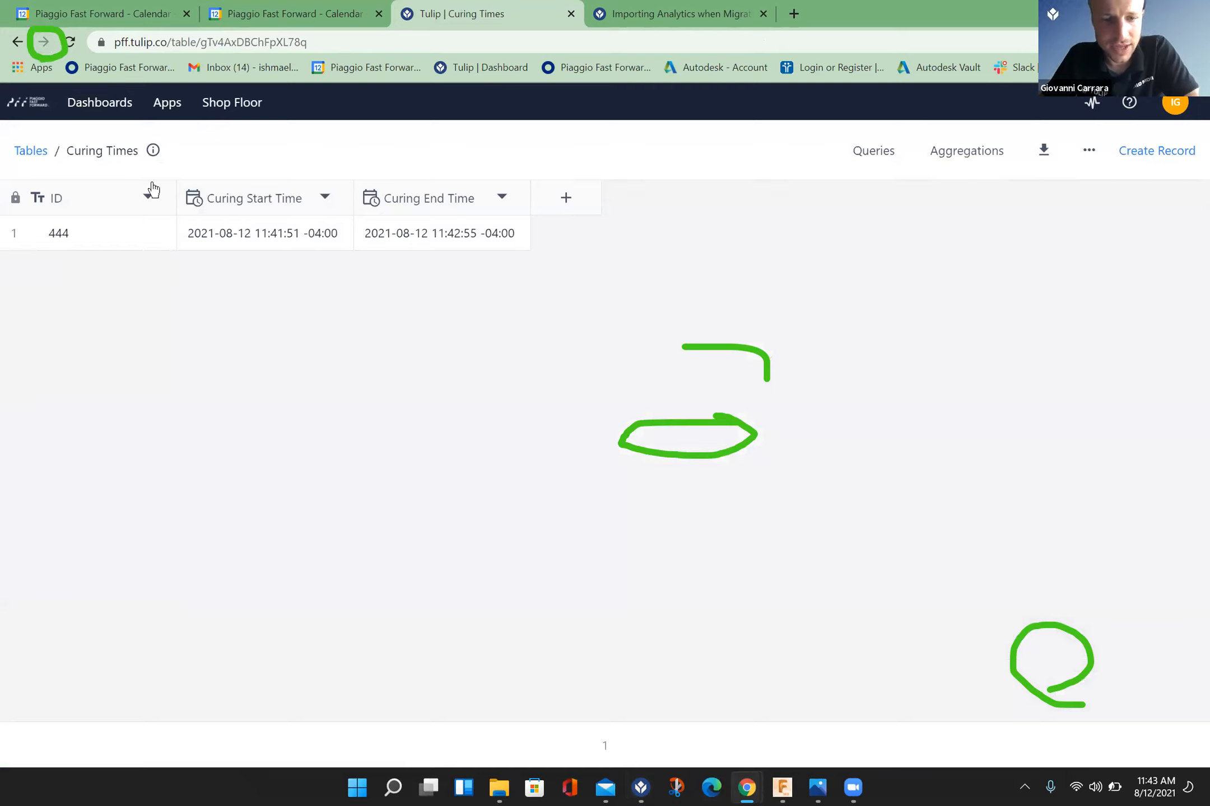
click(643, 787)
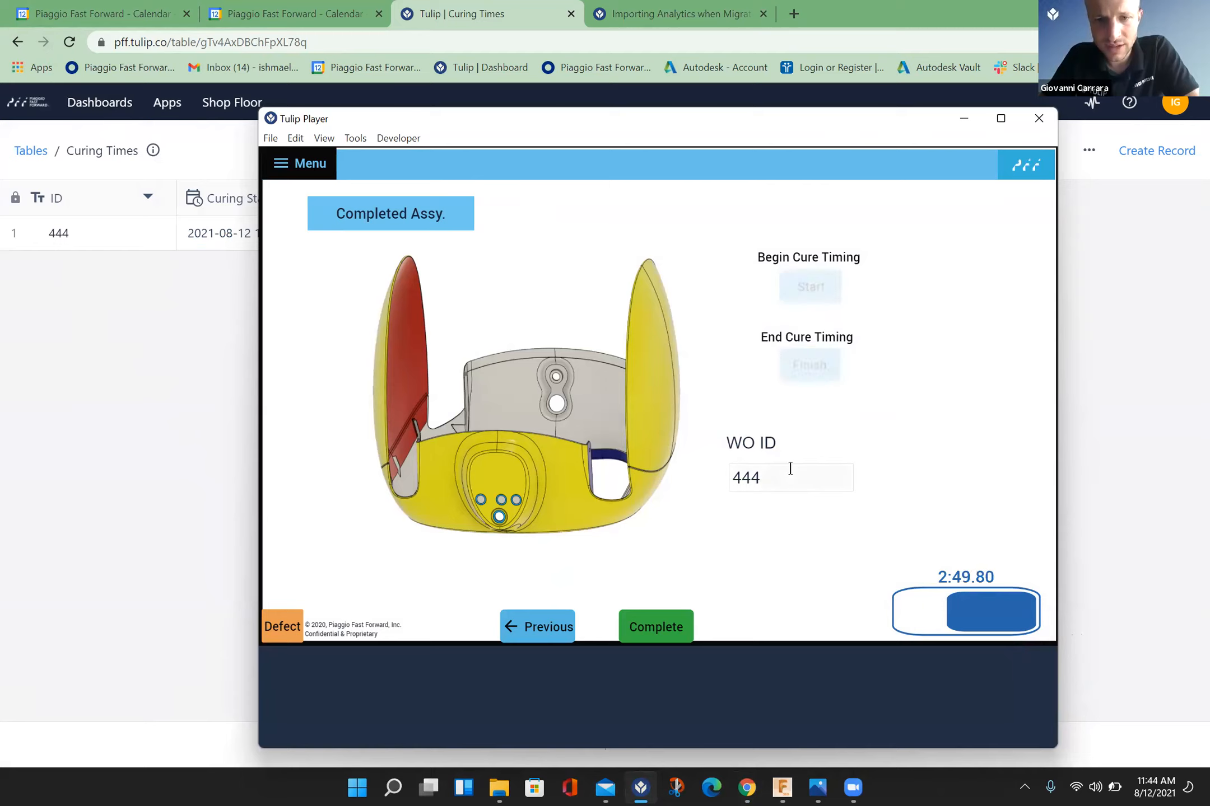
text(666)
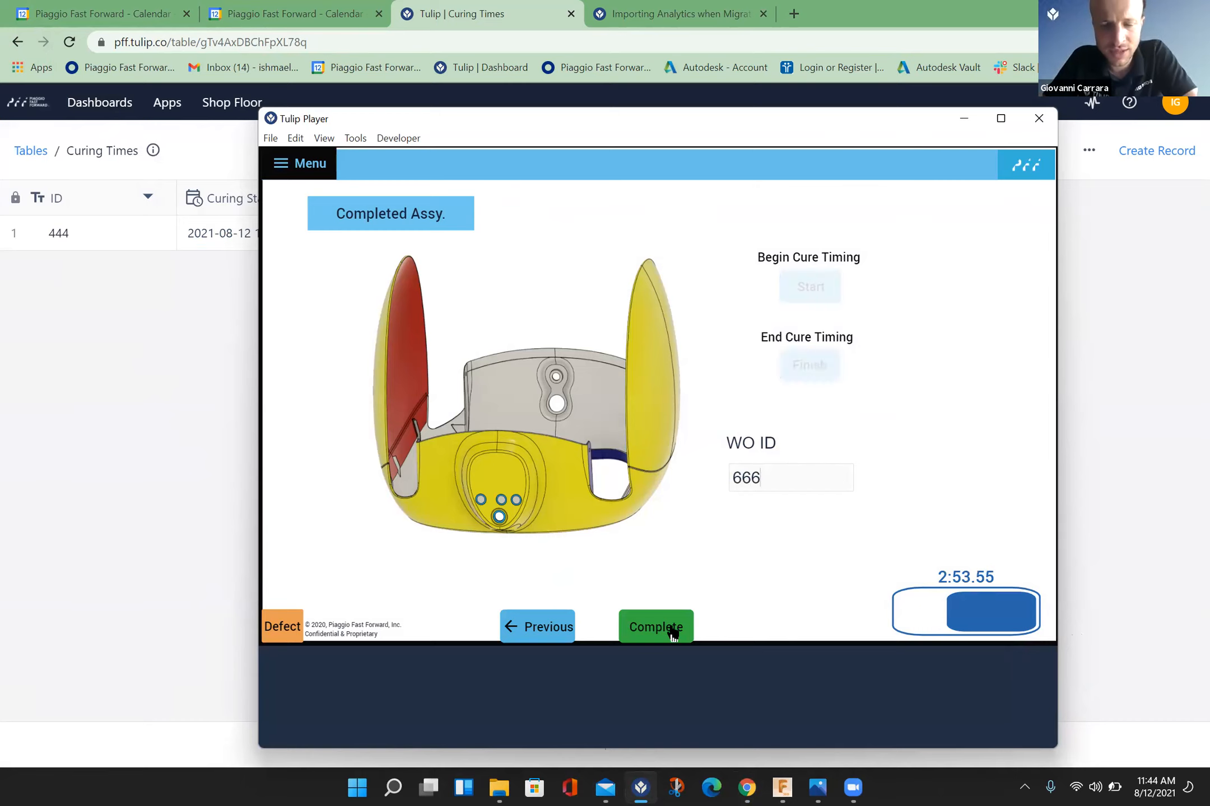
click(827, 276)
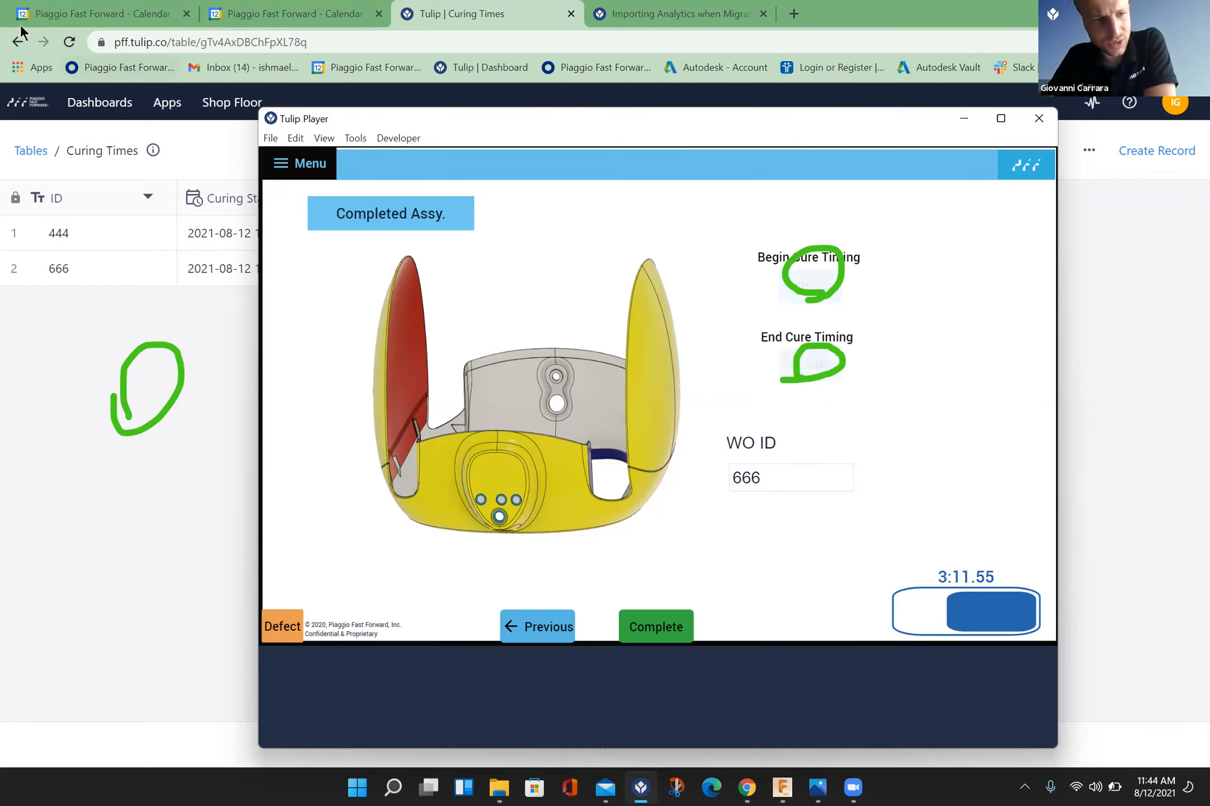
Step: Reopen the Finish button's trigger in the App Editor and review its conditions, Else If clause and the Show Error action's source options
click(13, 50)
click(15, 44)
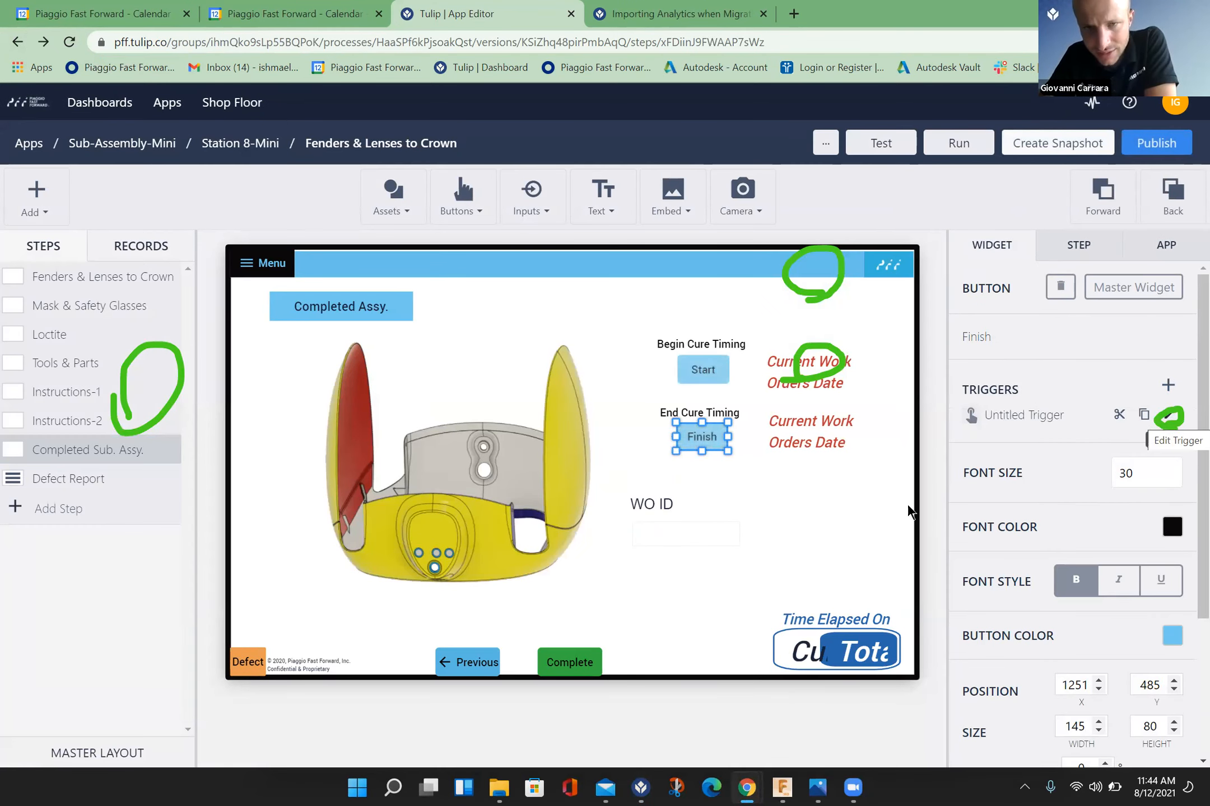
click(1171, 415)
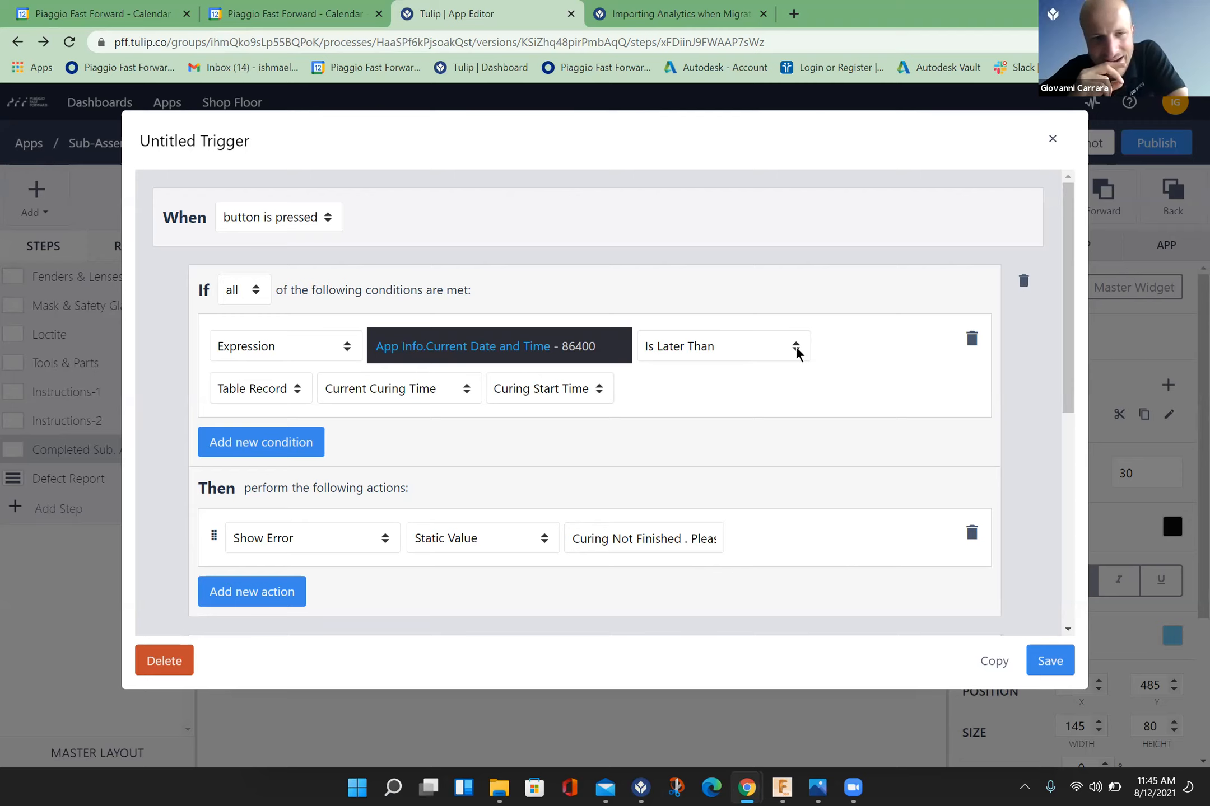
scroll(1067, 631, down, 8)
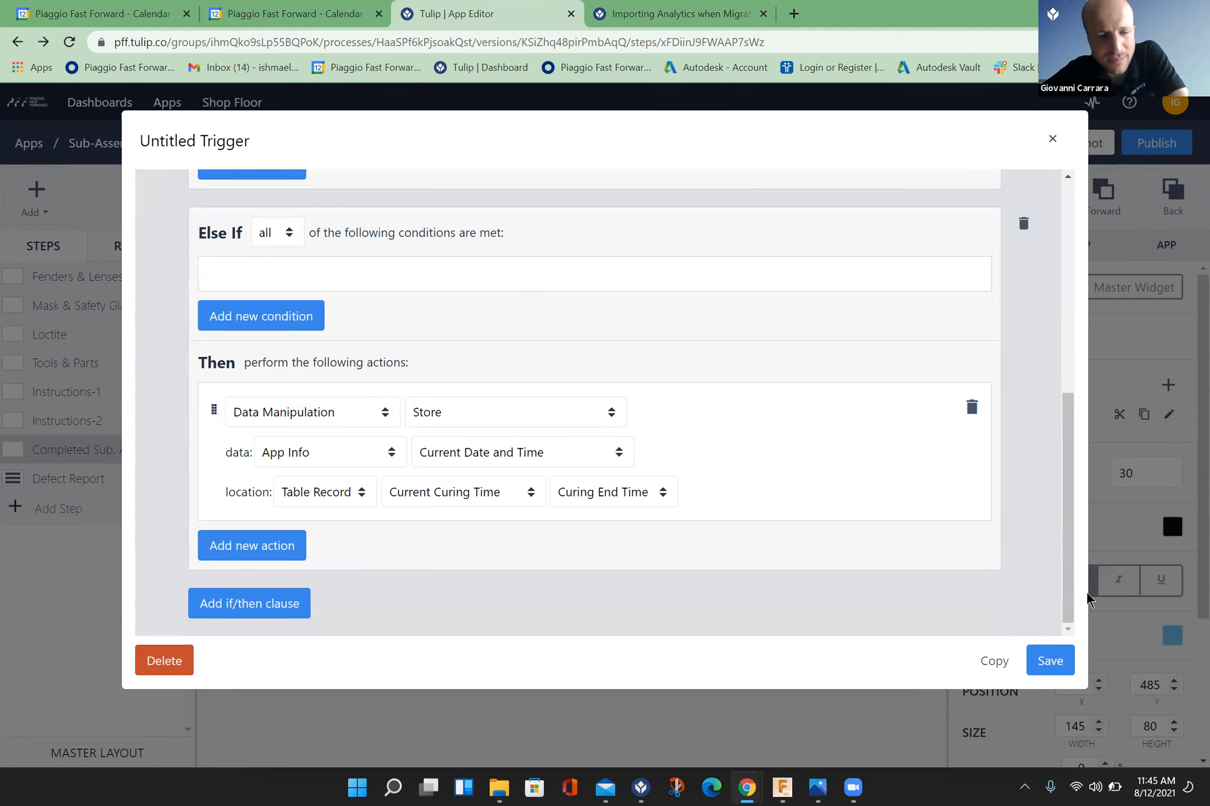
click(1067, 178)
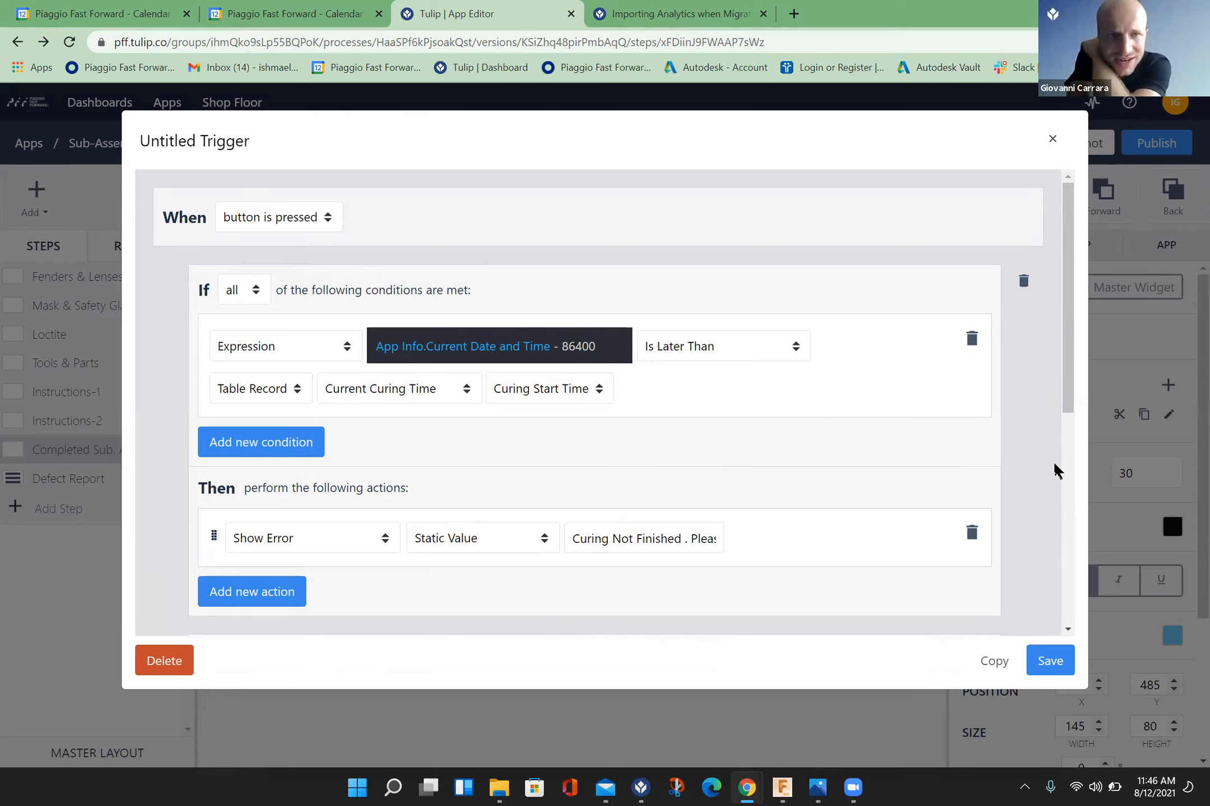
click(544, 540)
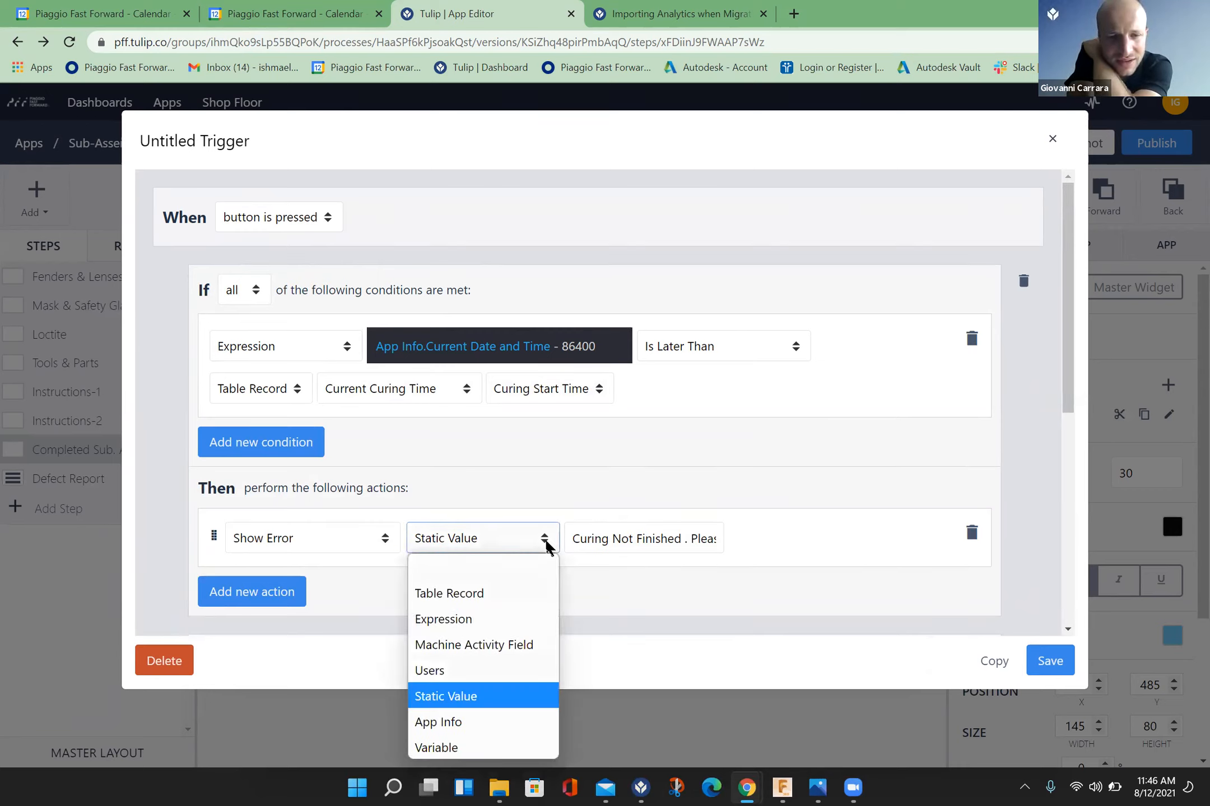
click(546, 542)
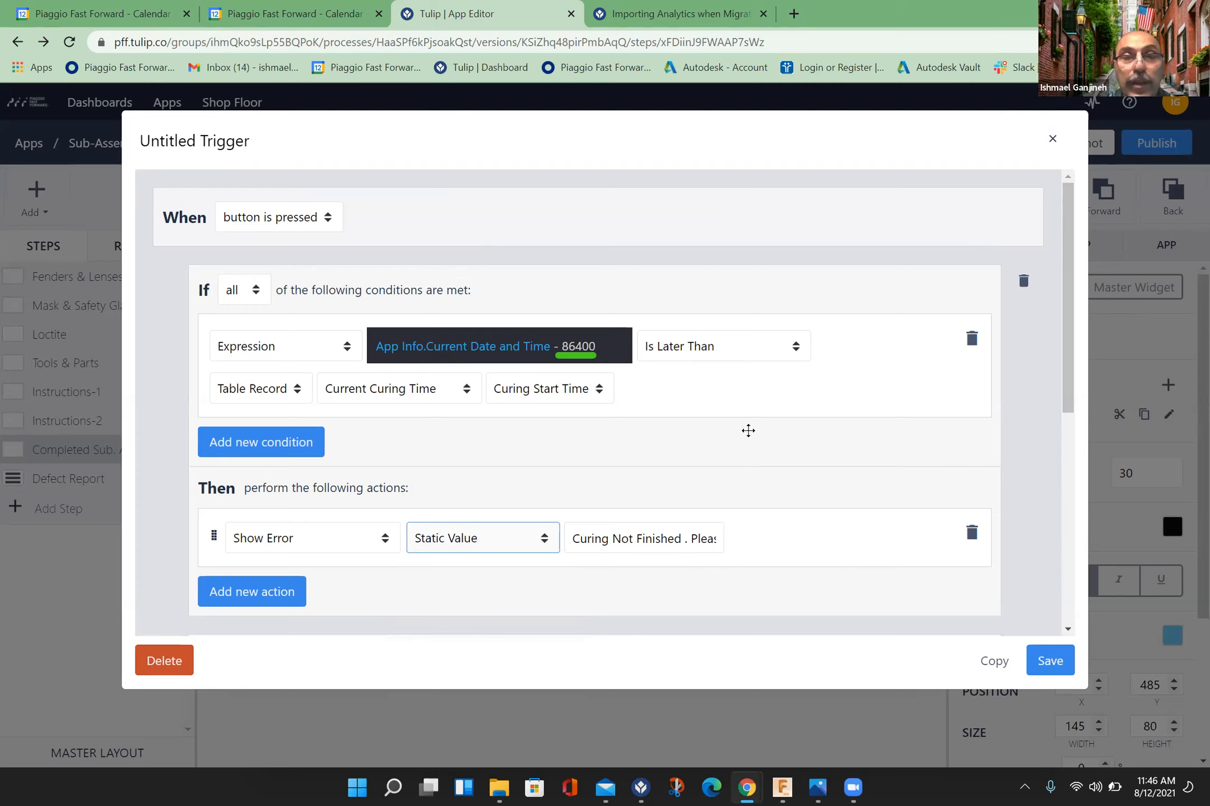
Step: Remove "- 86400" from the If condition's expression, leaving only App Info.Current Date and Time, and save the expression and the trigger
click(596, 345)
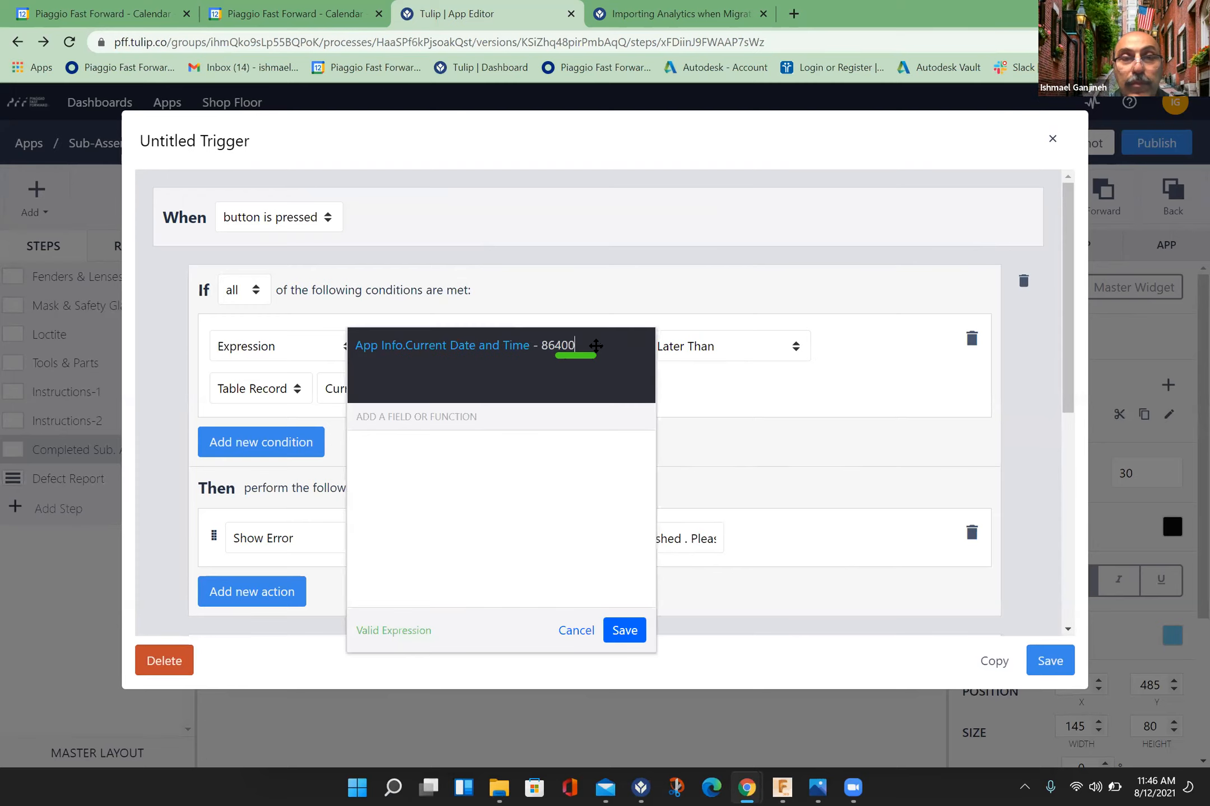
key(BackSpace)
key(BackSpace)
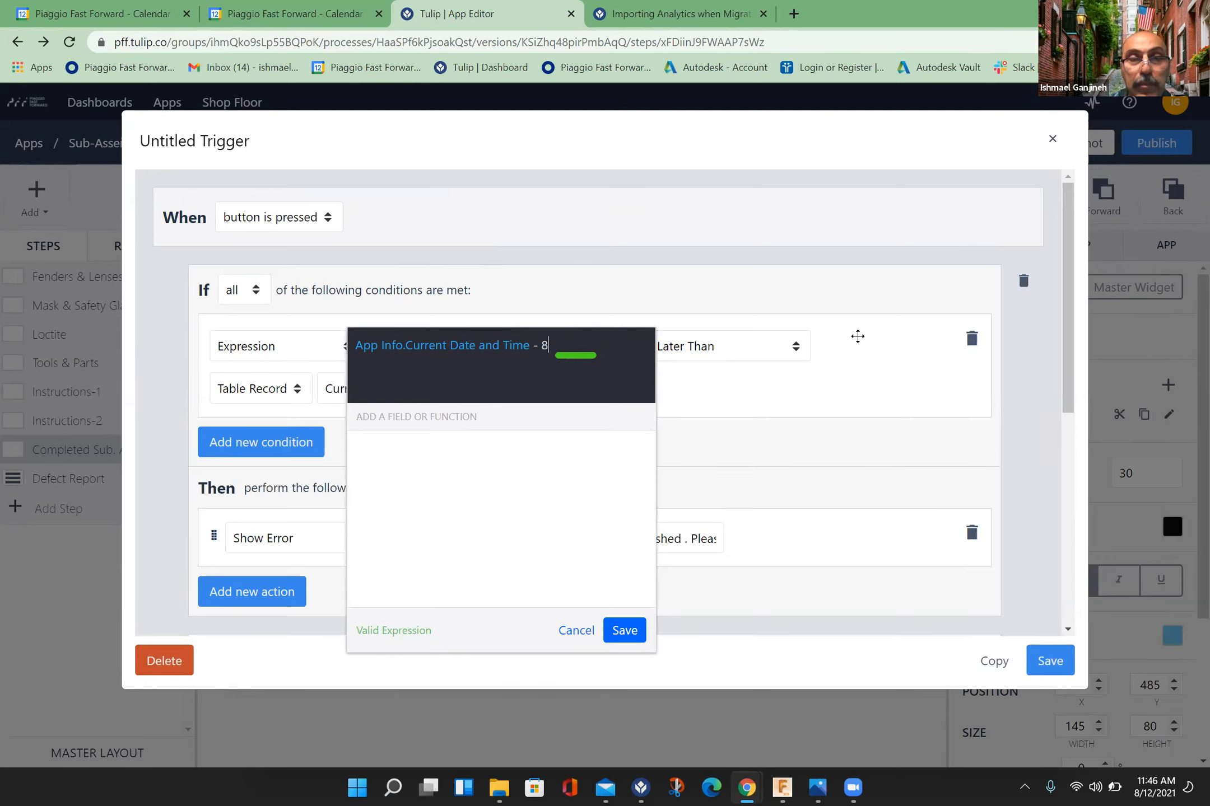
key(BackSpace)
key(BackSpace)
key(BackSpace)
key(BackSpace)
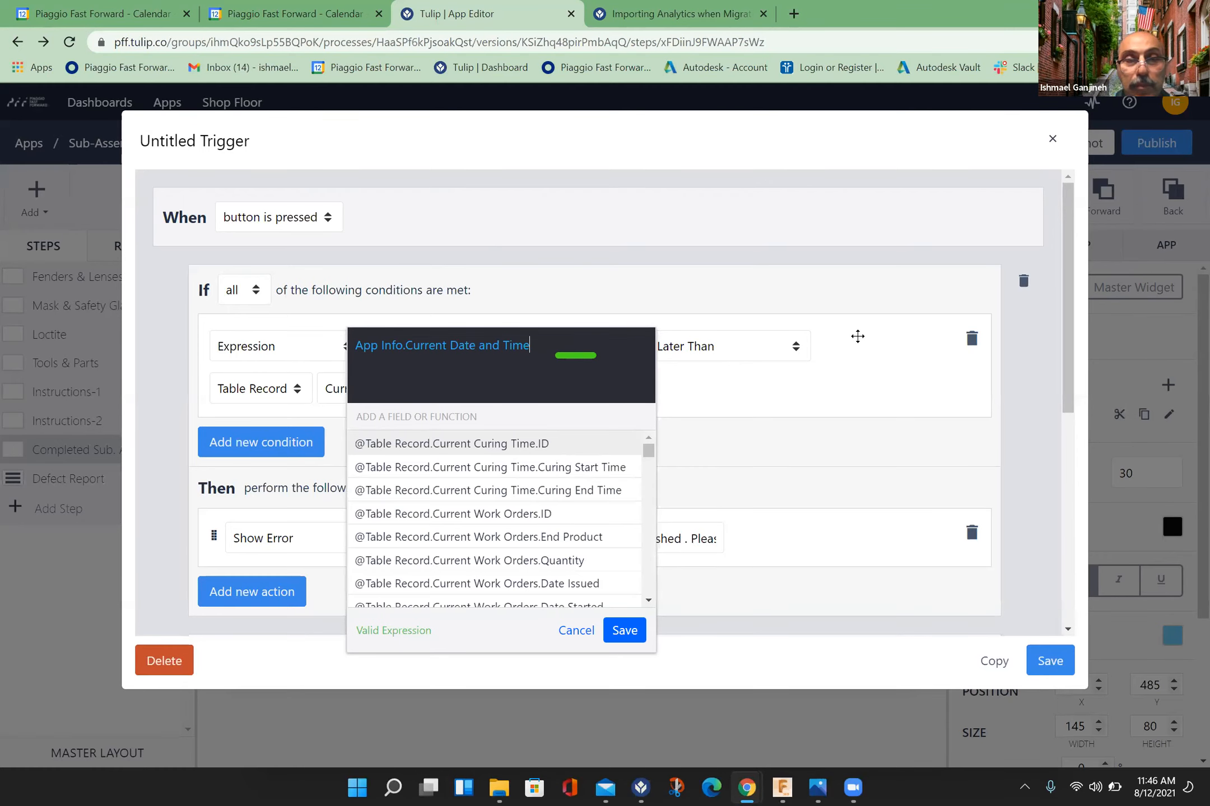
click(632, 640)
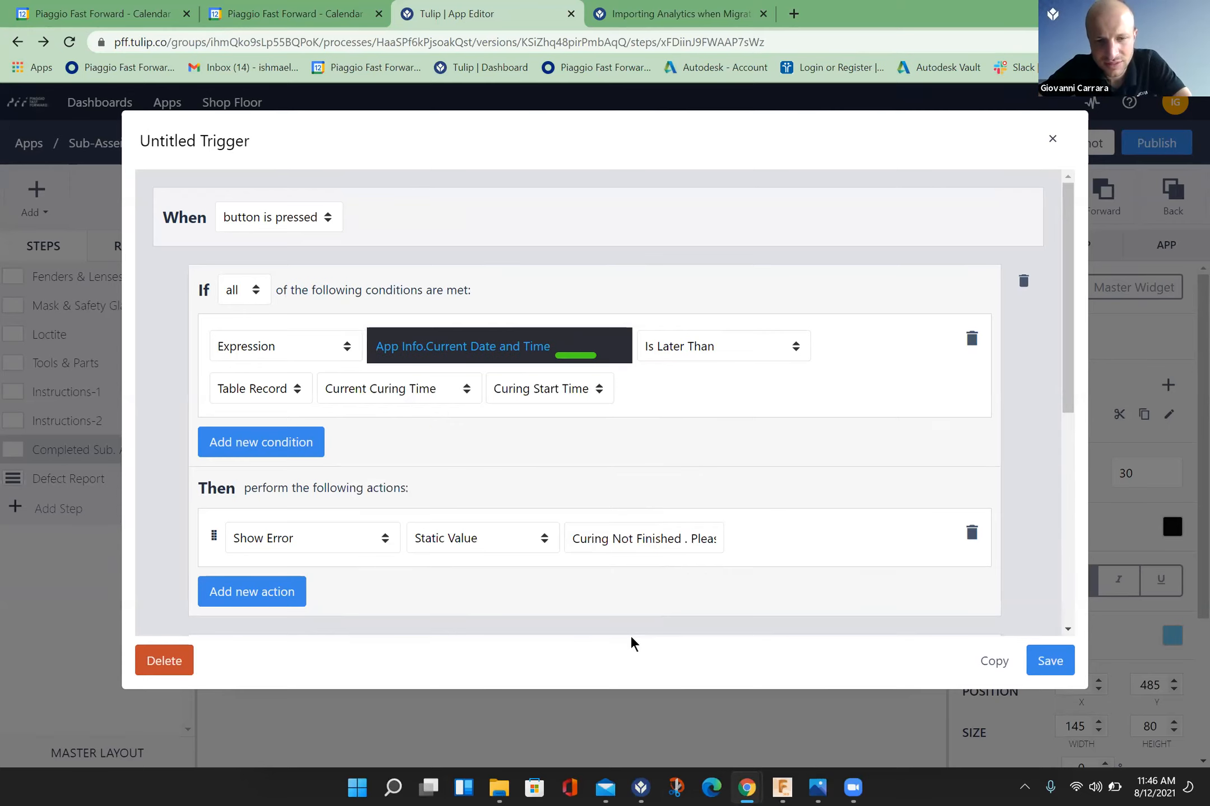
click(1051, 663)
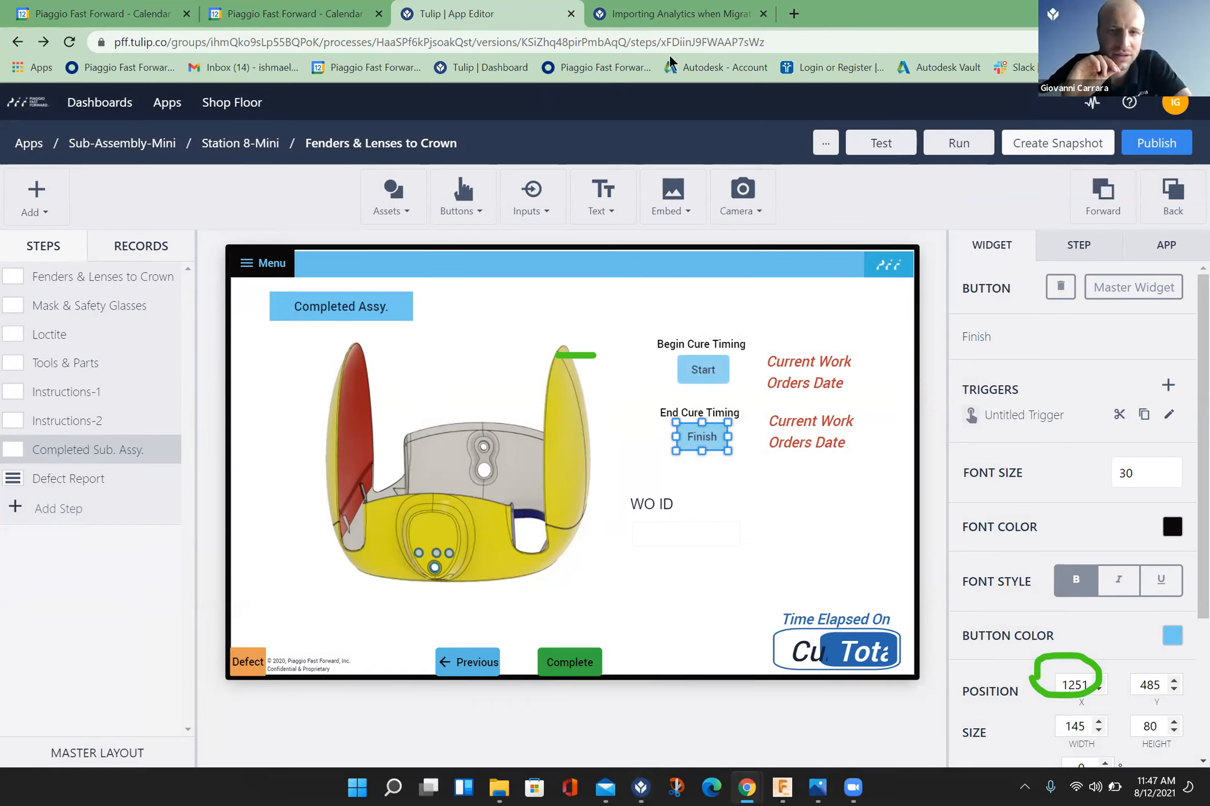
Step: Open the Curing Times table from Tulip's tables list in a new browser tab
click(795, 13)
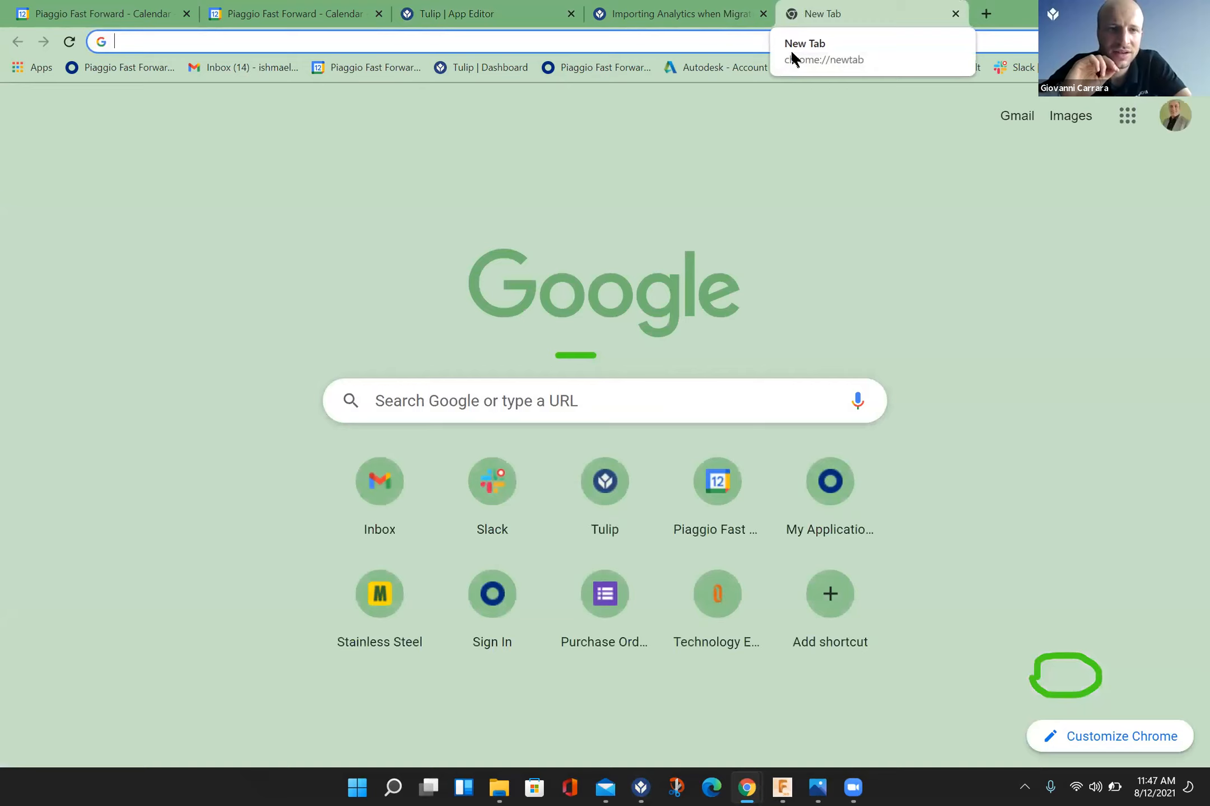
click(449, 67)
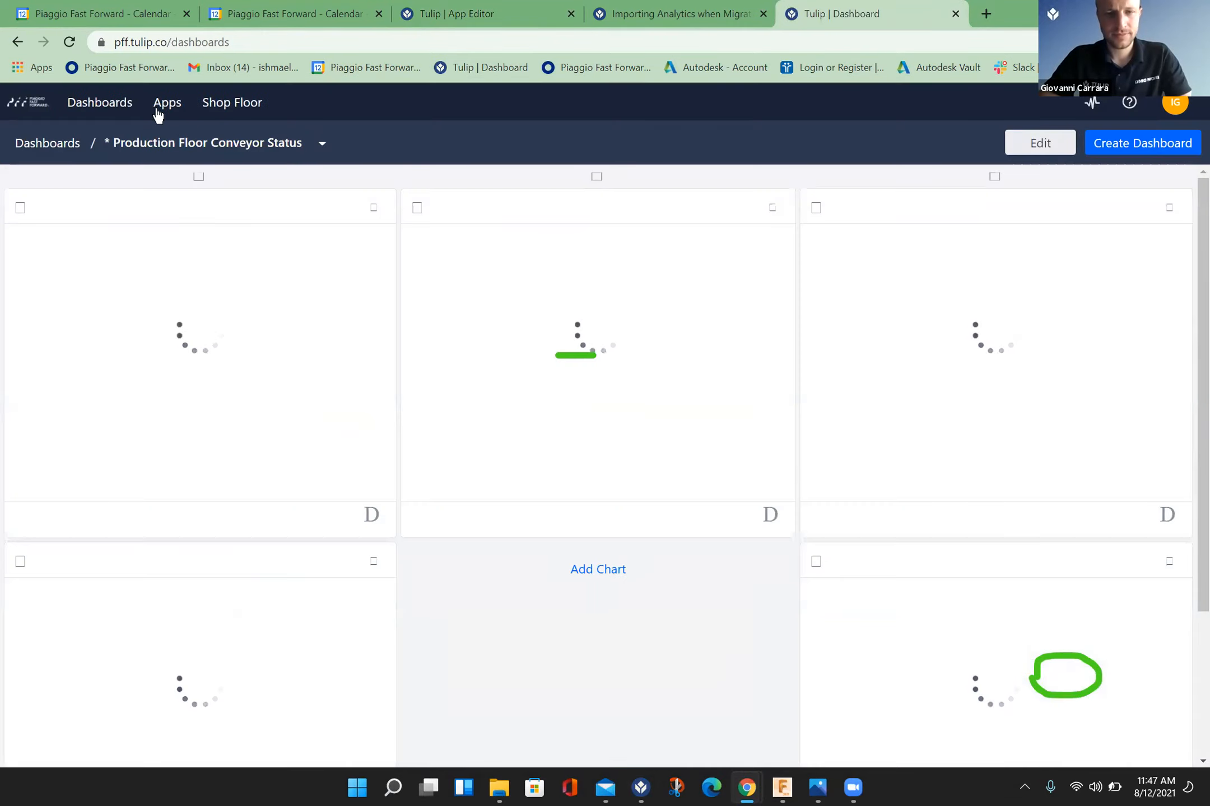
mouse_move(165, 102)
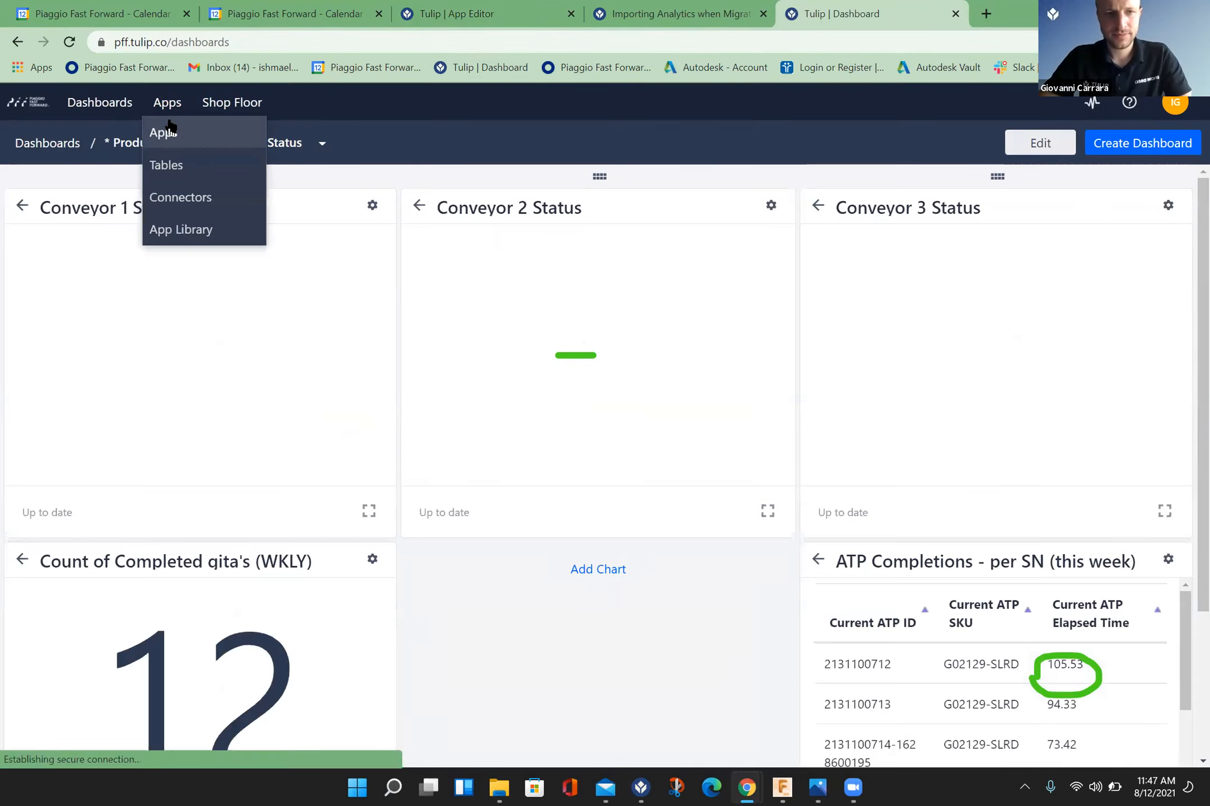
click(169, 127)
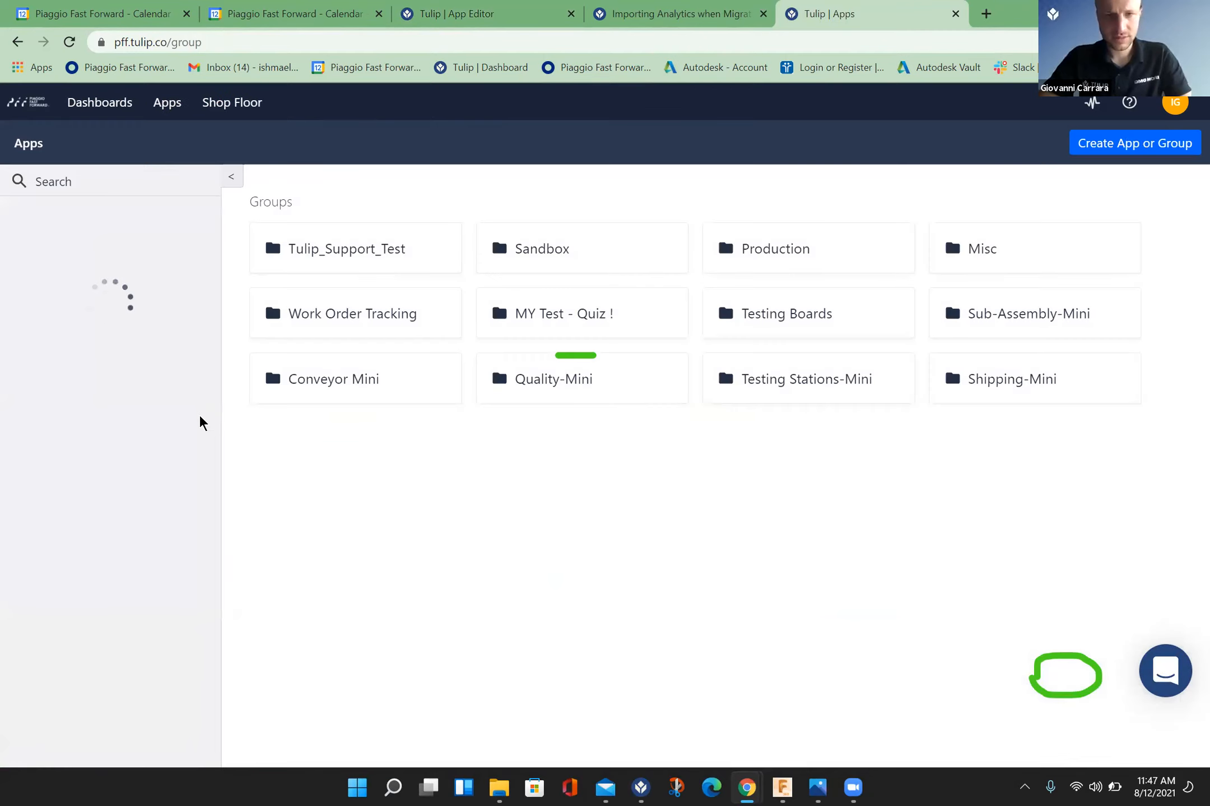
mouse_move(163, 112)
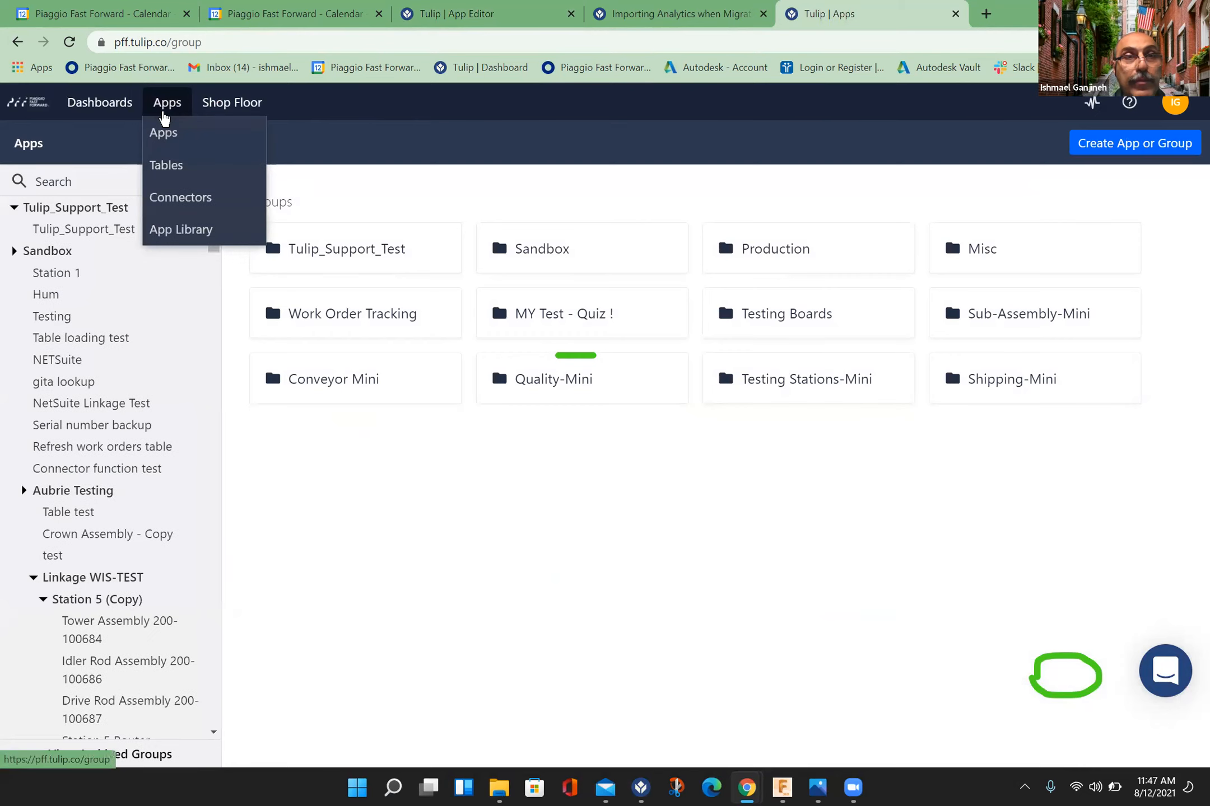
click(163, 164)
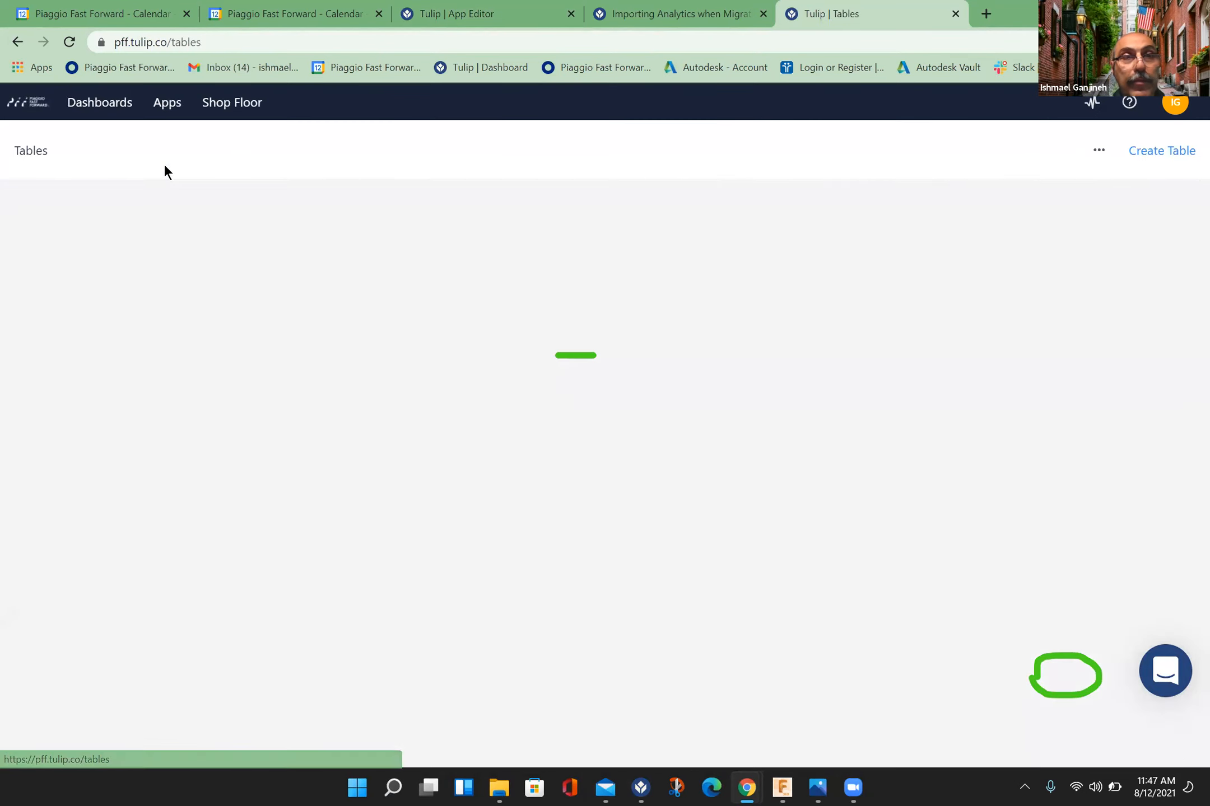
scroll(199, 336, down, 3)
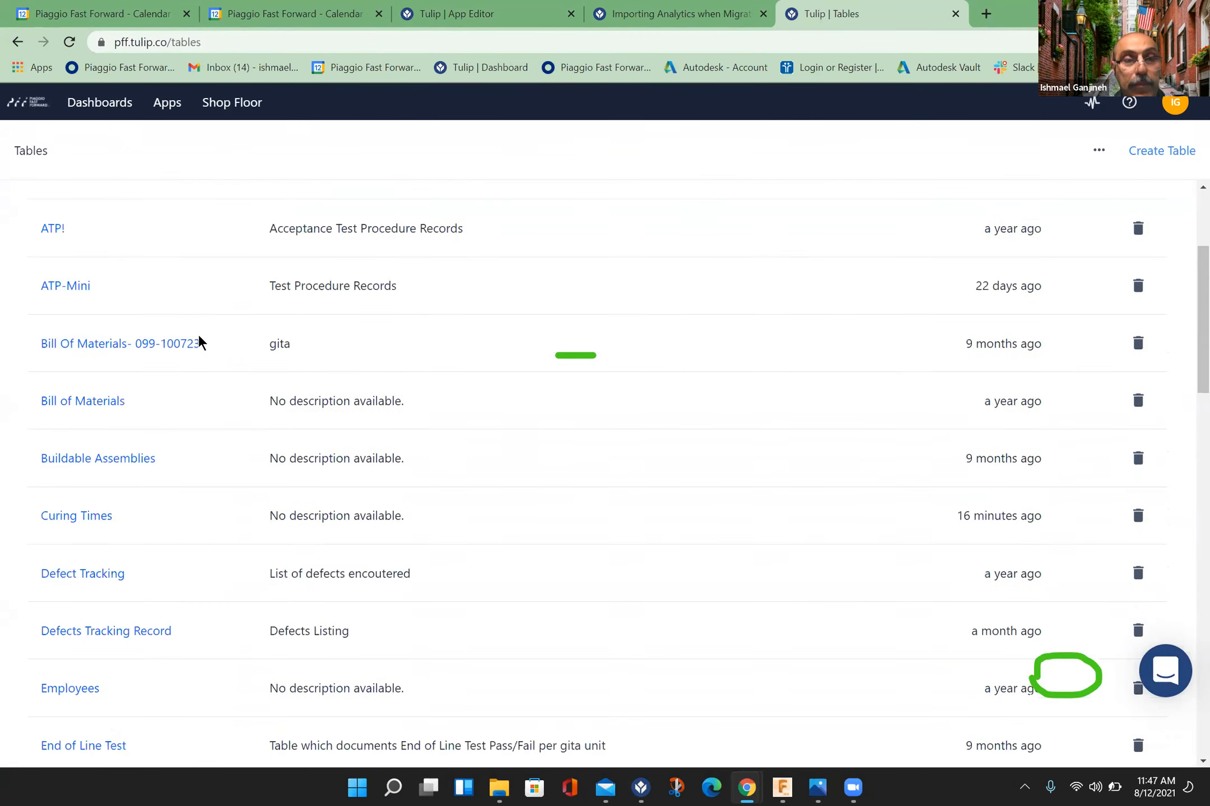
scroll(199, 336, down, 3)
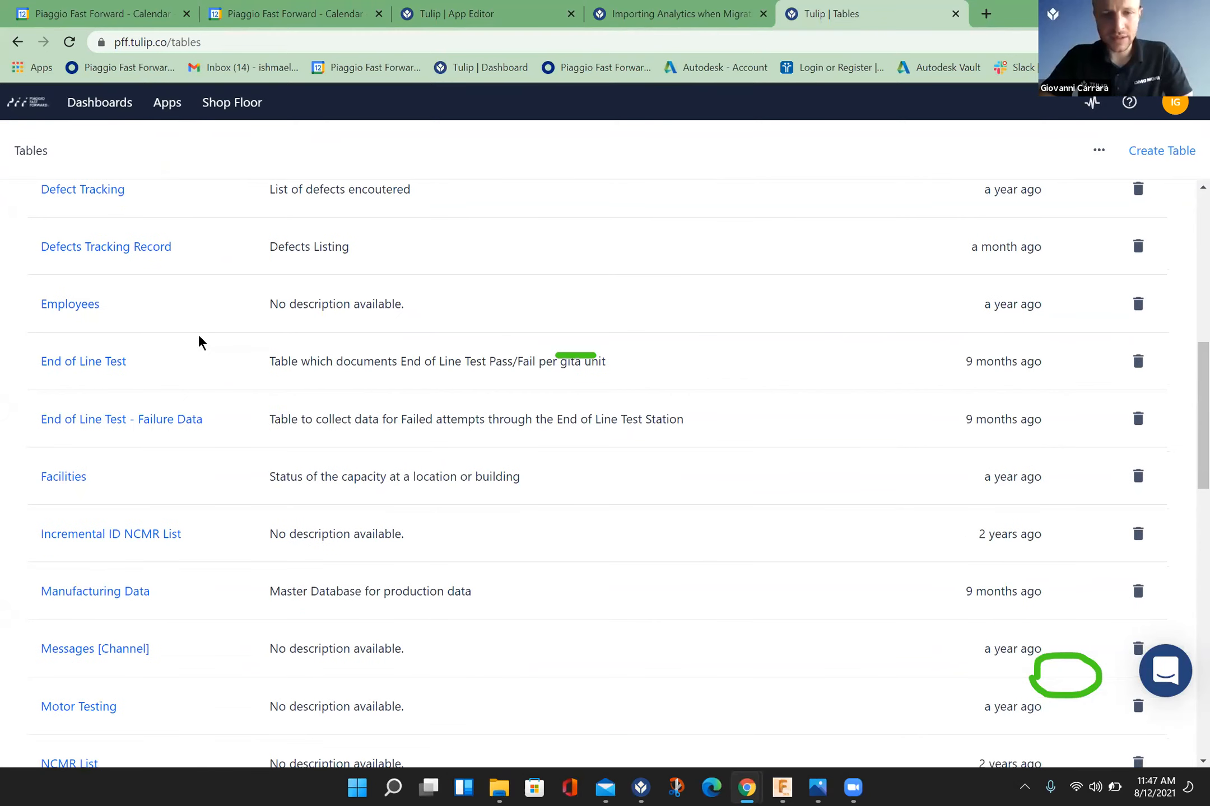
scroll(198, 334, up, 3)
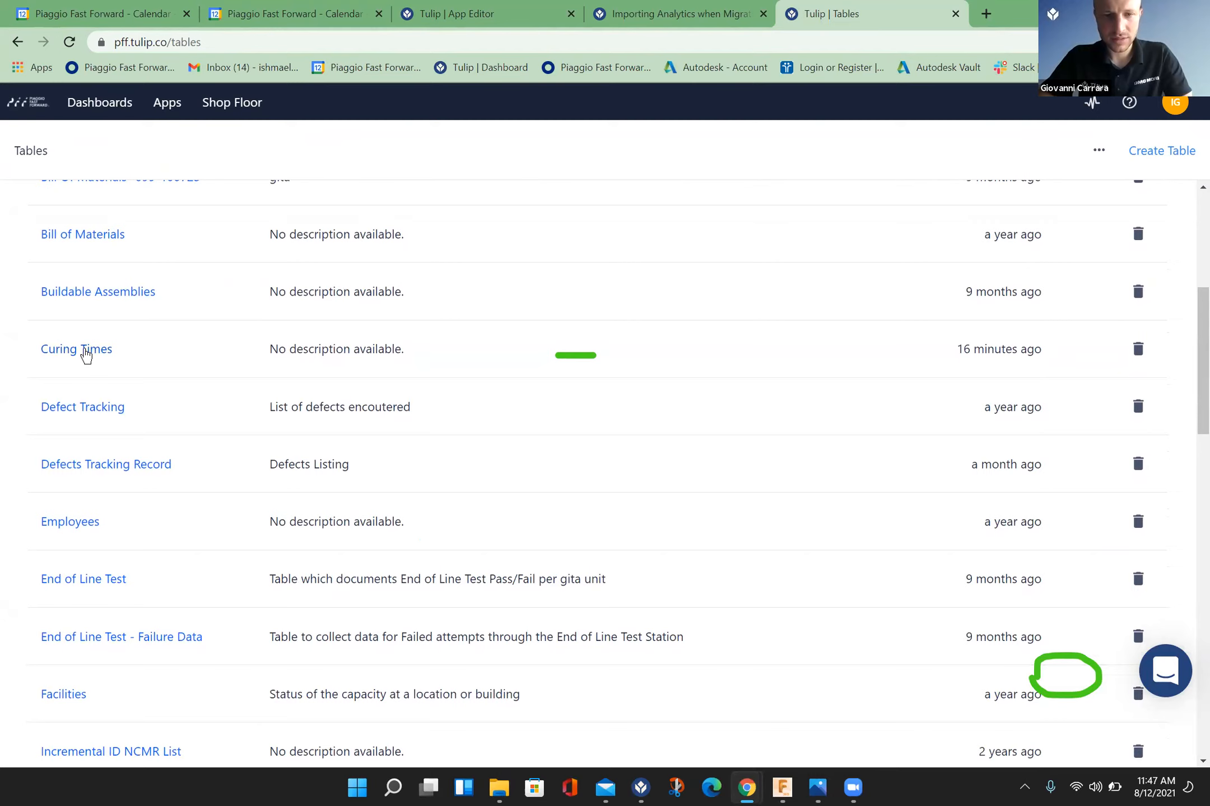
click(85, 352)
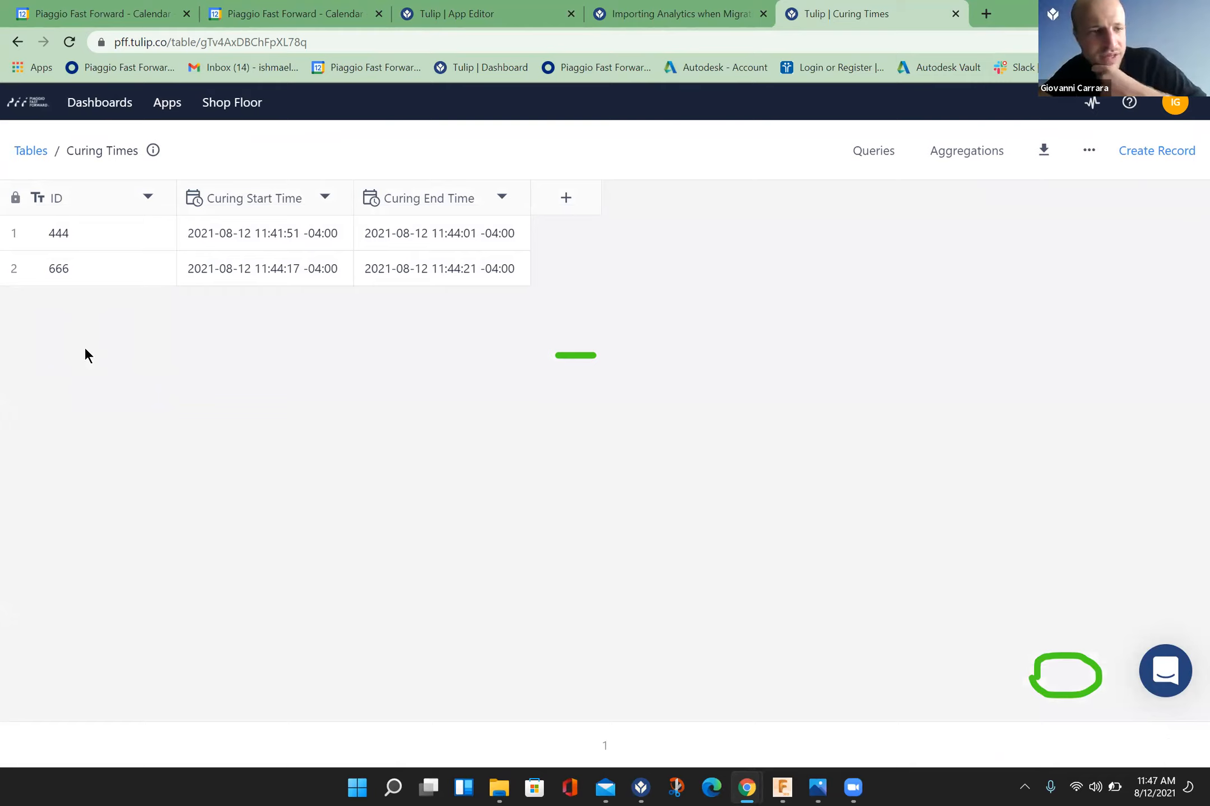
Step: Switch to Tulip Player and reposition its window so the Curing Times records' IDs and start times stay visible
mouse_move(173, 104)
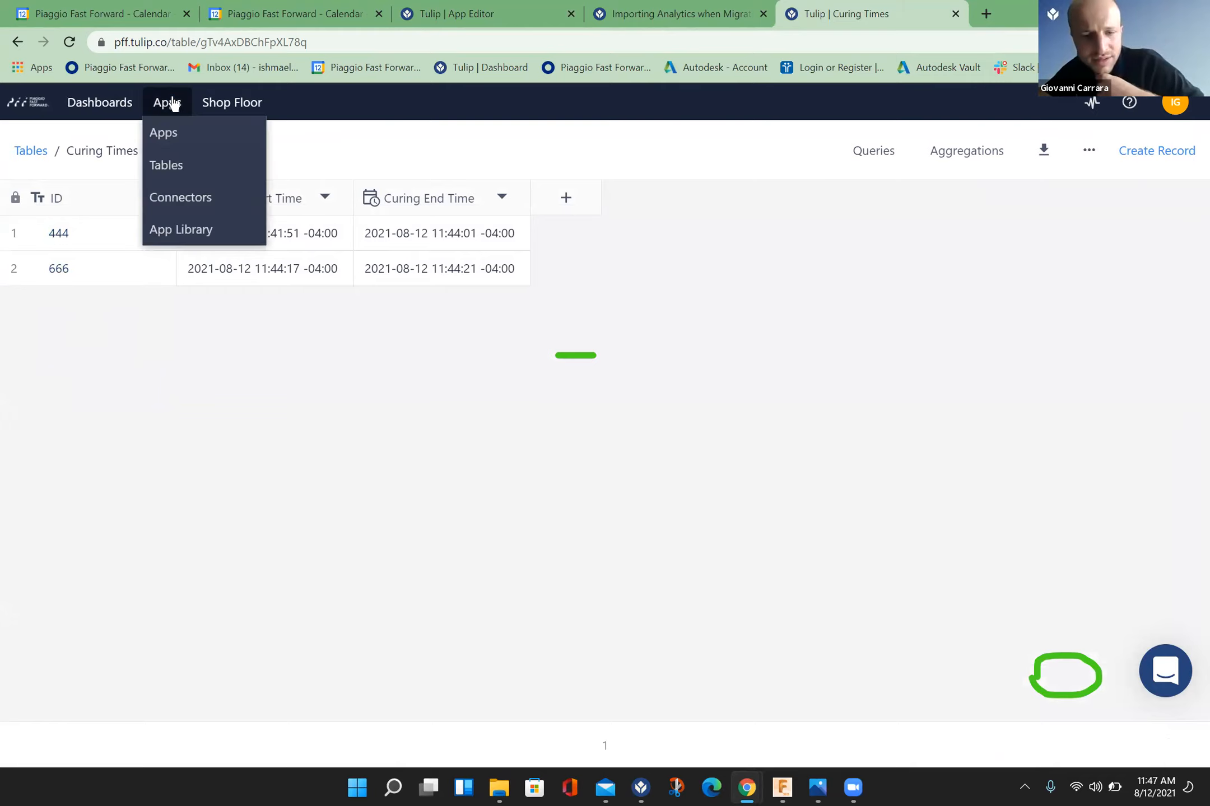
click(641, 788)
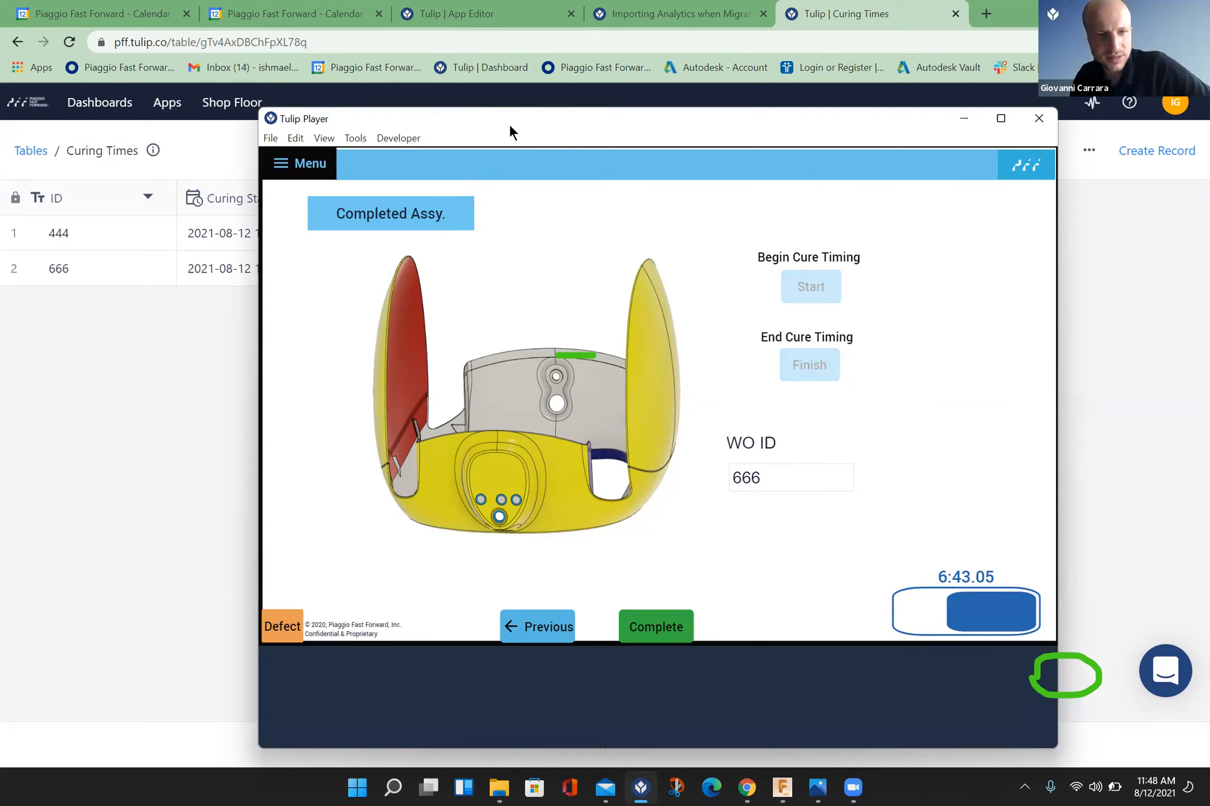
drag(509, 124, 643, 304)
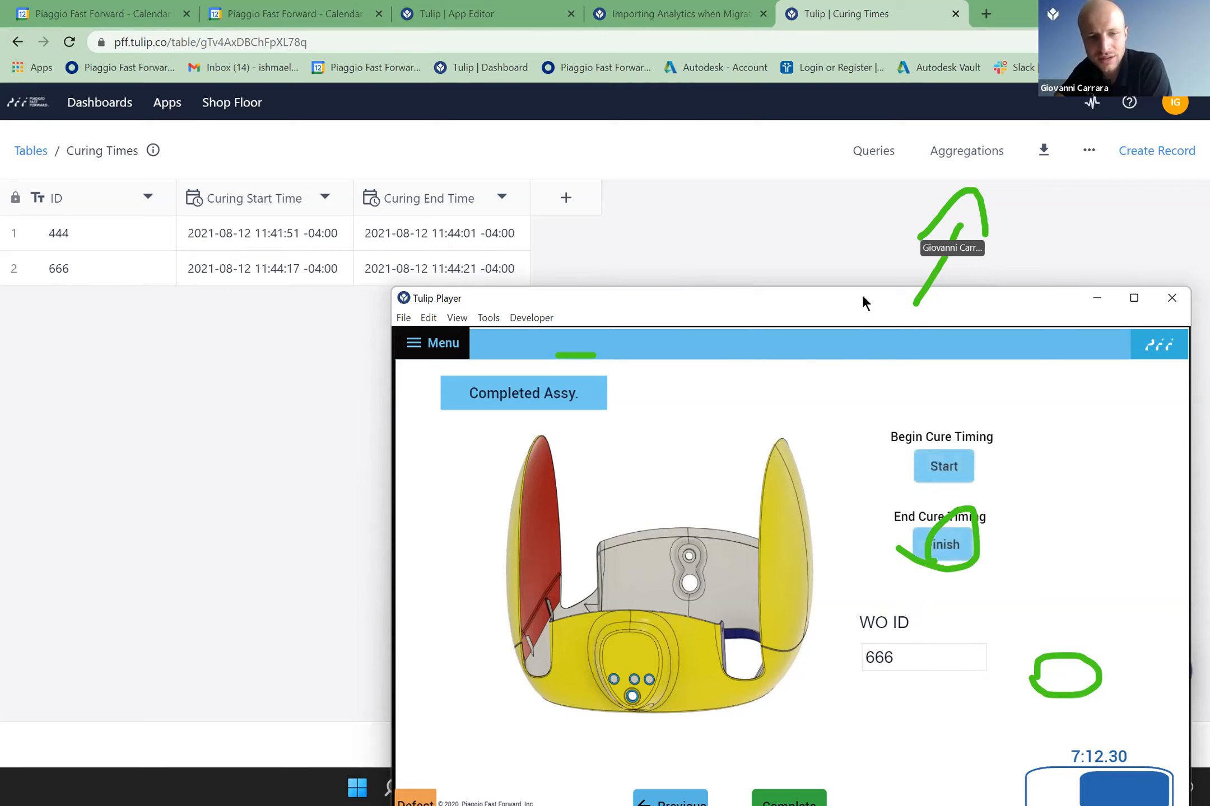
drag(862, 294, 906, 175)
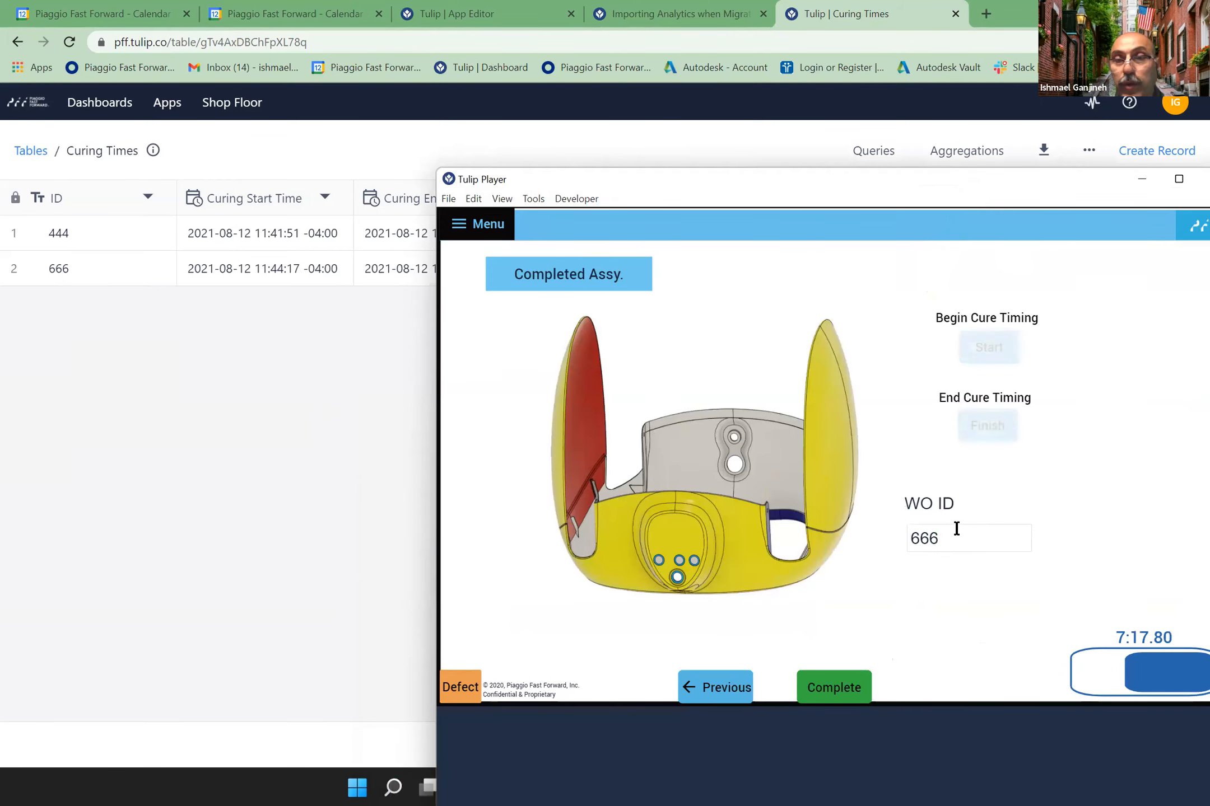
Step: Try repeatedly to end the cure timing for the entered test work order on the Completed Assy. step
click(997, 428)
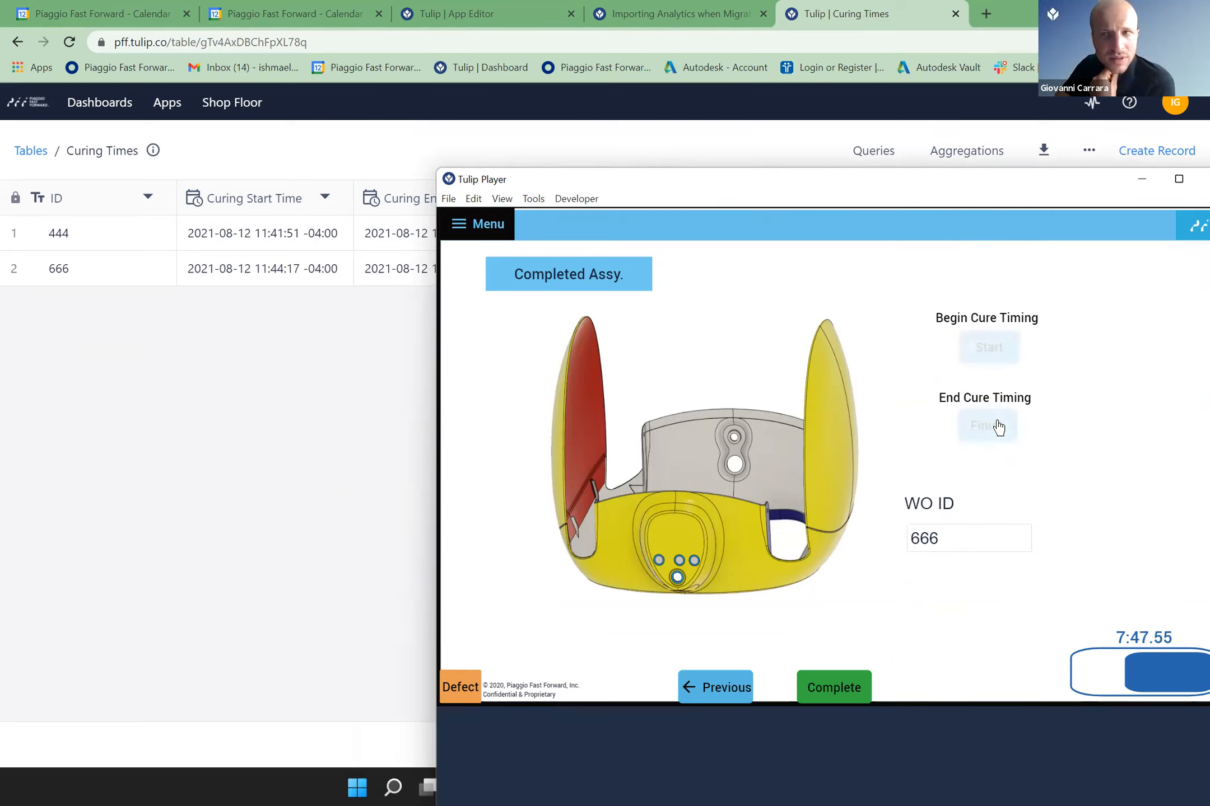
click(998, 427)
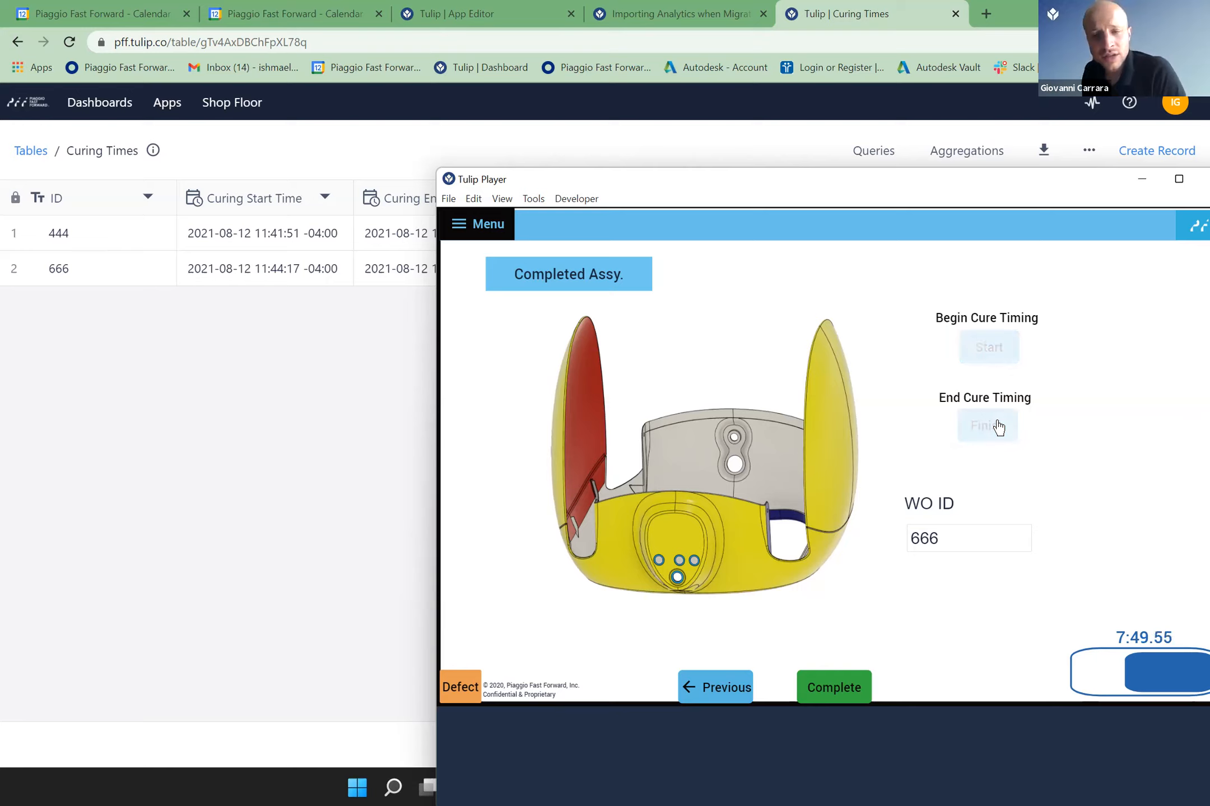
click(998, 428)
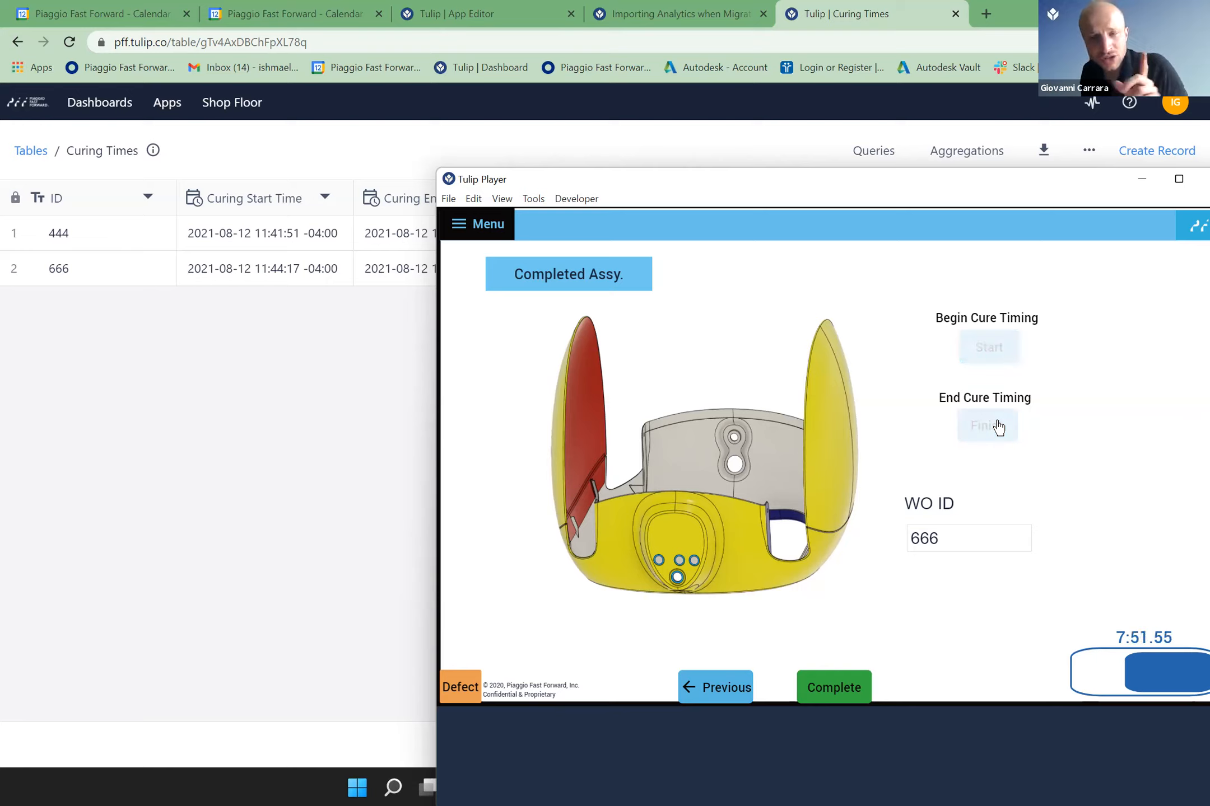
click(997, 428)
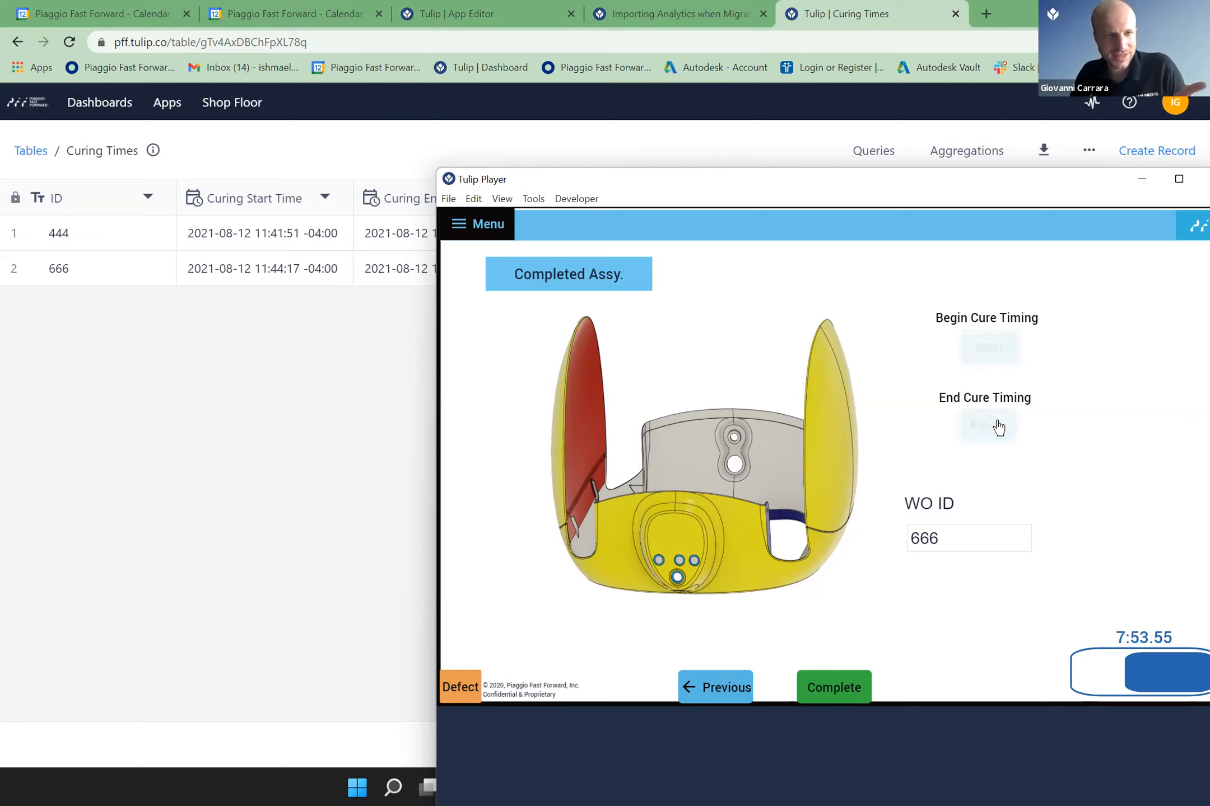
click(997, 427)
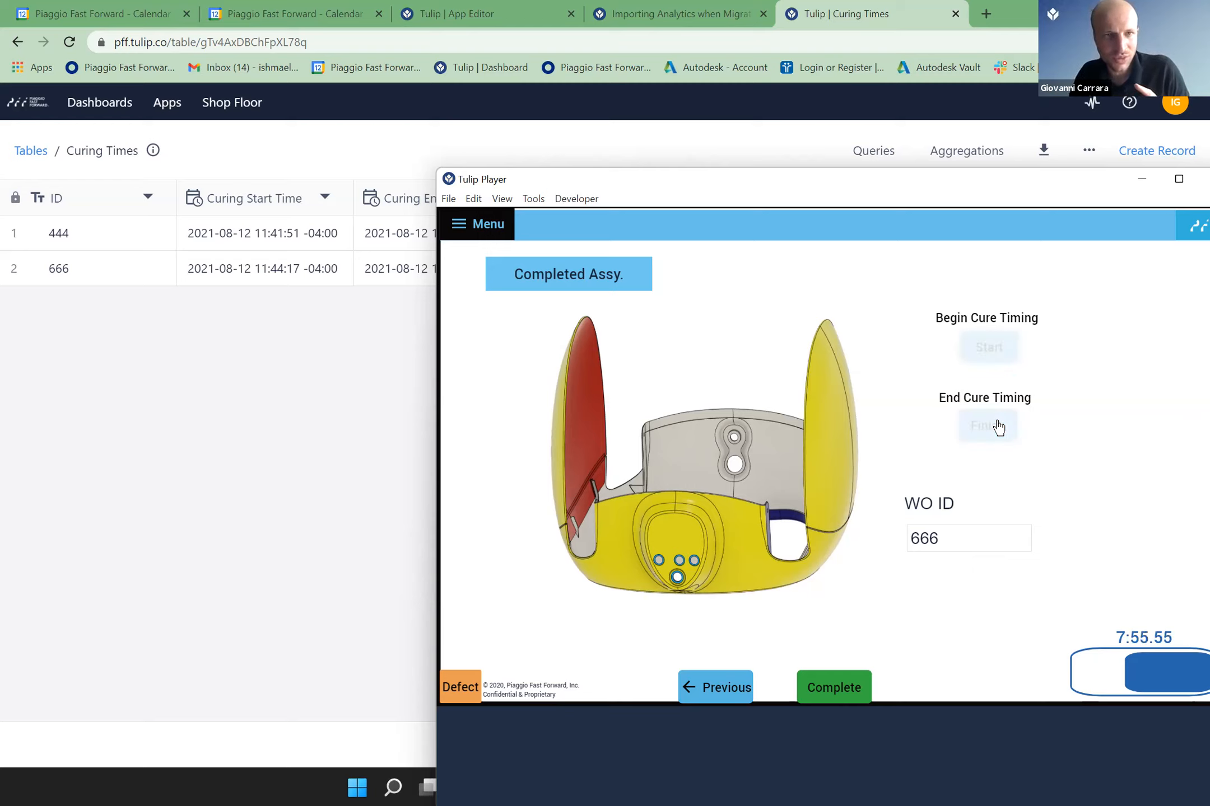
click(997, 427)
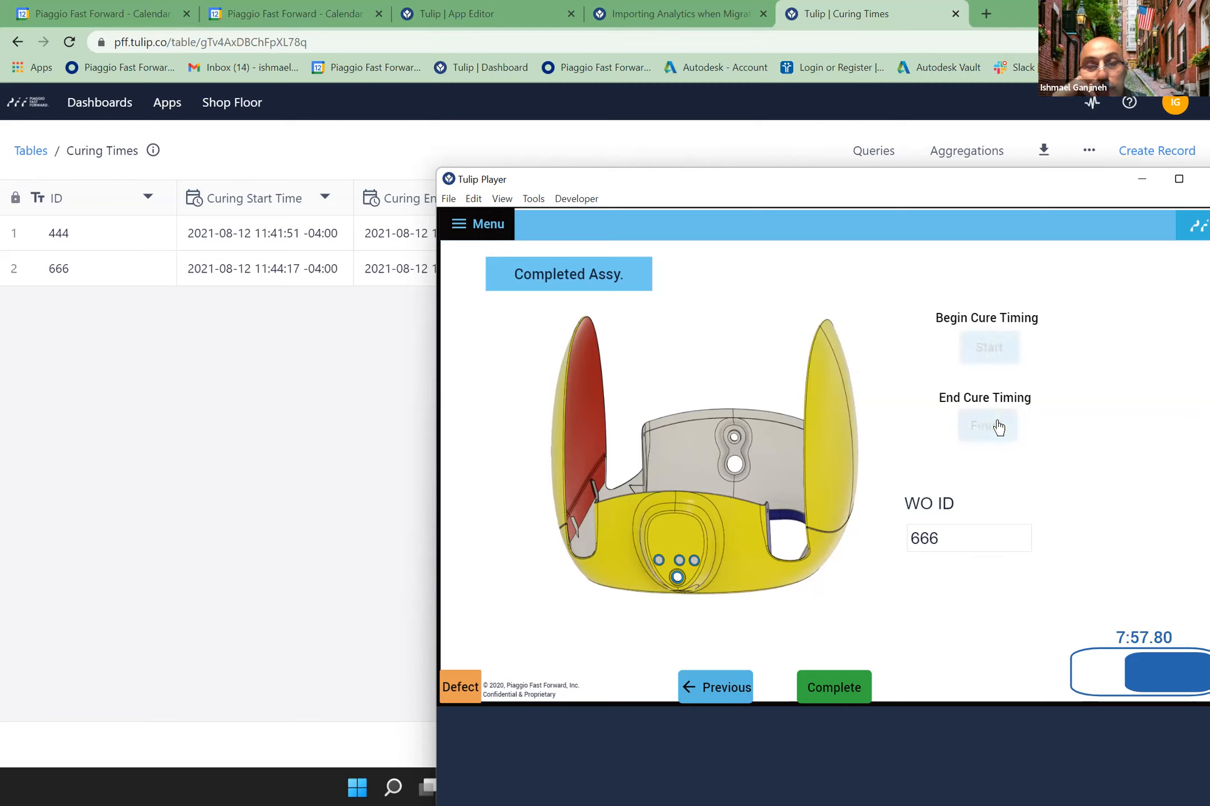
click(998, 427)
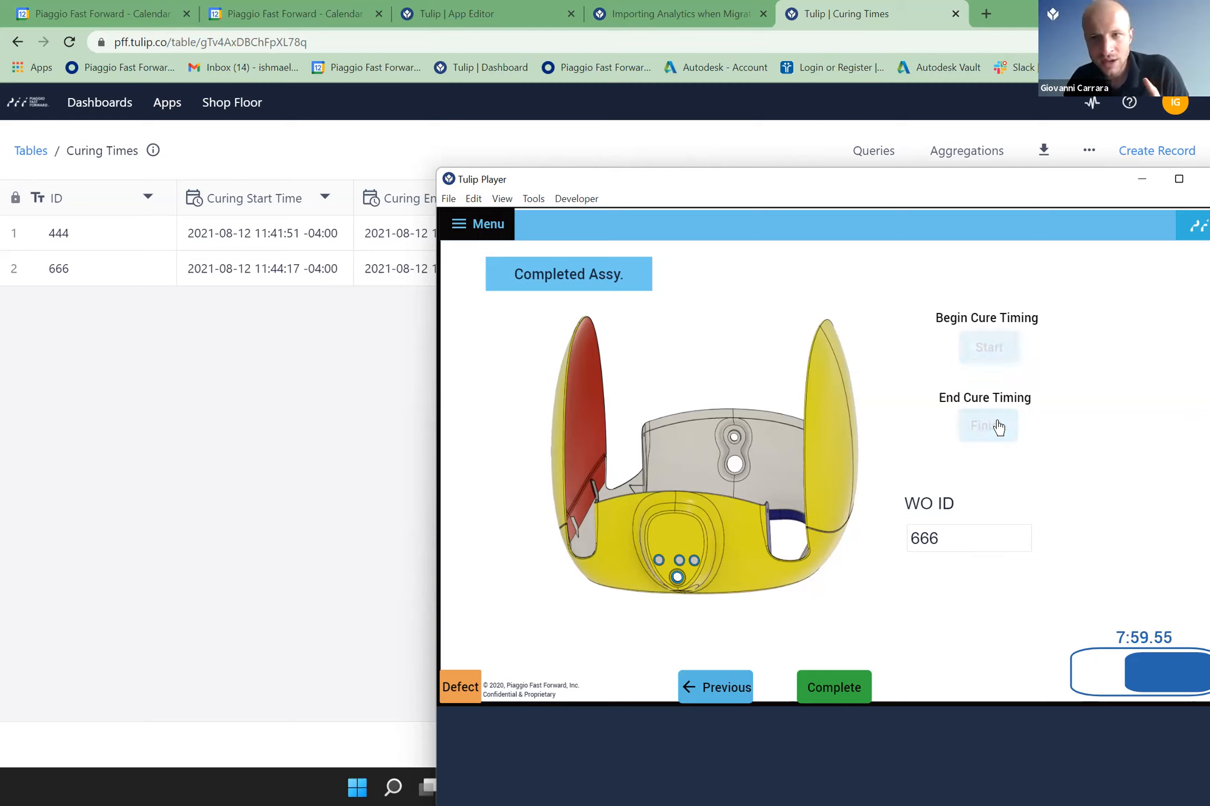
click(997, 427)
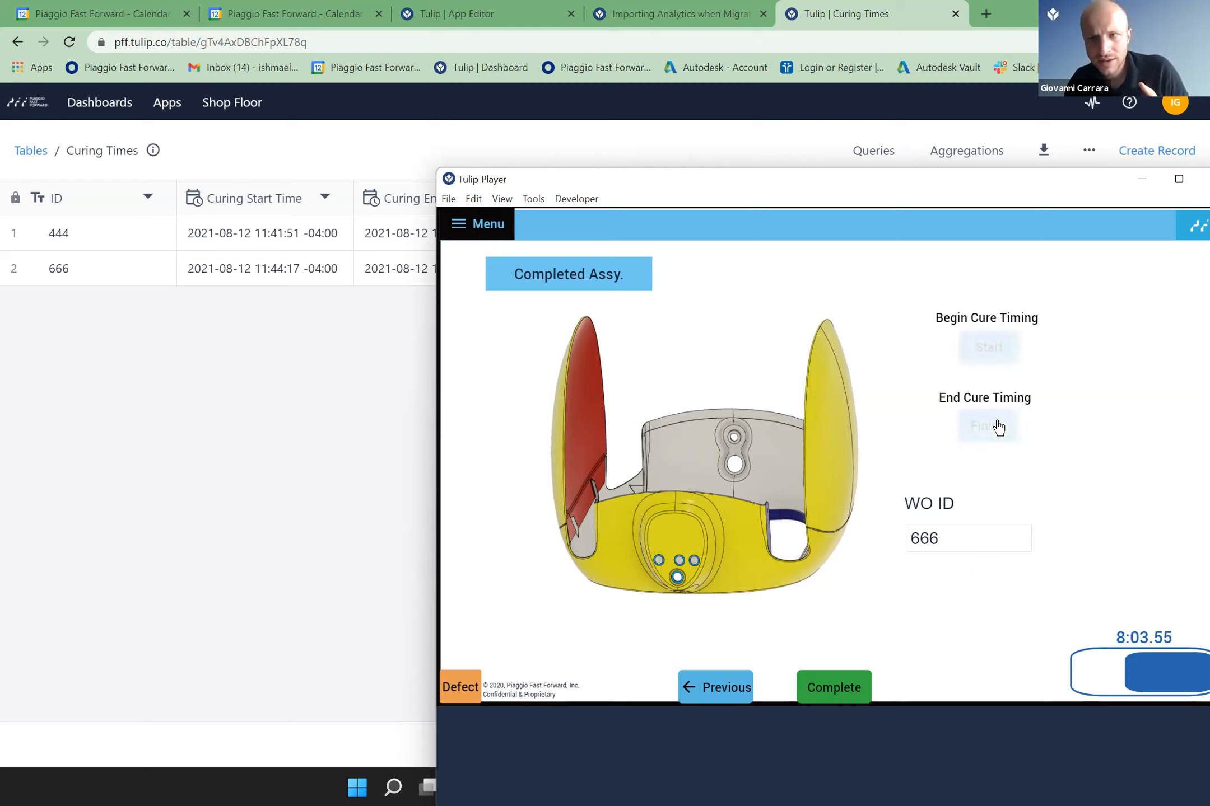
click(997, 427)
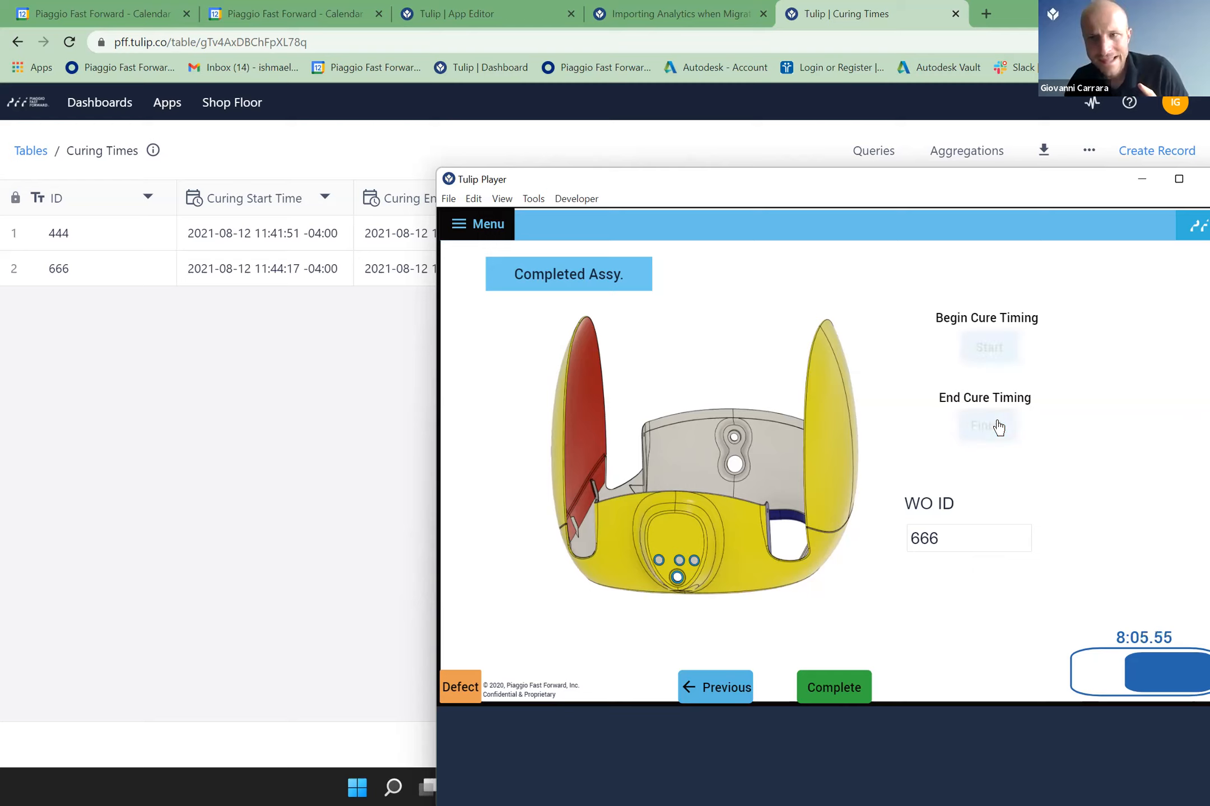
click(997, 427)
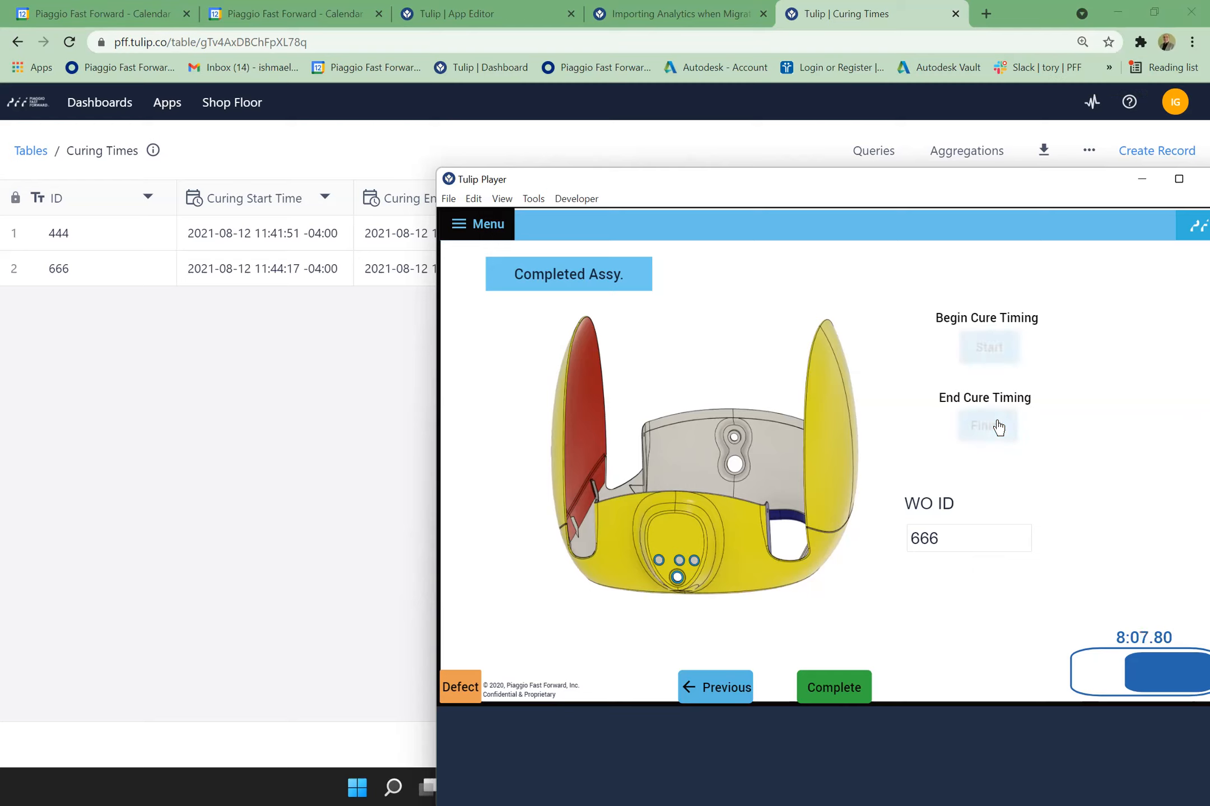
click(998, 427)
click(997, 427)
click(997, 427)
click(998, 427)
click(998, 427)
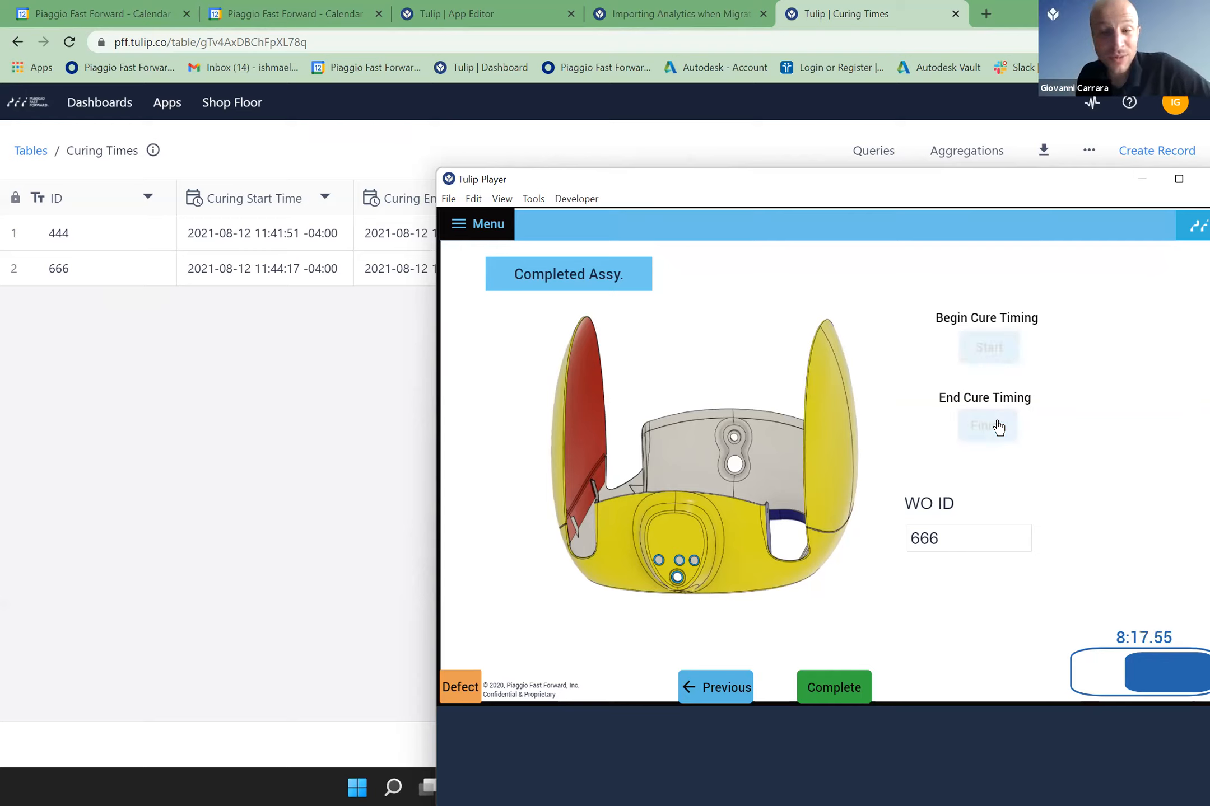
click(997, 428)
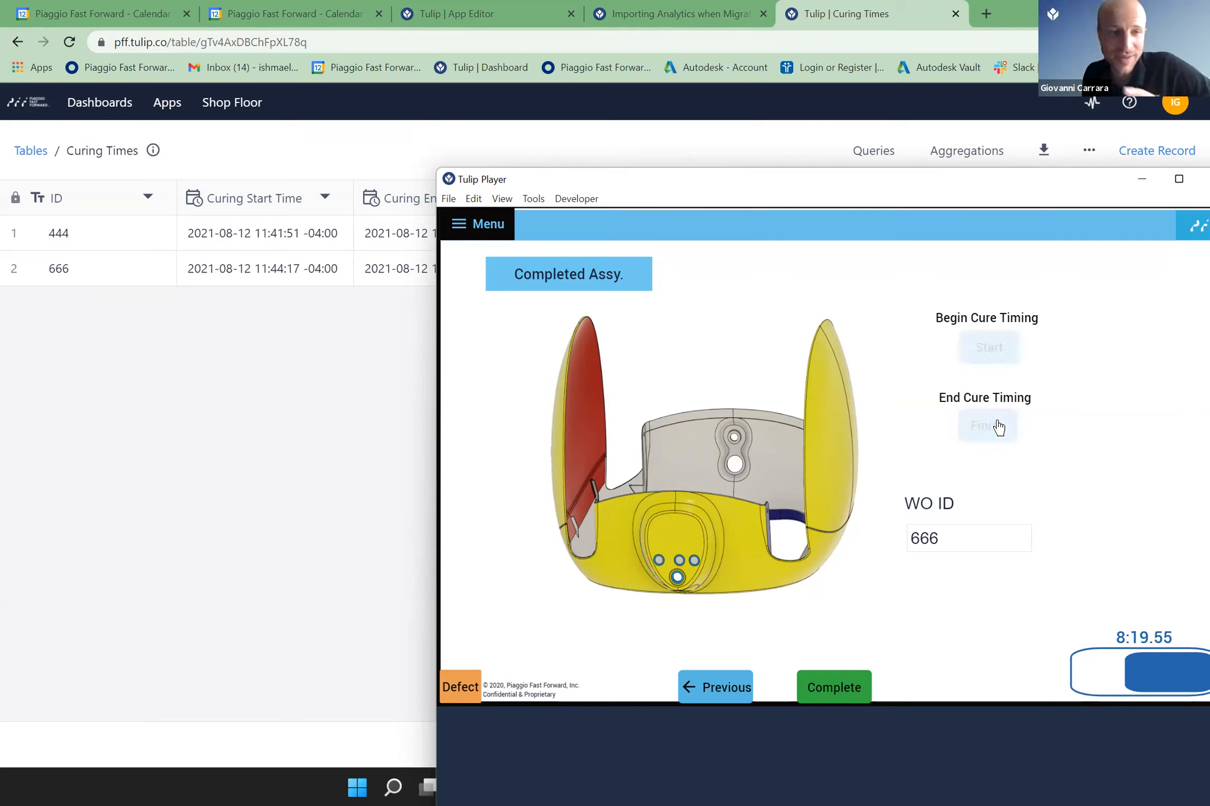
click(998, 427)
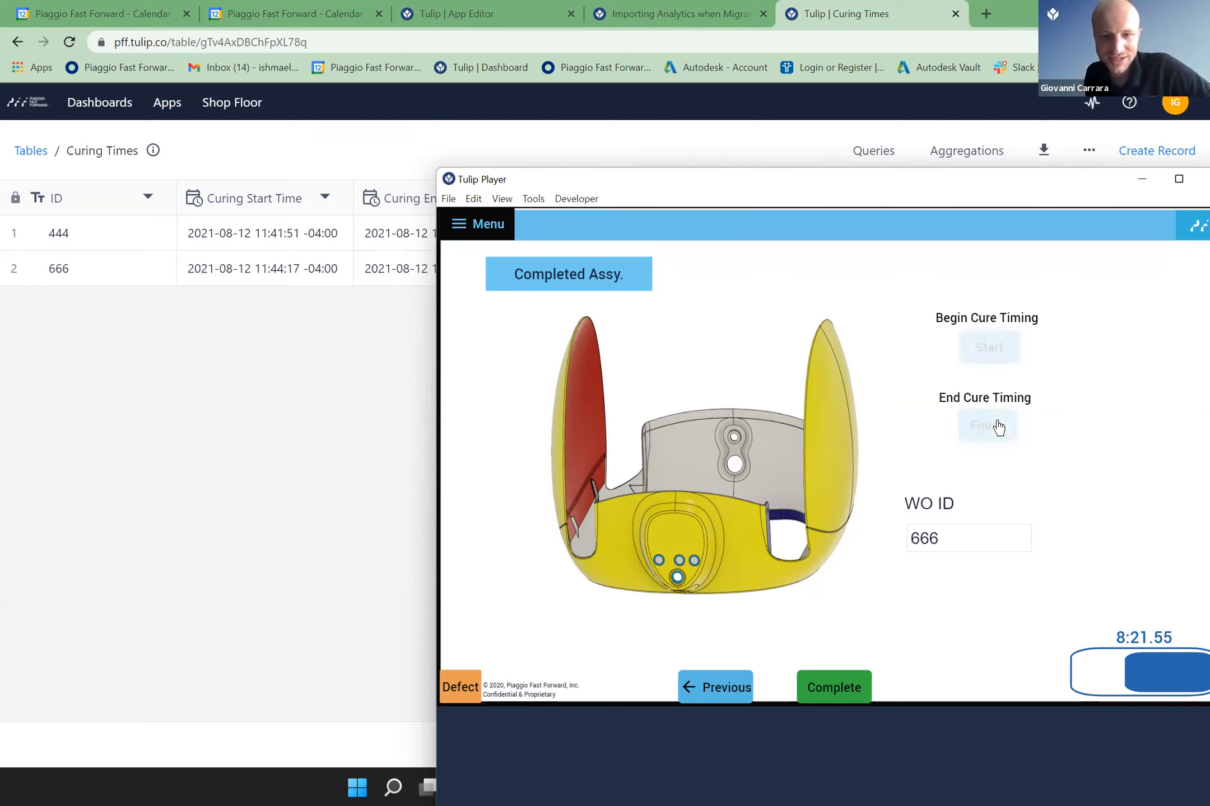
click(997, 427)
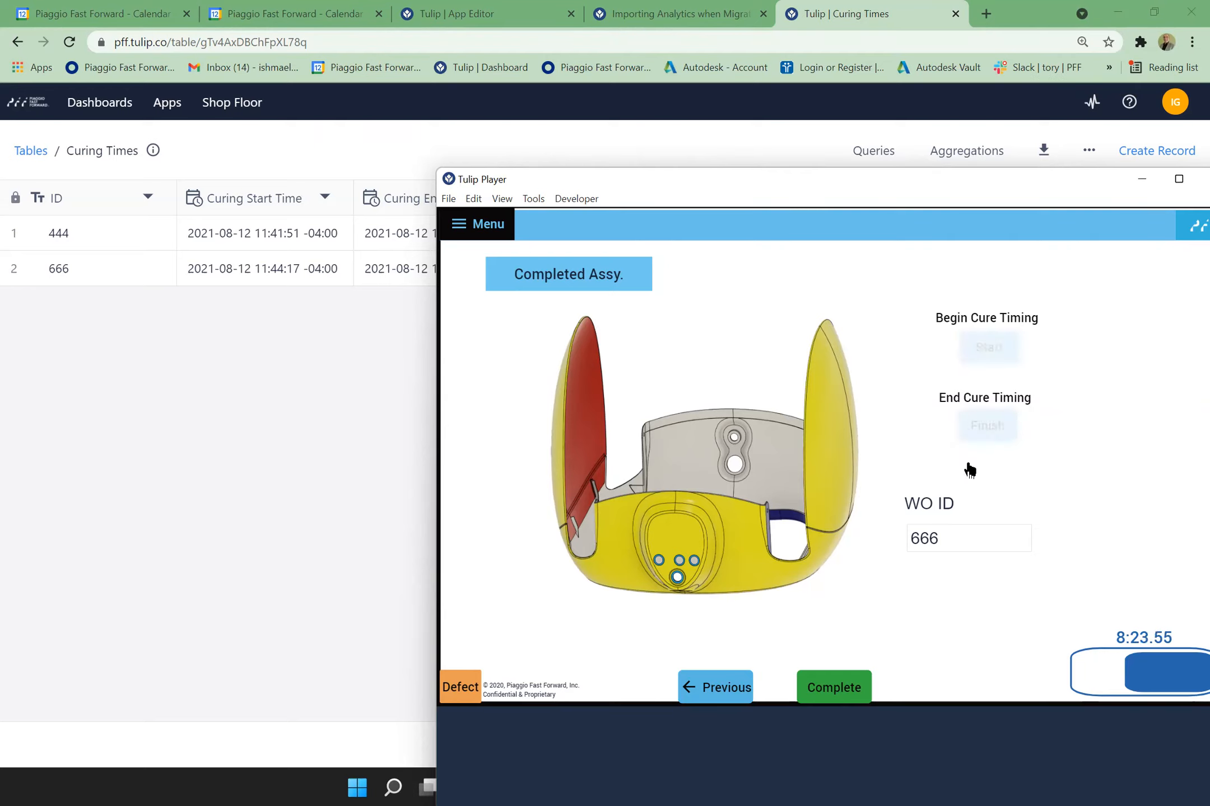
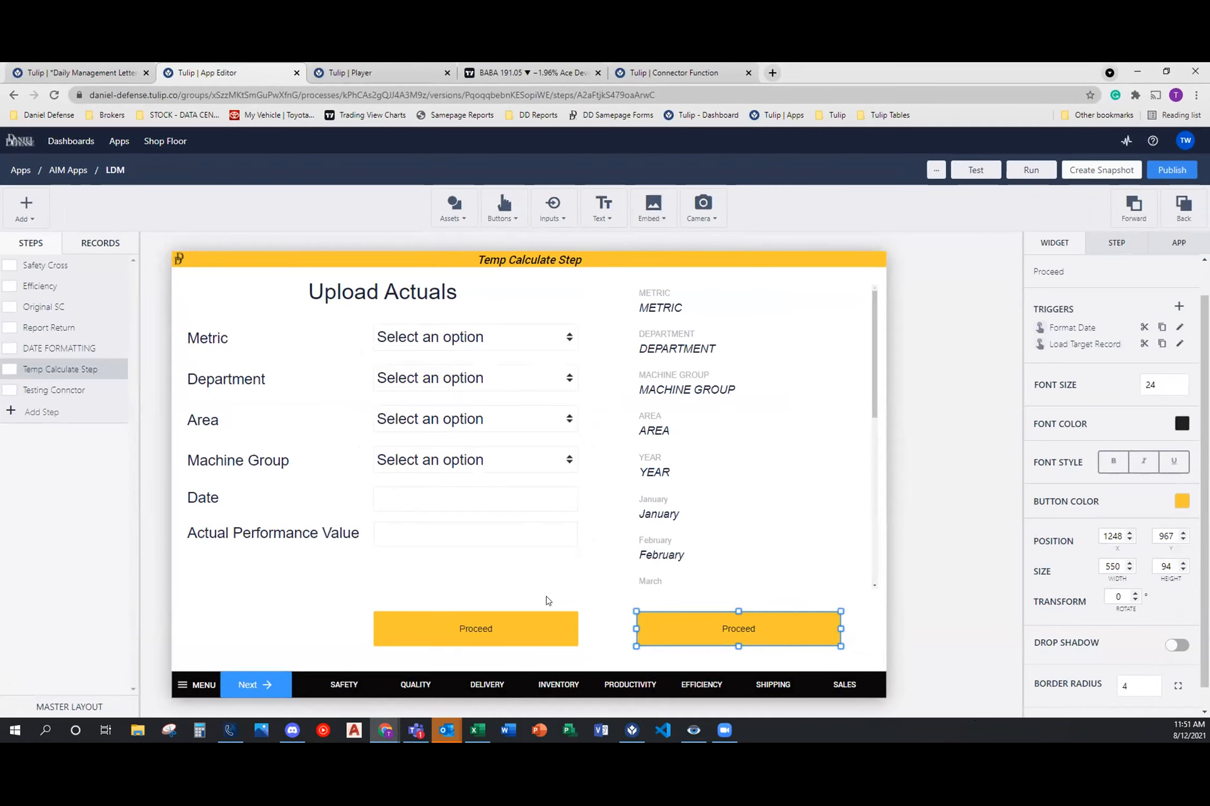
Step: Examine the Temp Calculate Step's Actual Performance Value and Date inputs, the record's monthly fields, and the Efficiency and Testing Connctor steps
click(412, 535)
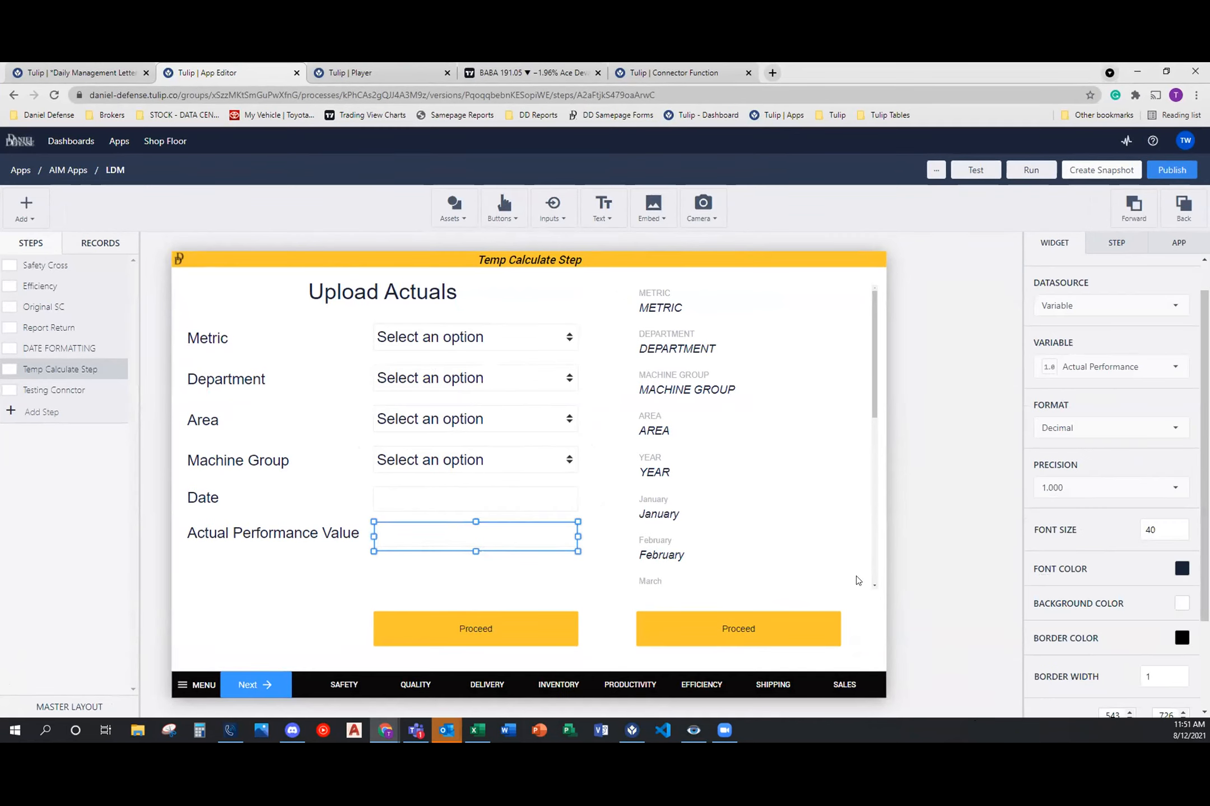
scroll(723, 529, down, 3)
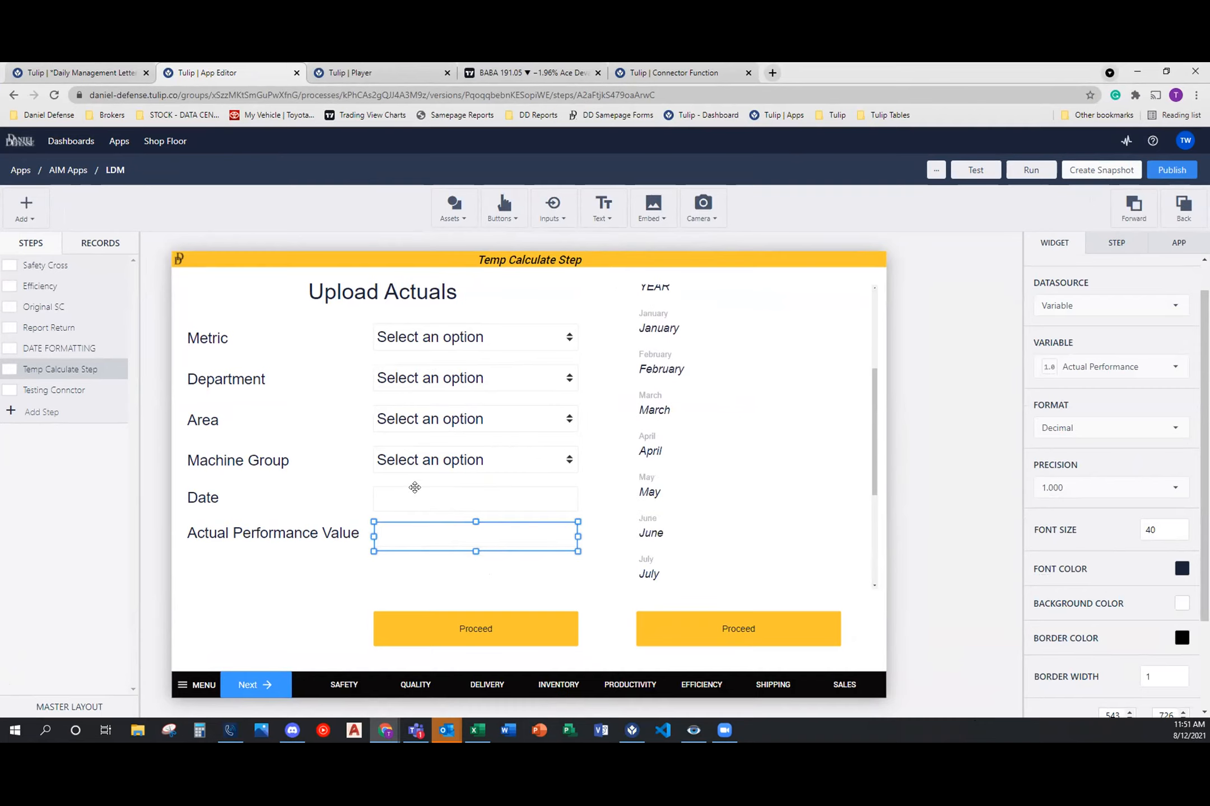
click(414, 488)
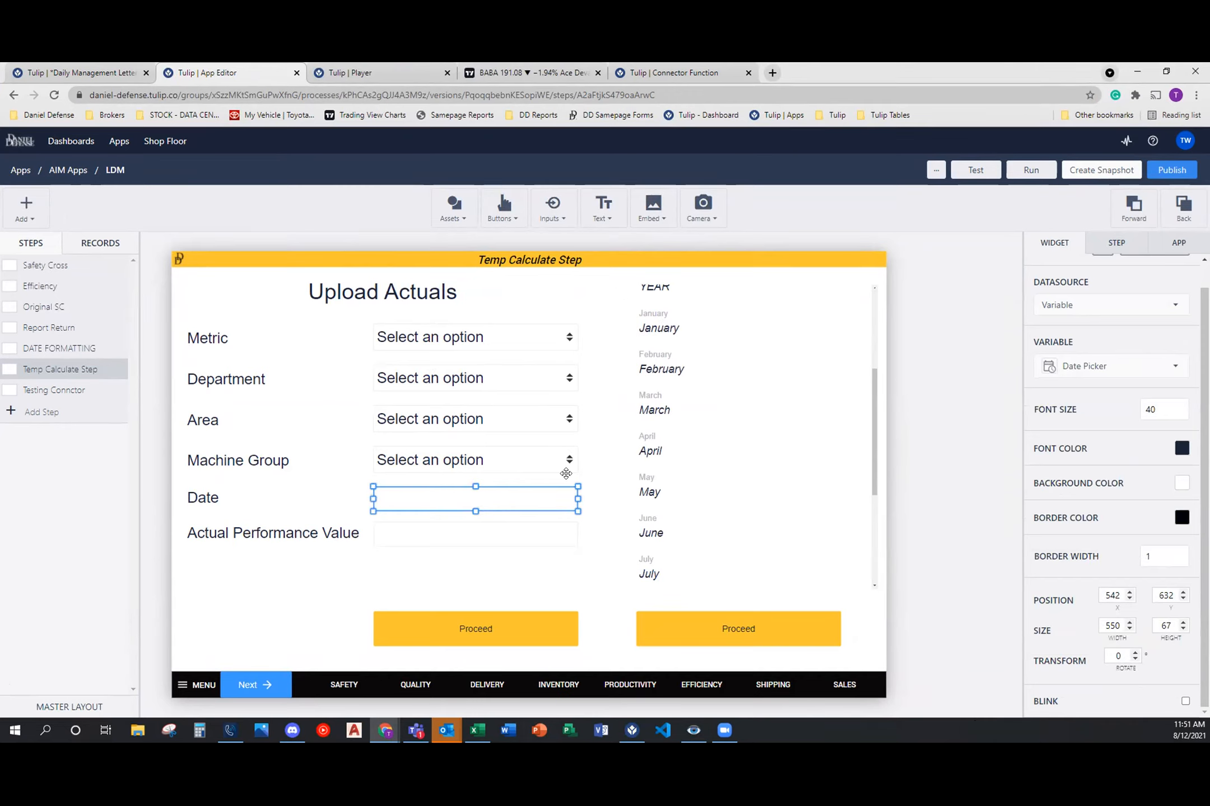
scroll(687, 379, up, 3)
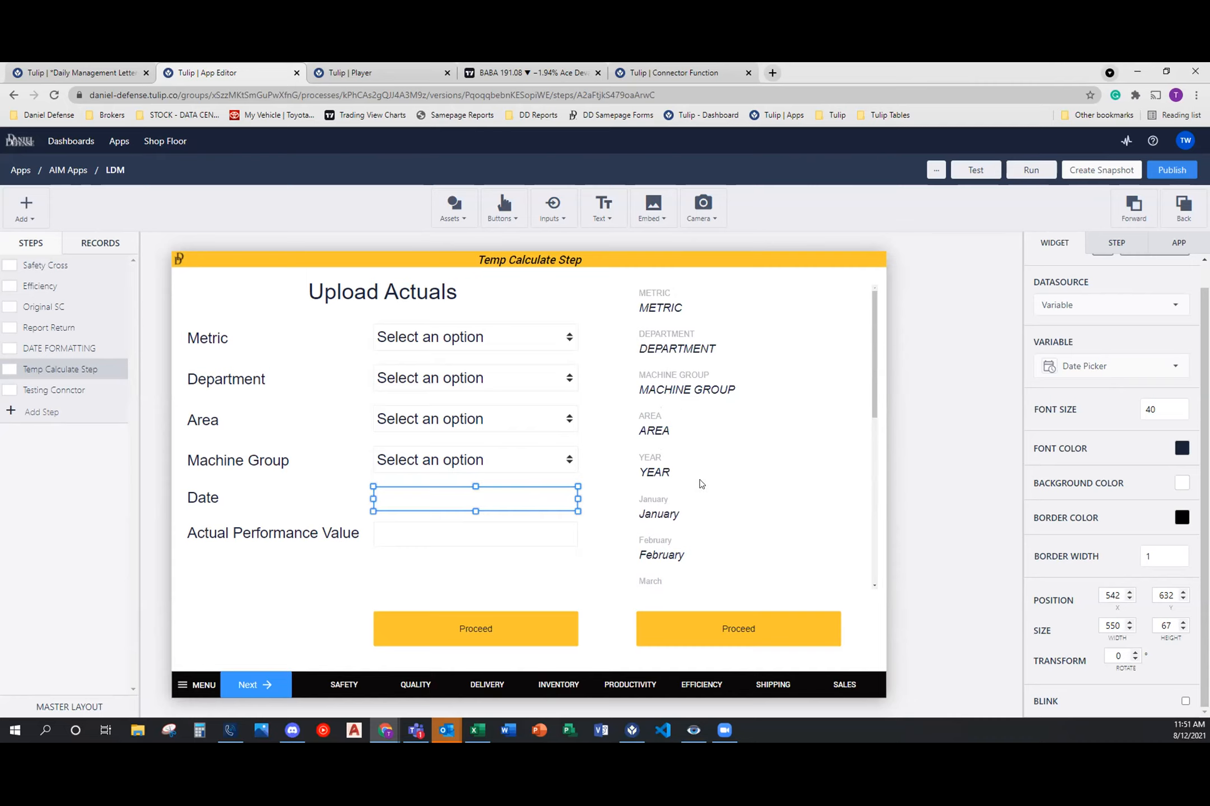
scroll(704, 463, down, 5)
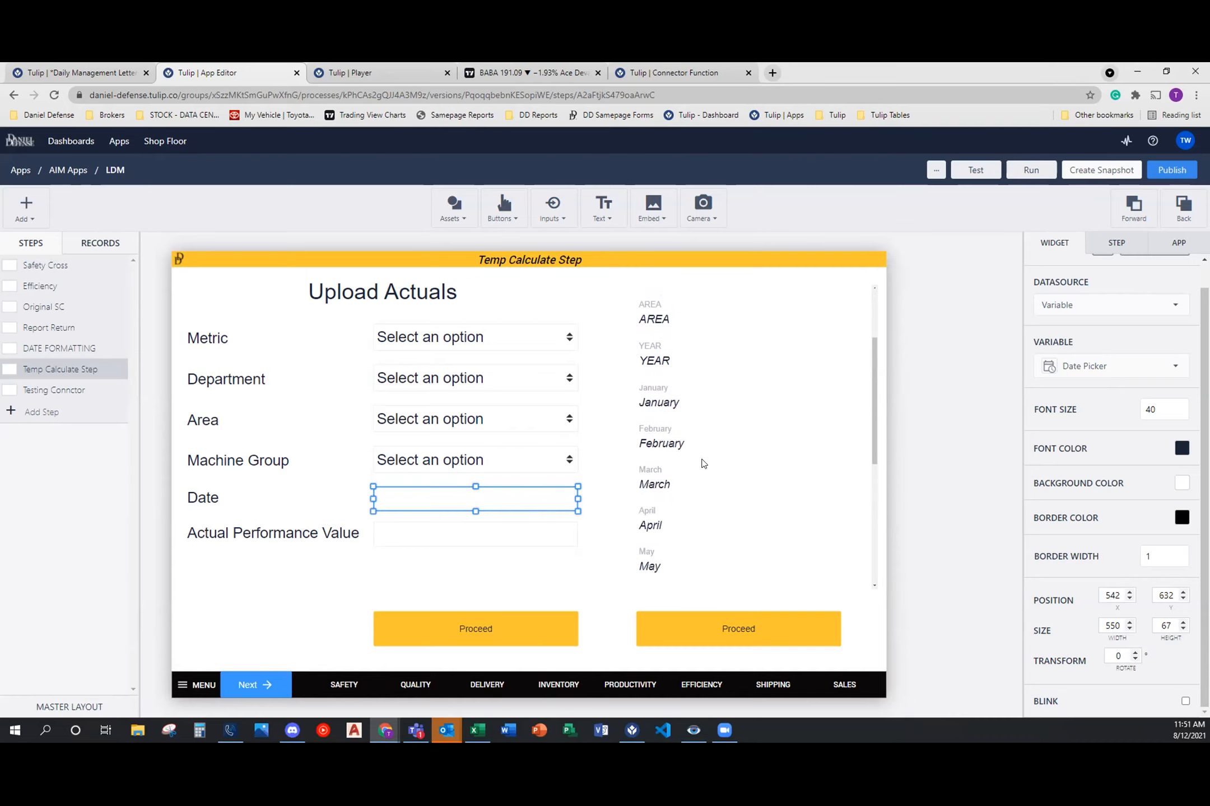
scroll(729, 540, down, 3)
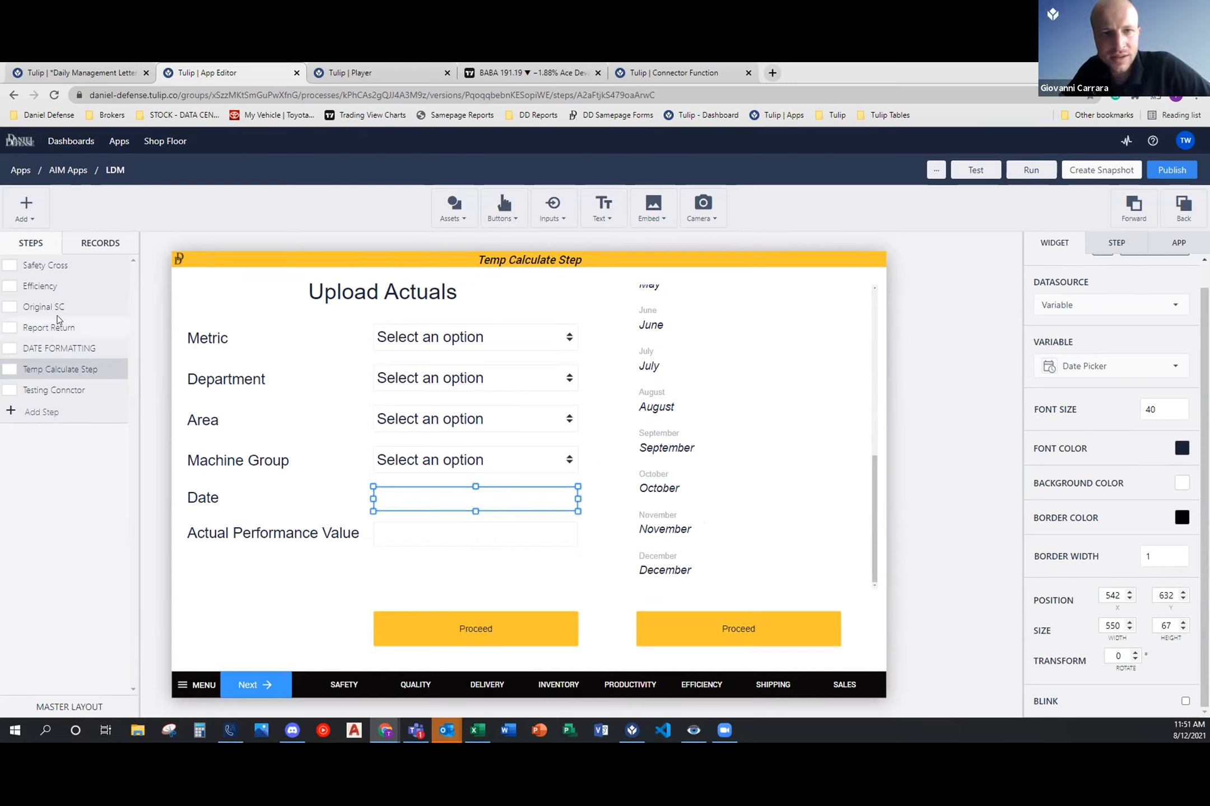
click(62, 287)
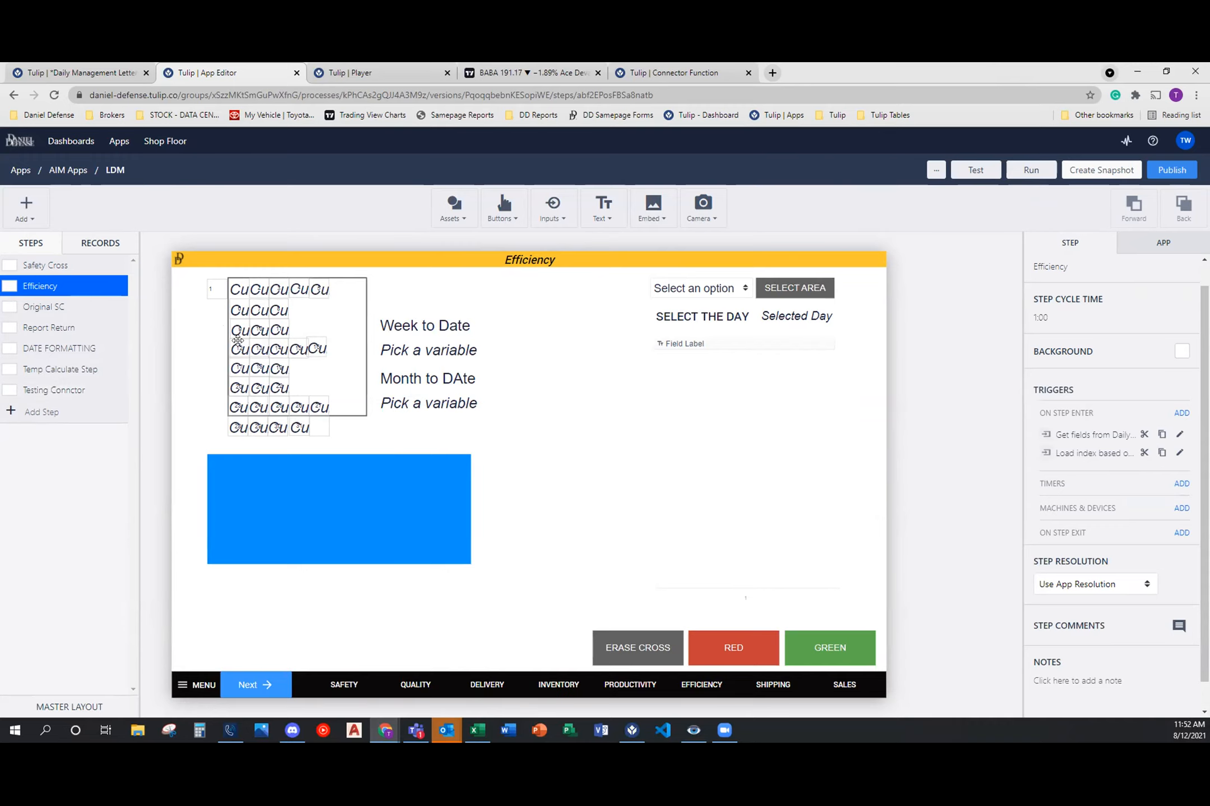
click(48, 390)
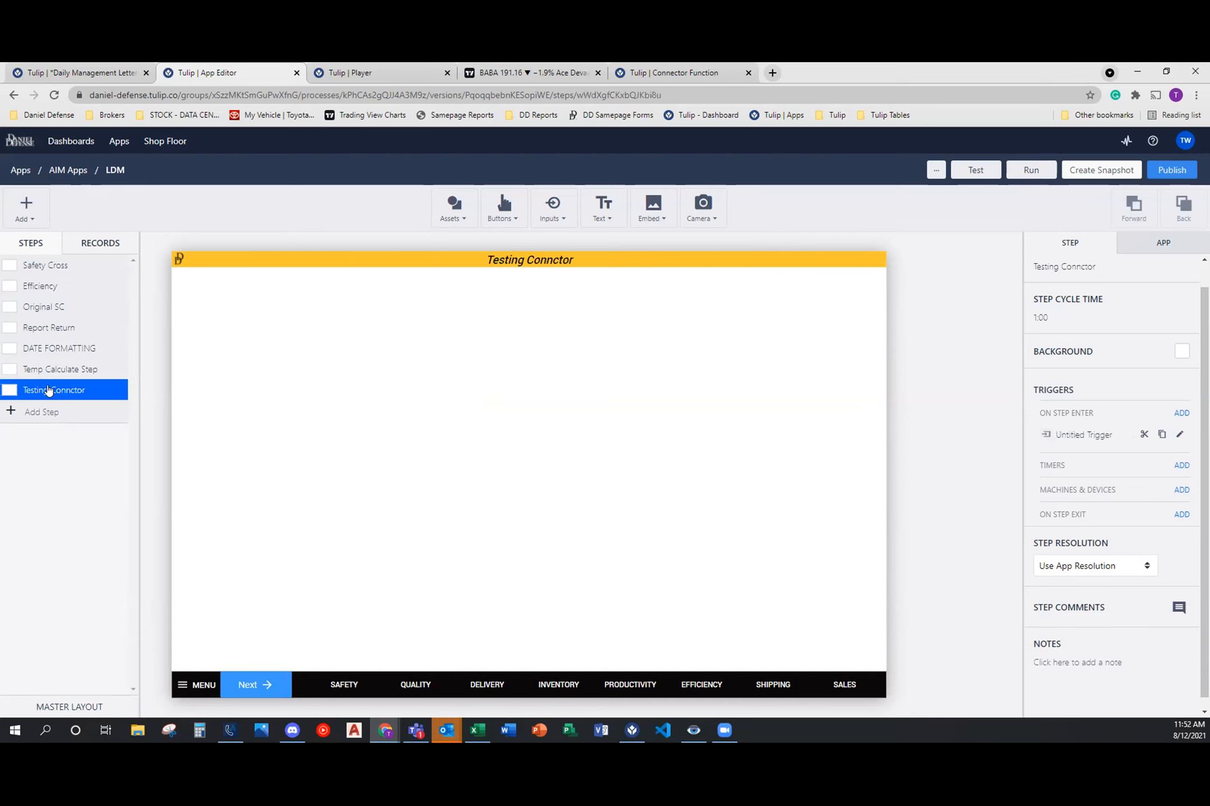
click(60, 370)
click(476, 498)
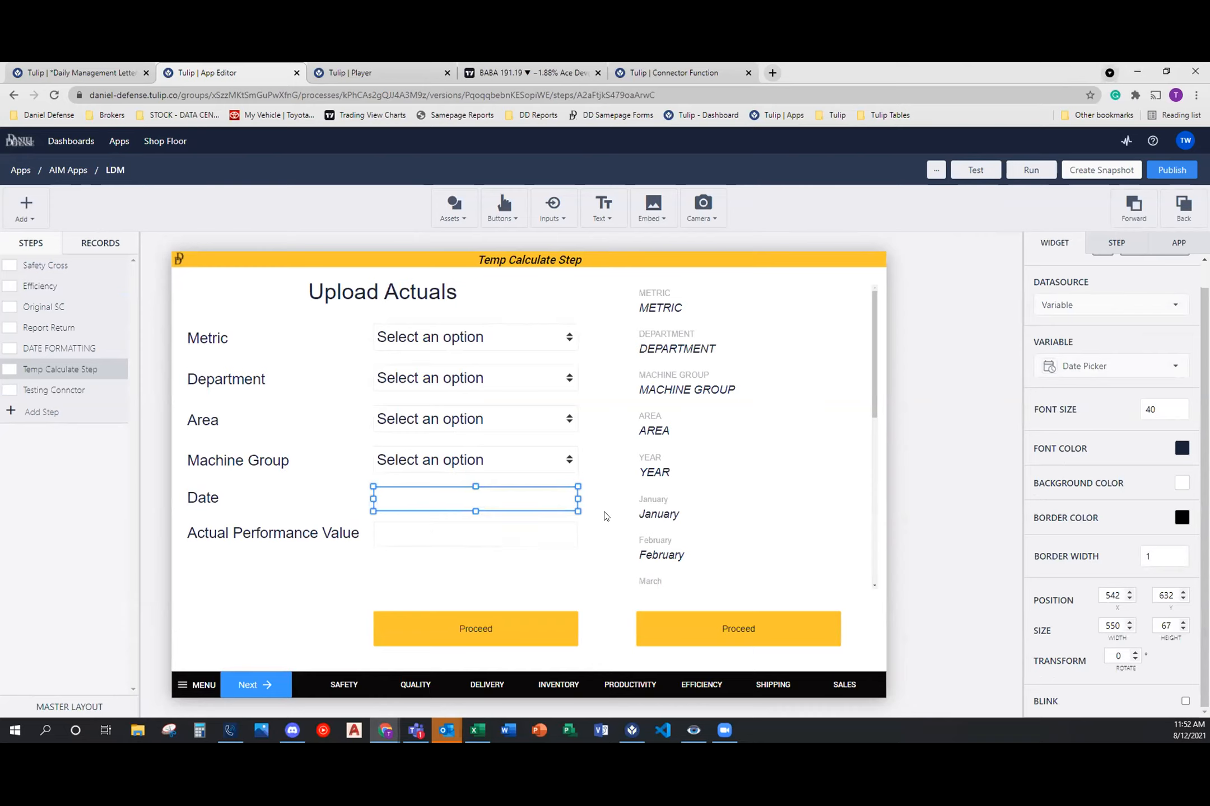
scroll(690, 416, down, 7)
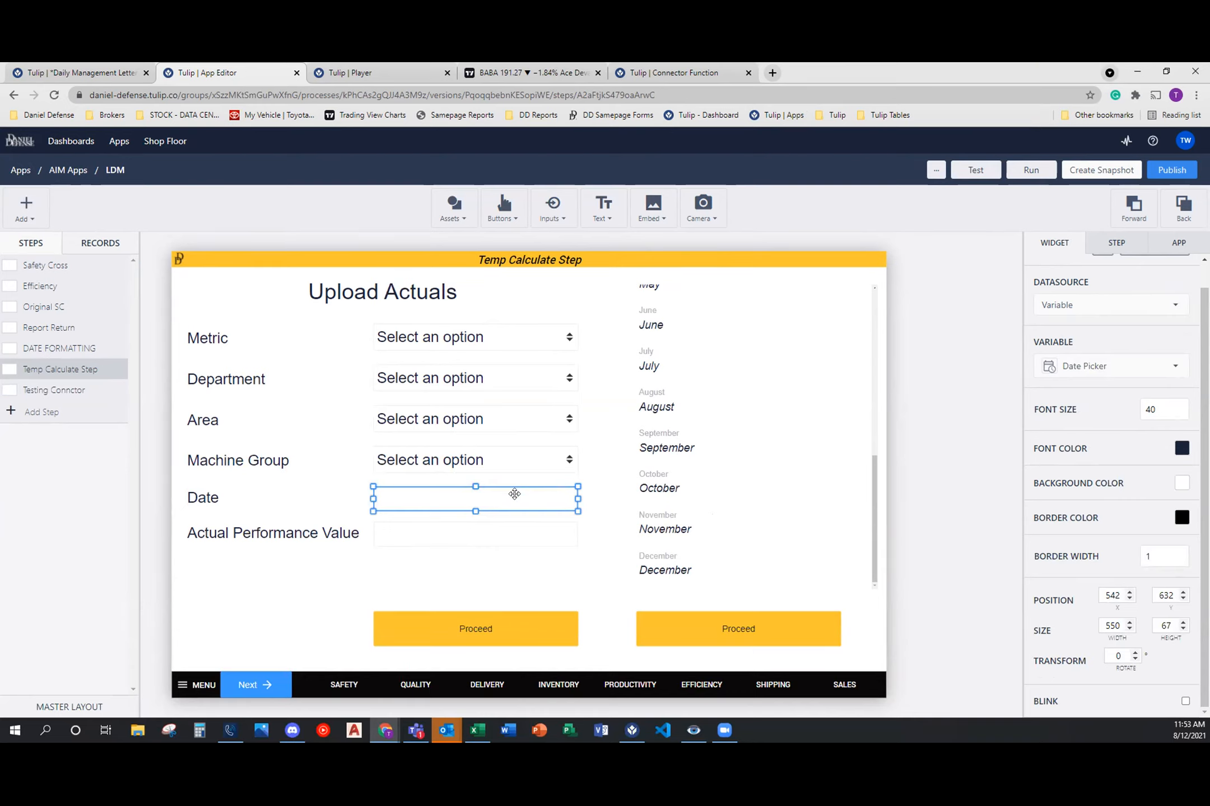
Step: Review the Format Date trigger on the Proceed button below the record display, and the fields of the Target record widget
click(669, 620)
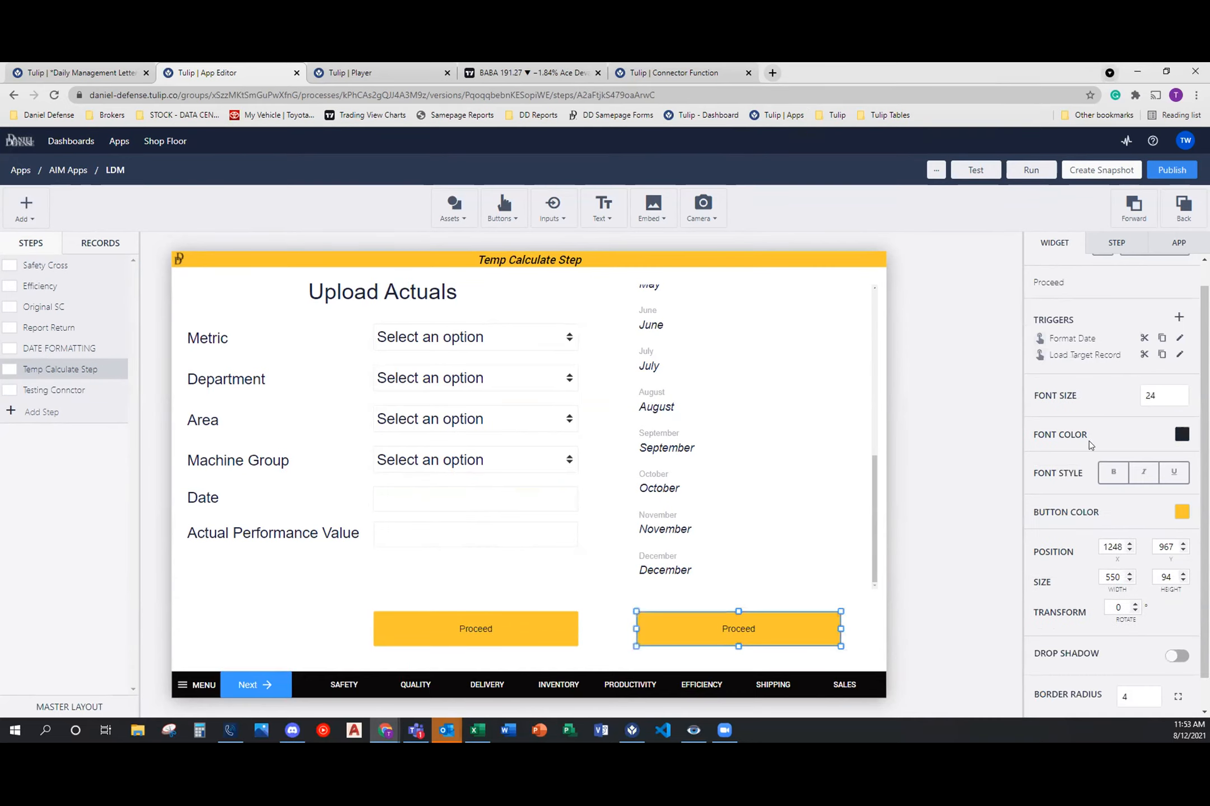
click(1180, 338)
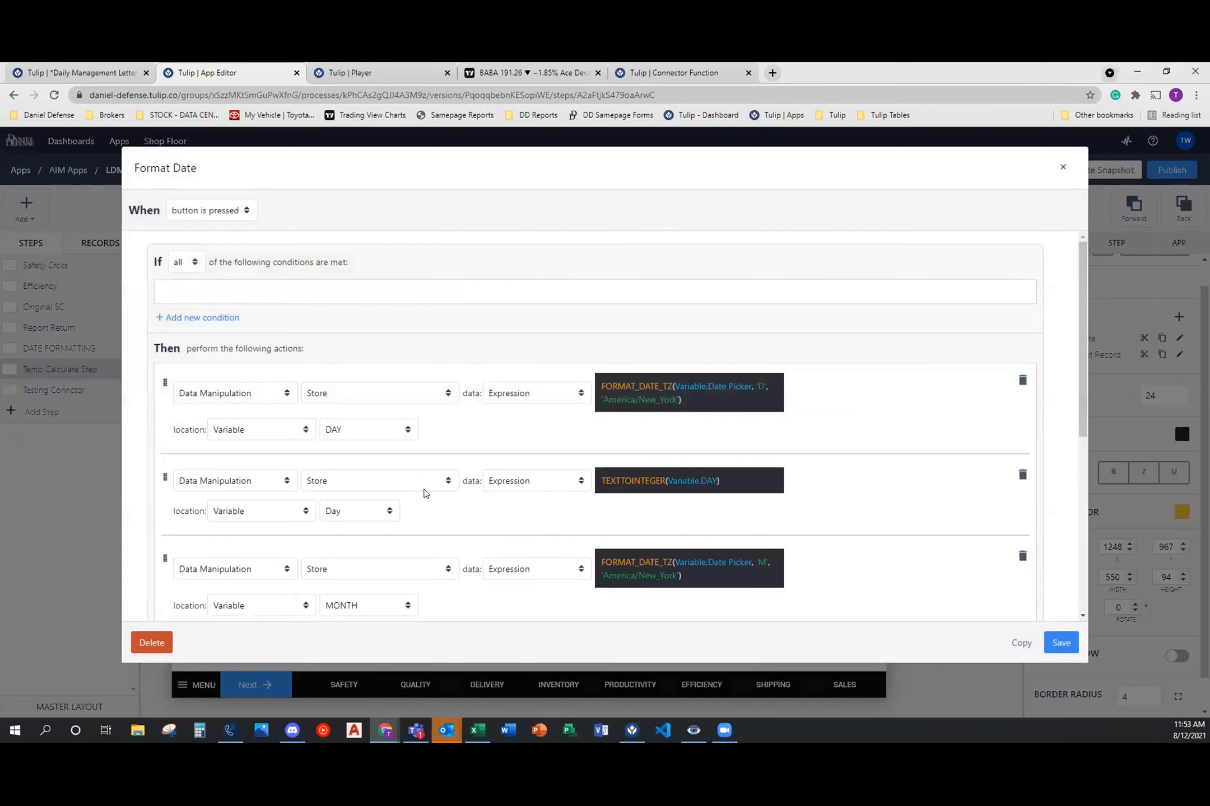
scroll(457, 485, down, 2)
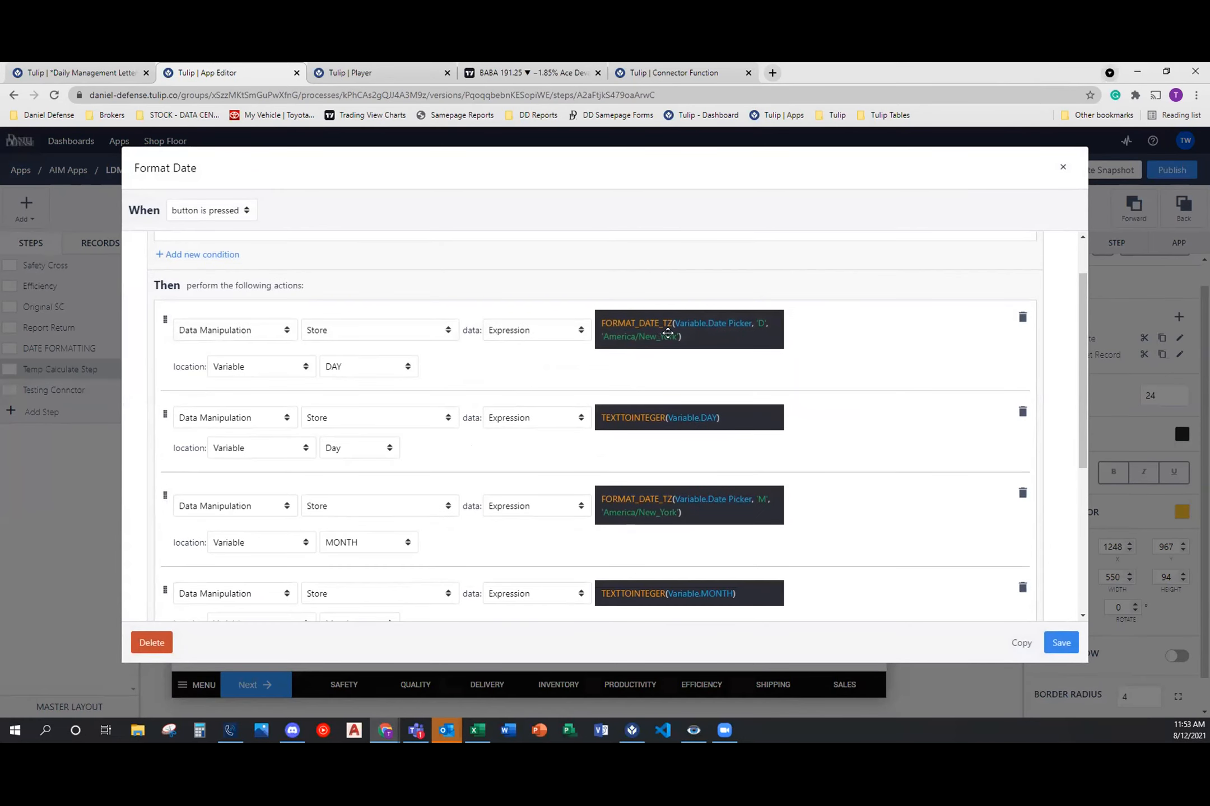
scroll(722, 480, down, 1)
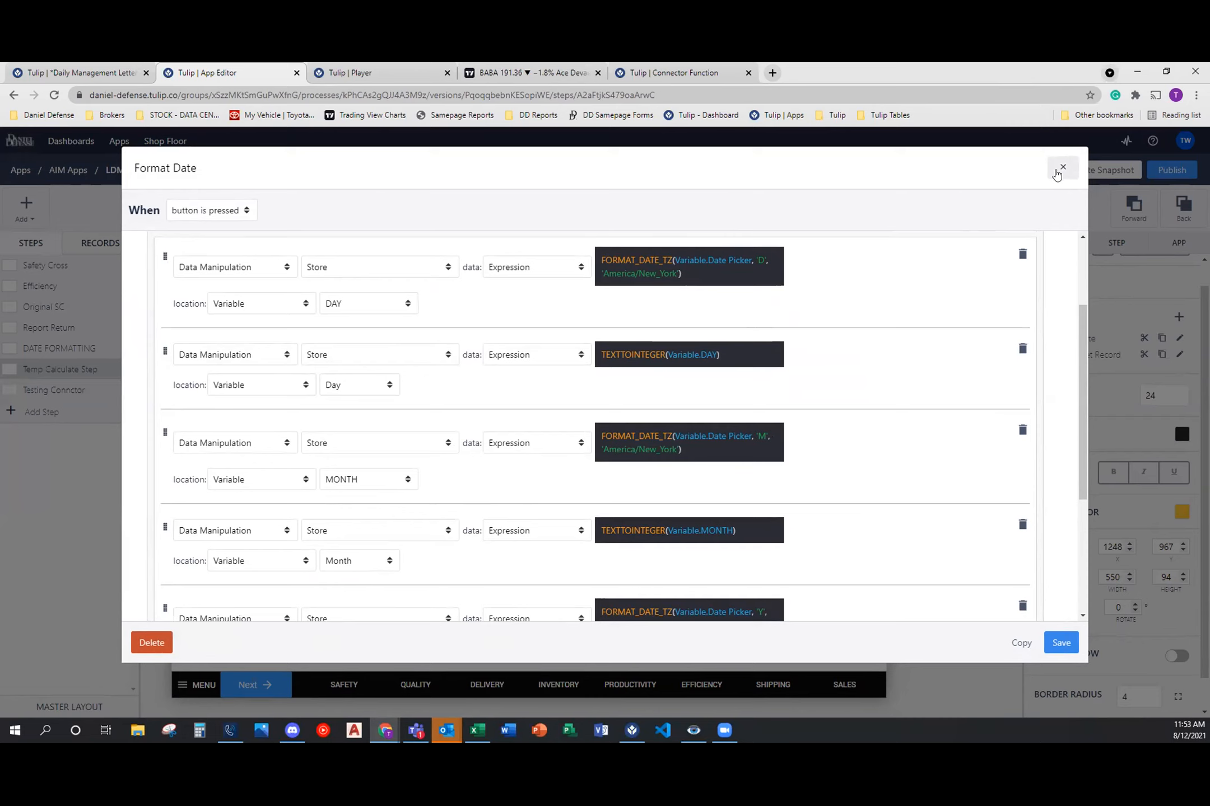
click(1055, 171)
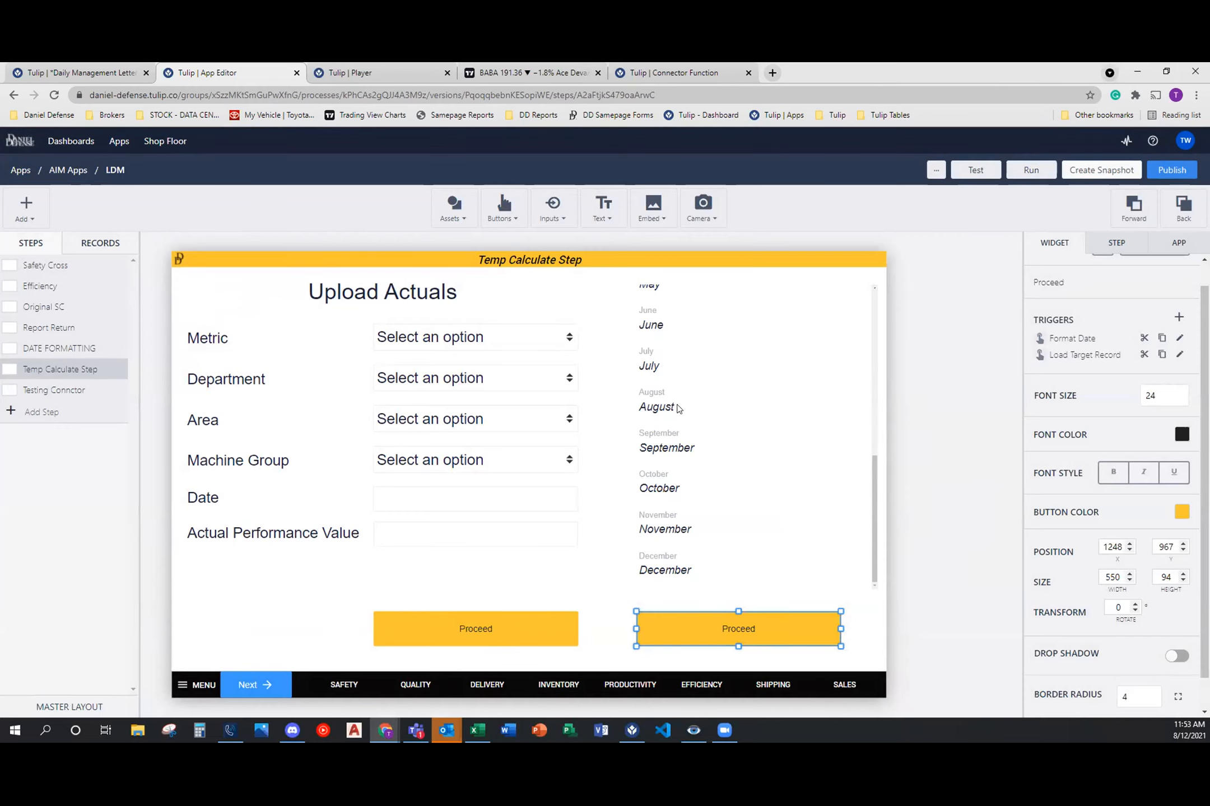
click(678, 407)
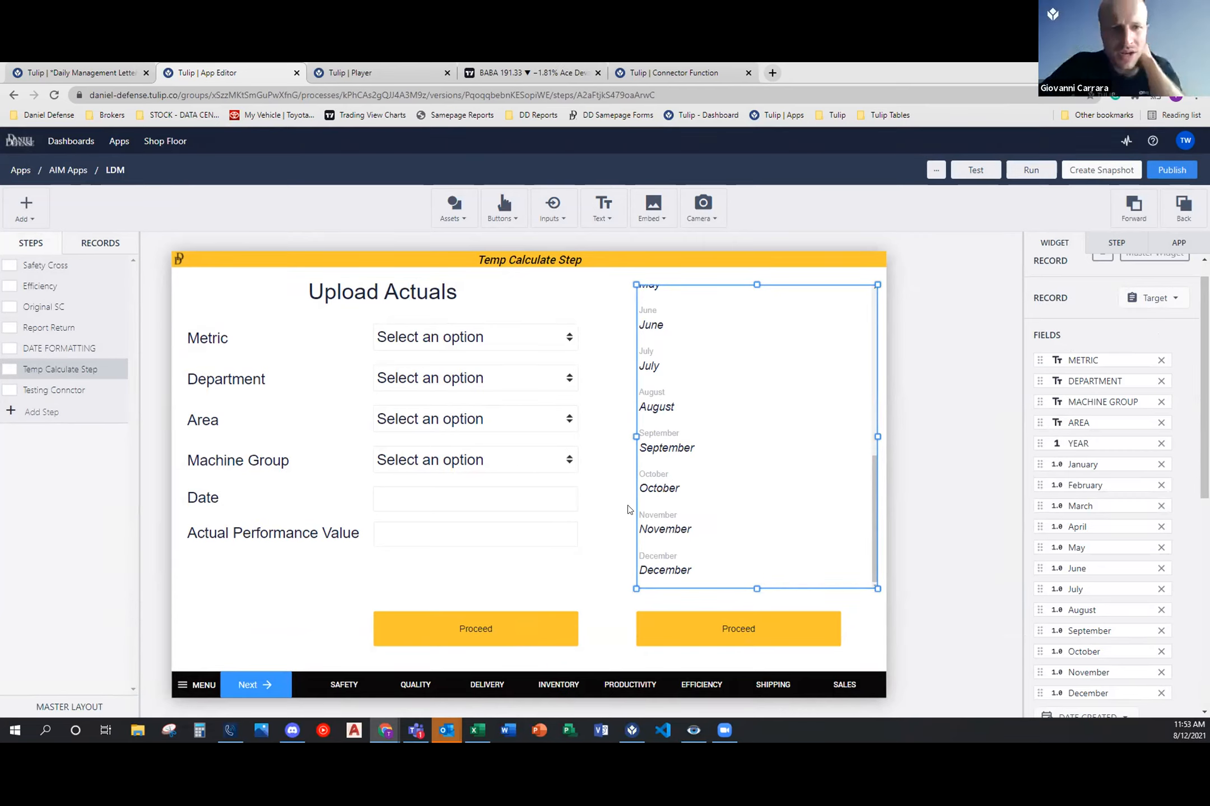
click(750, 630)
click(1177, 338)
click(190, 401)
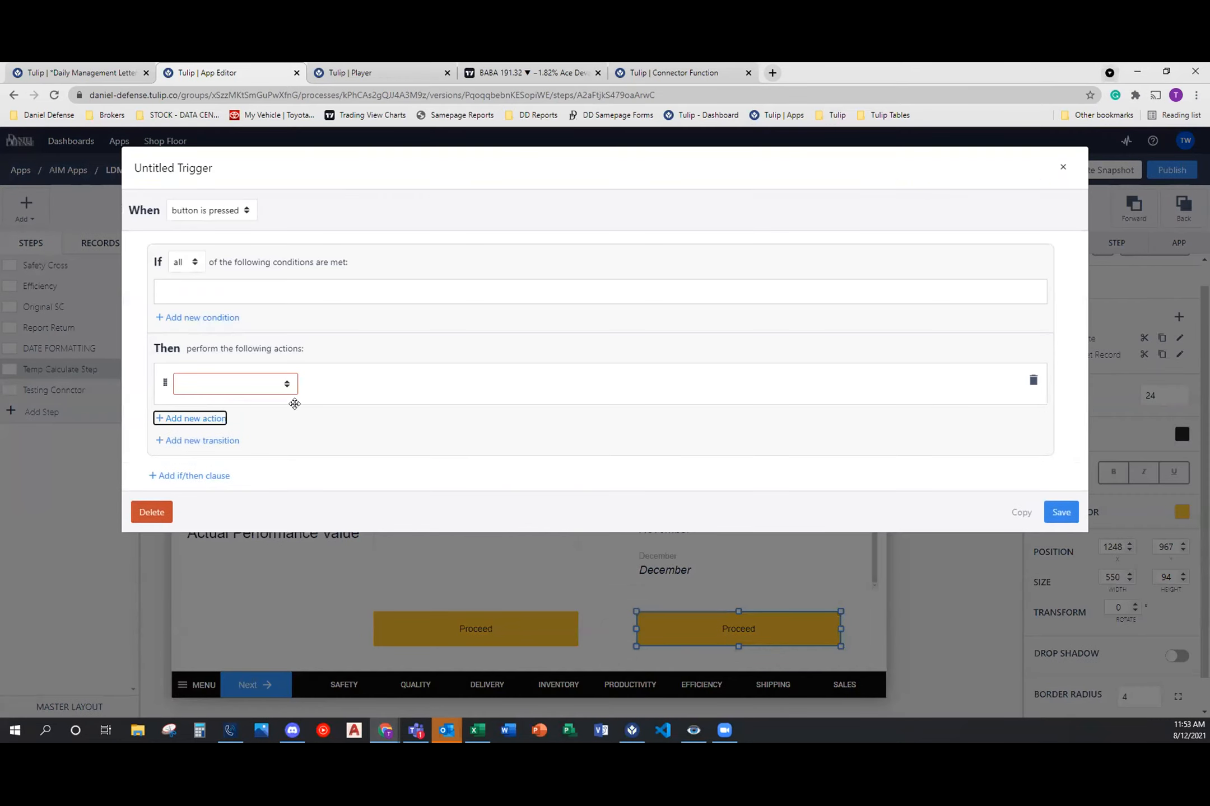
click(283, 390)
click(243, 439)
click(370, 384)
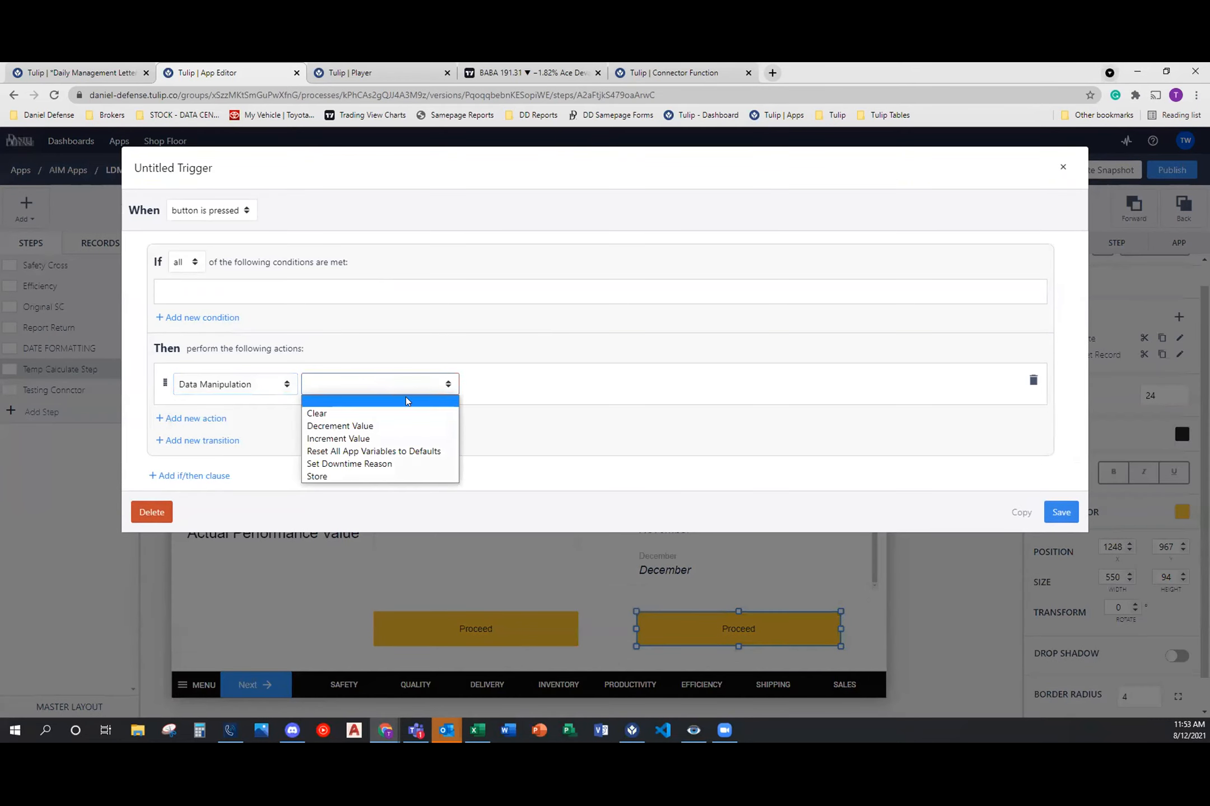
click(411, 476)
click(546, 384)
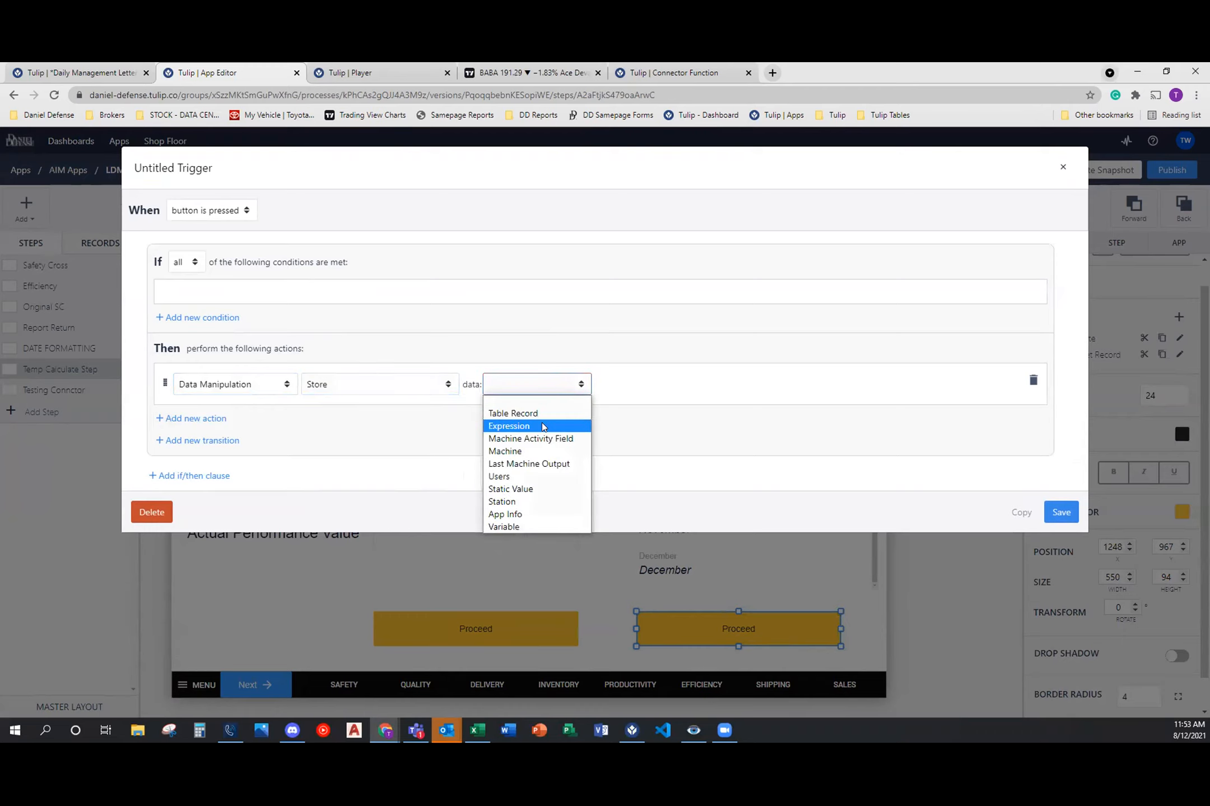
click(518, 413)
click(633, 392)
click(612, 438)
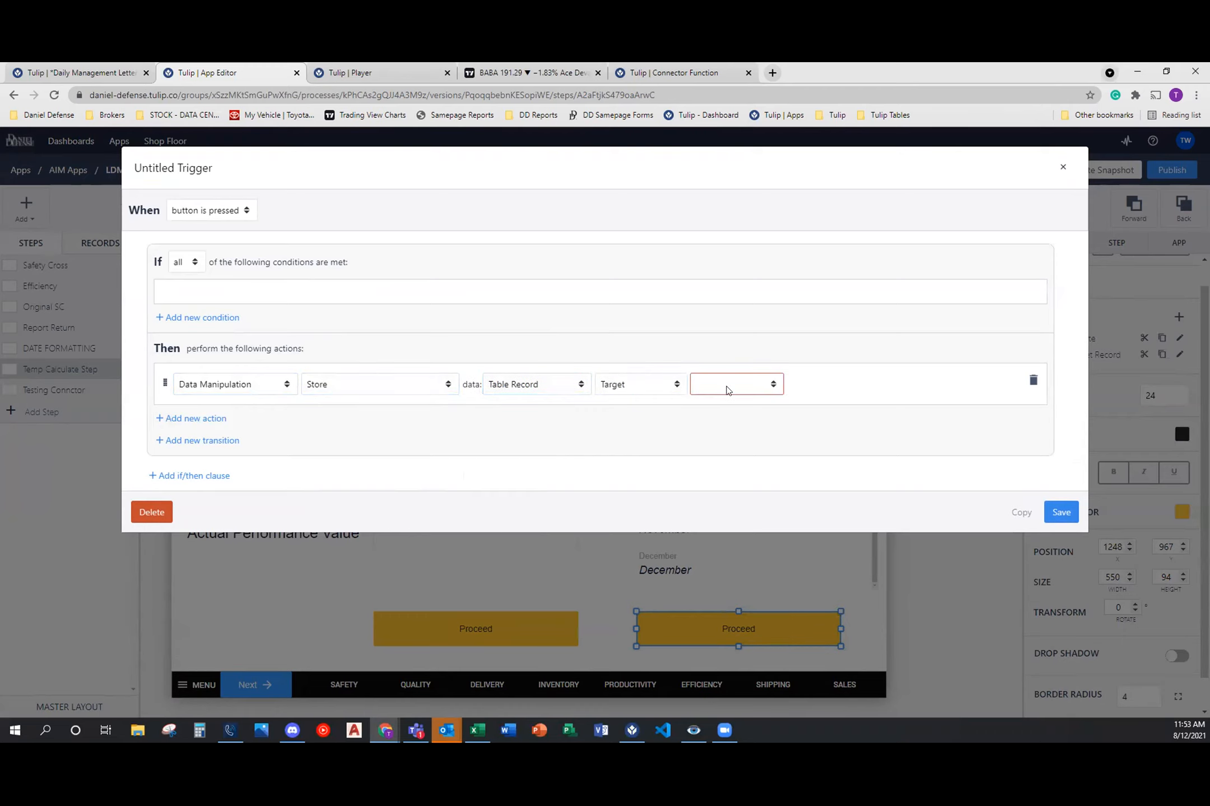
click(725, 386)
click(751, 590)
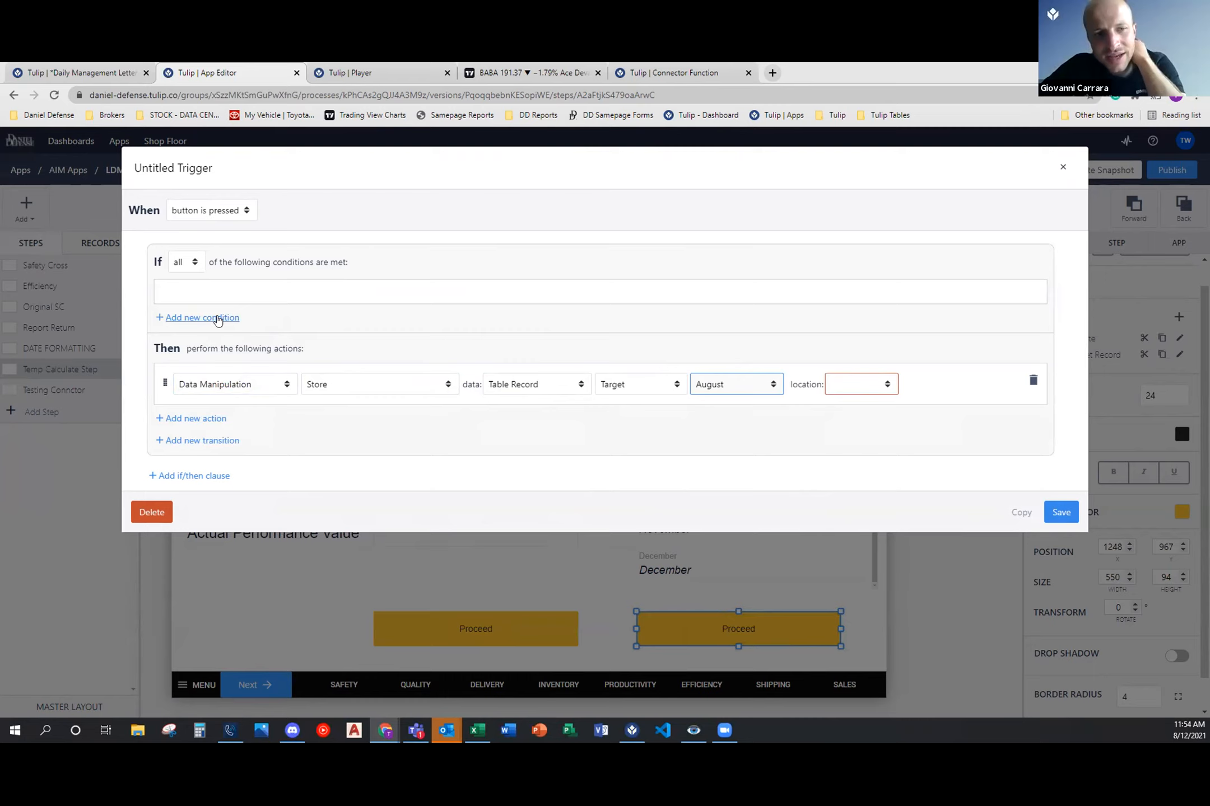
click(218, 318)
click(274, 302)
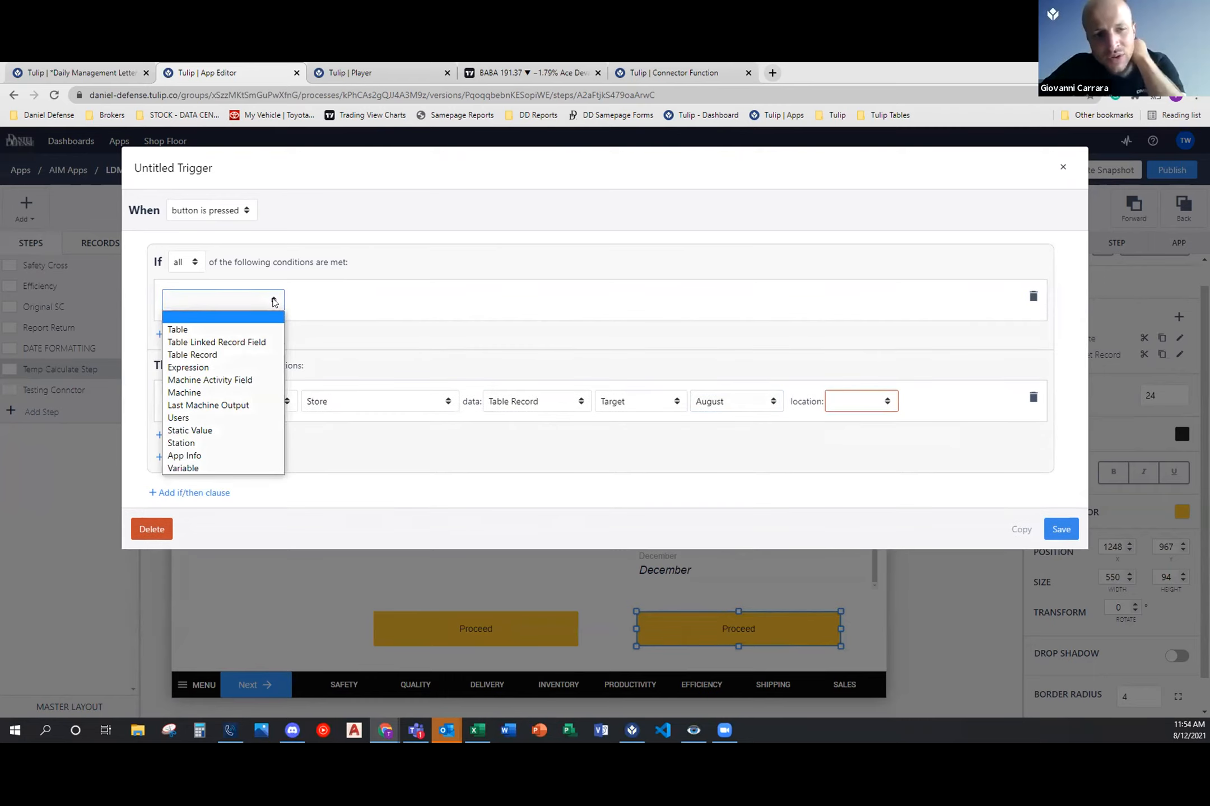
click(274, 301)
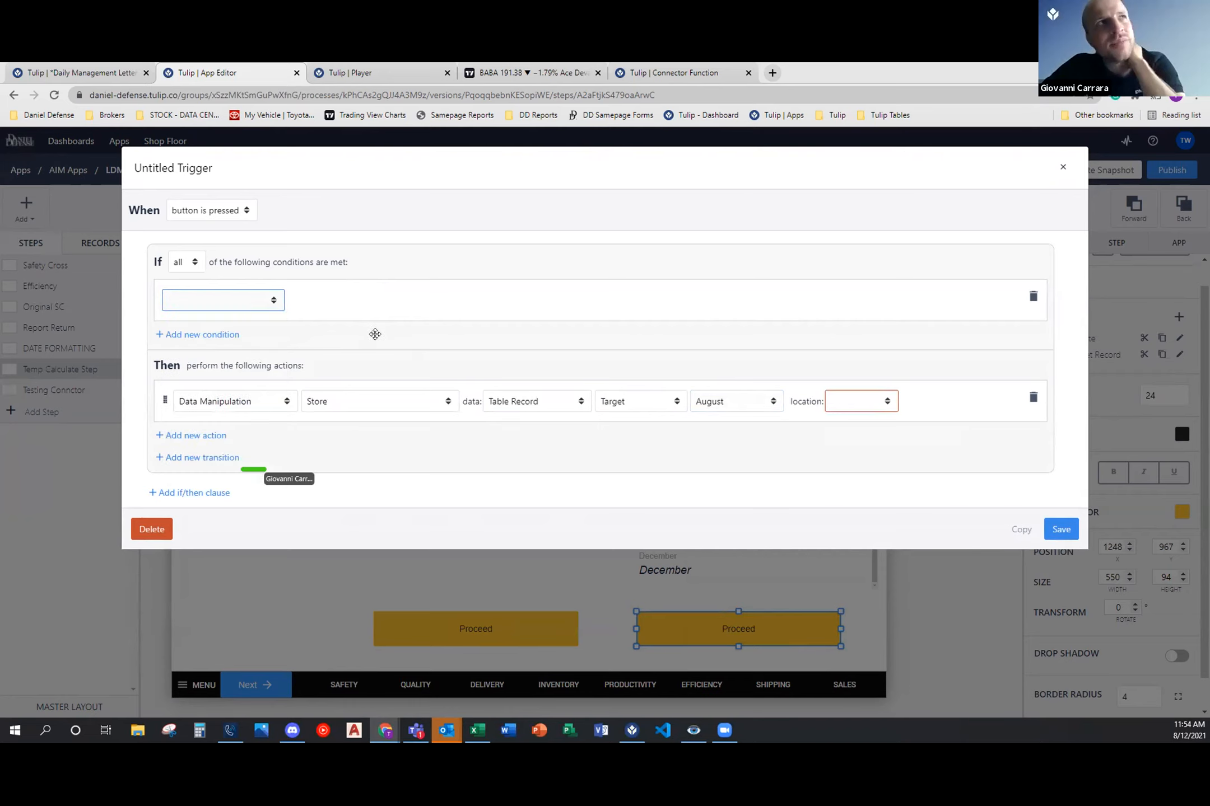
click(1062, 166)
click(722, 259)
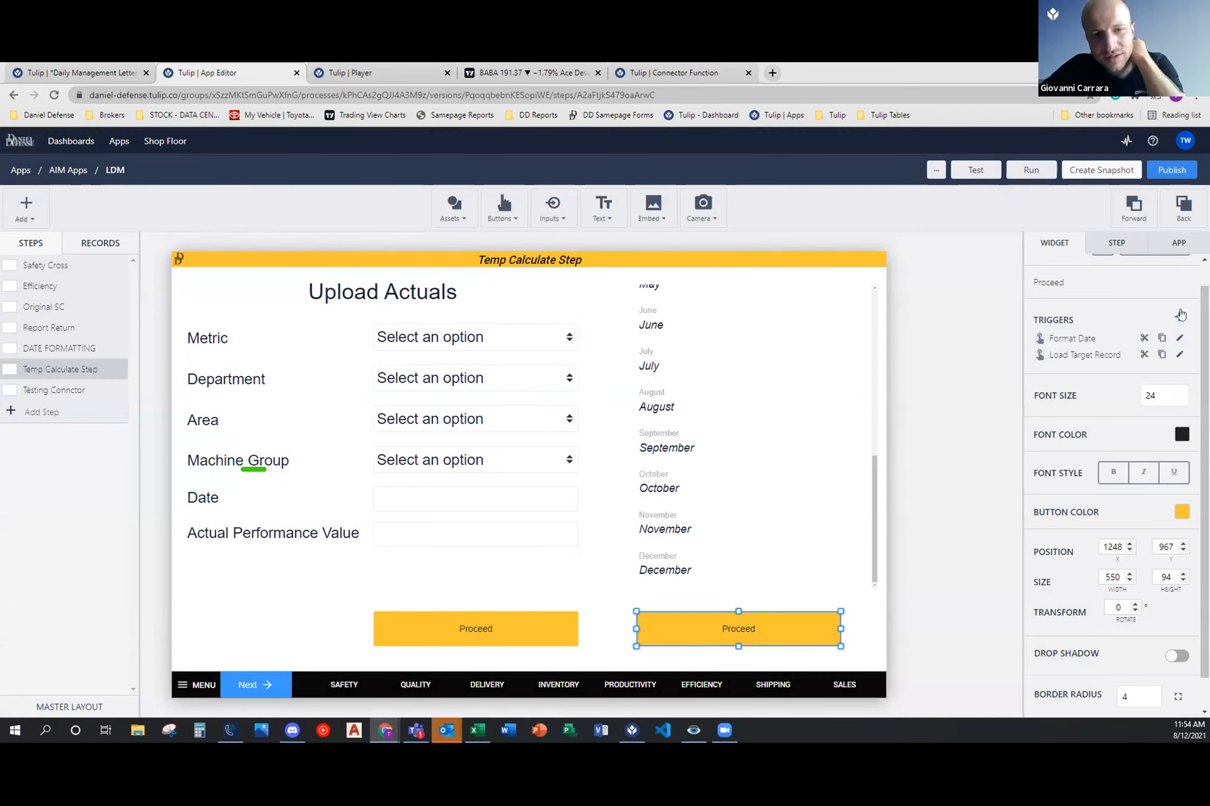
Step: Check which variables the Format Date trigger stores the month in
click(1179, 338)
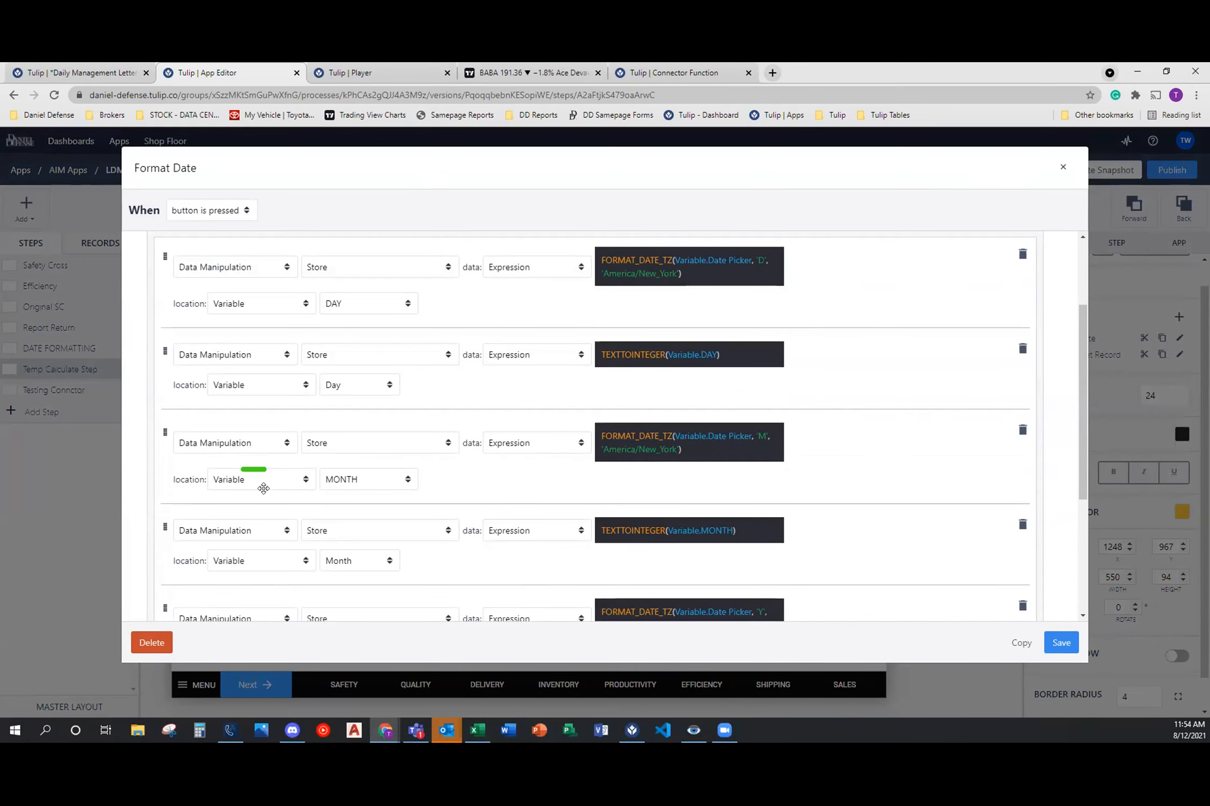
scroll(375, 543, down, 1)
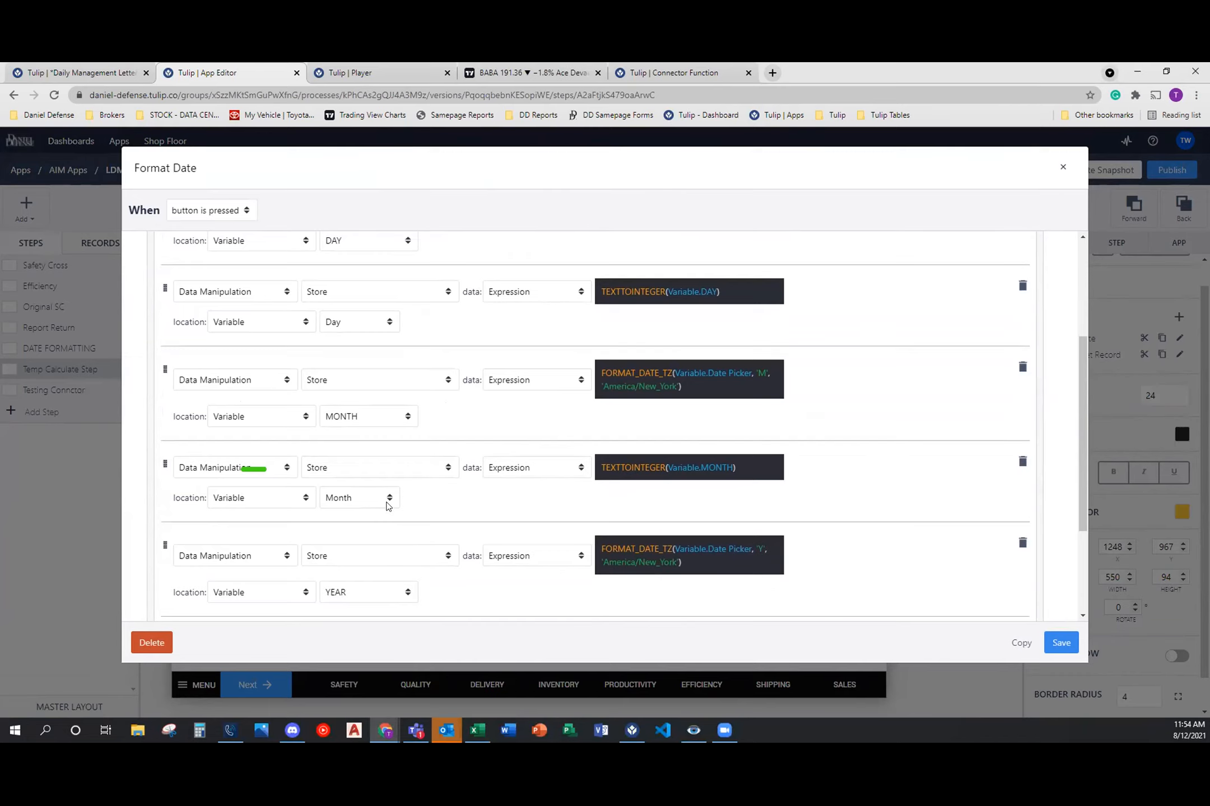
click(1063, 168)
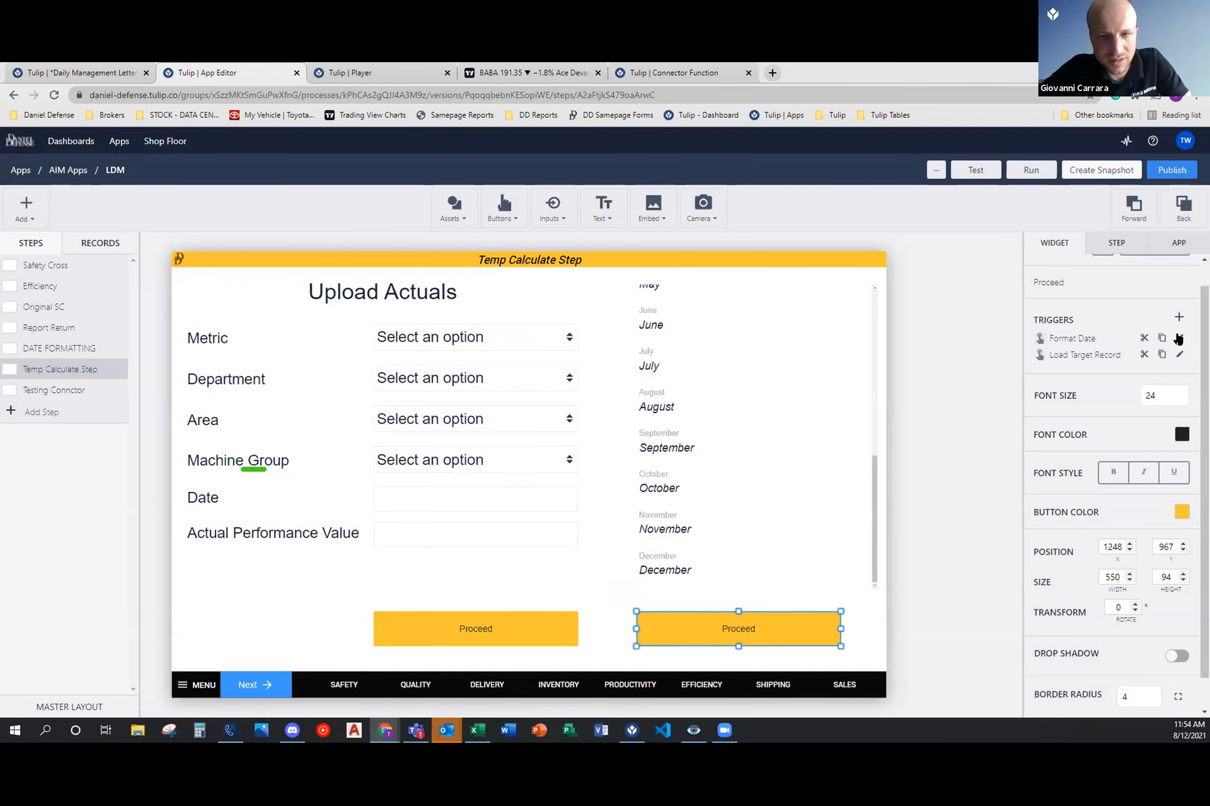
Step: Add a new trigger to the selected Proceed button with an If condition based on the variable Month
click(1178, 317)
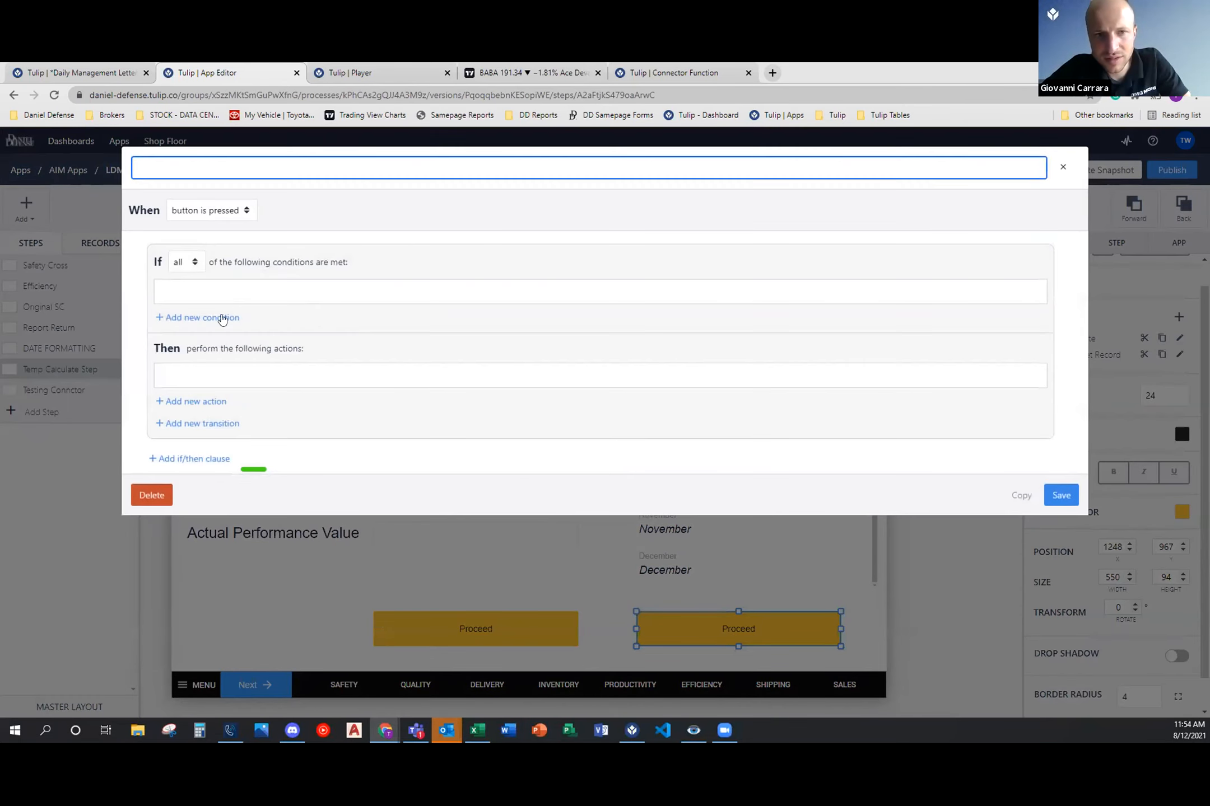
click(223, 319)
click(224, 302)
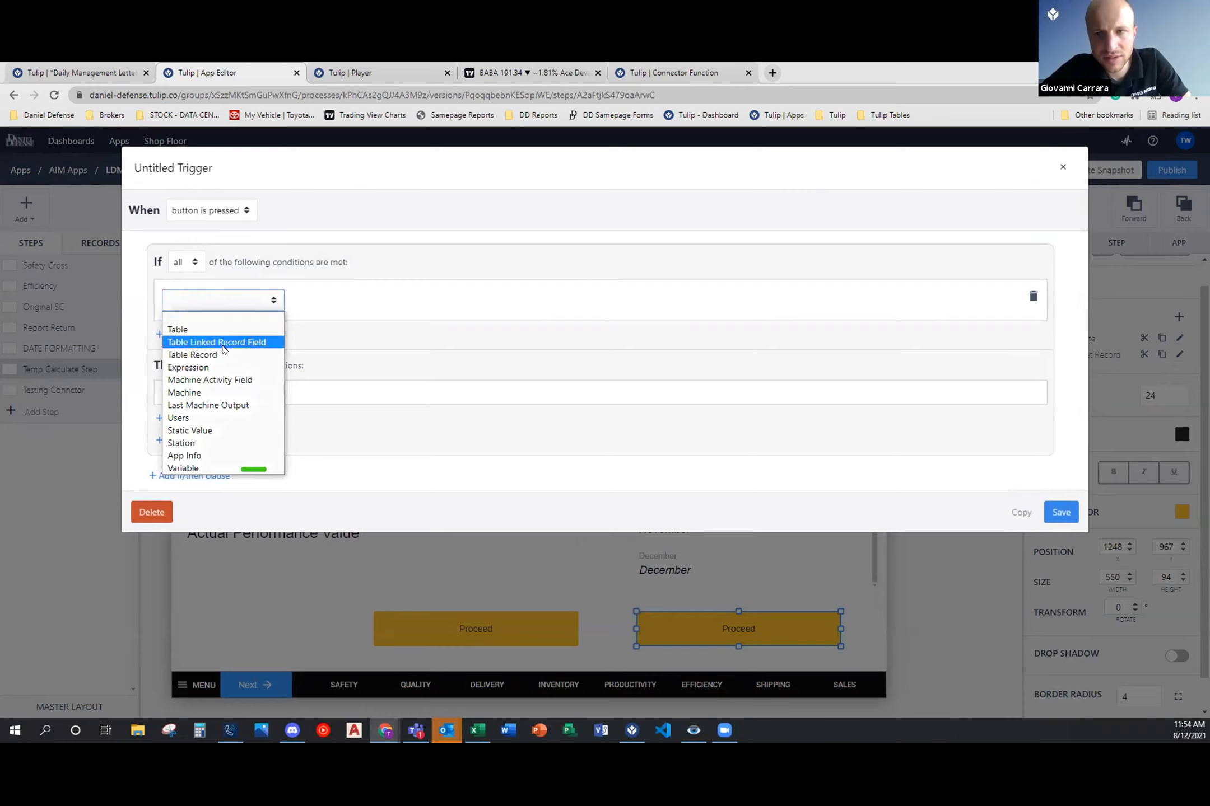
click(229, 467)
click(372, 301)
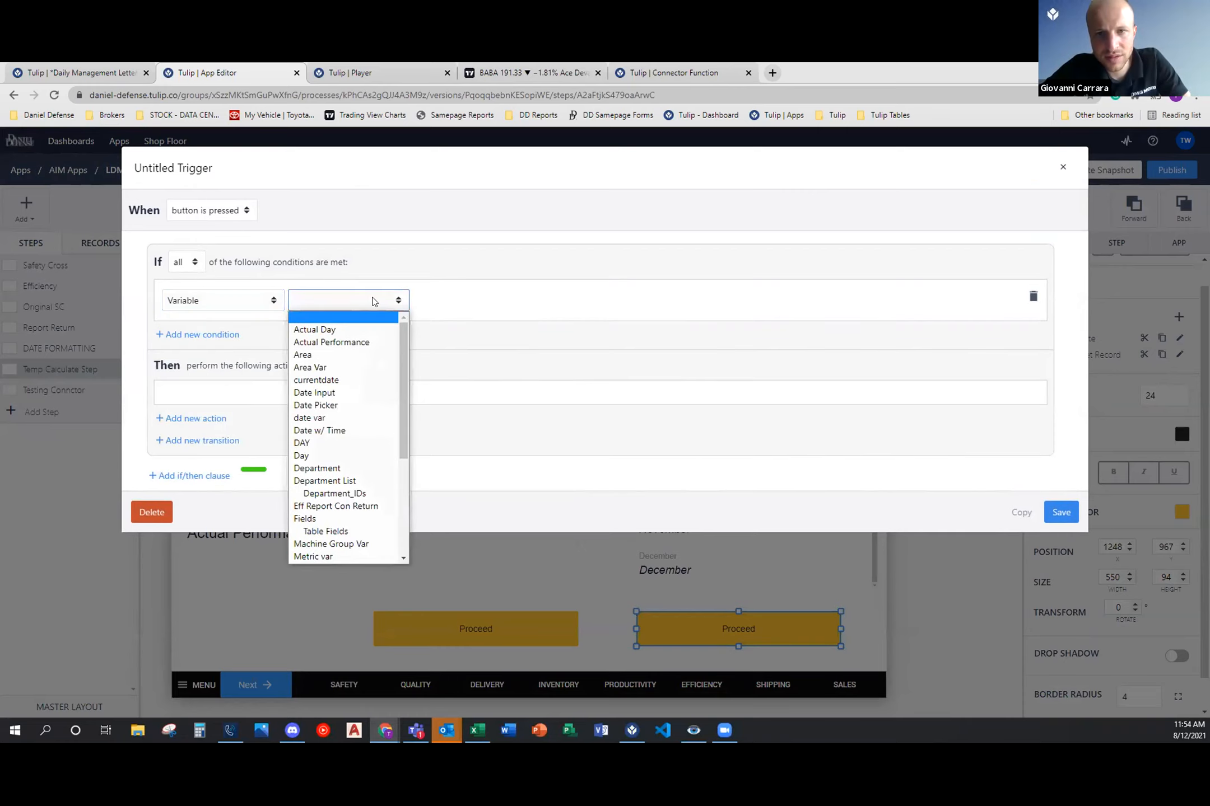
scroll(330, 504, down, 3)
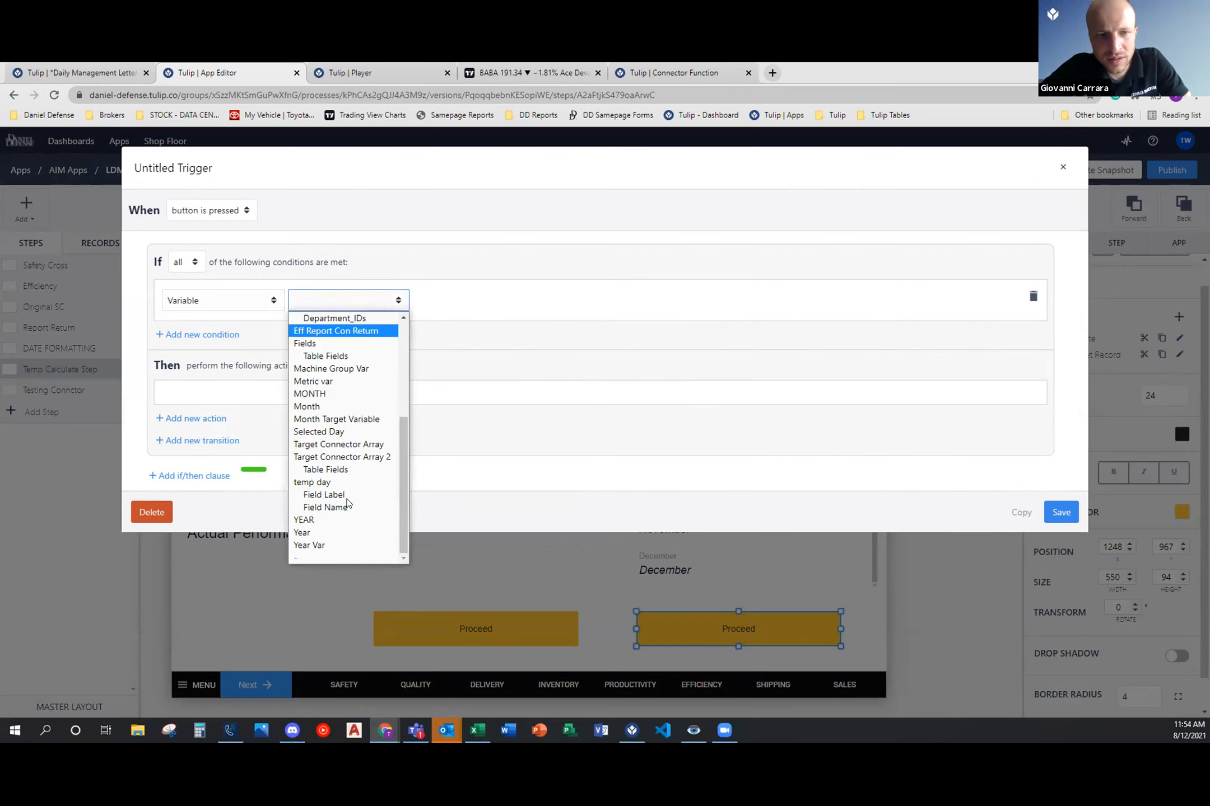
click(327, 408)
Step: Complete the If condition so that Month equals the static integer value 1
click(476, 297)
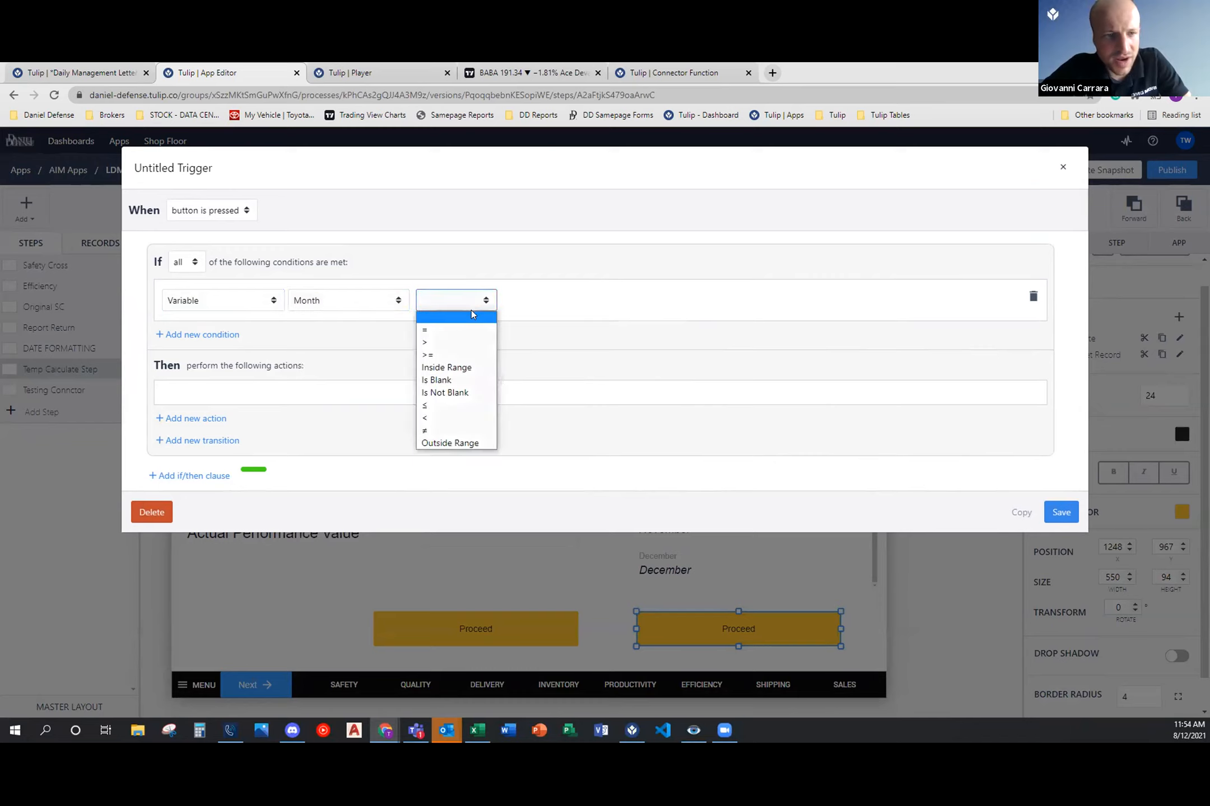
click(469, 330)
click(566, 296)
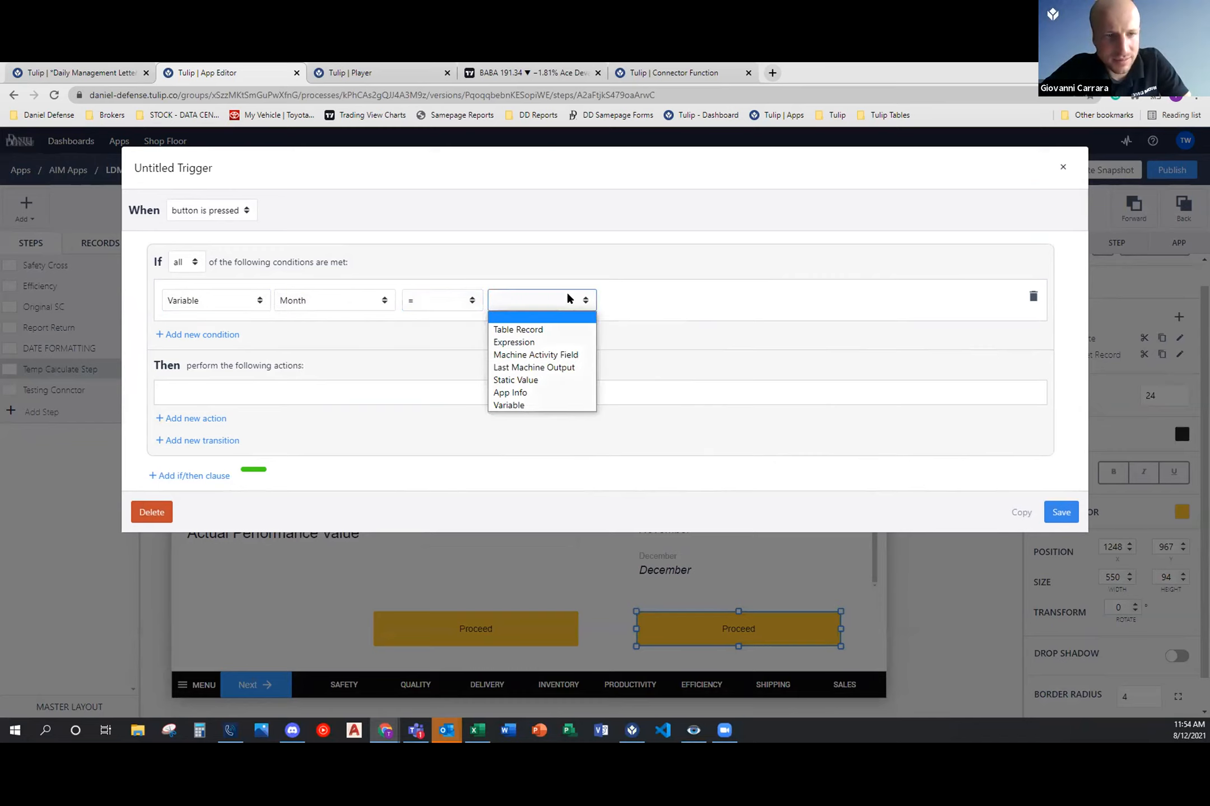
click(541, 380)
click(645, 300)
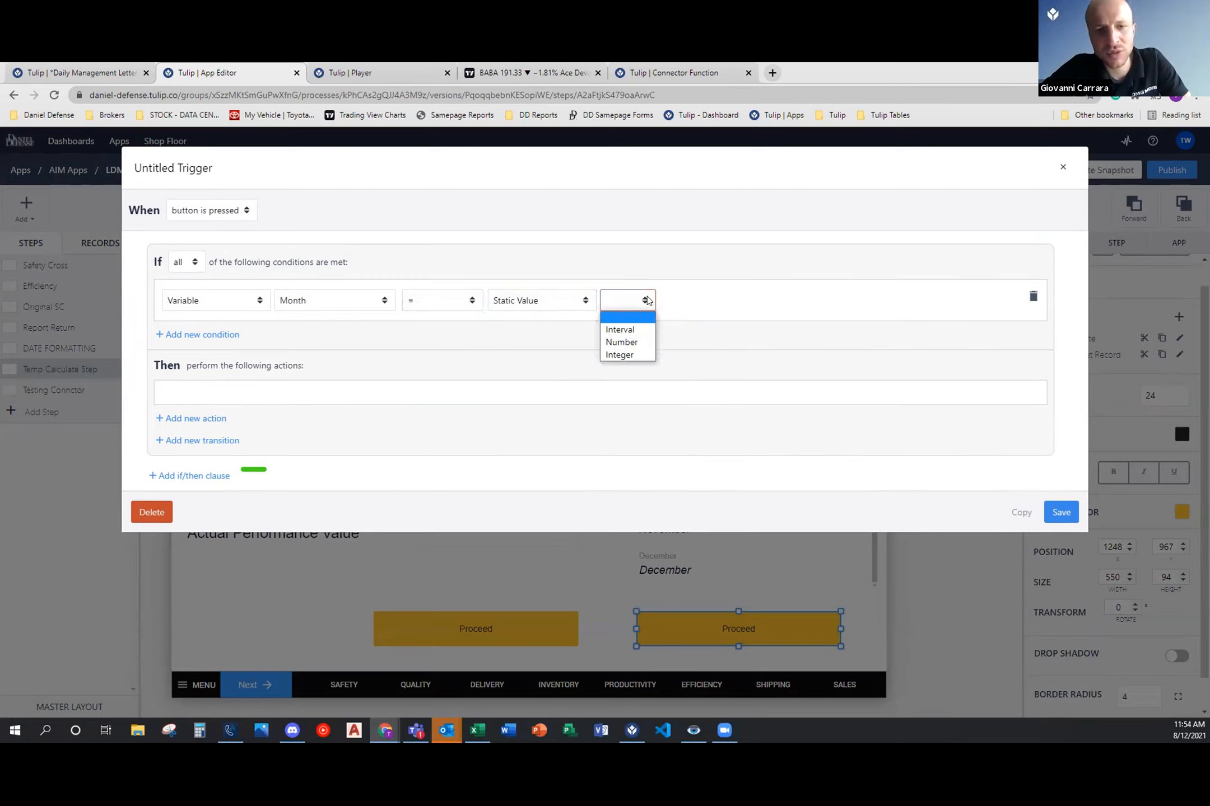
click(639, 353)
click(692, 303)
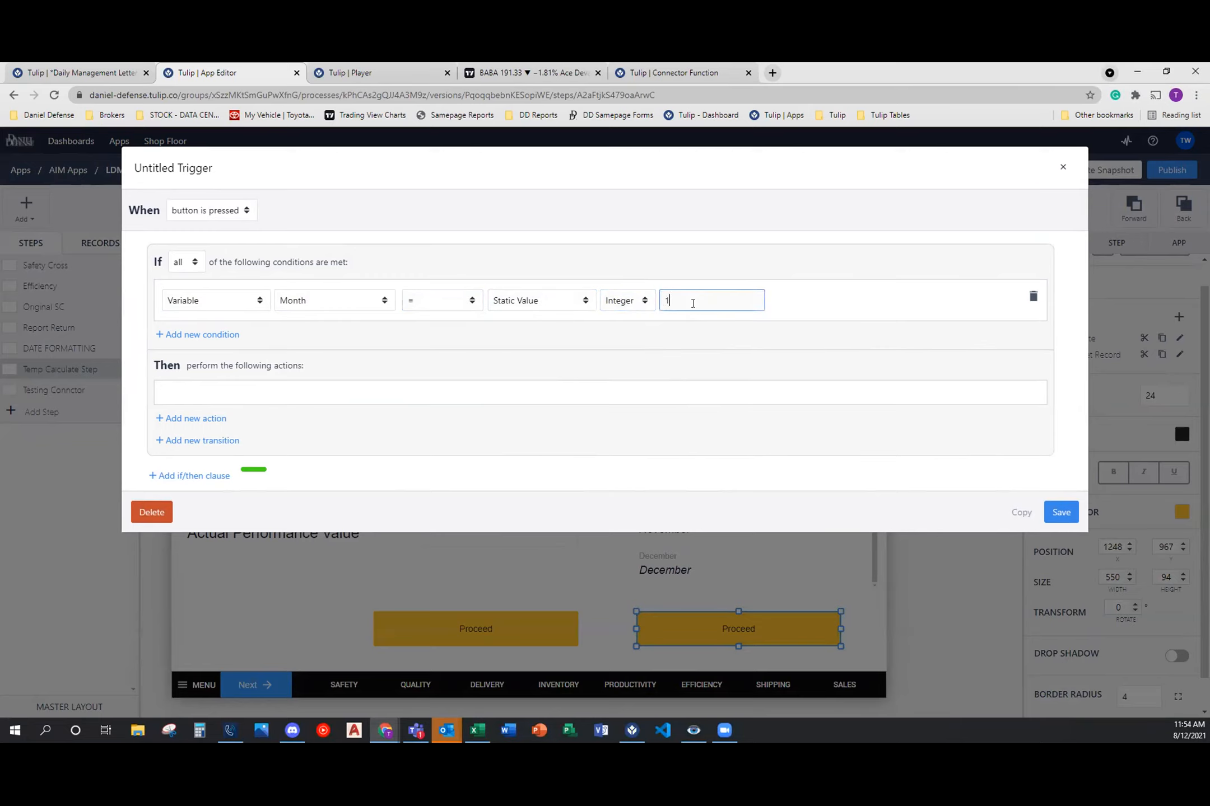
click(769, 327)
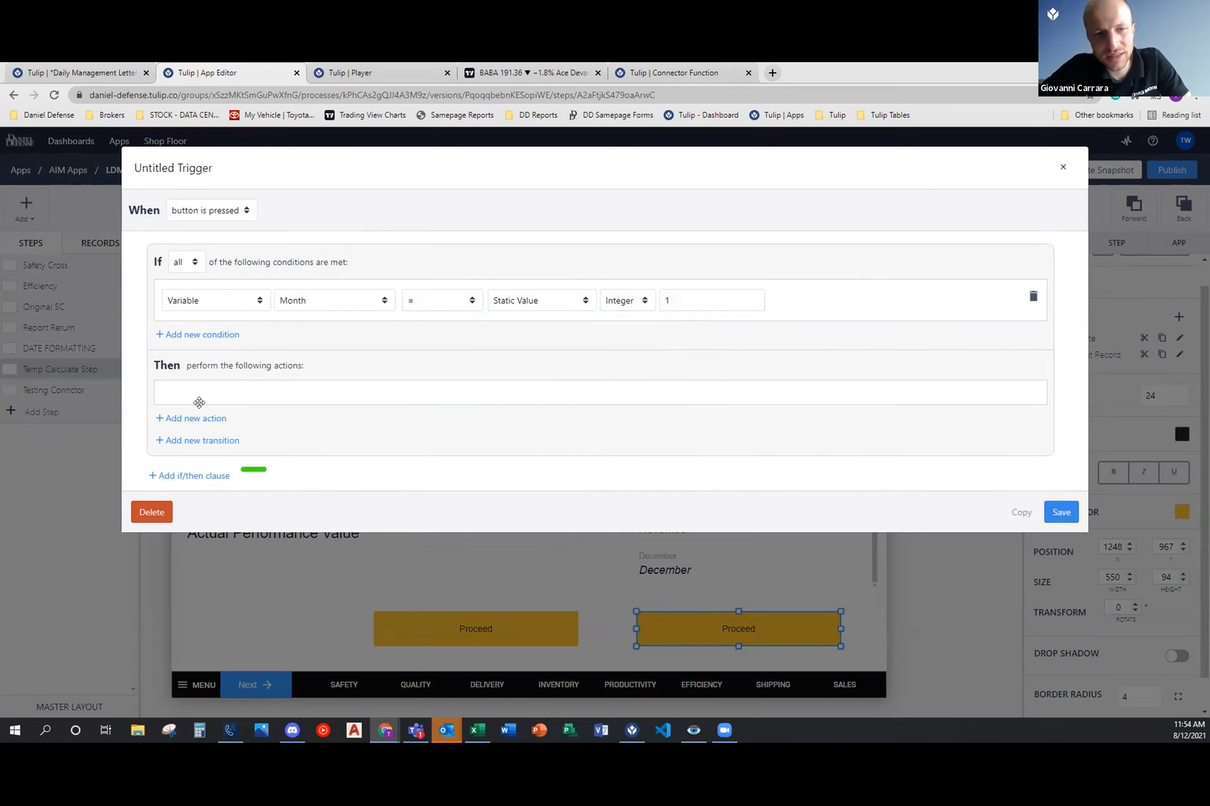
Step: Add a Data Manipulation Store action that takes its data from the Target table record's January field
click(199, 418)
click(263, 405)
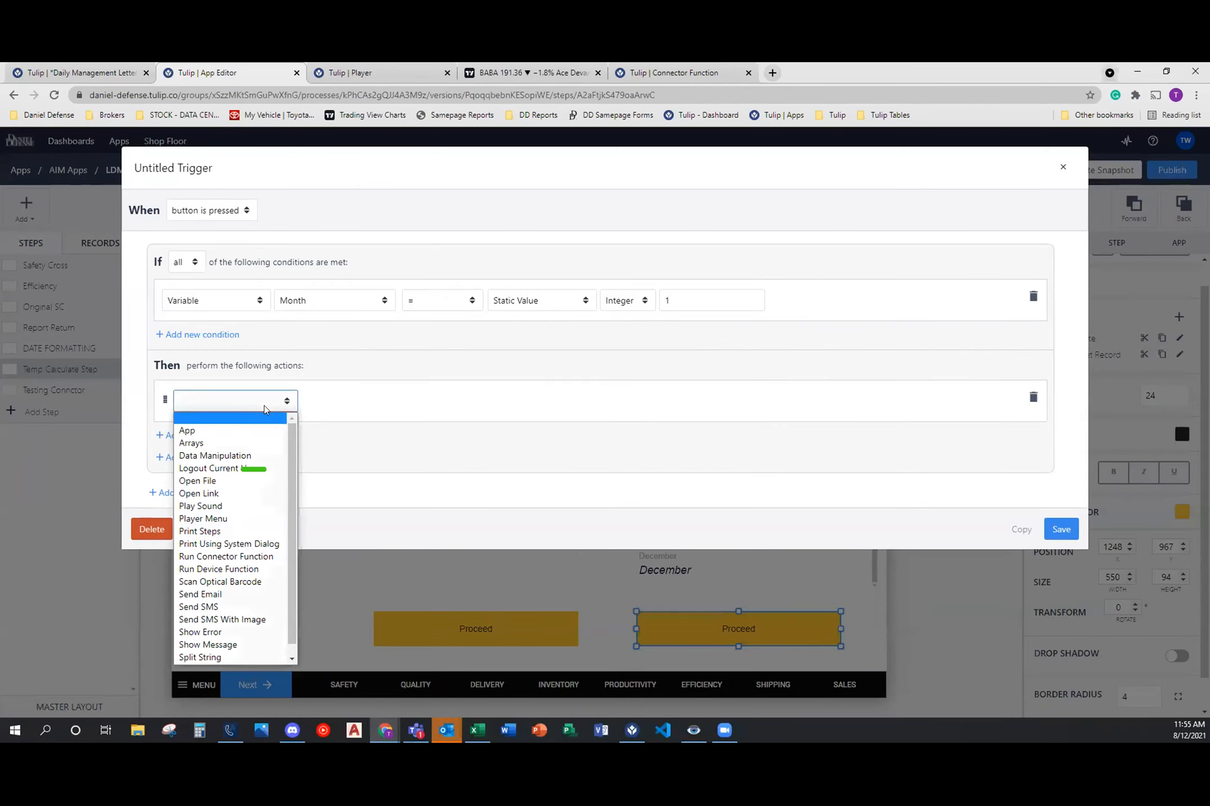
click(215, 455)
click(337, 401)
click(361, 492)
click(524, 401)
click(512, 428)
click(638, 401)
click(616, 455)
click(734, 398)
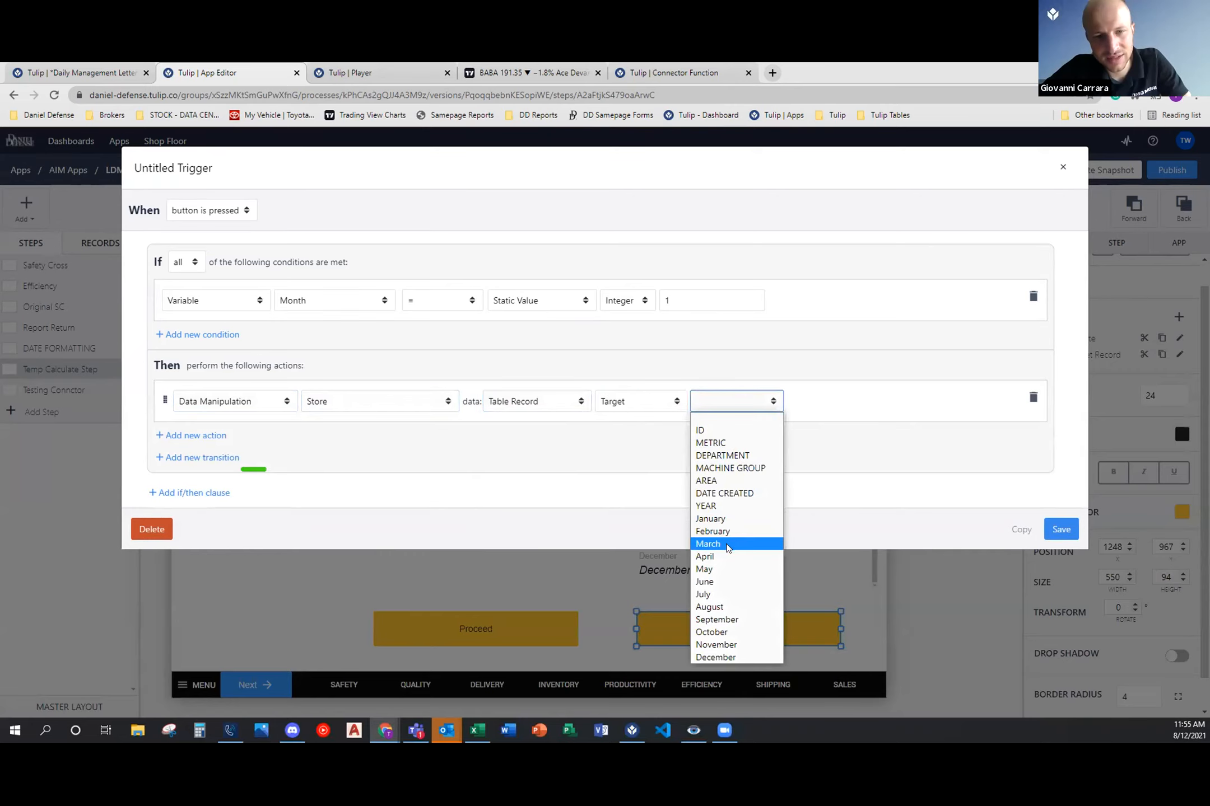
click(713, 519)
Step: Set the Store action's location to the Target table record's January field
click(862, 402)
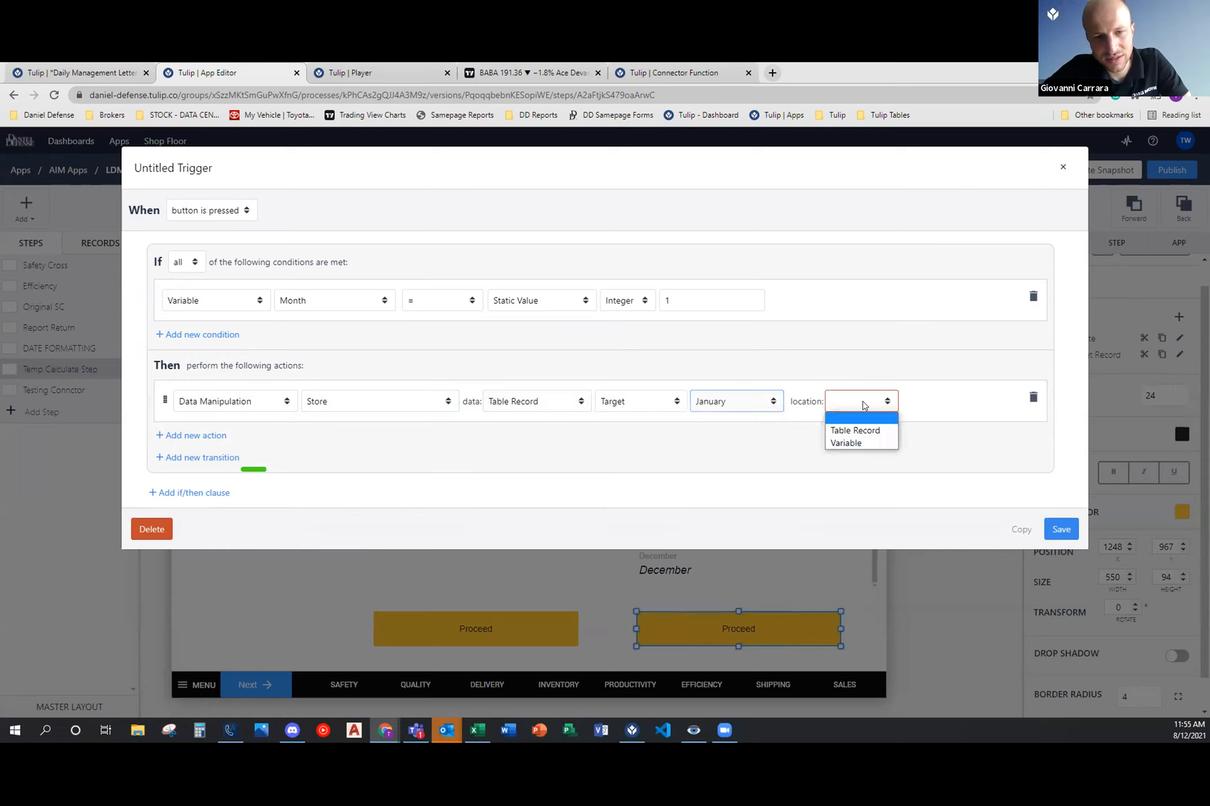
click(868, 430)
click(944, 400)
click(949, 442)
click(412, 429)
click(399, 459)
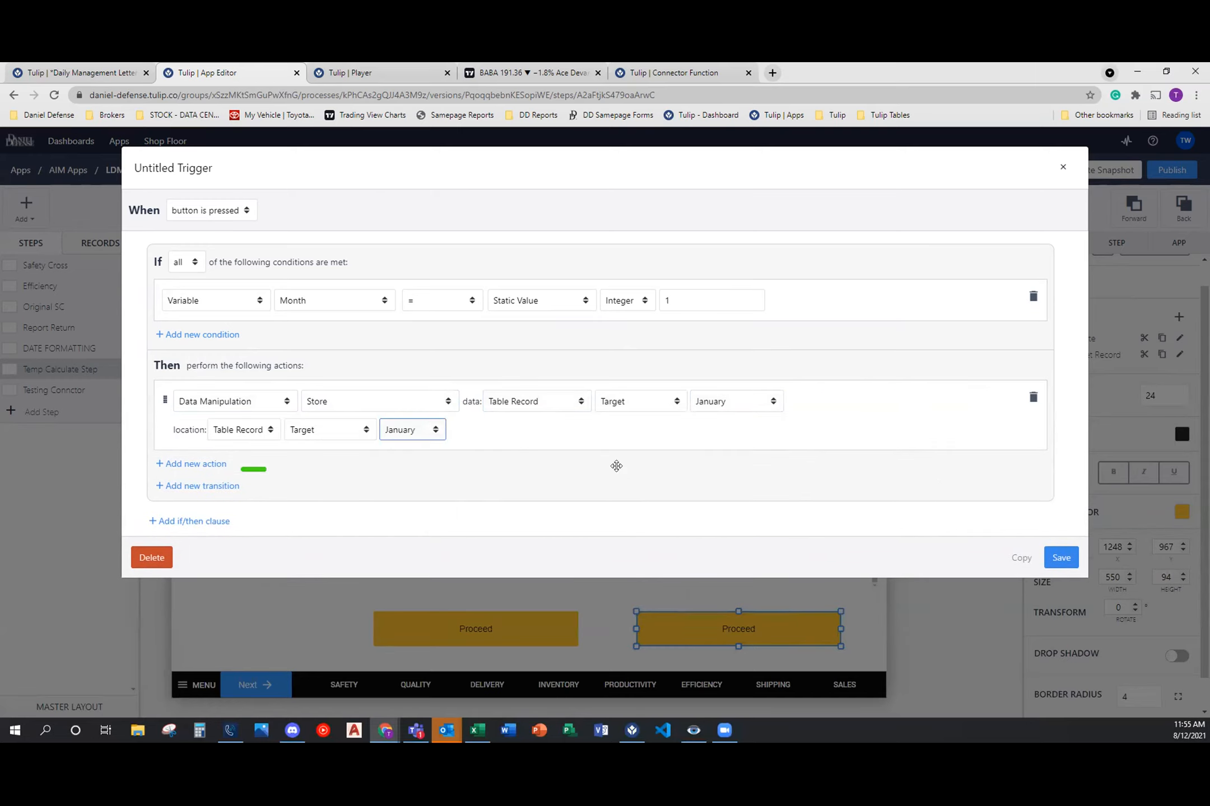
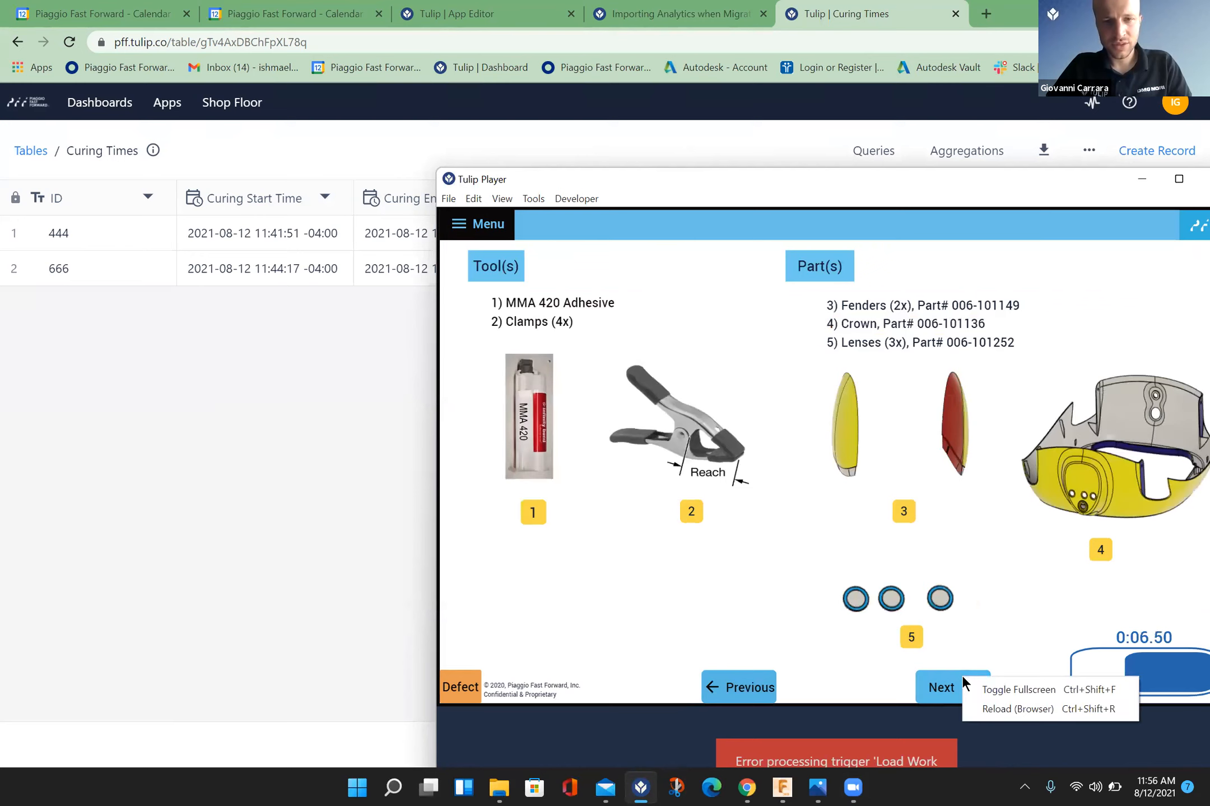
Step: Reposition the Tulip Player window and advance the running app from the tools and parts page to the Completed Assy. step
right_click(936, 684)
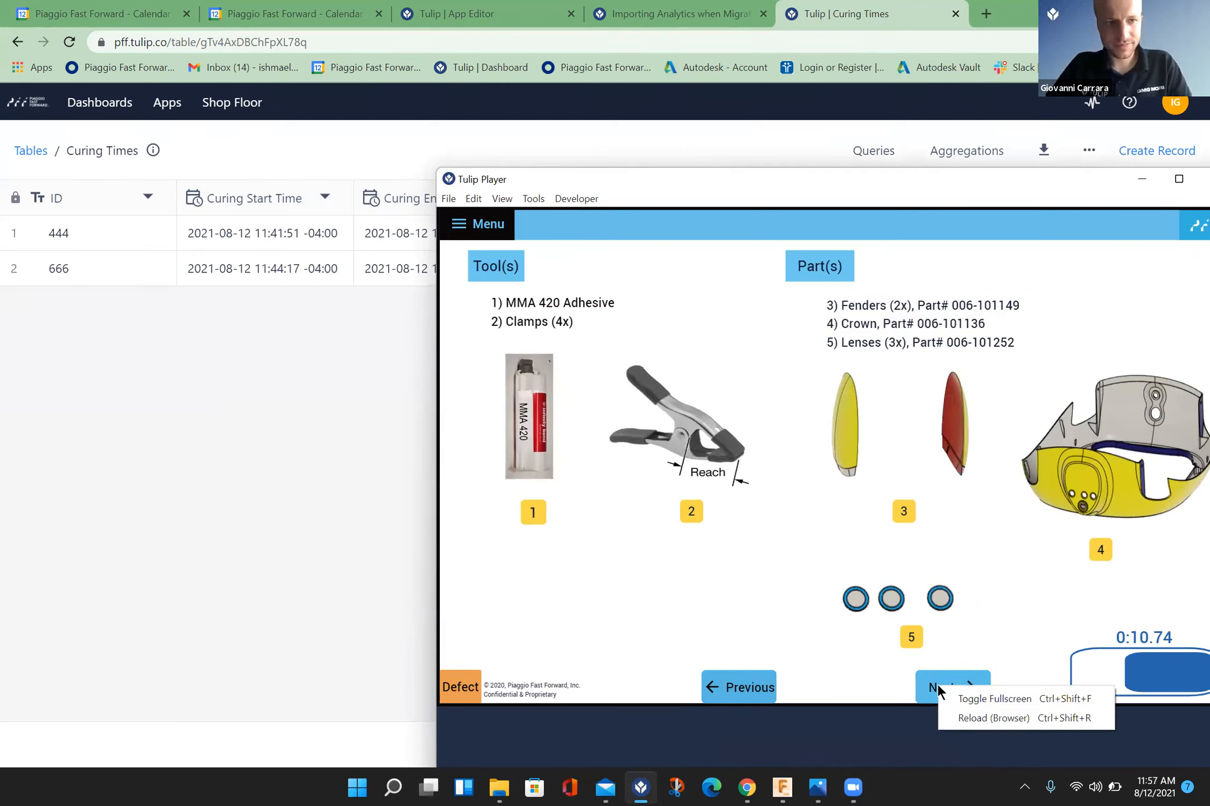
click(915, 221)
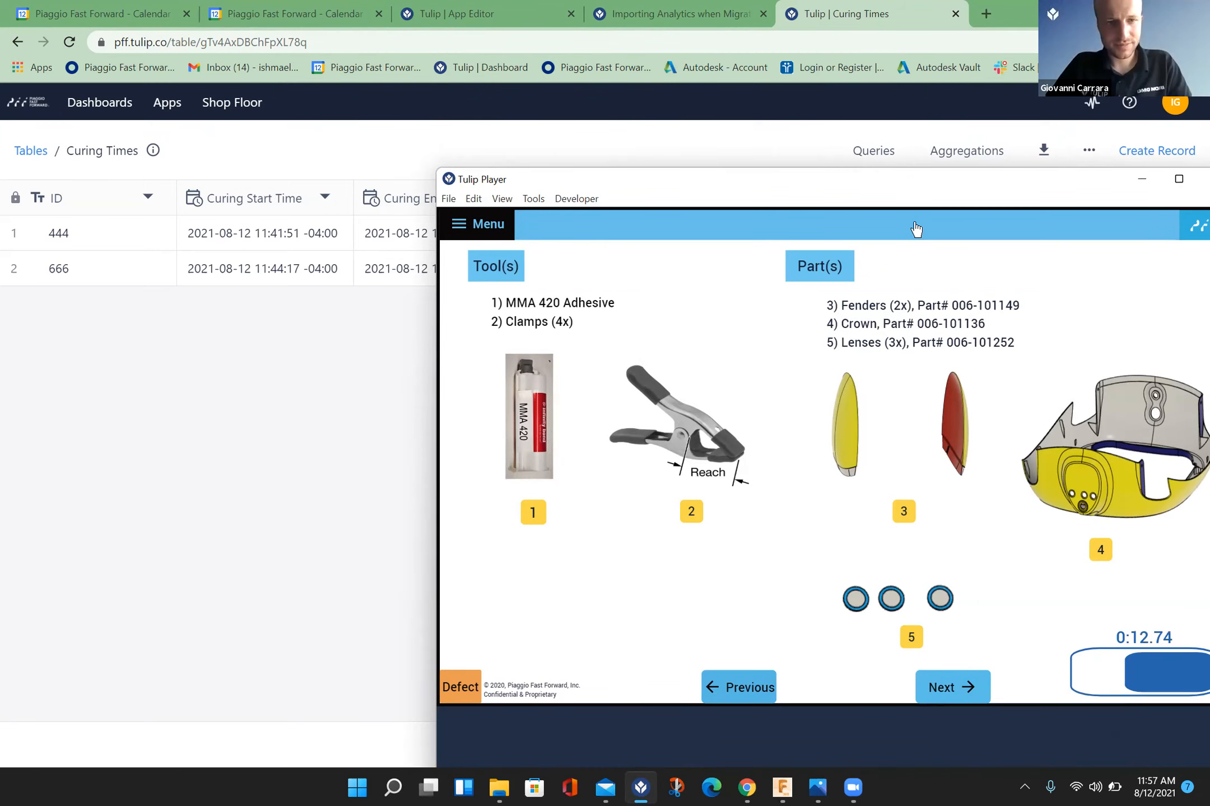
right_click(876, 155)
click(876, 171)
drag(877, 179, 725, 115)
click(828, 625)
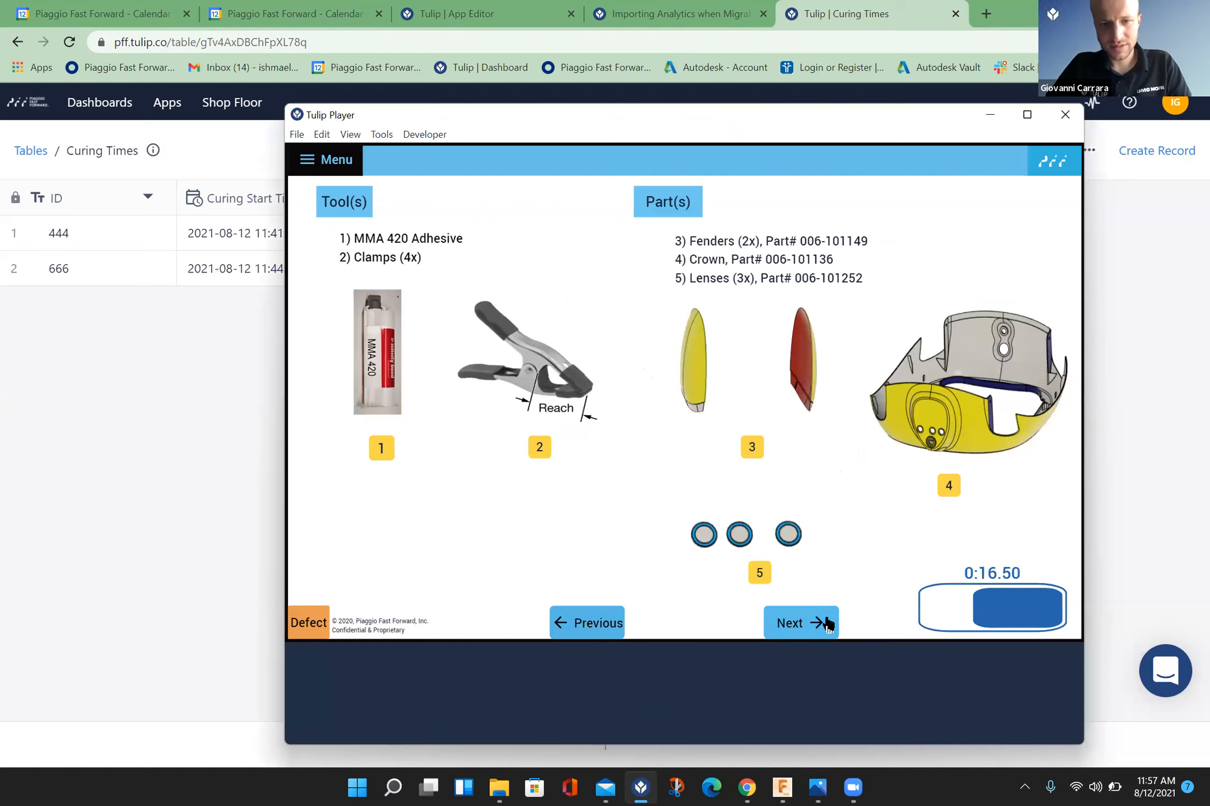
click(828, 624)
click(828, 624)
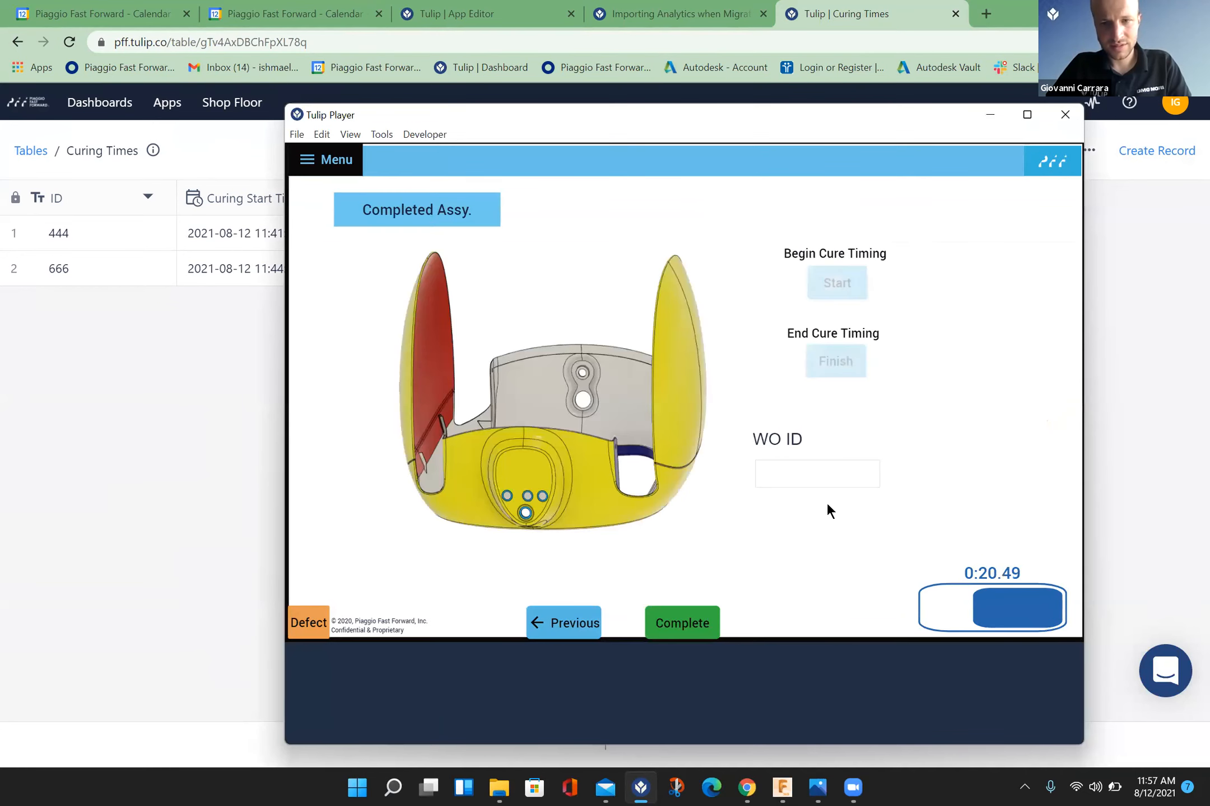
Step: Shrink the Tulip Player window and place it so the ID, start time and end time columns of the Curing Times table stay uncovered
click(810, 475)
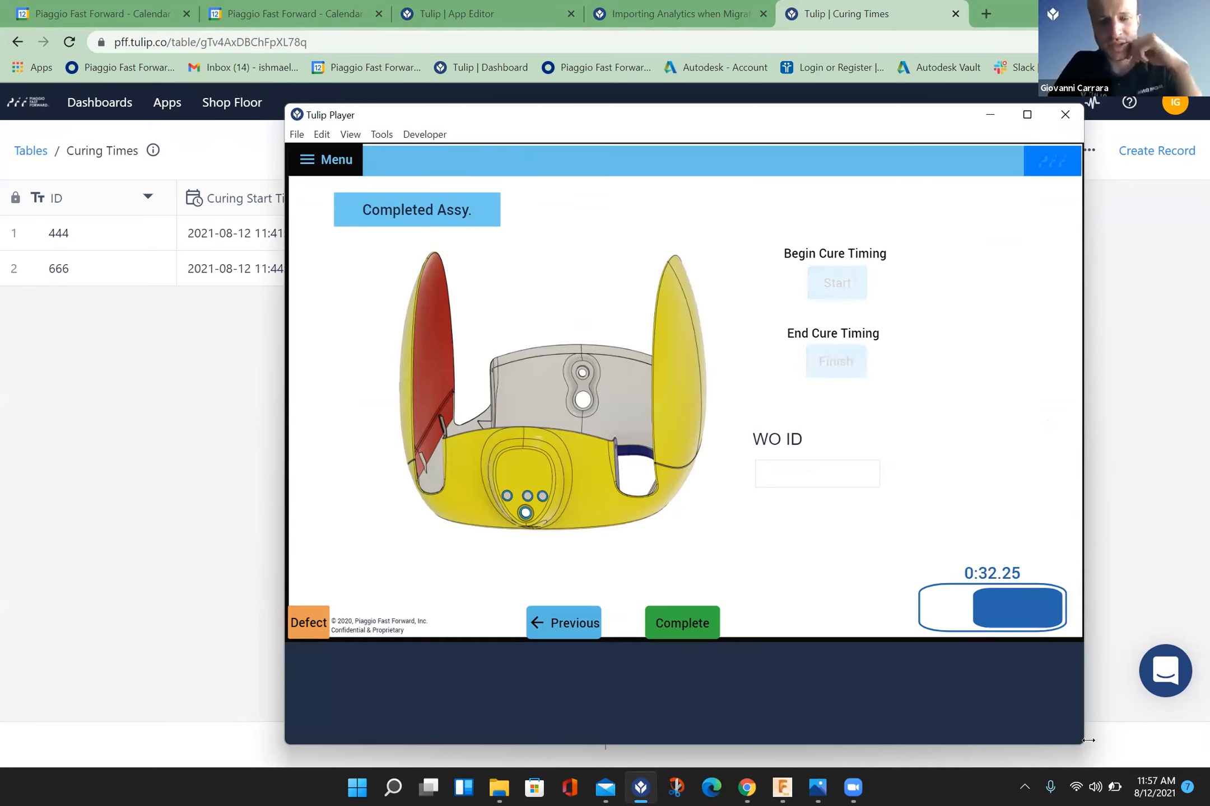
drag(1087, 741, 1018, 742)
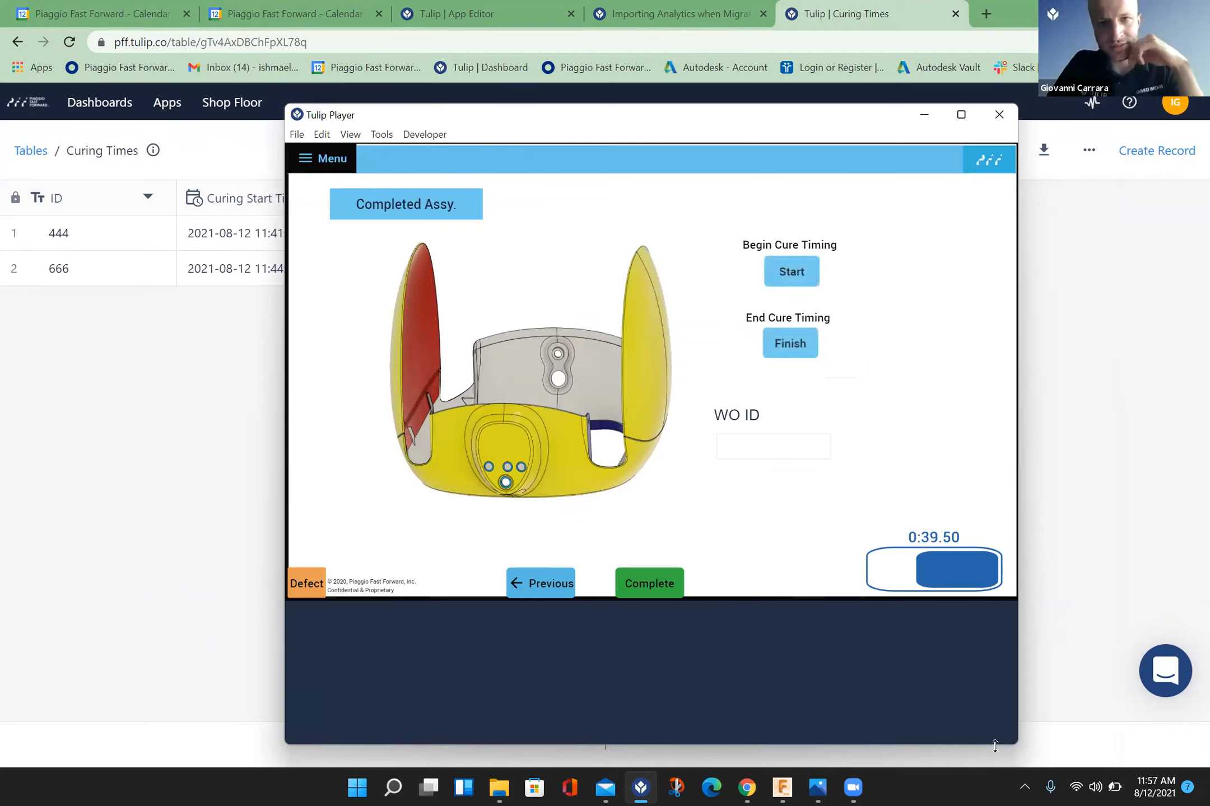
drag(995, 746, 940, 648)
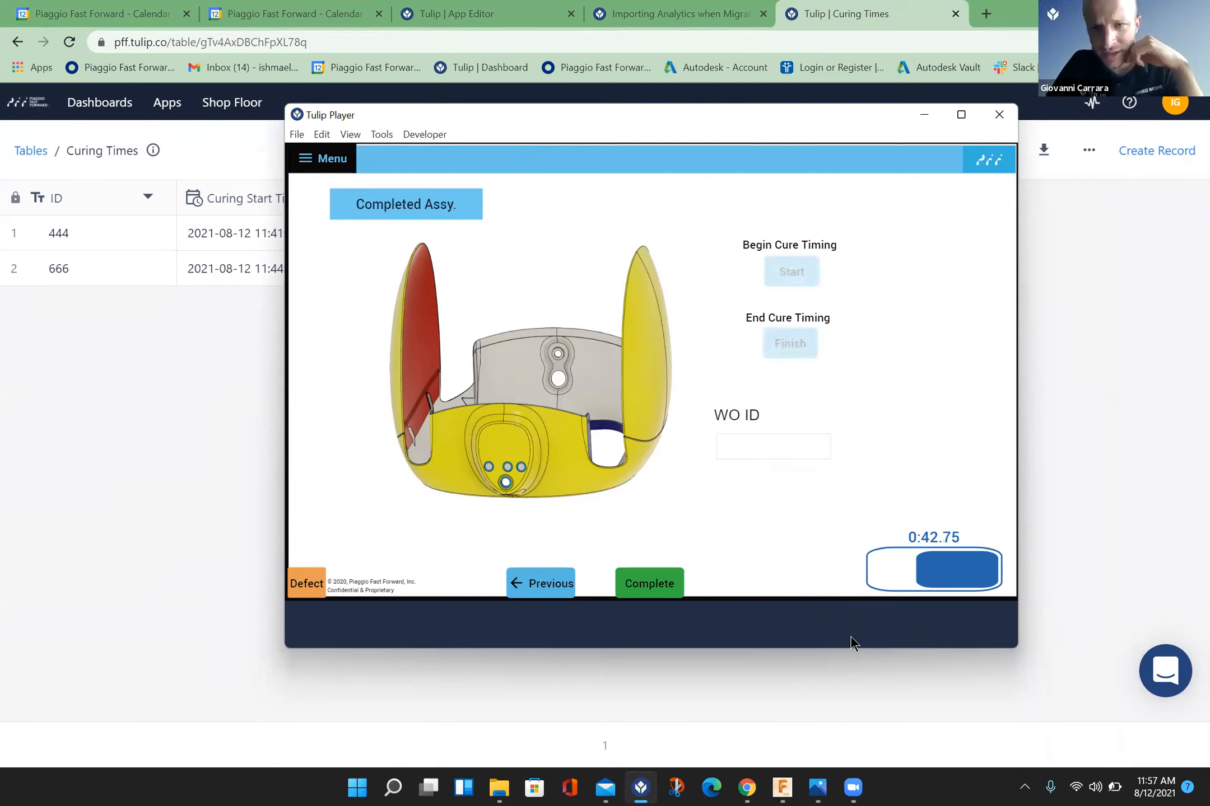
drag(852, 648, 873, 675)
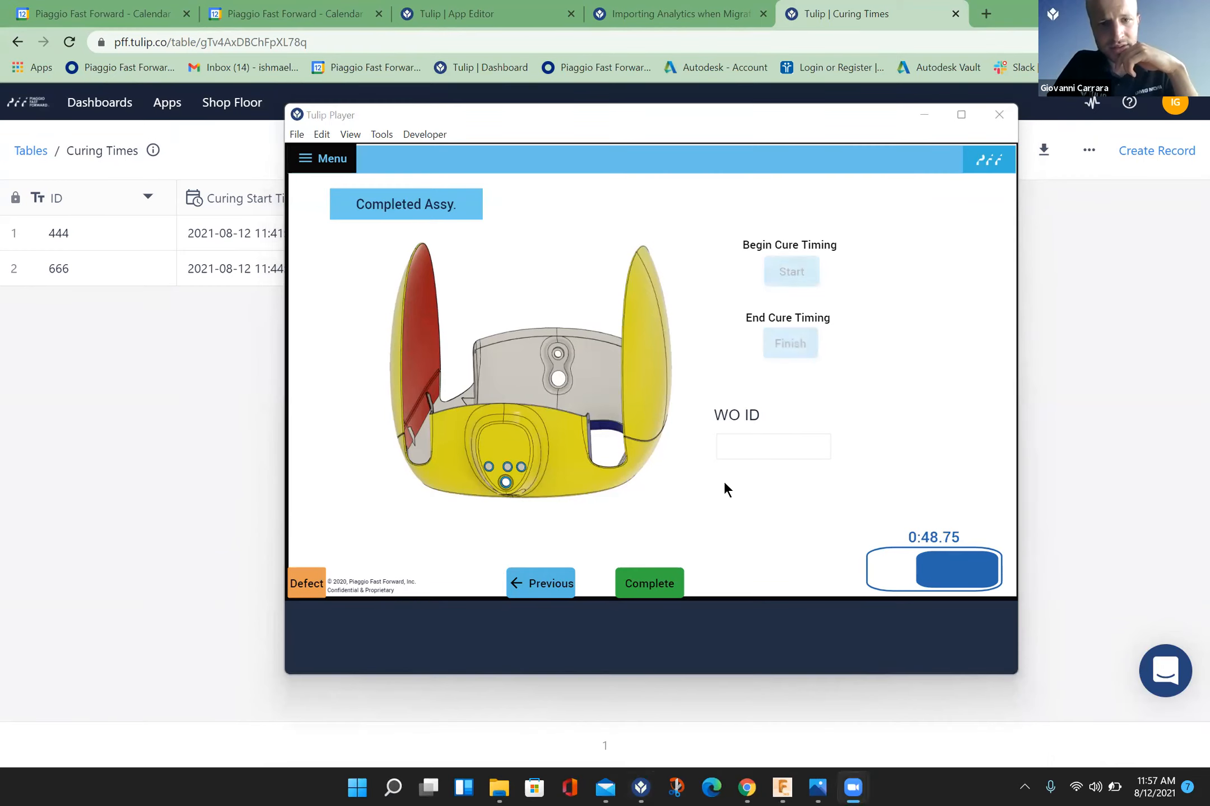
click(683, 433)
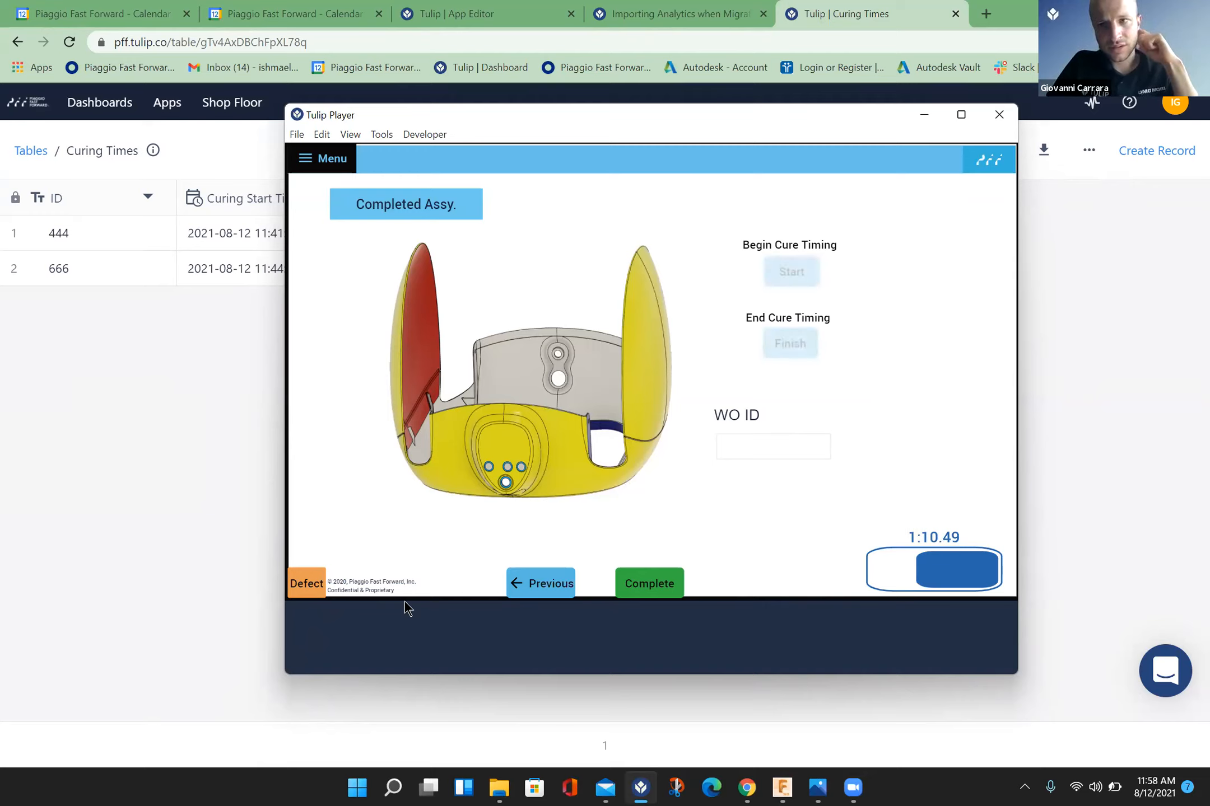
click(698, 766)
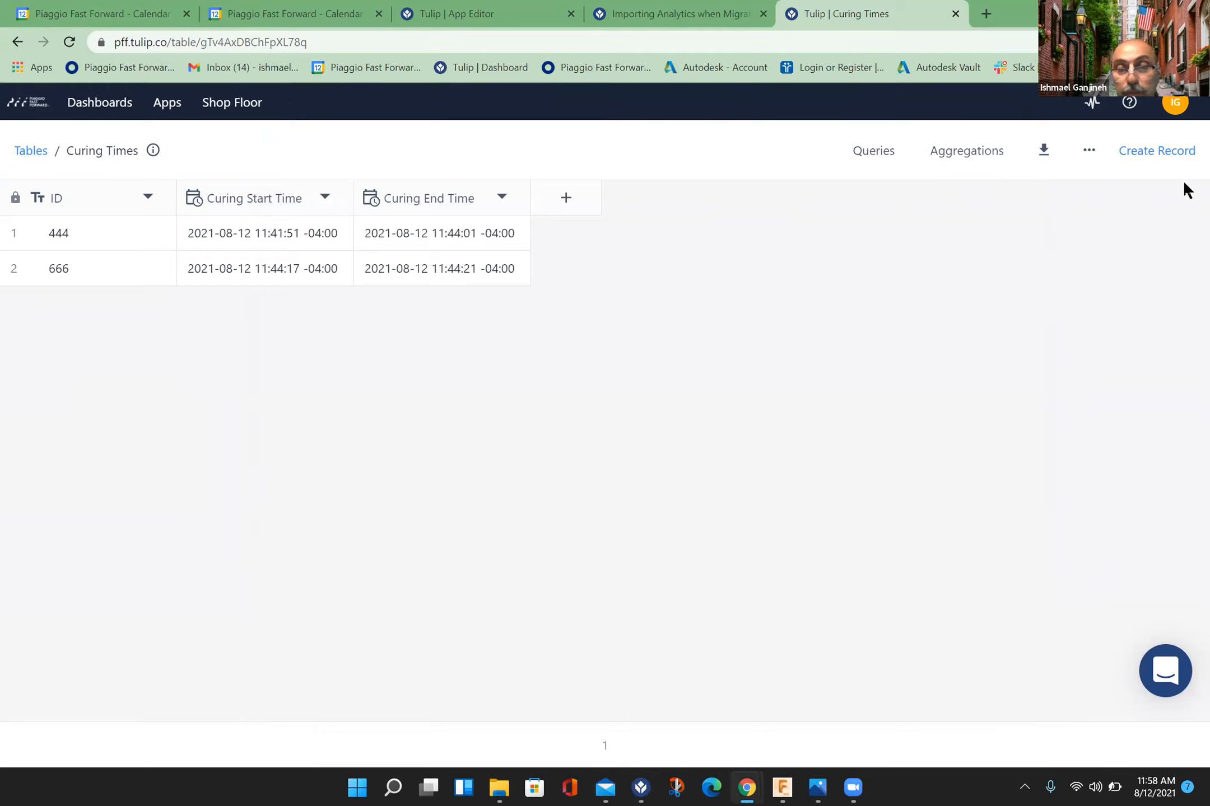
click(643, 789)
click(643, 789)
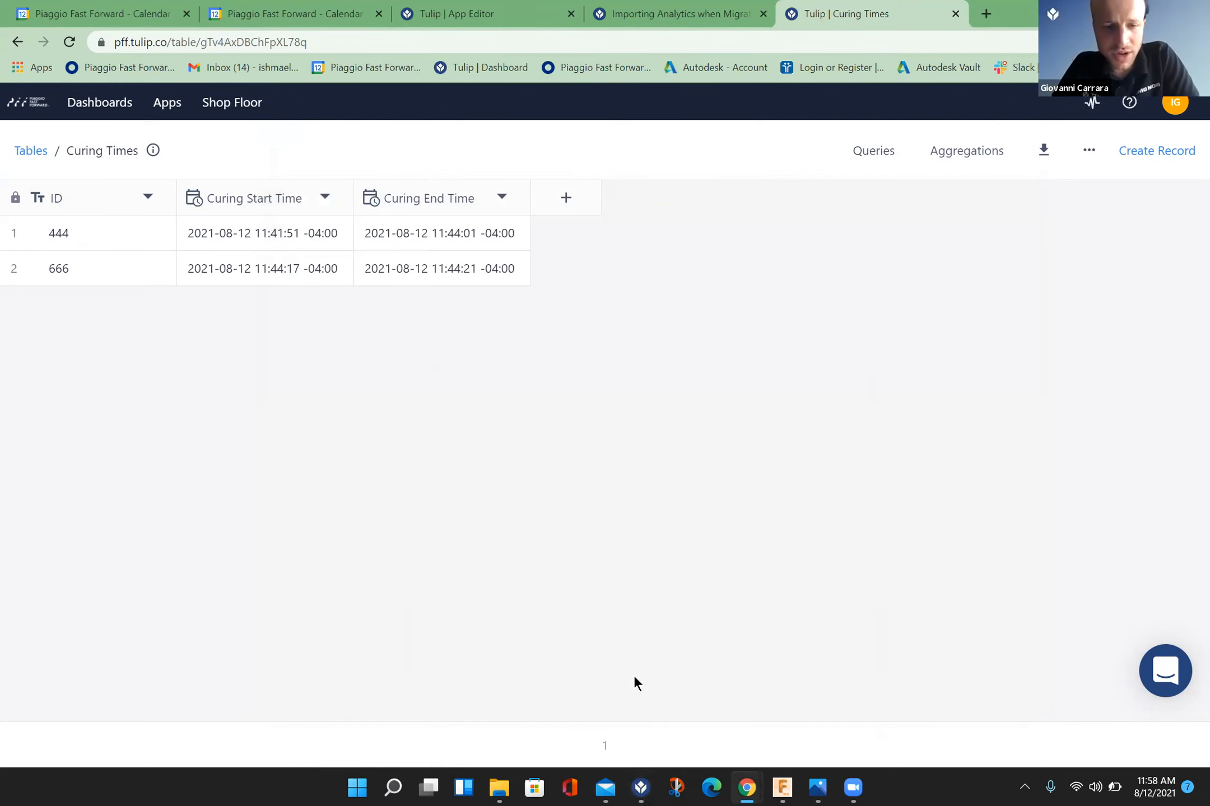
click(640, 786)
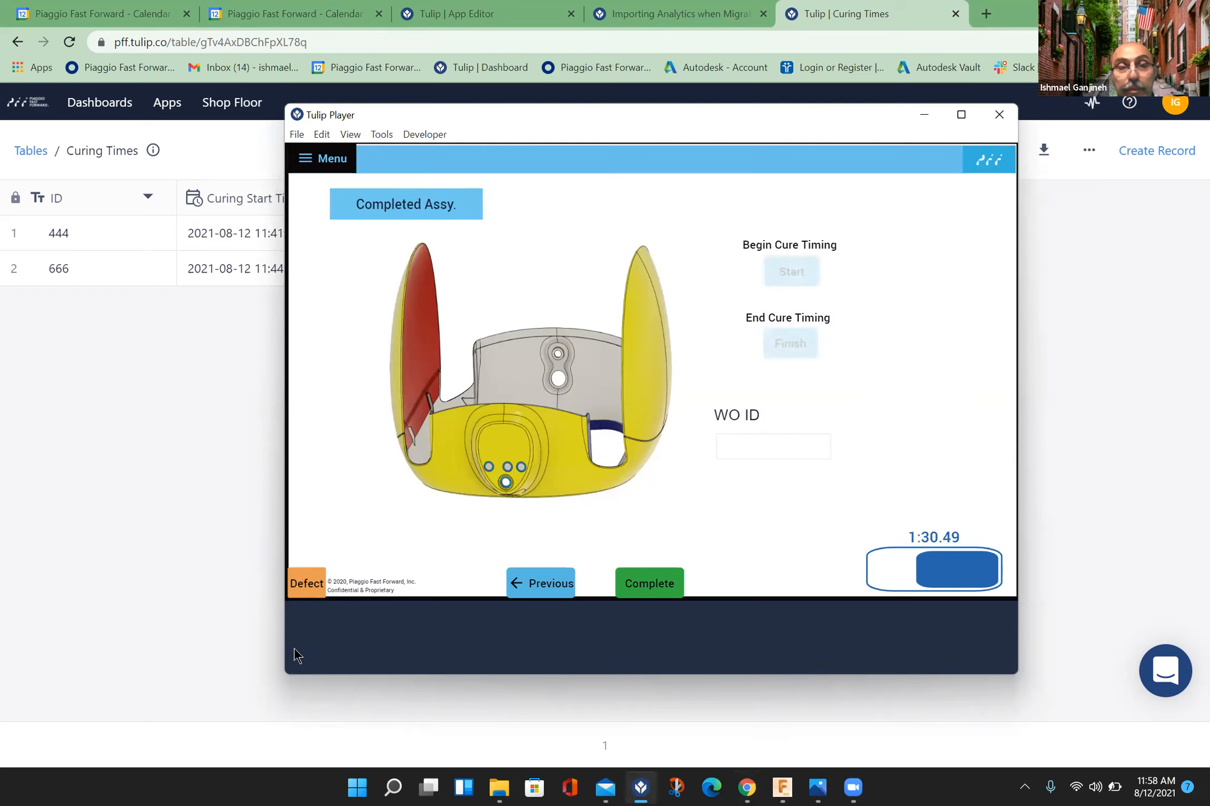
drag(293, 662, 840, 112)
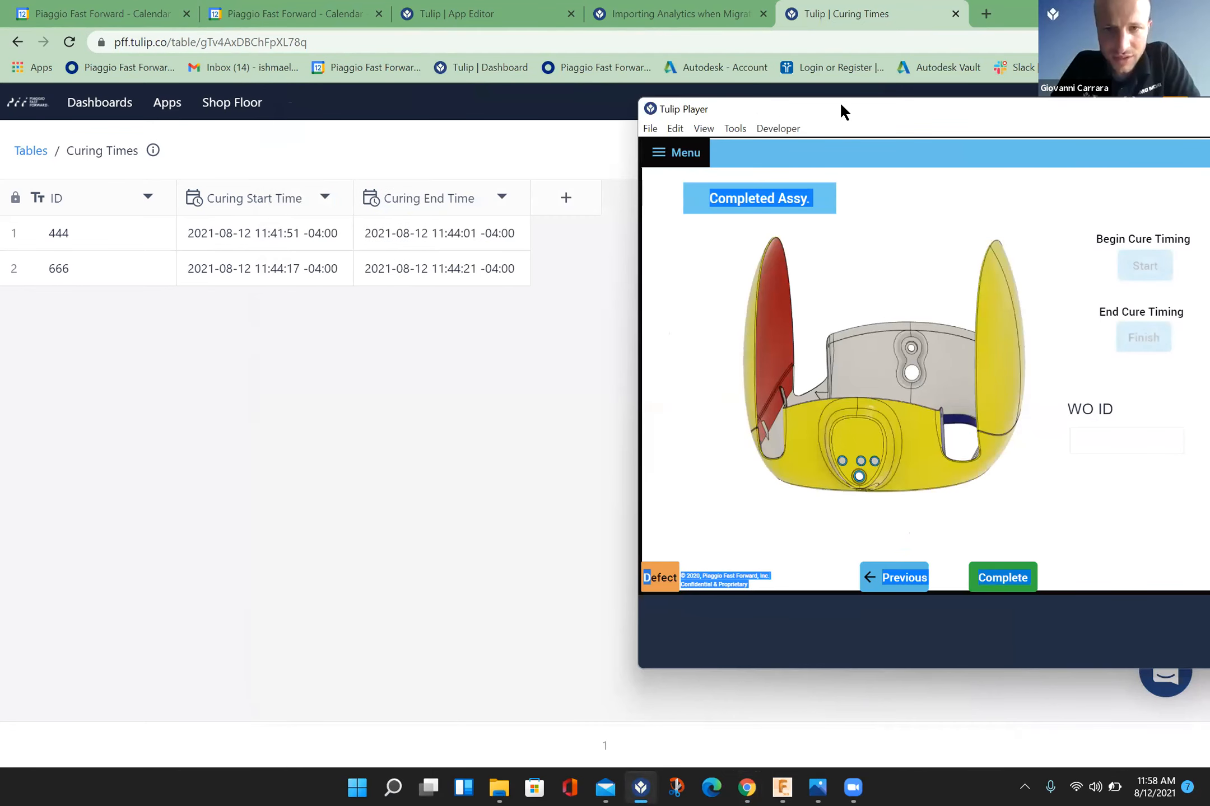
Step: Enter the work order ID on the Completed Assy. step and start its cure timing
click(1135, 430)
text(1)
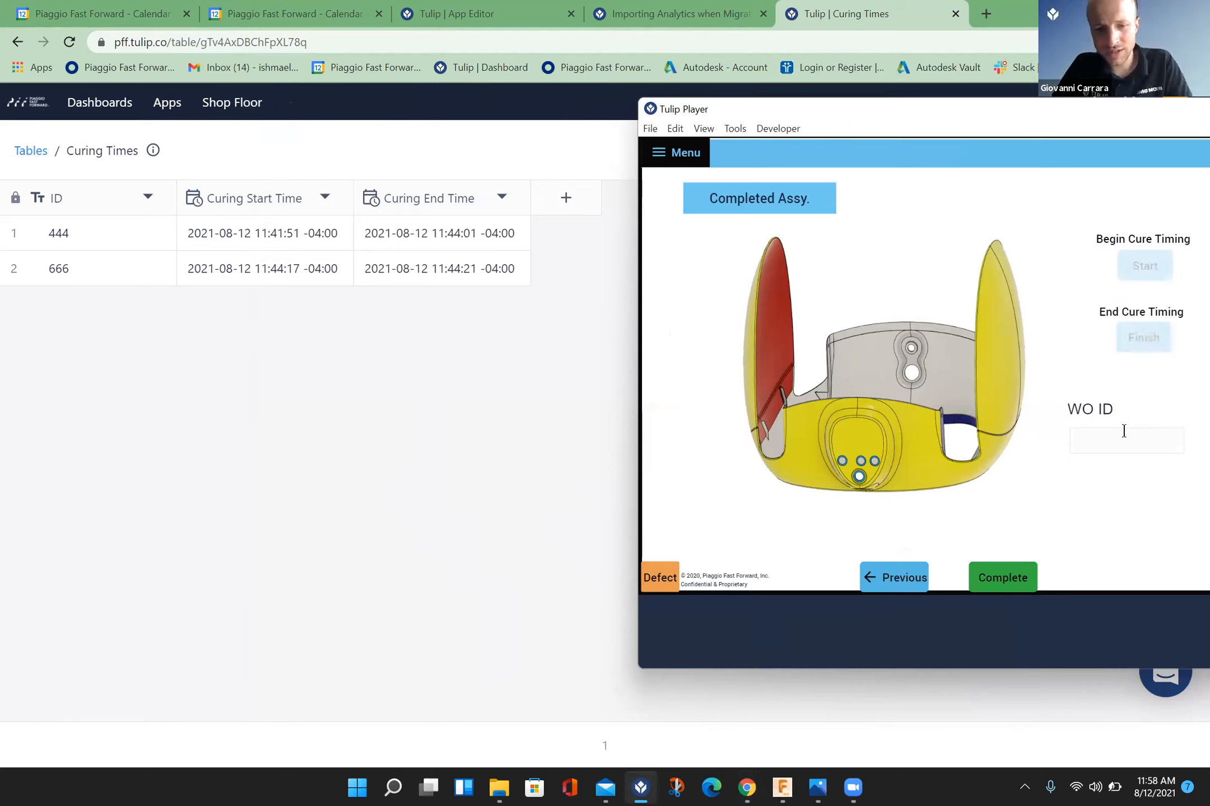
click(1144, 270)
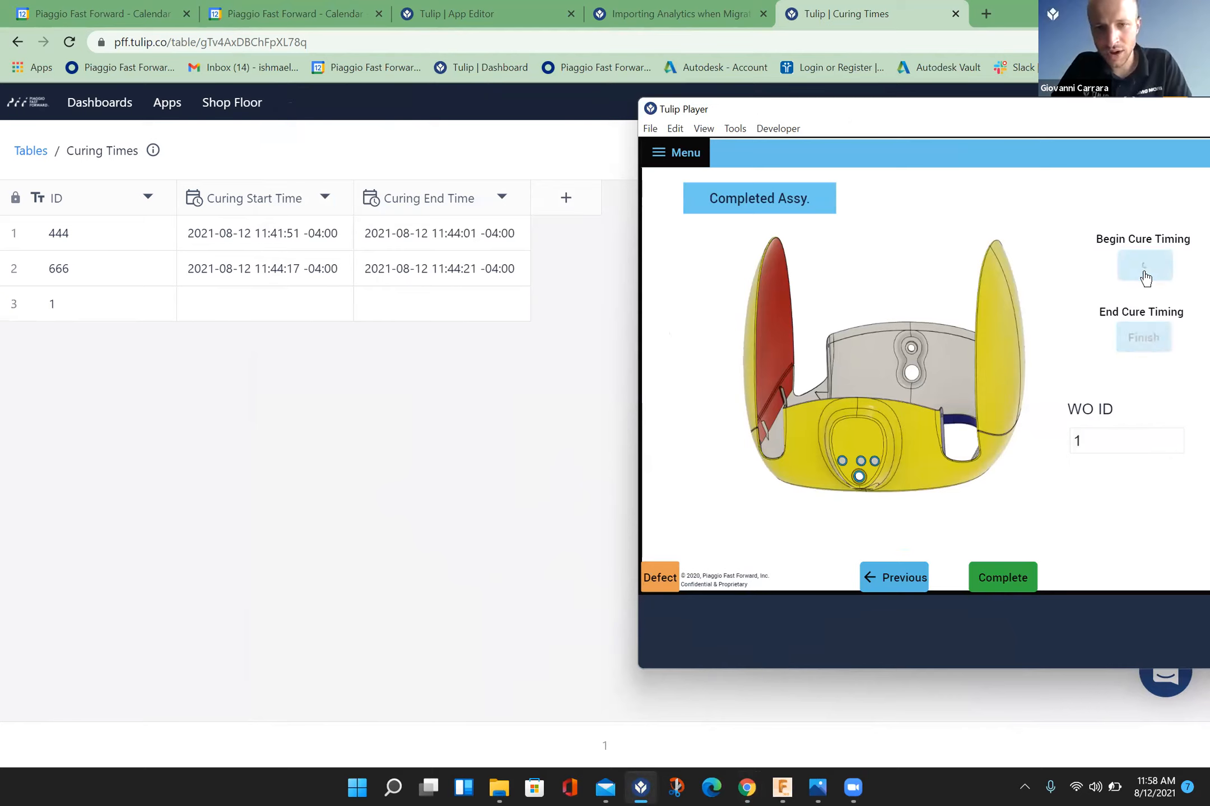
Step: Reduce the player window's height and try to finish the cure timing for the current work order
click(1145, 340)
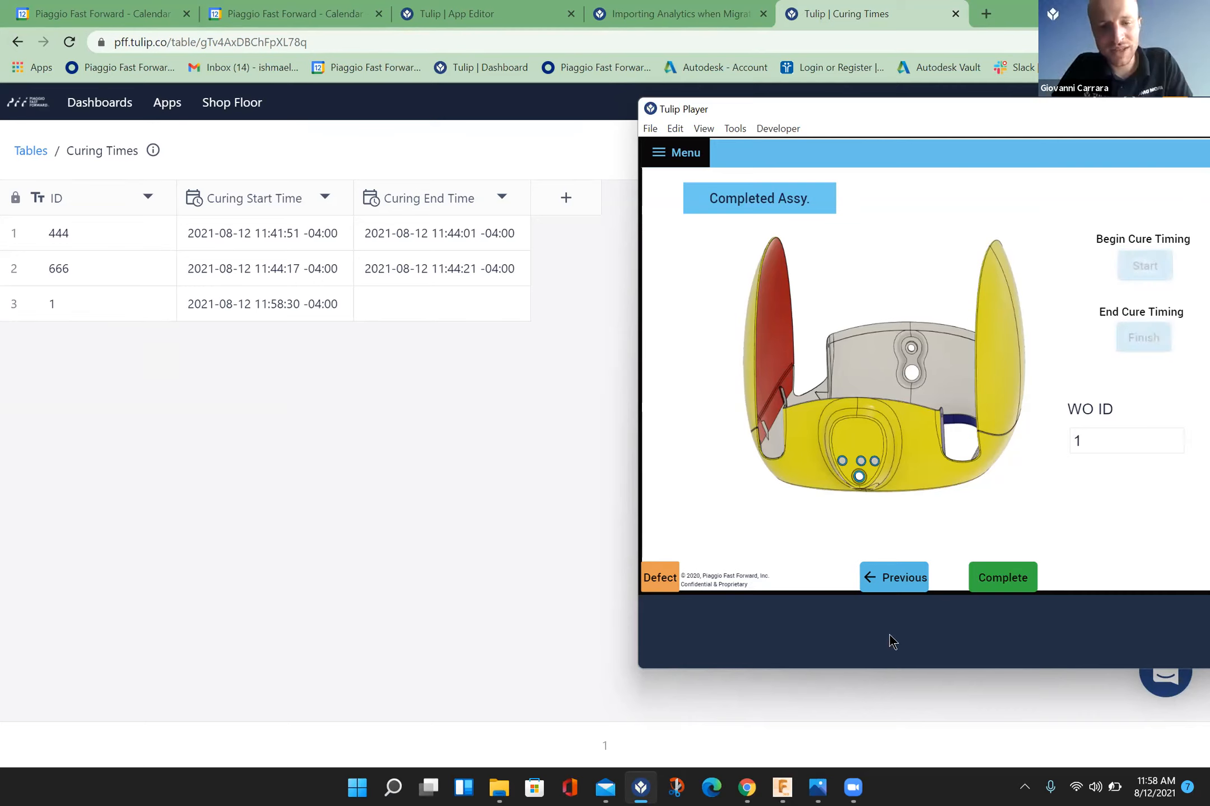
drag(918, 668, 922, 571)
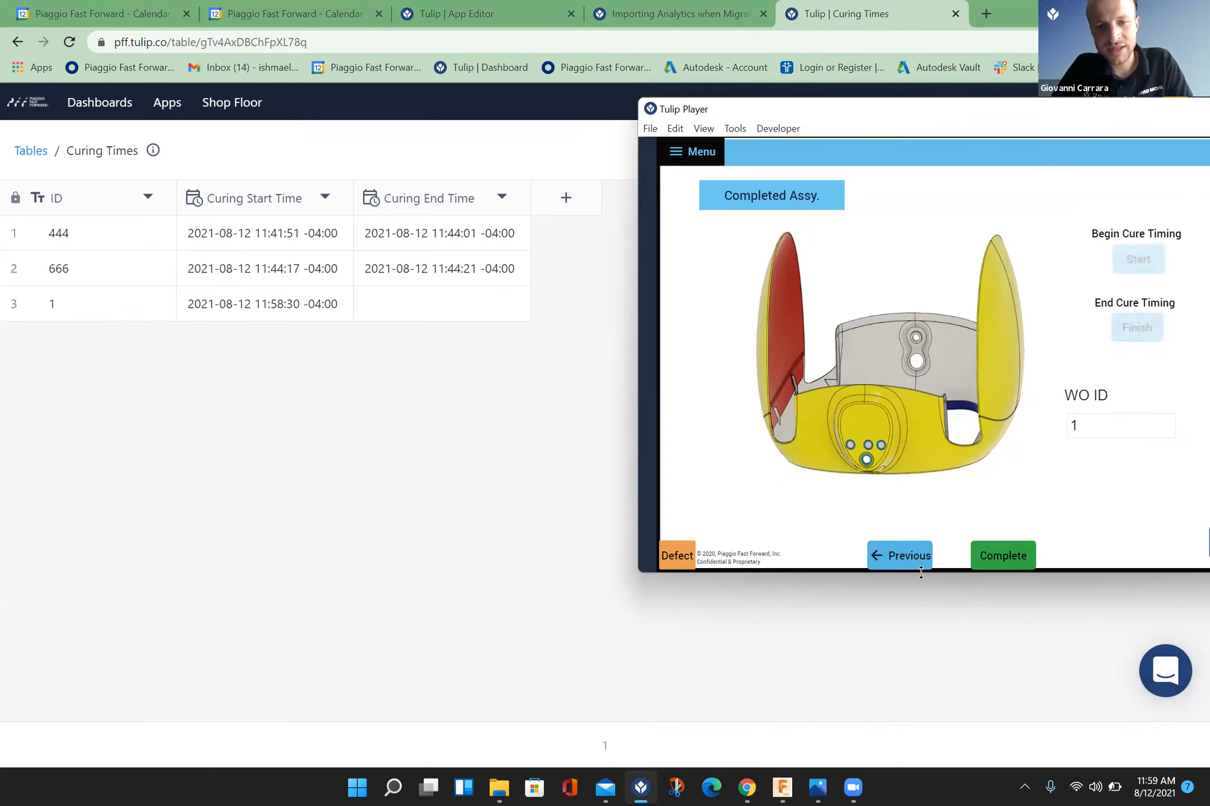
click(1132, 333)
click(1131, 333)
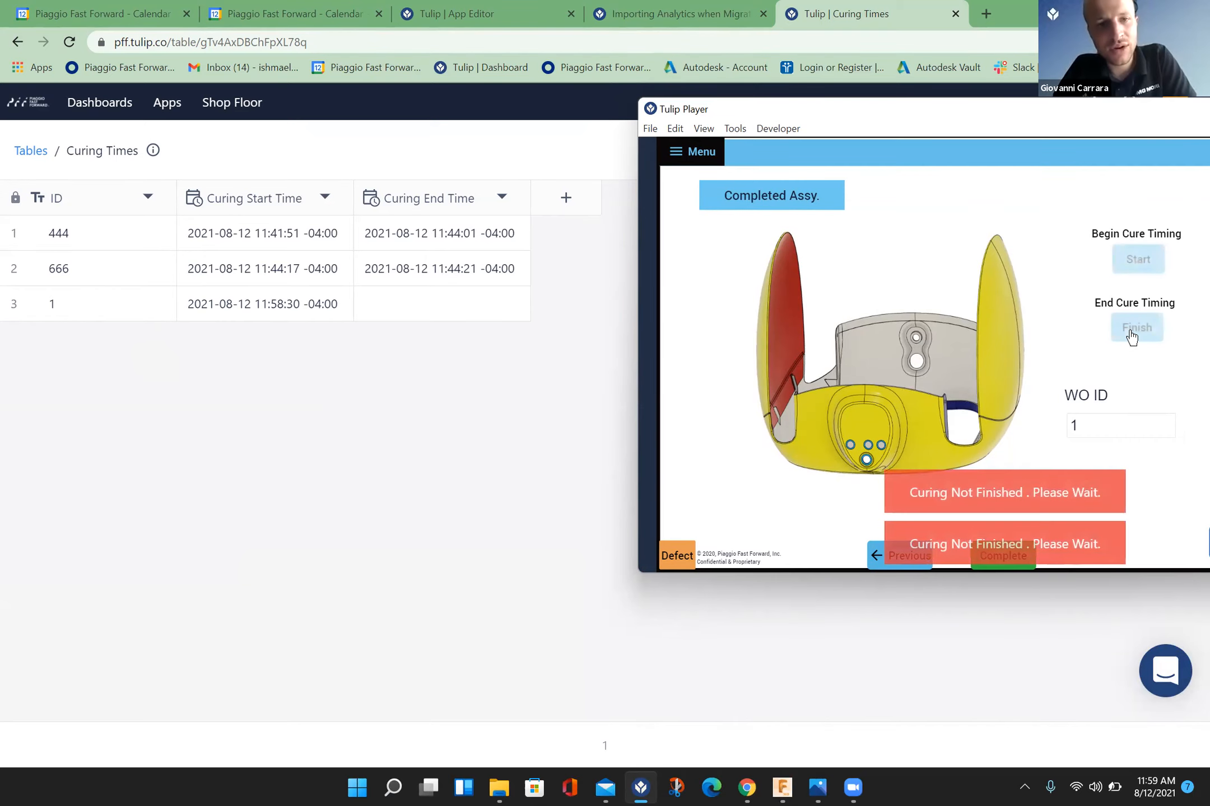
click(1131, 333)
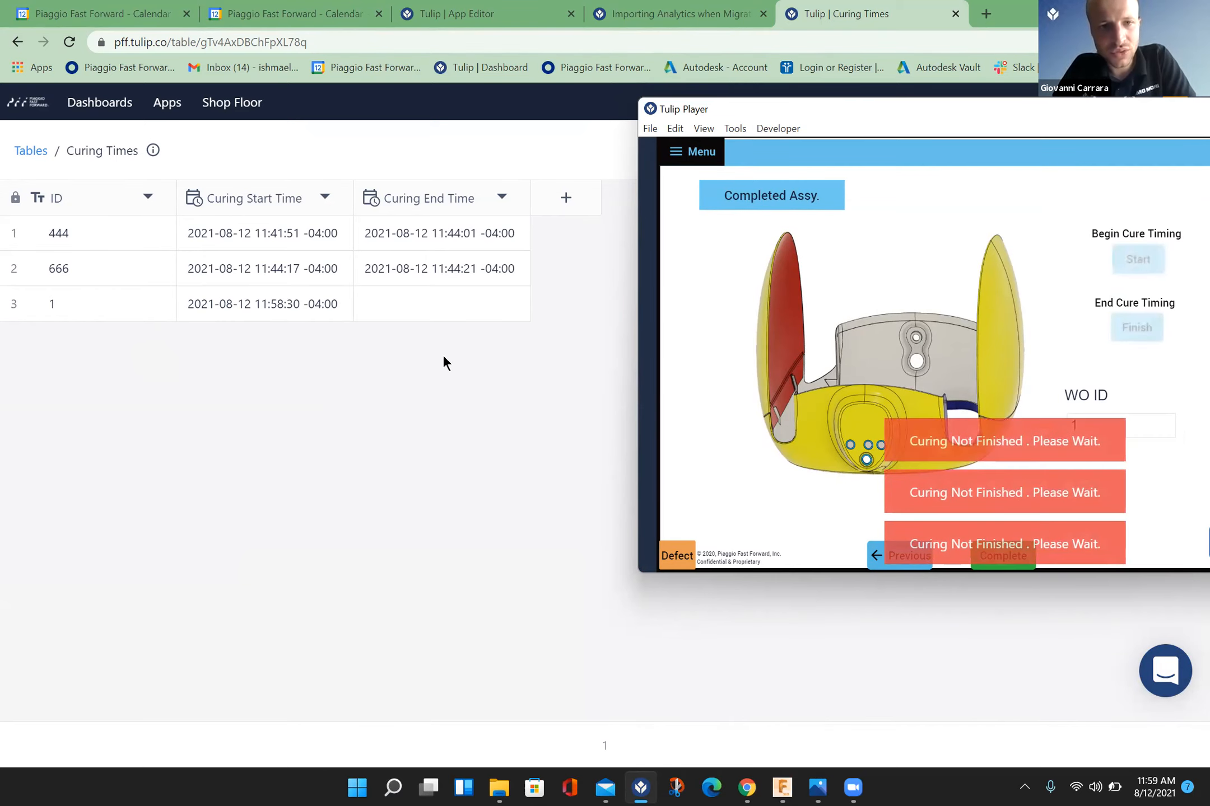
Step: In the App Editor, change the Finish button trigger's condition expression to App Info.Current Date and Time - 86400
click(442, 355)
click(522, 14)
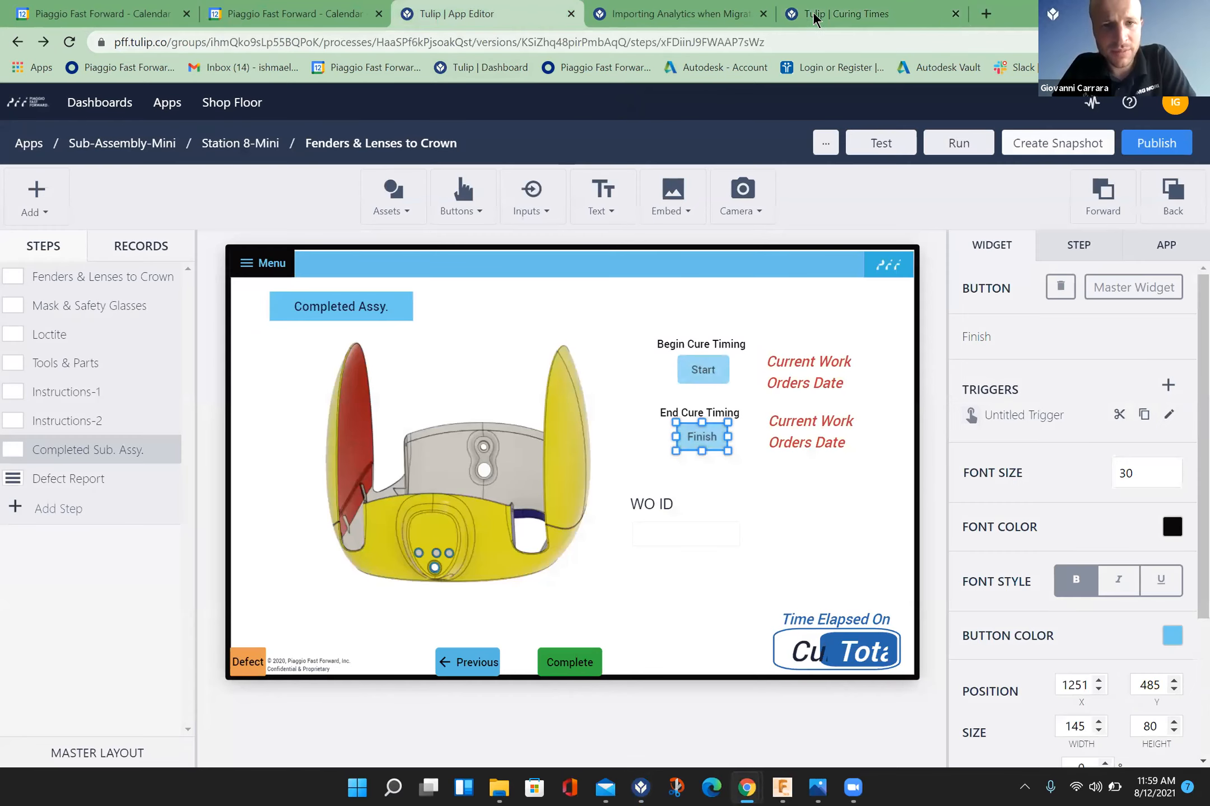
click(1168, 415)
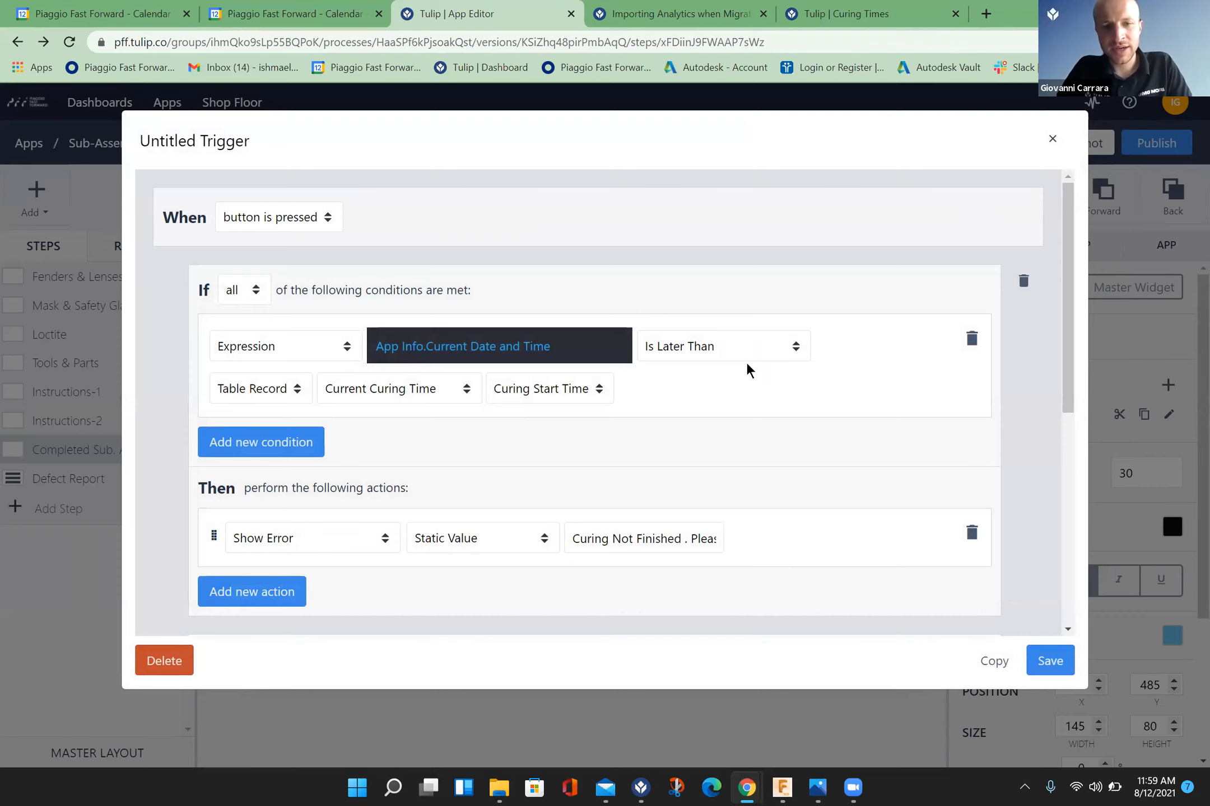
click(564, 349)
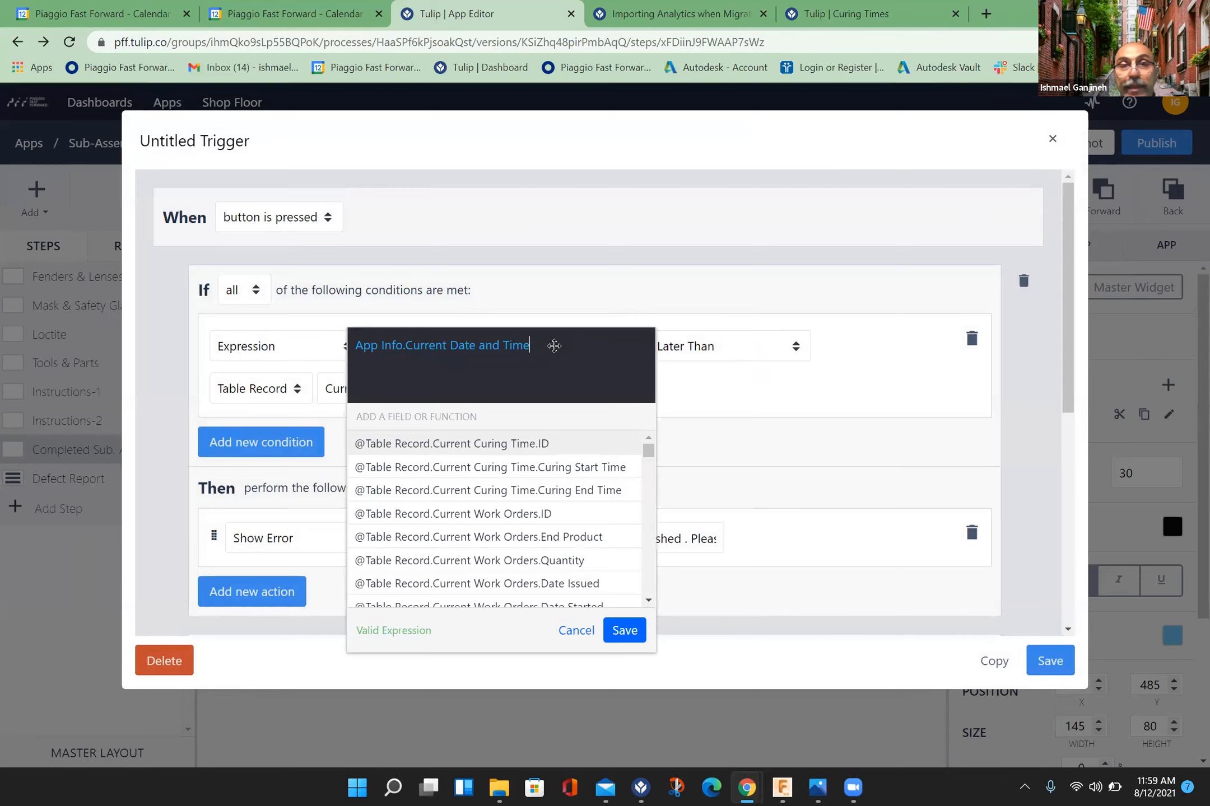
text(-)
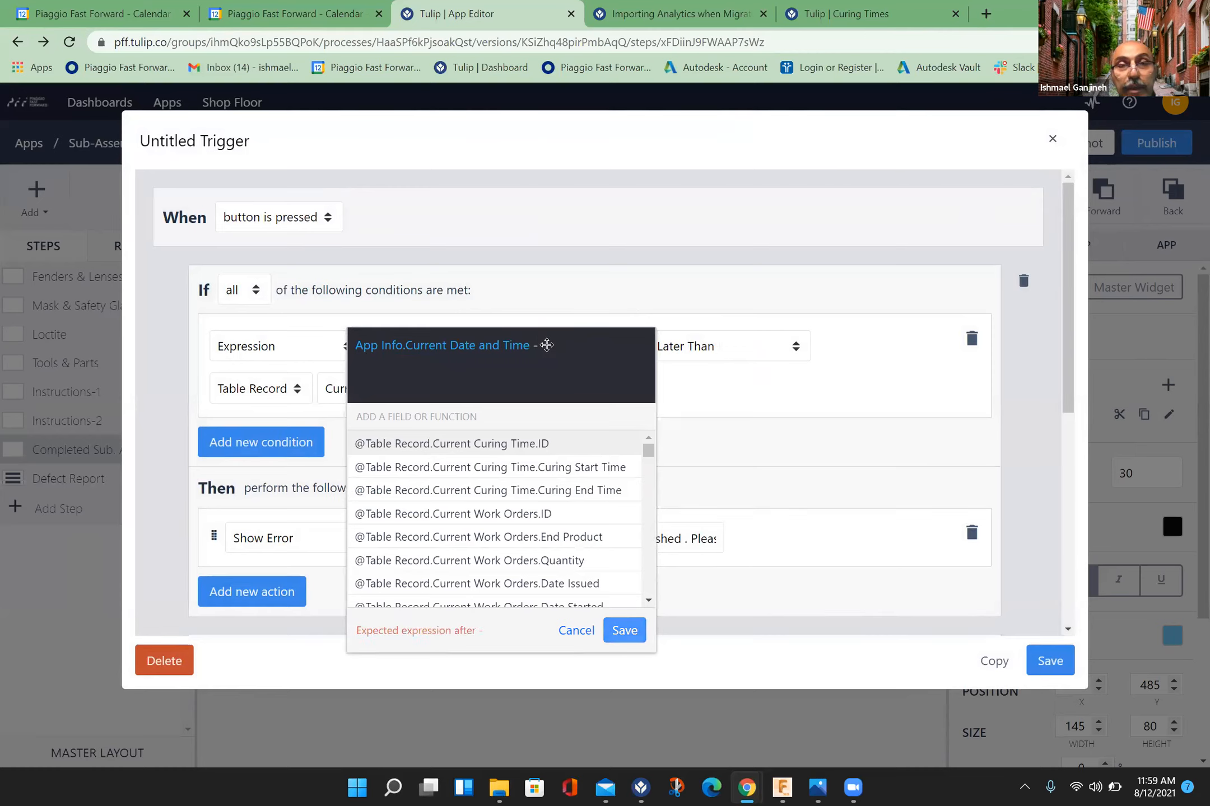
text( 86400)
click(627, 632)
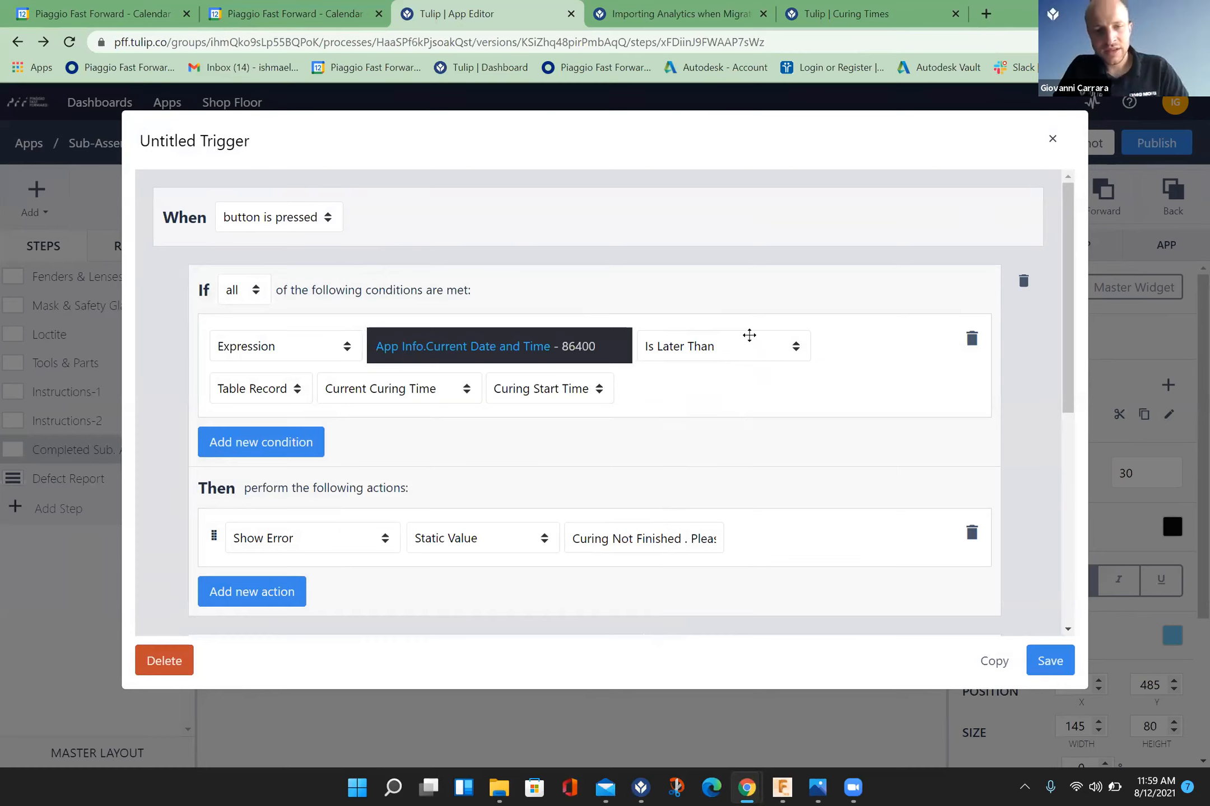
Step: Set the condition's comparison with the Curing Start Time to Is Earlier Than and save the trigger
click(732, 343)
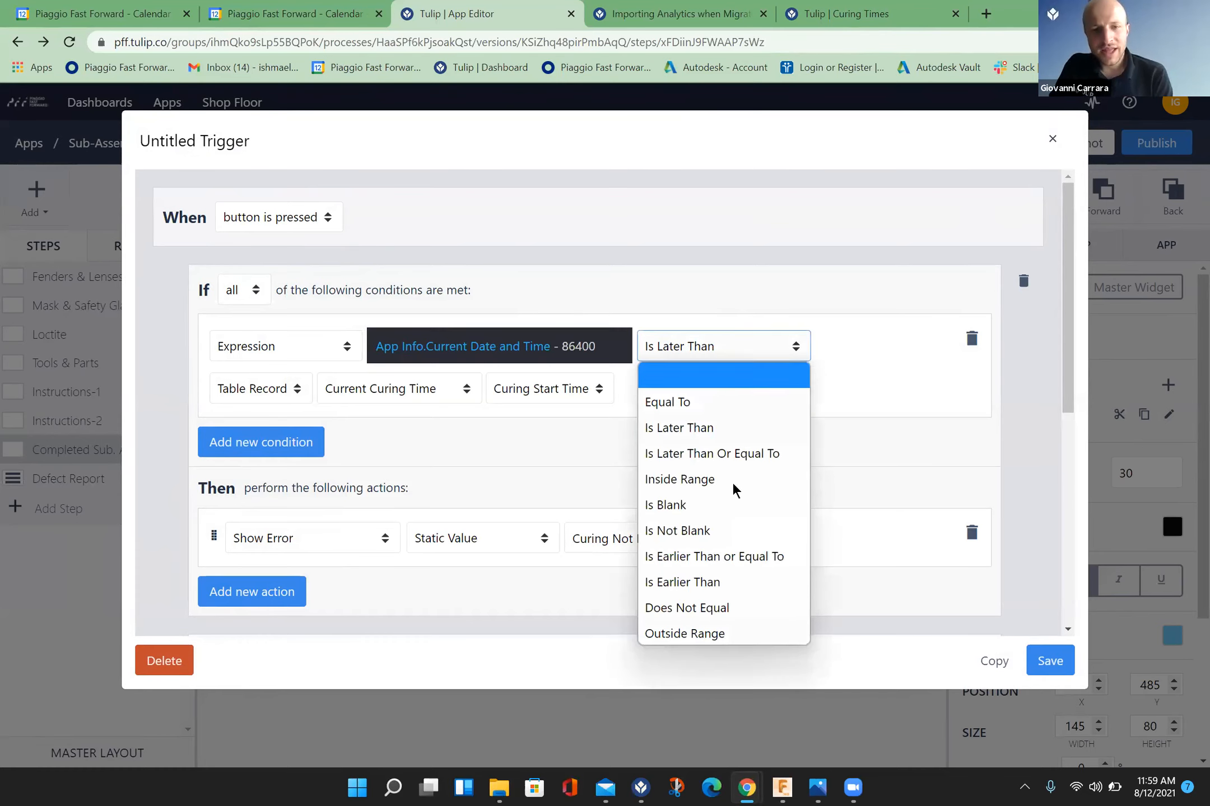
click(737, 580)
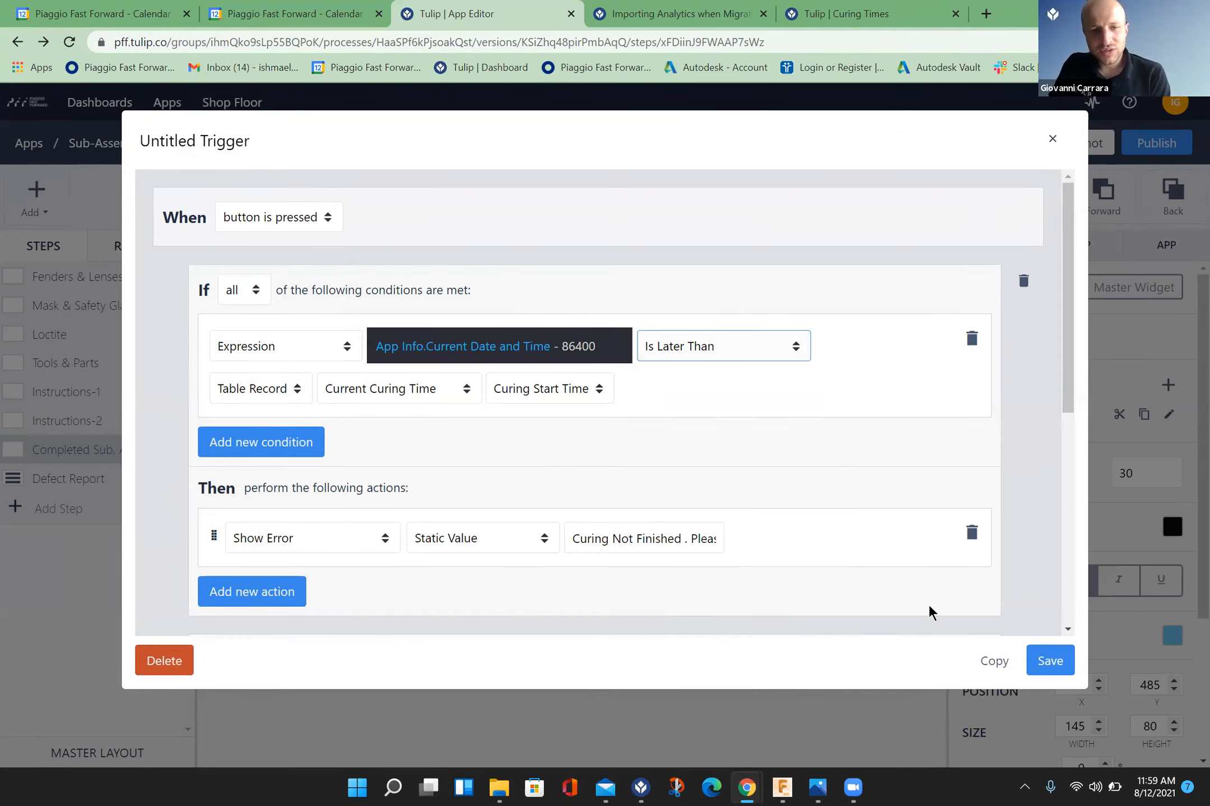
click(1044, 653)
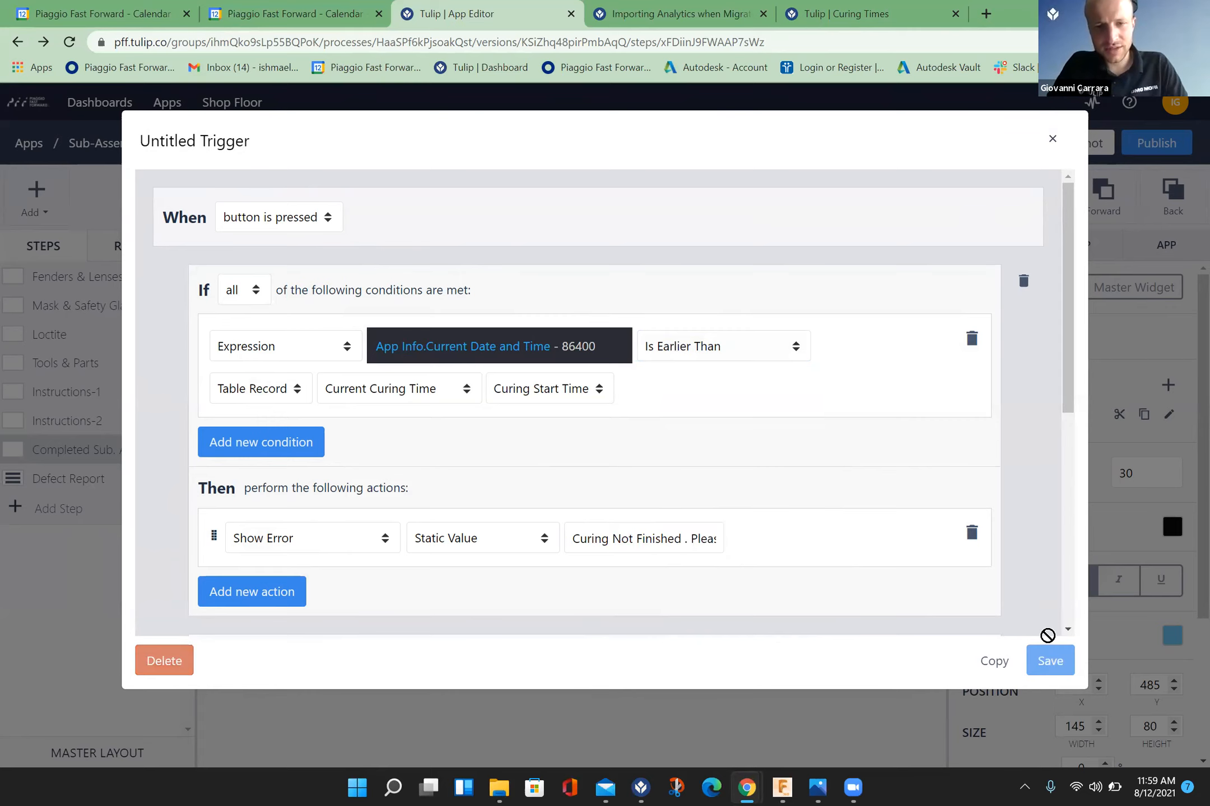
key(super)
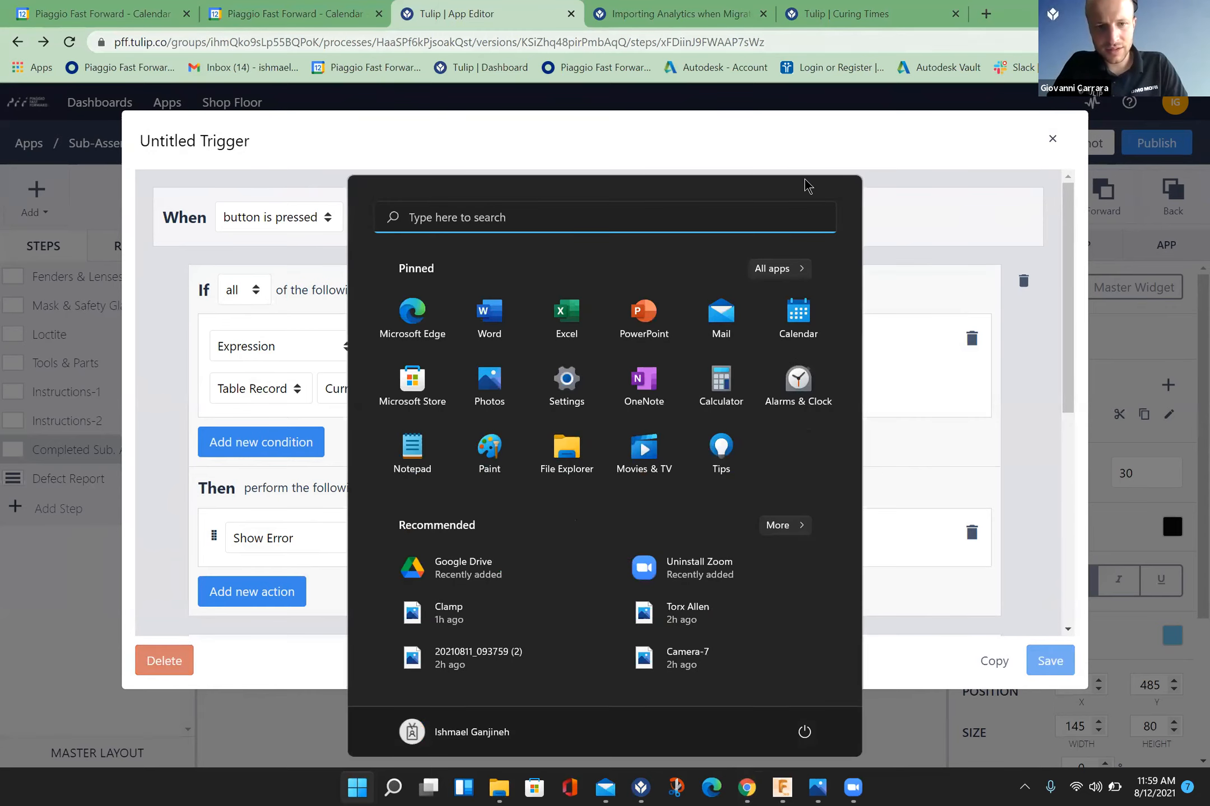
click(1000, 361)
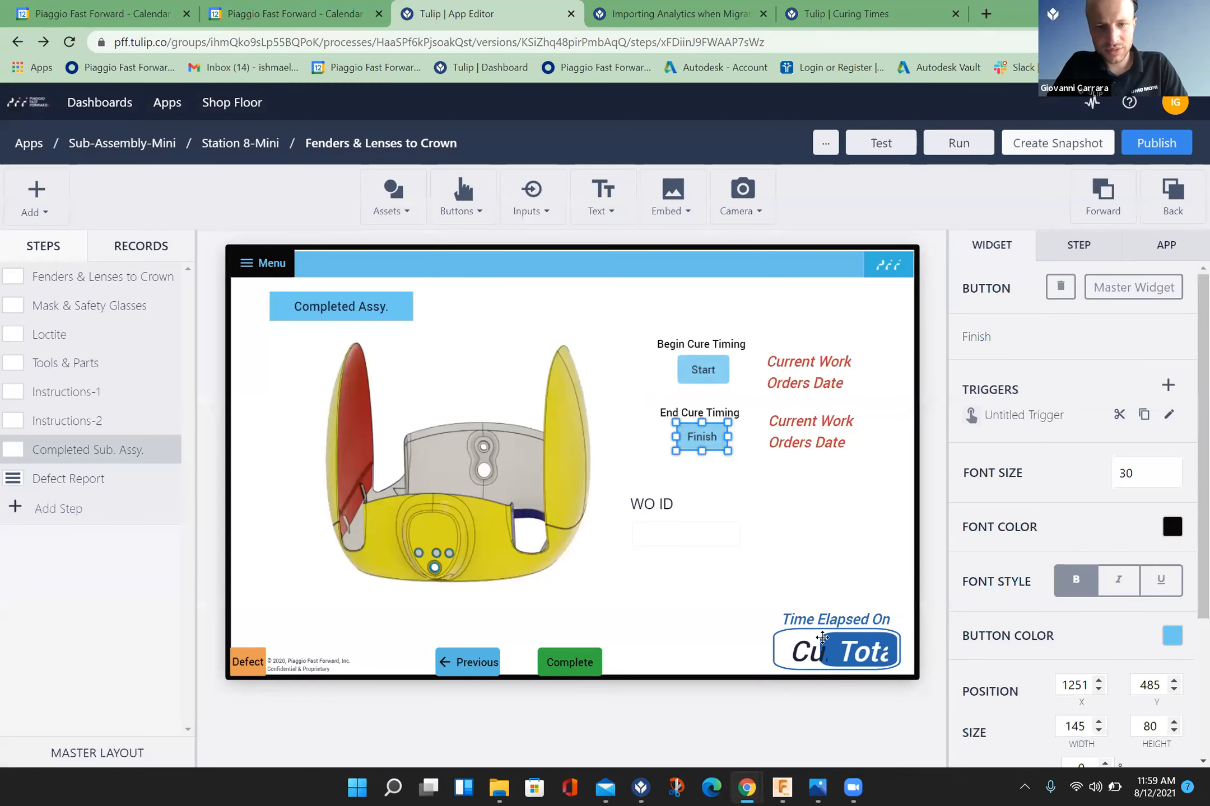
Step: Look at the running app in Tulip Player, then reopen the Finish button's trigger and review its comparison operator
click(641, 787)
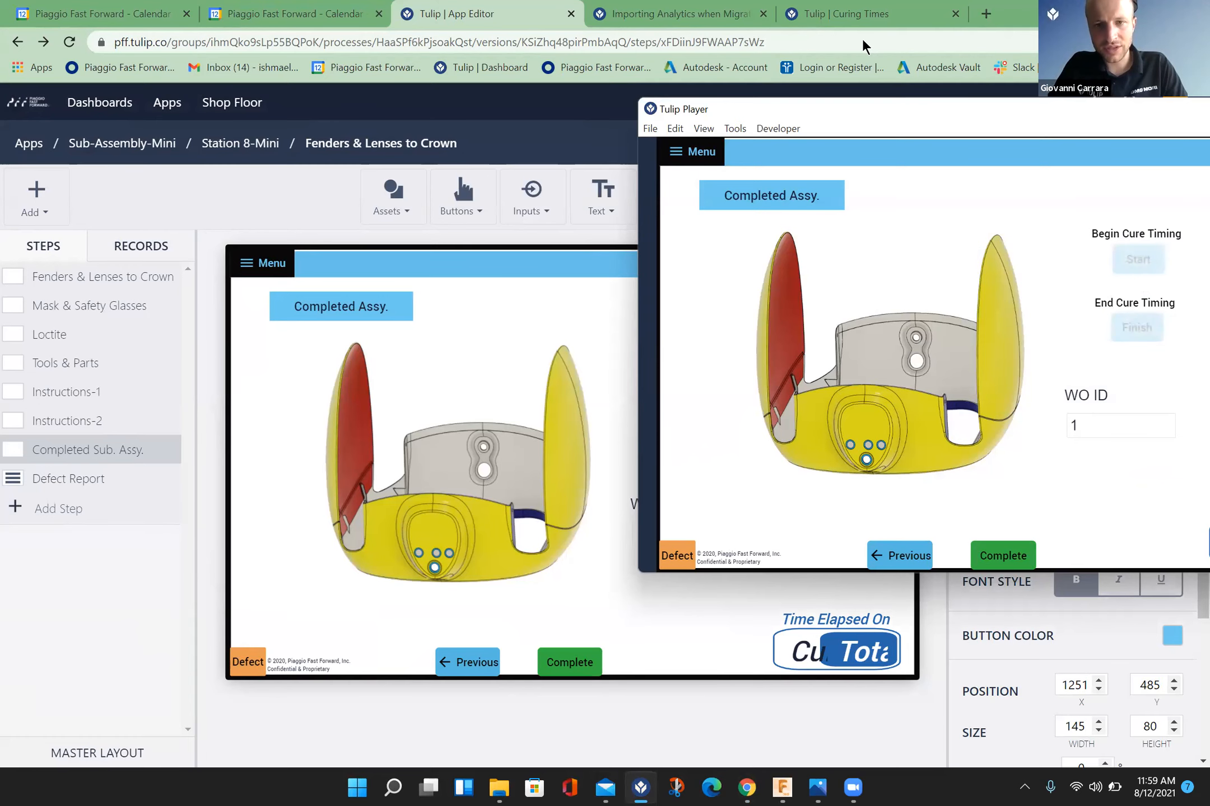
click(410, 404)
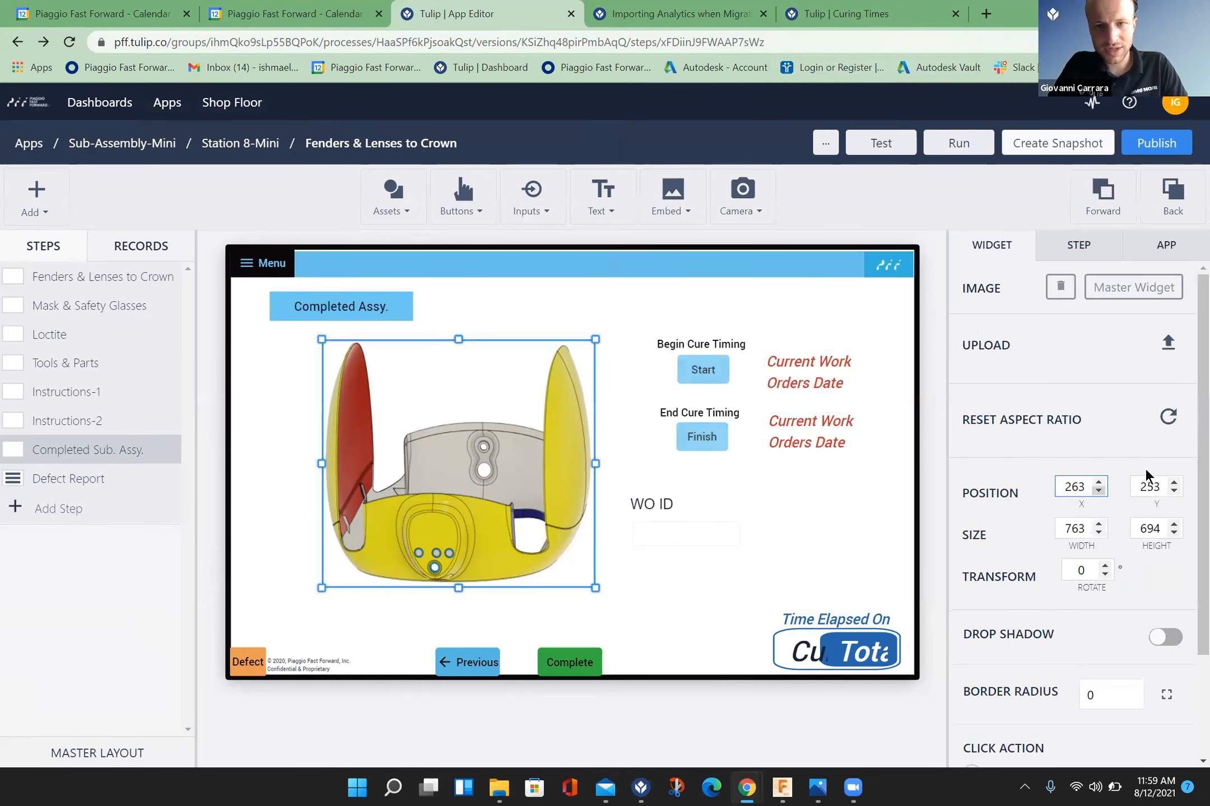
click(702, 437)
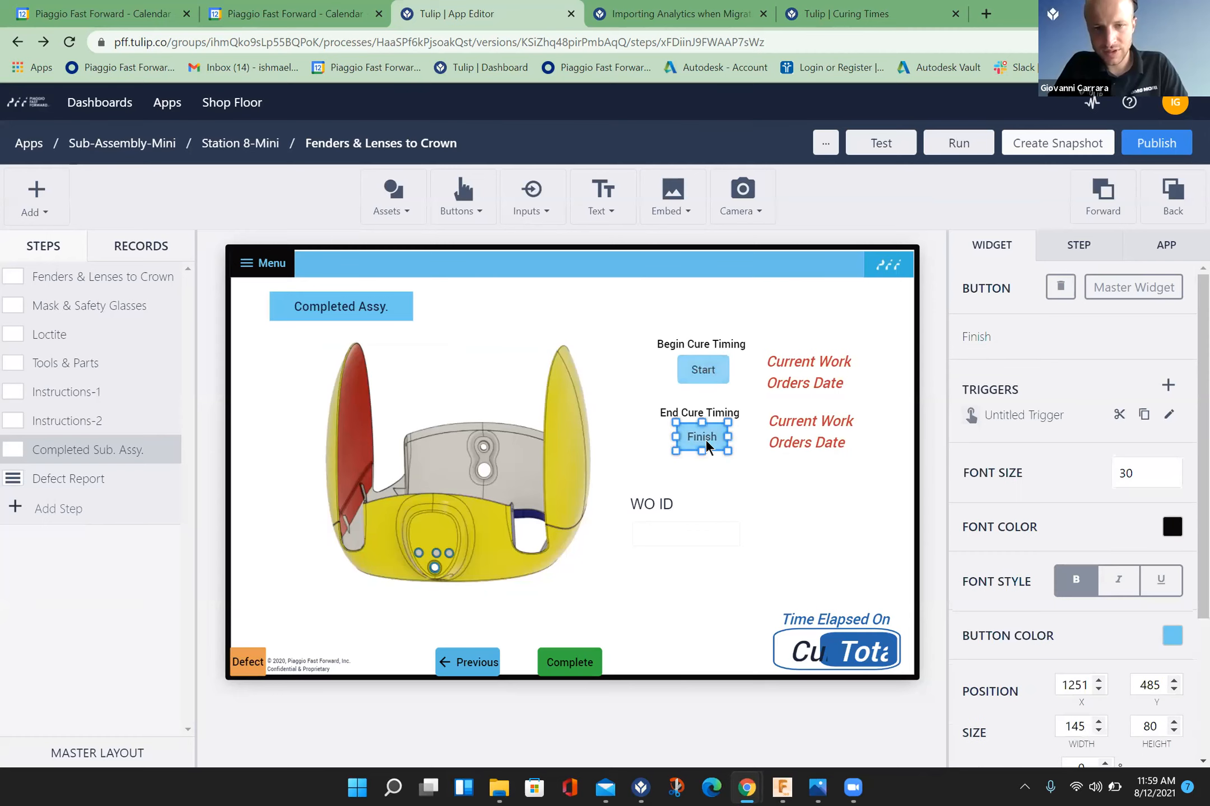
click(1167, 414)
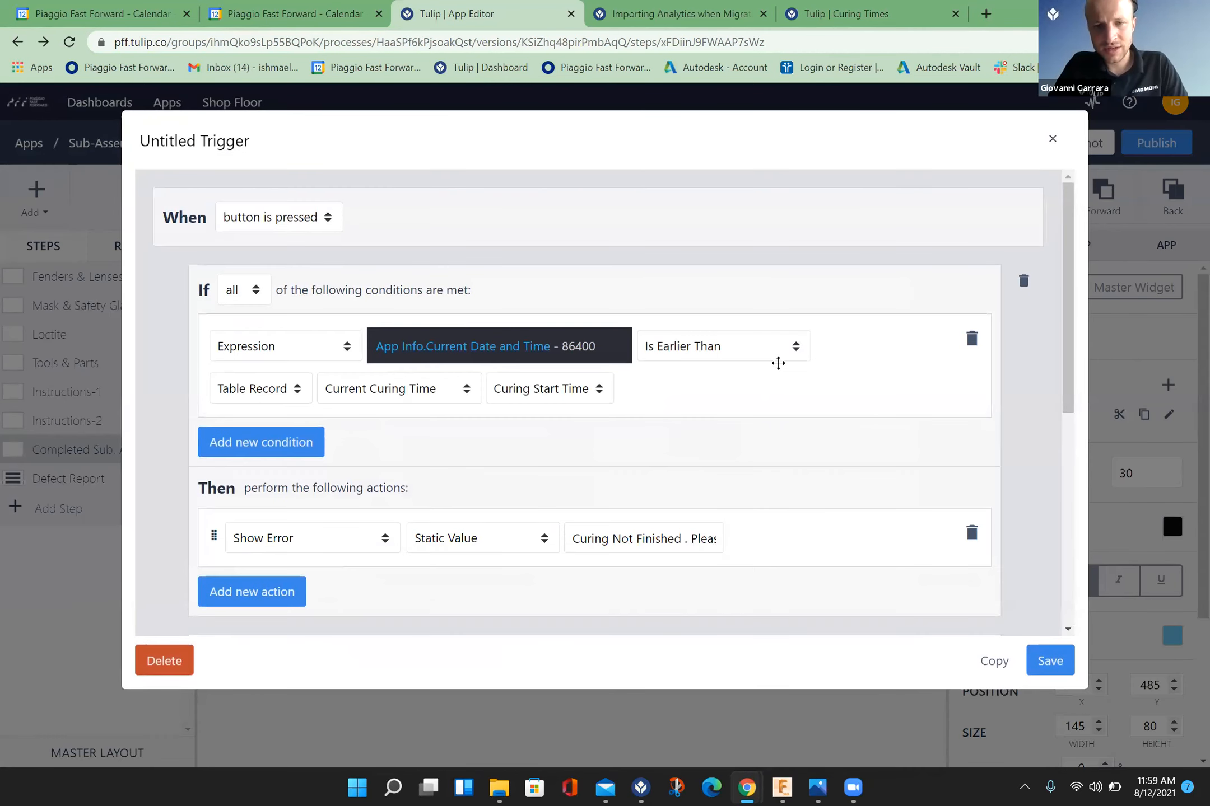
click(738, 351)
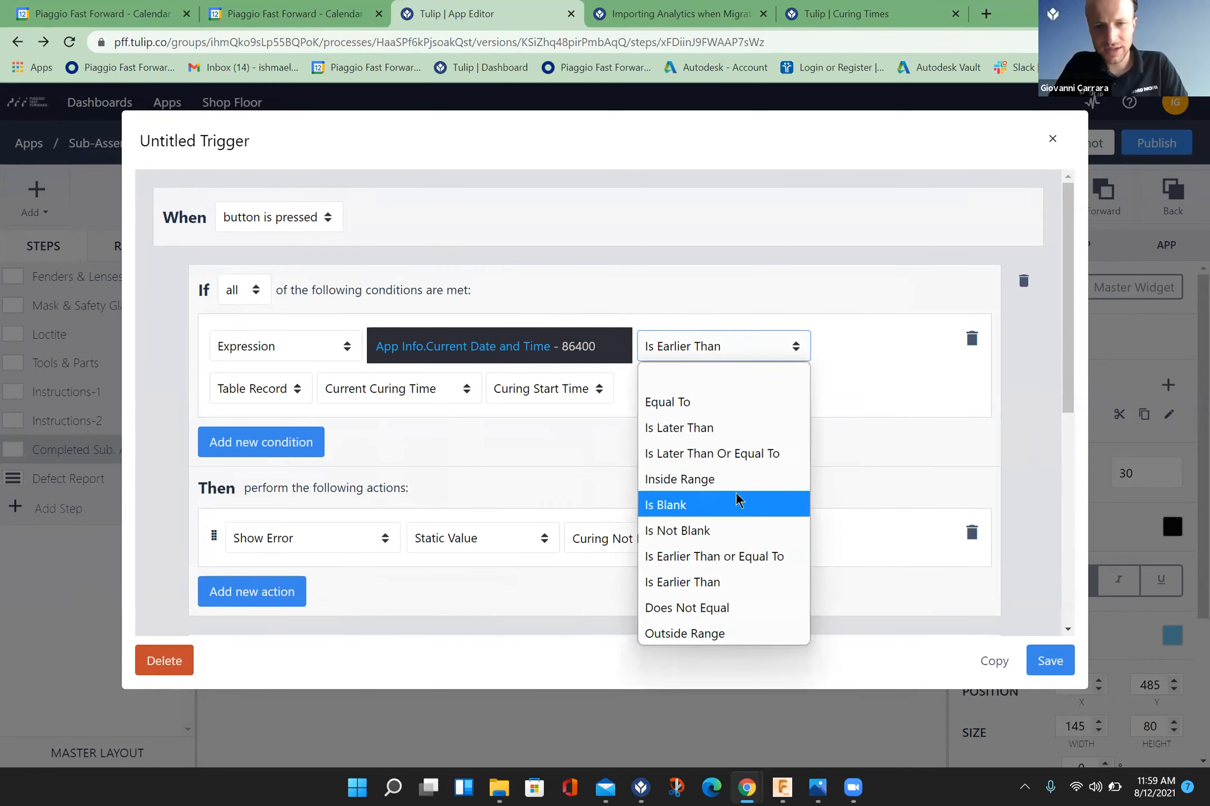
click(979, 584)
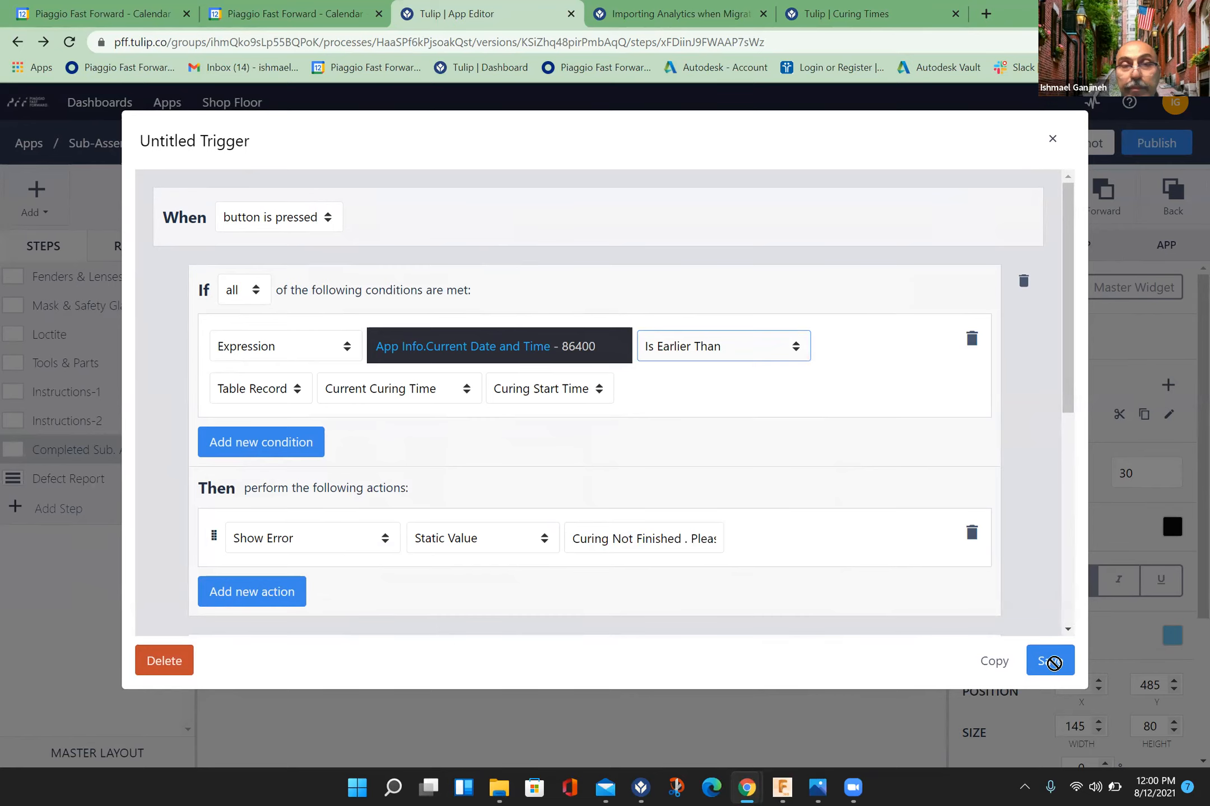
Step: Dismiss the Start menu and open the Curing Times table to check the recorded curing start and end times
key(super)
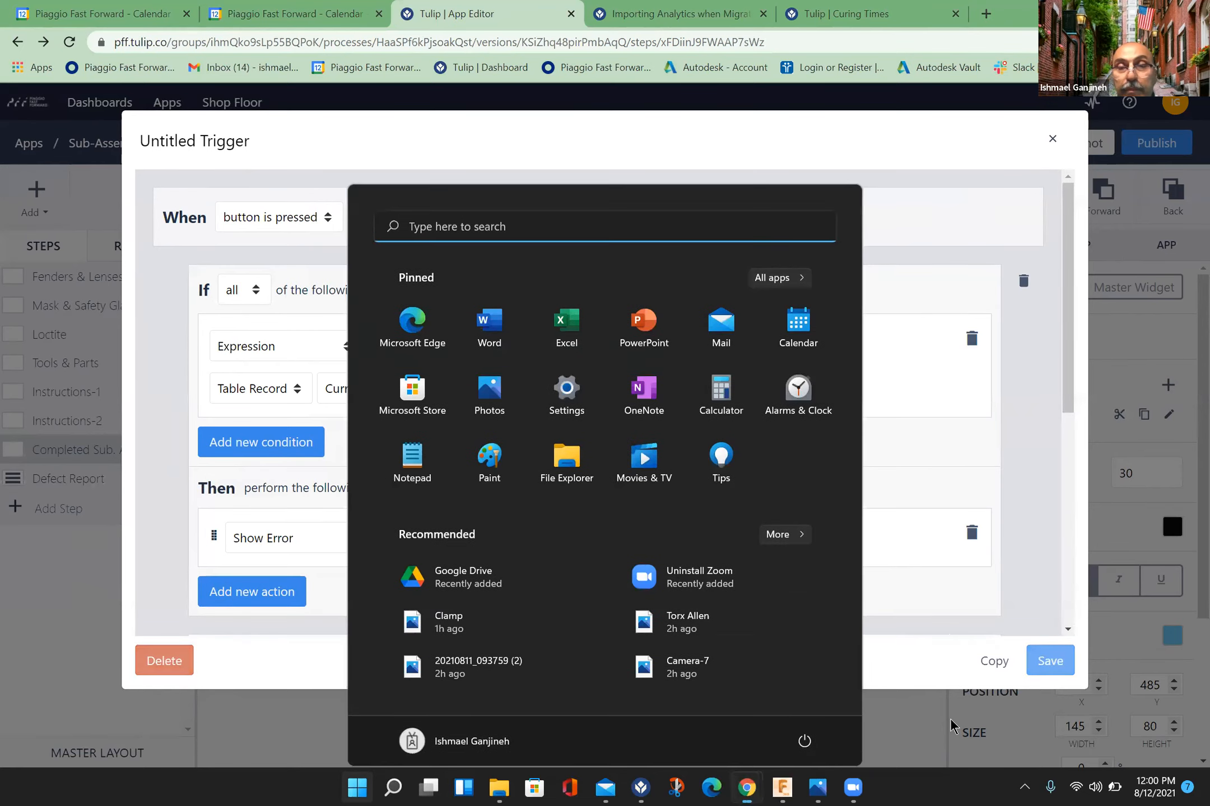
click(956, 713)
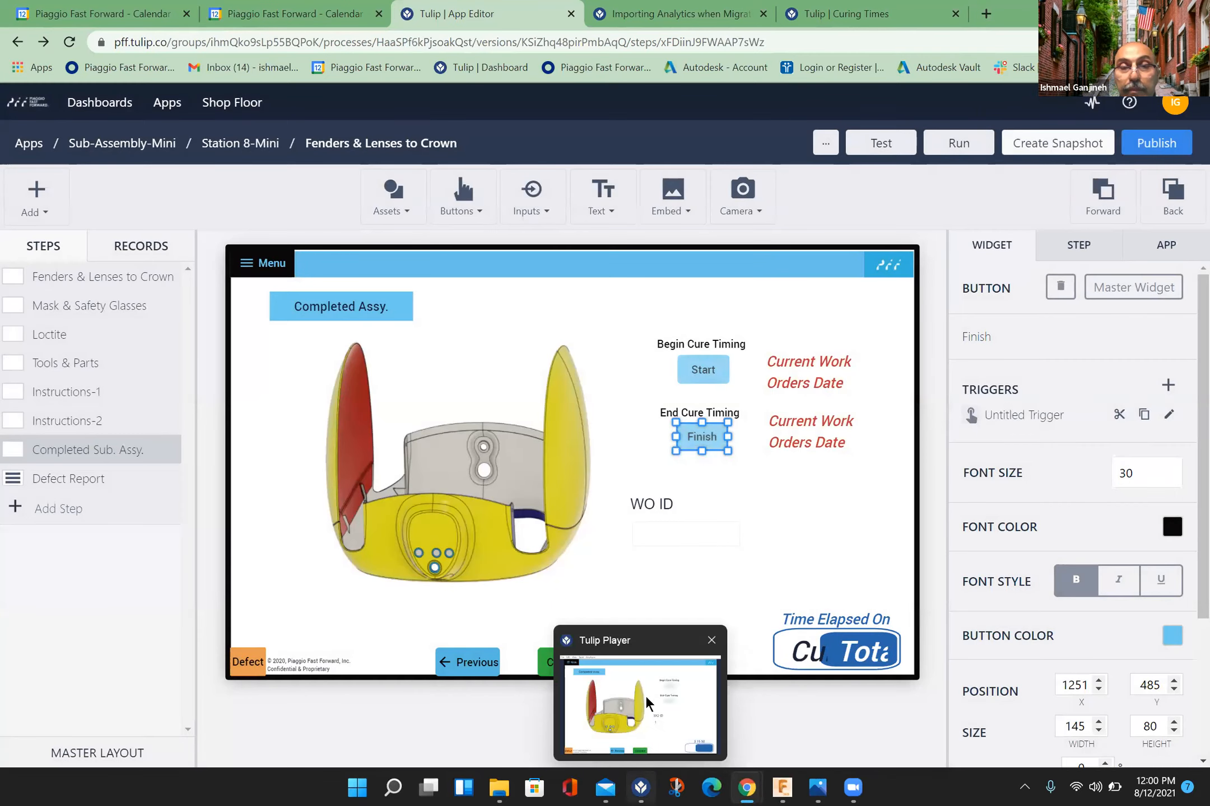
click(860, 22)
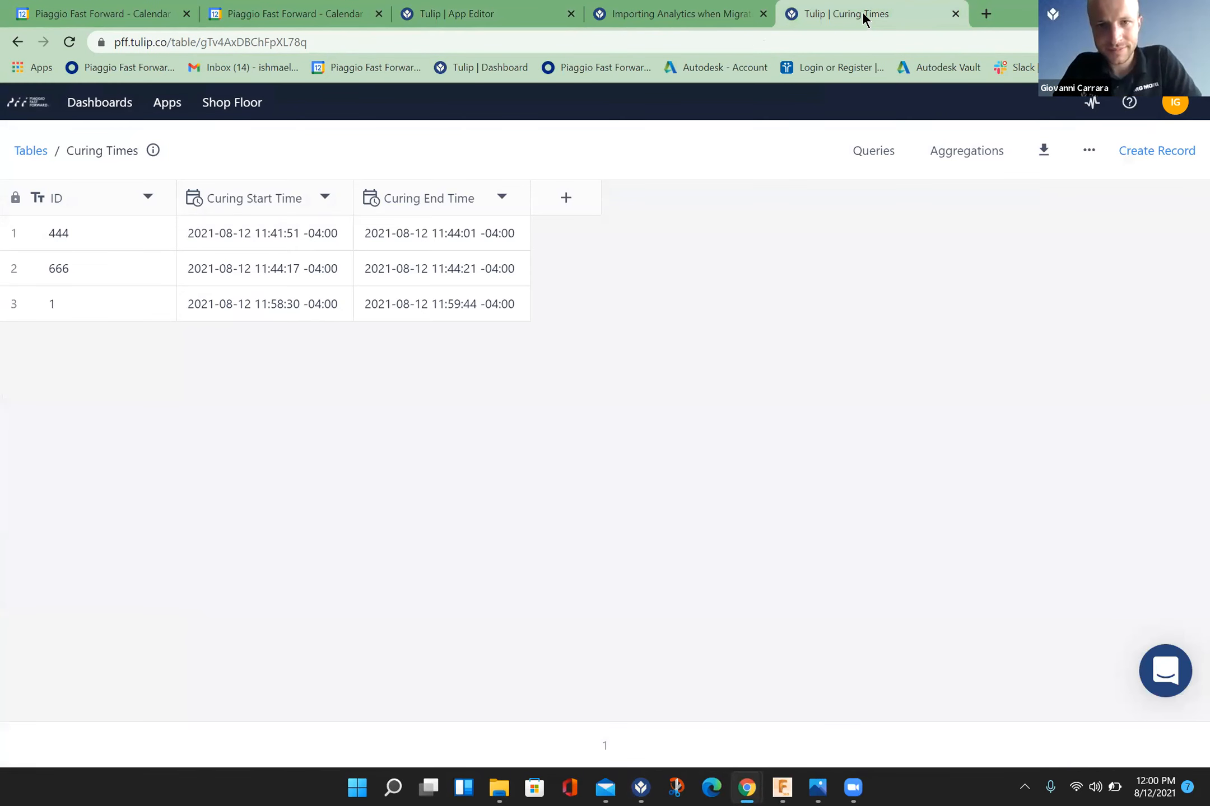
Step: Switch to Tulip Player, set the WO ID to 2, and start and finish its cure timing
click(641, 787)
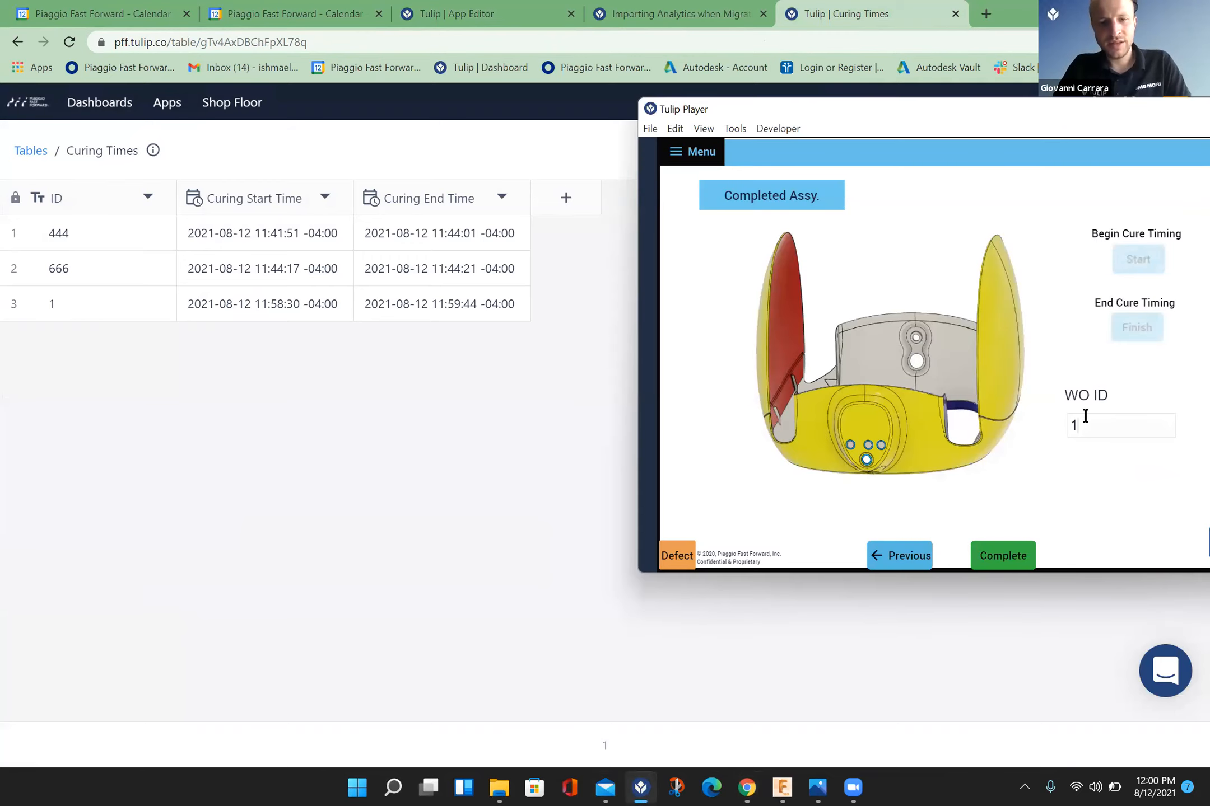
key(BackSpace)
text(2)
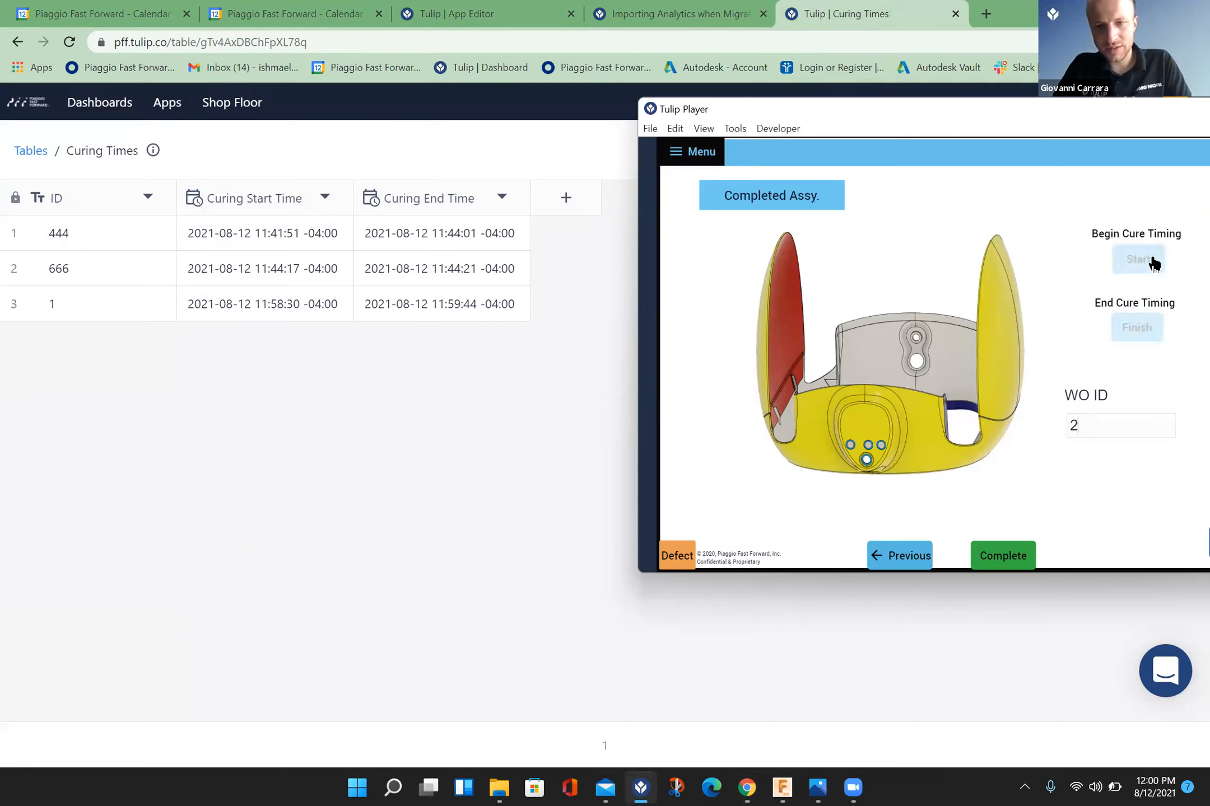
click(1150, 261)
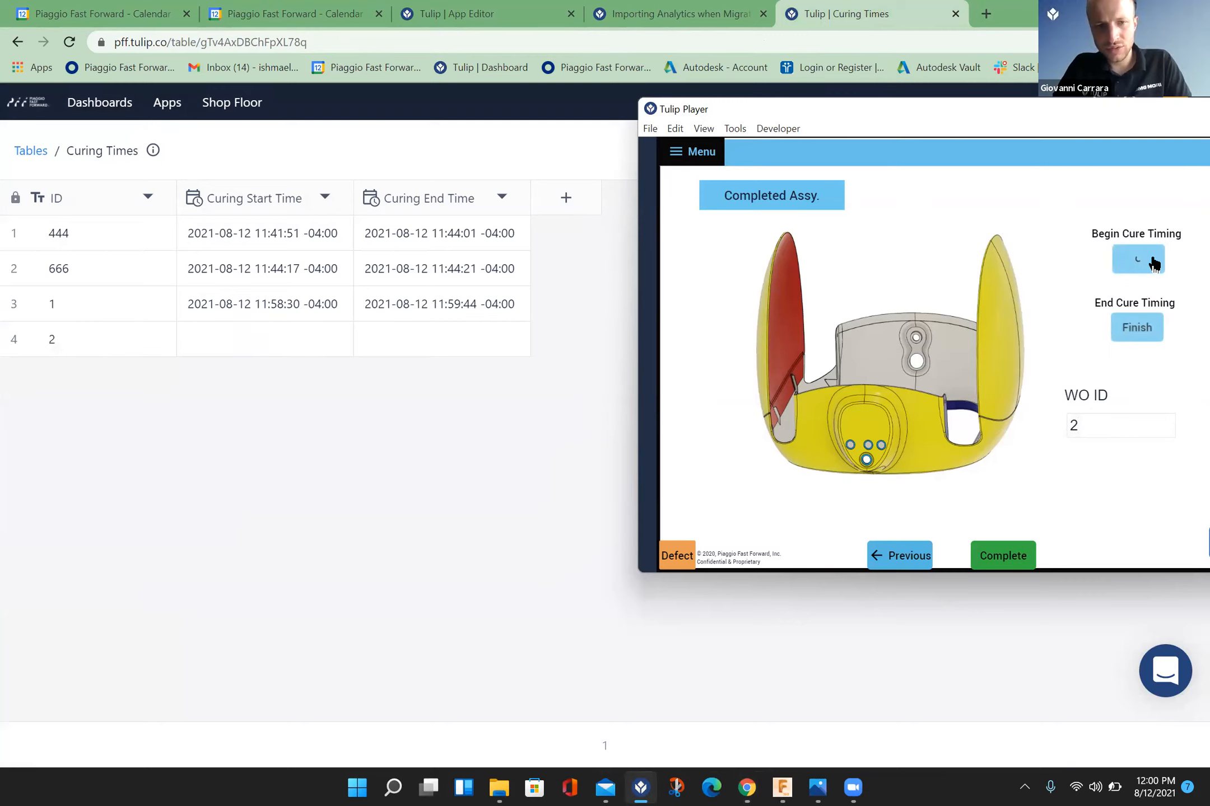
click(1139, 327)
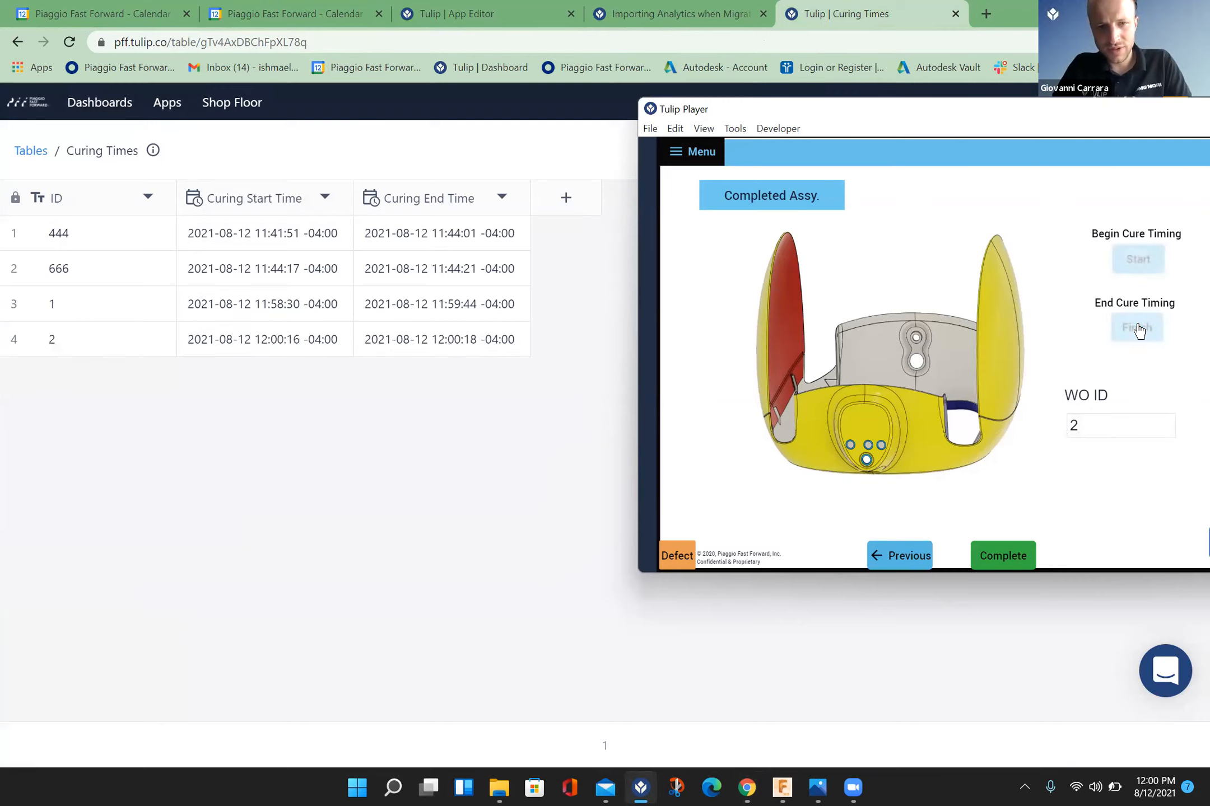
click(606, 426)
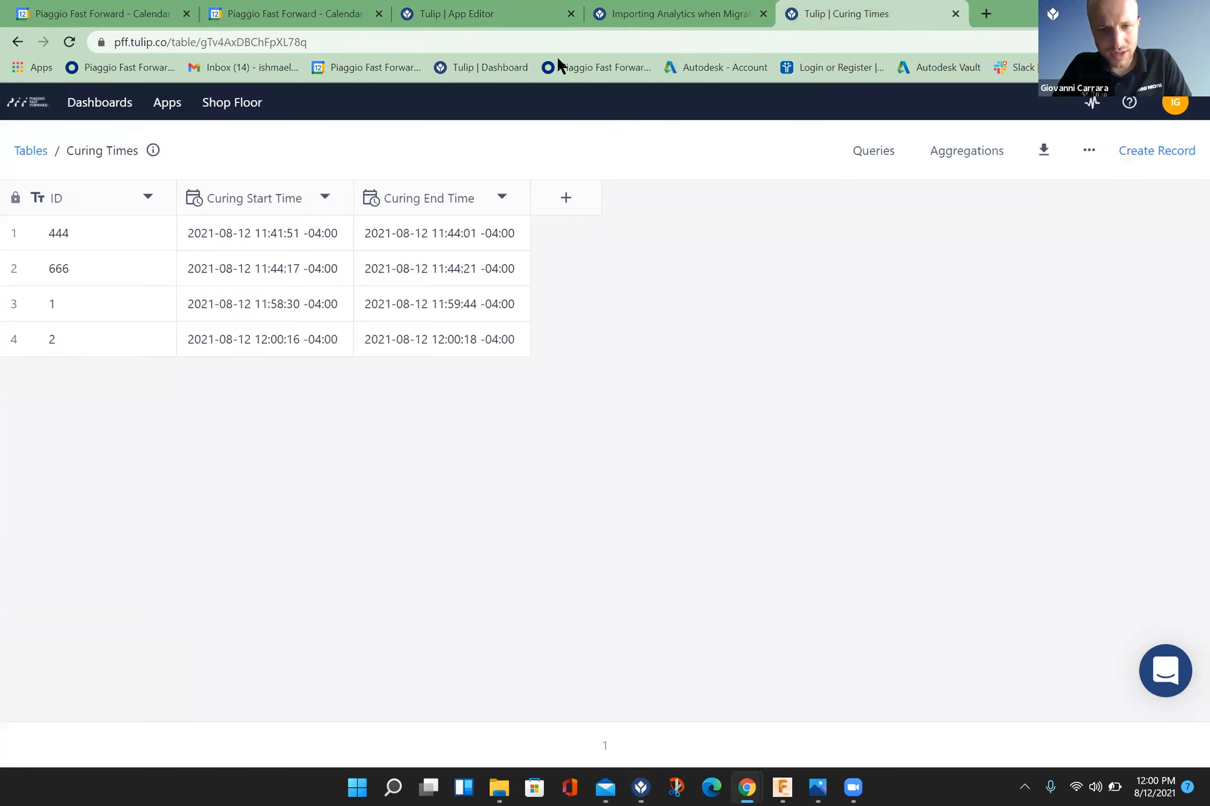
Step: In the App Editor, set the Finish button trigger's comparison with the Curing Start Time to Is Earlier Than and save the trigger
click(522, 15)
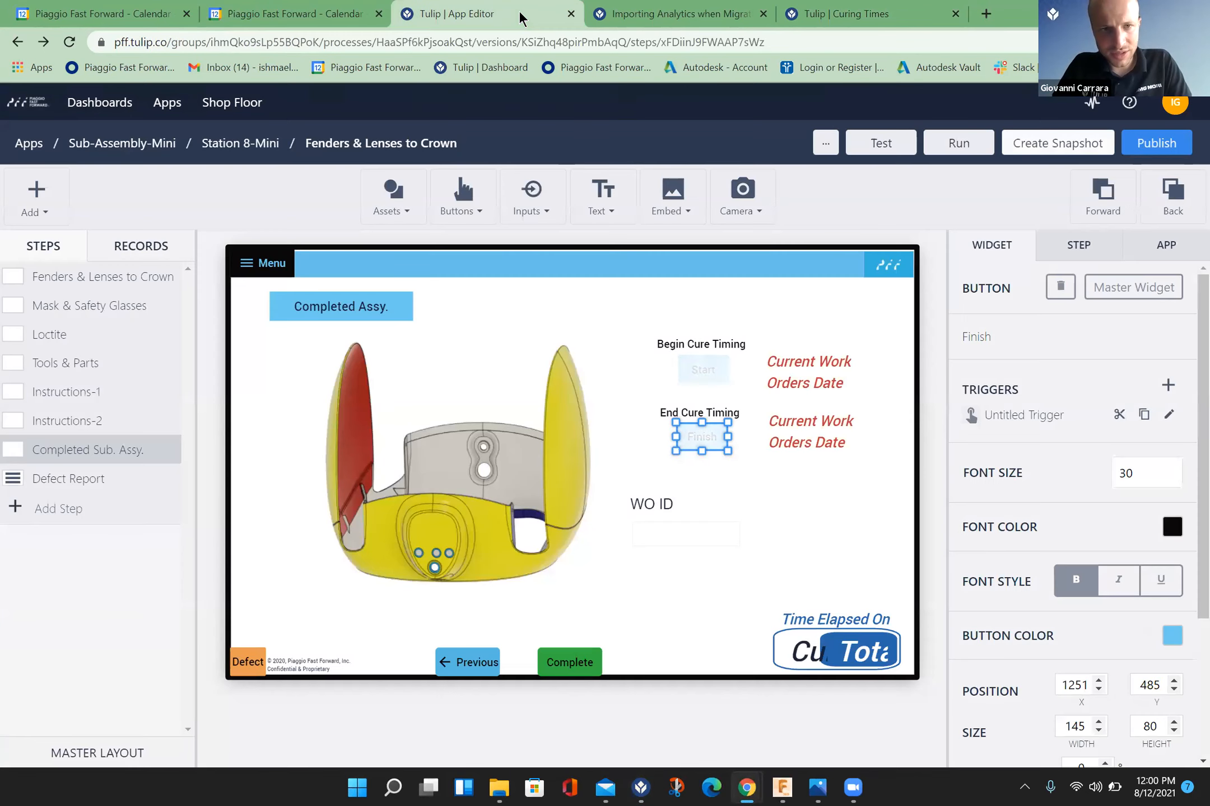
click(1168, 415)
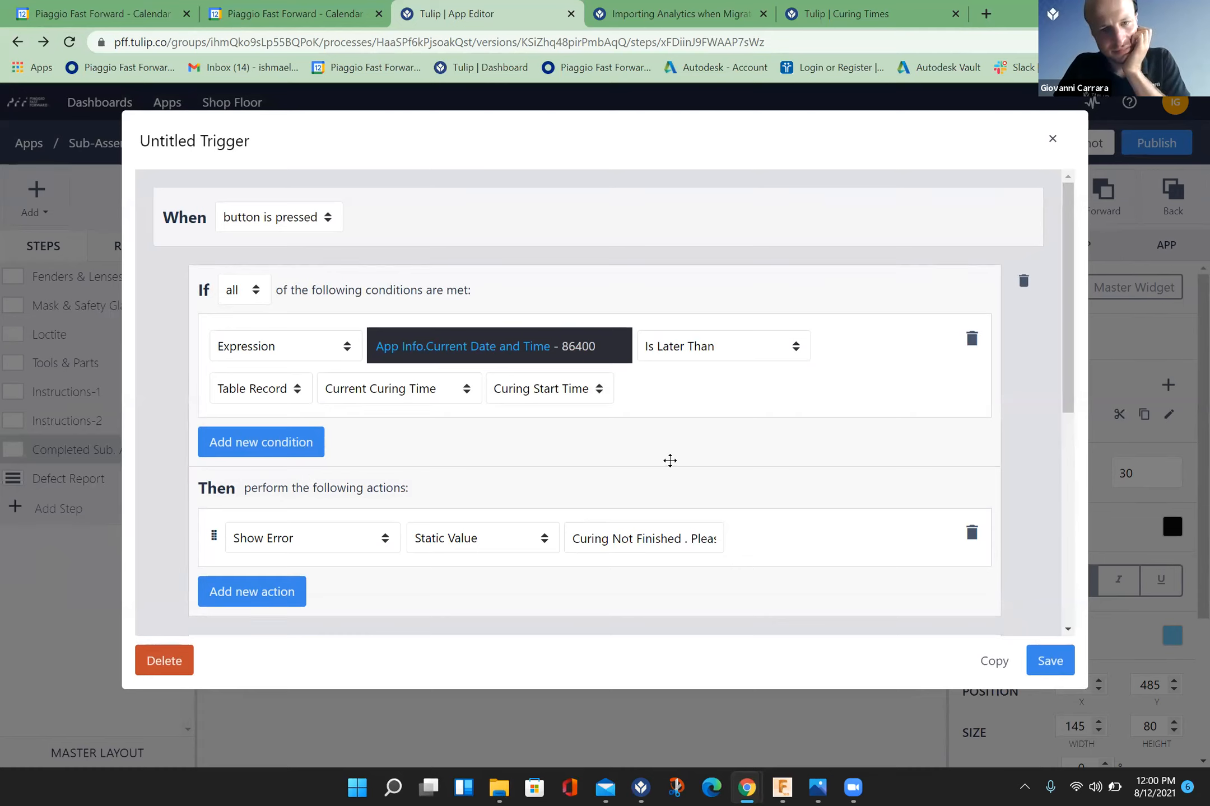
click(695, 345)
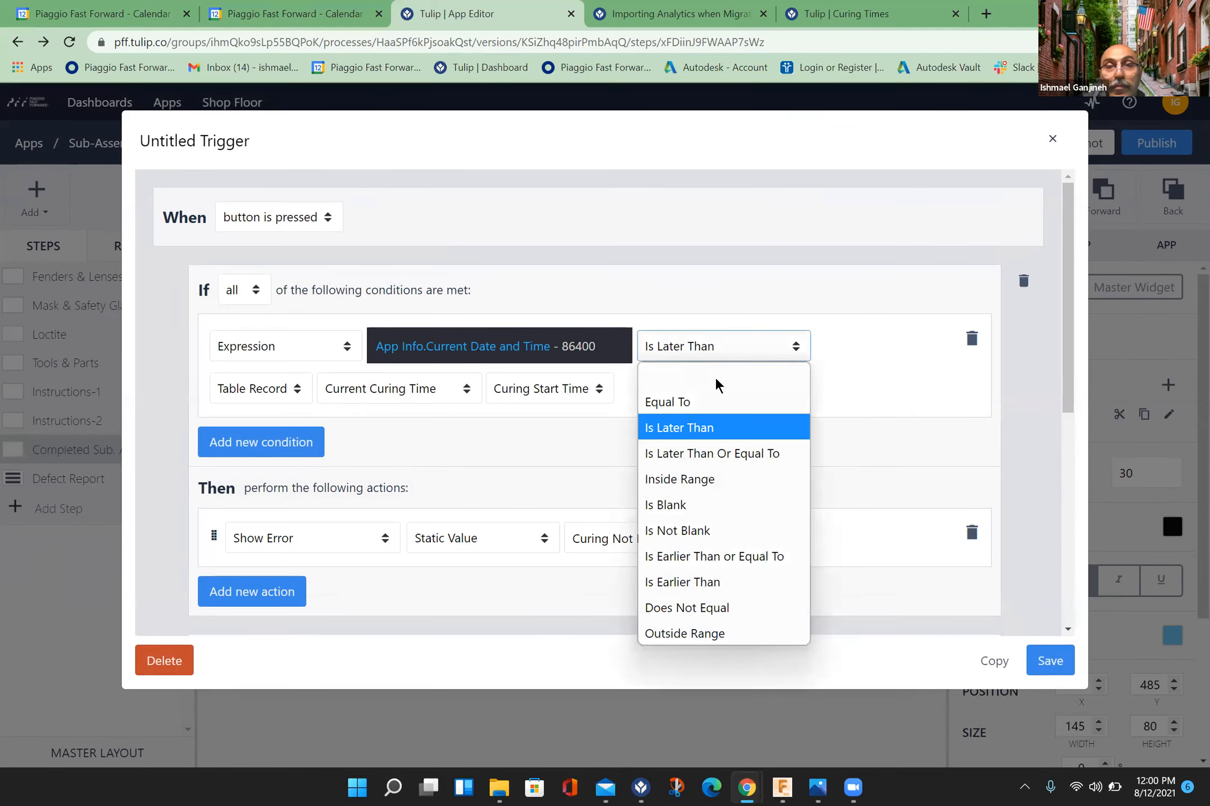
click(716, 583)
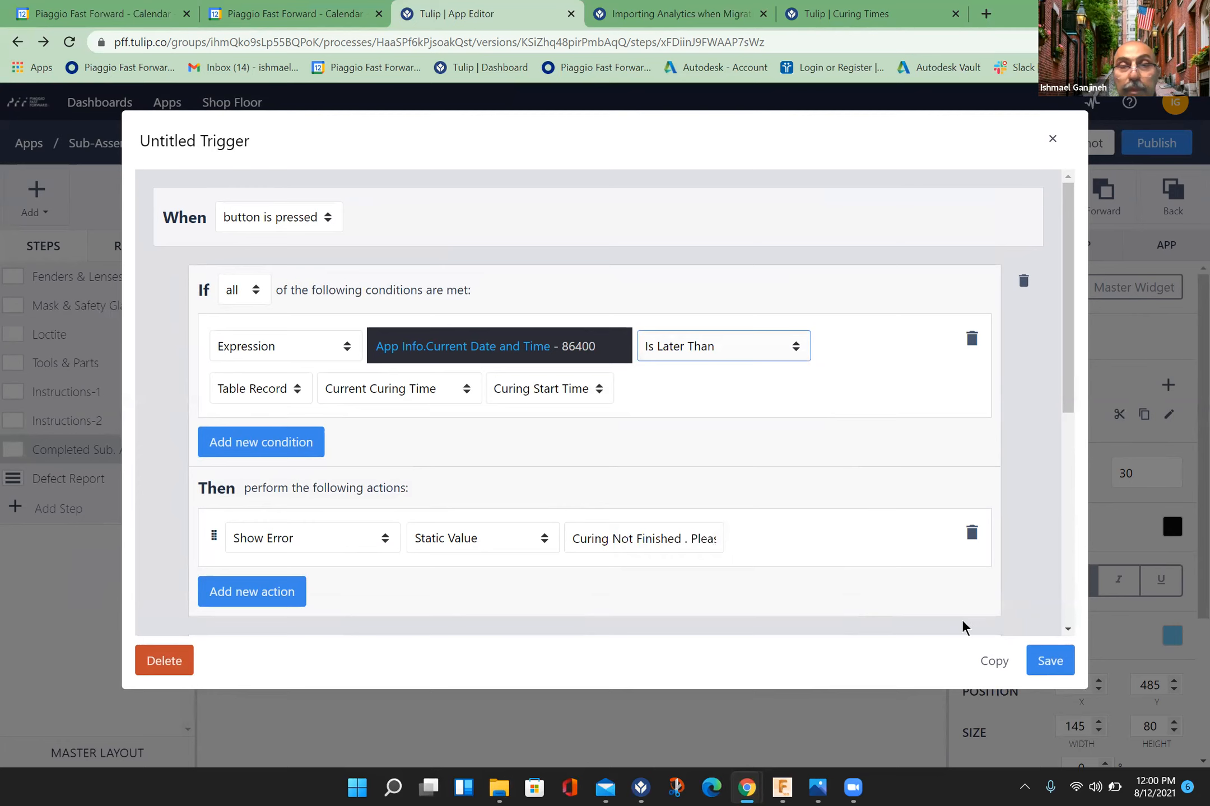
click(1048, 660)
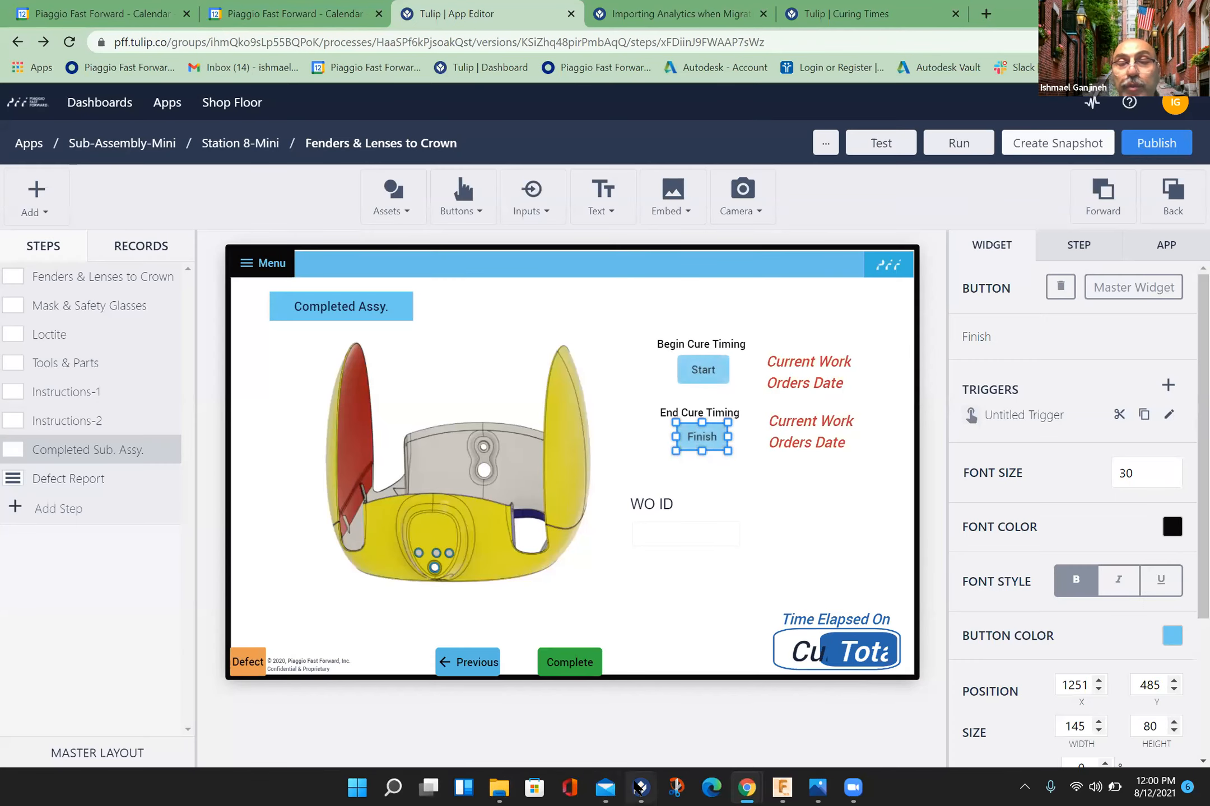
Step: With the Curing Times table beside Tulip Player, set the WO ID to 3 and start and finish its cure timing
click(641, 787)
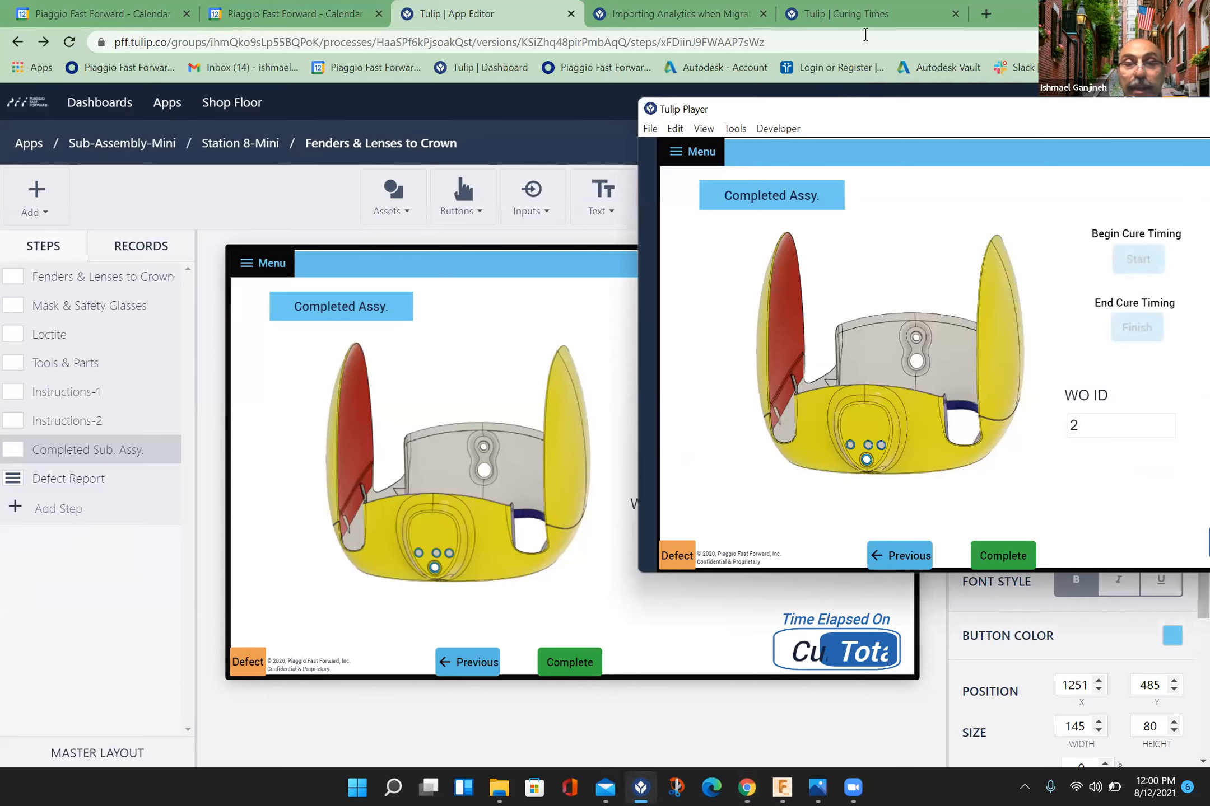
click(870, 13)
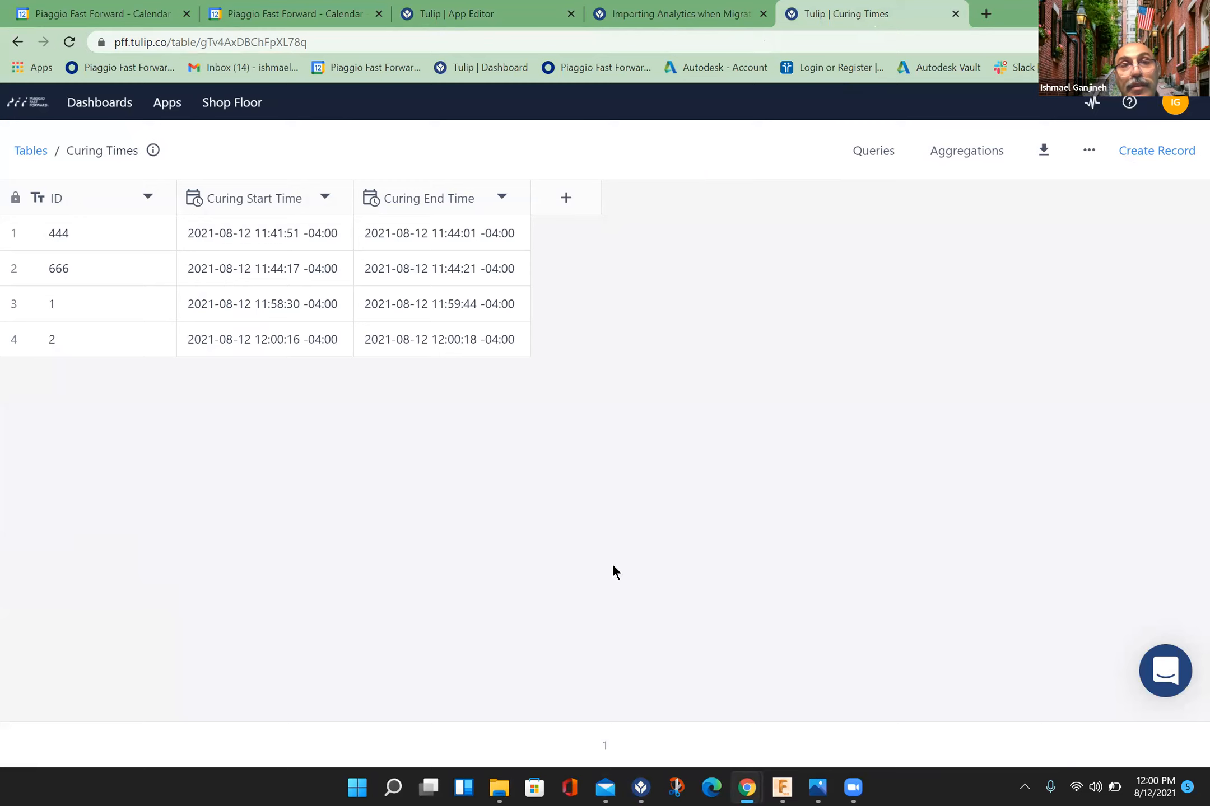
click(641, 787)
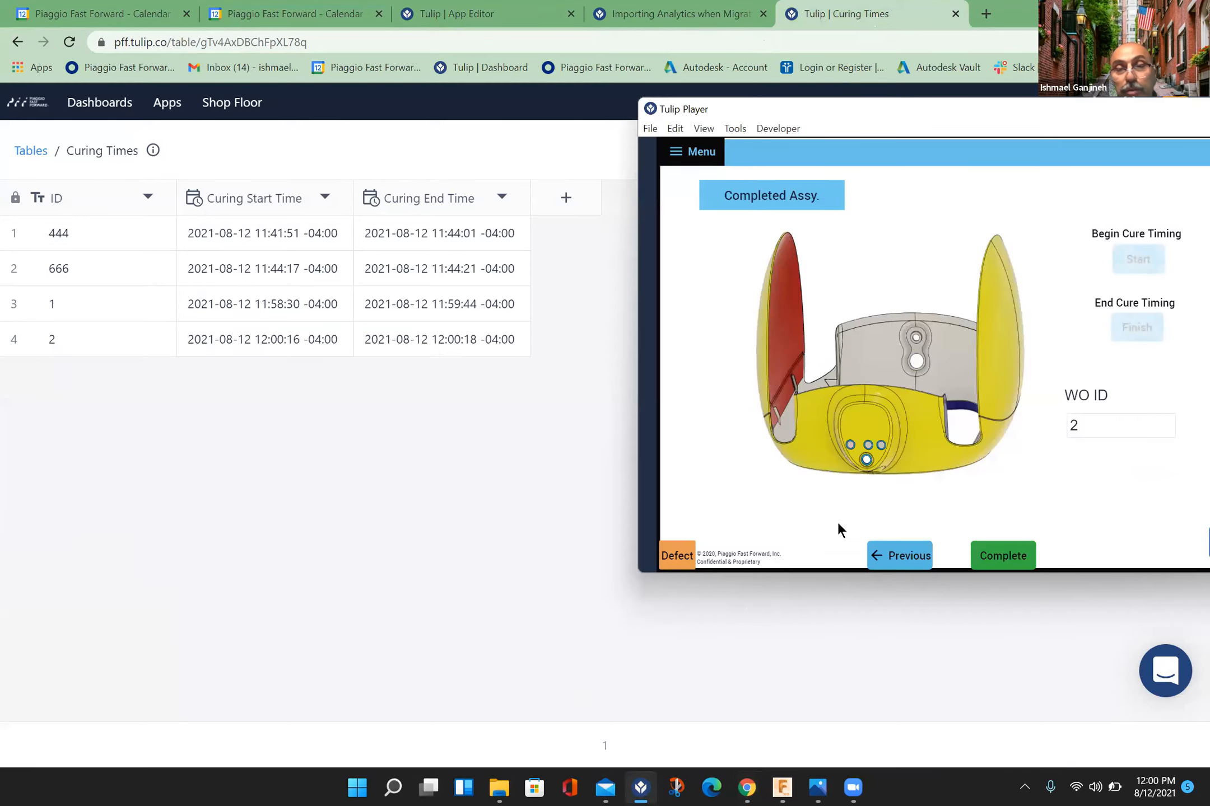
click(1090, 417)
key(BackSpace)
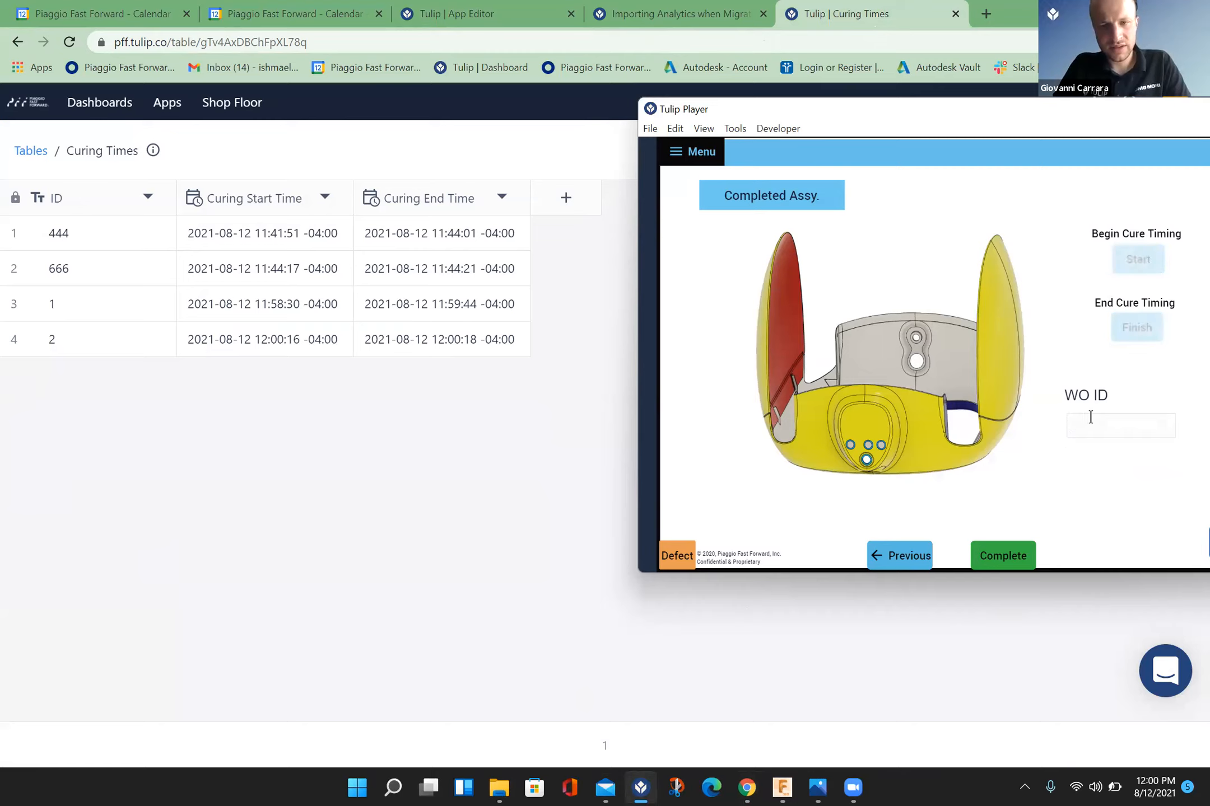
text(3)
click(1137, 255)
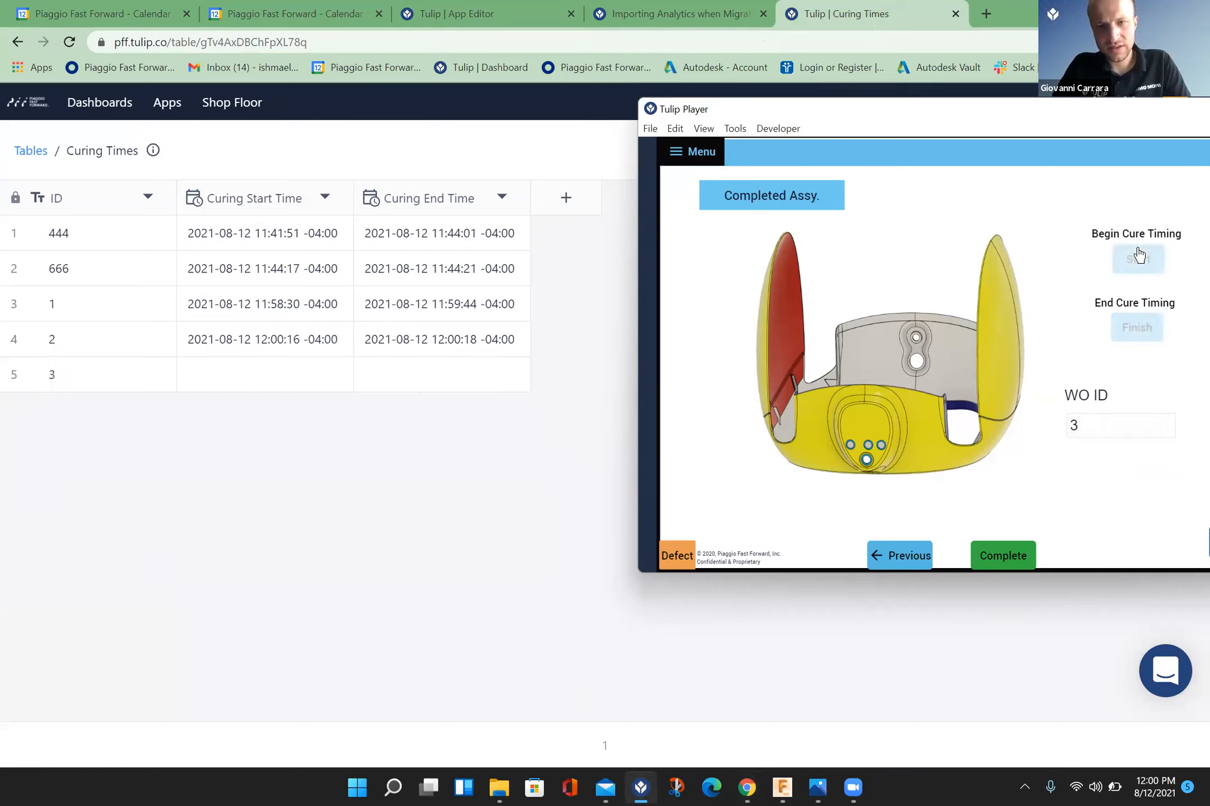
click(1134, 329)
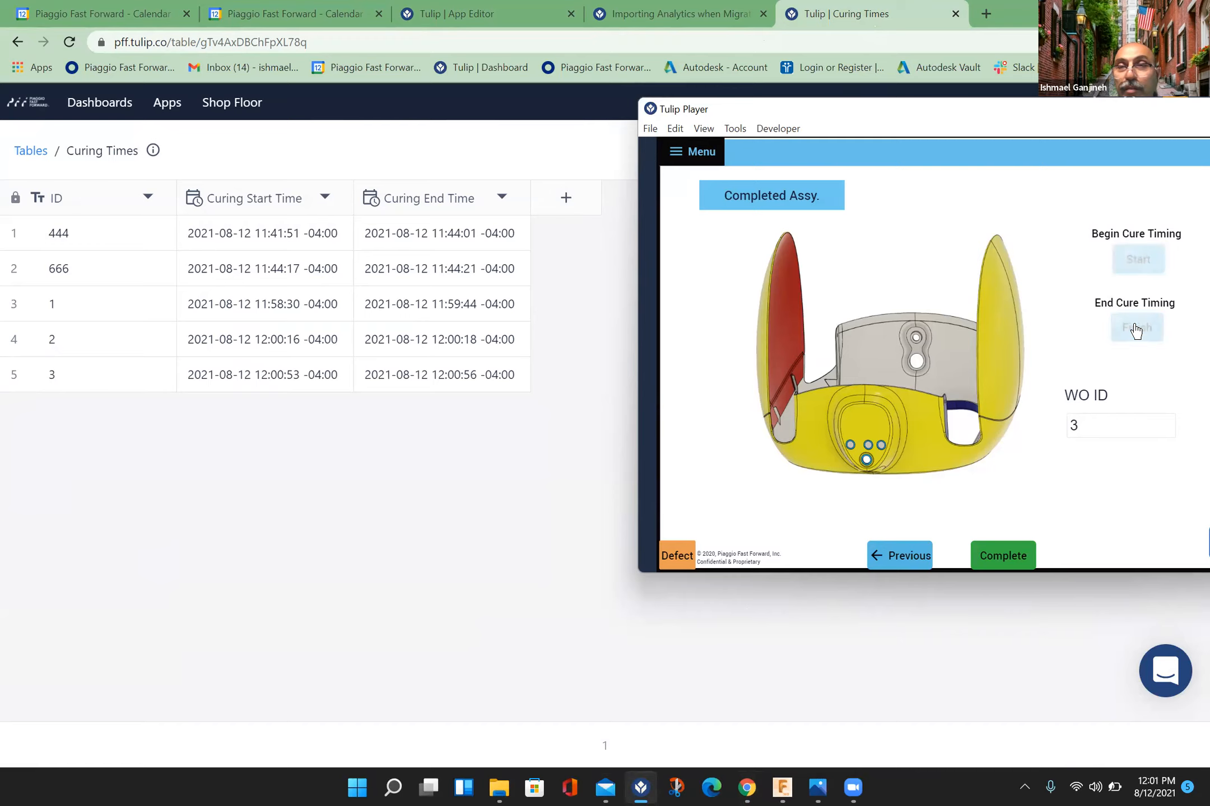
Step: Reopen the Finish button's trigger in the App Editor and review its condition expression, comparison operator and error action
click(515, 12)
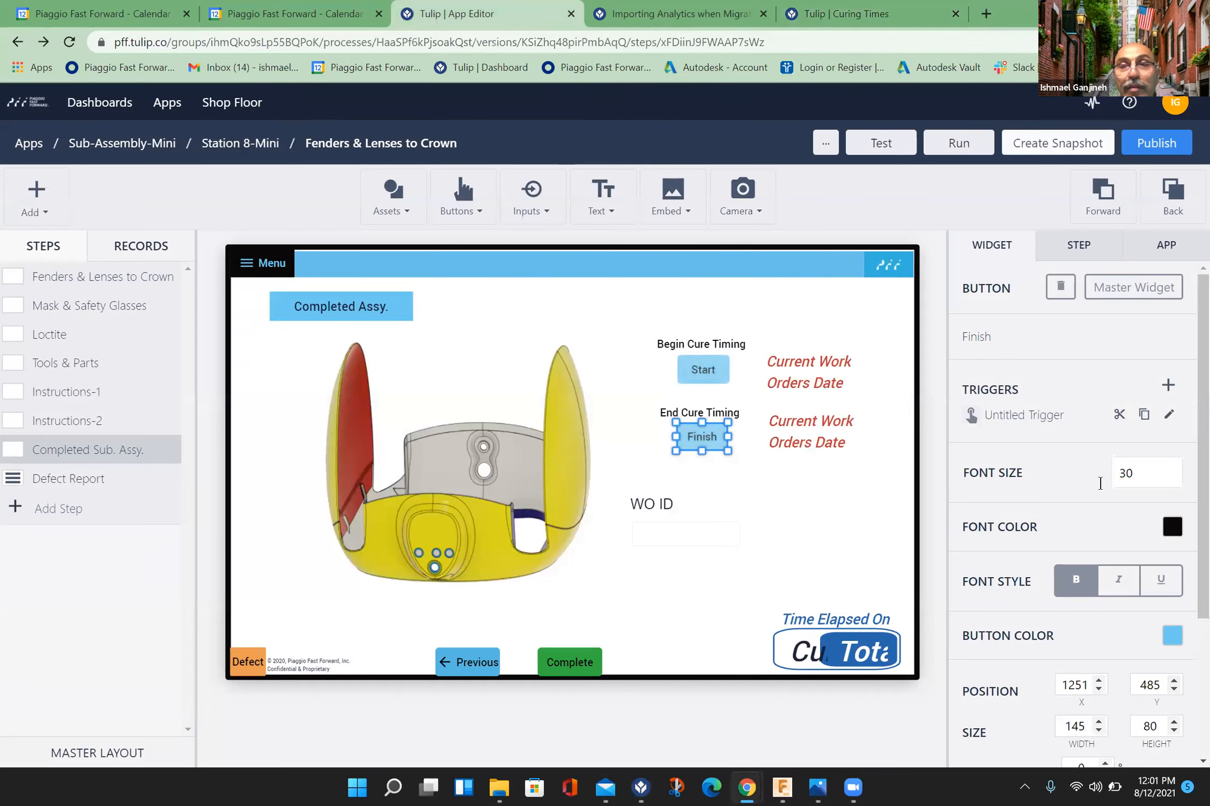
click(1168, 415)
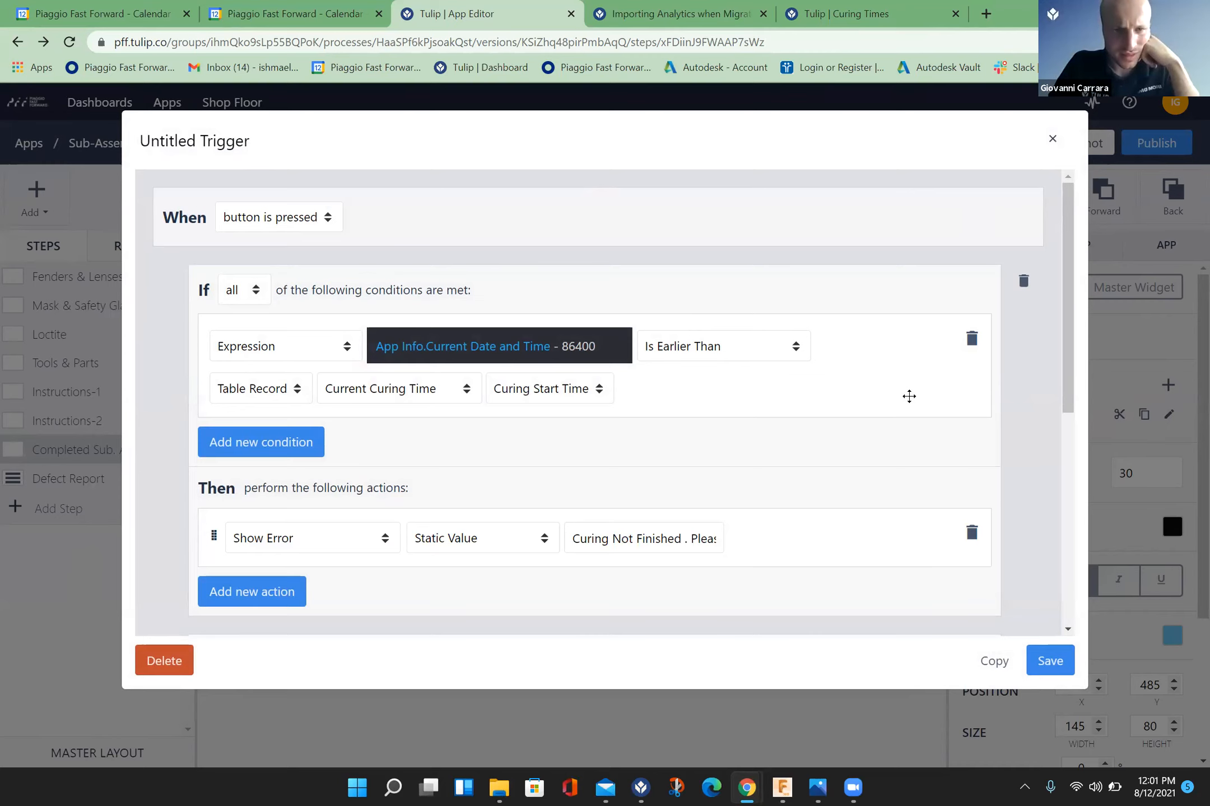
scroll(909, 396, down, 1)
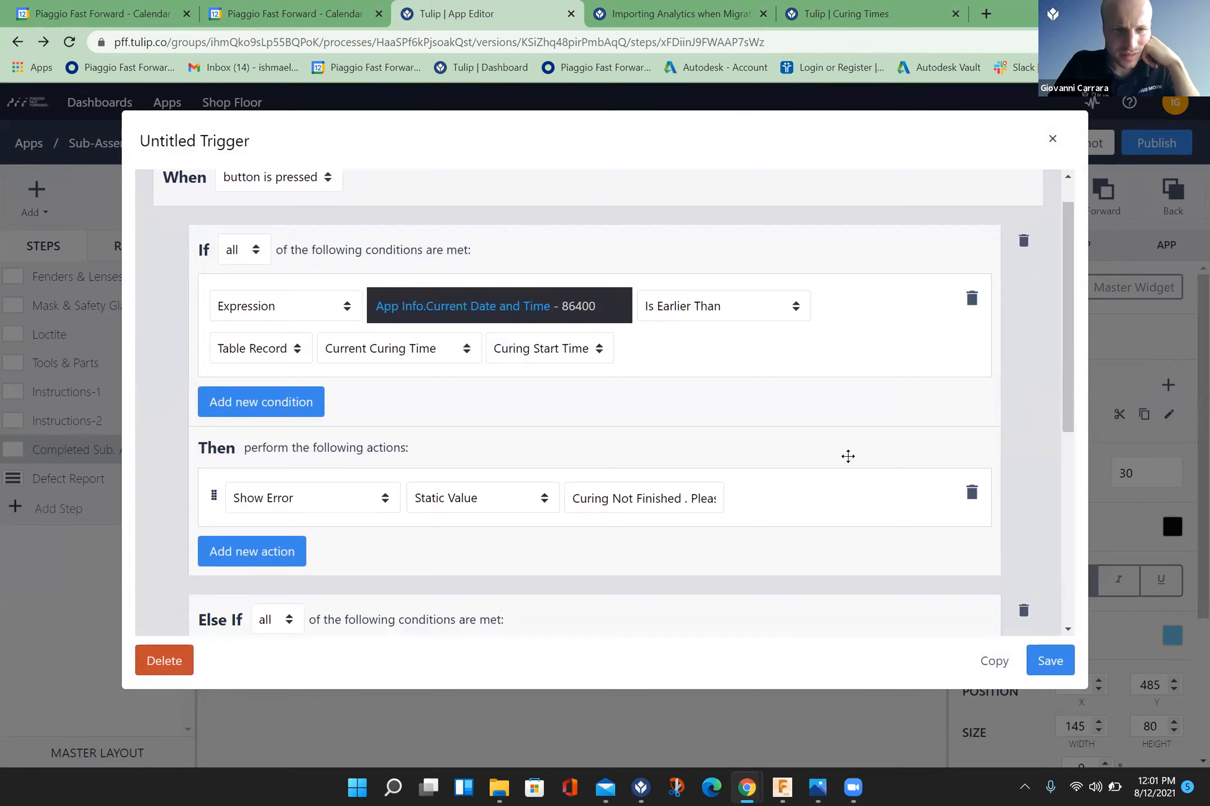
click(591, 305)
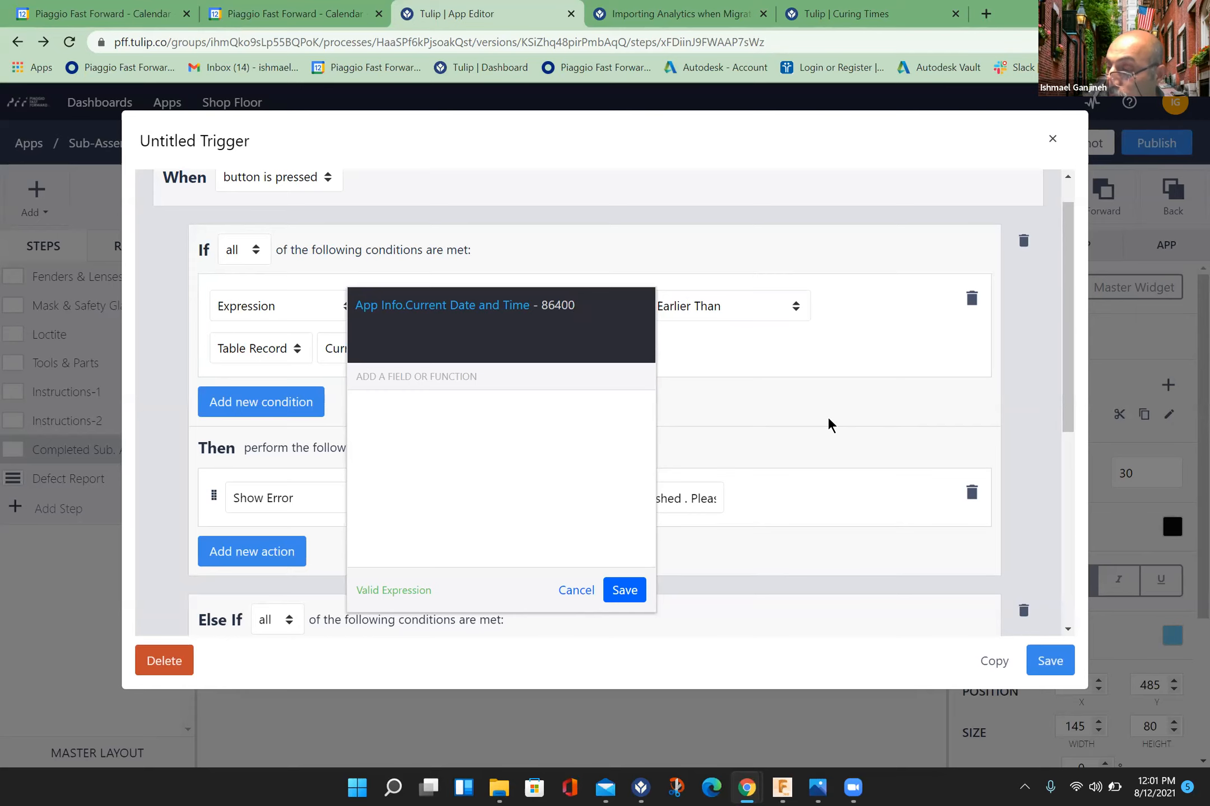
key(super)
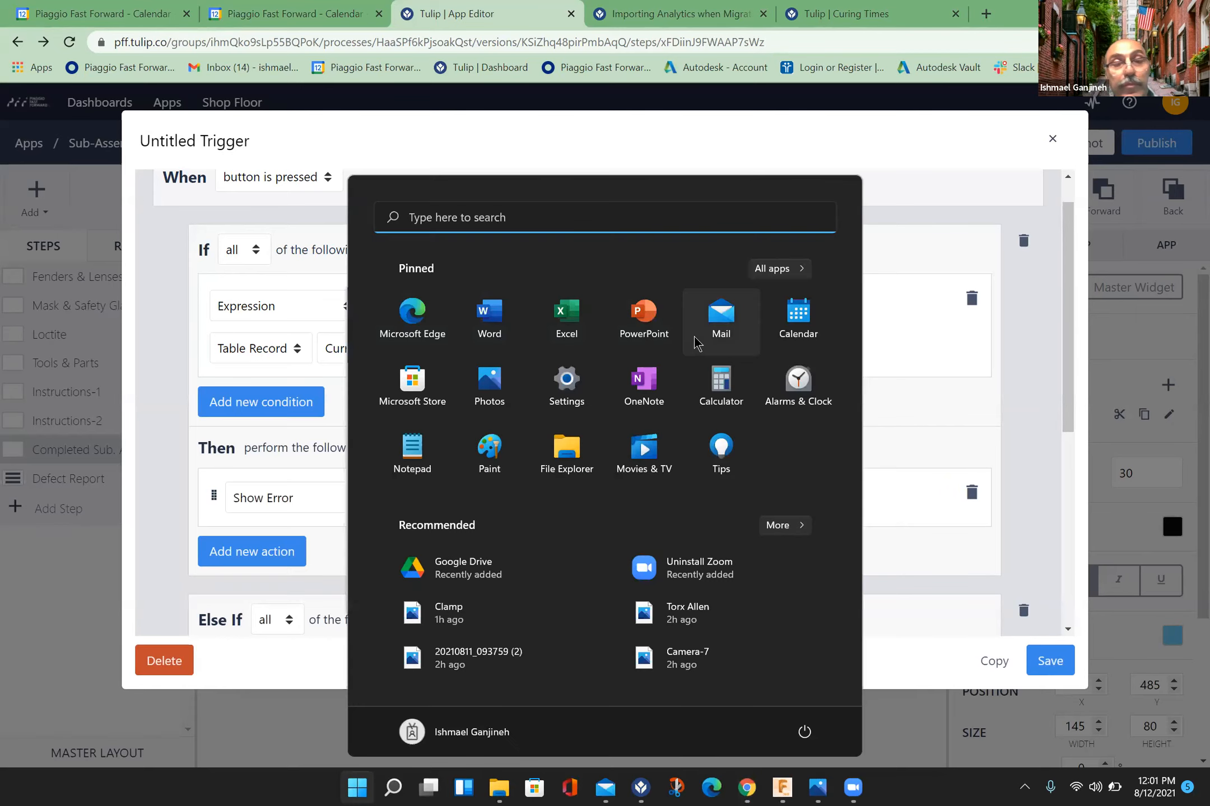
click(1012, 351)
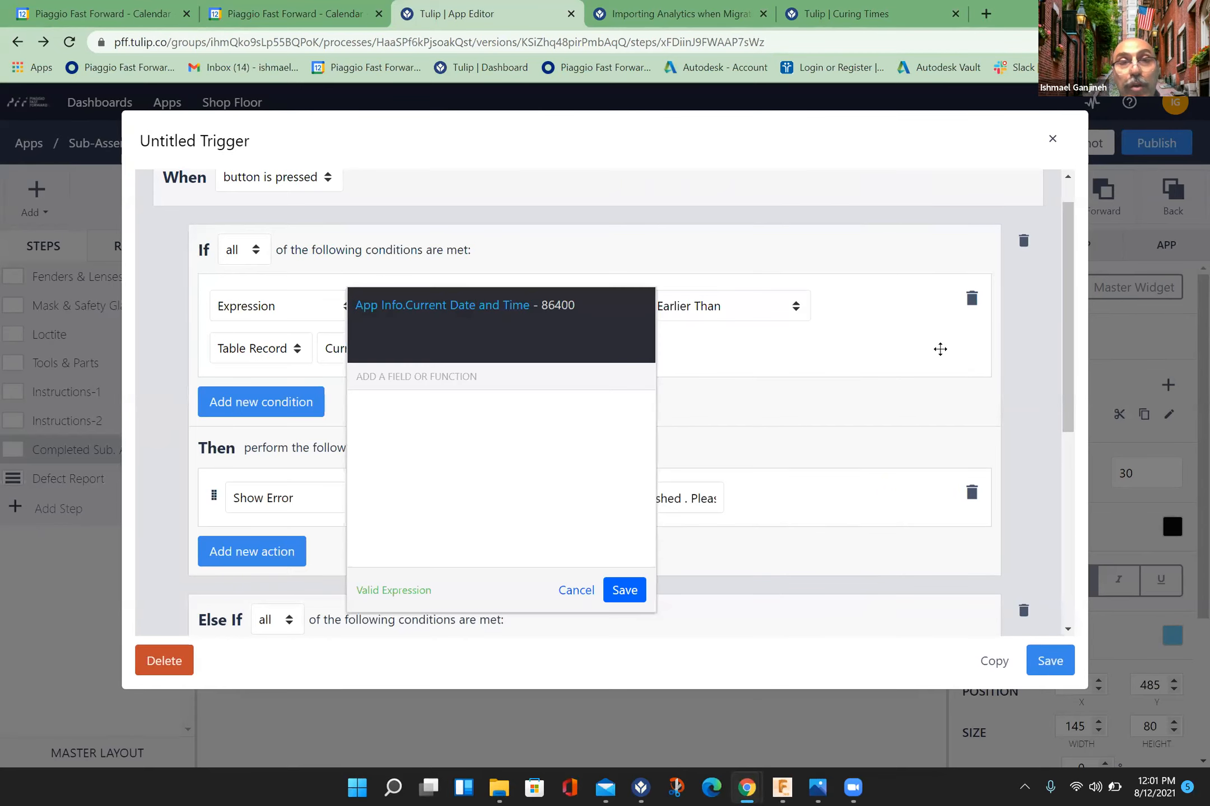
click(623, 591)
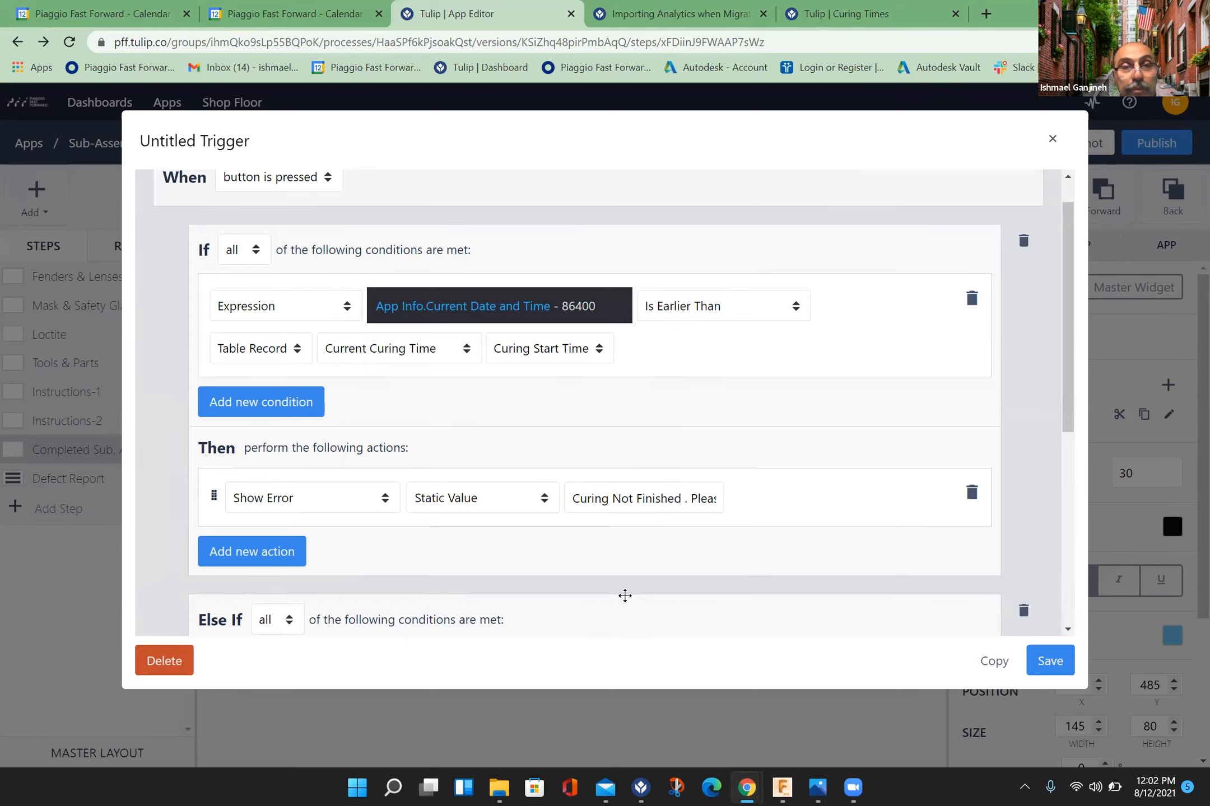
scroll(625, 596, down, 1)
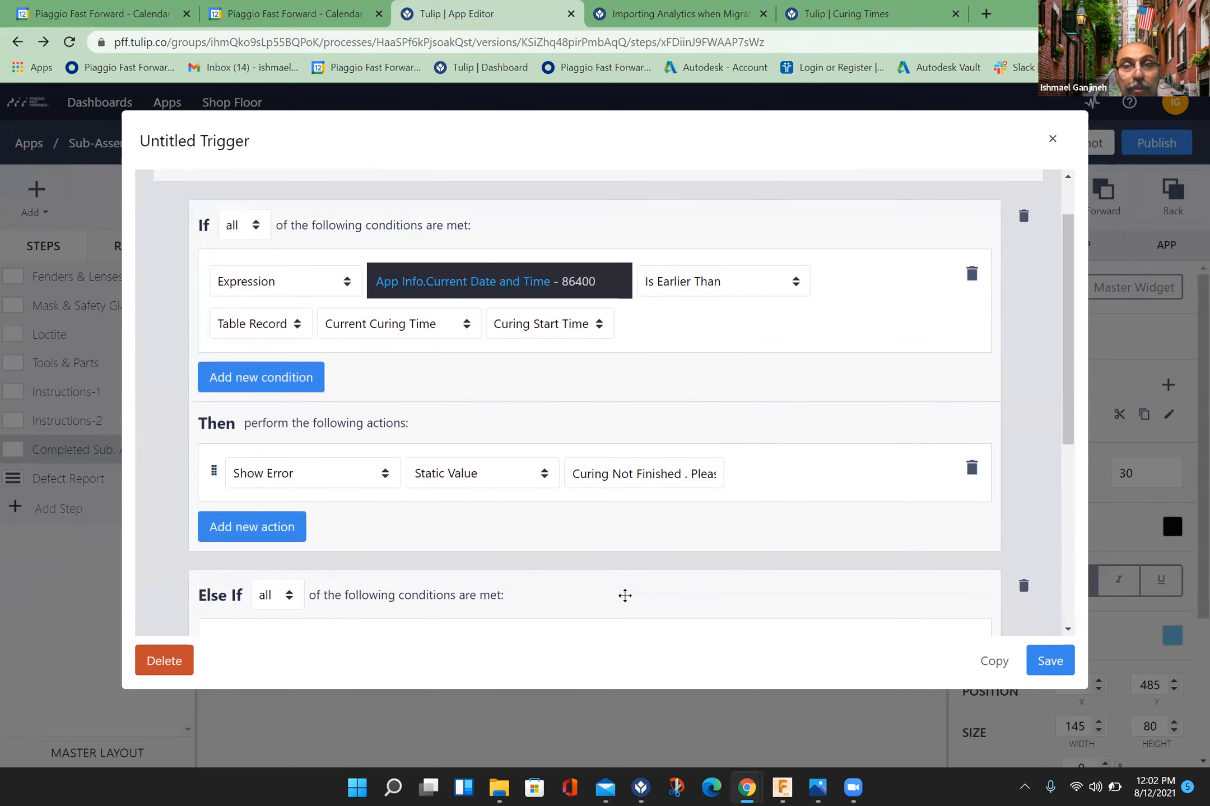